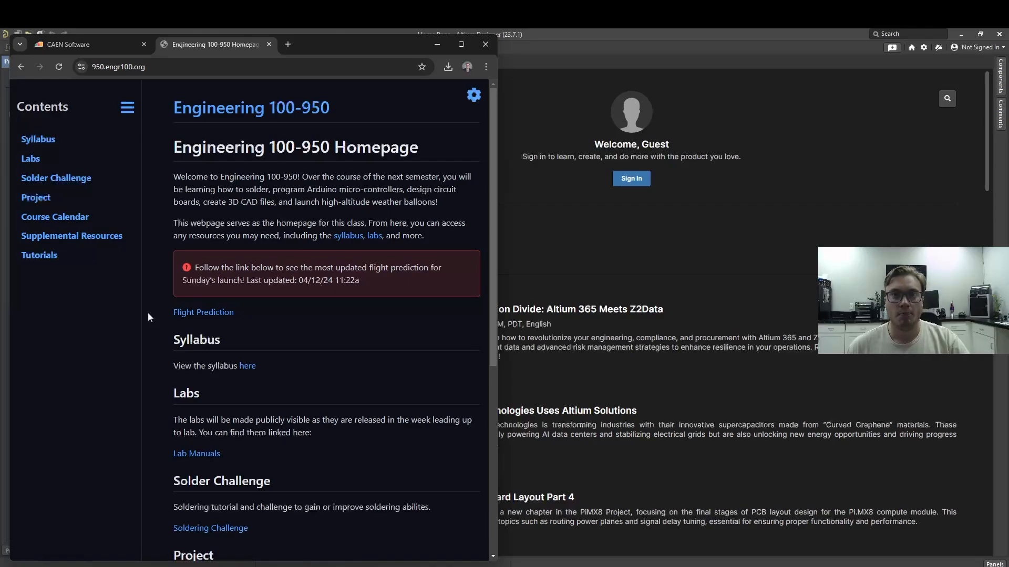
- Open the Lab 6: Altium page from the lab manuals and read its getting-started instructions for the libraries and project
left_click(204, 453)
scroll(254, 398, "down", 9)
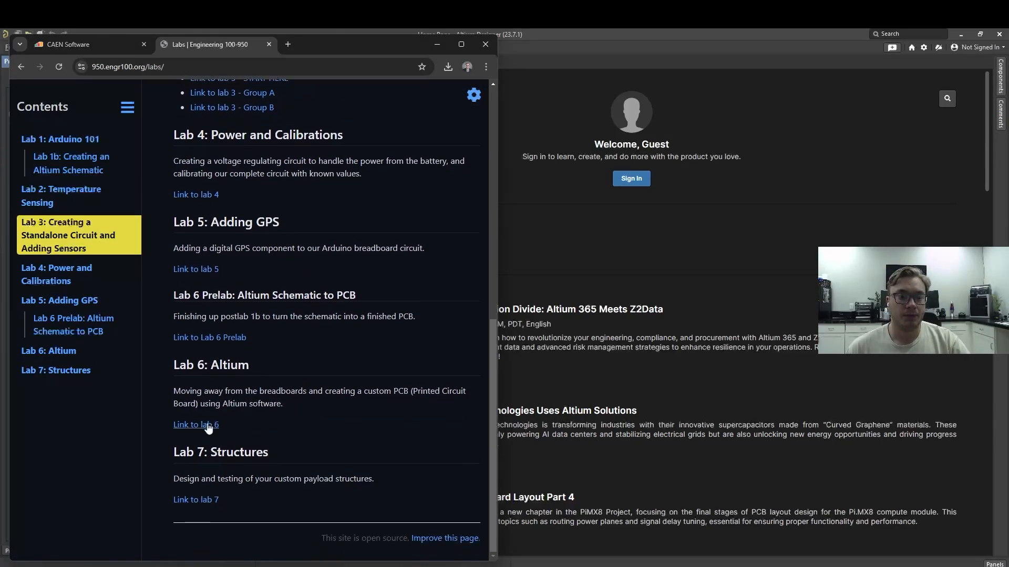
left_click(208, 435)
scroll(339, 354, "down", 10)
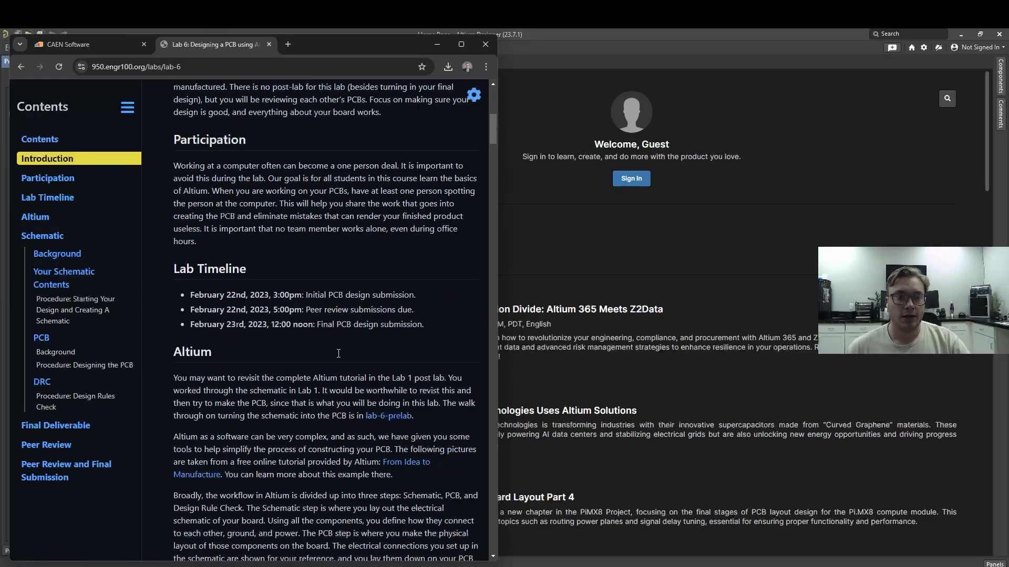
scroll(319, 323, "down", 6)
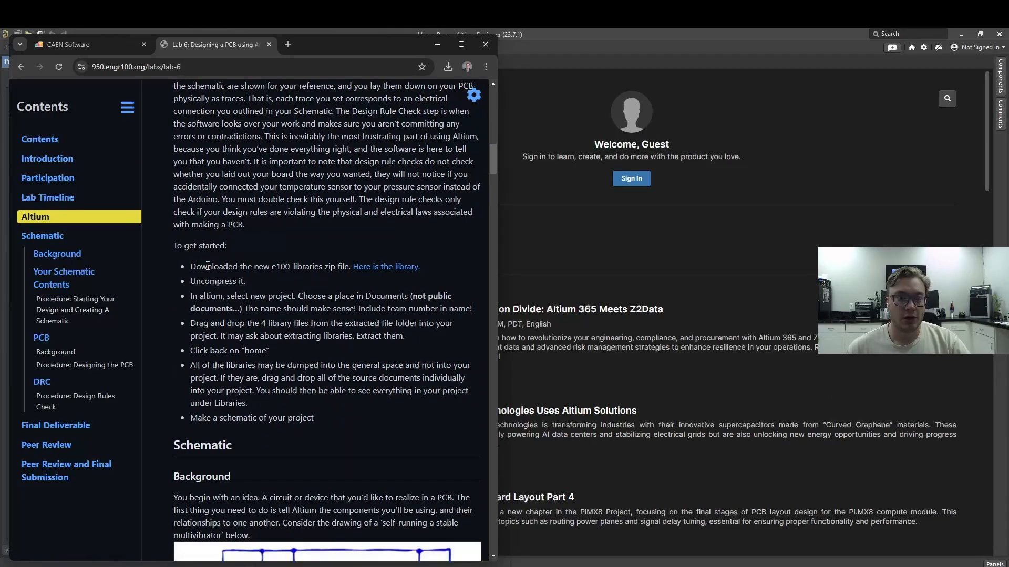
left_click_drag(192, 265, 439, 265)
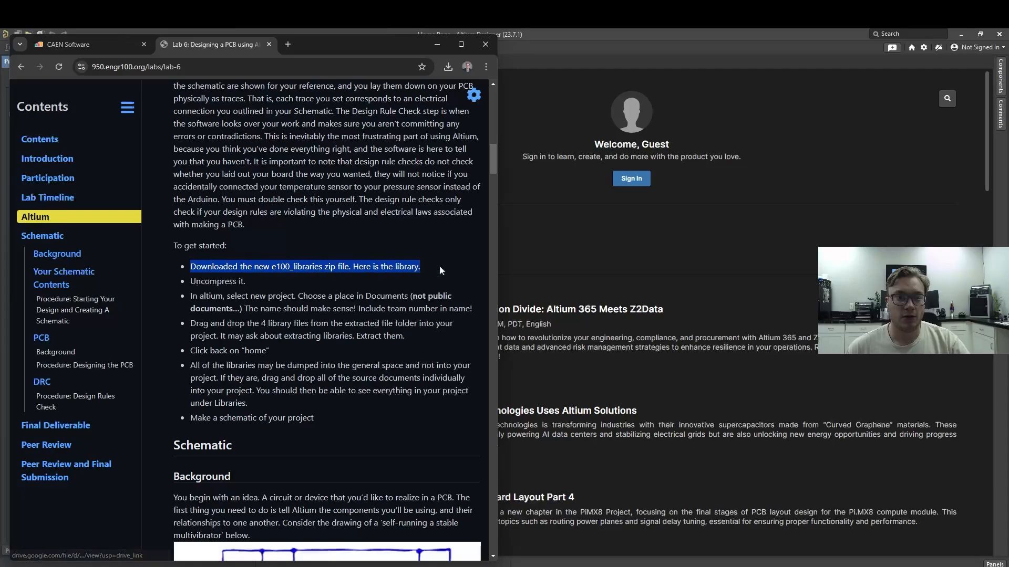
left_click(326, 283)
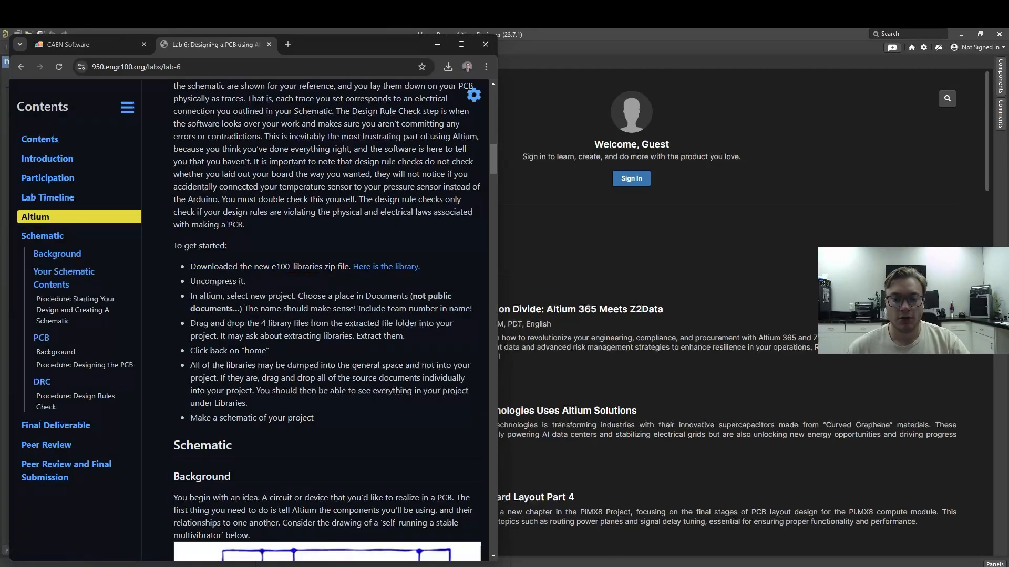
- Switch to File Explorer and browse from Downloads into the extracted inner ENGR100_Libraries_Final folder
key("alt+Tab")
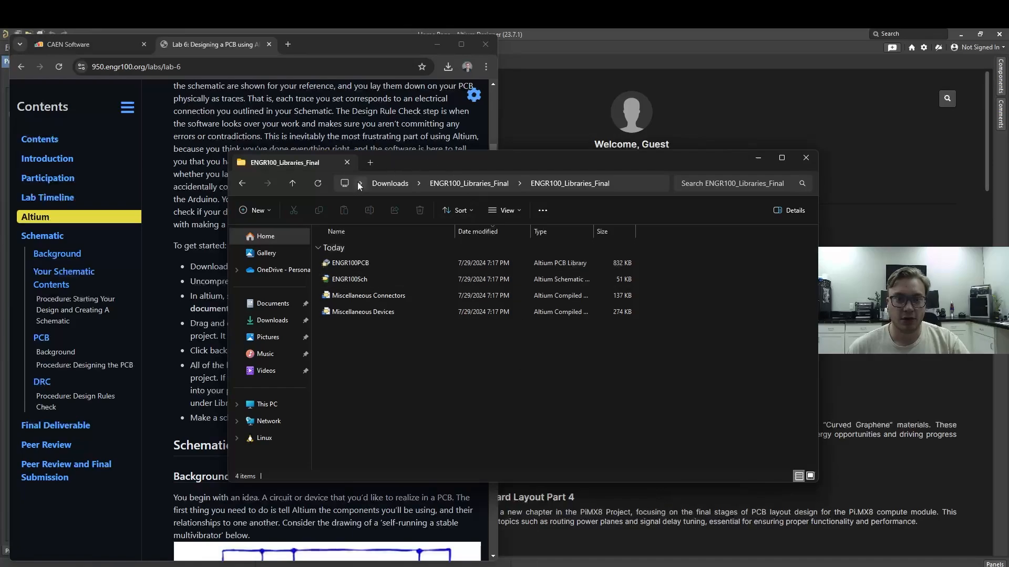
left_click(381, 183)
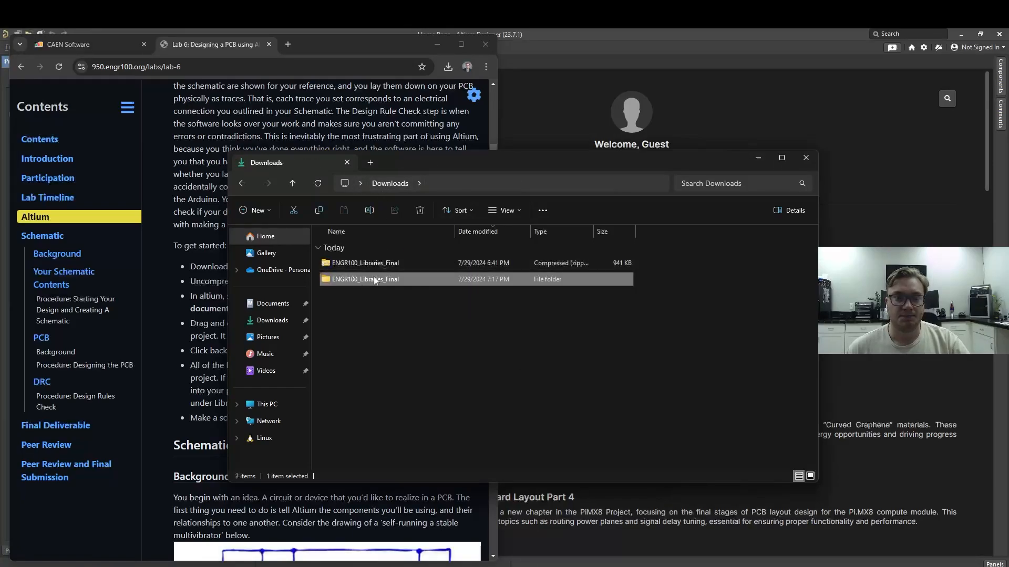
double_click(374, 279)
double_click(374, 261)
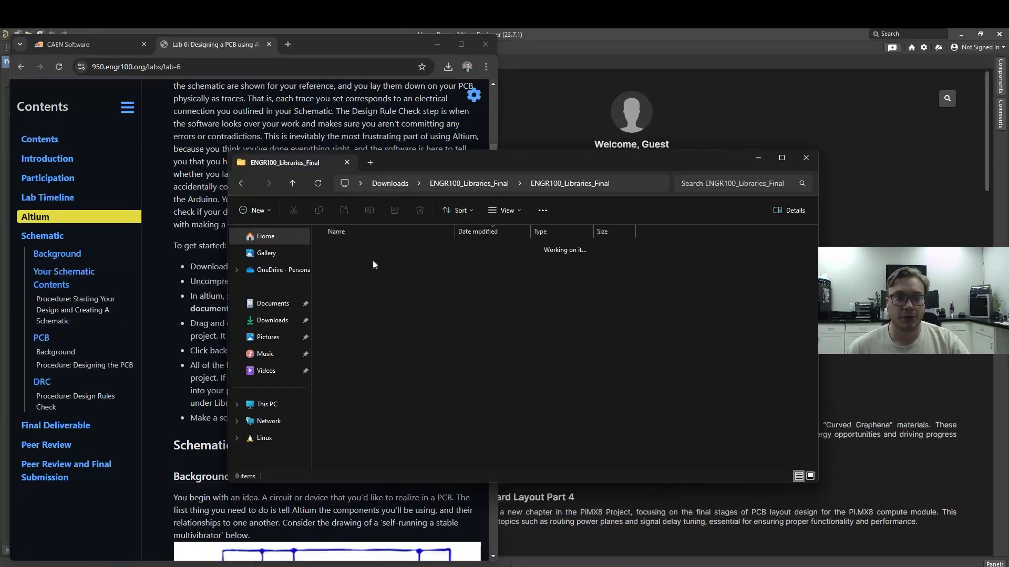
- Switch to Altium Designer and start a new empty local PCB project with the name GOAT
left_click(553, 90)
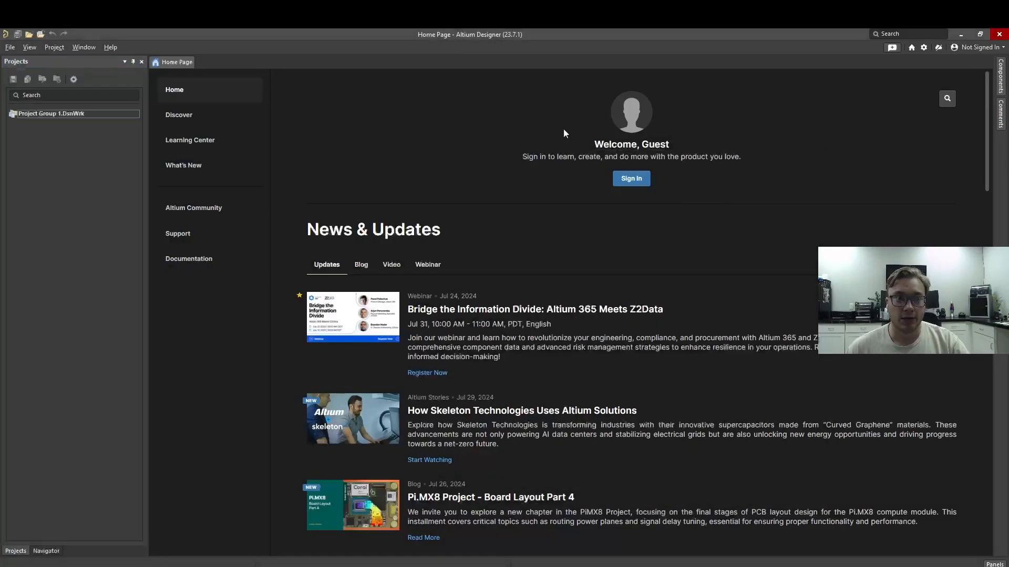
left_click(10, 48)
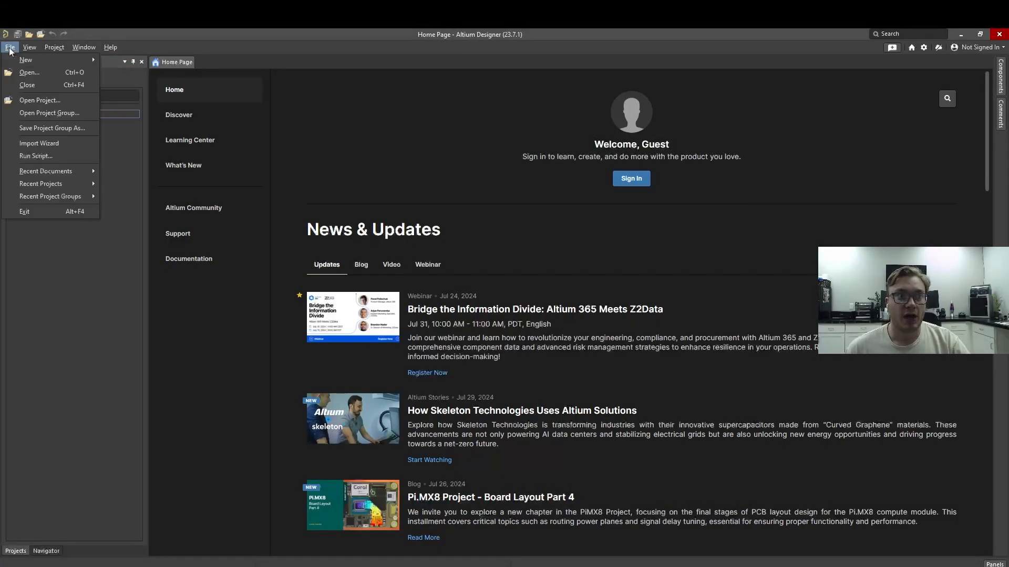
mouse_move(34, 61)
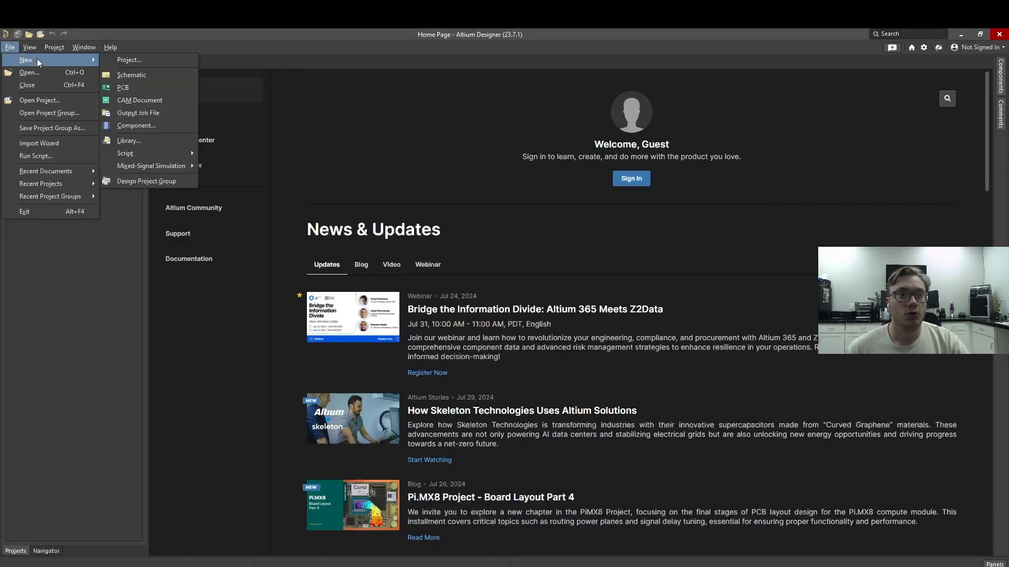
left_click(159, 62)
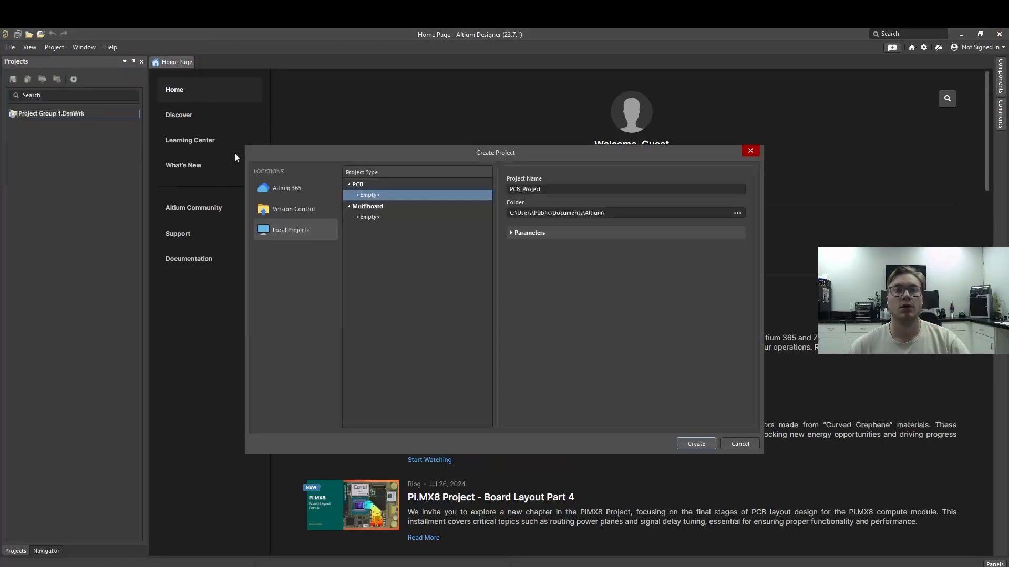
left_click(558, 190)
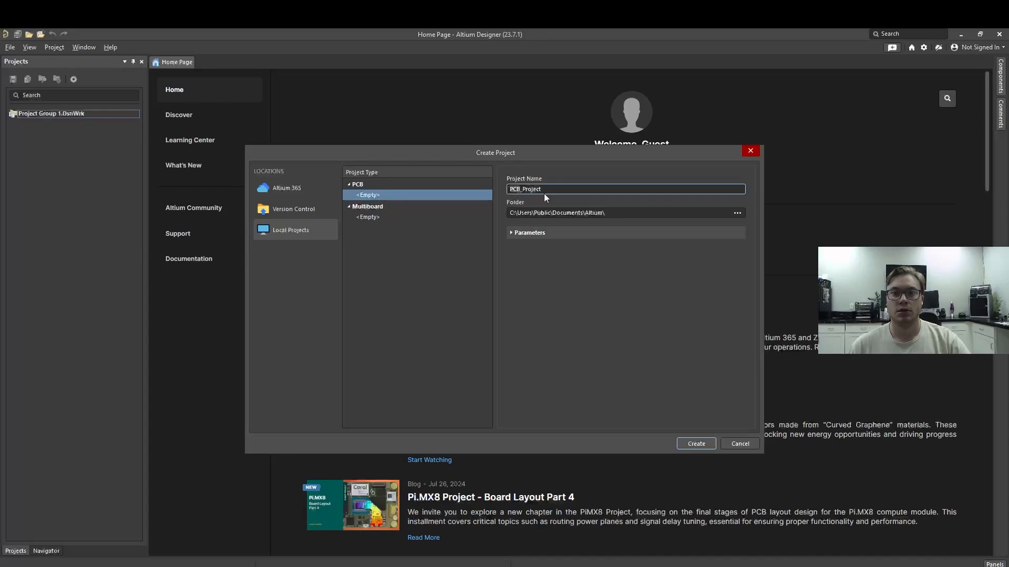
key("ctrl+a")
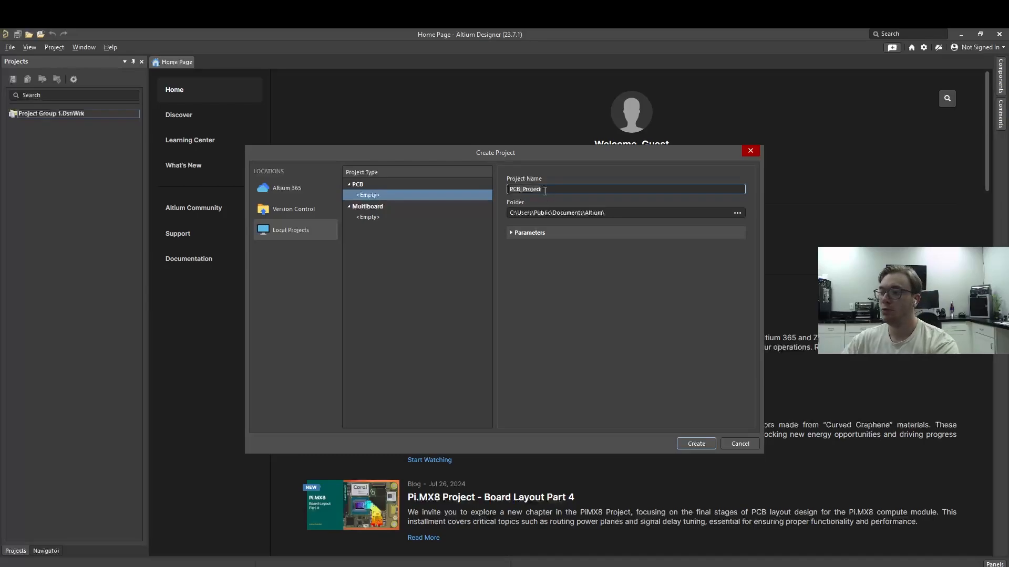
type("GOAT")
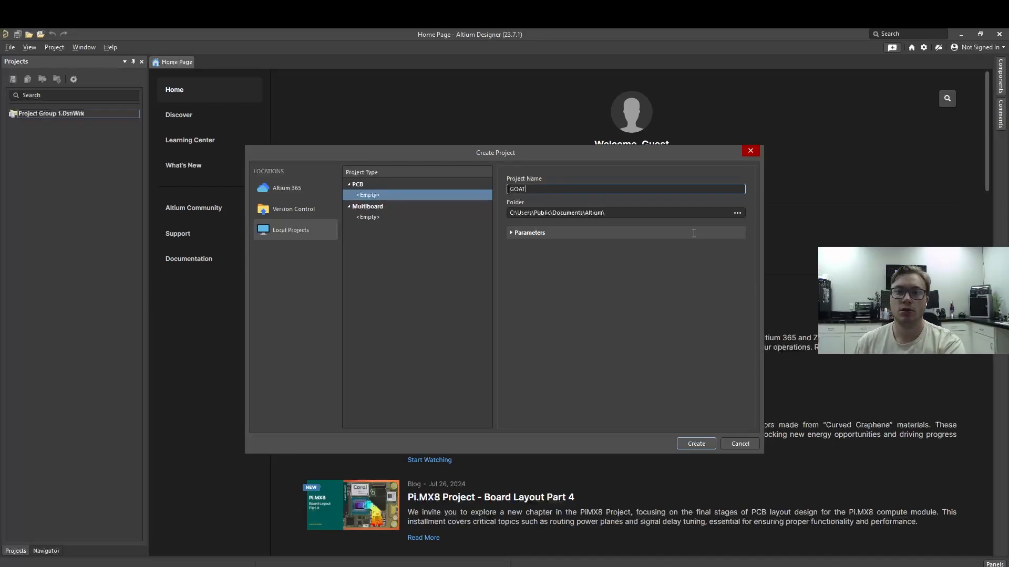
- Set the project folder to the U-M Google Drive (I:) and create the project
left_click(738, 212)
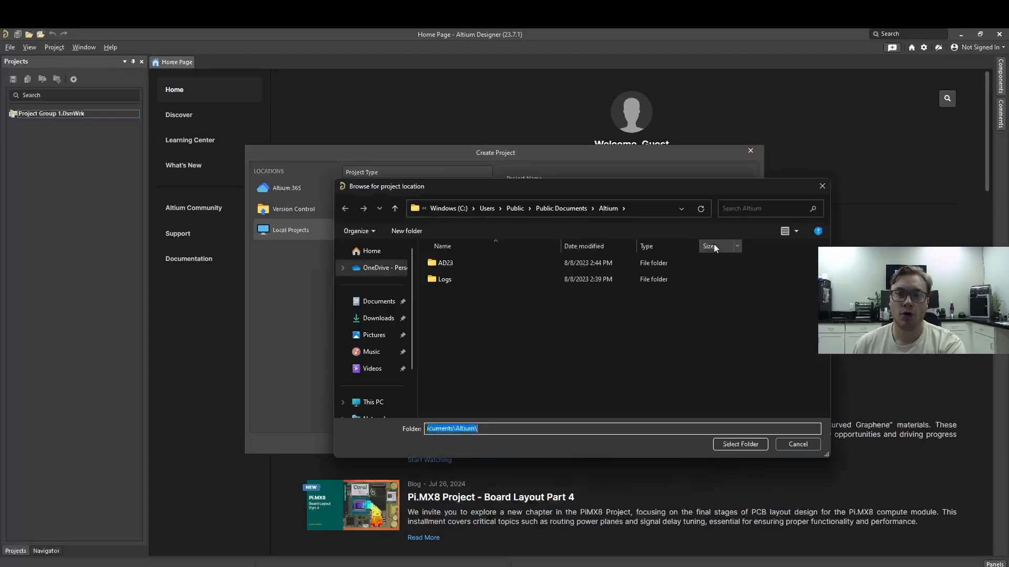
scroll(367, 368, "down", 3)
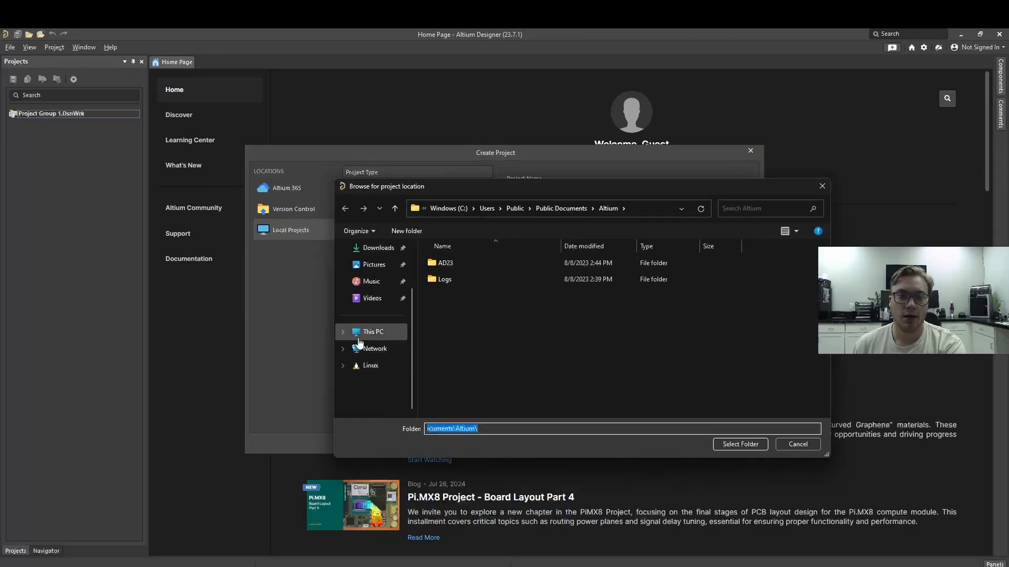
scroll(345, 333, "up", 2)
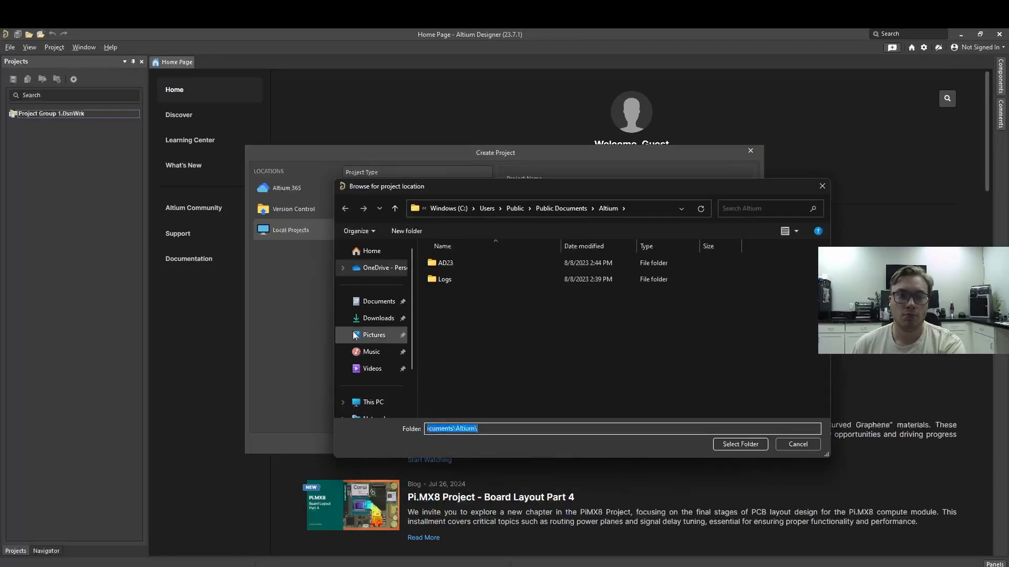
scroll(345, 376, "down", 2)
left_click(344, 331)
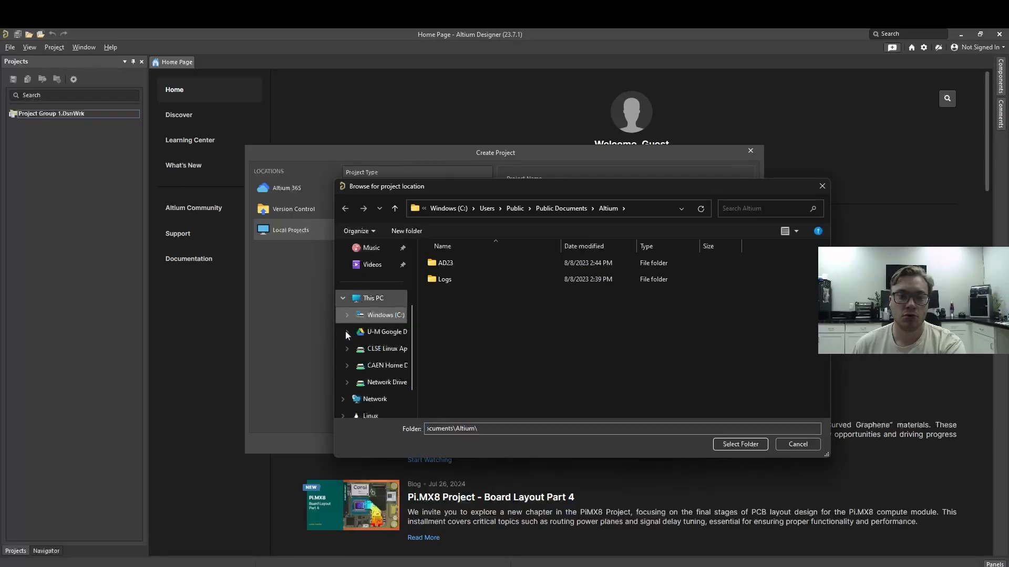
scroll(348, 336, "down", 1)
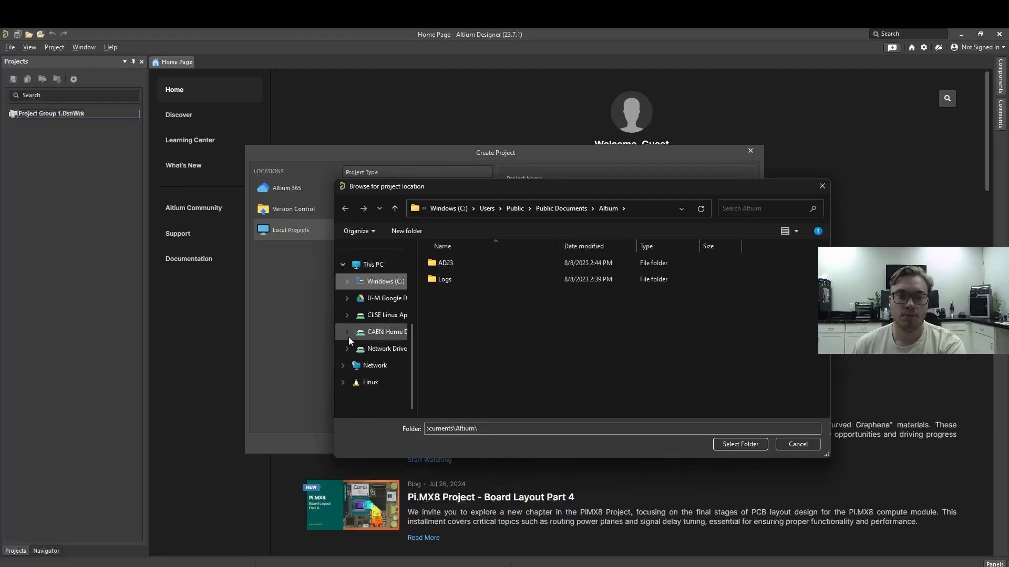
left_click(379, 299)
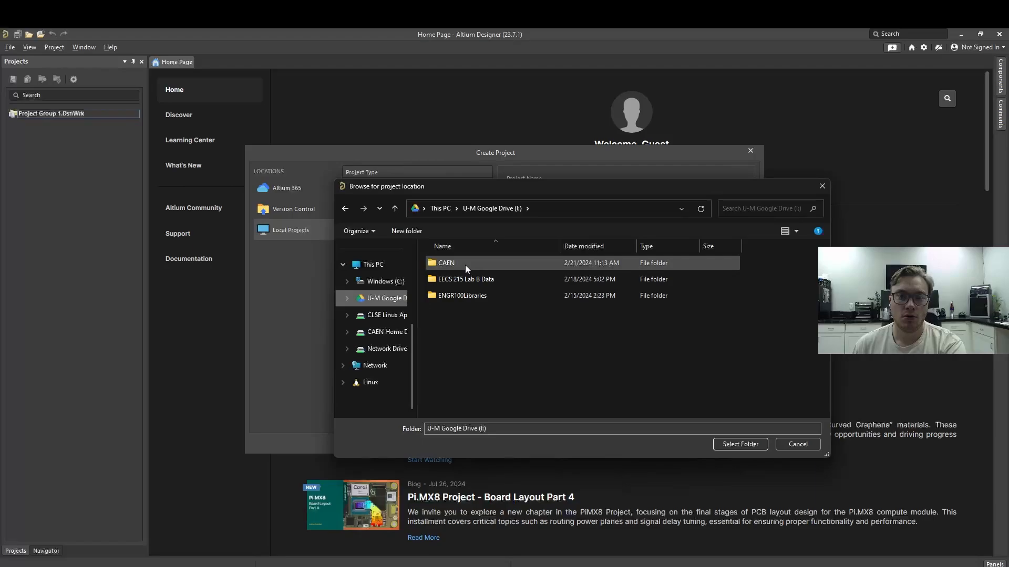
left_click(748, 443)
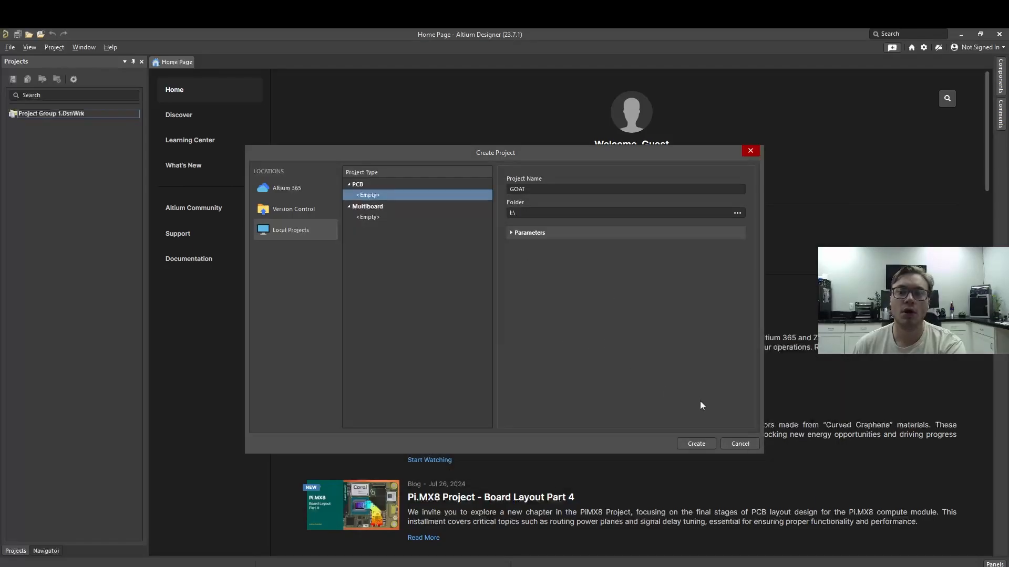
left_click(695, 443)
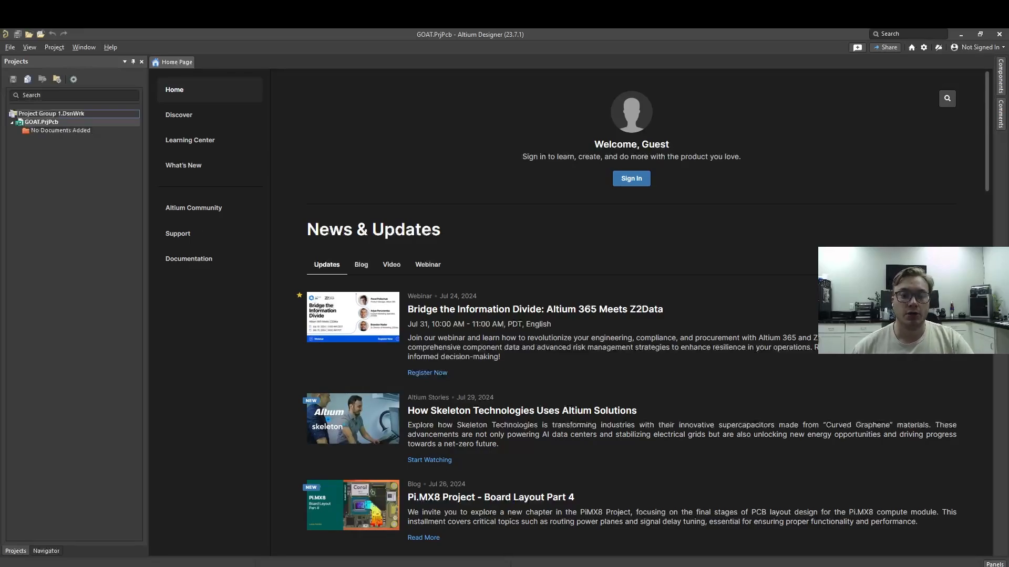
- Load the four library files from ENGR100_Libraries_Final into Altium Designer, choosing Install for the integrated libraries
key("alt+Tab")
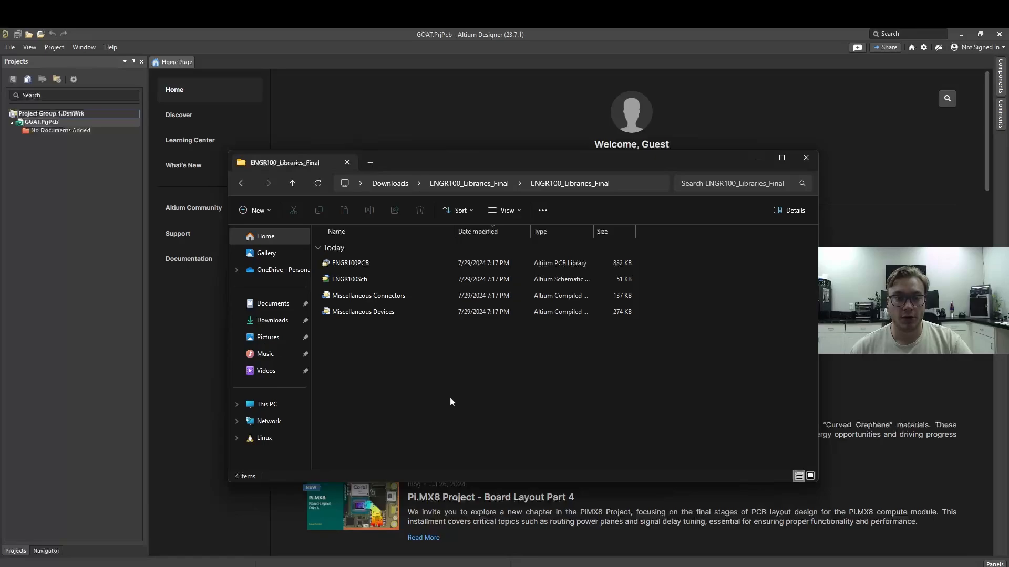
left_click_drag(426, 335, 106, 119)
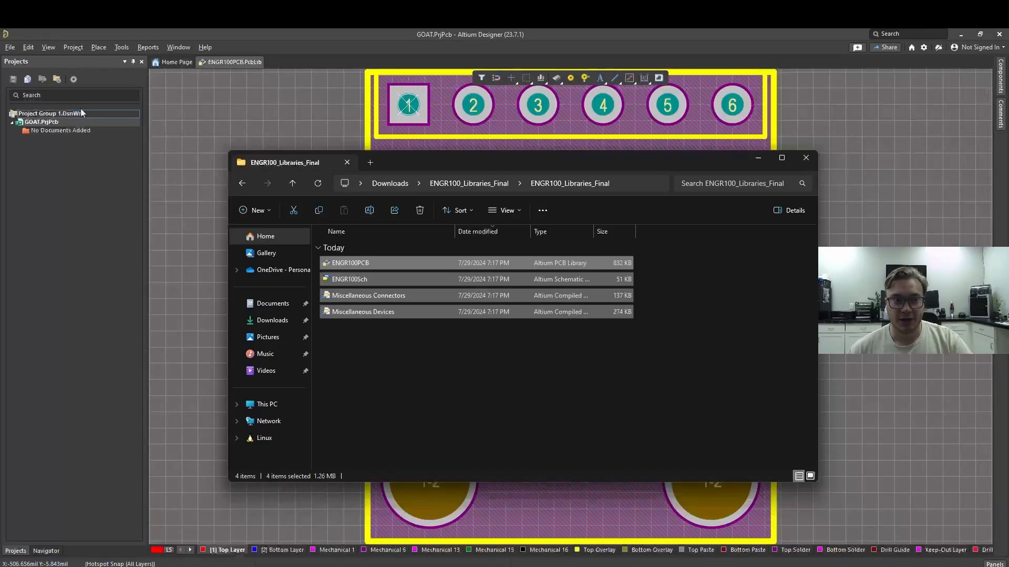
left_click(86, 251)
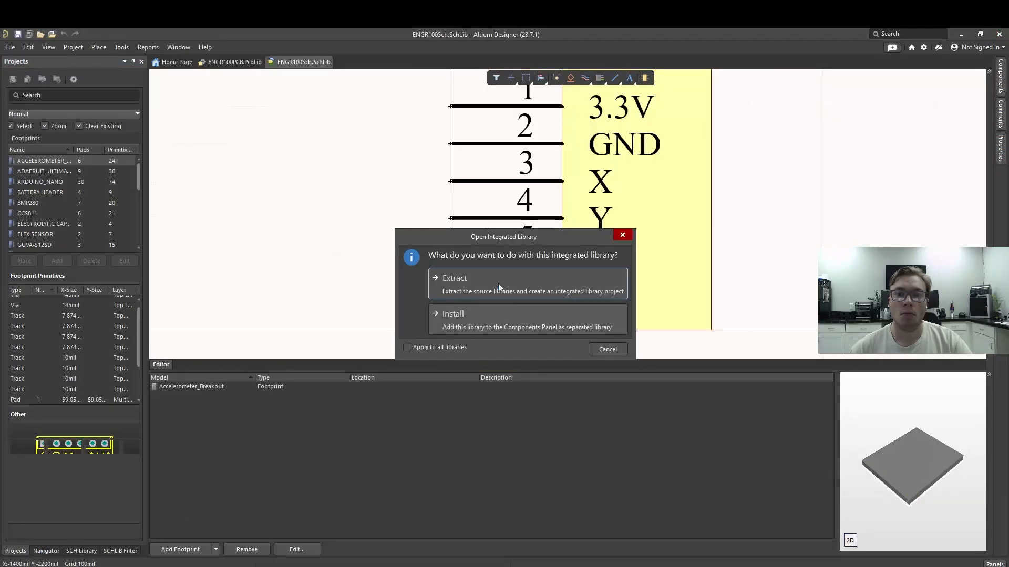
left_click(456, 321)
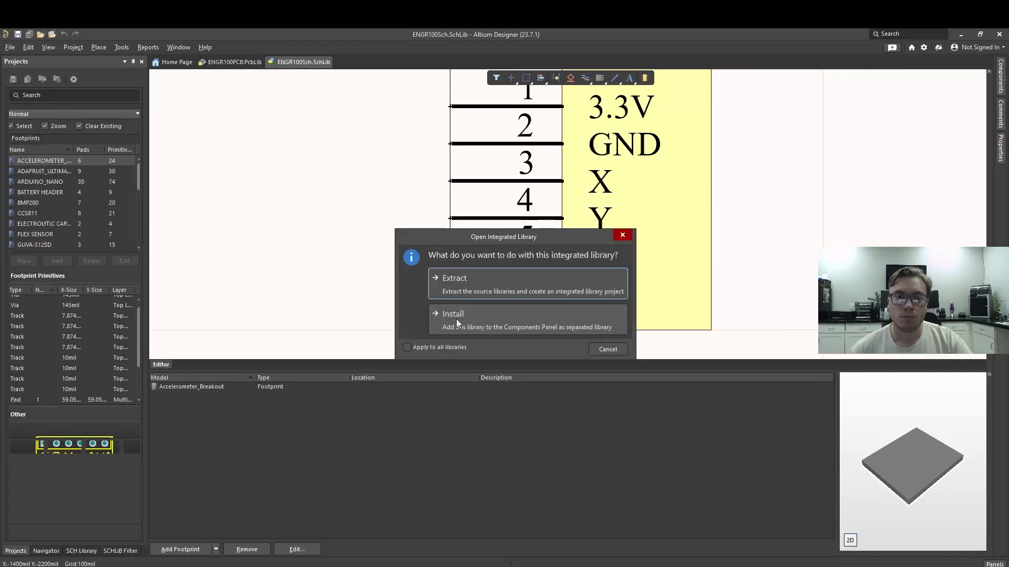
left_click(456, 320)
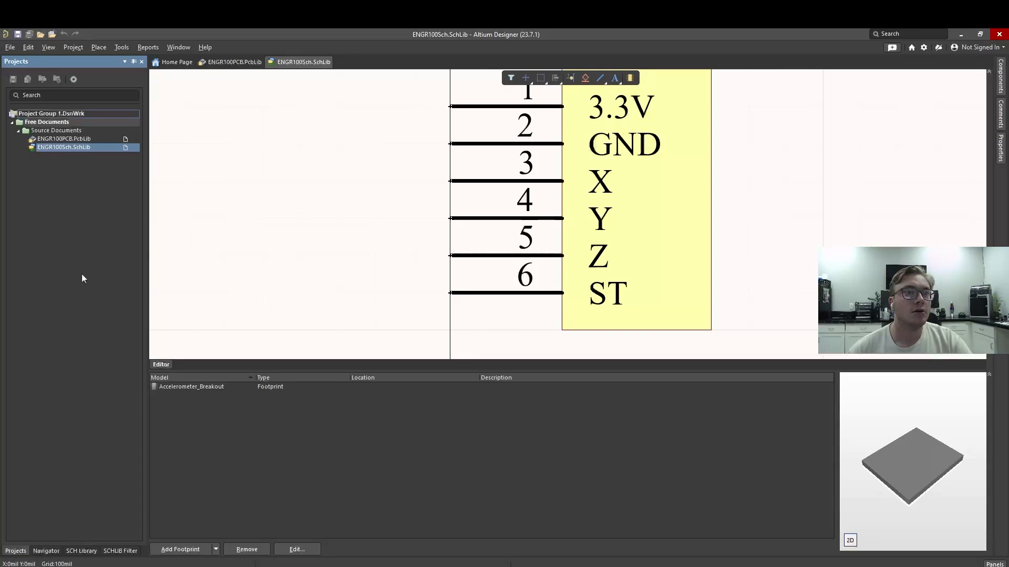
- Move ENGR100Sch.SchLib and ENGR100PCB.PcbLib from the free documents into the GOAT project
left_click(81, 551)
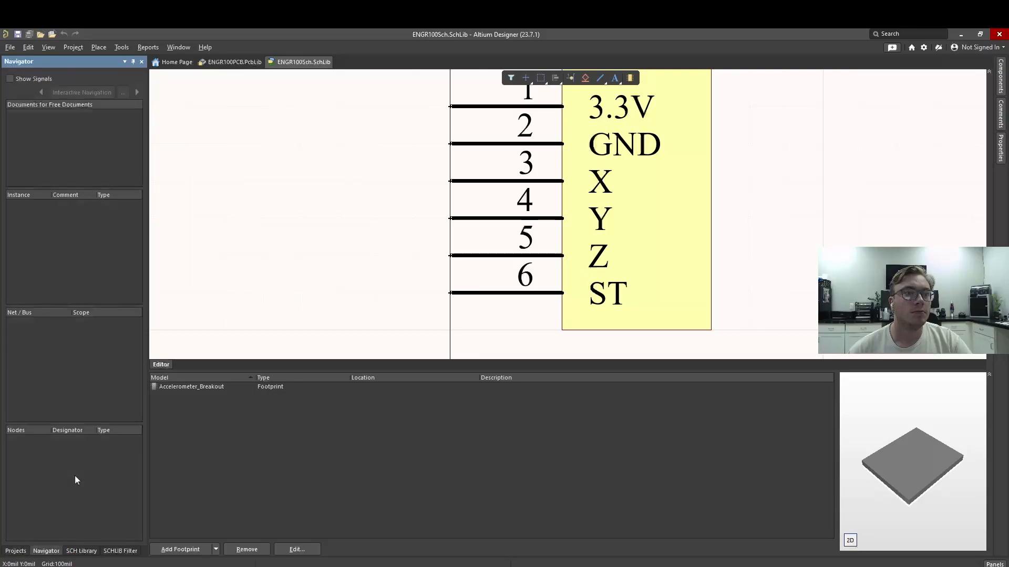
left_click(15, 551)
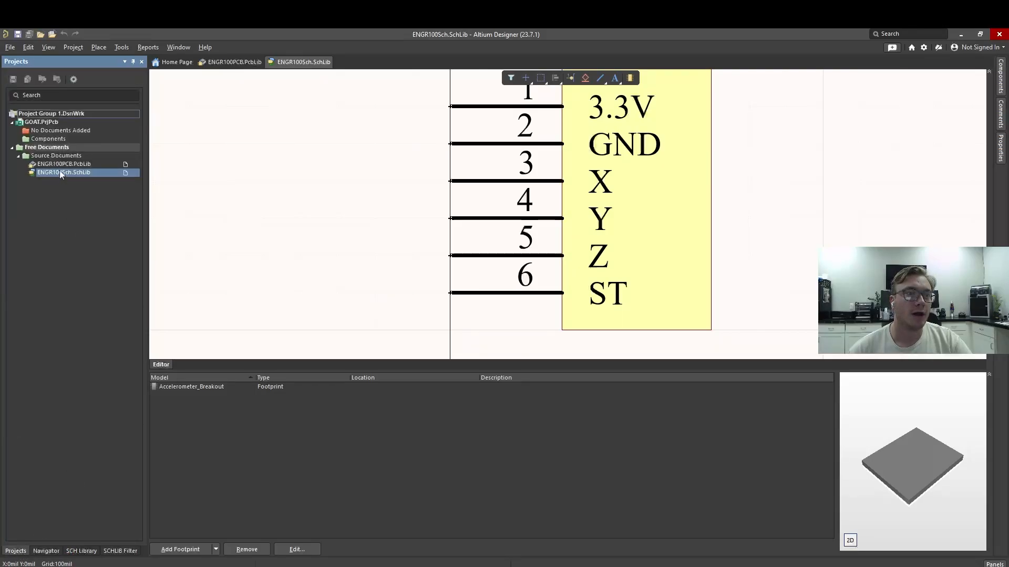
left_click_drag(59, 170, 62, 124)
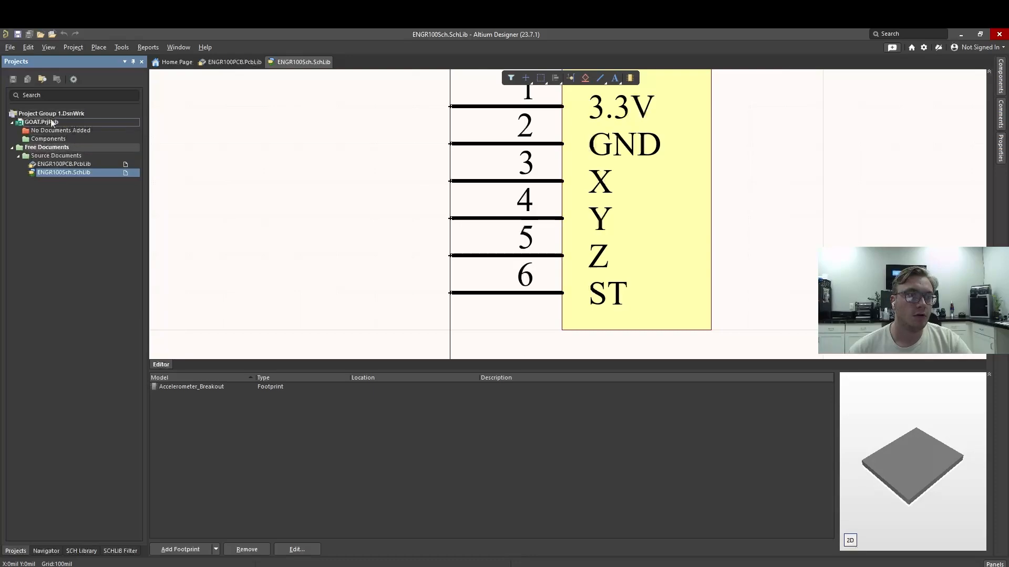
left_click_drag(72, 166, 62, 127)
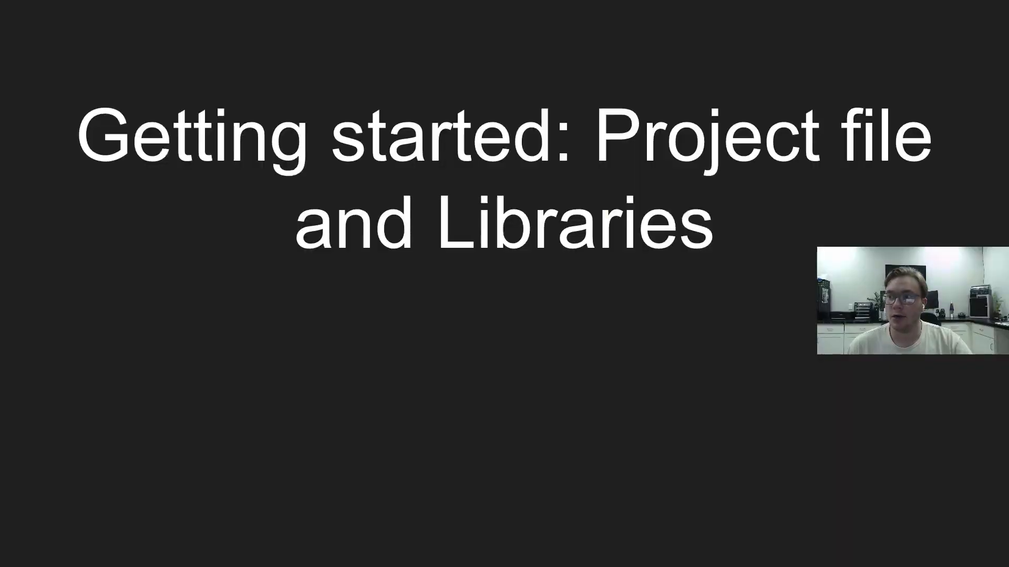
left_click(718, 273)
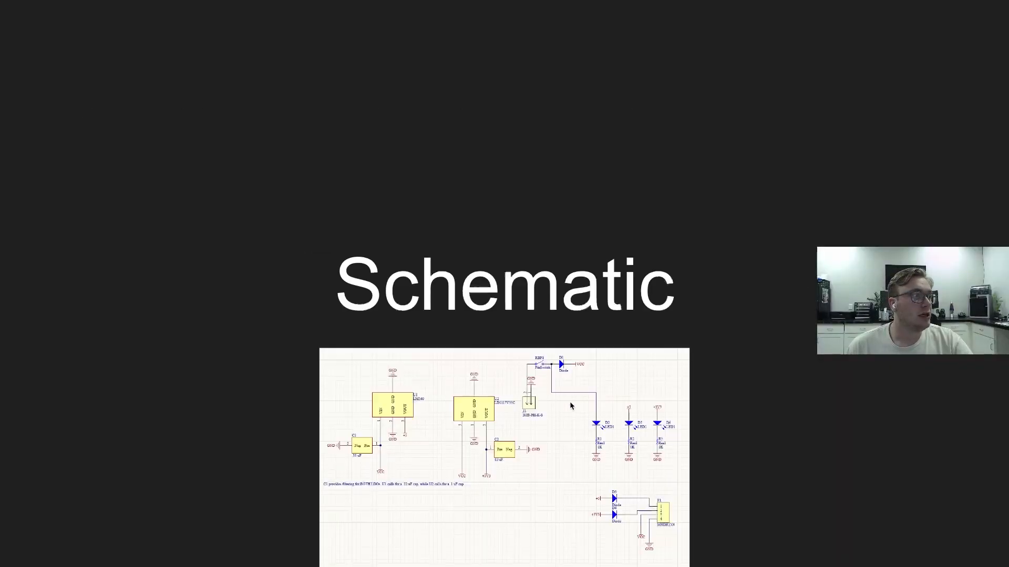
left_click(434, 411)
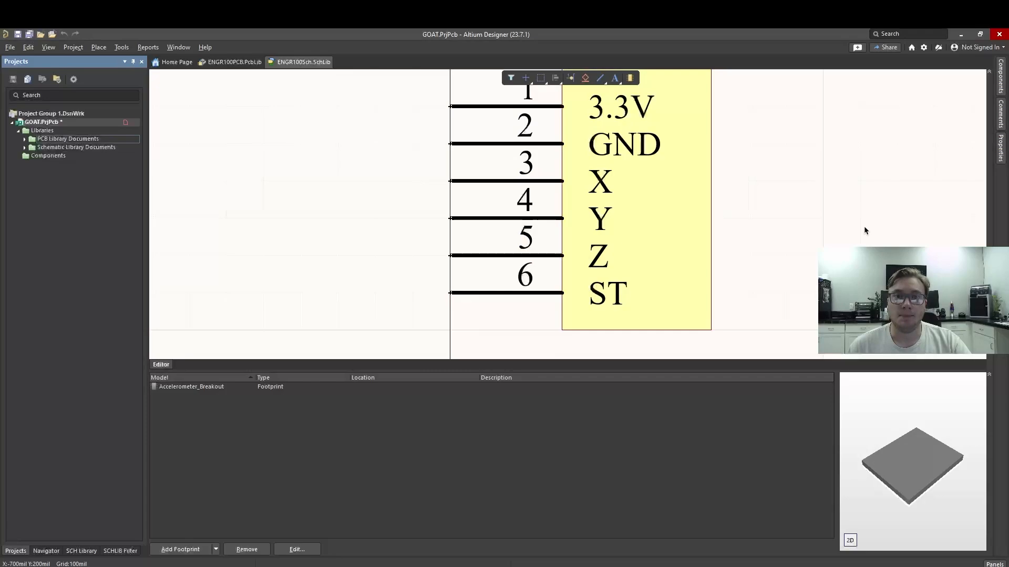
scroll(510, 218, "up", 1)
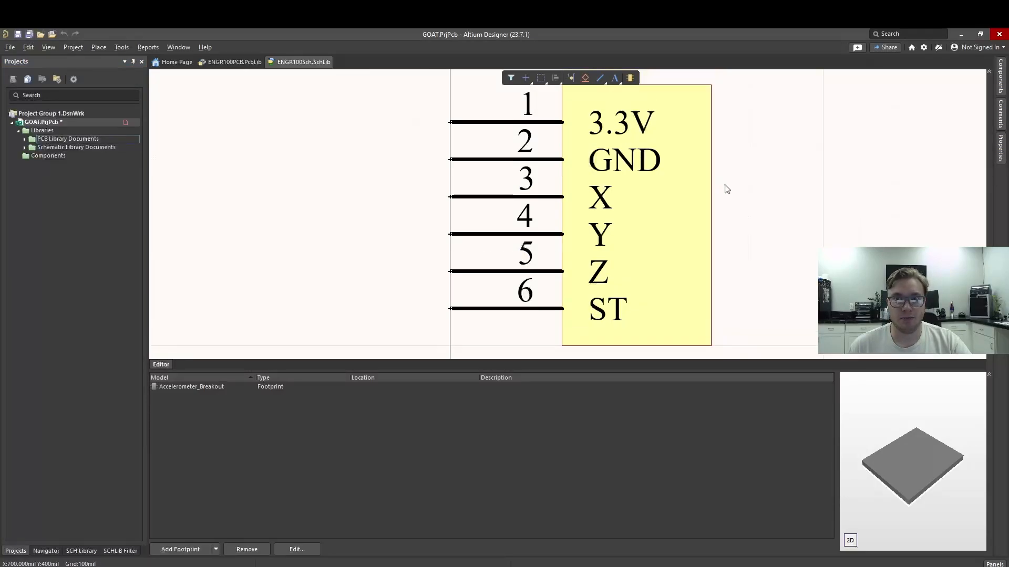
- Examine the GUVA-S12SD and Level Shifter schematic symbols in the ENGR100Sch library
scroll(726, 189, "up", 1)
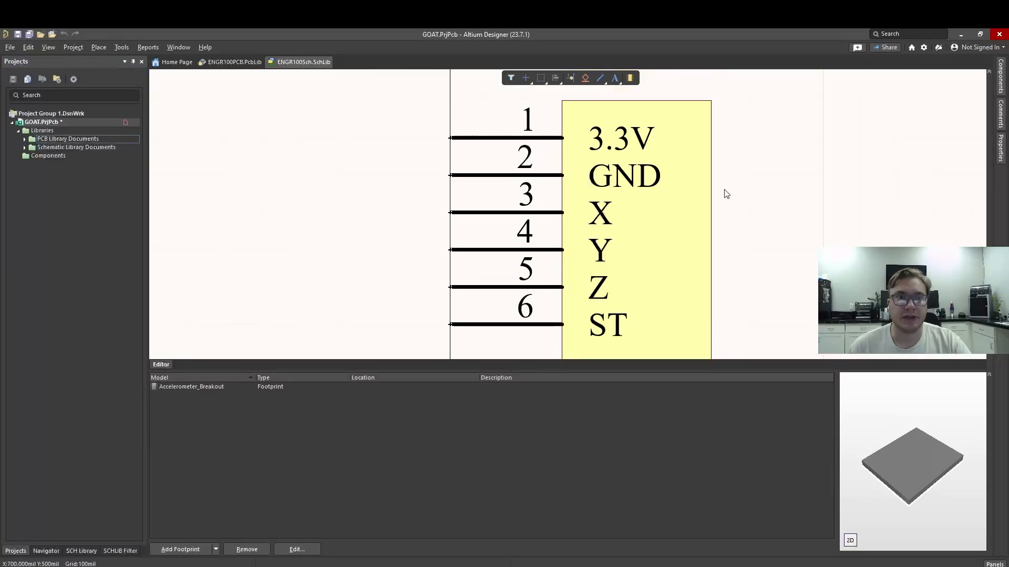
left_click(81, 551)
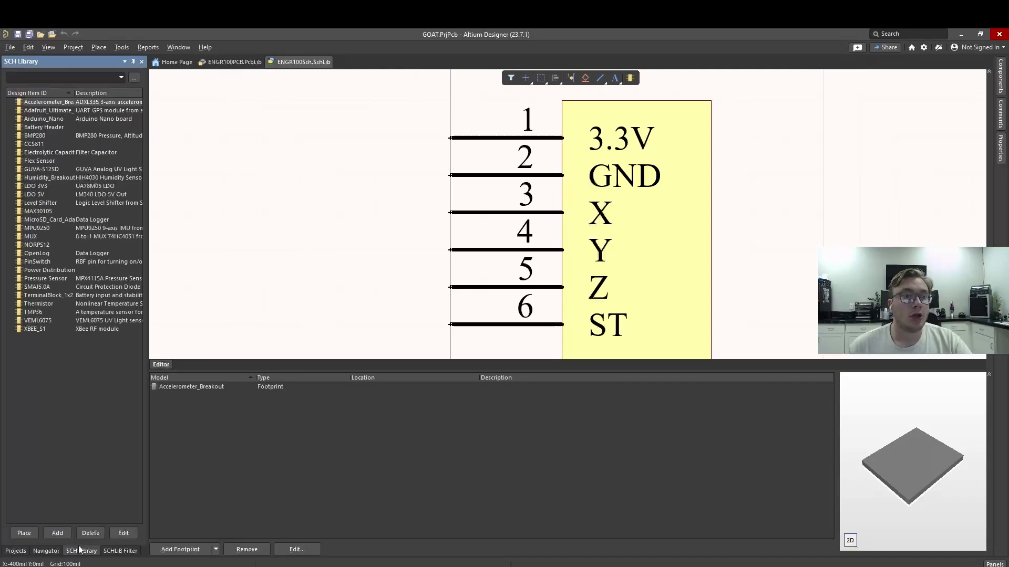
left_click(53, 170)
left_click(50, 203)
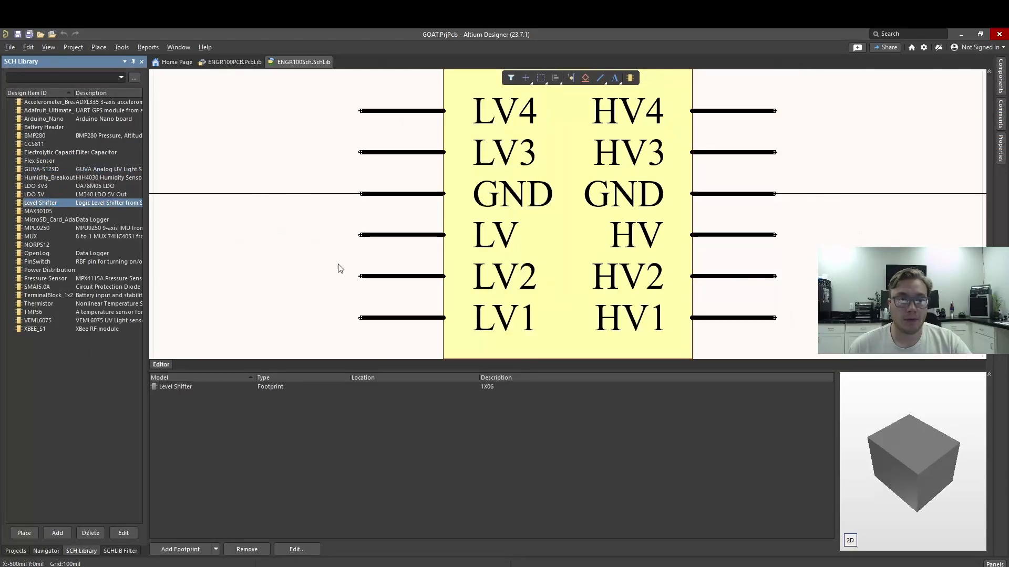
- Open ENGR100PCB.PcbLib from the project's PCB library documents and view the ARDUINO_NANO footprint
left_click(46, 551)
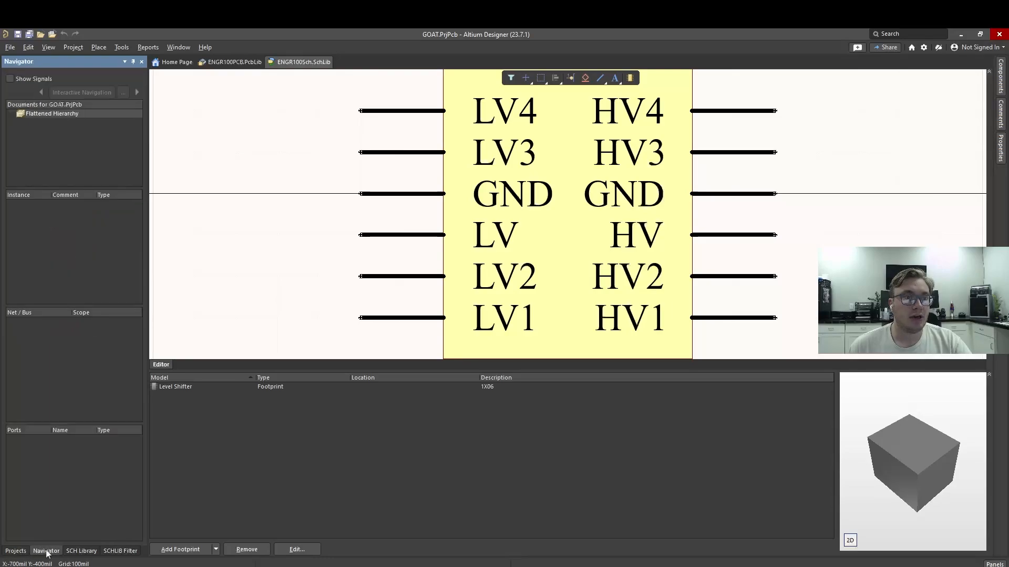
left_click(16, 550)
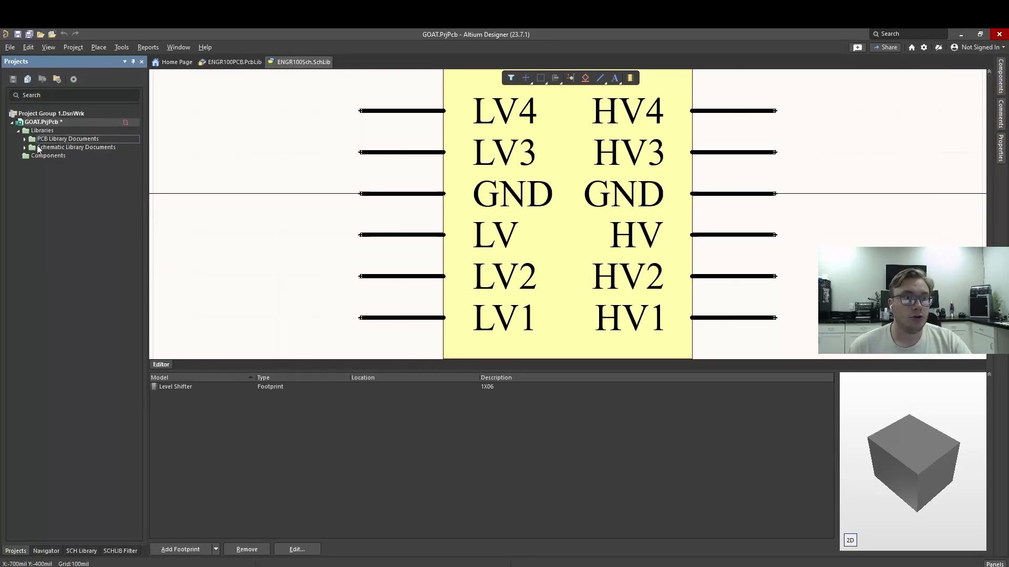
left_click(25, 139)
left_click(72, 147)
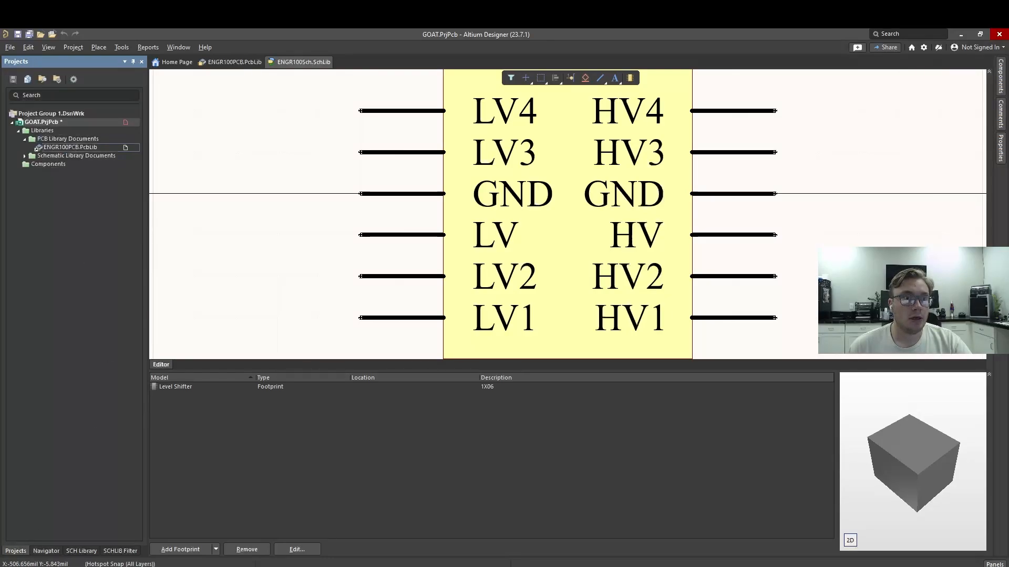
double_click(55, 146)
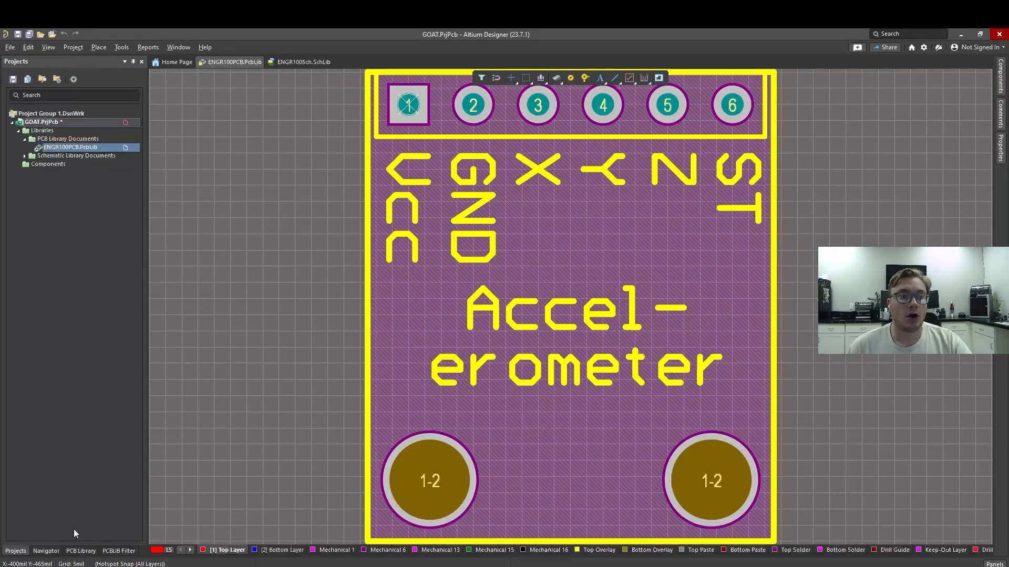
left_click(80, 551)
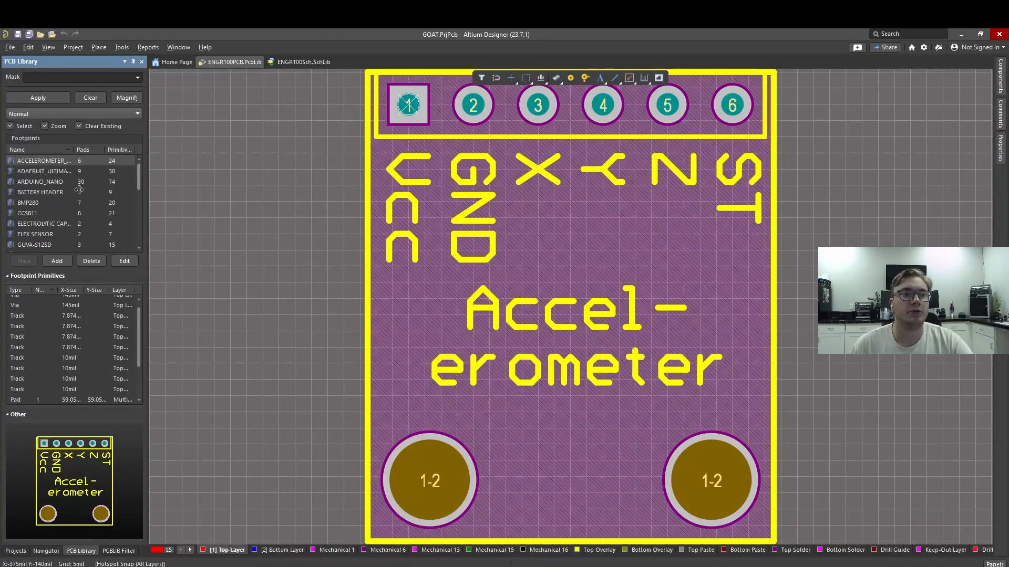
left_click(46, 180)
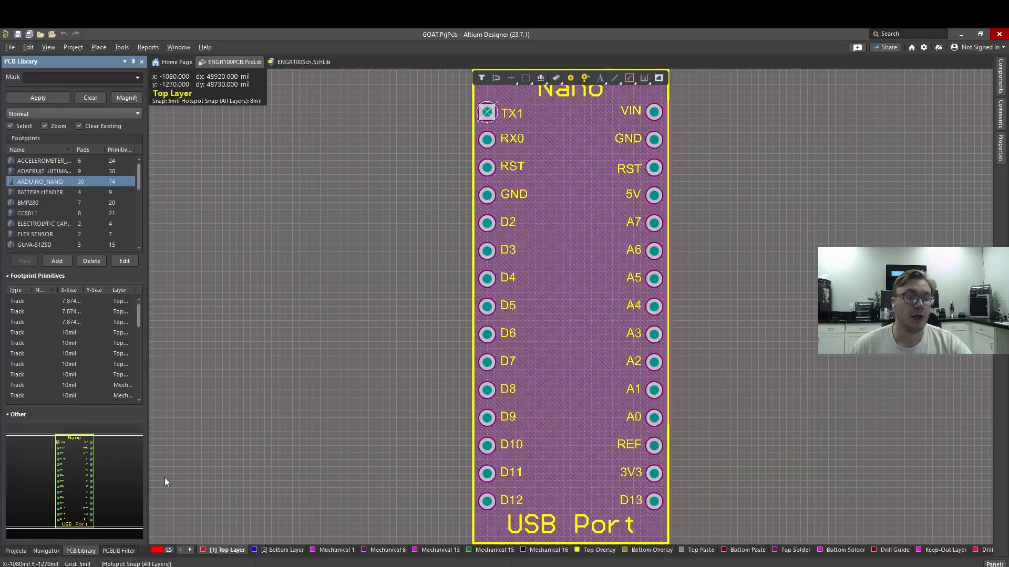
- Open ENGR100Sch.SchLib from the project's schematic library documents and view the Arduino_Nano symbol
left_click(37, 551)
left_click(16, 551)
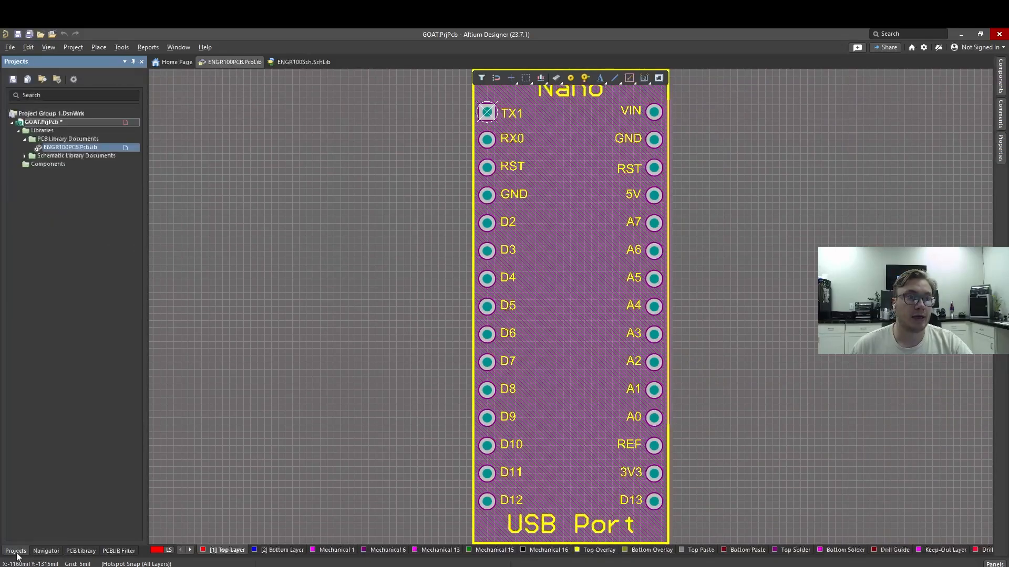
left_click(24, 156)
left_click(66, 164)
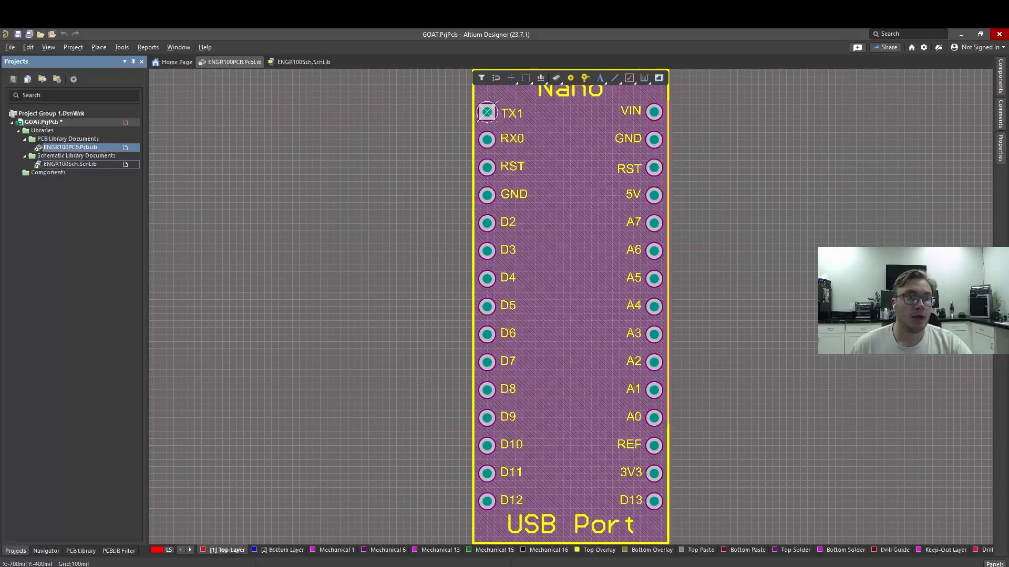
double_click(68, 164)
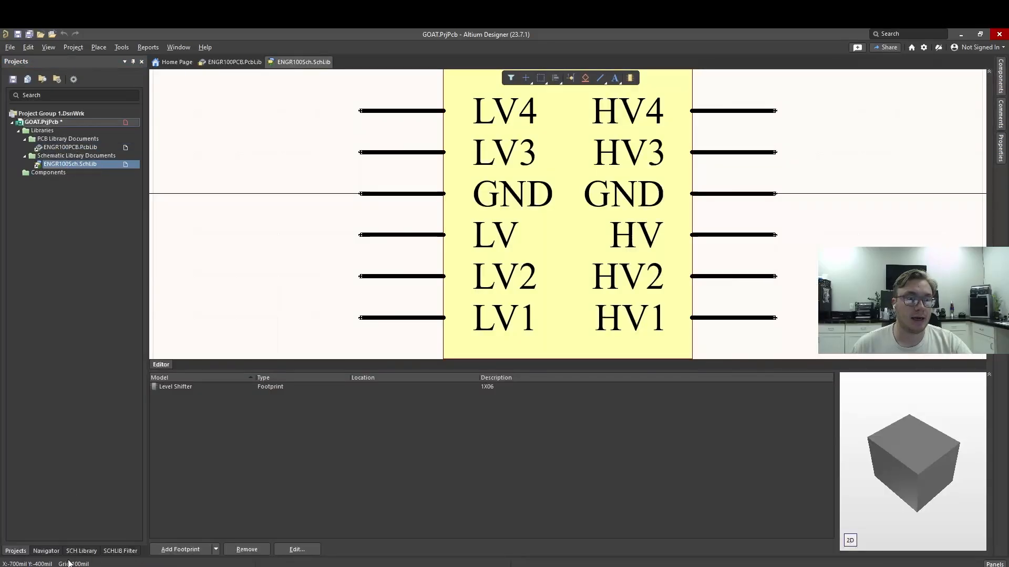
left_click(82, 551)
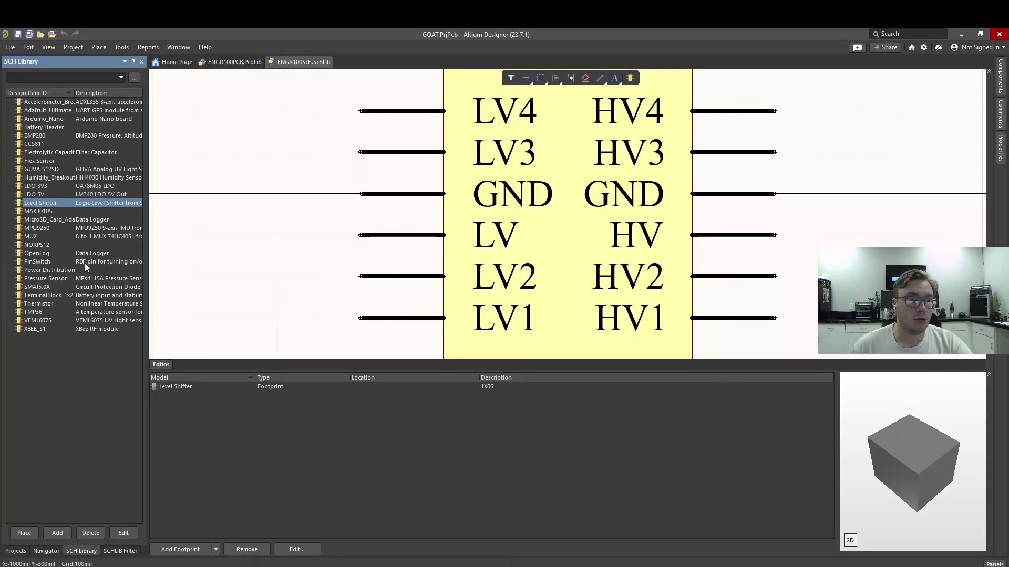
left_click(50, 119)
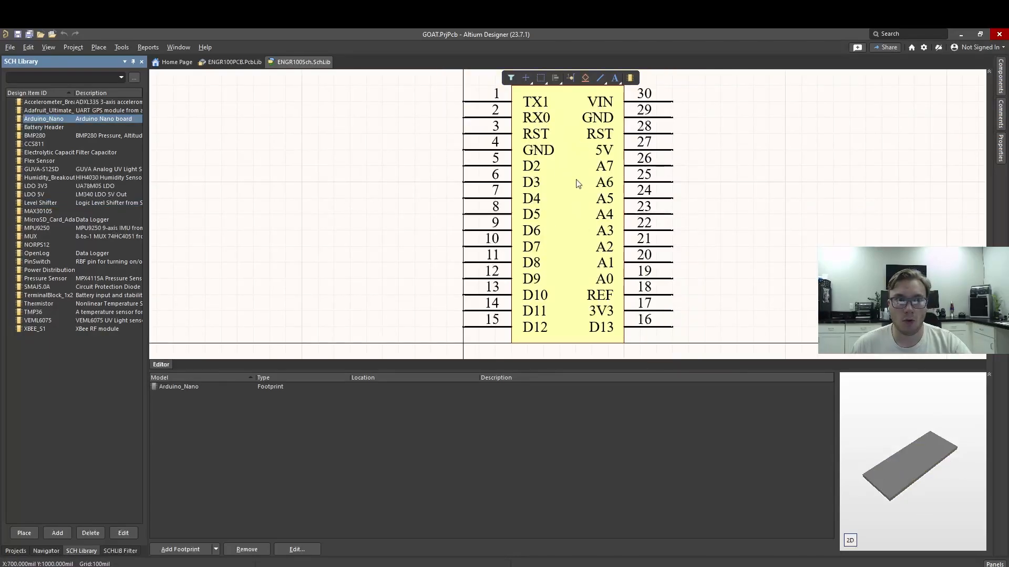
- Add a new schematic sheet to the GOAT project and close the floating SCH List
left_click(16, 551)
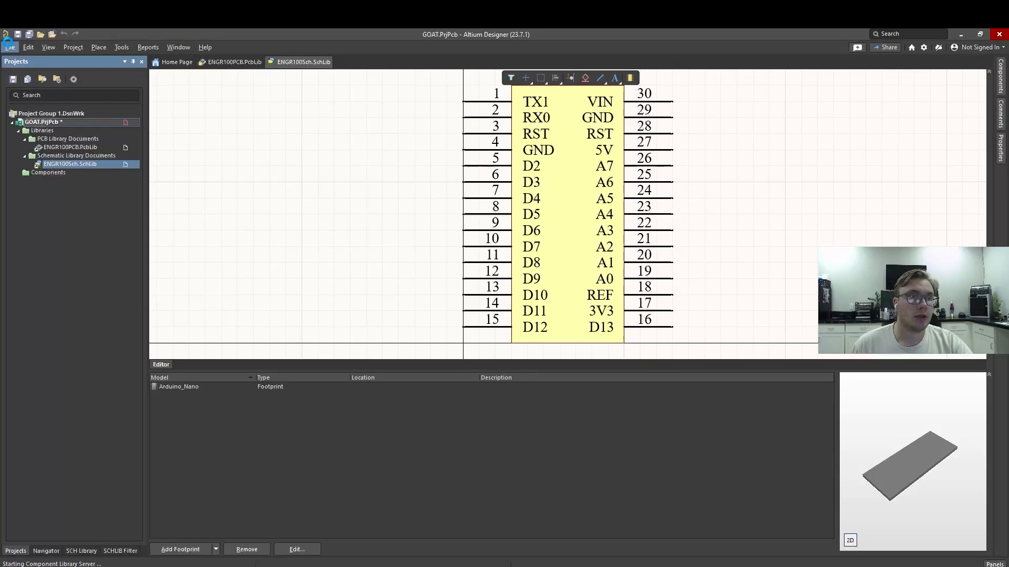
left_click(15, 51)
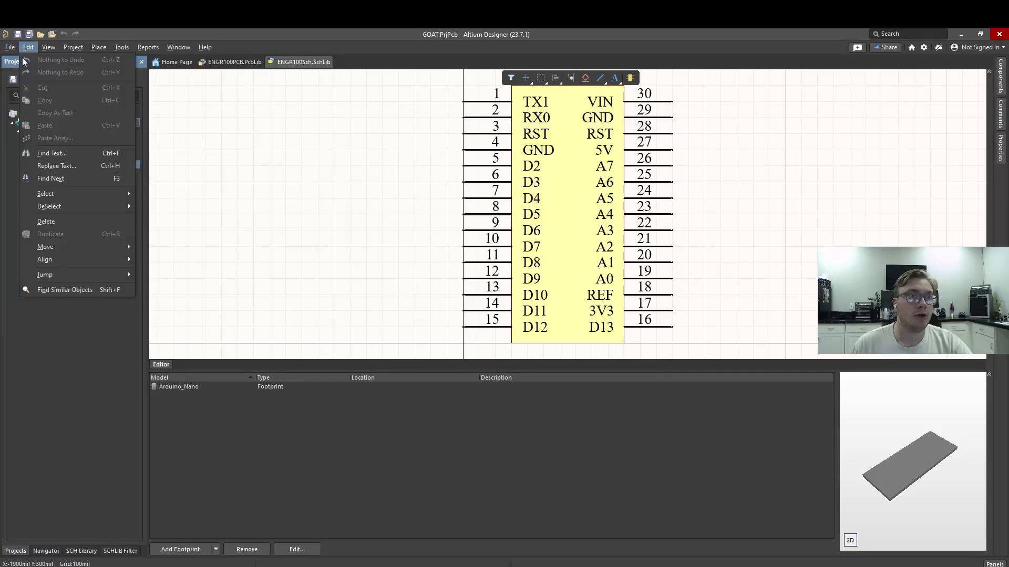
mouse_move(58, 60)
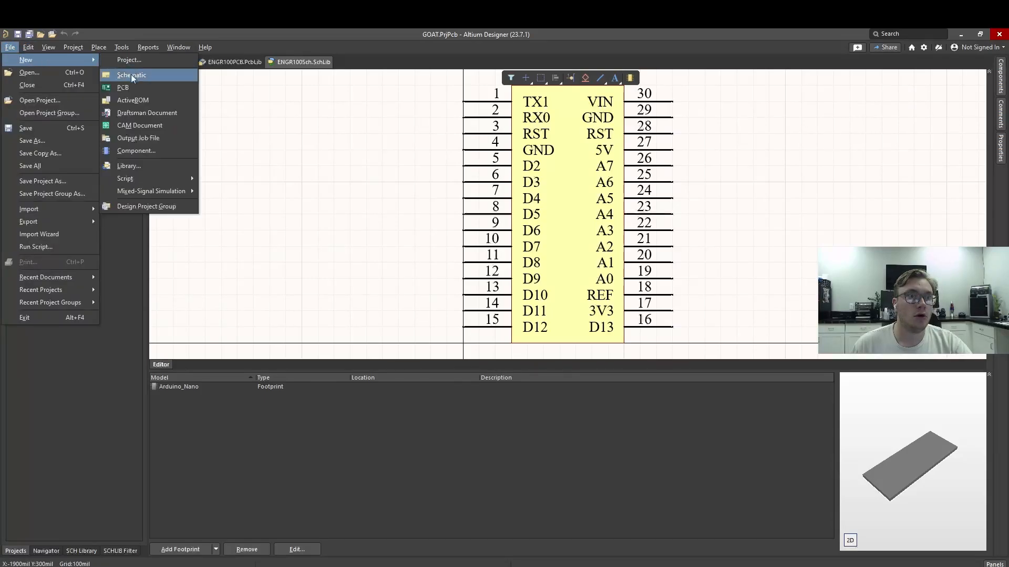
left_click(131, 74)
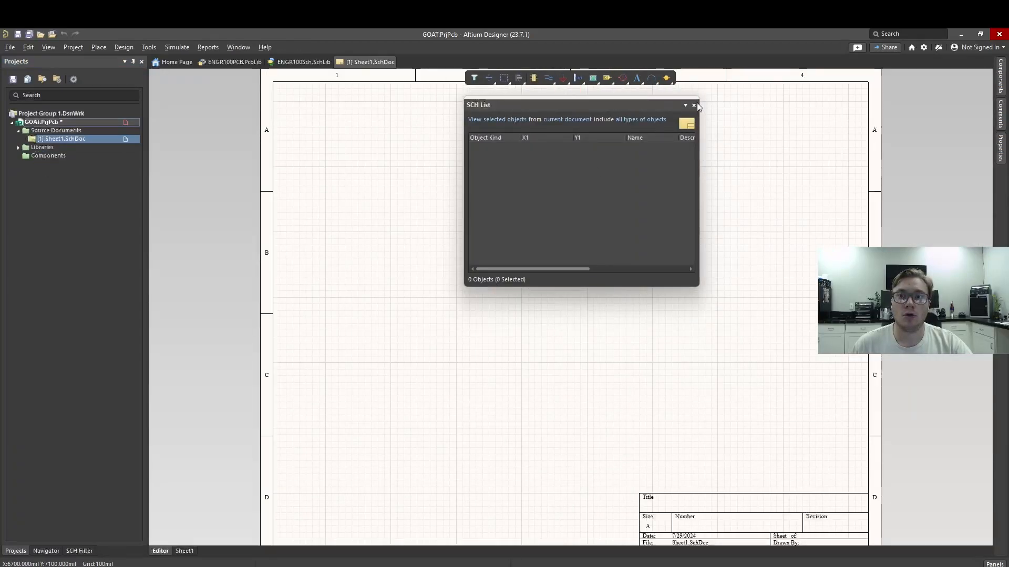
left_click(694, 106)
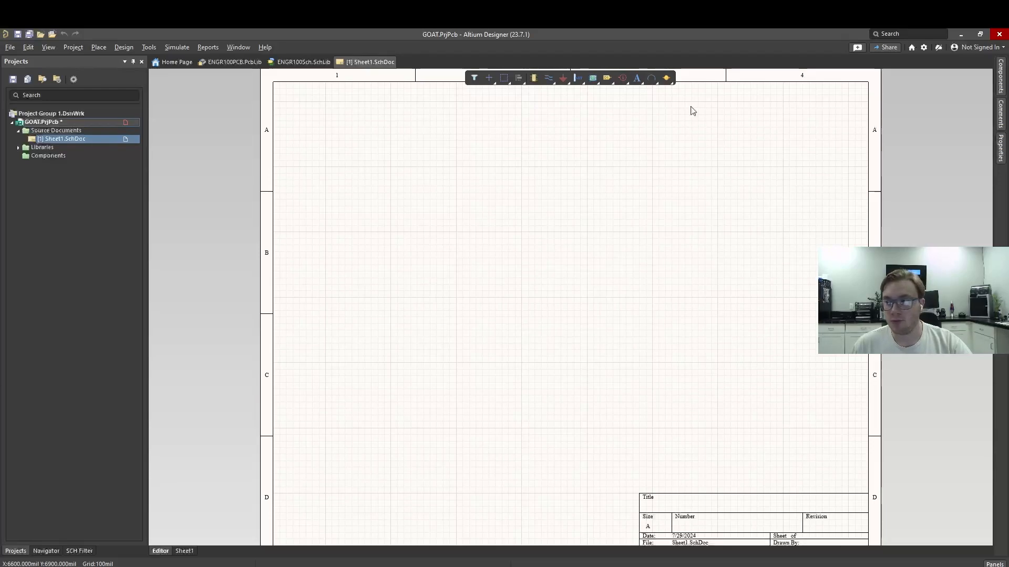
- Search the Miscellaneous Connectors library for B2B, and clear the search
left_click(534, 80)
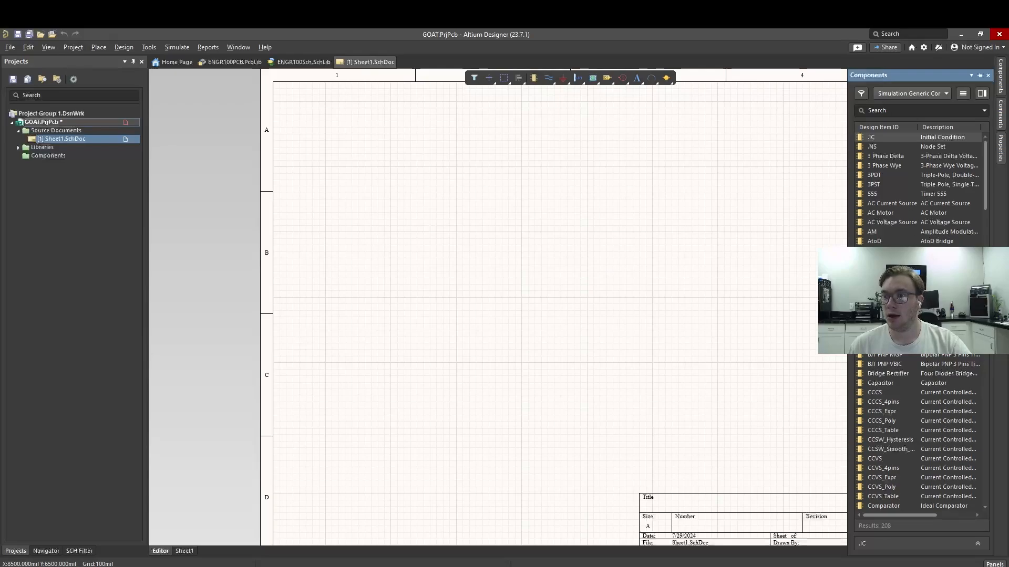
left_click(947, 93)
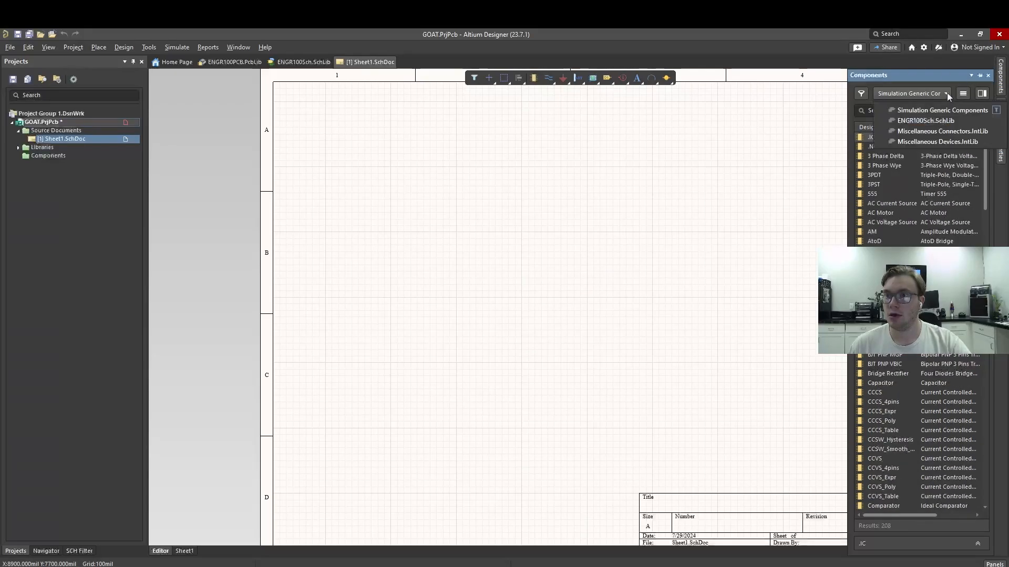
left_click(942, 131)
left_click(902, 106)
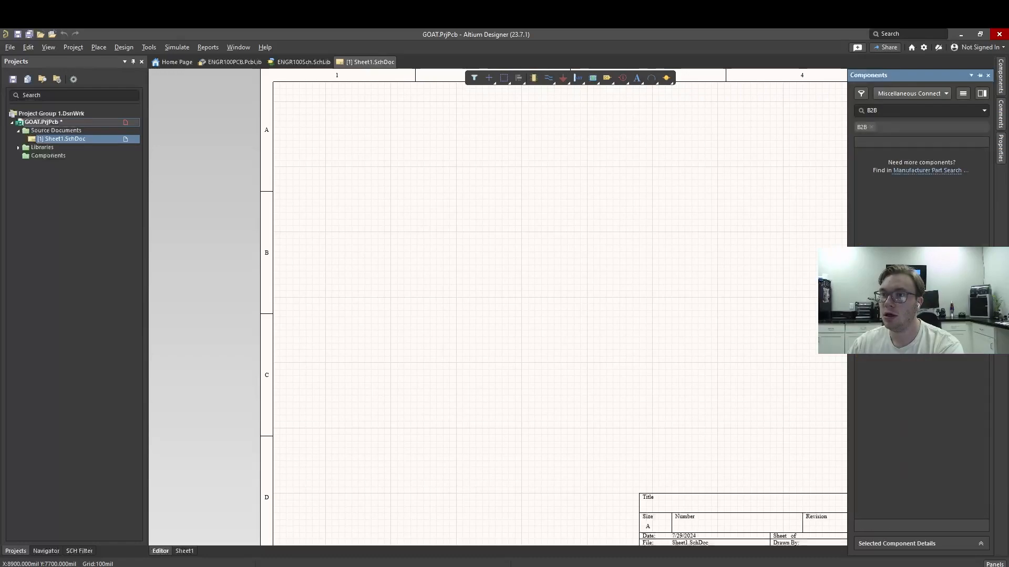
key("BackSpace")
key("BackSpace")
key("BackSpace")
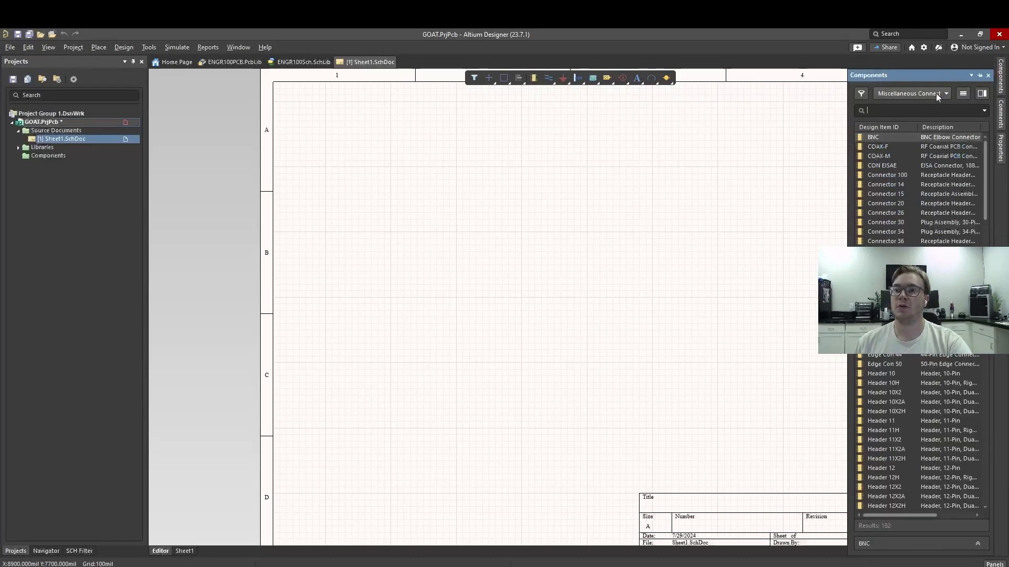
- Place a Battery from the Simulation Generic Components library in zone B1 of the schematic sheet
left_click(935, 93)
left_click(934, 106)
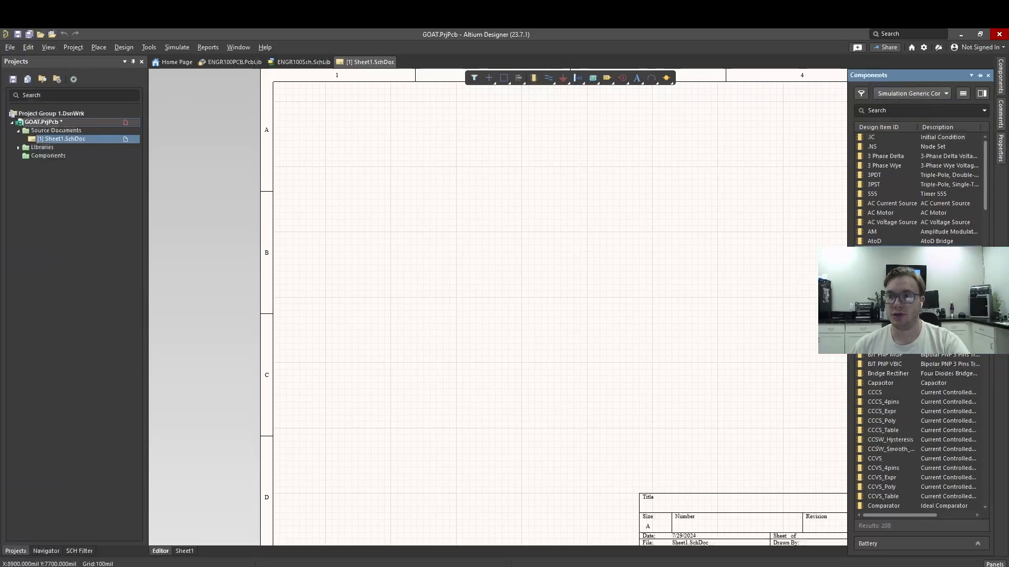
left_click_drag(830, 240, 347, 235)
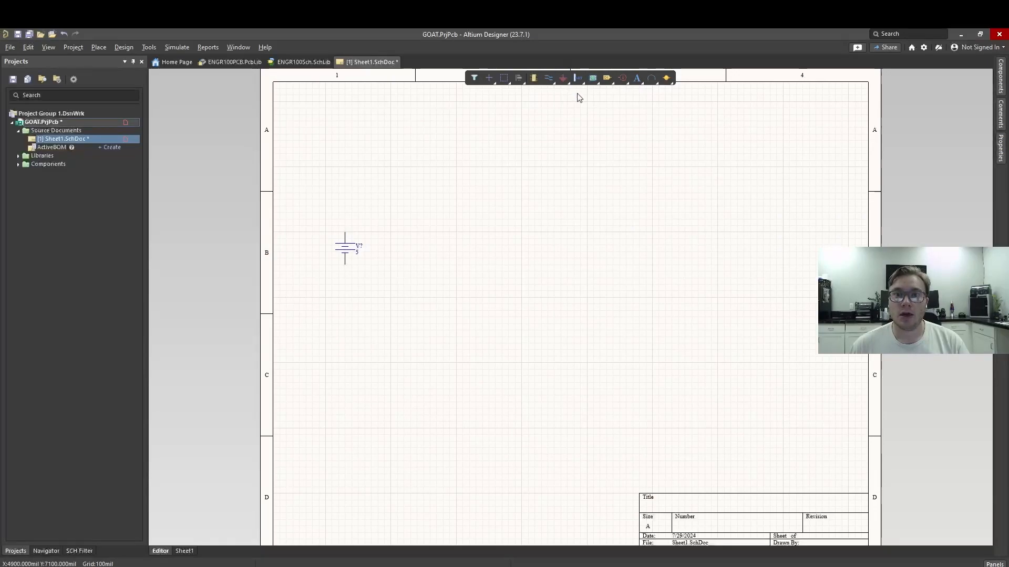
- Attach a GND power port to the battery's lower terminal
left_click(564, 78)
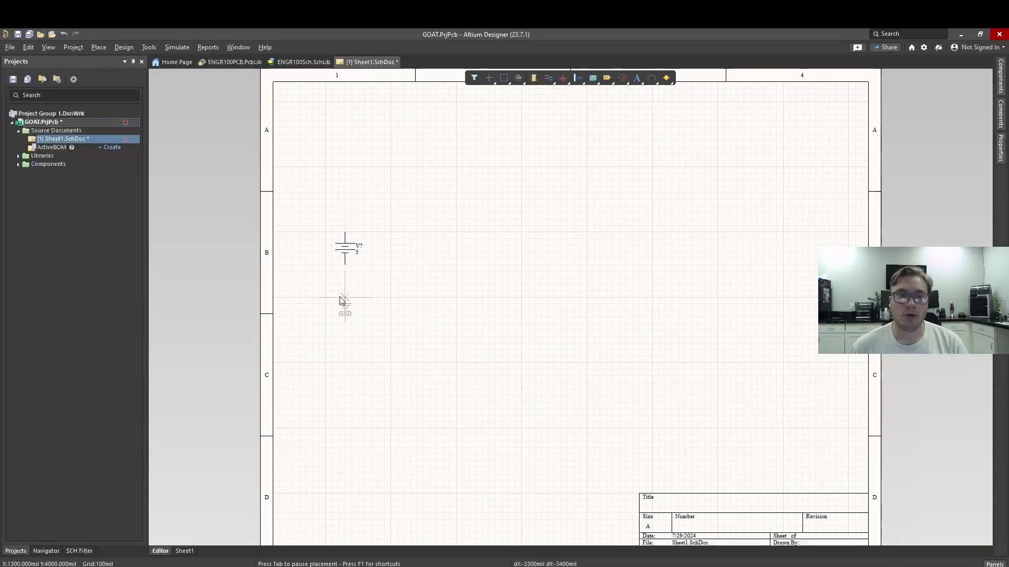
left_click(346, 268)
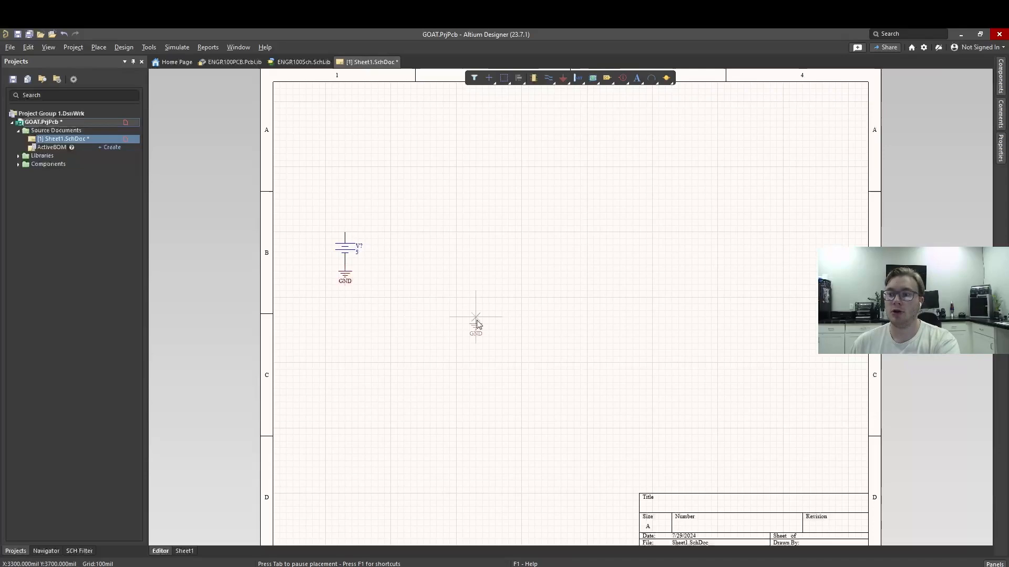
key("Escape")
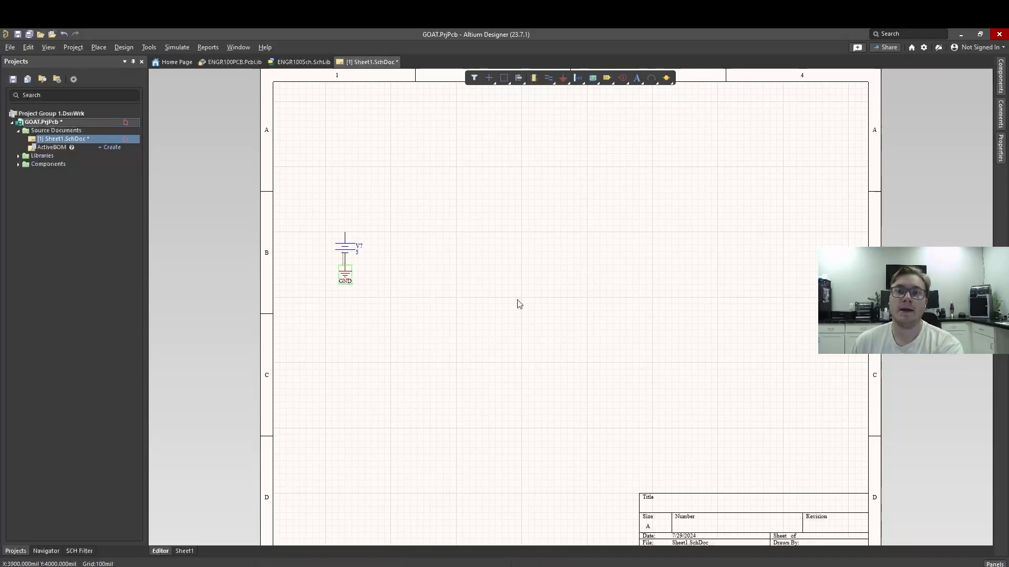
left_click(383, 277)
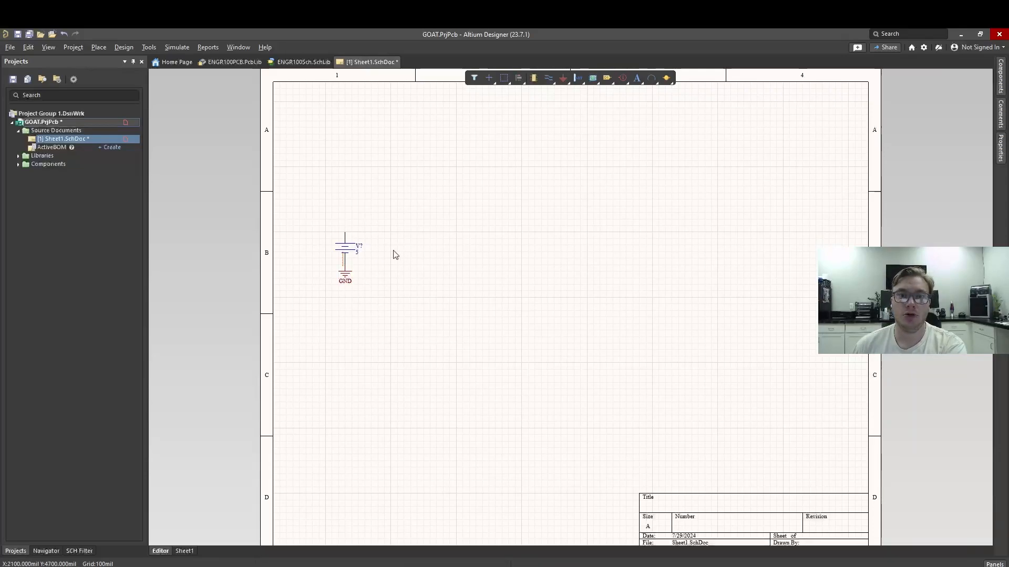
- Place a Diode from the Miscellaneous Devices library, rotated vertically, on the battery's upper terminal
left_click(533, 78)
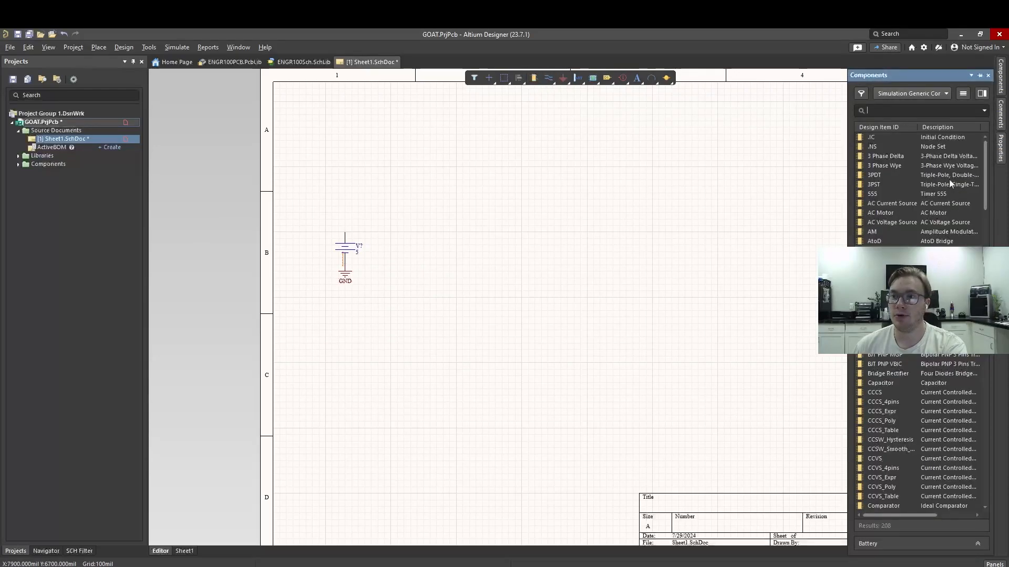
left_click(931, 92)
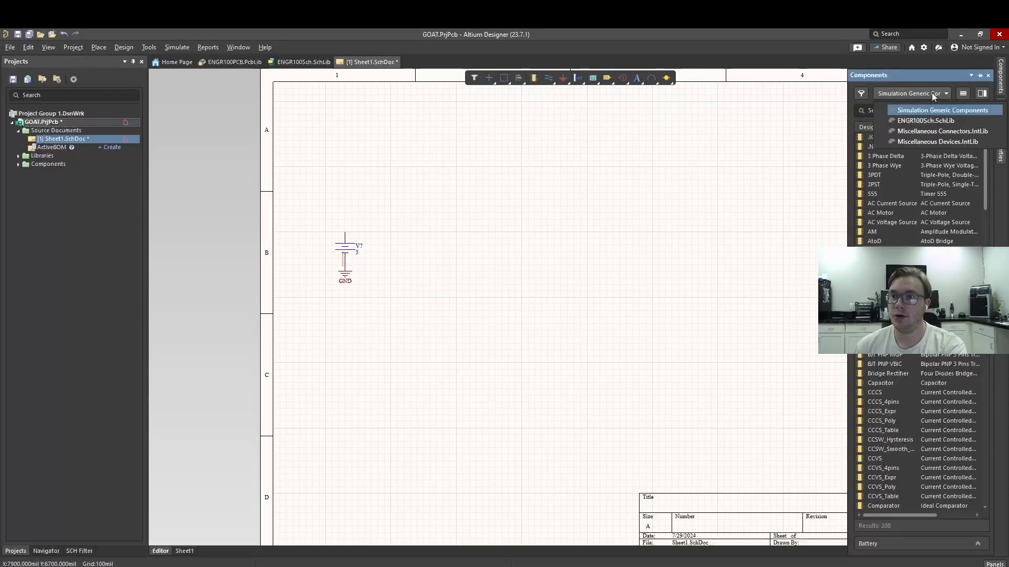
left_click(936, 138)
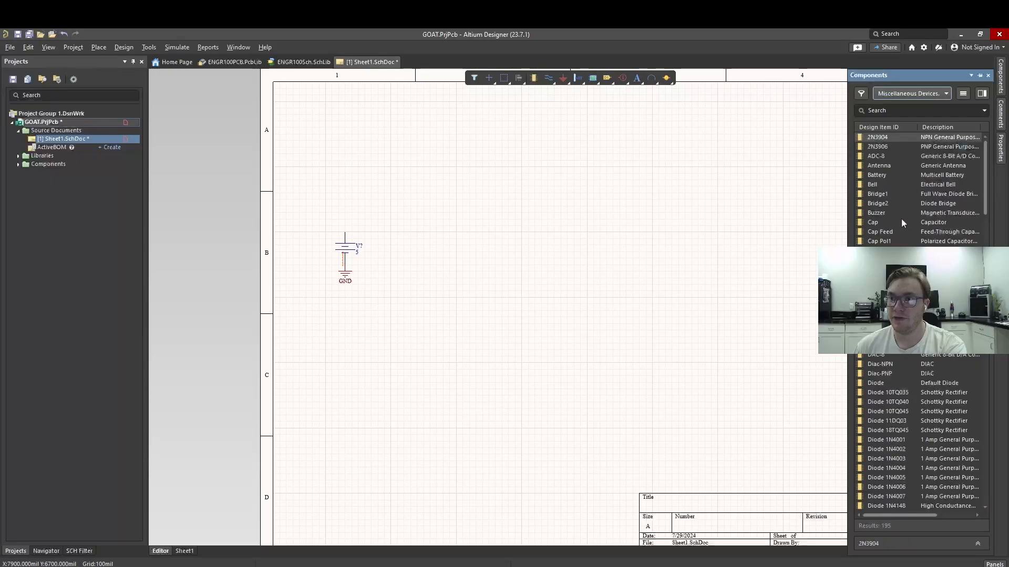
left_click(921, 109)
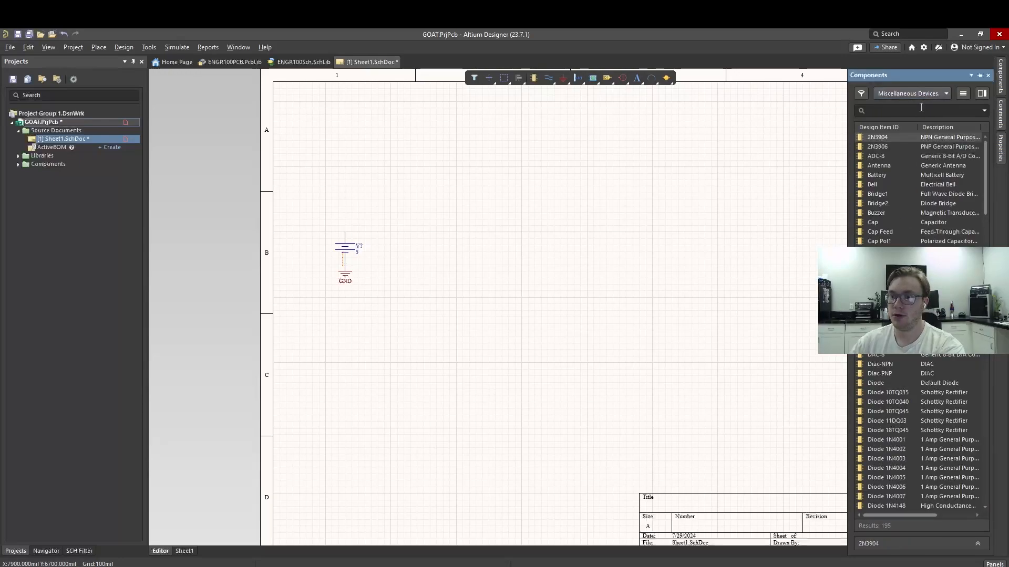
double_click(875, 383)
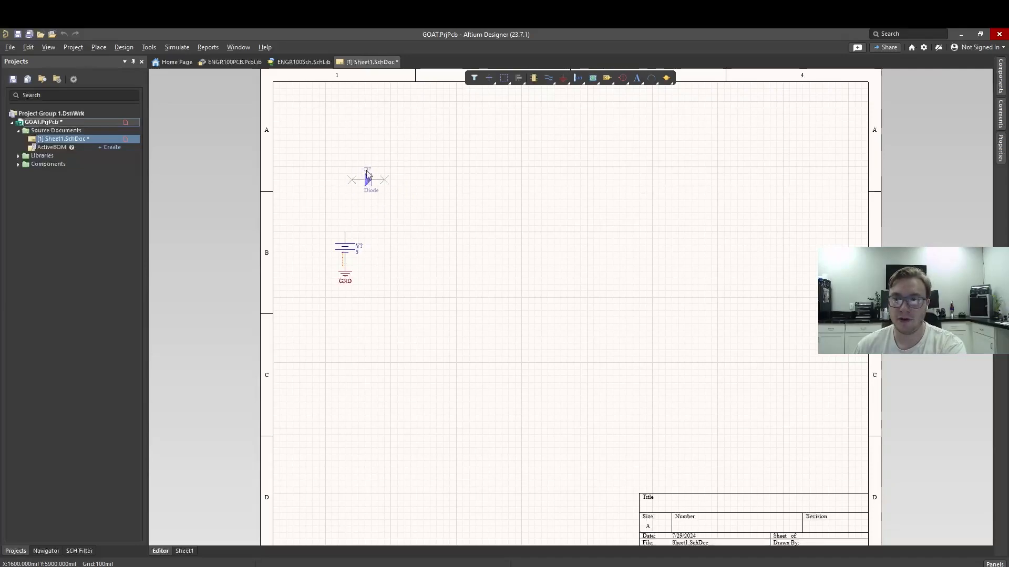
key("space")
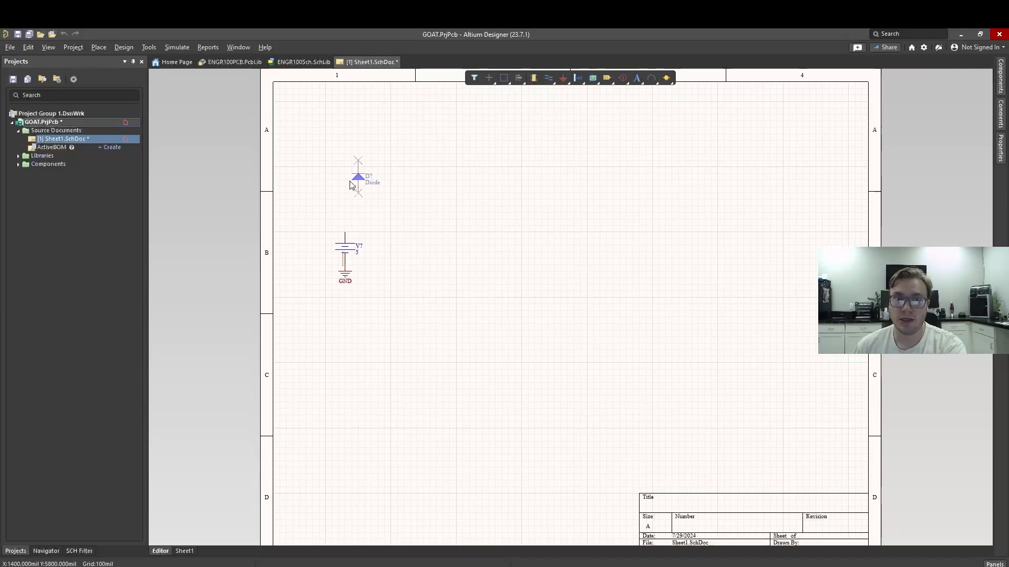
left_click(339, 219)
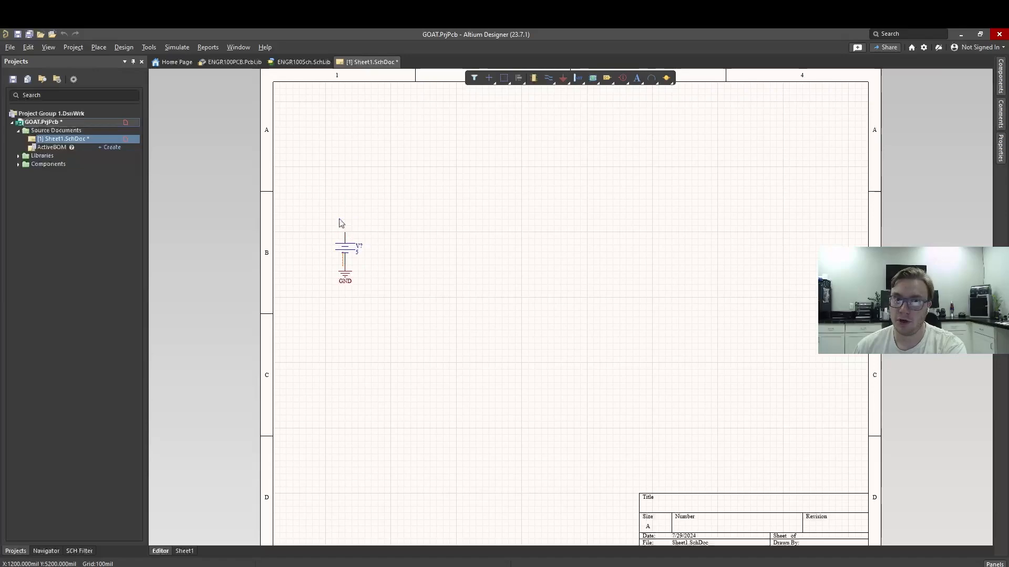
left_click(442, 225)
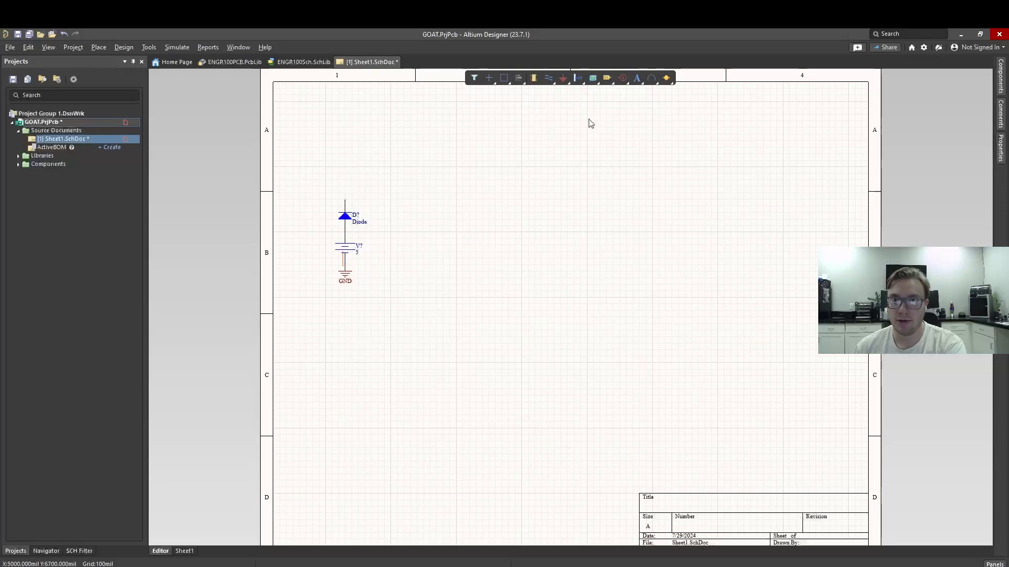
- Attach a VCC power port to the diode's upper terminal
right_click(566, 83)
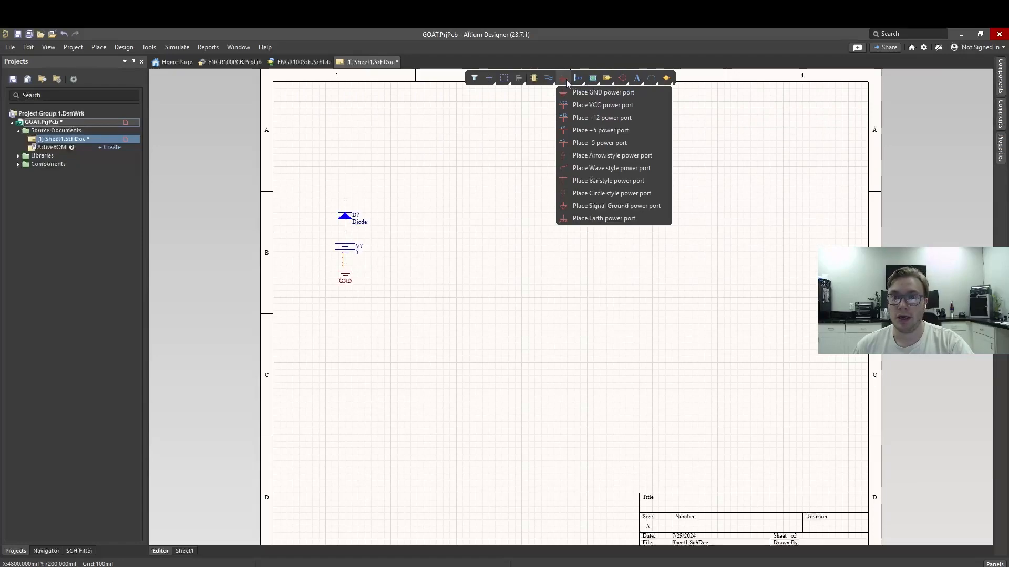
left_click(567, 81)
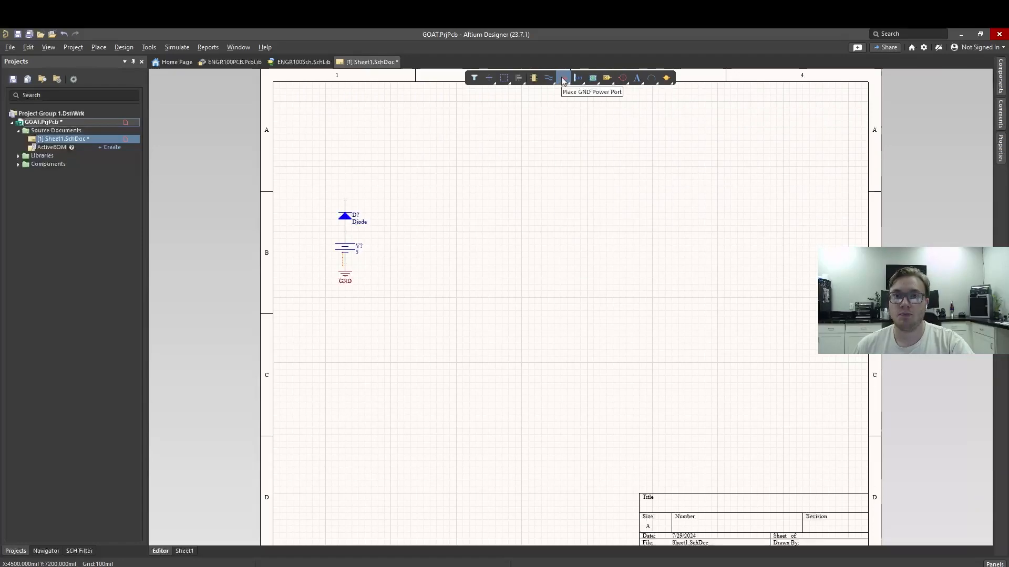
left_click(563, 78)
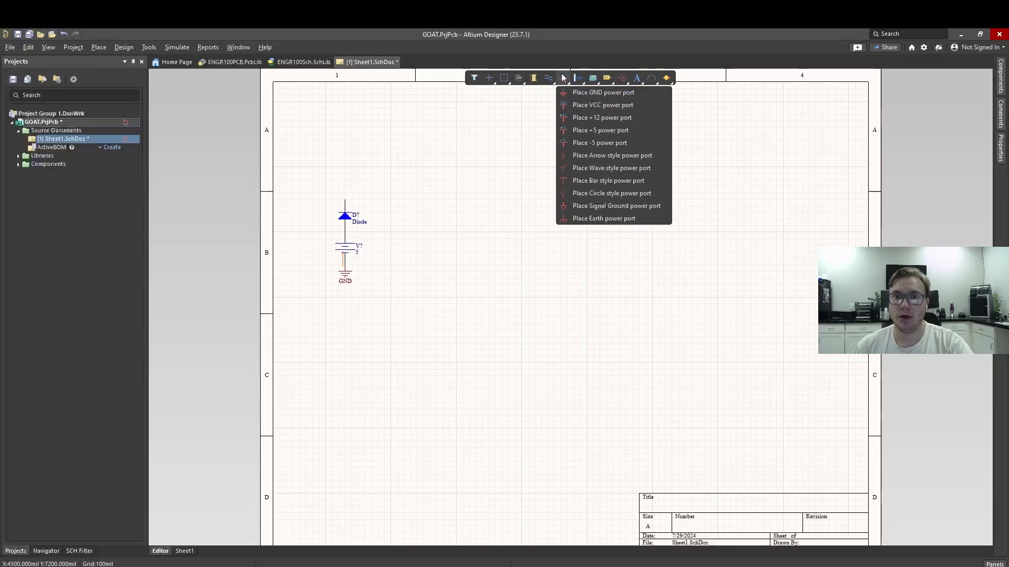
left_click(607, 105)
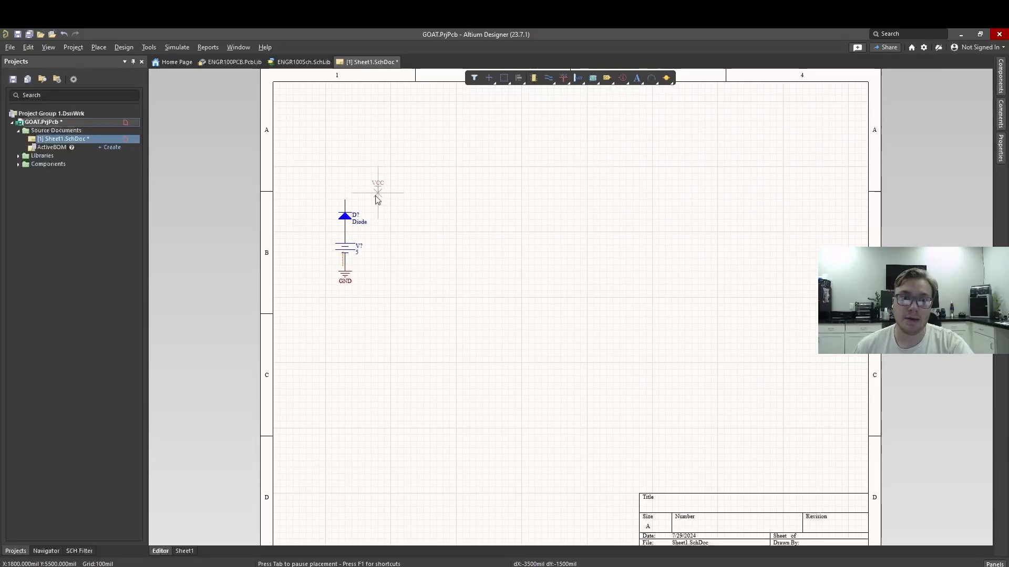
left_click(345, 200)
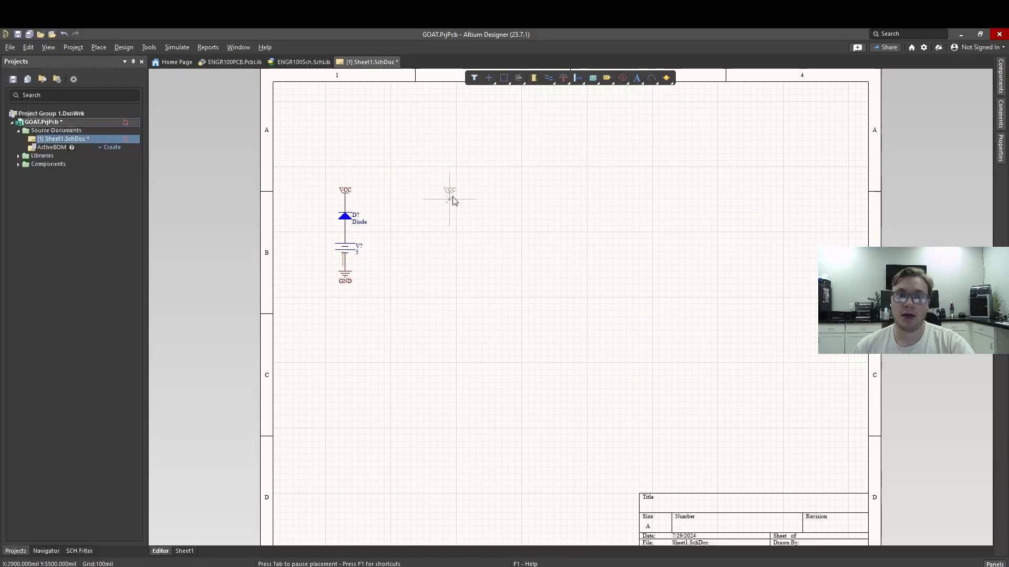
key("Escape")
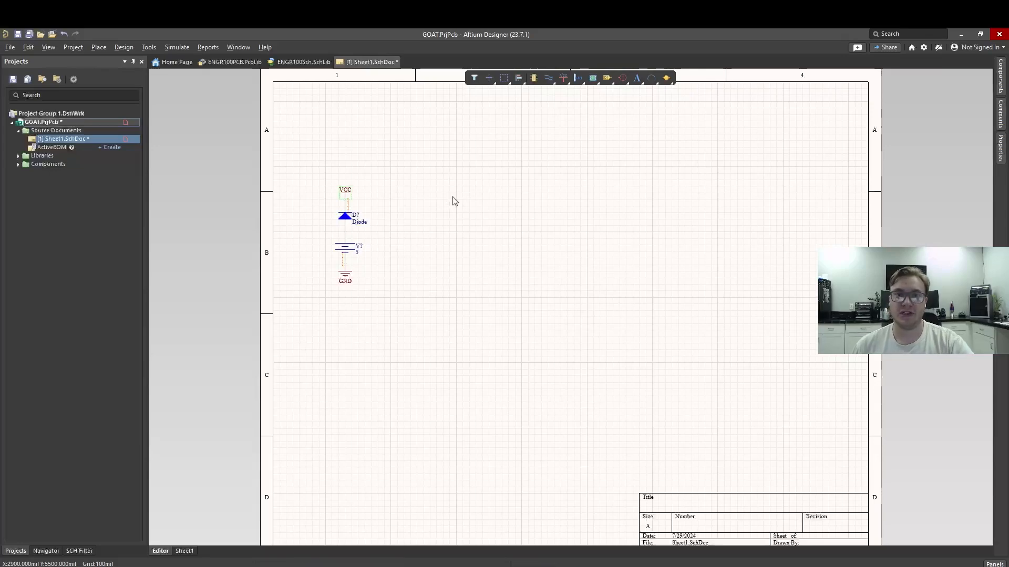
left_click(475, 212)
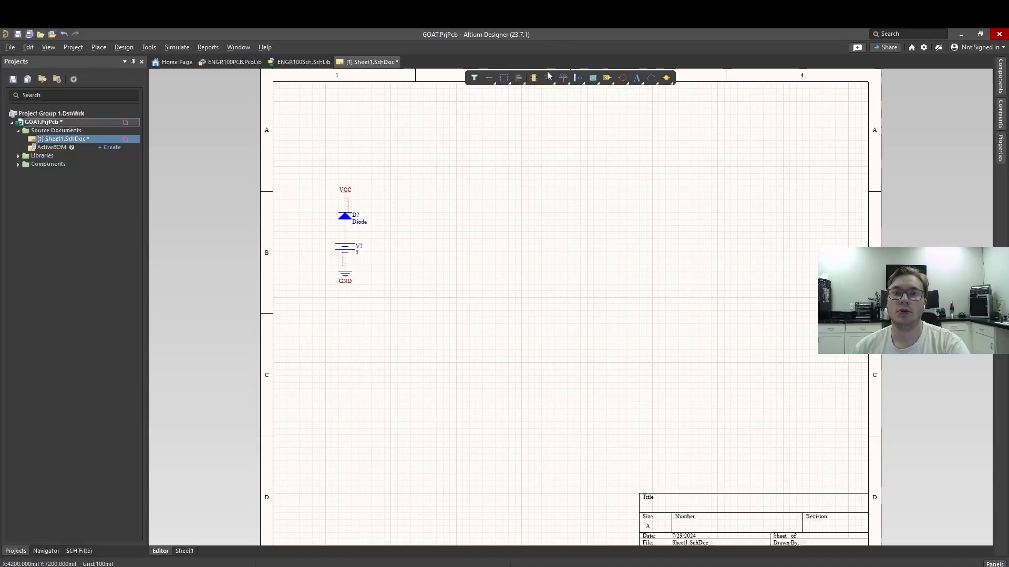
- Place the LDO 5V regulator from the ENGR100Sch.SchLib library beside the battery and diode
left_click(535, 79)
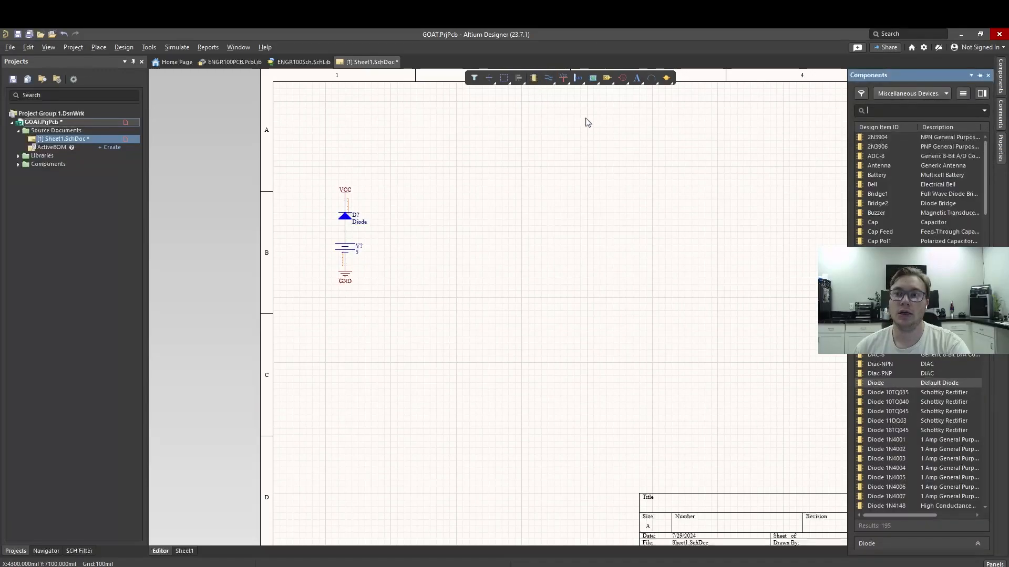
left_click(928, 95)
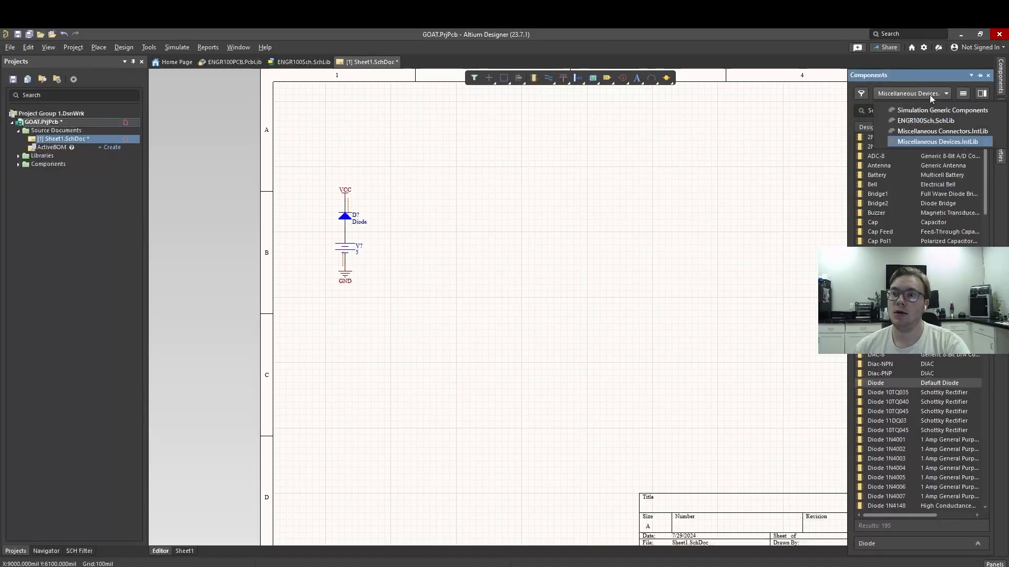
left_click(918, 121)
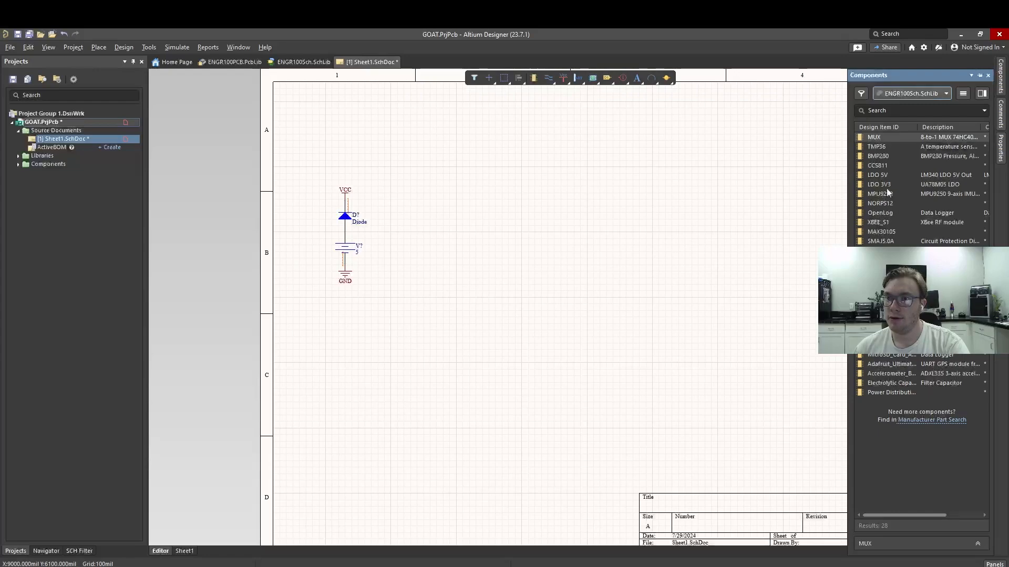
left_click_drag(882, 173, 504, 237)
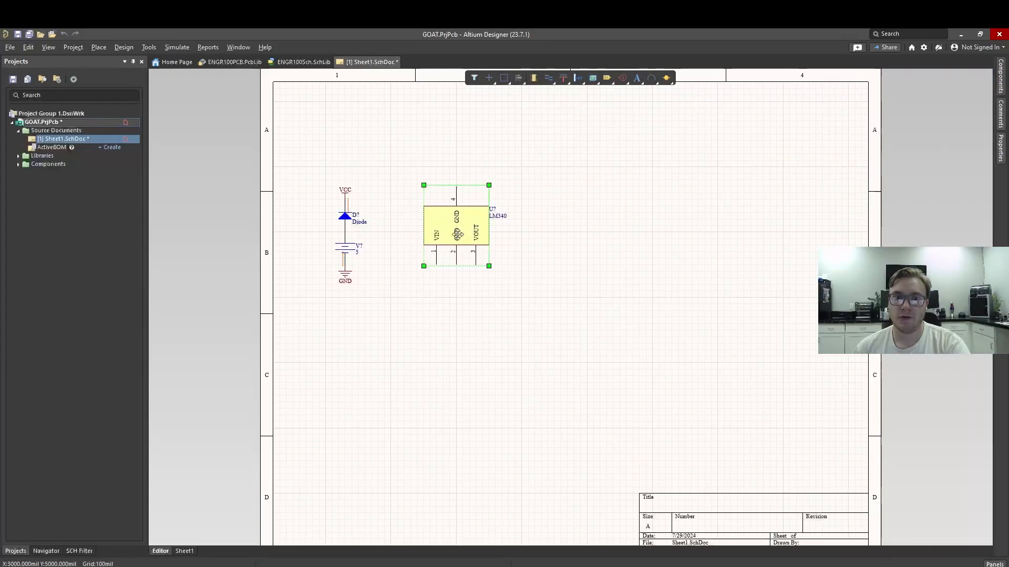
left_click(454, 315)
- Place the LDO 3V3 regulator from the ENGR100Sch.SchLib library to the right of the LM340
left_click(534, 77)
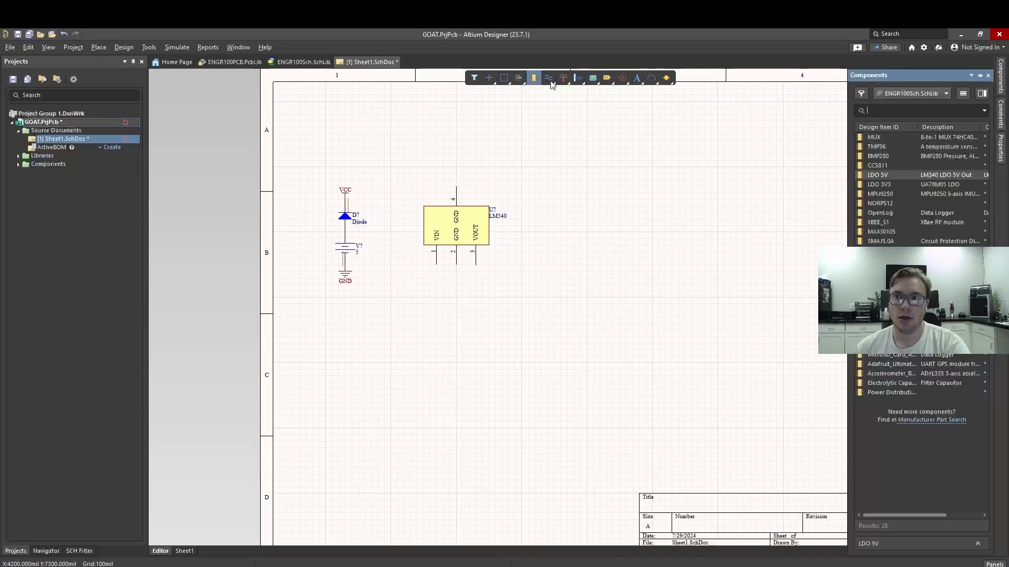
left_click_drag(890, 183, 551, 250)
left_click(644, 290)
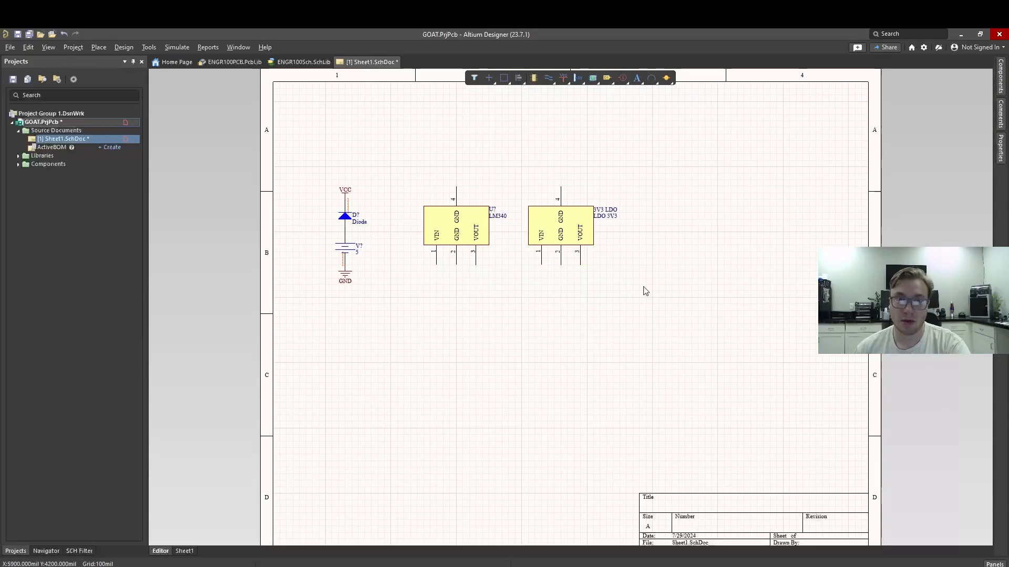
- Attach downward-facing VCC power ports to the VIN pins of both regulators
left_click(563, 78)
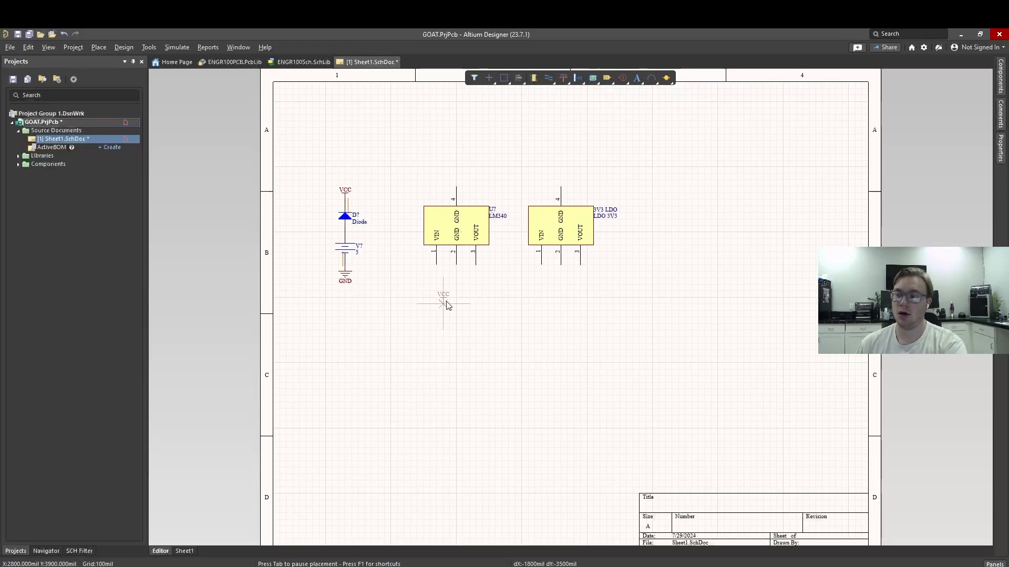
key("space")
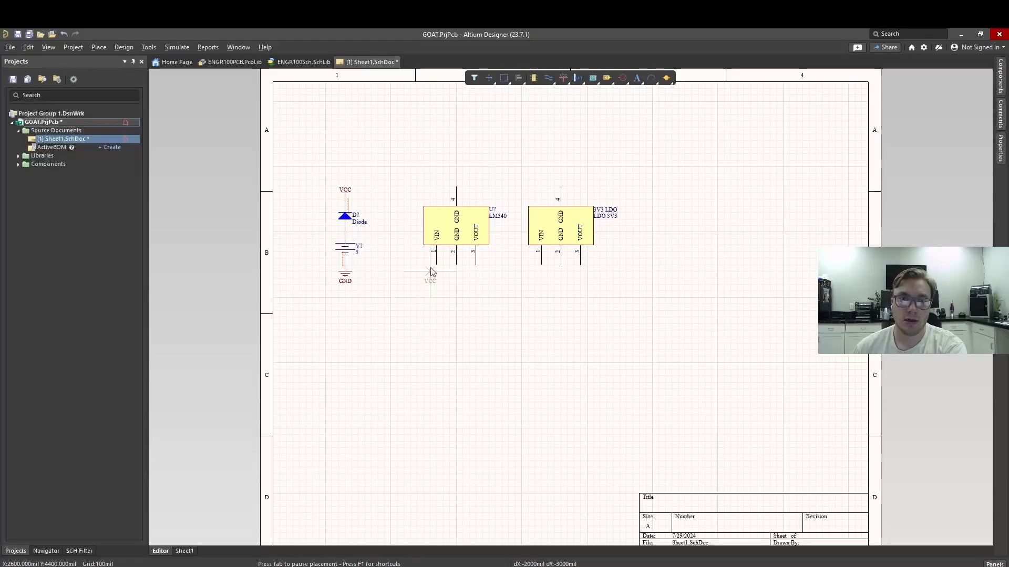
left_click(437, 265)
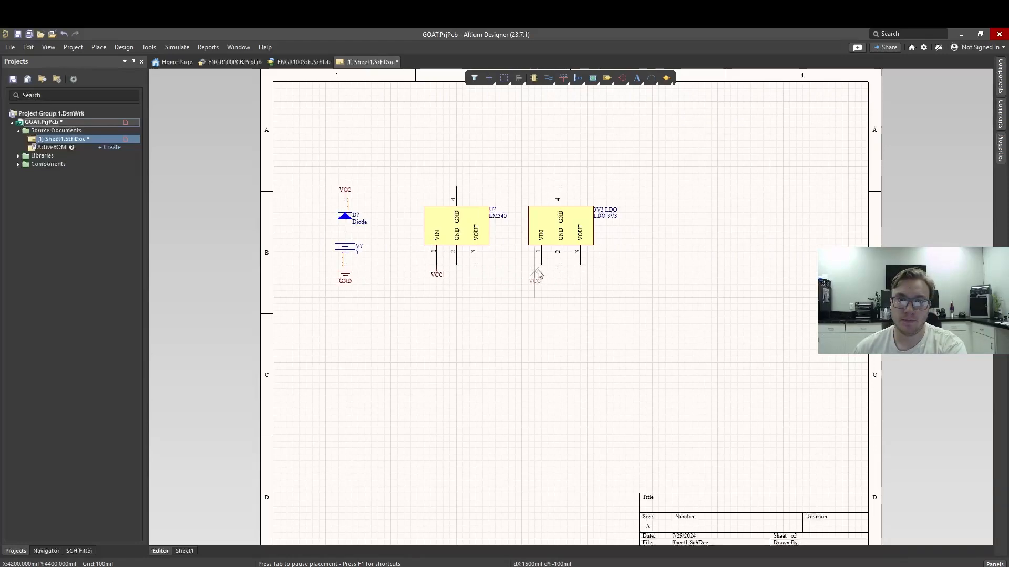
left_click(541, 266)
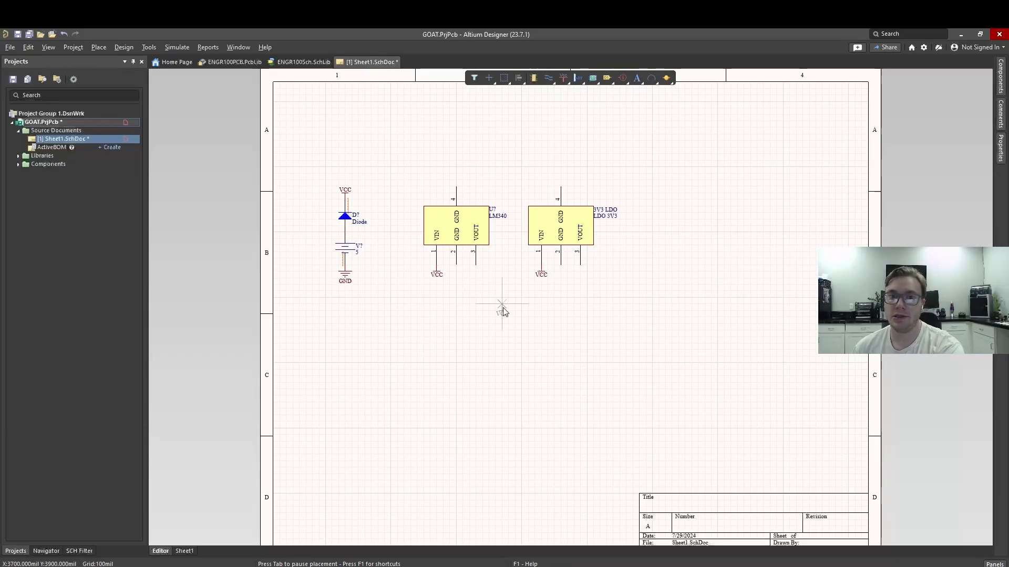
right_click(505, 312)
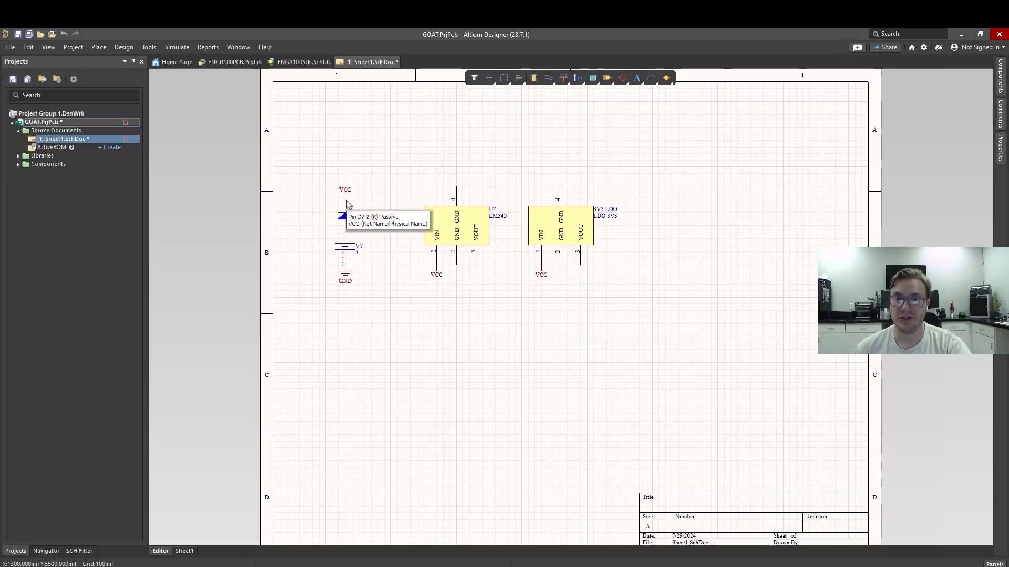
- Attach GND power ports to the upper and lower GND pins of both regulators, oriented away from each body
left_click(563, 78)
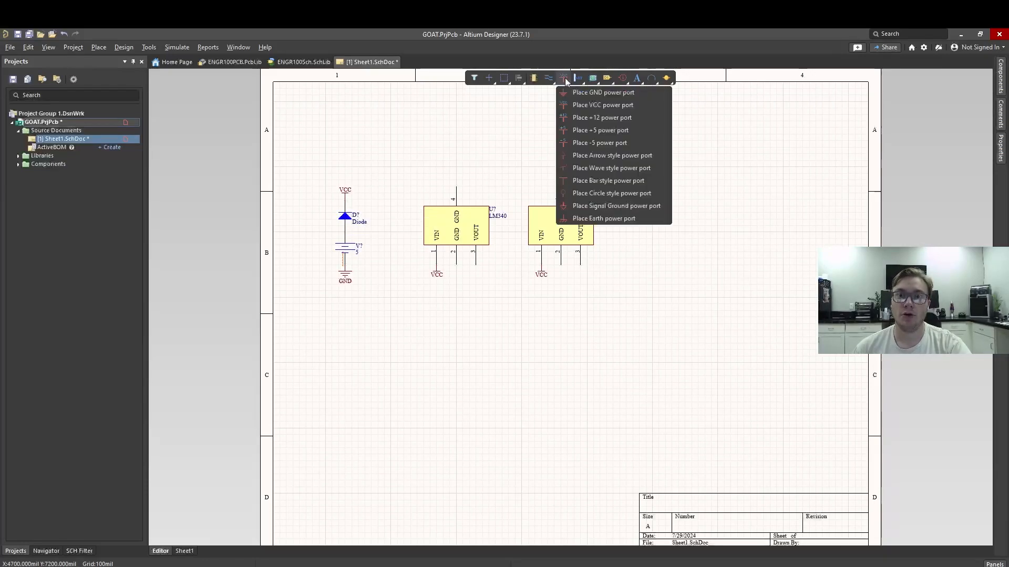
left_click(574, 93)
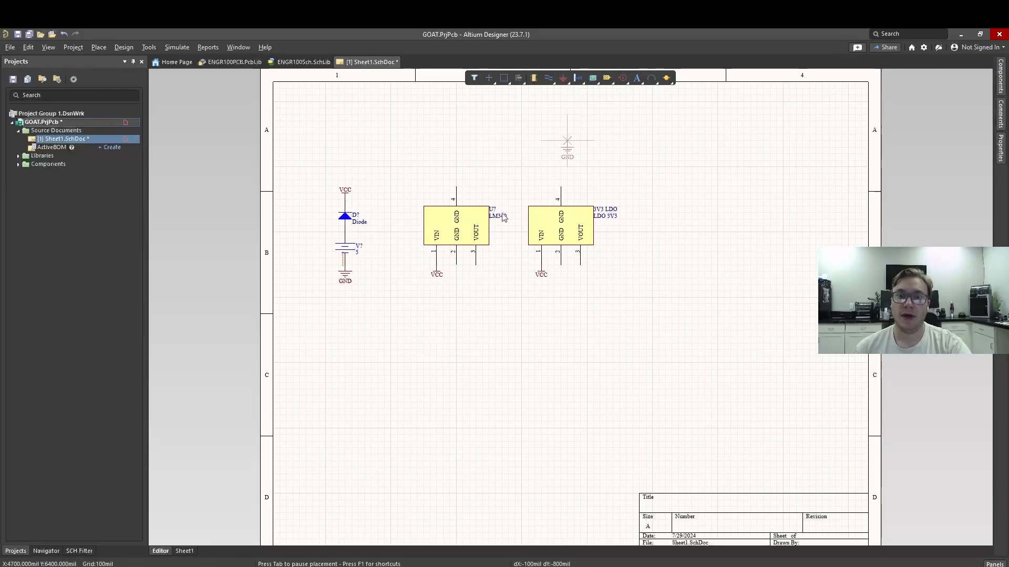
left_click(456, 269)
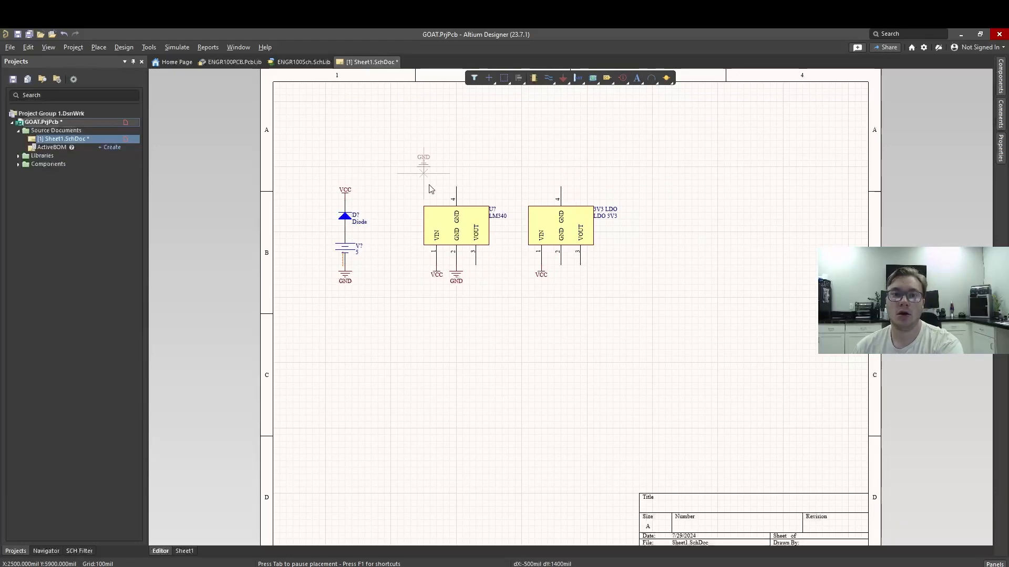
left_click(456, 187)
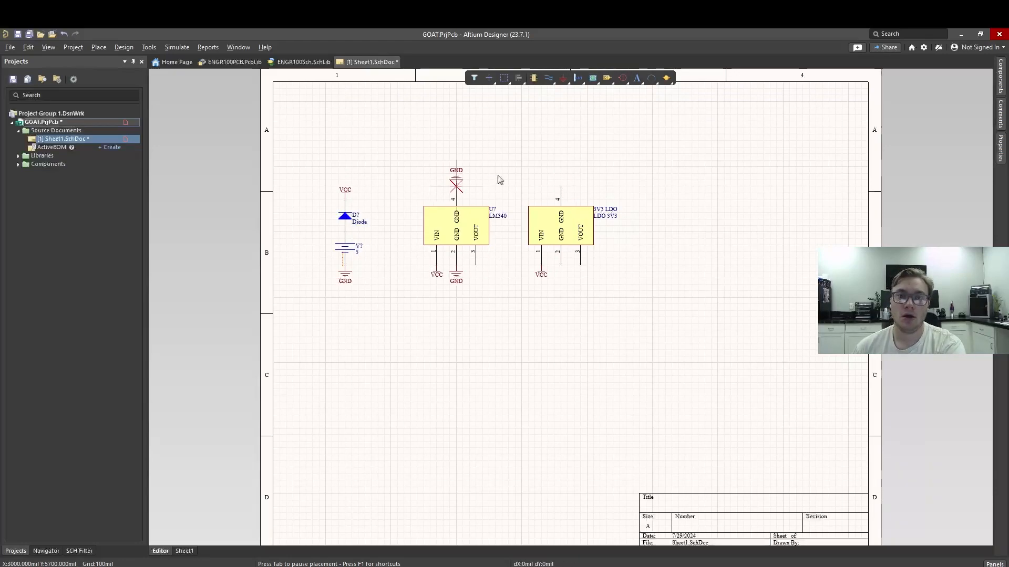
left_click(560, 187)
key("space")
key("space")
left_click(560, 268)
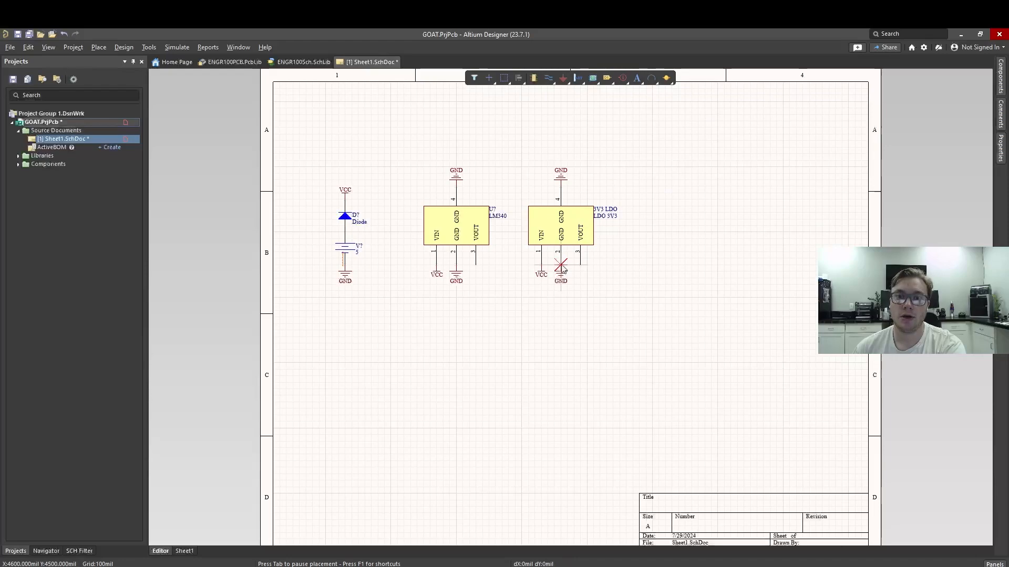
right_click(562, 85)
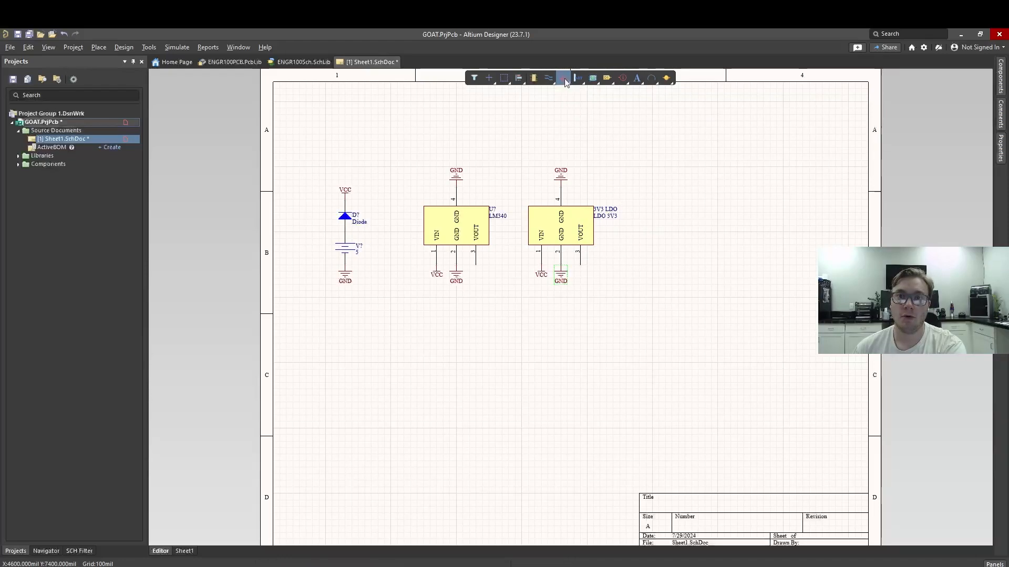
- Attach a downward-facing +5 power port to the LM340 regulator's VOUT pin
right_click(563, 79)
left_click(587, 130)
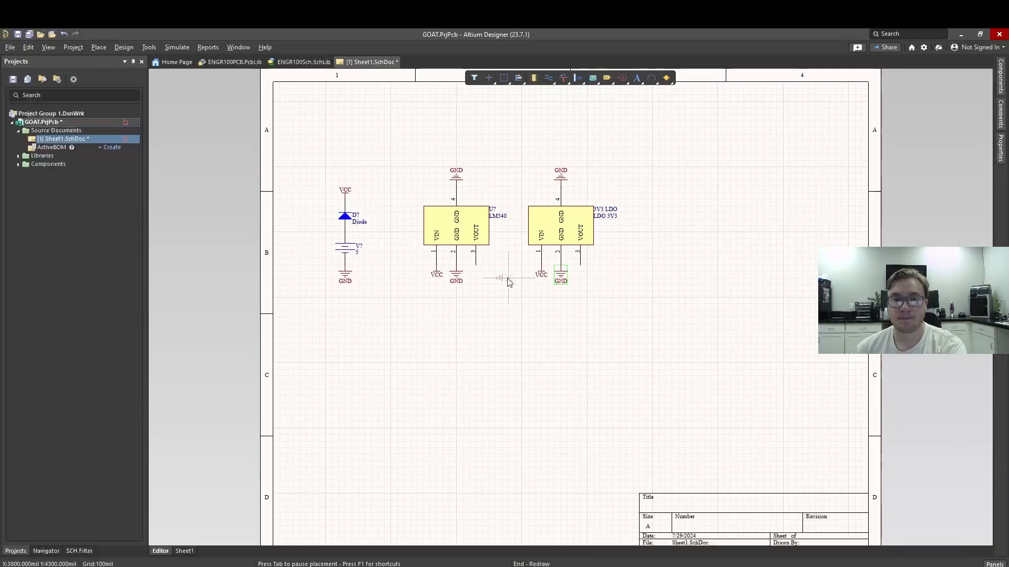
left_click(476, 268)
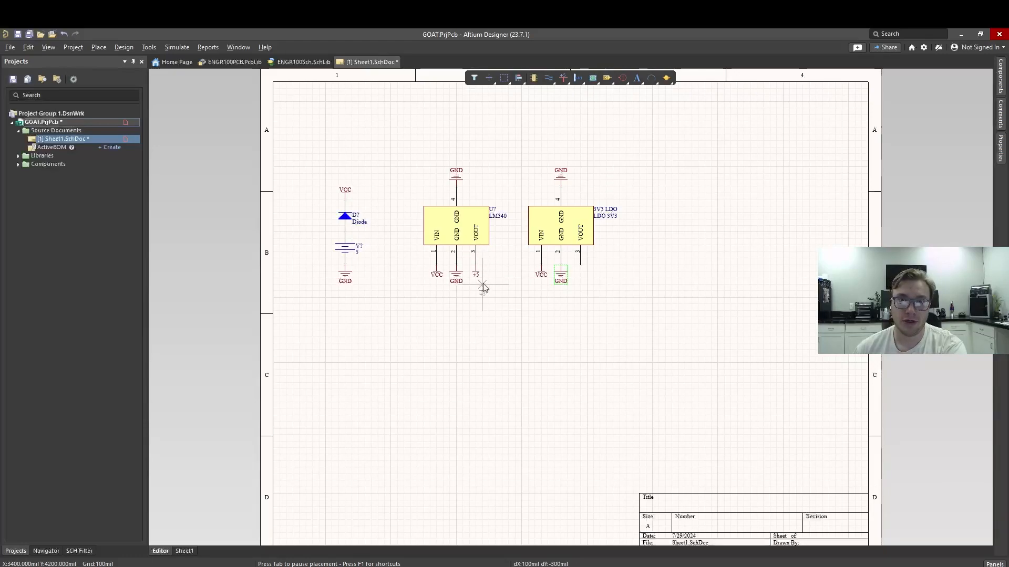
- Attach a downward-facing bar style power port to the 3V3 regulator's VOUT pin and name it +3V3
left_click(563, 78)
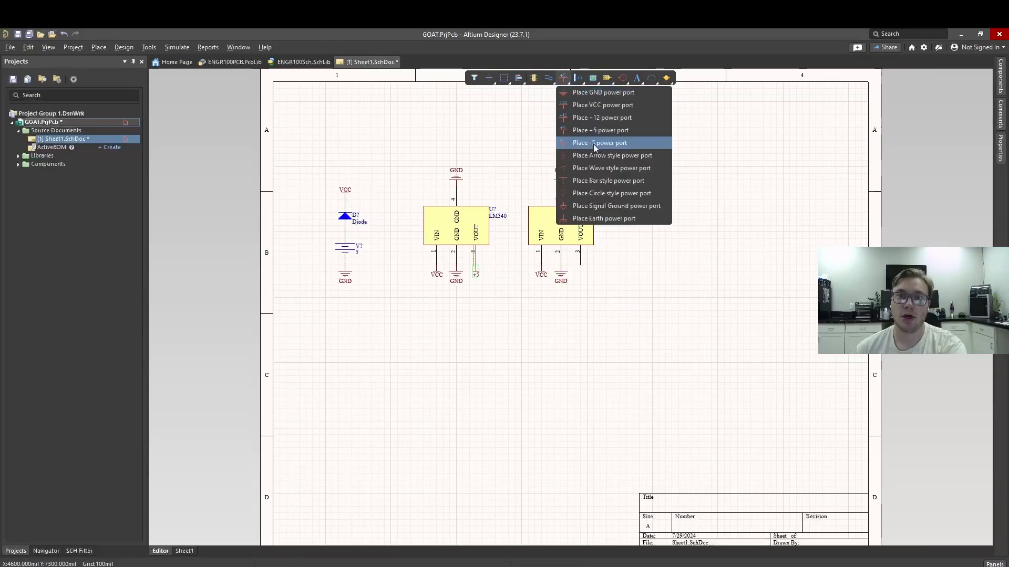
left_click(616, 182)
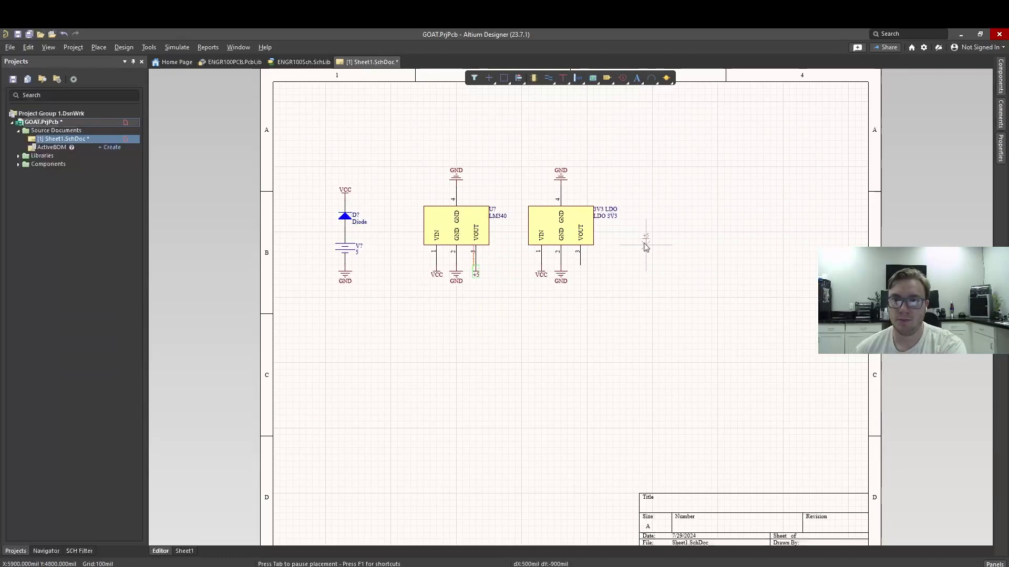
left_click(581, 267)
key("Escape")
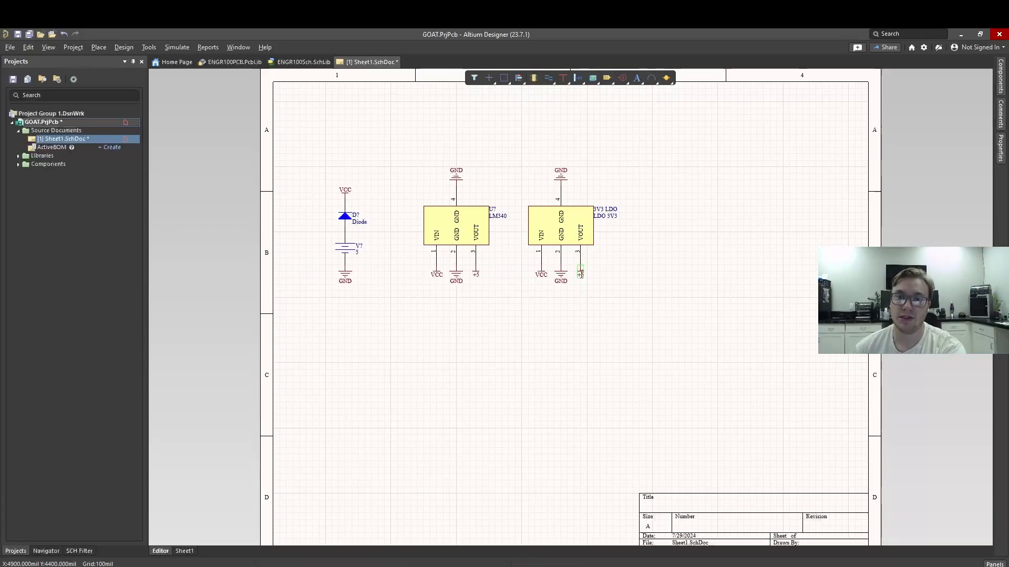
double_click(581, 271)
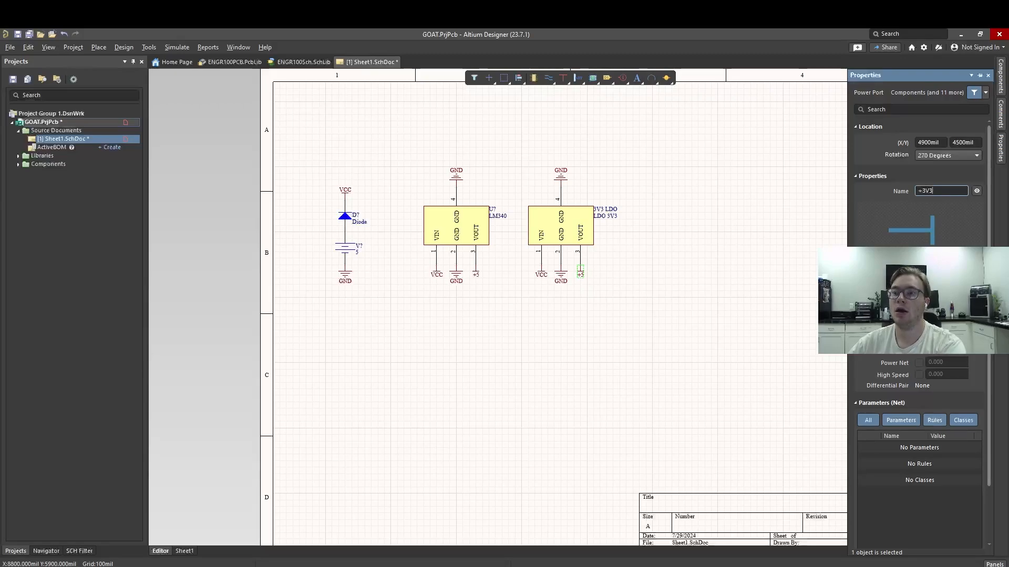
key("Return")
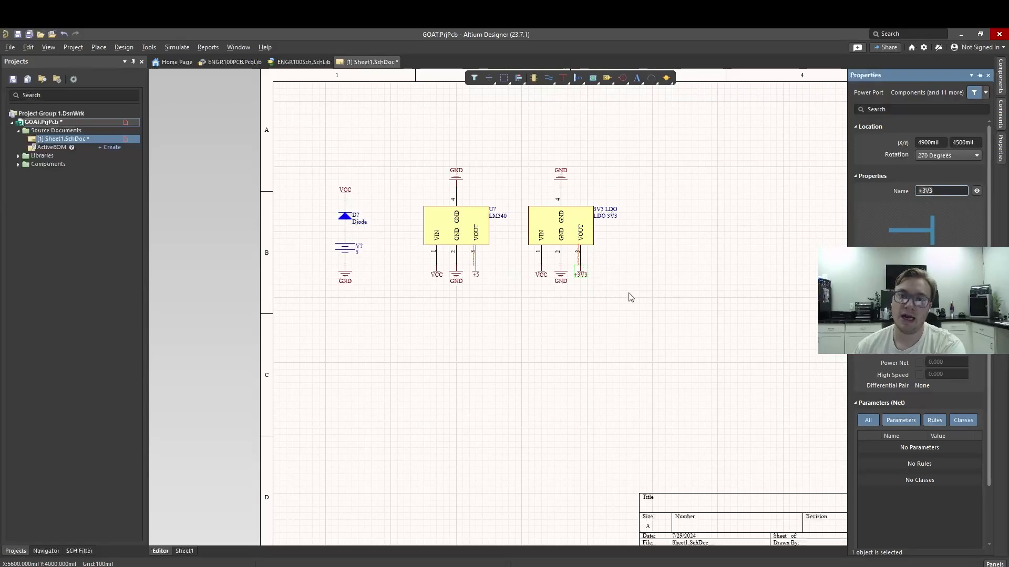
left_click(601, 293)
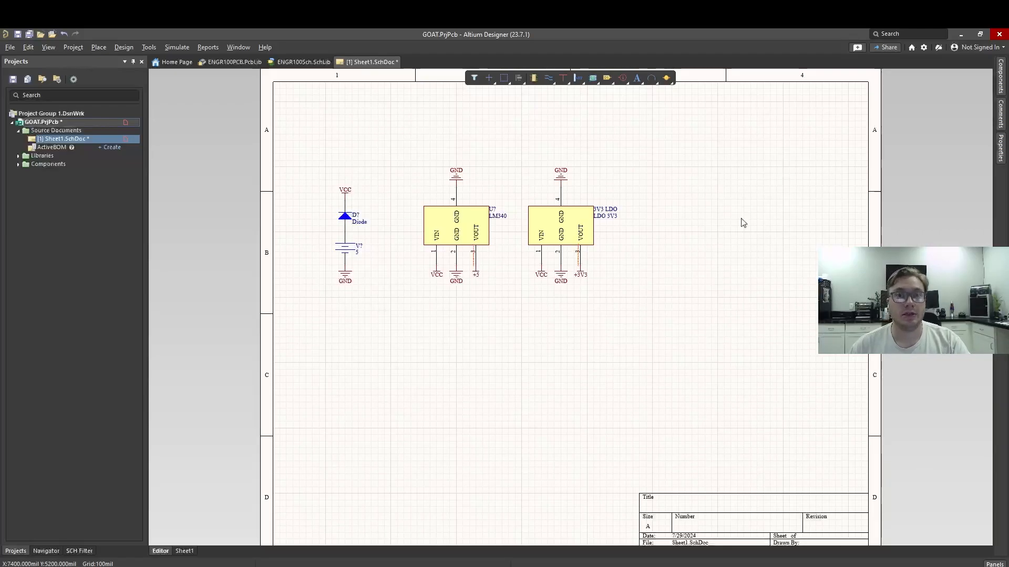
- Place an Electrolytic Capacitor from the ENGR100Sch.SchLib library below and left of the LM340, rotated vertically with its Pos pin up
left_click(1000, 79)
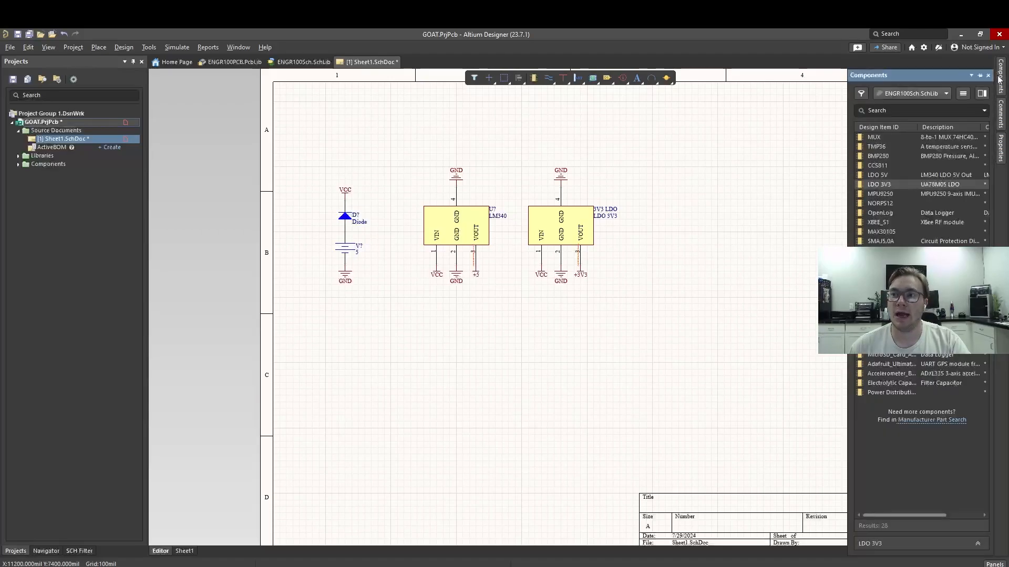
left_click(914, 111)
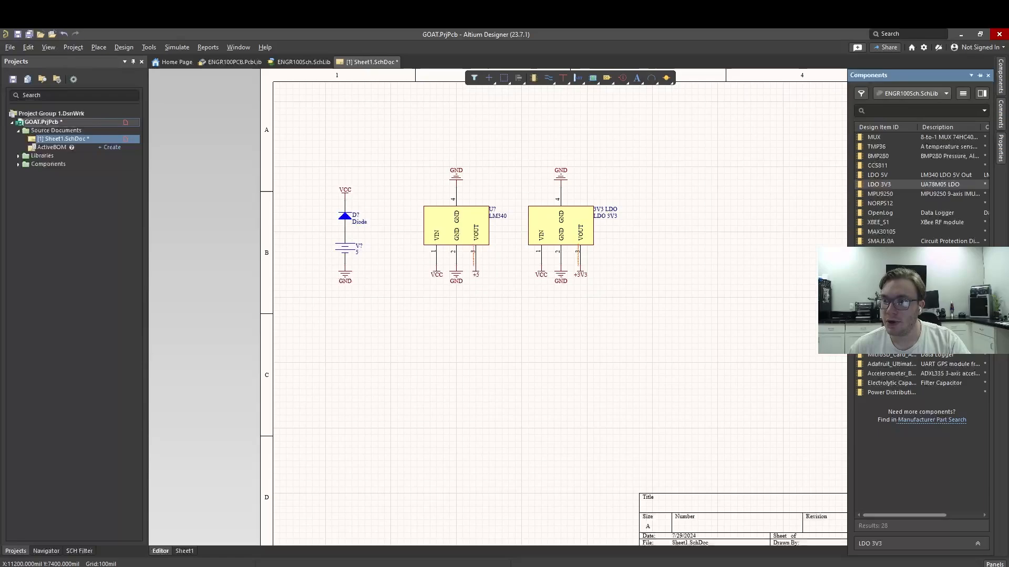
left_click_drag(893, 383, 408, 305)
key("space")
key("space")
key("space")
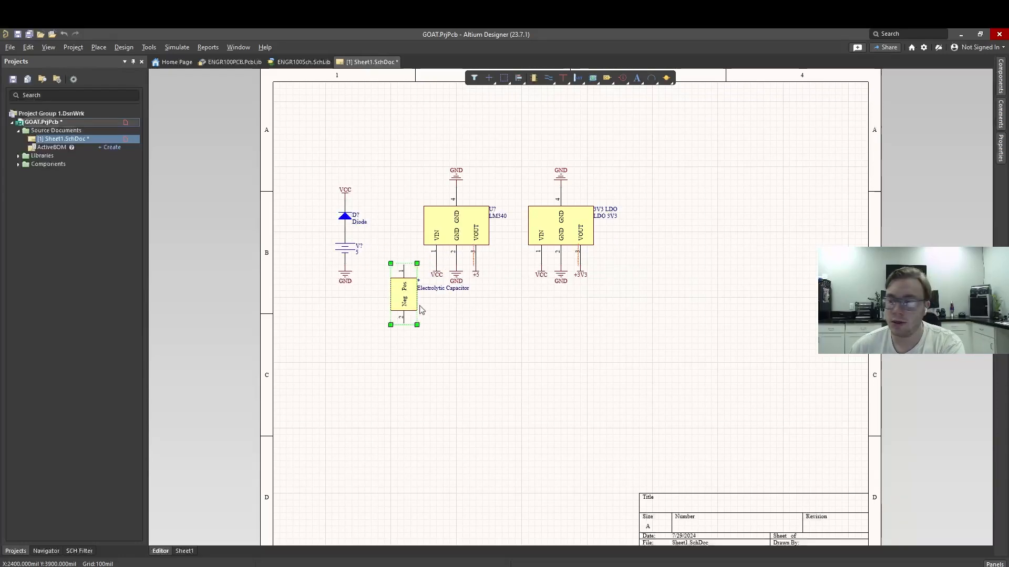
- Paste a copy of the electrolytic capacitor below and to the right of the 3V3 regulator
left_click(499, 339)
key("ctrl+v")
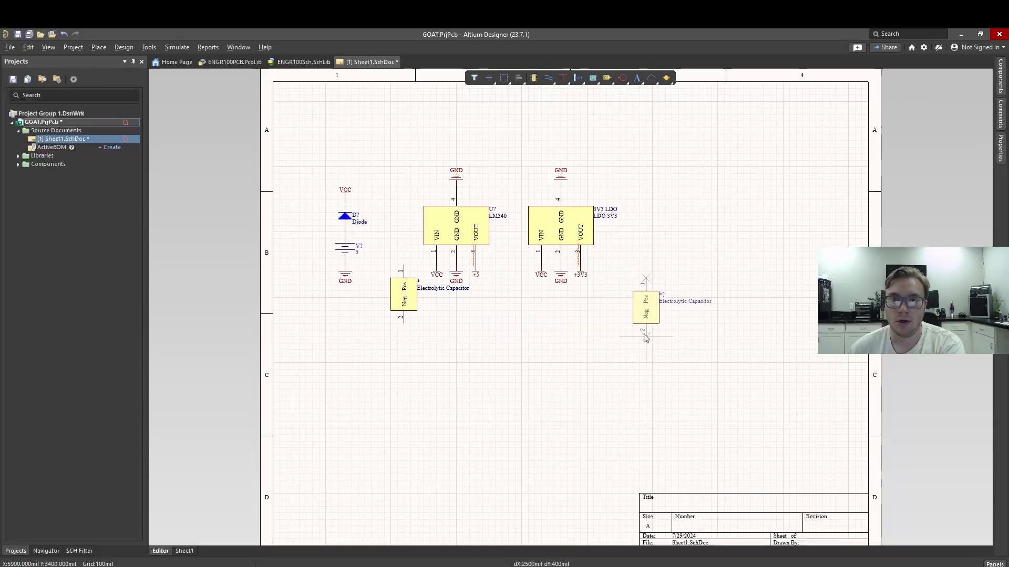
left_click(607, 329)
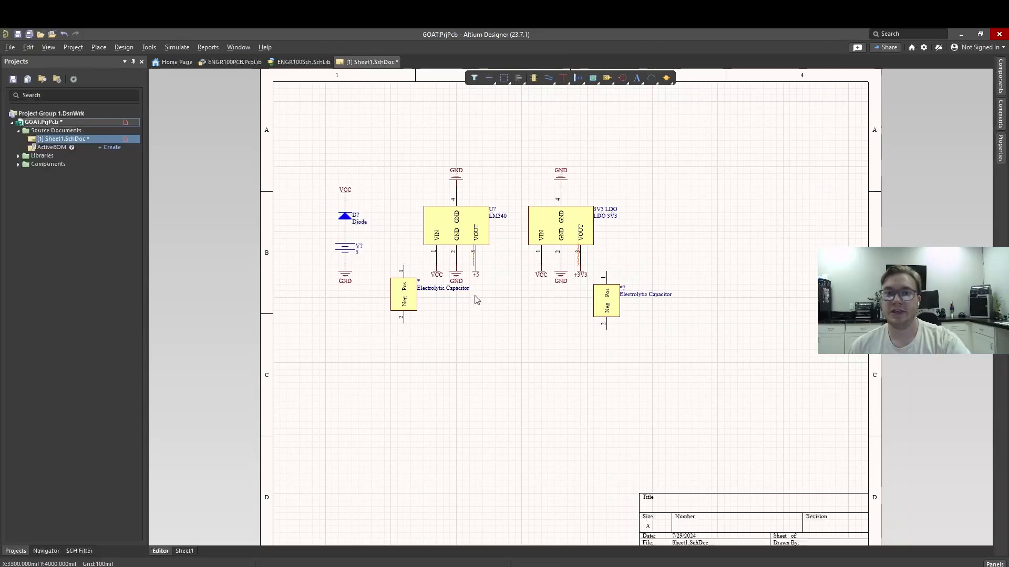
- Move the first electrolytic capacitor closer to the LM340, just left of its VIN pin
left_click(467, 217)
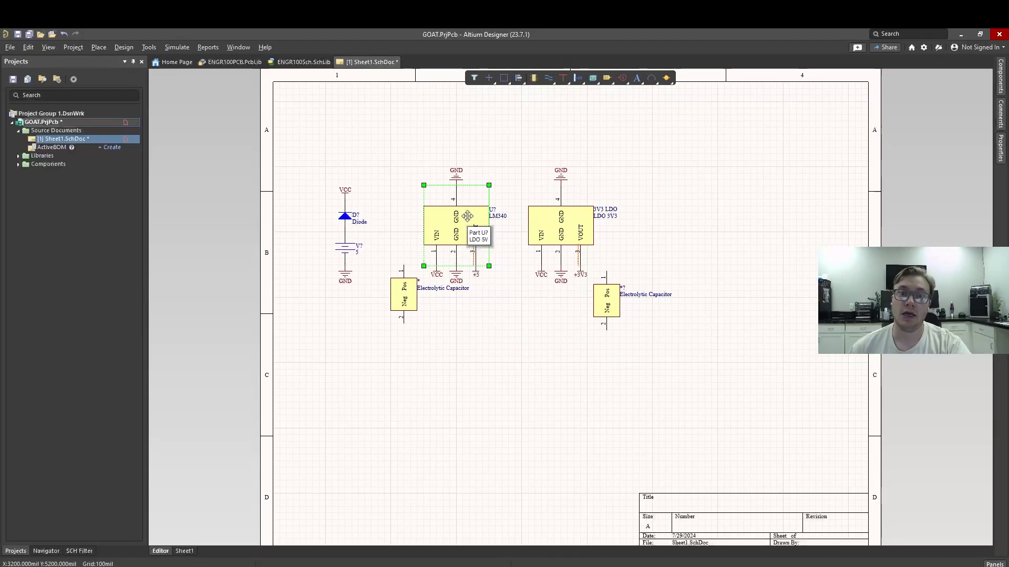
left_click(527, 347)
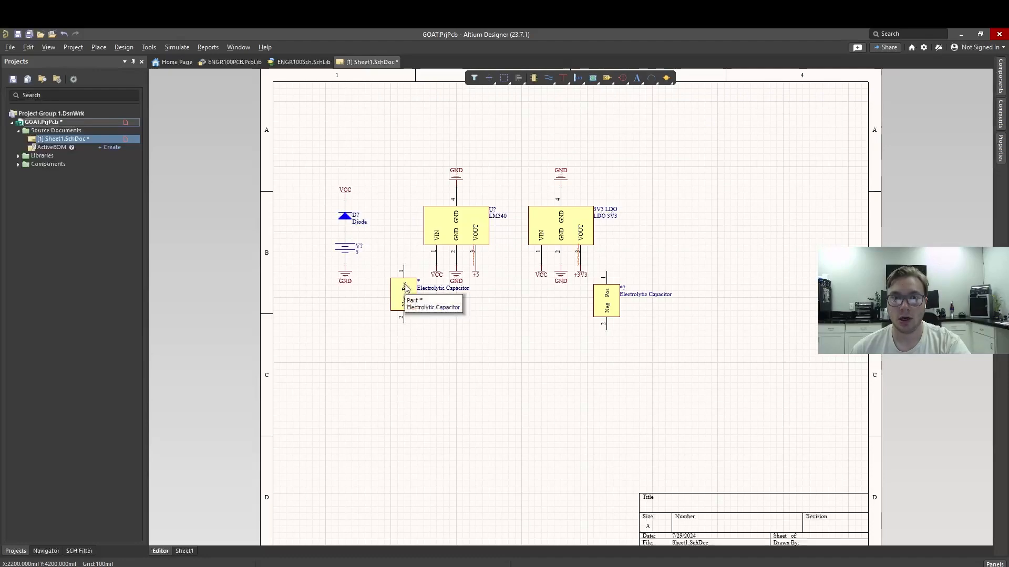
left_click(436, 290)
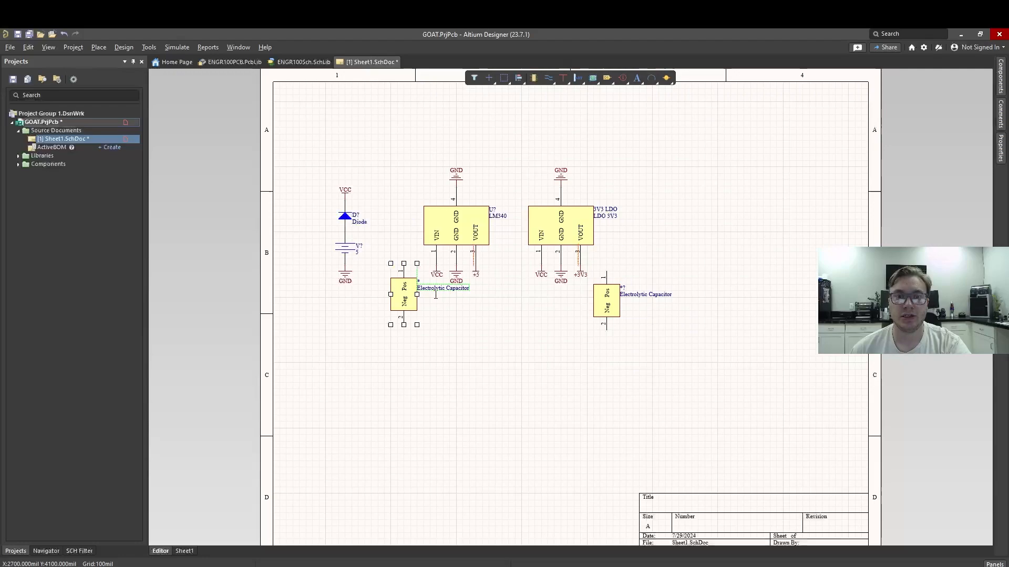
left_click_drag(404, 304, 422, 275)
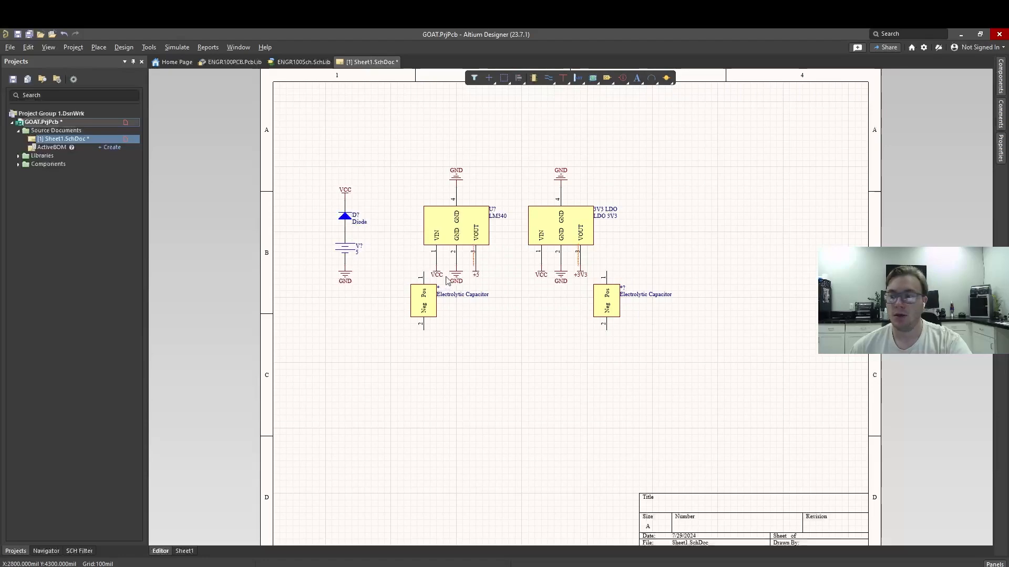
scroll(444, 283, "down", 2)
scroll(444, 282, "up", 2)
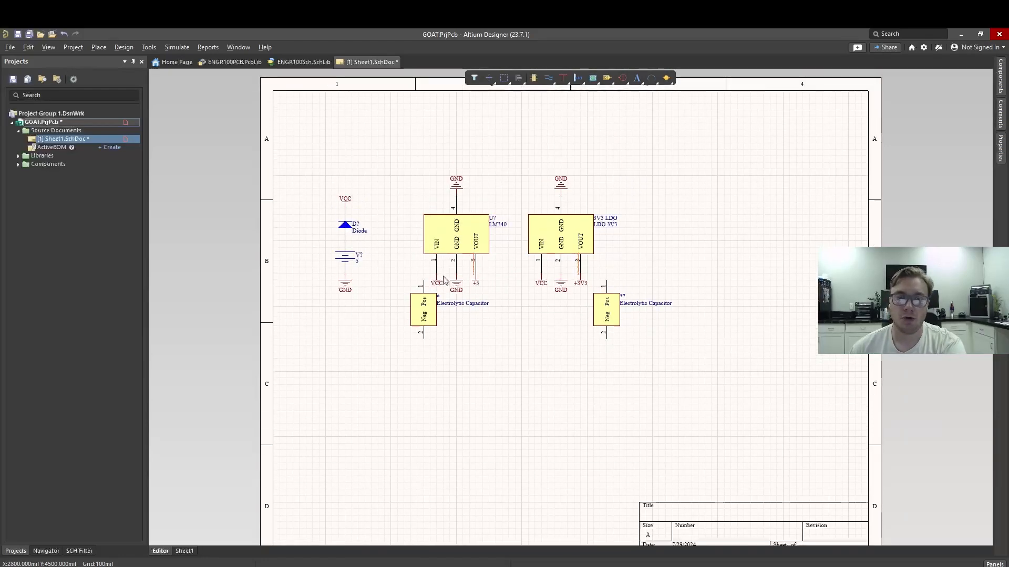
scroll(445, 280, "up", 1)
scroll(445, 277, "down", 2)
key("super")
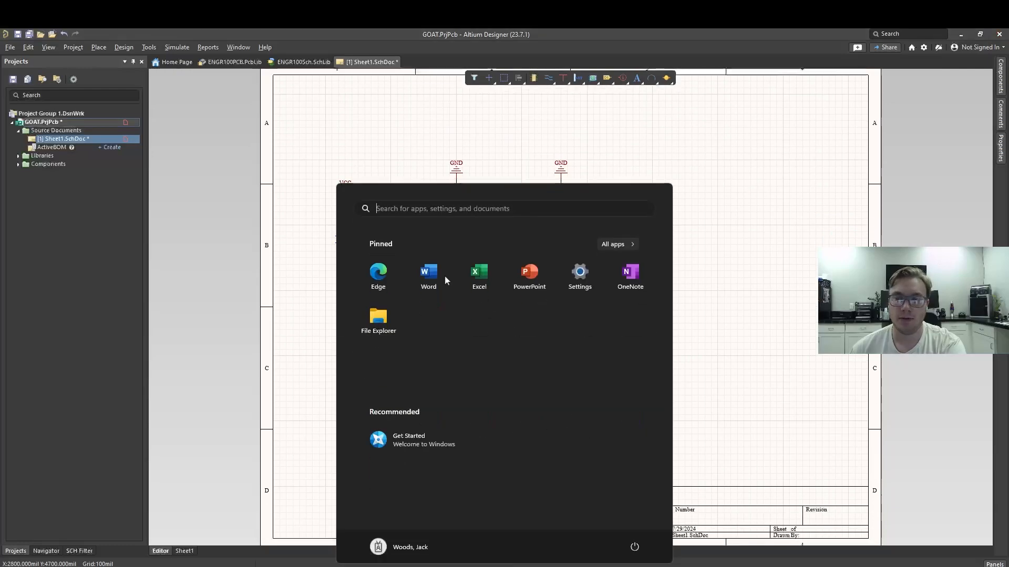
left_click(284, 326)
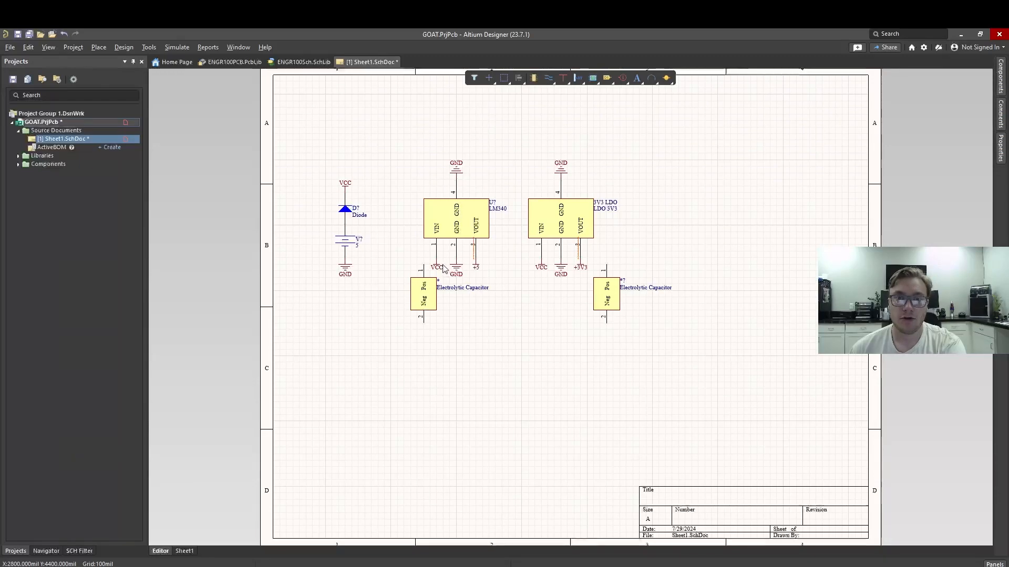
- Shift the VCC power port on the LM340's VIN pin down one grid step, keeping it wired to the pin
scroll(444, 268, "up", 2, "ctrl")
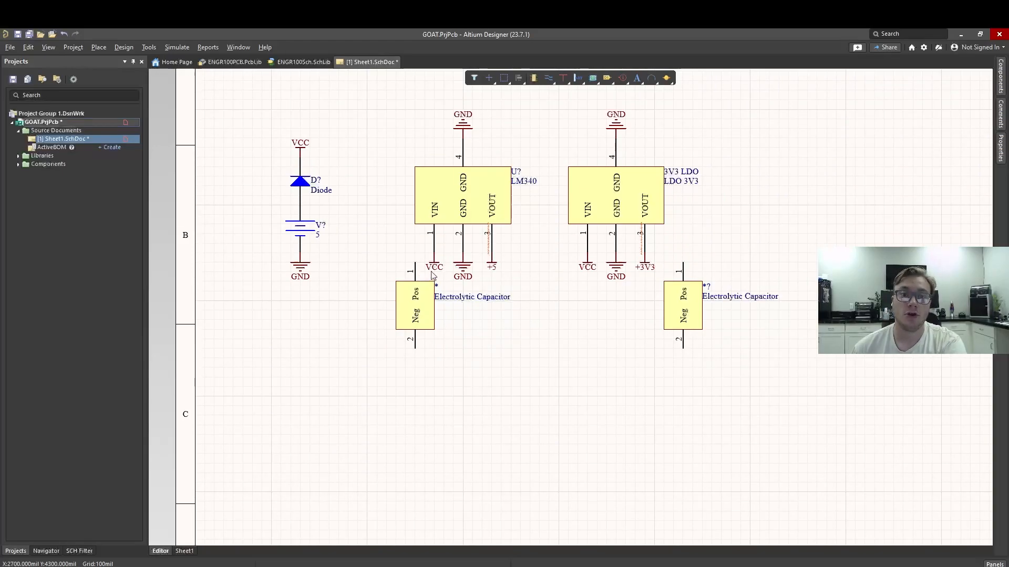
left_click(434, 269)
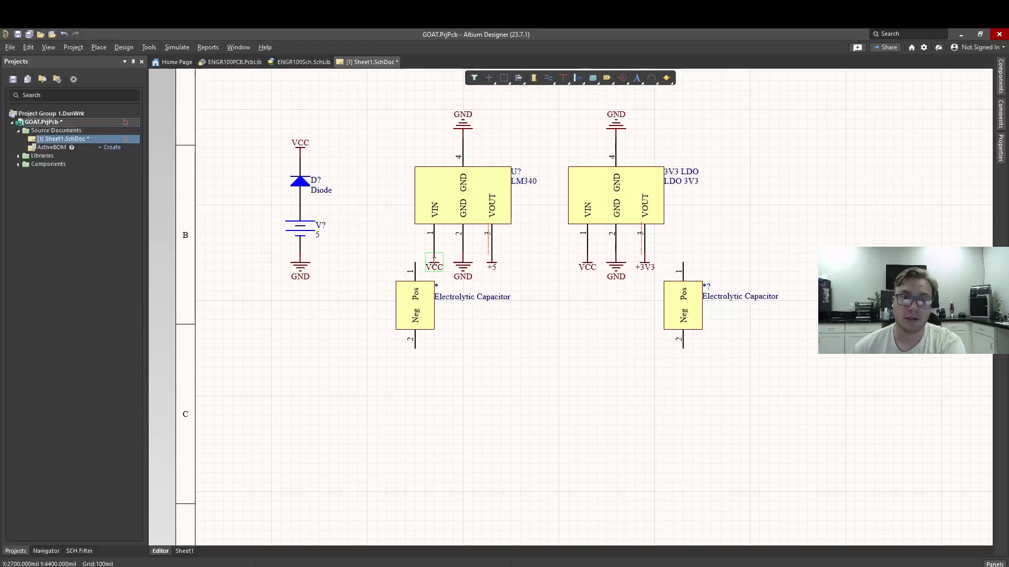
left_click_drag(434, 262, 434, 268)
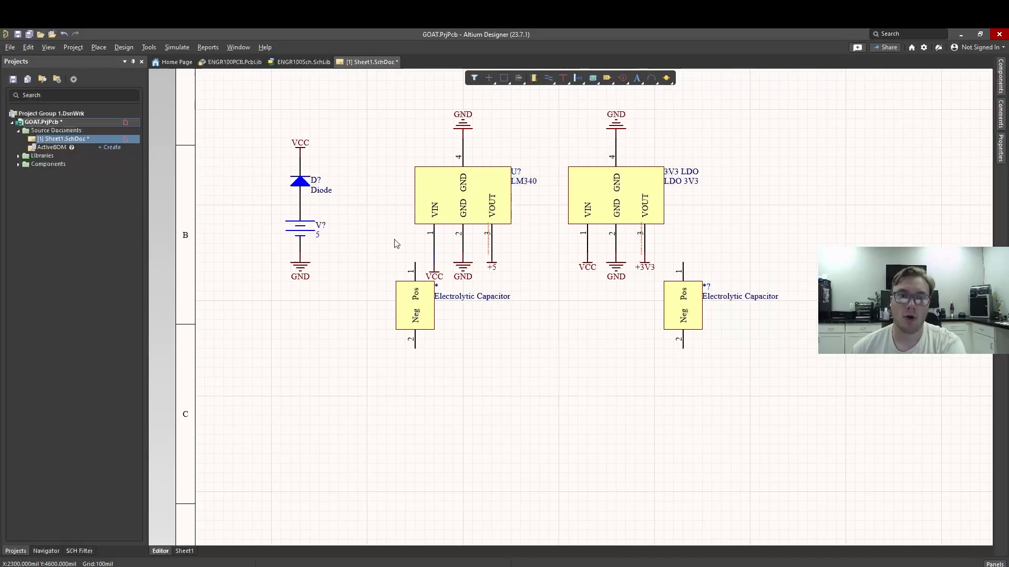
- Wire the first capacitor's Pos pin to the LM340's VIN line above its VCC port
key("p")
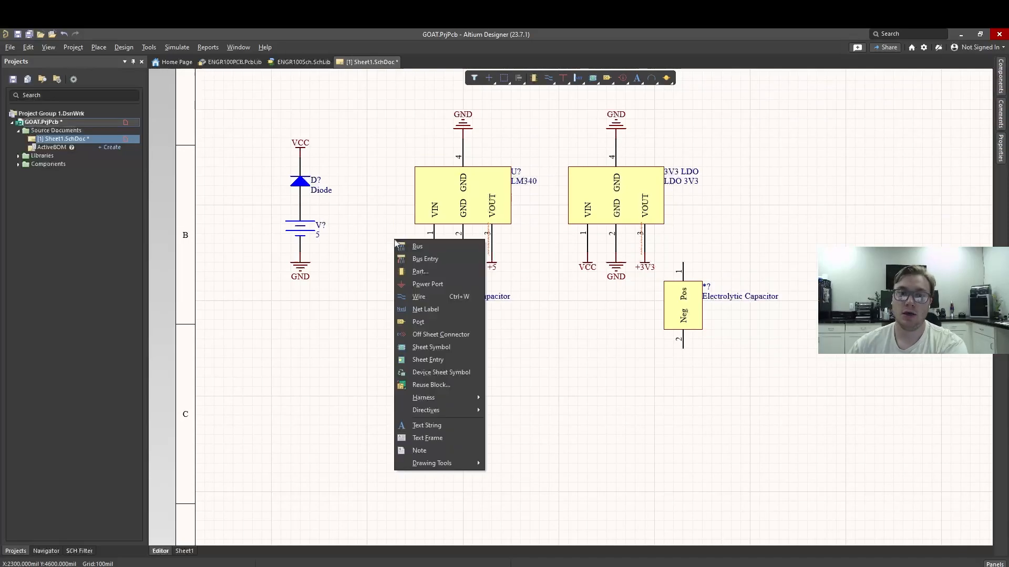
key("w")
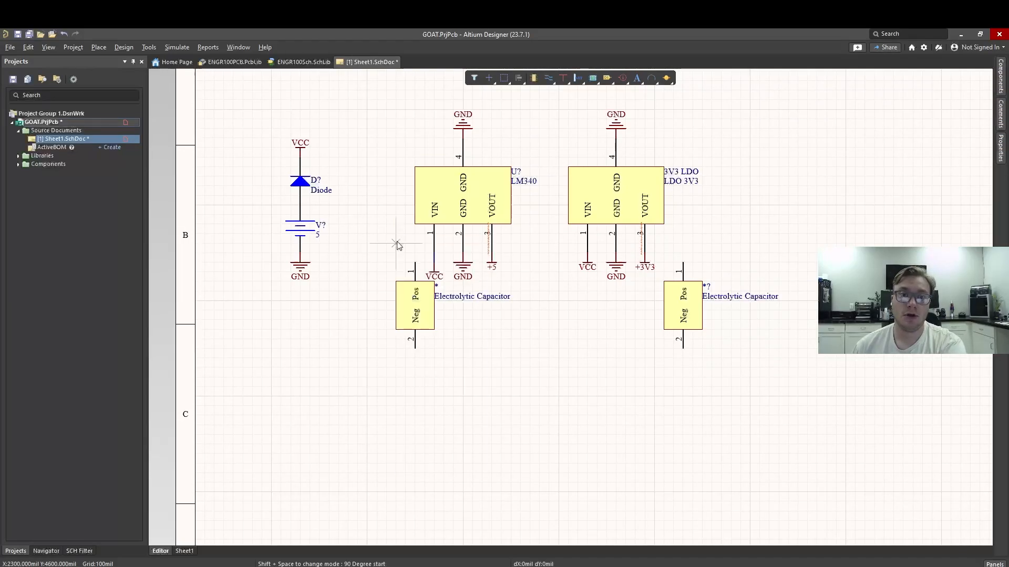
left_click(414, 263)
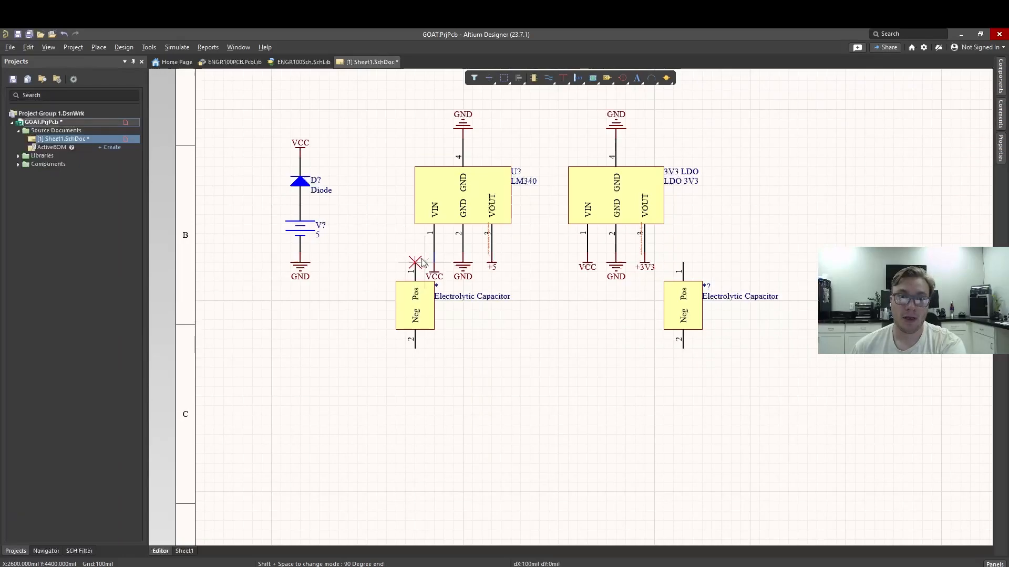
left_click(434, 253)
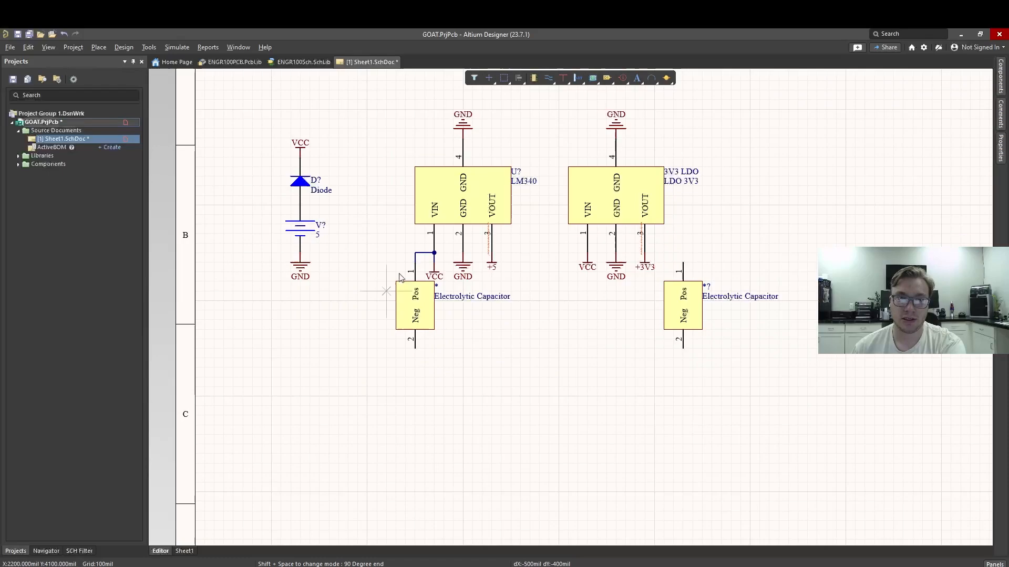
- Wire the second capacitor's Pos pin to the 3V3 regulator's VOUT pin at the +3V3 port
left_click(683, 262)
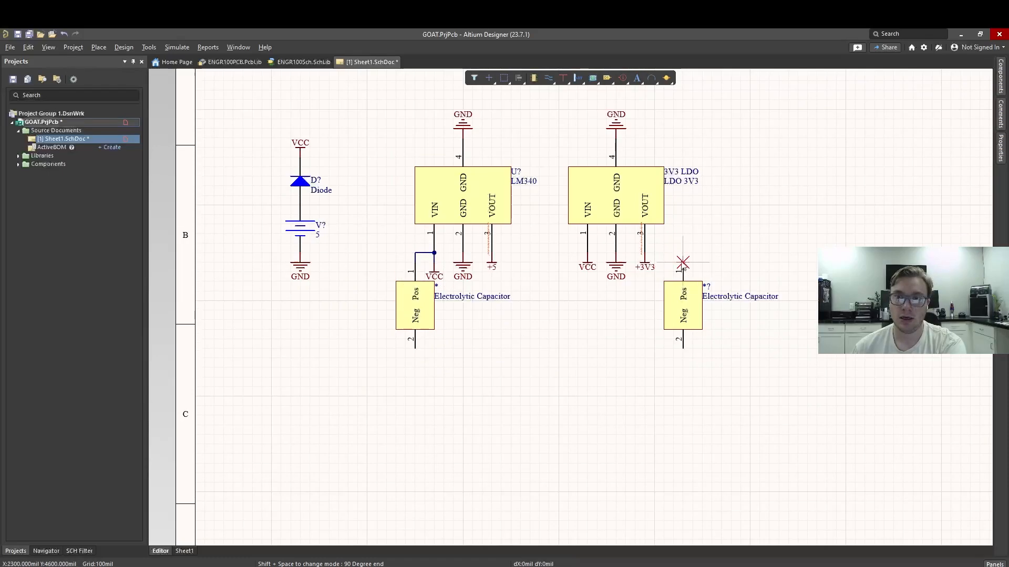
left_click(644, 242)
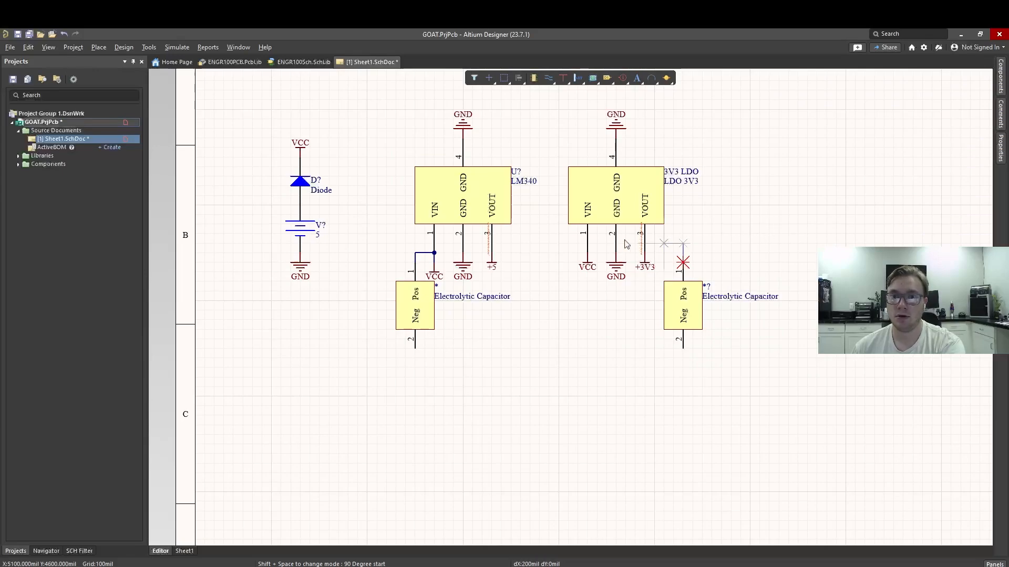
left_click(645, 253)
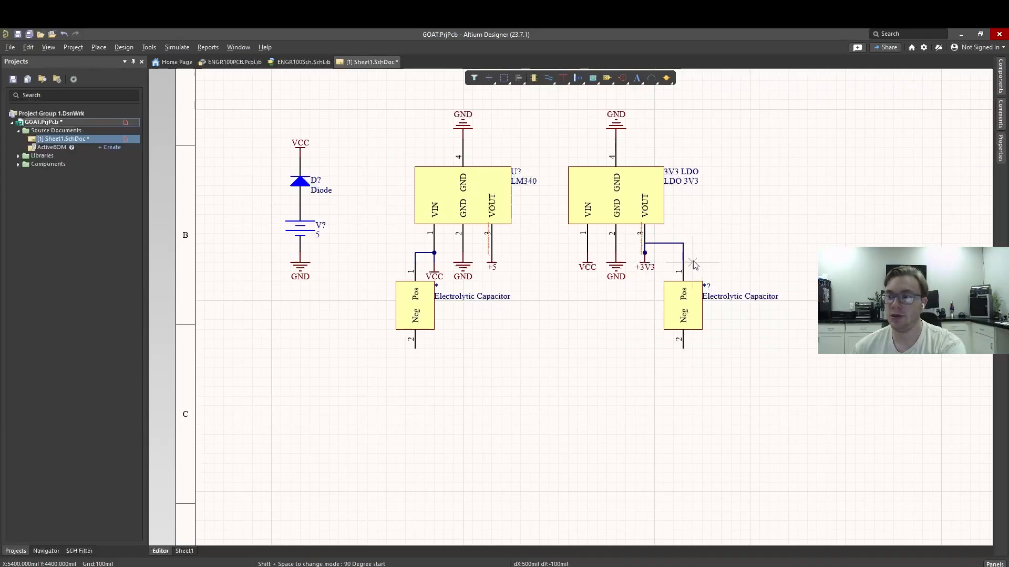
right_click(740, 239)
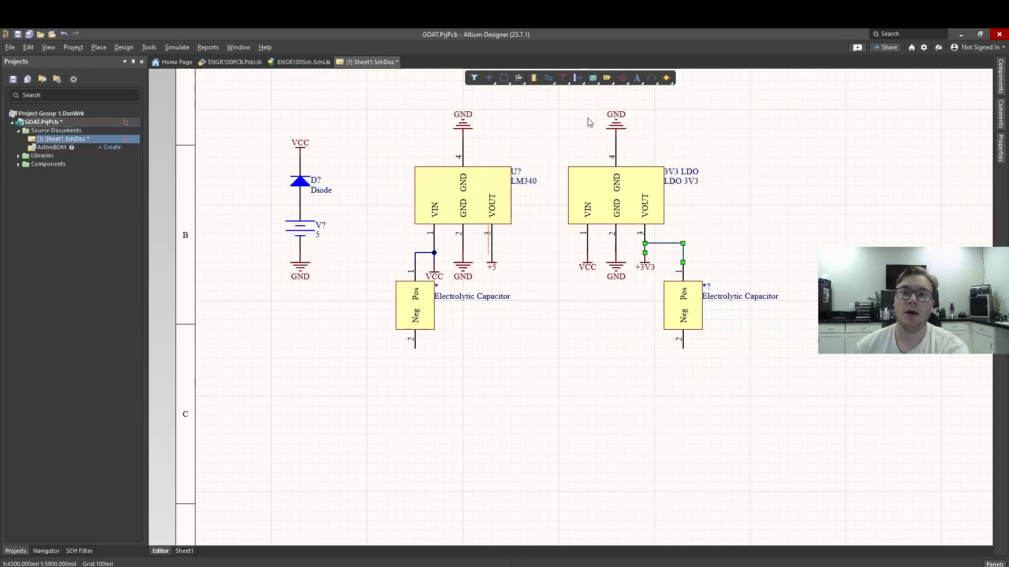
- Attach downward-facing GND power ports to the Neg pins of both electrolytic capacitors
left_click(561, 77)
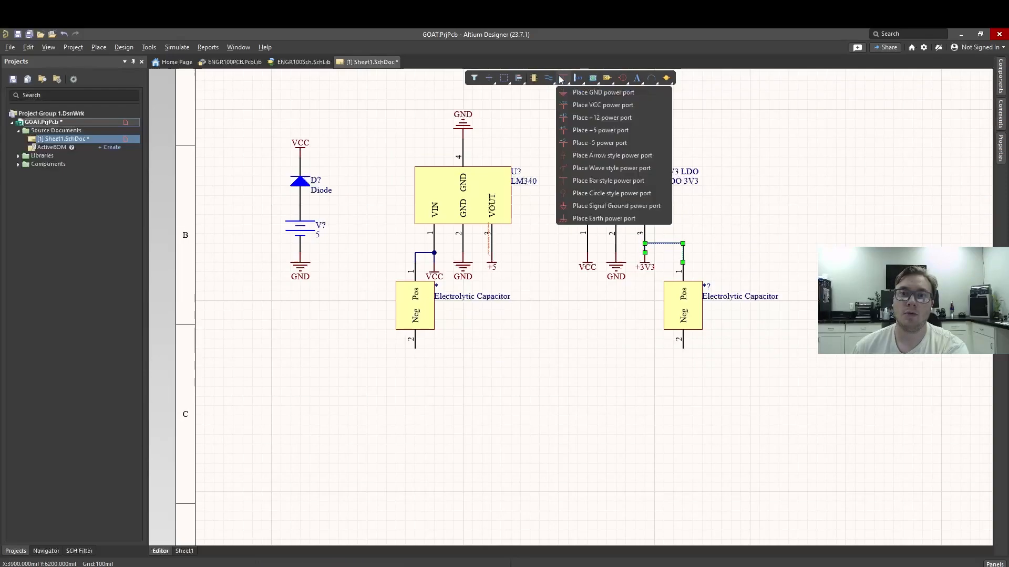
left_click(584, 93)
left_click(415, 348)
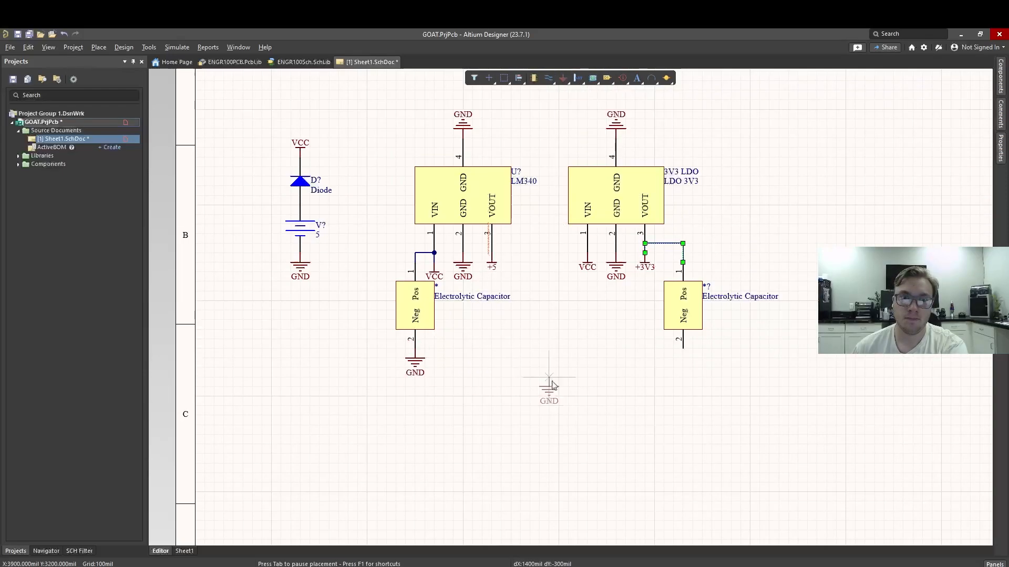
left_click(683, 351)
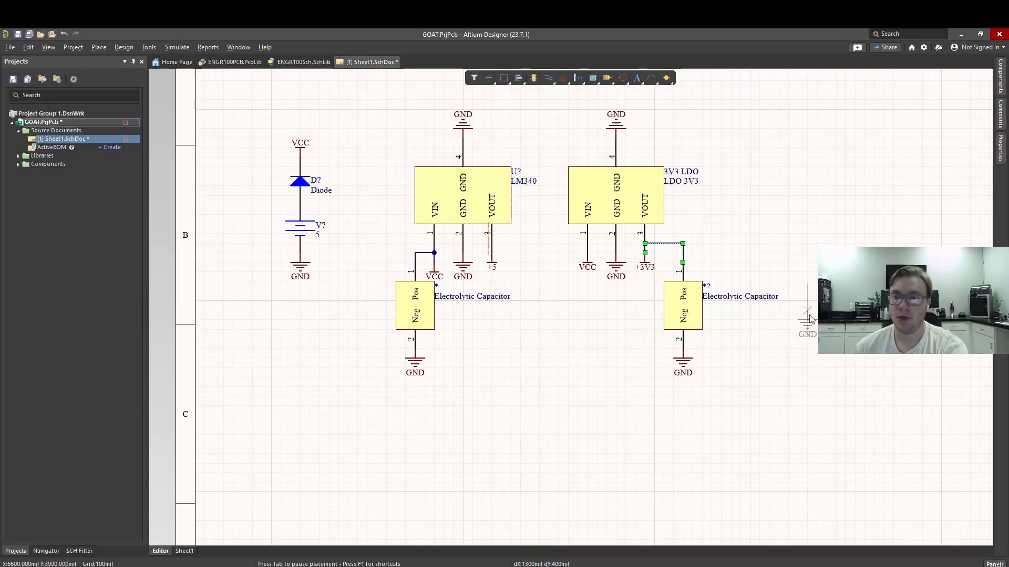
key("Escape")
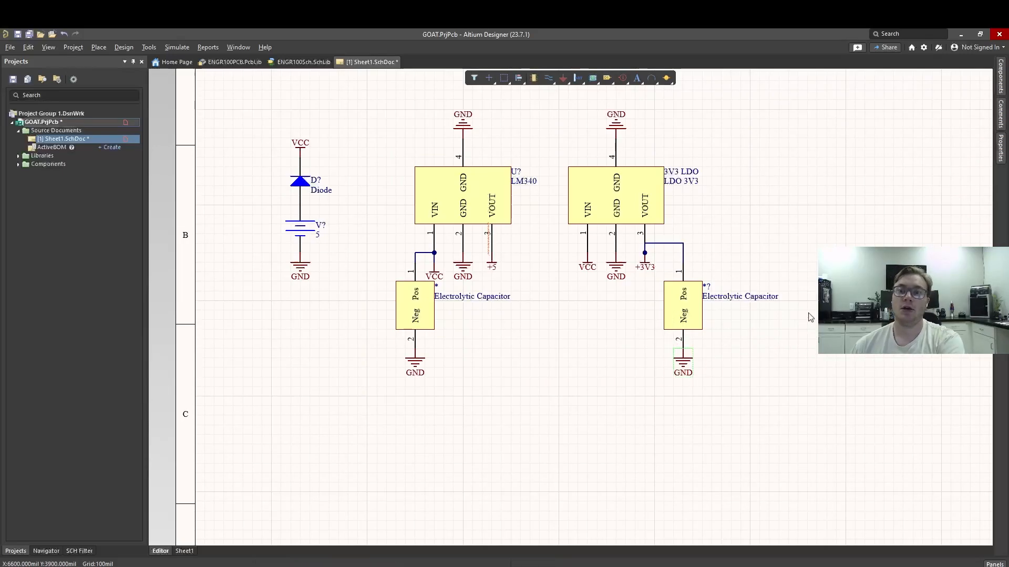
scroll(798, 300, "down", 3, "ctrl")
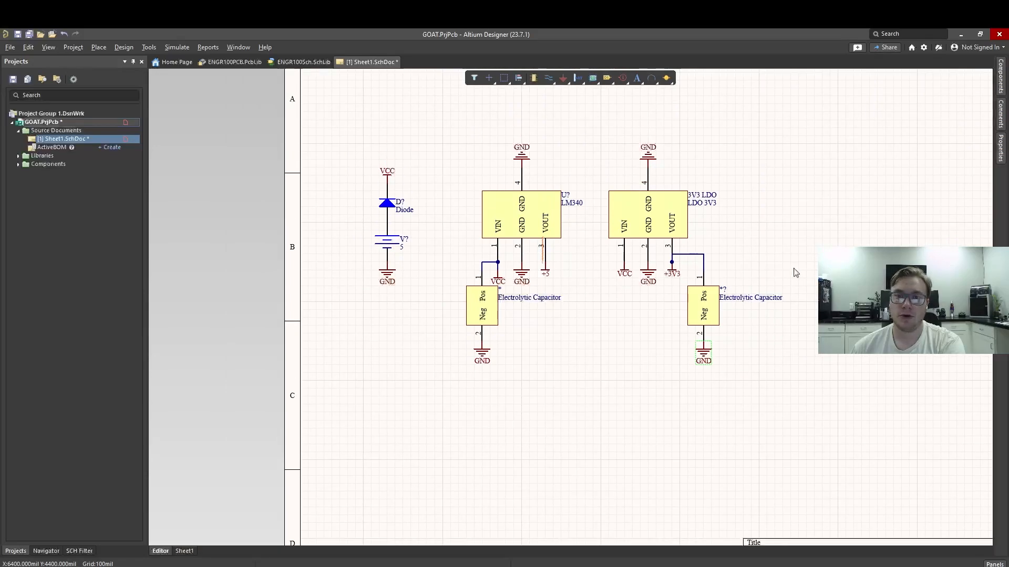
scroll(794, 267, "down", 2, "ctrl")
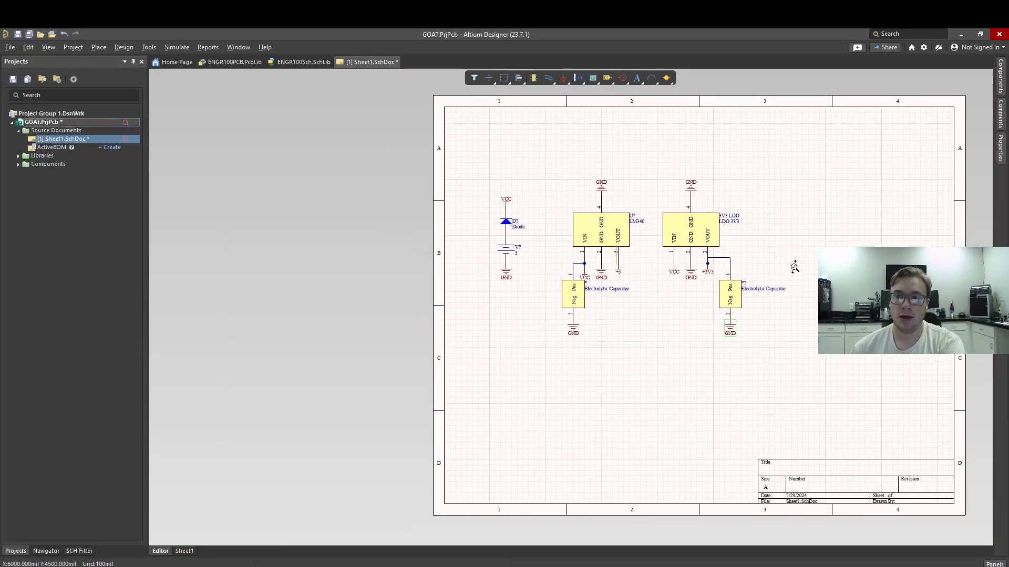
- Find LED in the Miscellaneous Devices library and place an LED0 component beside the 3V3 regulator
scroll(790, 265, "up", 4, "ctrl")
scroll(771, 265, "down", 2, "ctrl")
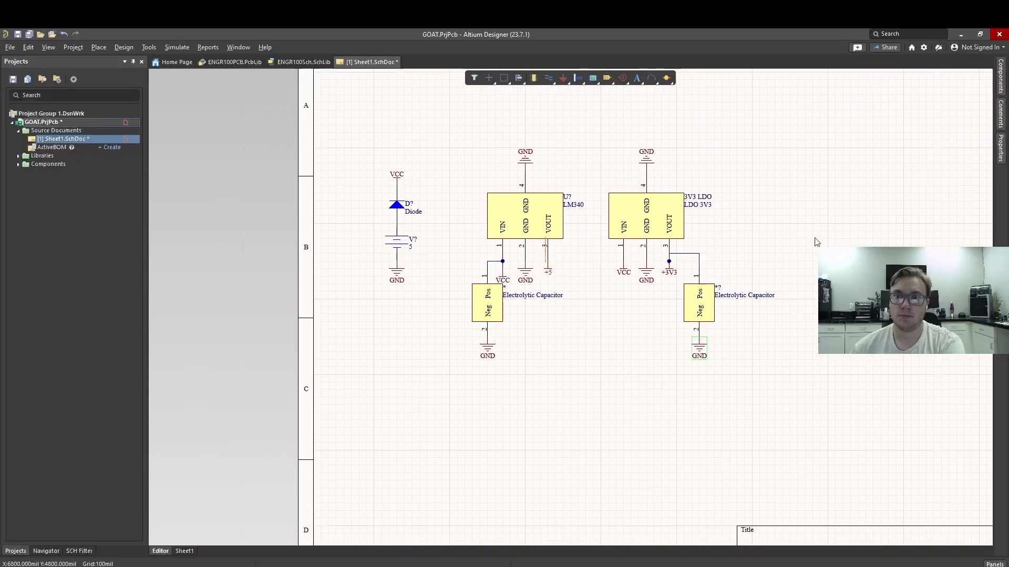
right_click_drag(815, 241, 733, 277)
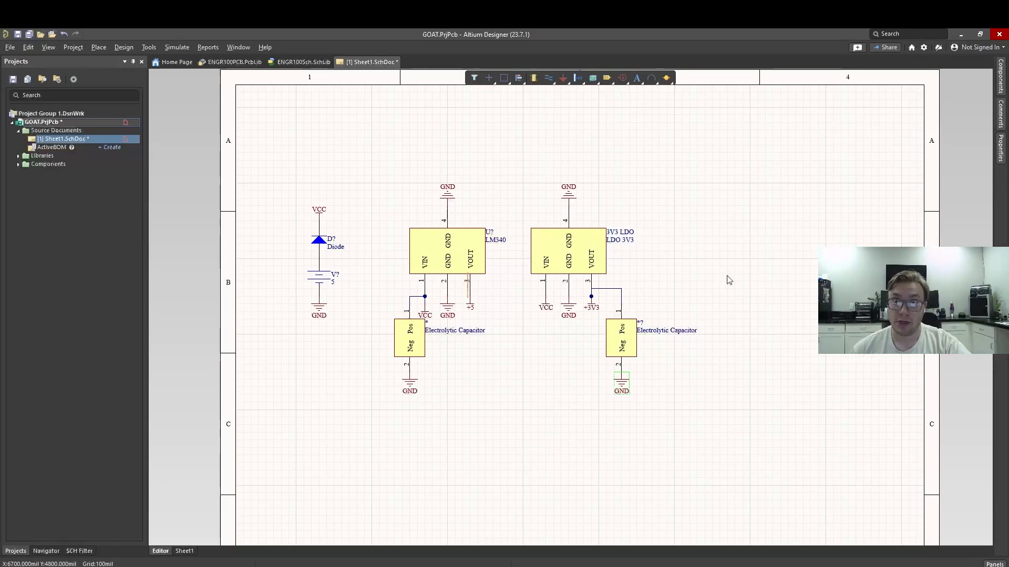
left_click(1000, 70)
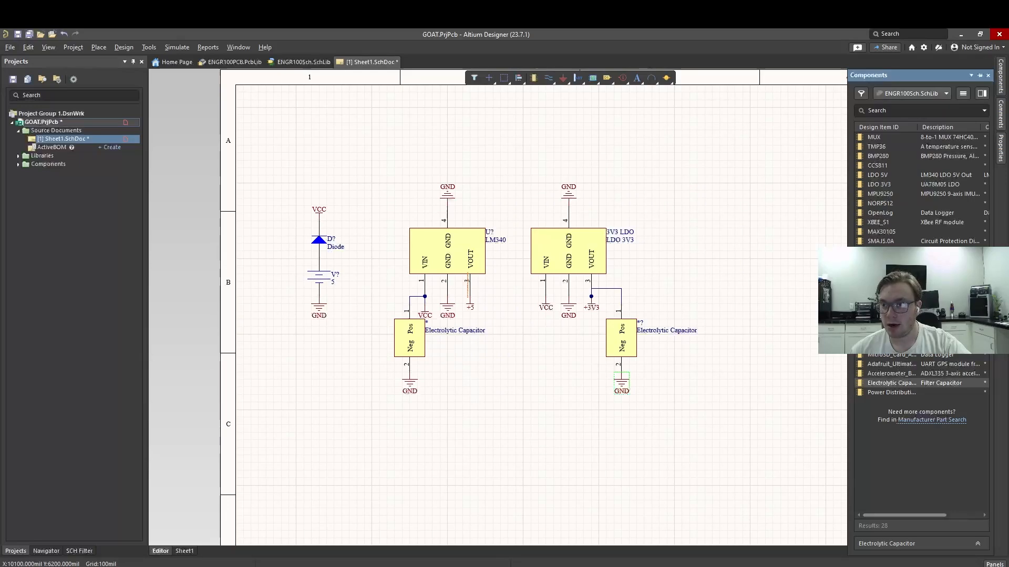
left_click(922, 94)
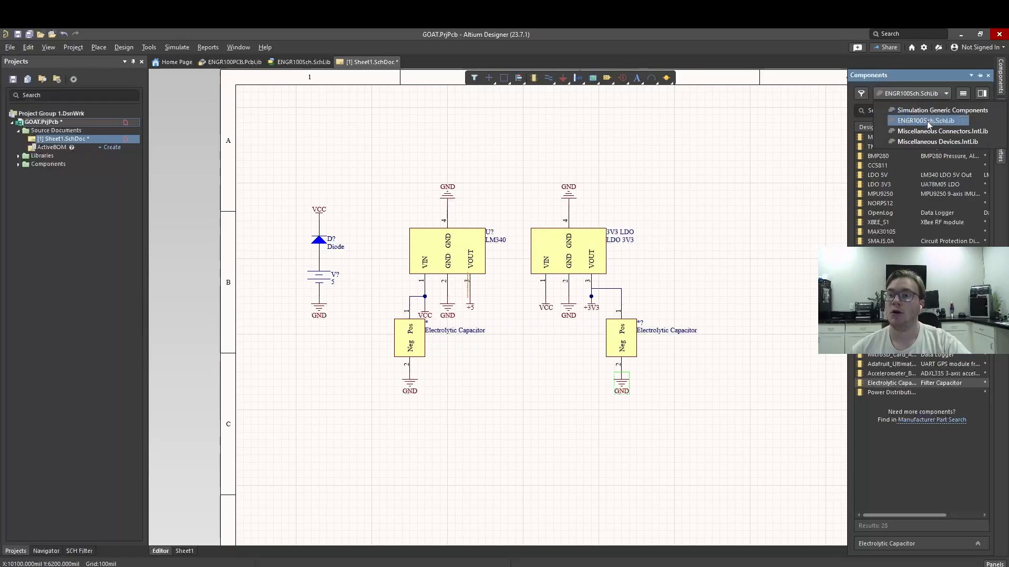
left_click(926, 141)
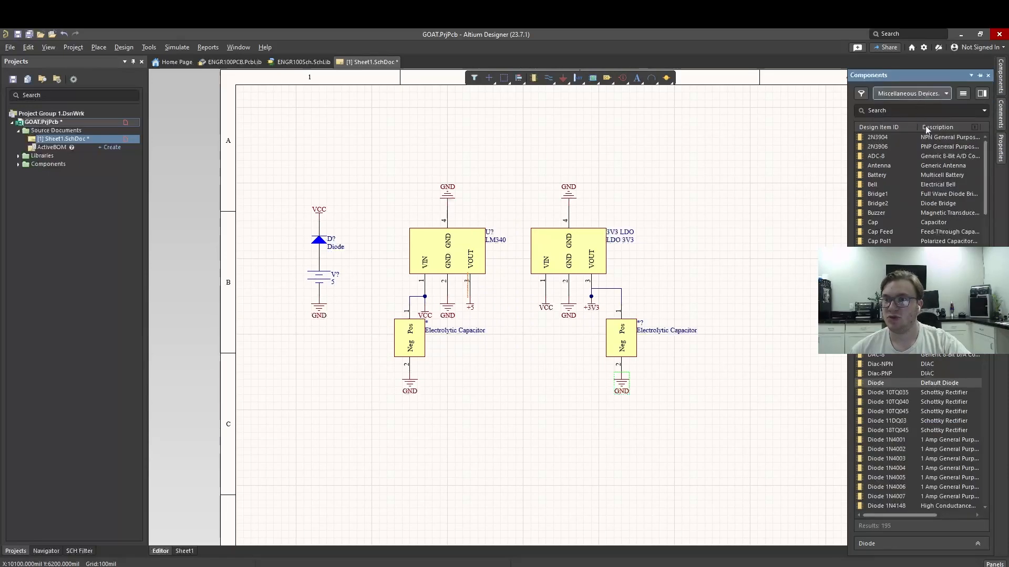
left_click(918, 110)
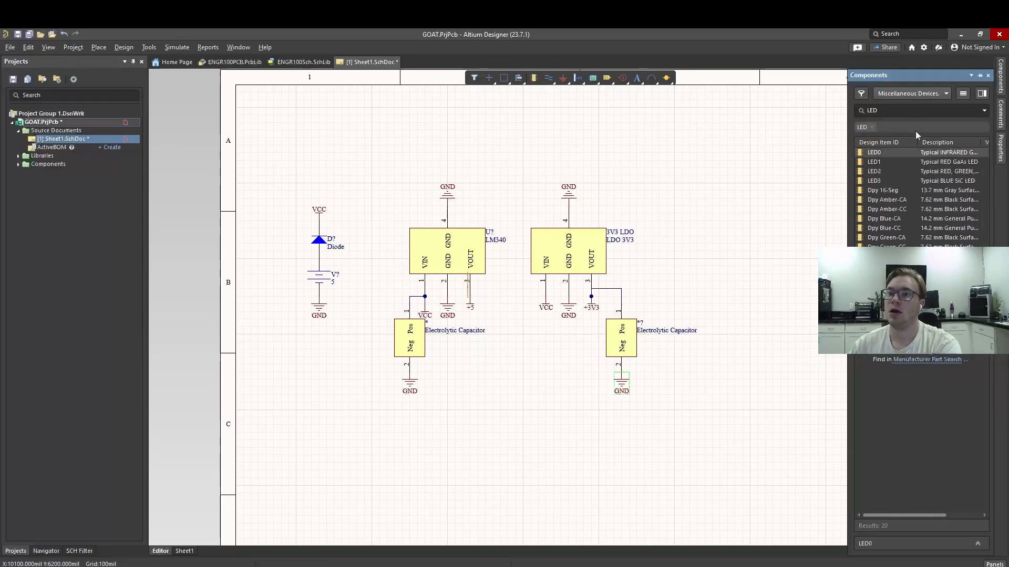
left_click(883, 150)
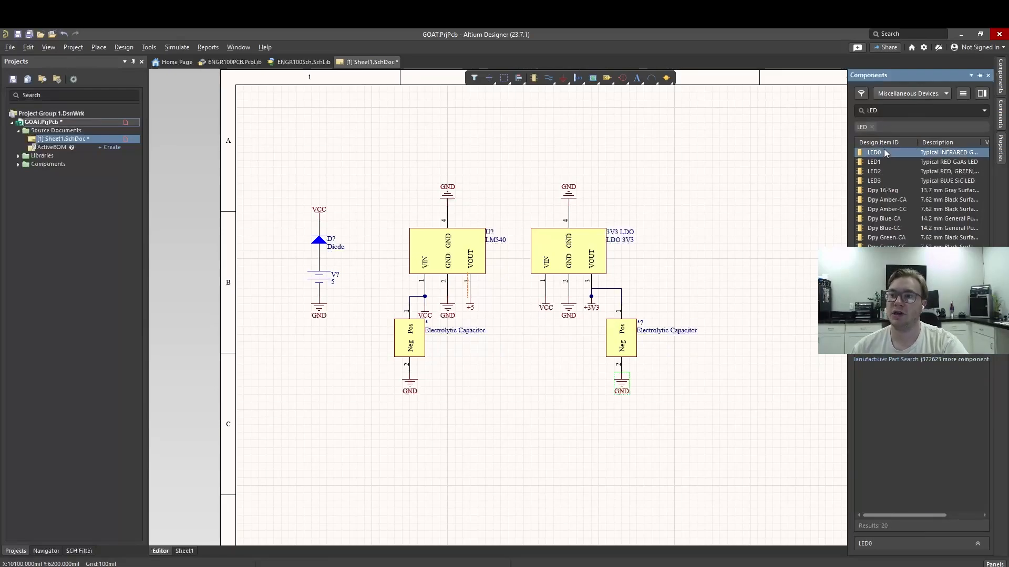
left_click_drag(879, 150, 670, 261)
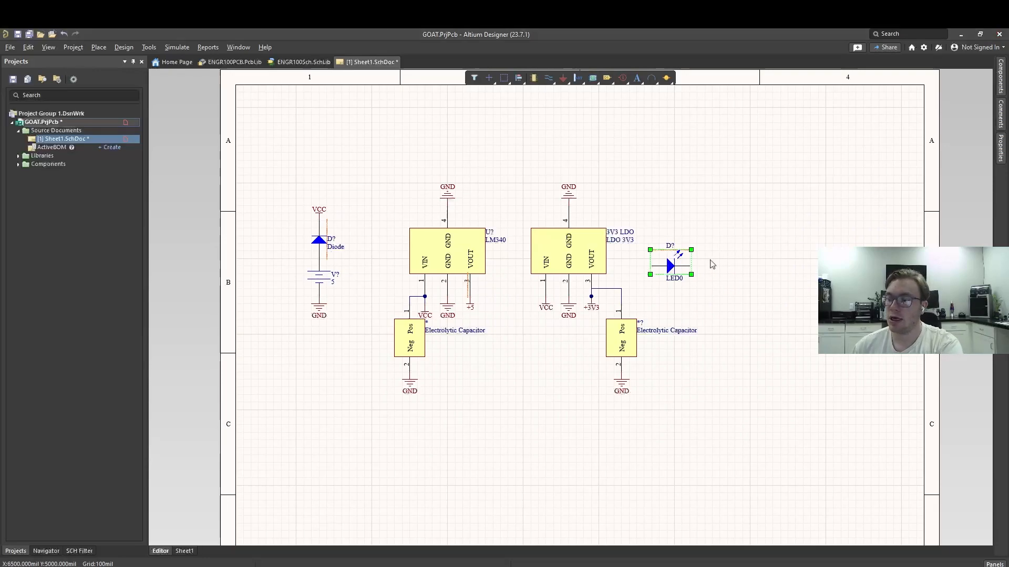
- Duplicate the LED0 and relocate the original to form a vertical column of three LEDs above and beside the 3V3 regulator
key("super")
key("super")
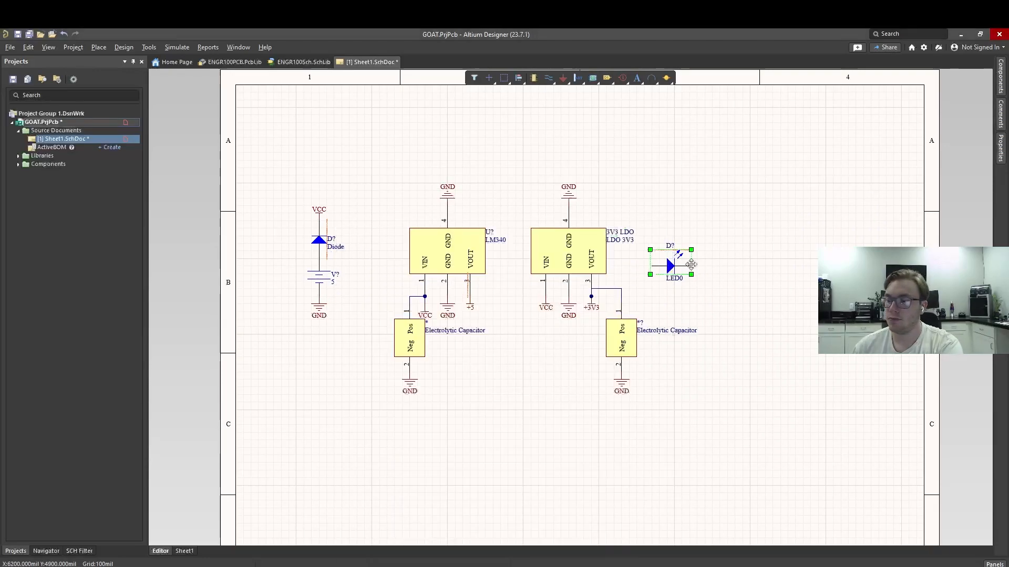
left_click(694, 292)
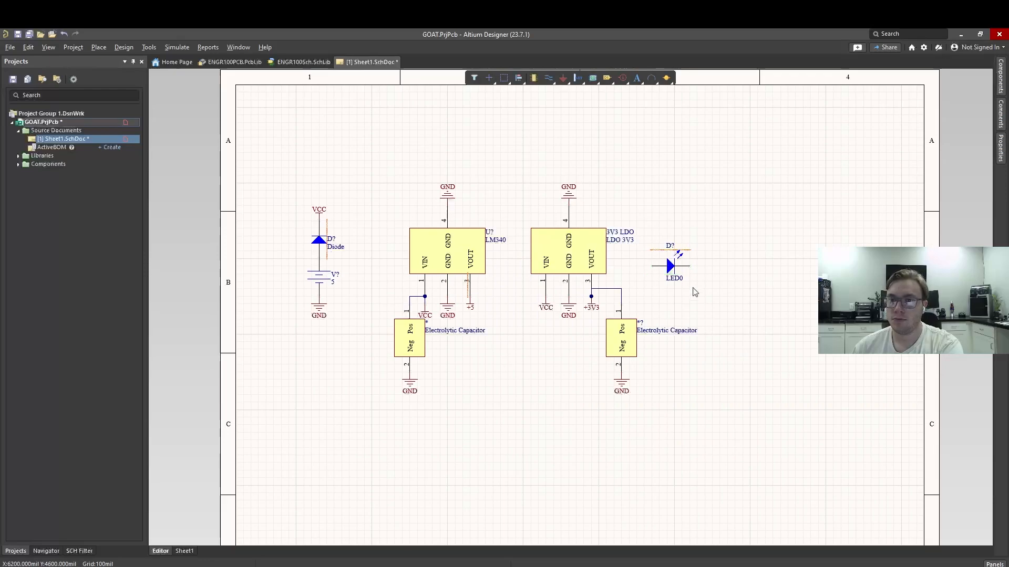
key("ctrl+v")
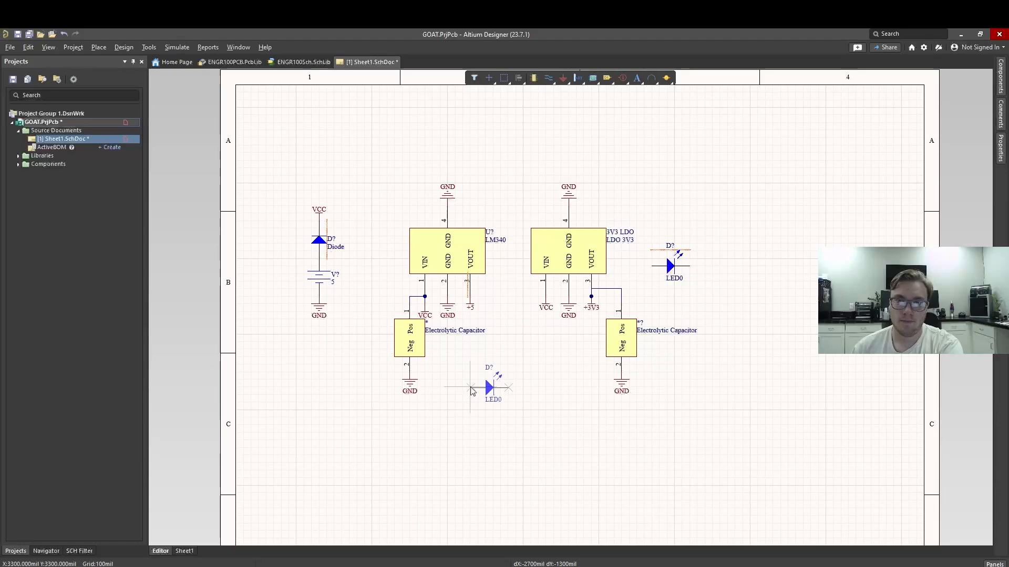
left_click(667, 138)
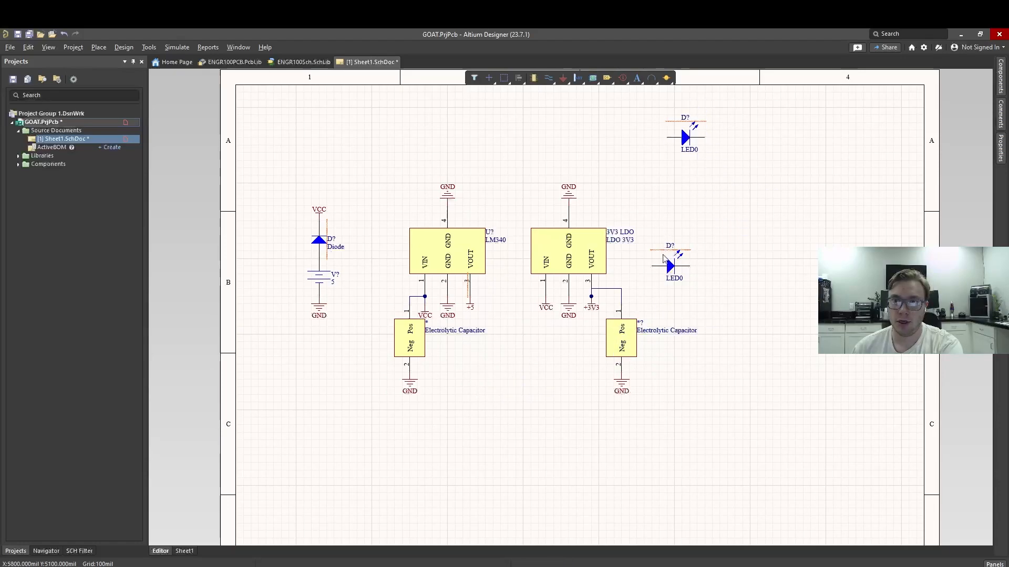
left_click(675, 269)
key("ctrl+x")
key("ctrl+v")
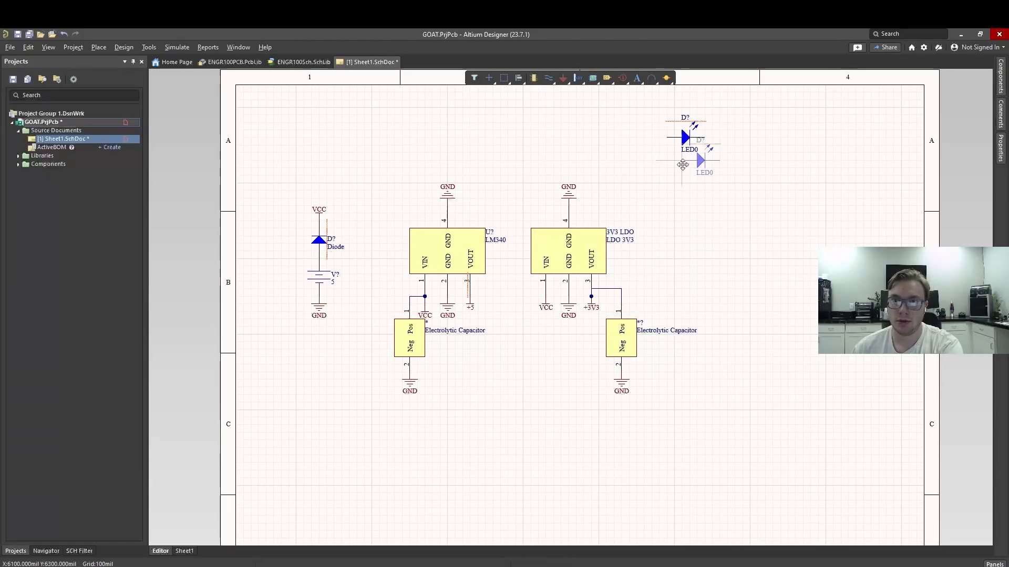
left_click(666, 174)
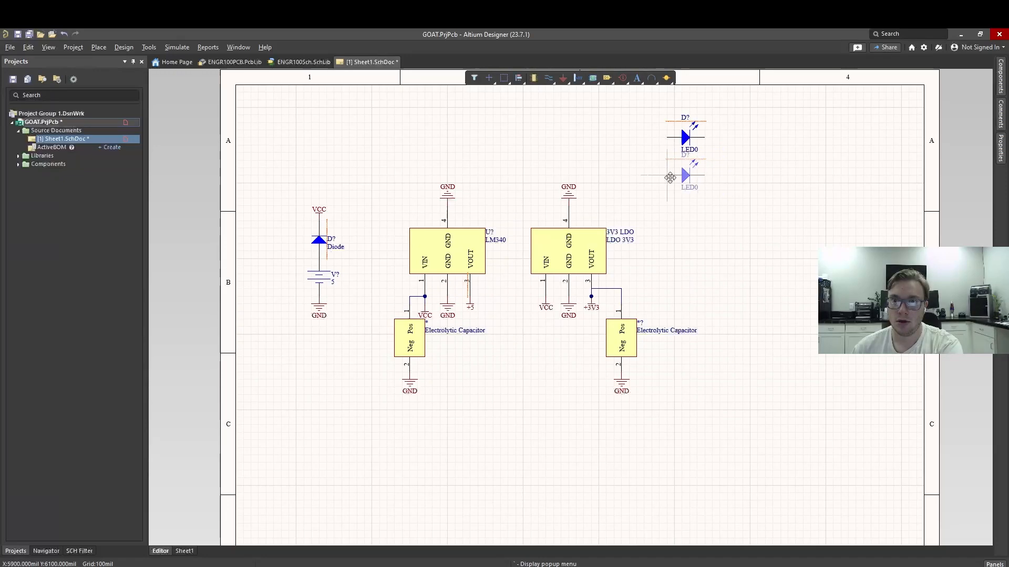
left_click(690, 195)
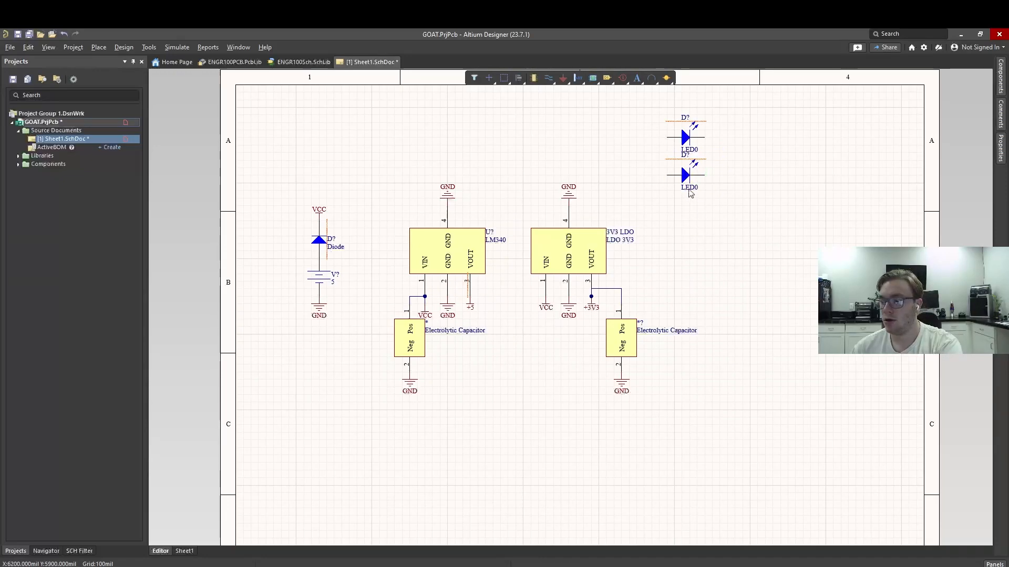
key("ctrl+v")
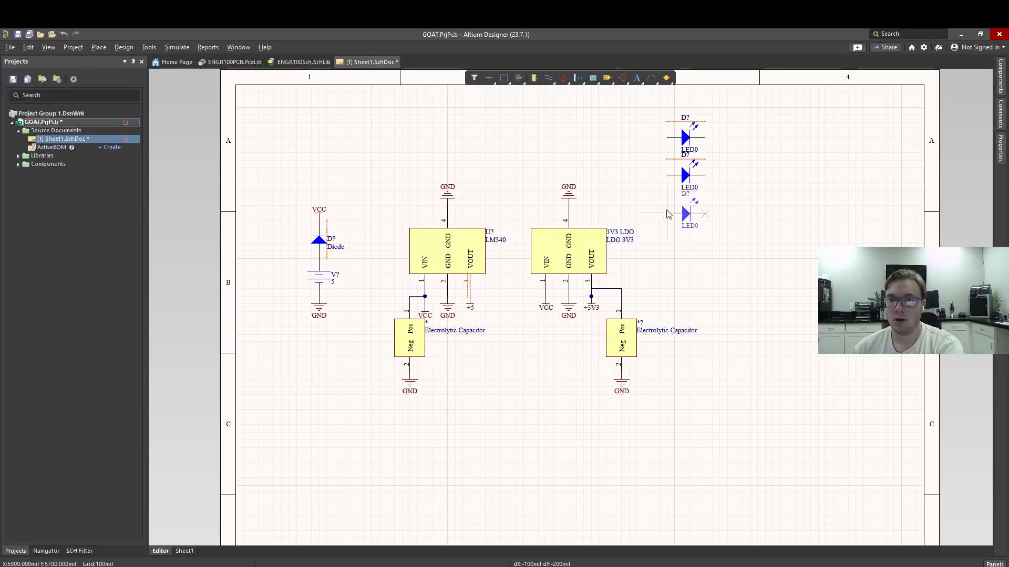
left_click(668, 214)
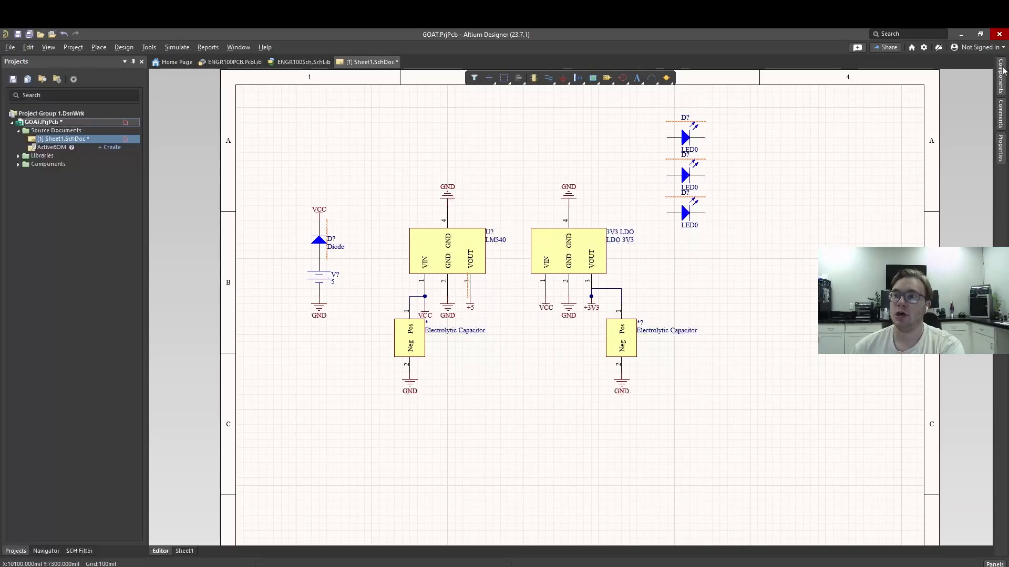
- Attach a VCC power port, rotated to face away from the LED, to the anode of the uppermost LED
left_click(563, 81)
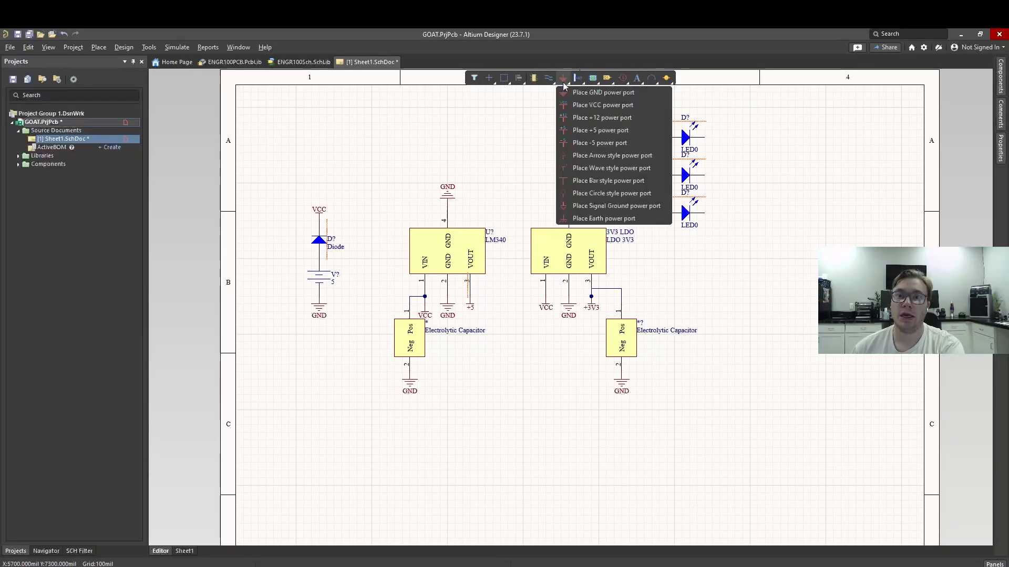
left_click(603, 105)
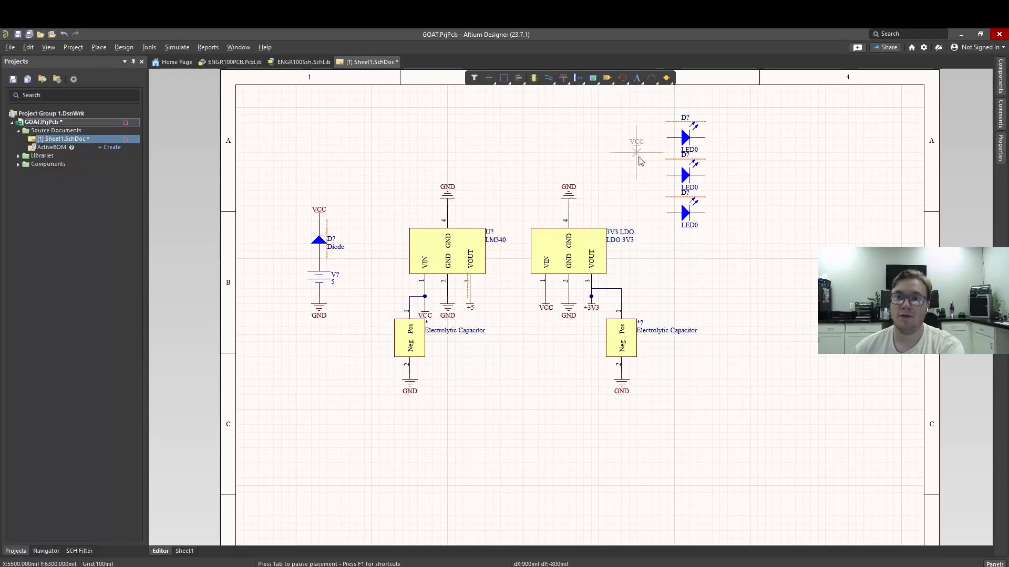
key("space")
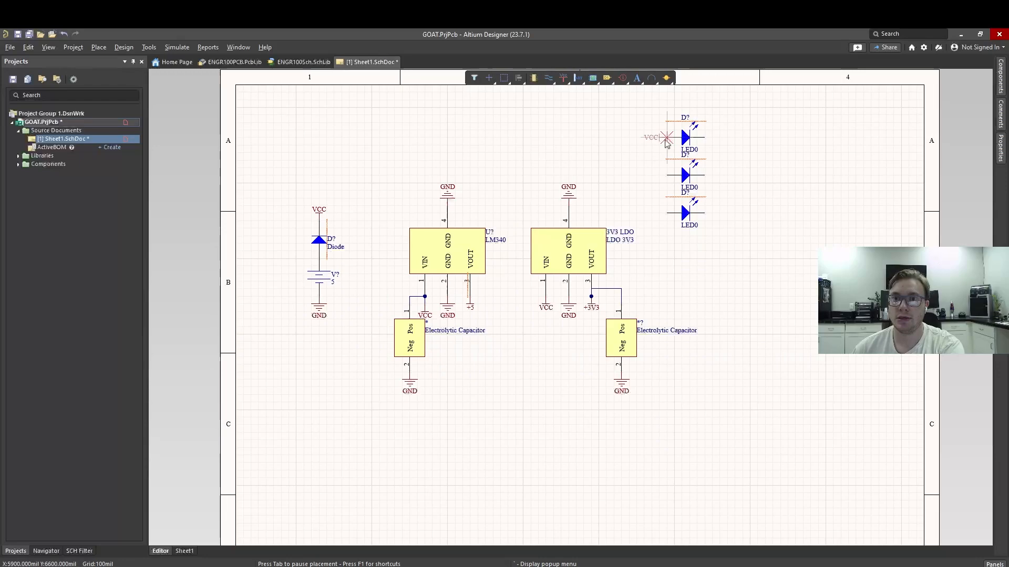
left_click(668, 137)
right_click(567, 82)
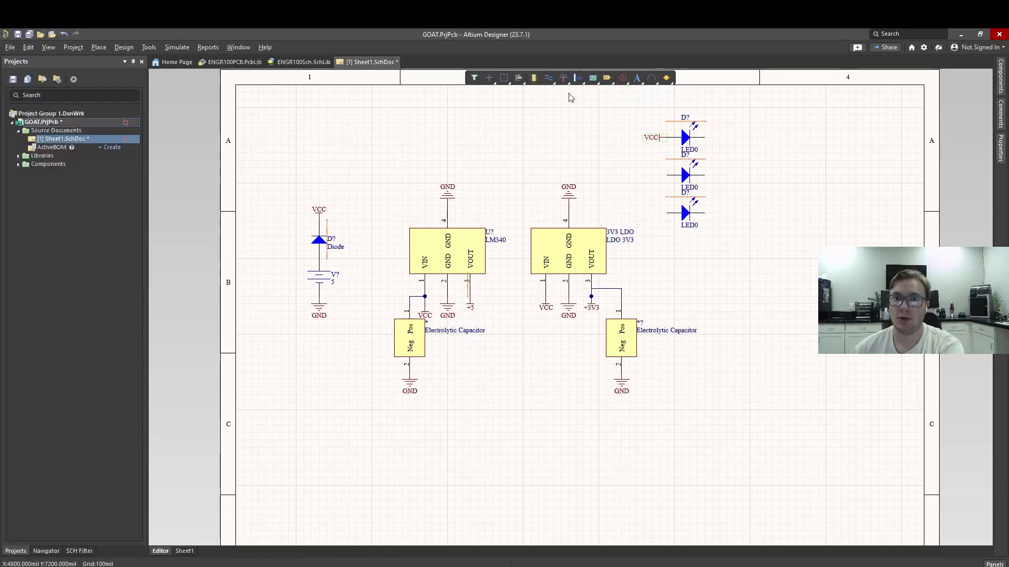
- Attach a +5 power port, rotated to face away from the LED, to the anode of the middle LED
right_click(561, 77)
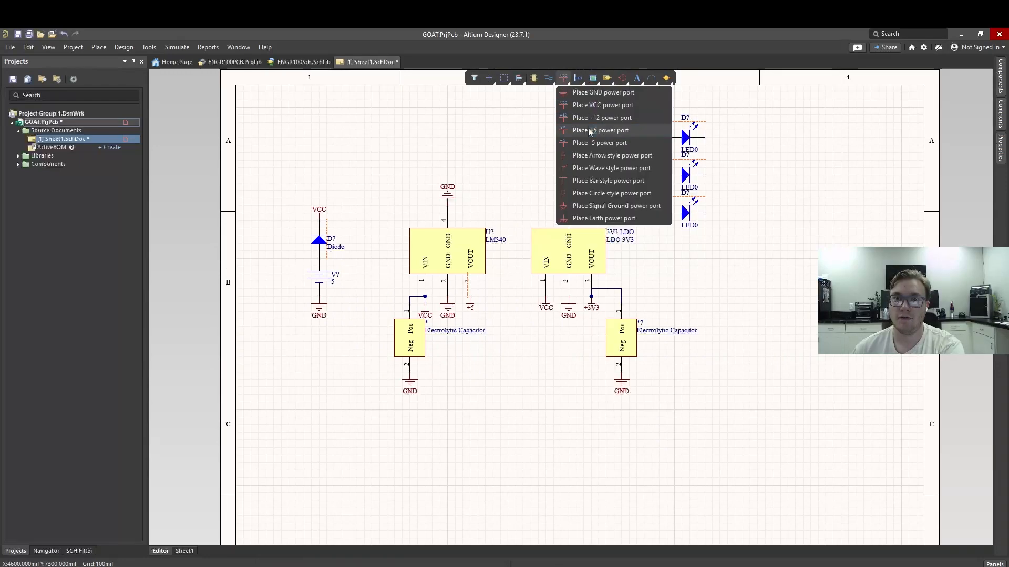
left_click(604, 129)
key("space")
left_click(659, 175)
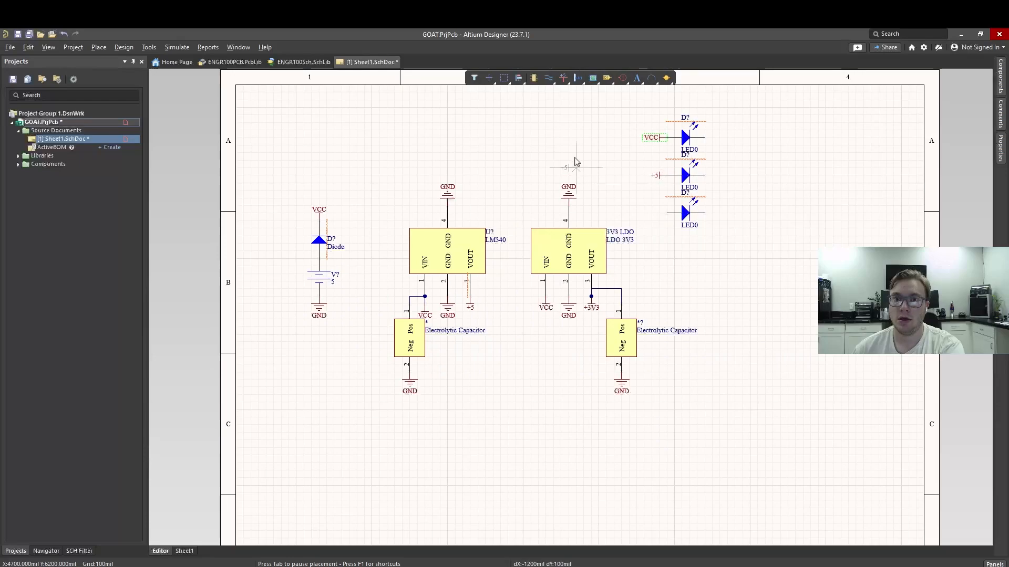
right_click(563, 84)
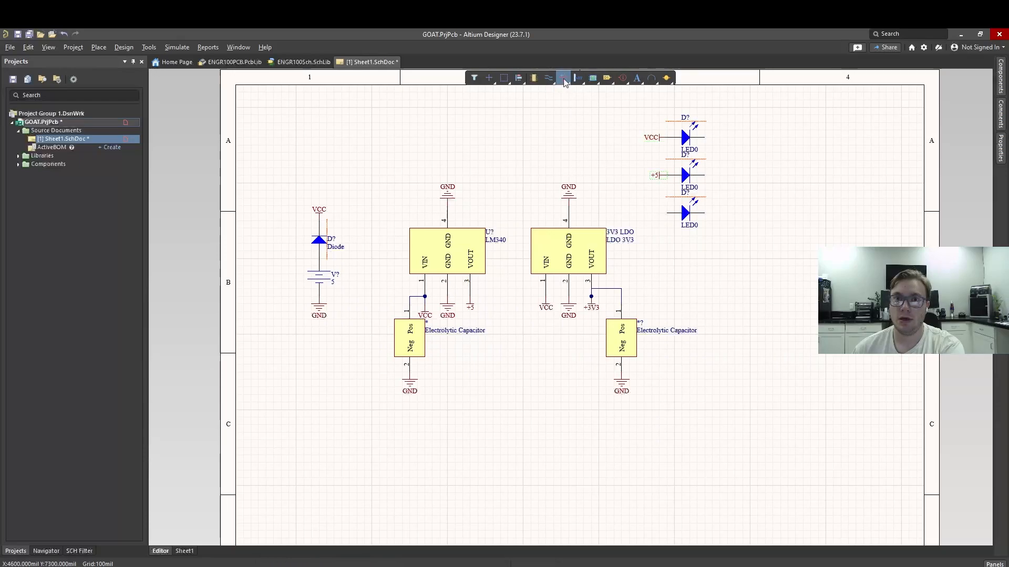
- Attach a bar-style power port to the anode of the lowest LED and name it +3V3
right_click(562, 79)
left_click(594, 182)
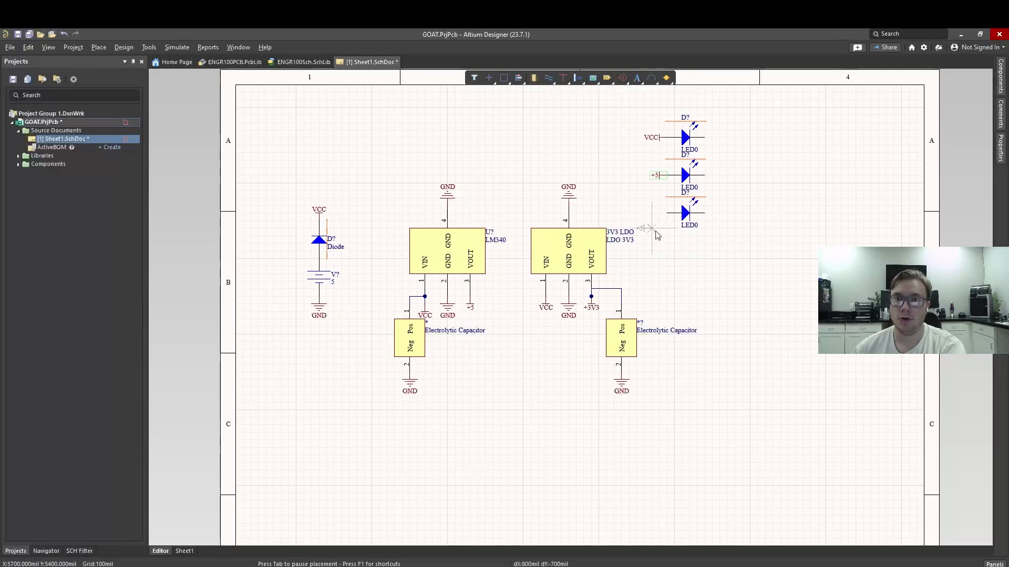
left_click(665, 216)
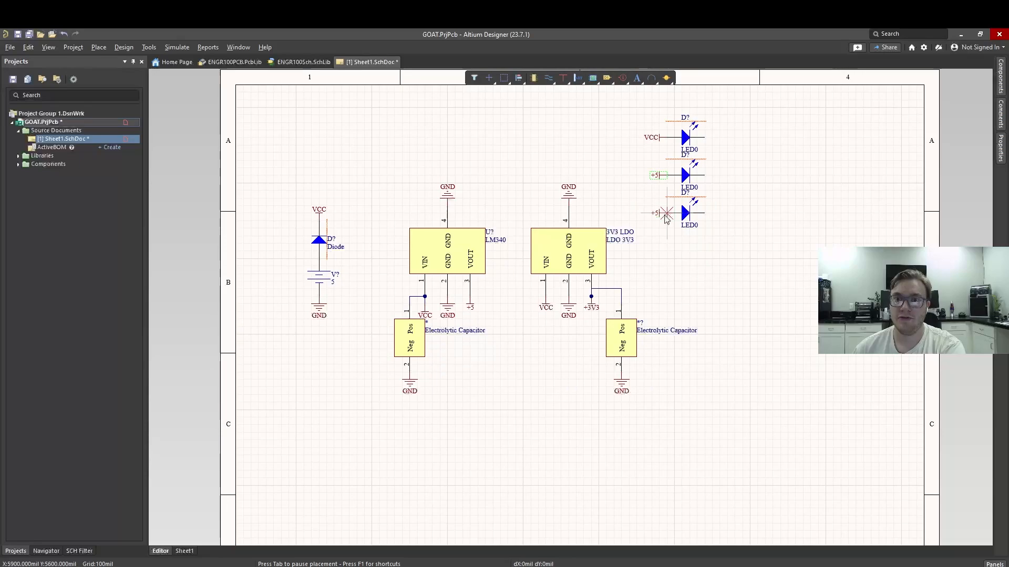
right_click(674, 246)
double_click(659, 215)
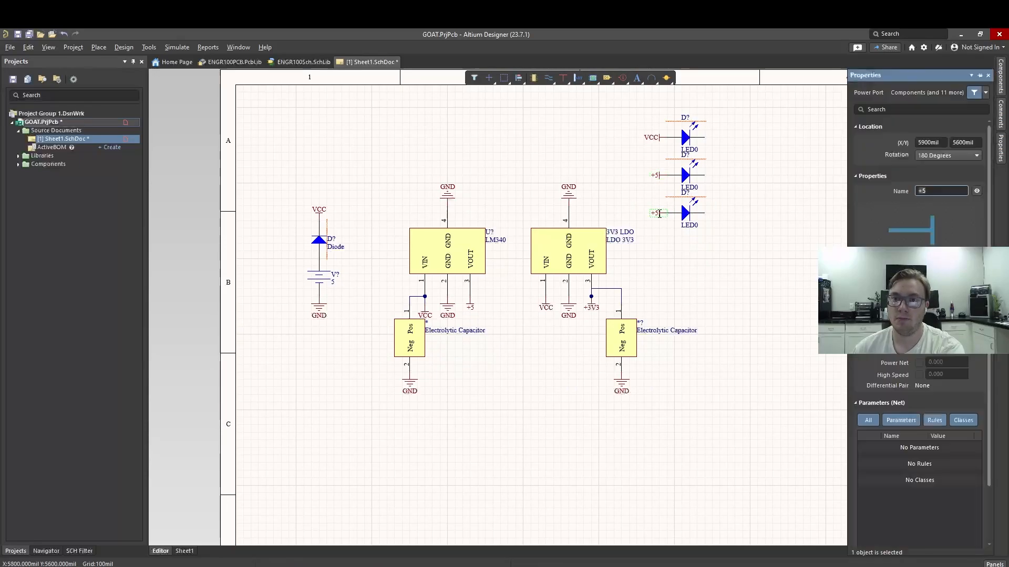
left_click(940, 190)
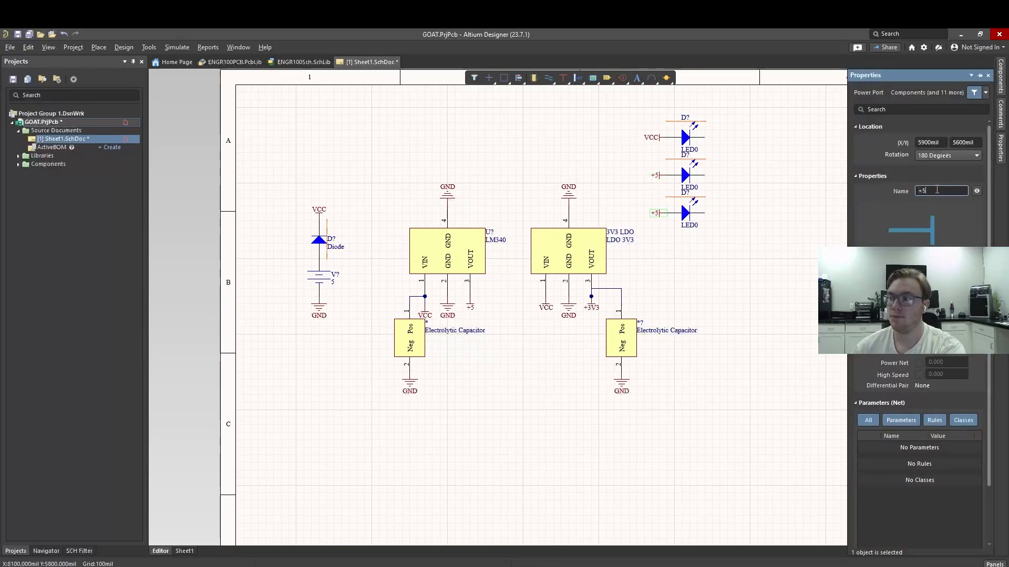
key("BackSpace")
key("Return")
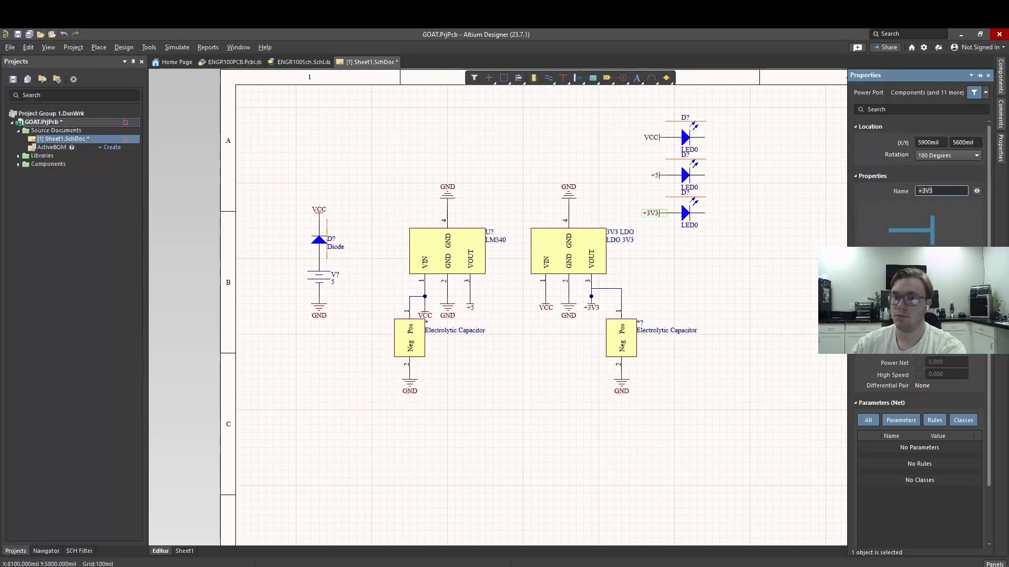
left_click(678, 265)
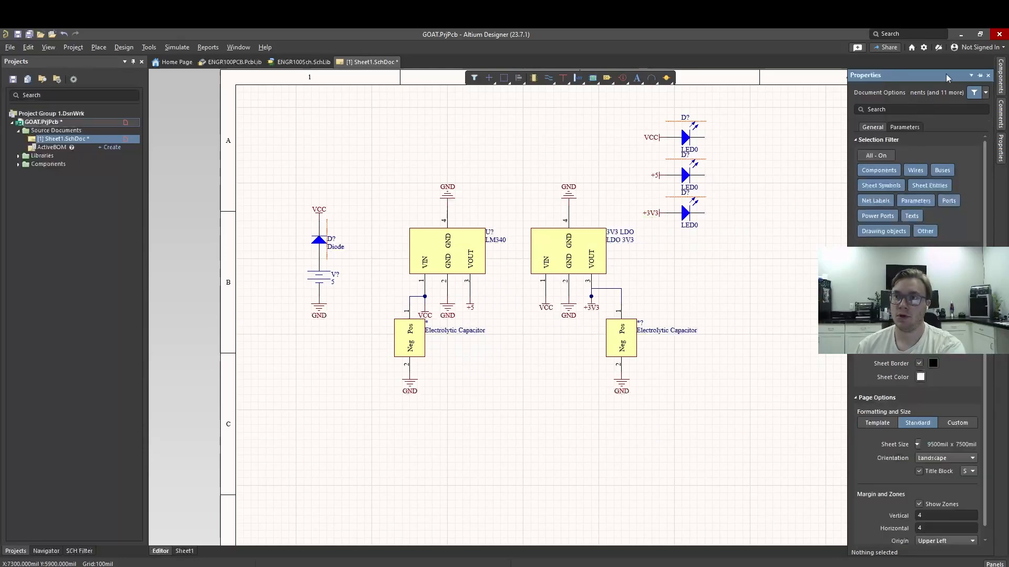
left_click(988, 76)
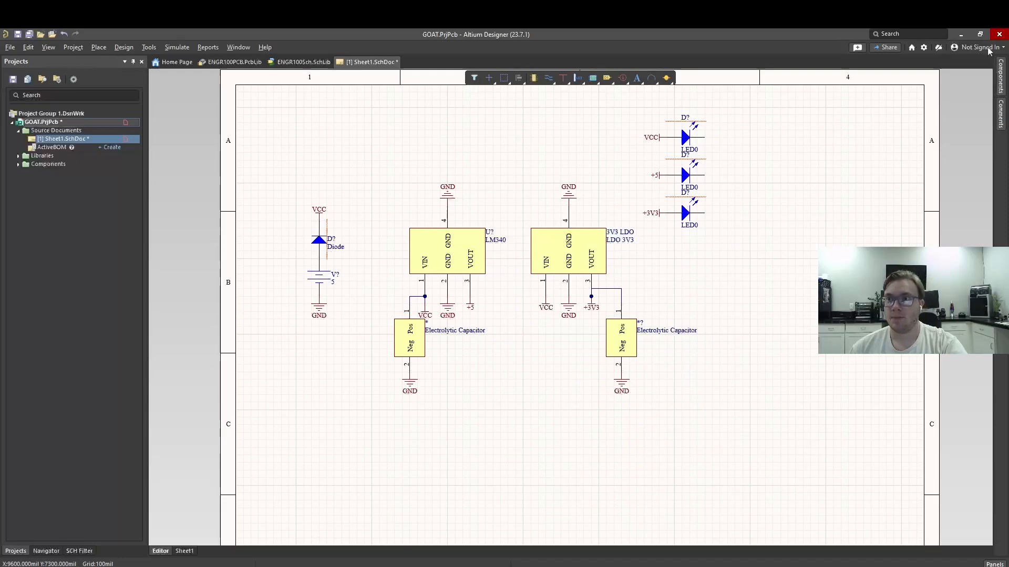
- Find Resistor in the Miscellaneous Devices library and place a Res1 at the cathode of the VCC-powered LED
left_click(1002, 77)
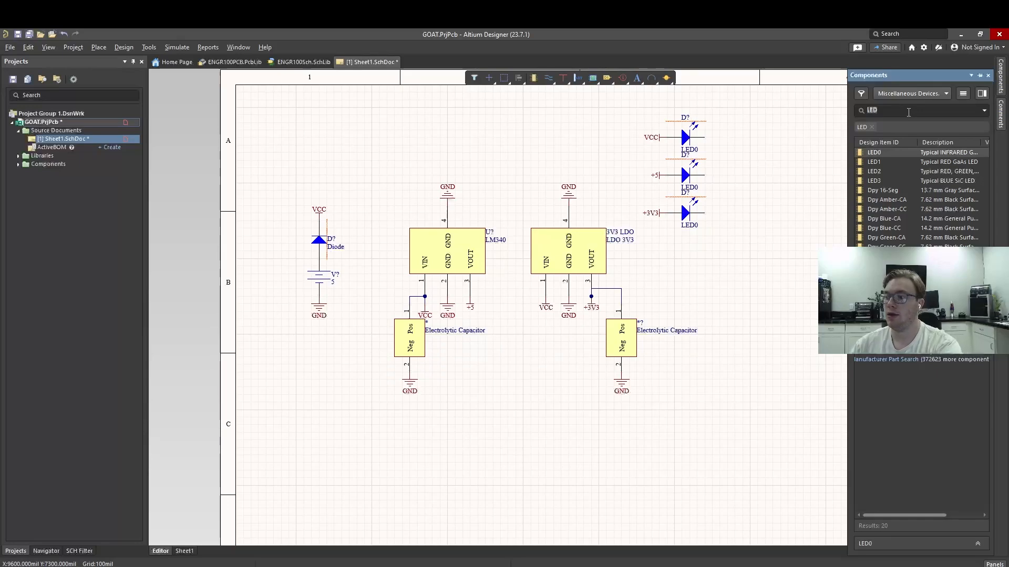
type("or")
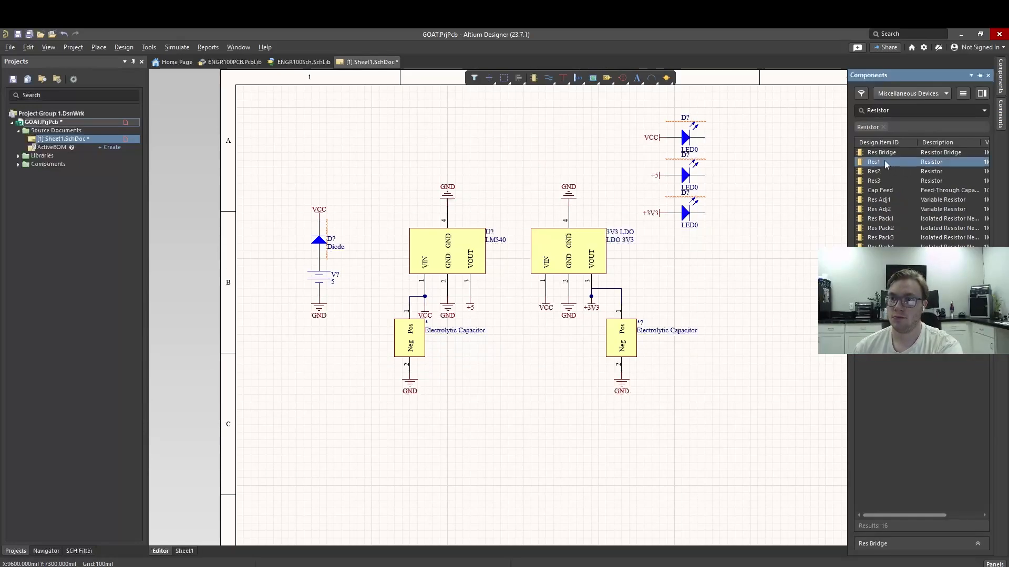
left_click_drag(884, 162, 713, 133)
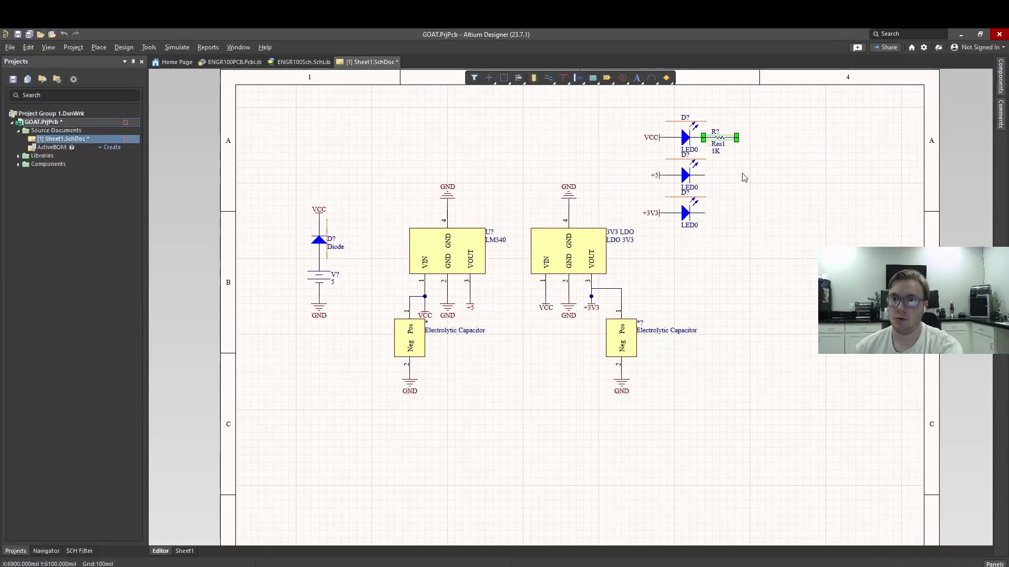
- Copy the Res1 resistor and paste one at the cathode of the +5 LED and one at the cathode of the +3V3 LED
left_click(742, 173)
left_click(717, 137)
key("ctrl+c")
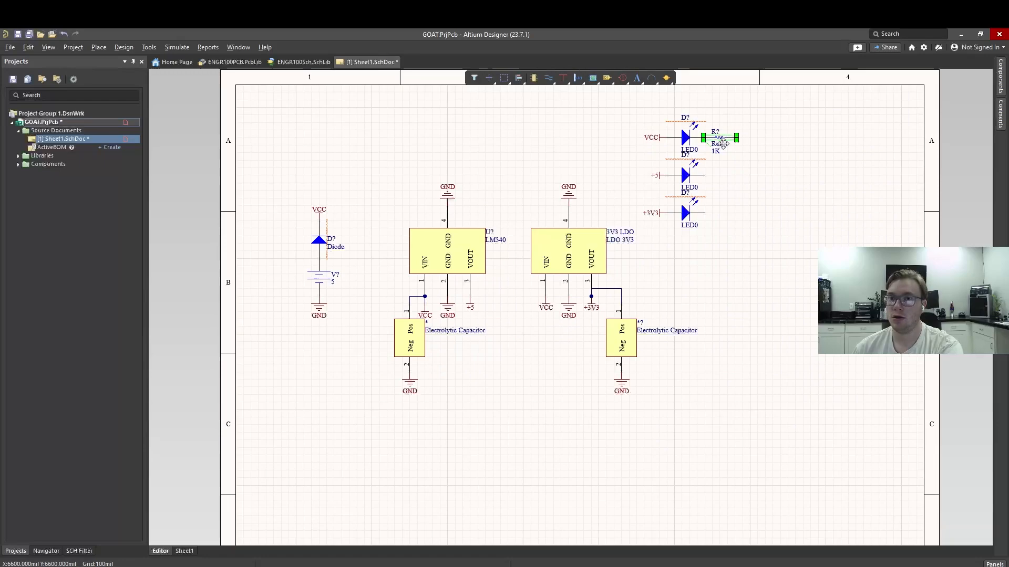
left_click(735, 161)
key("ctrl+v")
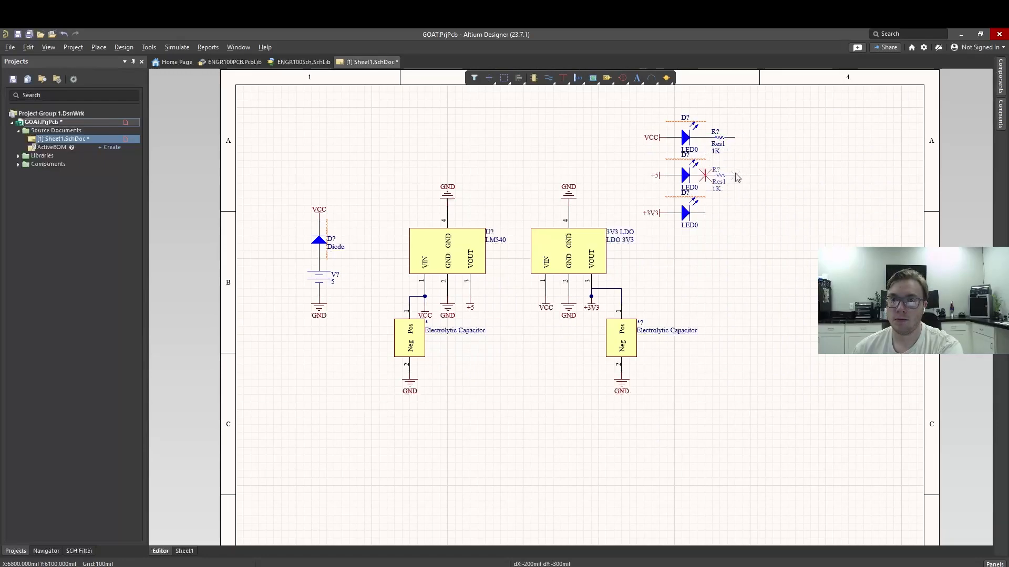
left_click(738, 181)
key("ctrl+v")
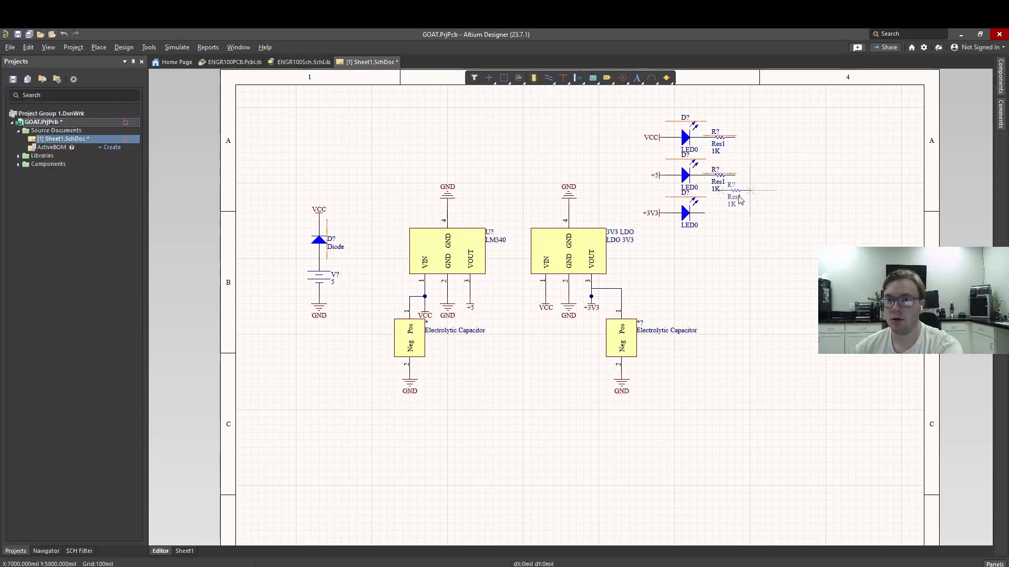
left_click(735, 214)
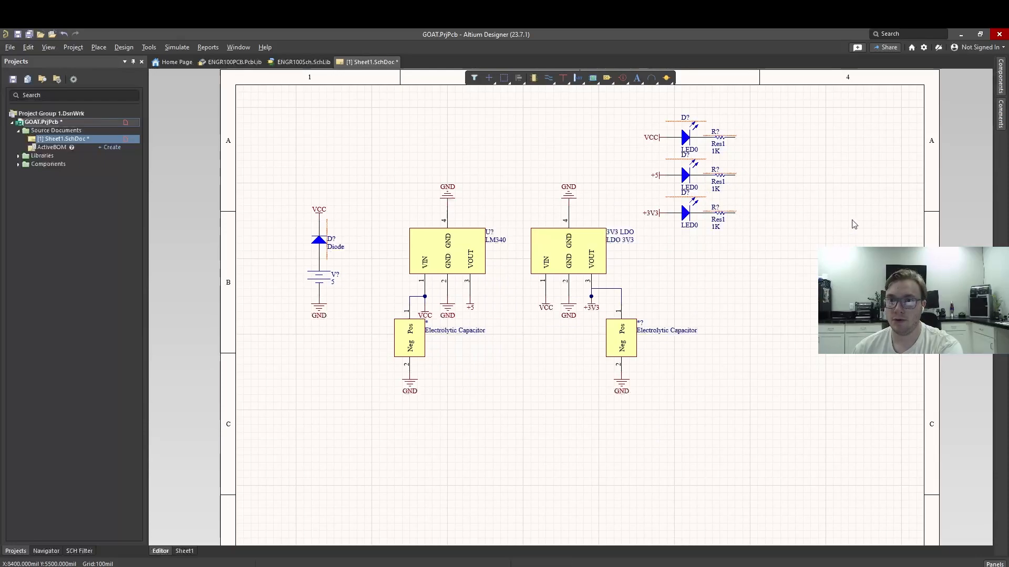
- Attach a GND power port, rotated to face away from the resistor, to the free end of each of the three LED resistors
left_click(557, 79)
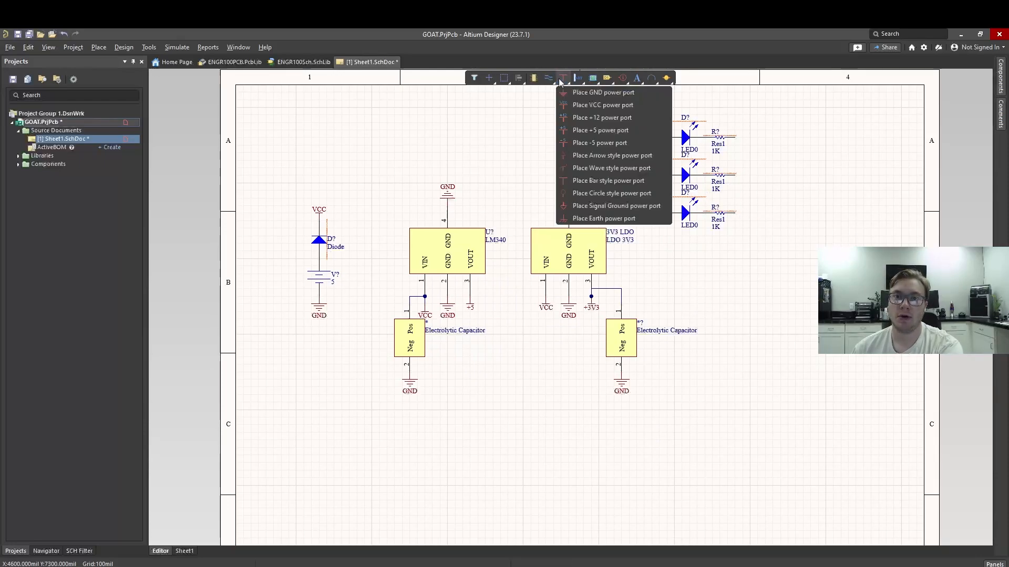
left_click(588, 91)
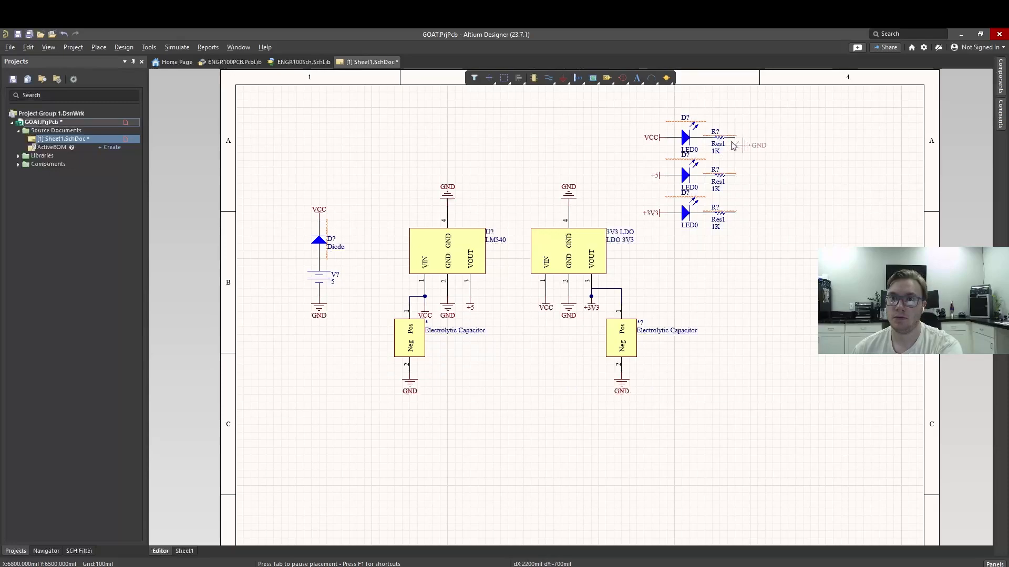
key("space")
left_click(735, 137)
left_click(736, 175)
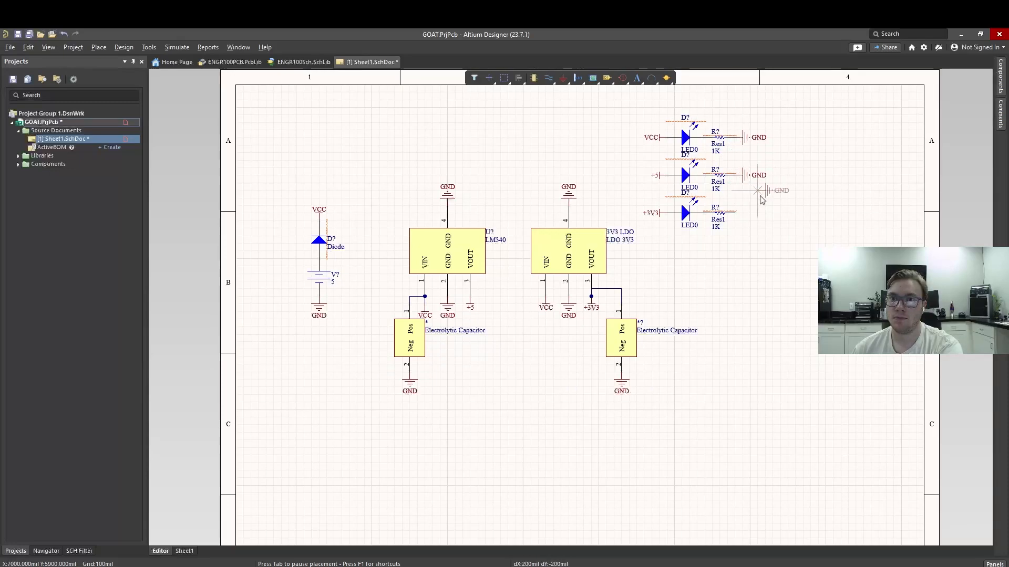
left_click(736, 213)
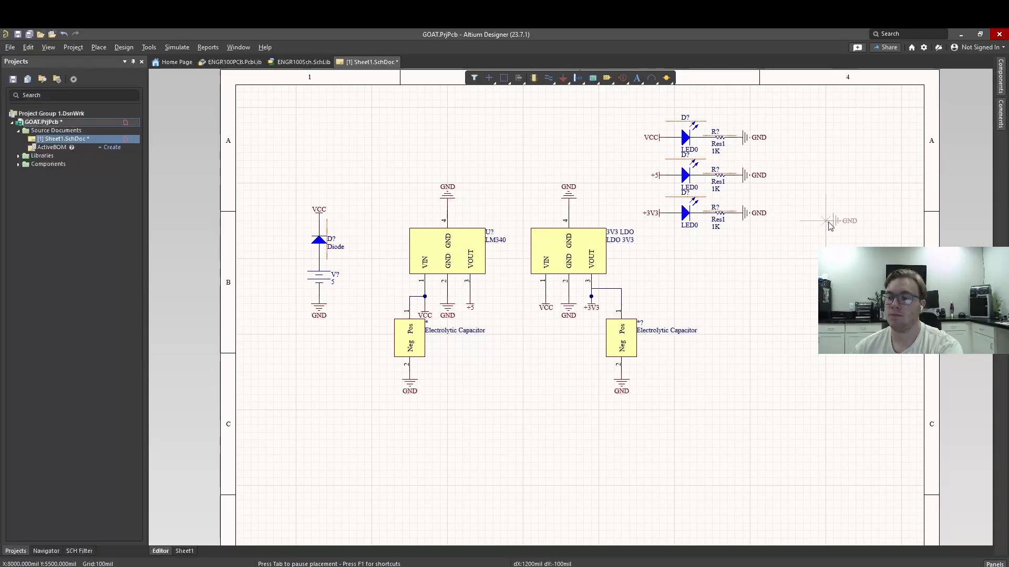
key("Escape")
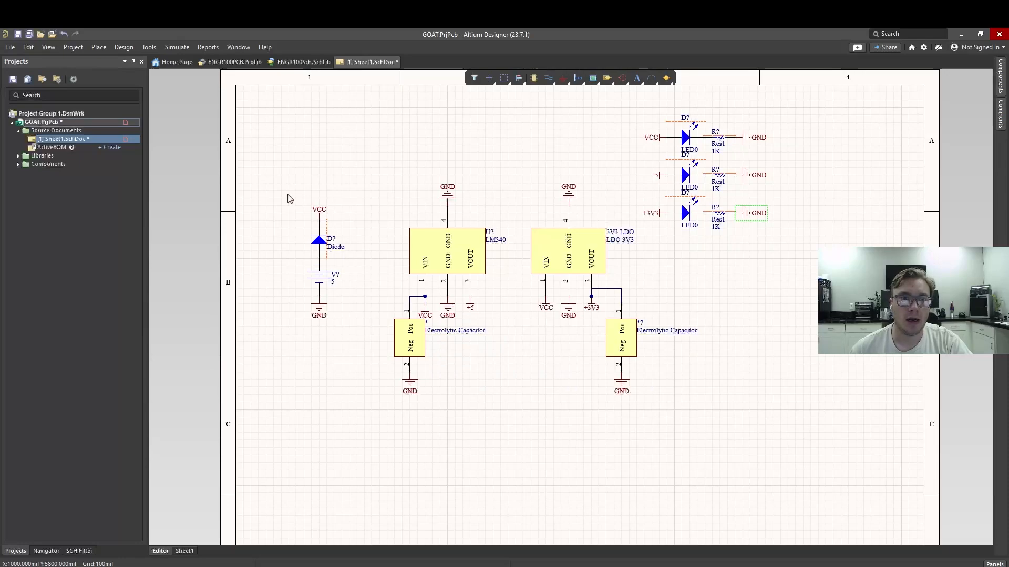
- Move the diode with its VCC port up from the battery and cut the wire bridging the gap between them
mouse_move(288, 198)
left_mouse_down()
mouse_move(365, 265)
mouse_move(321, 223)
mouse_move(321, 191)
left_mouse_up()
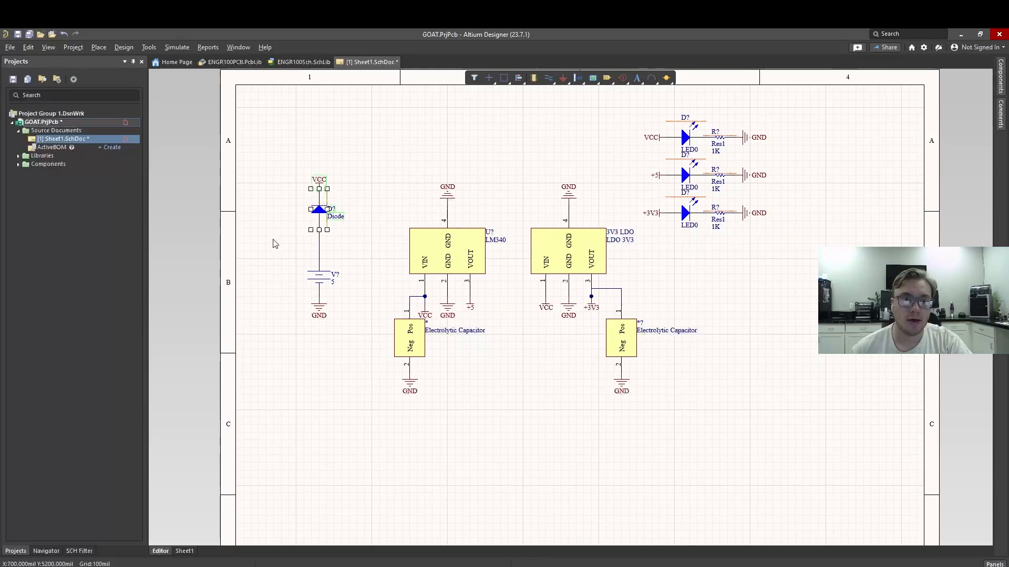
left_click(318, 242)
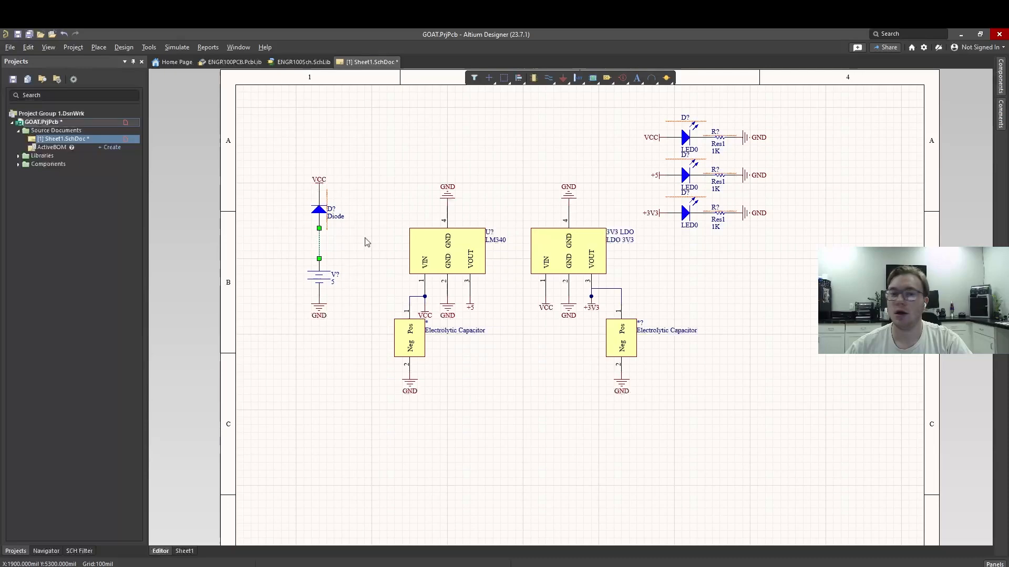
right_click(320, 237)
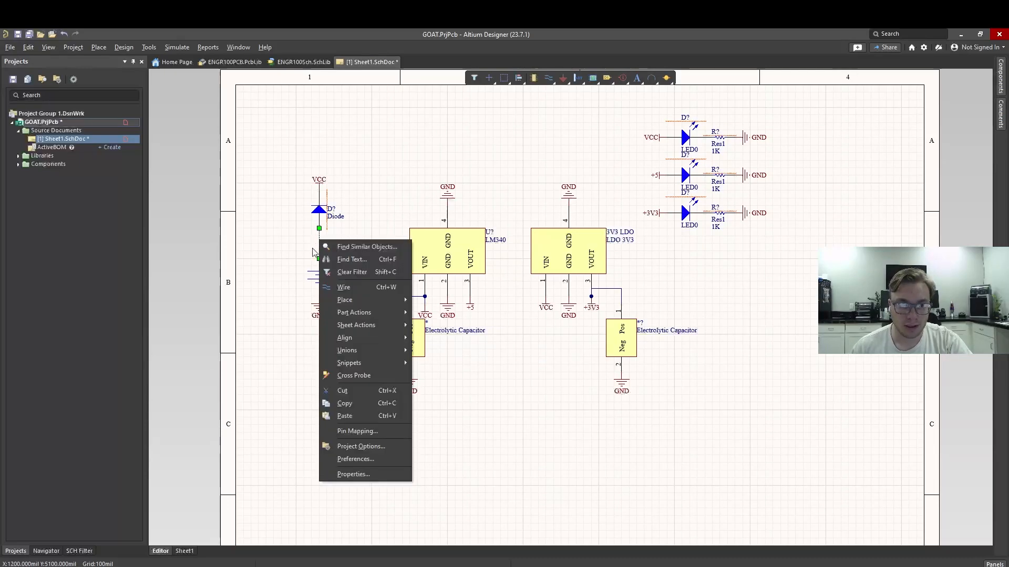
left_click(342, 391)
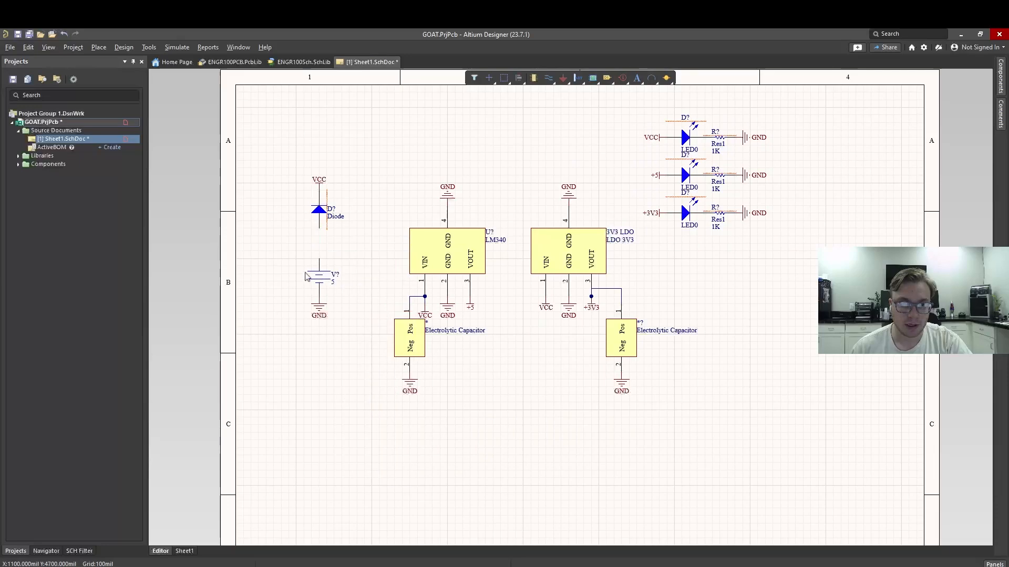
- Search the Miscellaneous Devices library for pin switch
left_click(1000, 76)
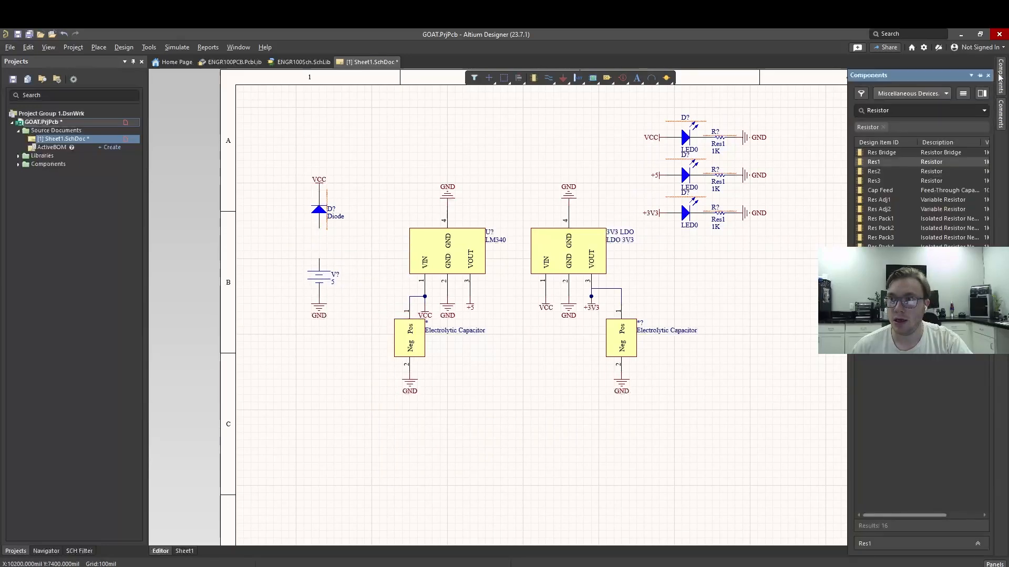
left_click(913, 109)
type("pin ")
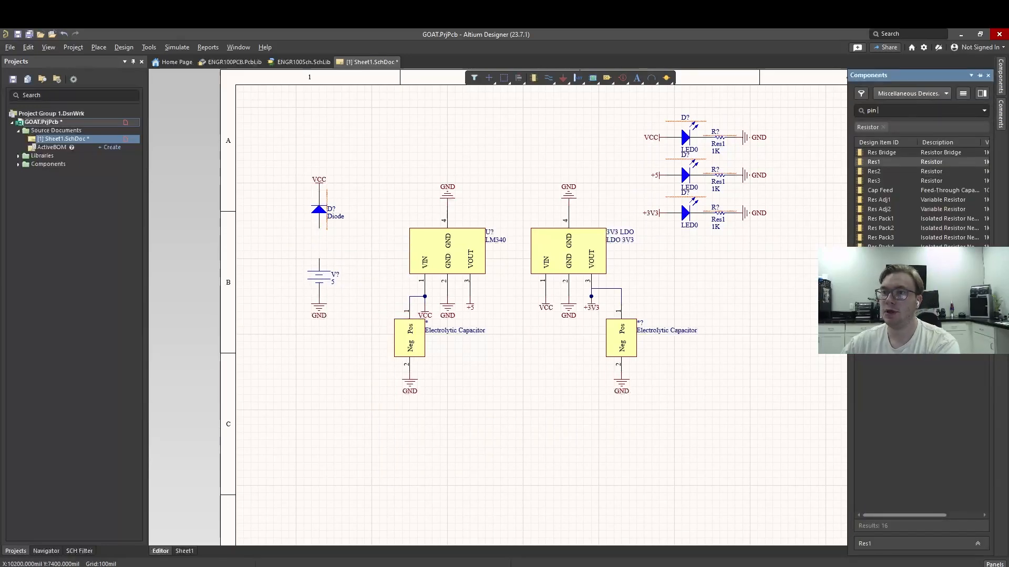
type("swir")
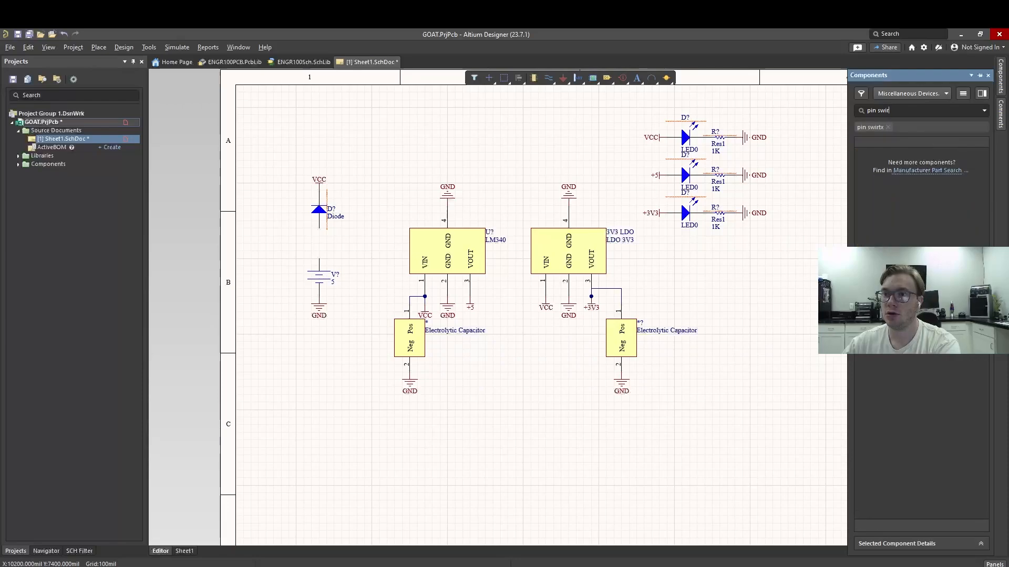
key("BackSpace")
type("tch")
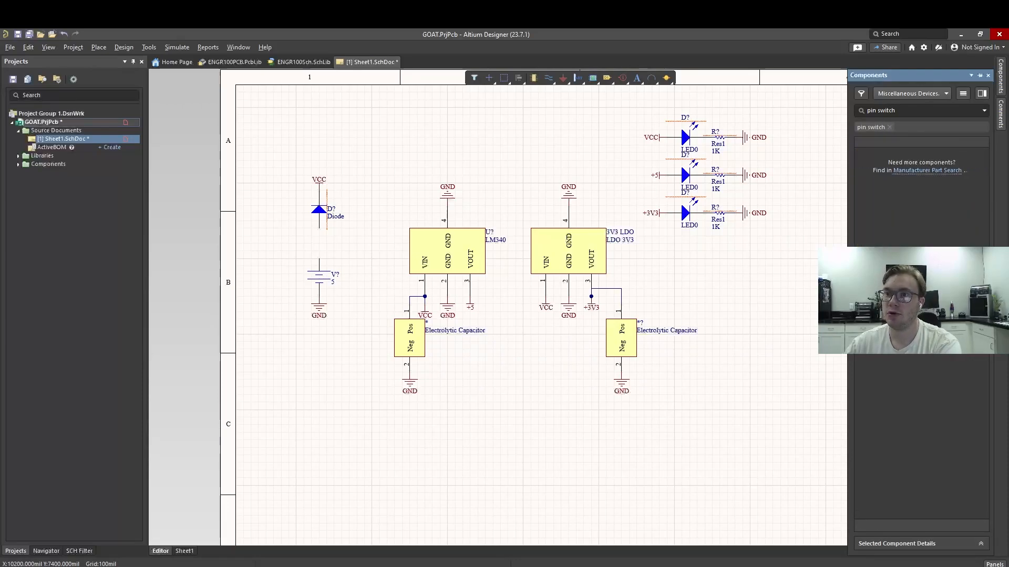
- Look through the ENGR100Sch library for a switch and search the Miscellaneous Connectors library for switch
left_click(919, 97)
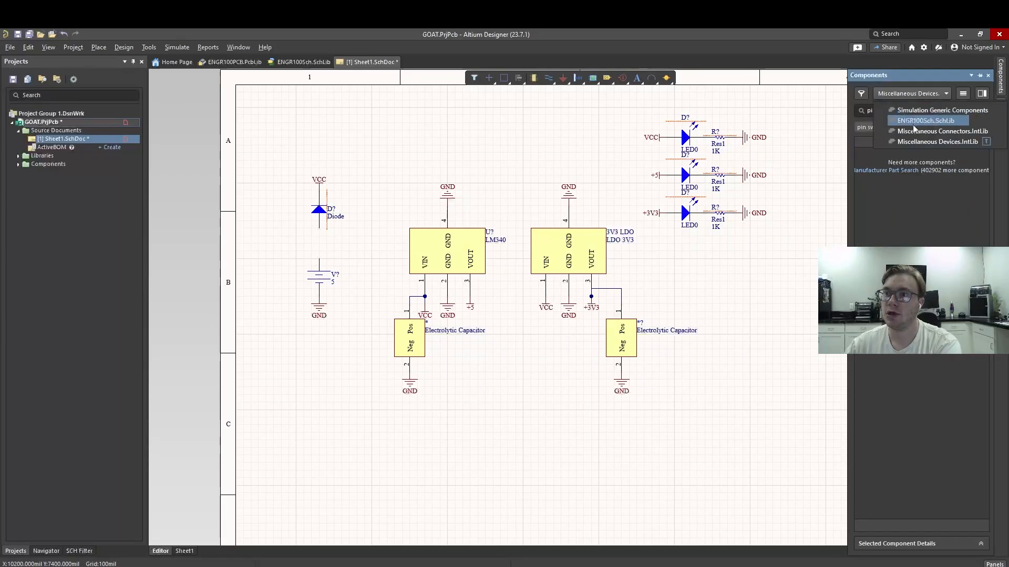
left_click(910, 122)
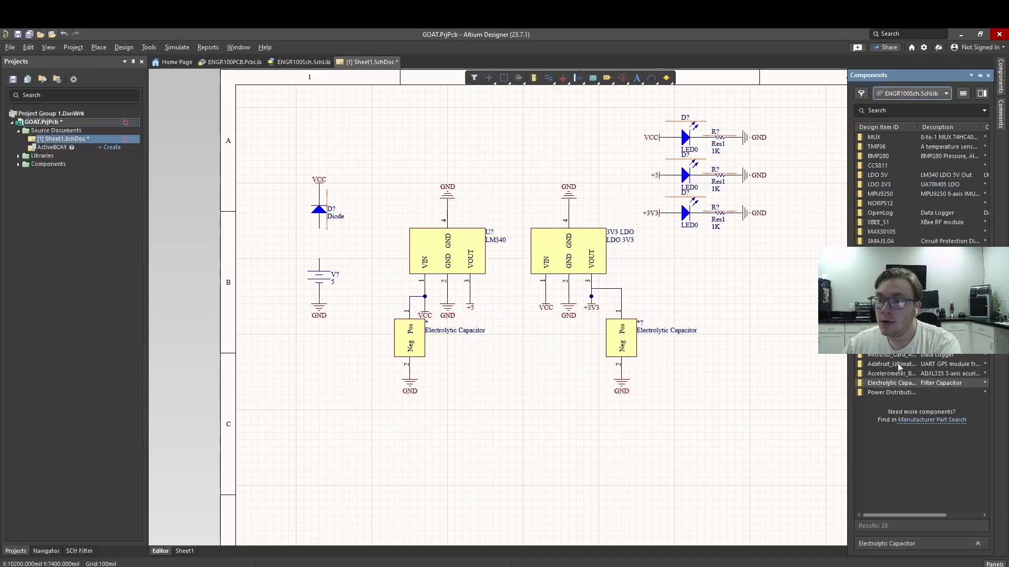
left_click(927, 95)
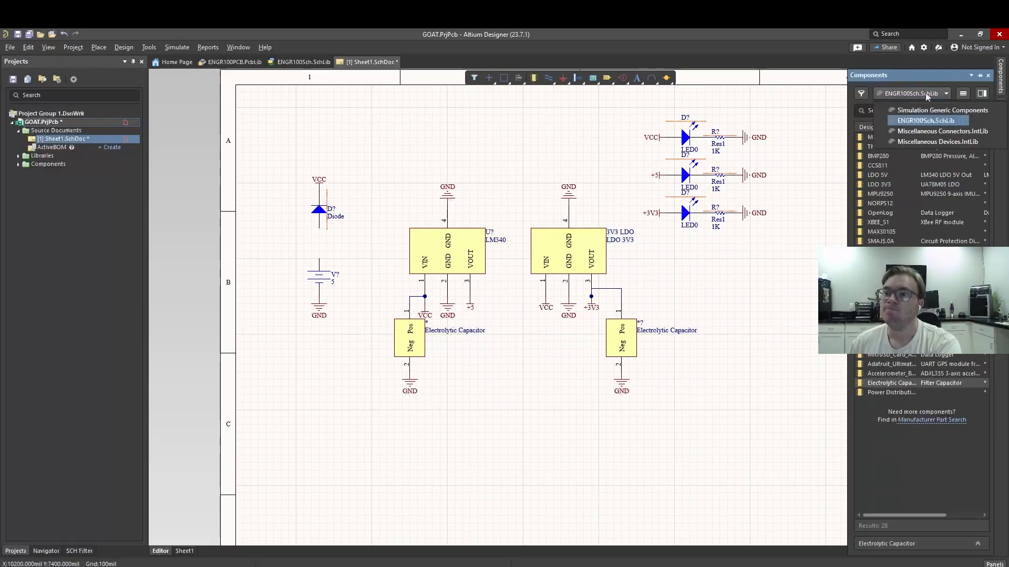
left_click(941, 132)
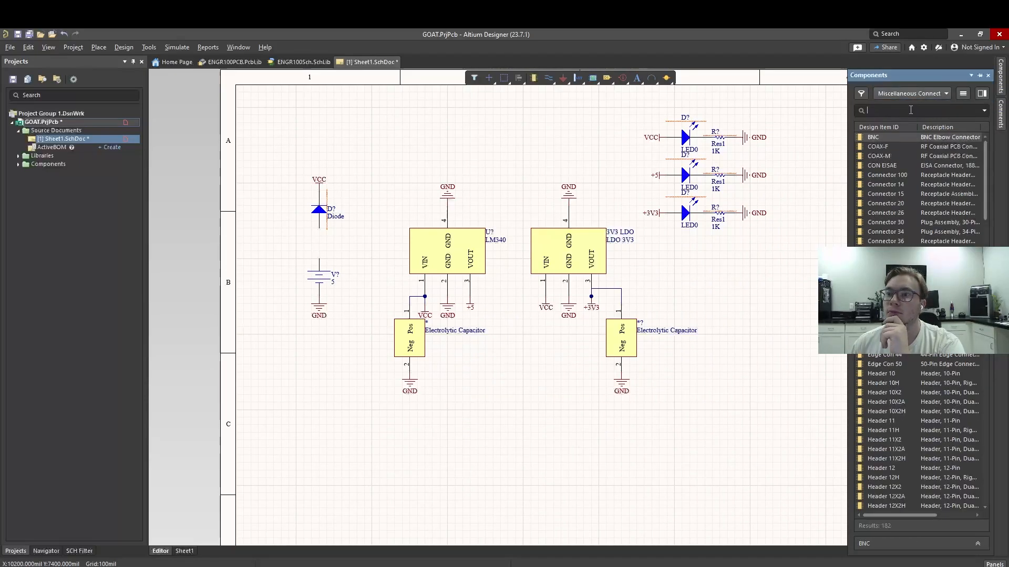
type("pin")
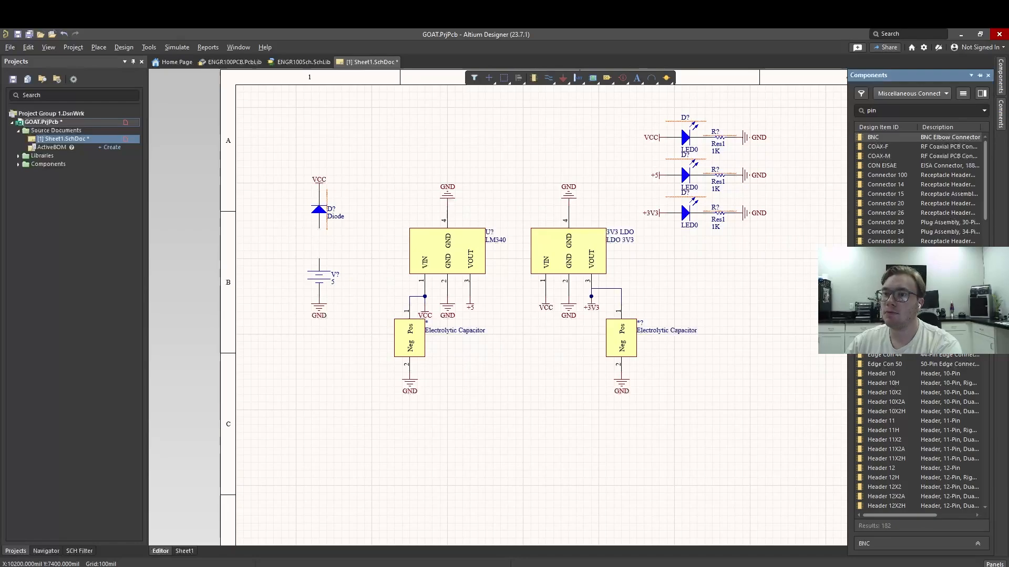
key("Return")
key("BackSpace")
type("switch")
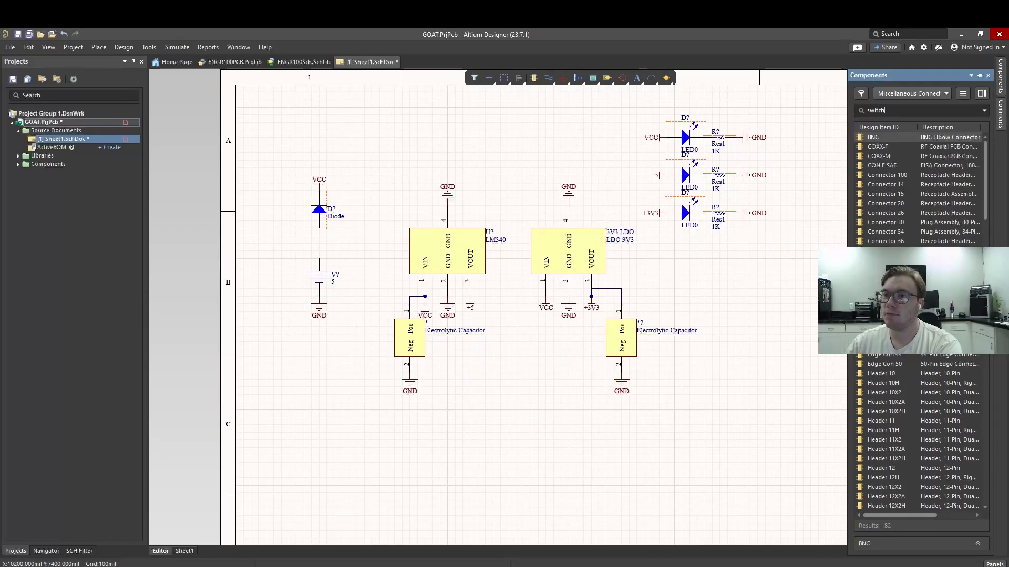
key("Return")
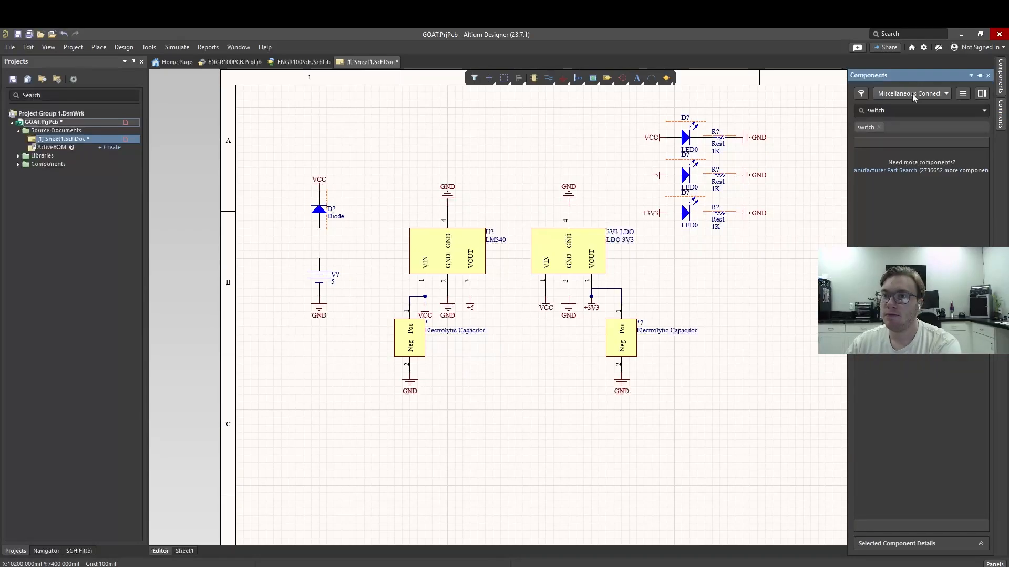
- Find switch in the Simulation Generic Components library and place an SPST SW, rotated vertical, on the battery's upper terminal
left_click(911, 94)
left_click(913, 109)
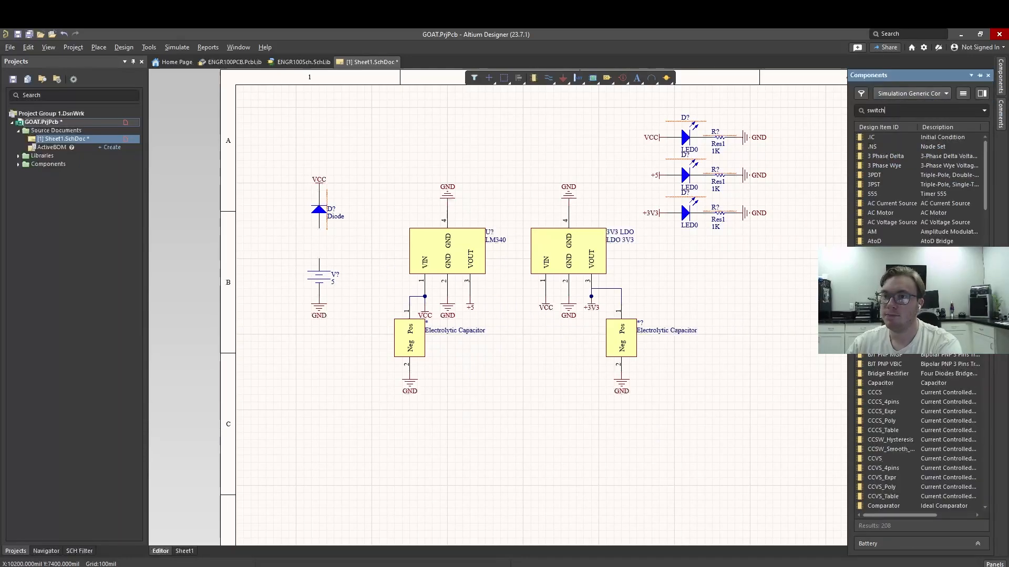
key("Return")
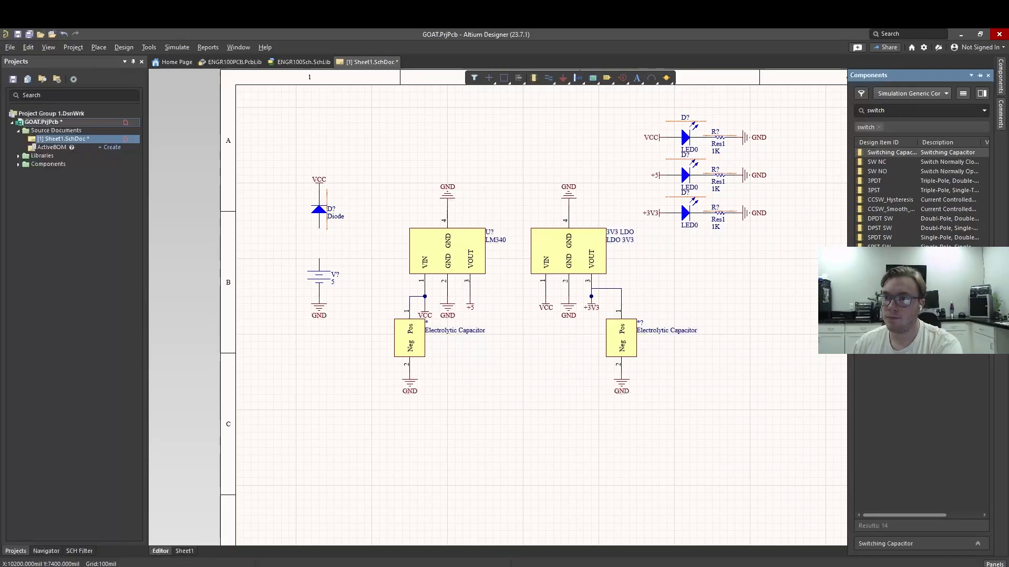
left_click(888, 245)
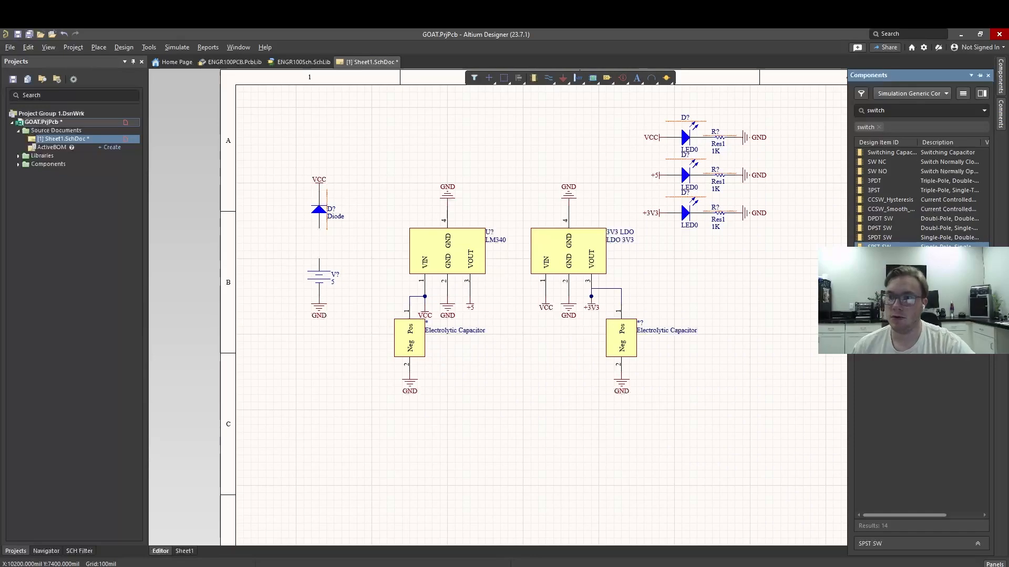
left_click_drag(887, 246, 321, 257)
key("space")
left_click(276, 234)
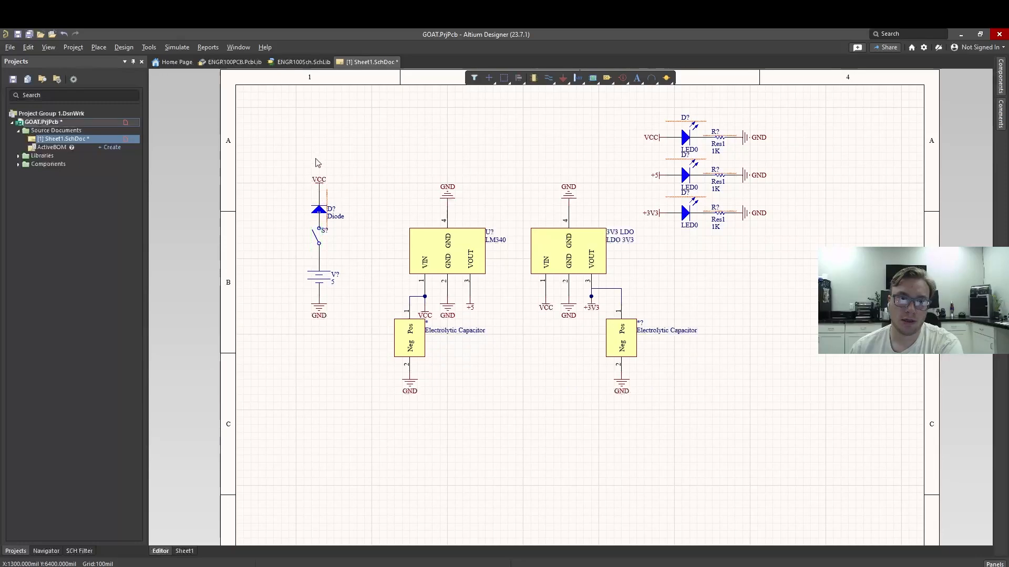
- Move the diode with its VCC port up so its lower pin meets the switch's upper terminal
left_click(319, 209)
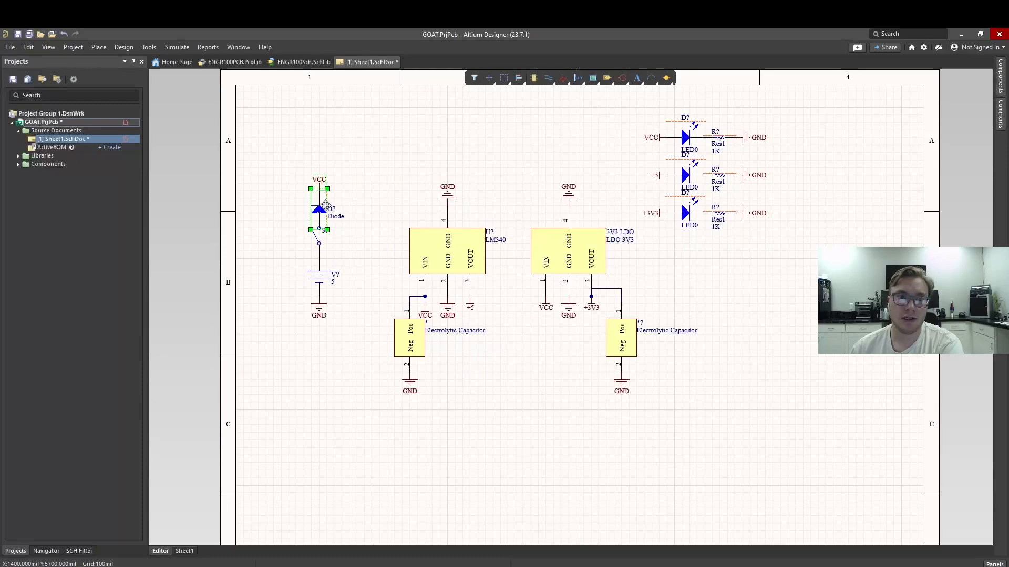
left_click_drag(322, 210, 322, 173)
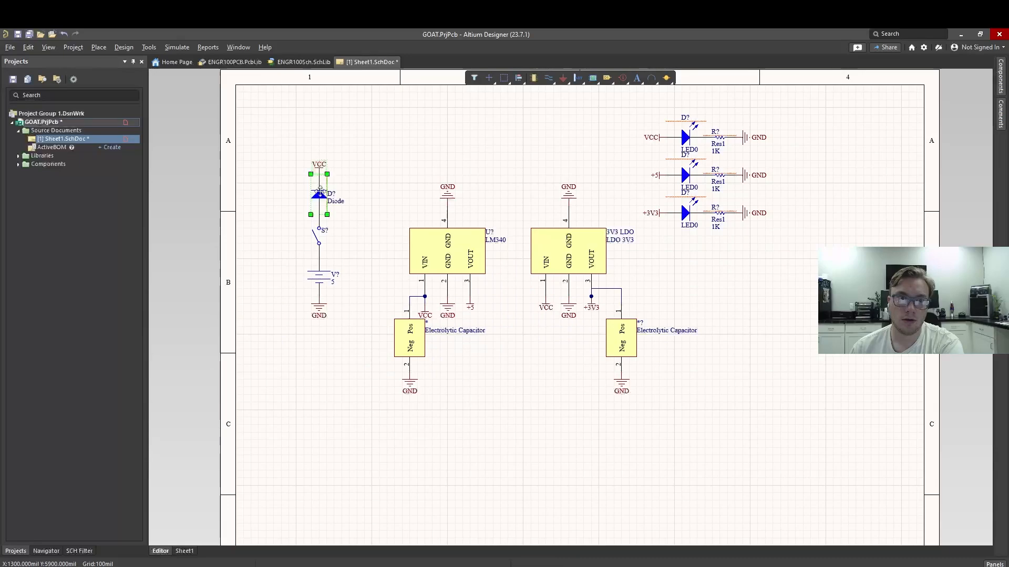
left_click(318, 234)
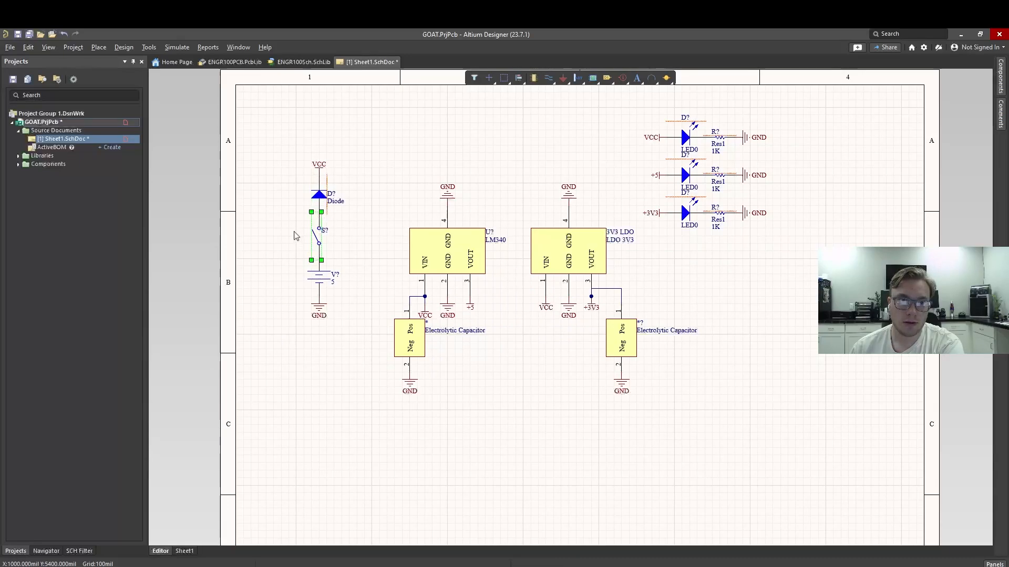
left_click(301, 229)
- Examine the general properties and pin list of the diode above the switch, and close its properties
left_click(317, 197)
double_click(317, 196)
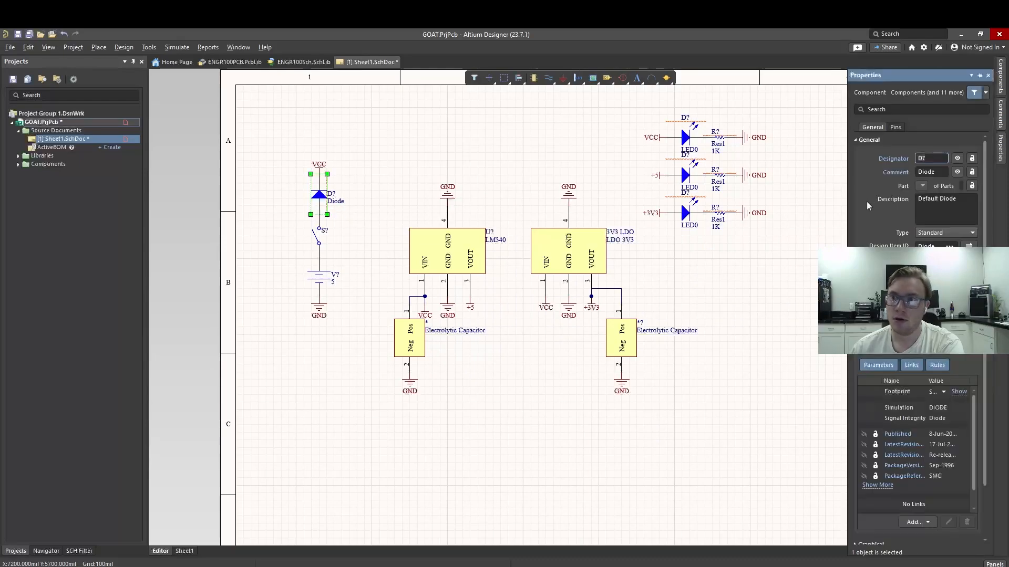
left_click(893, 126)
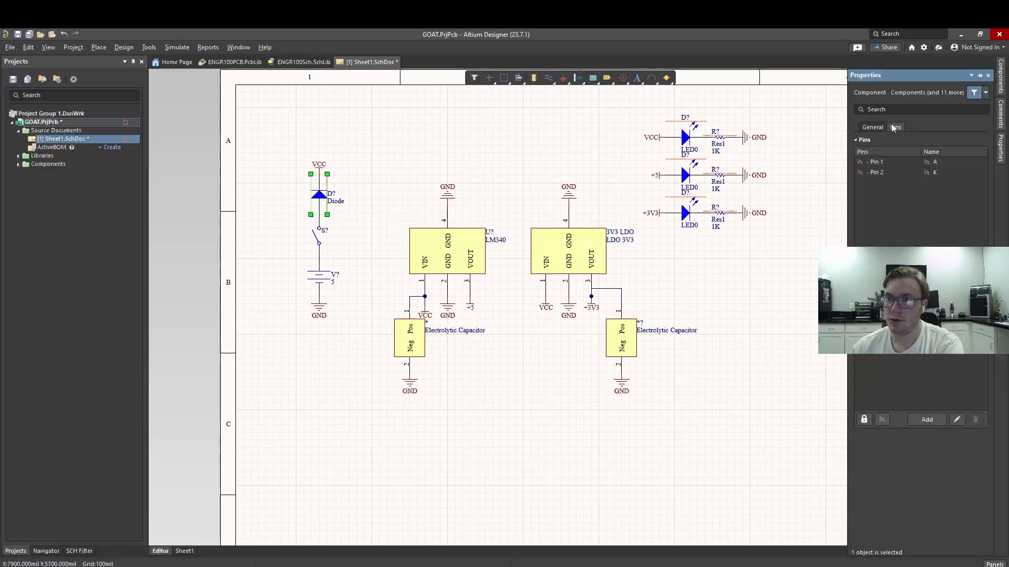
left_click(867, 127)
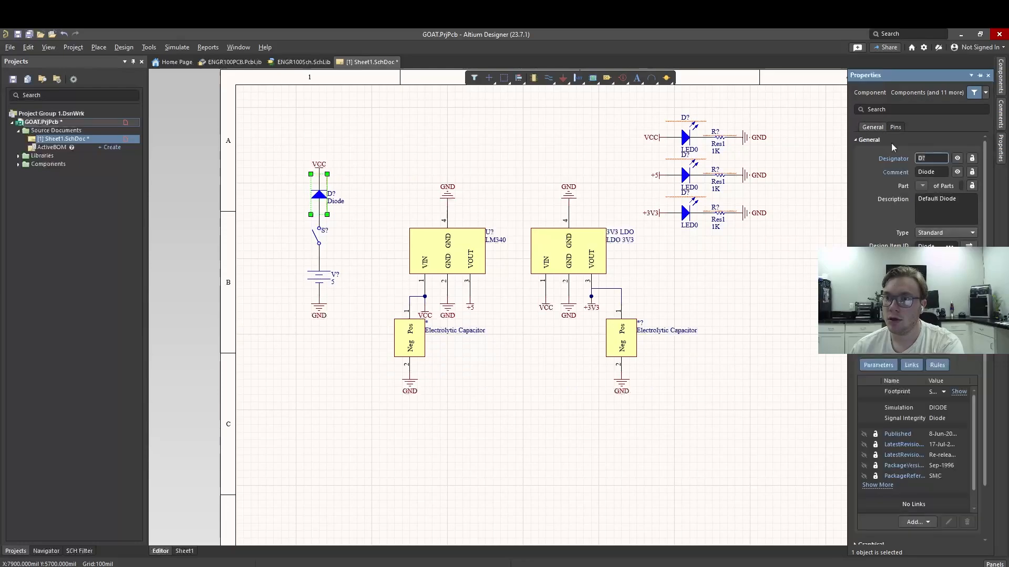
left_click(791, 375)
left_click(988, 75)
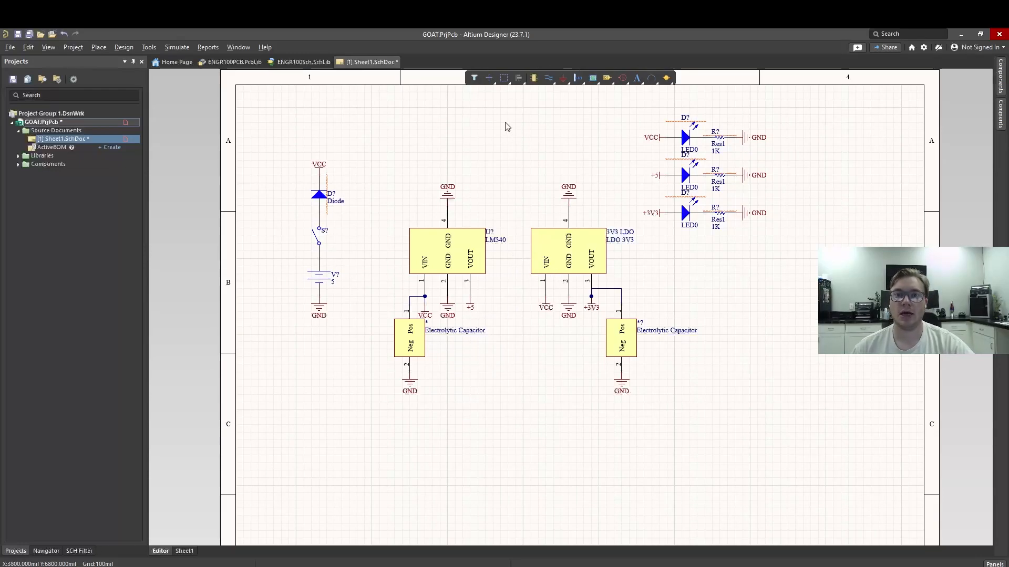
- Search the Simulation Generic Components library for MHDR
left_click(533, 78)
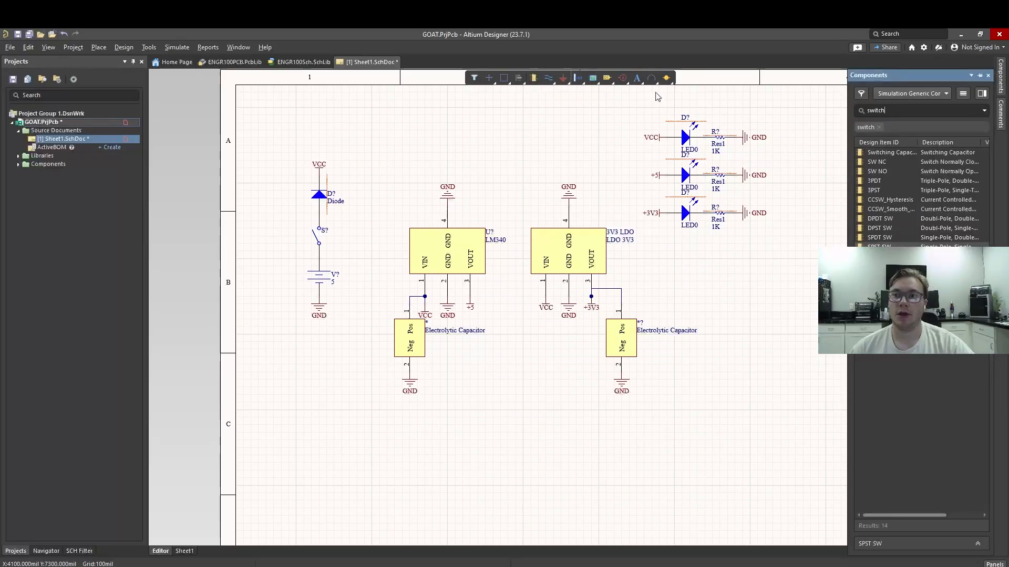
double_click(912, 111)
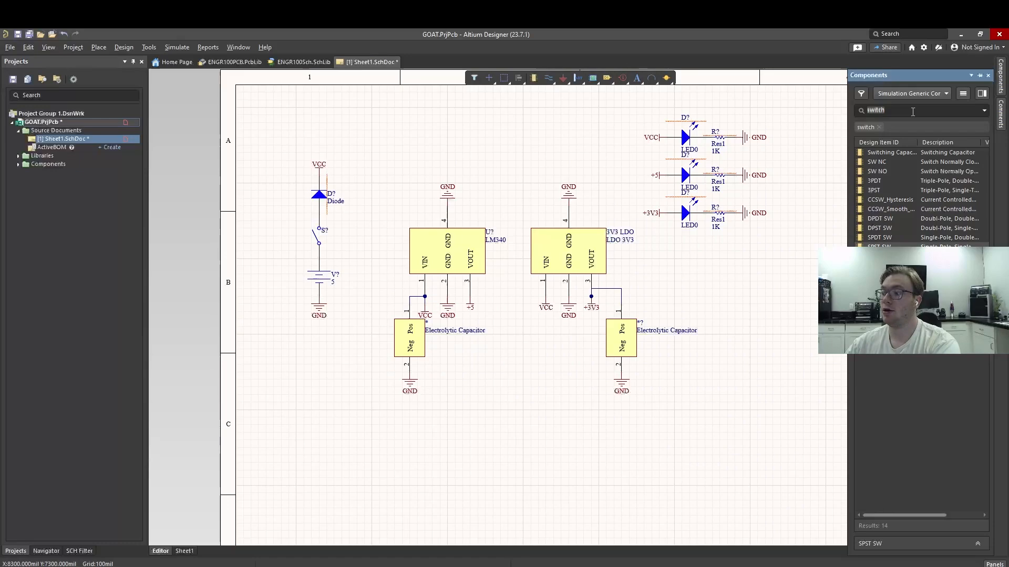
type("MHDR")
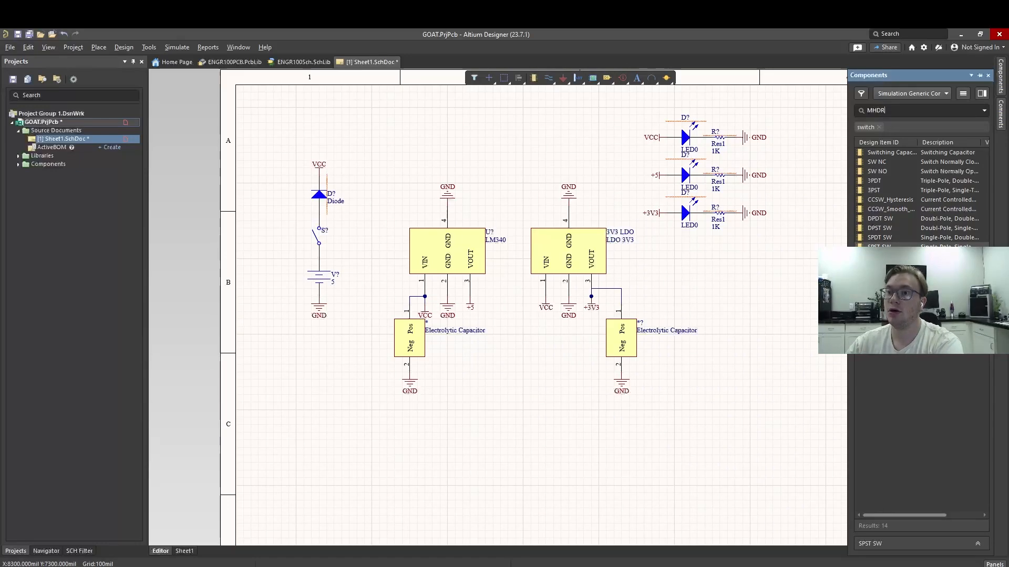
key("Return")
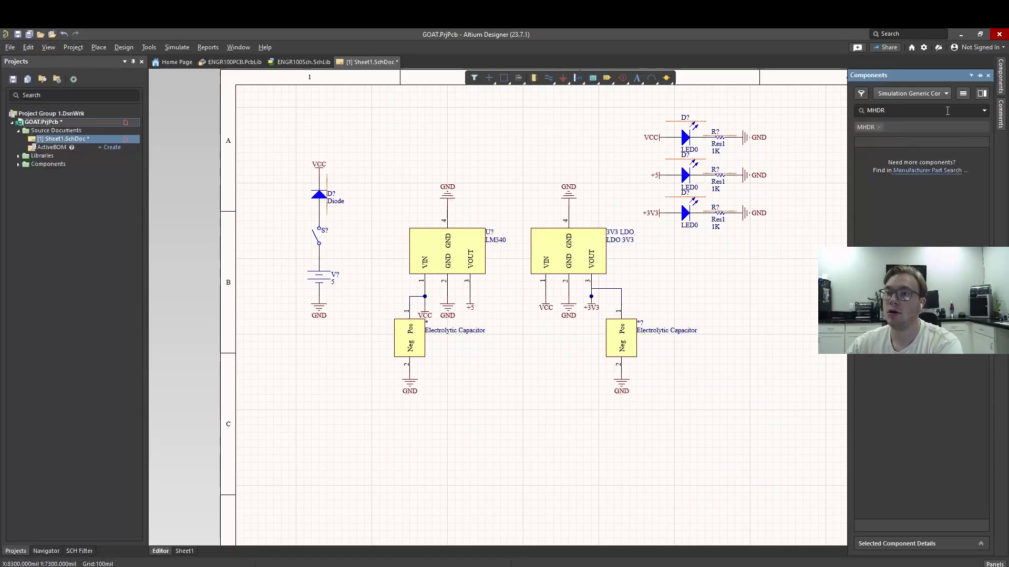
- Search the Miscellaneous Connectors library for header and look through the listed connectors
left_click(914, 92)
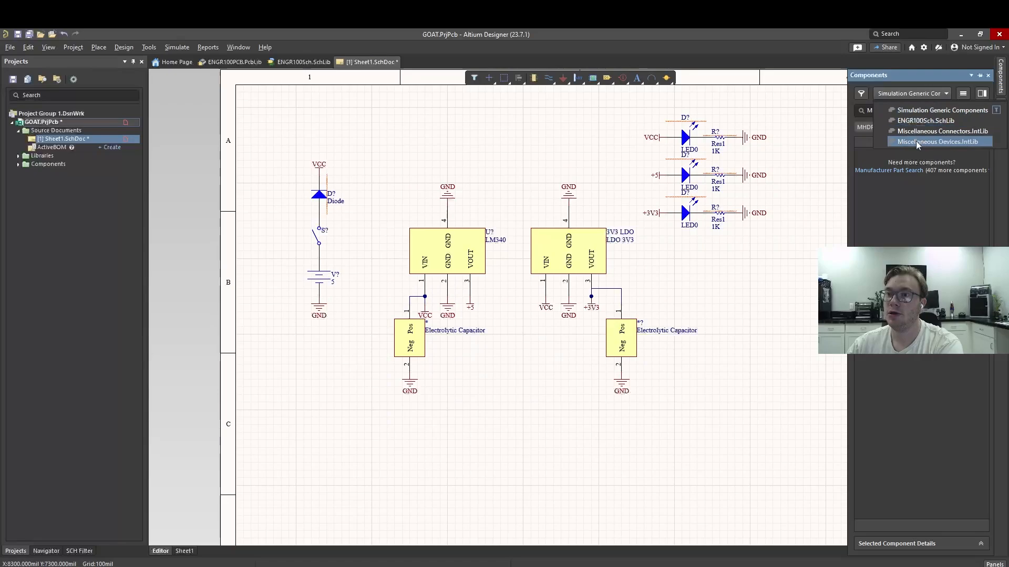
left_click(918, 131)
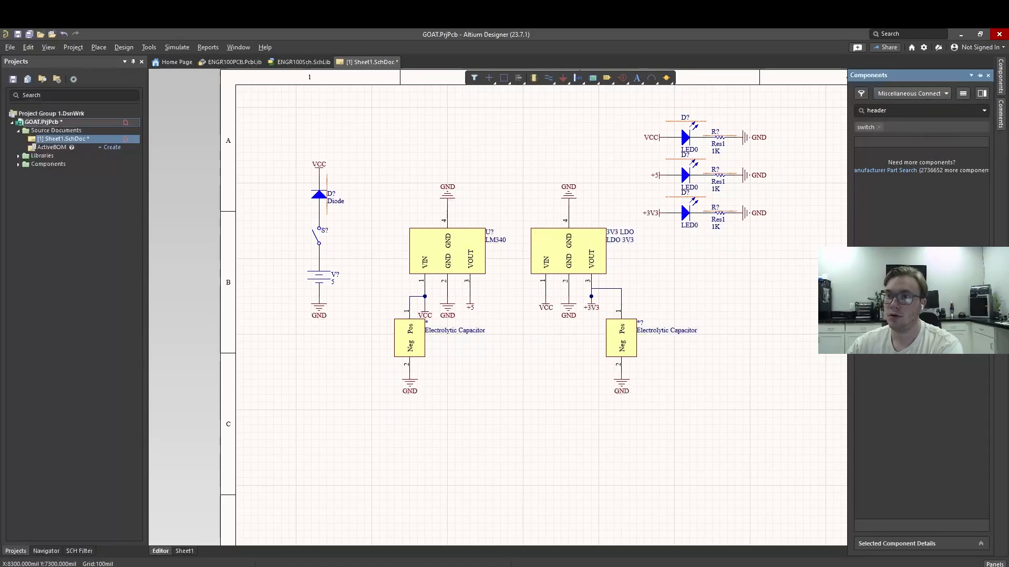
key("Return")
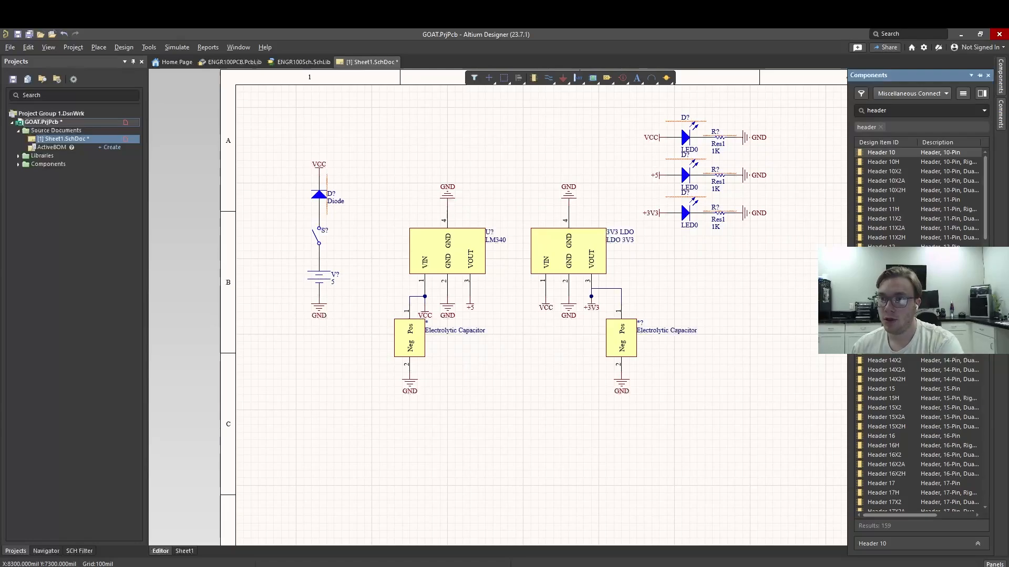
scroll(919, 200, "down", 12)
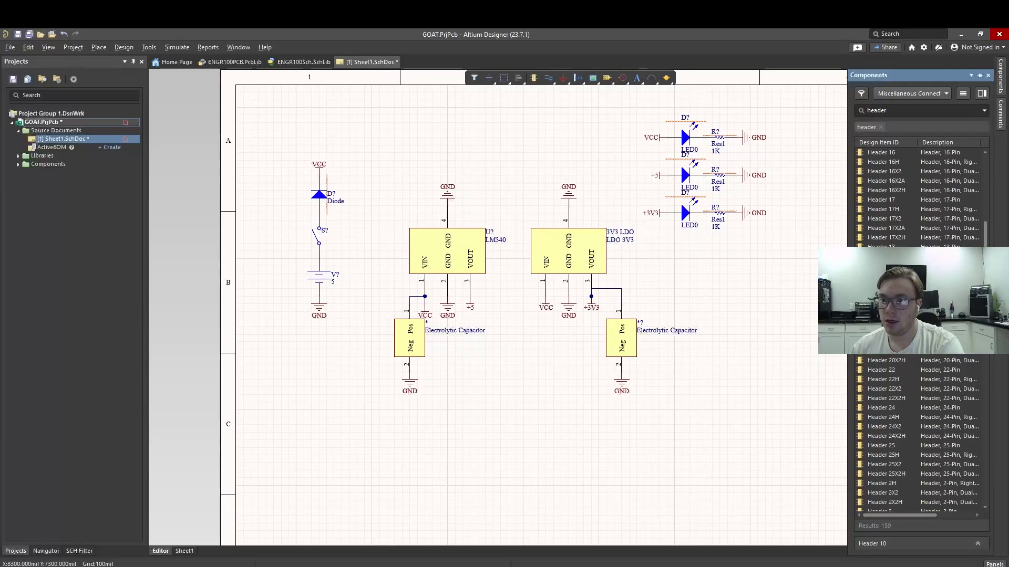
scroll(919, 199, "up", 12)
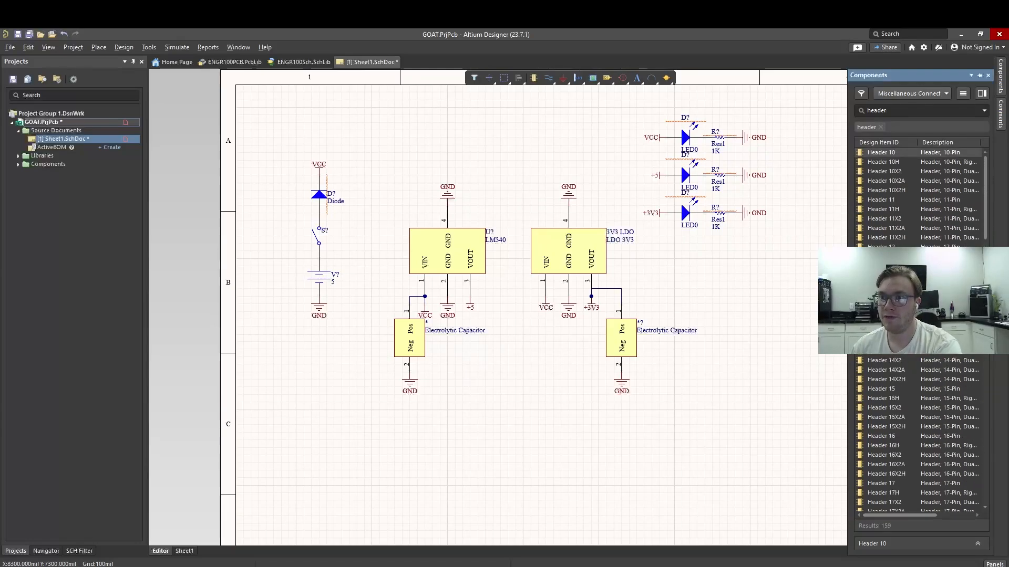
- Narrow the search to header 4 and place a Header 4 connector to the right of the 3V3 regulator's capacitor
type("1x4")
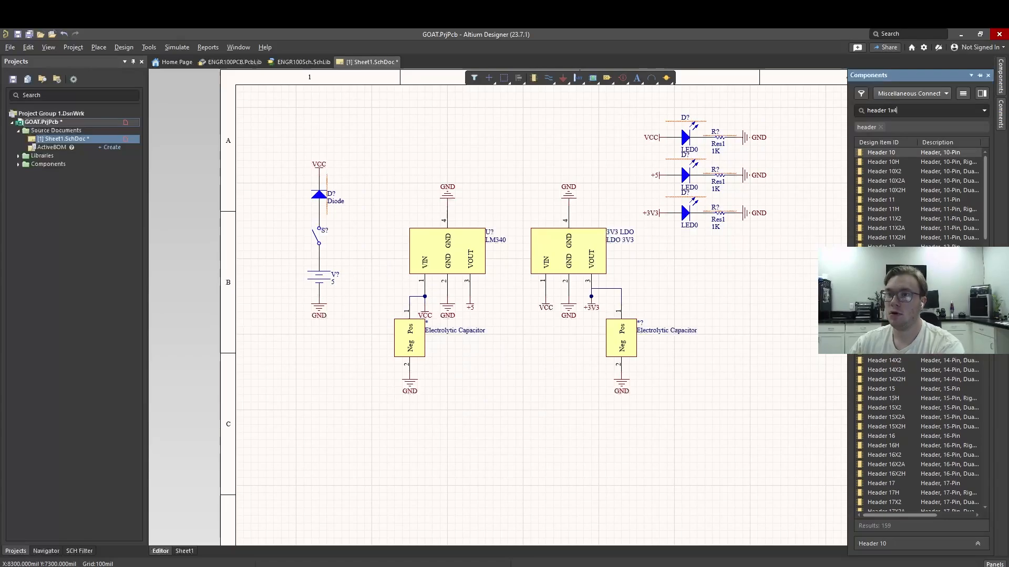
key("Return")
key("BackSpace")
key("BackSpace")
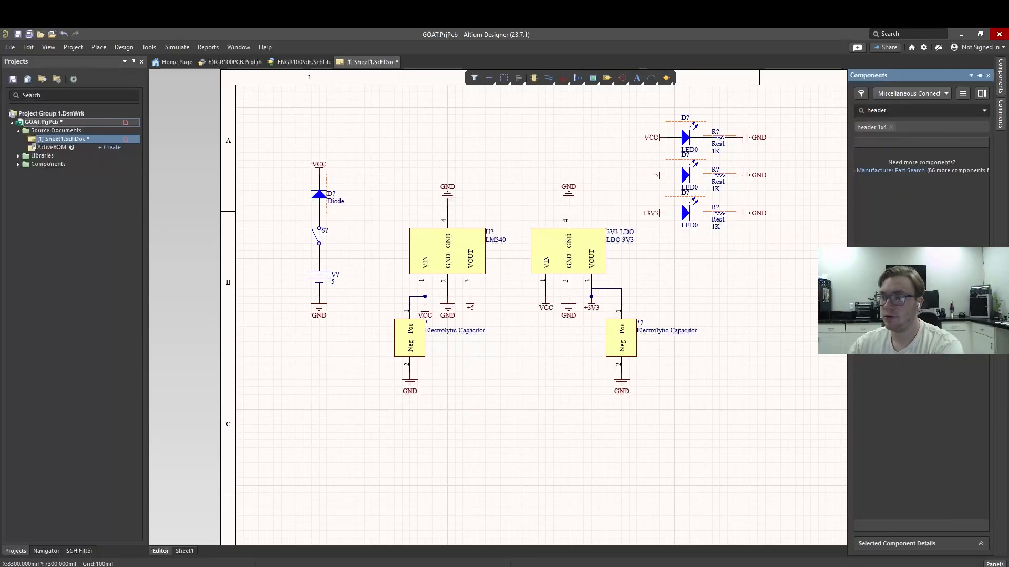
key("Return")
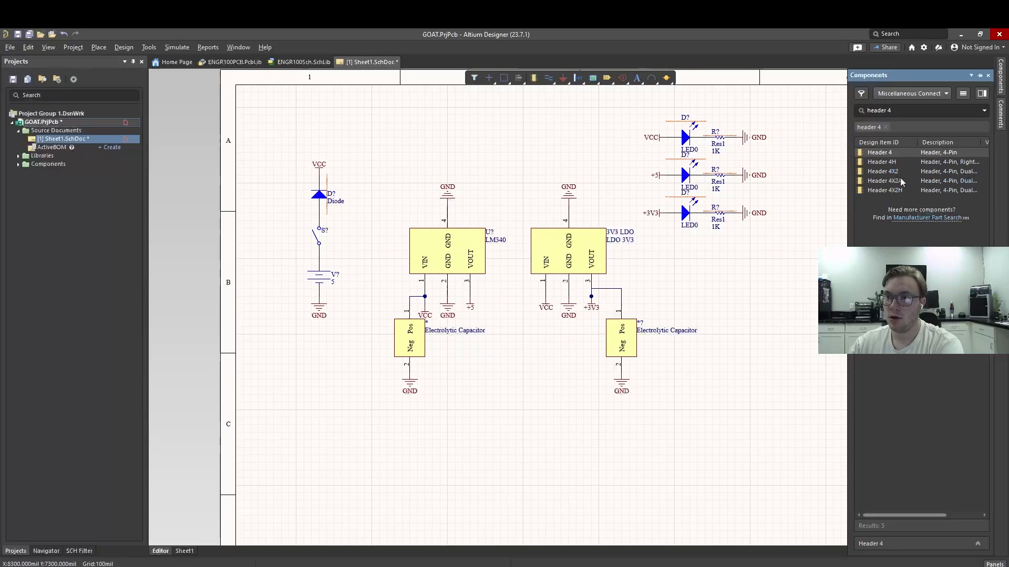
left_click(891, 152)
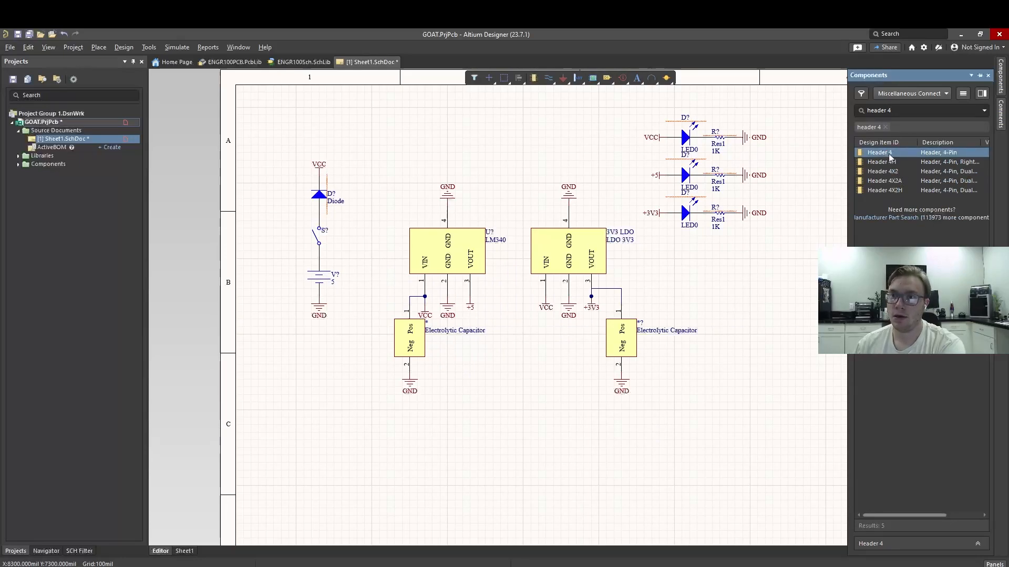
left_click_drag(891, 152, 791, 291)
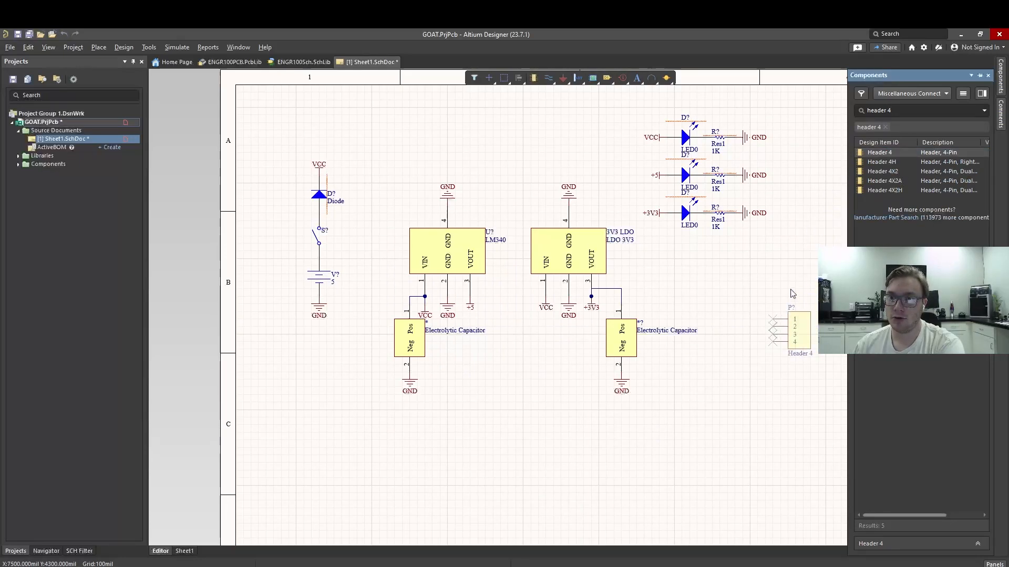
left_click(775, 377)
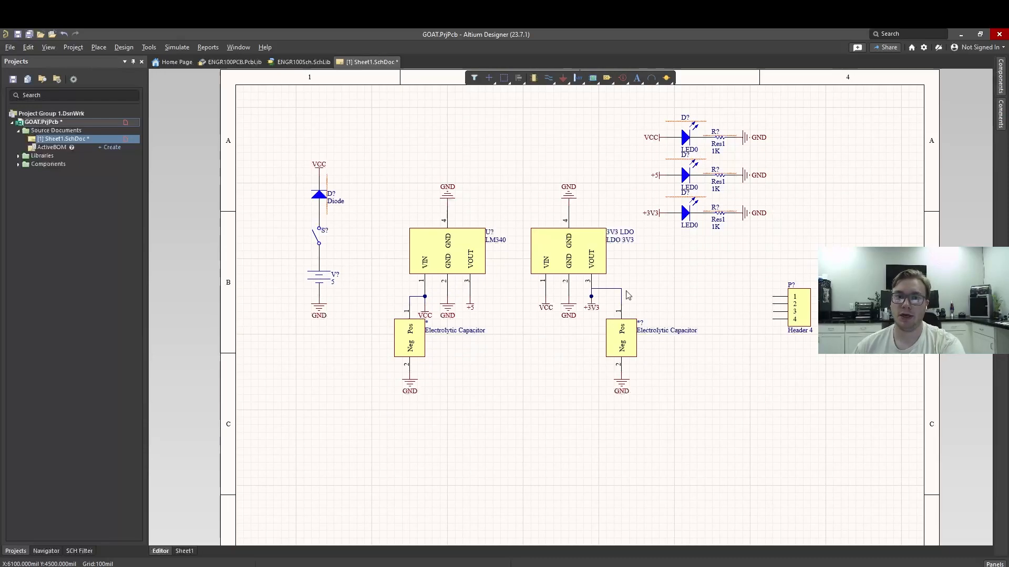
- Copy the diode above the switch and place the copy horizontally, pointing toward the header, level with the header's pin 1
left_click(317, 194)
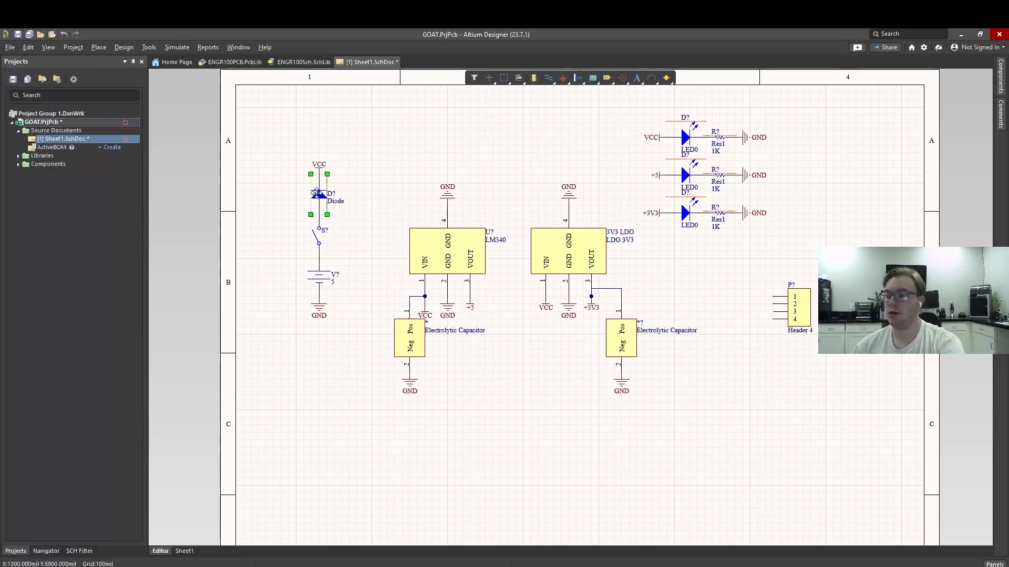
left_click(732, 292)
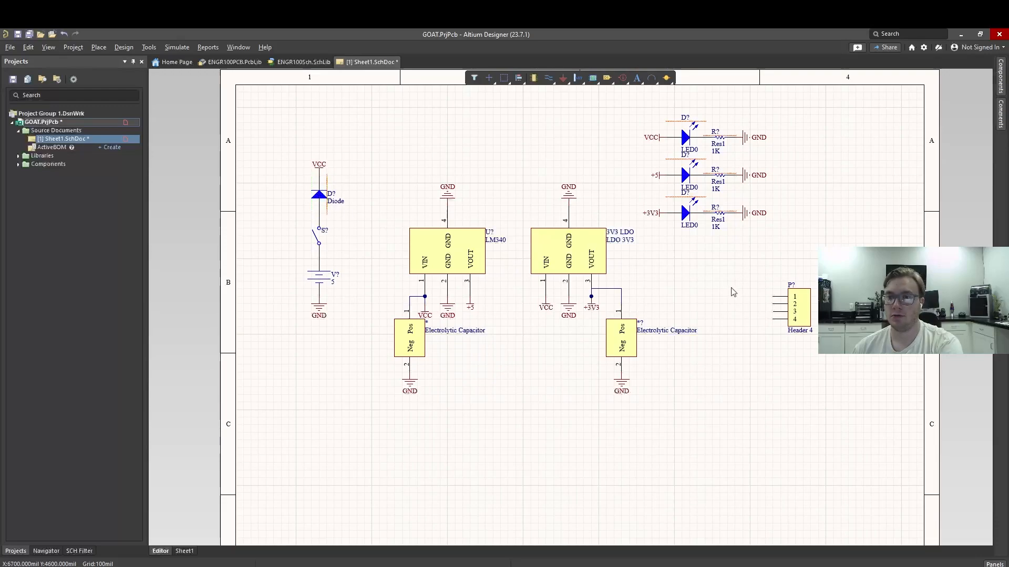
key("ctrl+v")
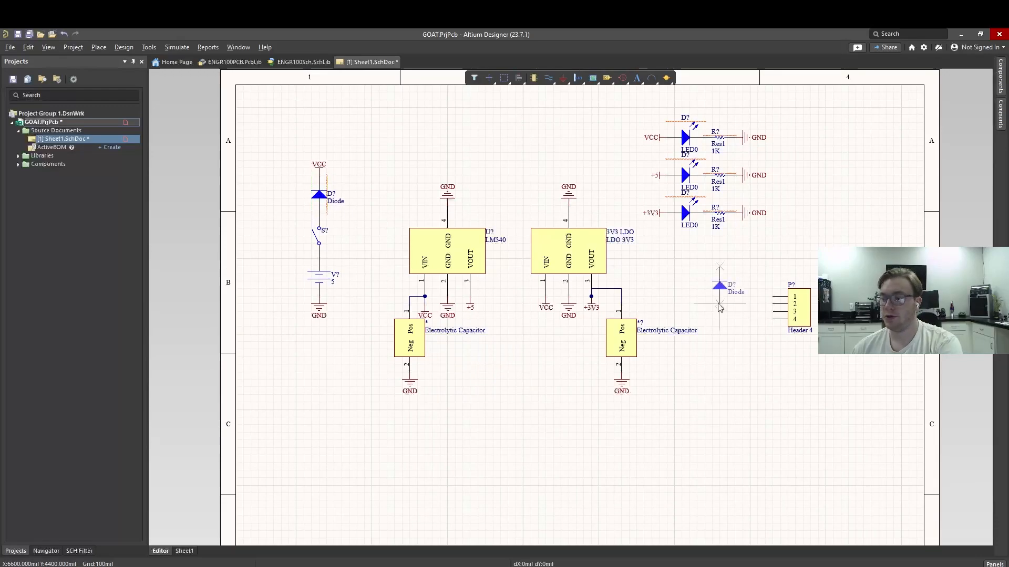
key("space")
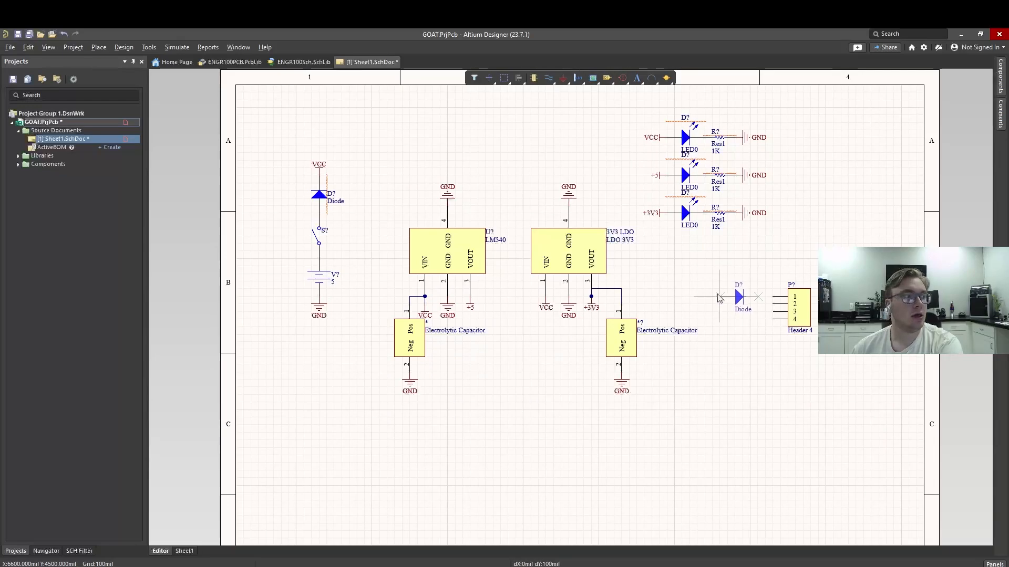
left_click(719, 298)
key("Escape")
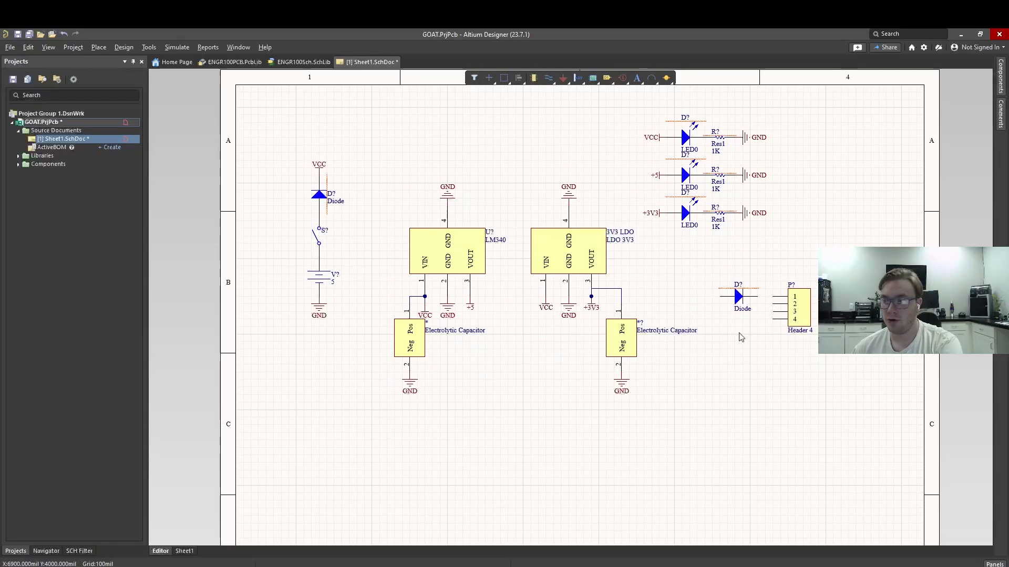
- Paste a second diode directly below the new one, rotated horizontally so it also points toward the header
key("ctrl+v")
key("space")
key("space")
key("space")
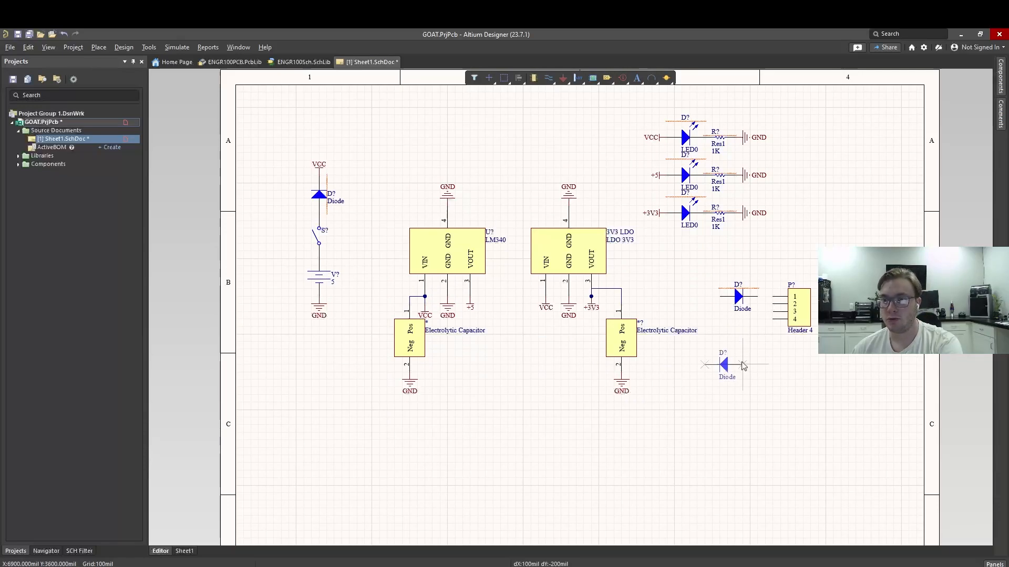
left_click(723, 332)
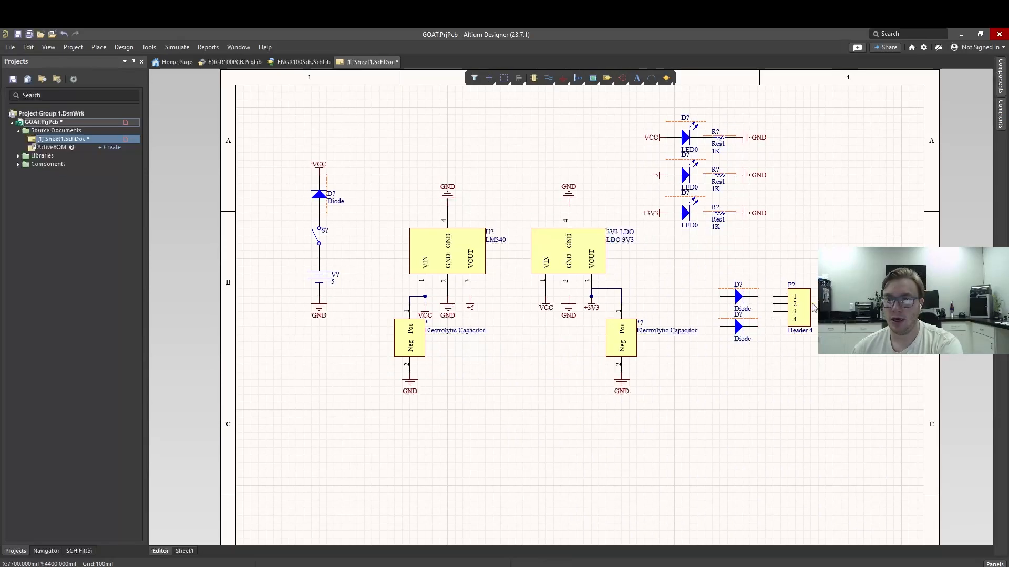
- Move the 4-pin header farther right from the two diodes and place a GND power port below its pin ends
left_click_drag(806, 304, 811, 303)
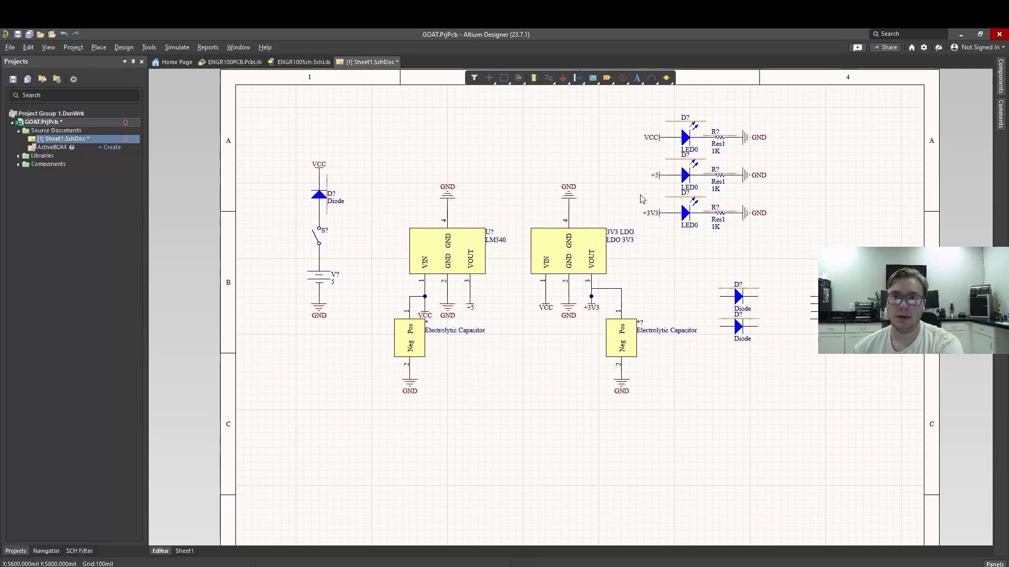
left_click(562, 78)
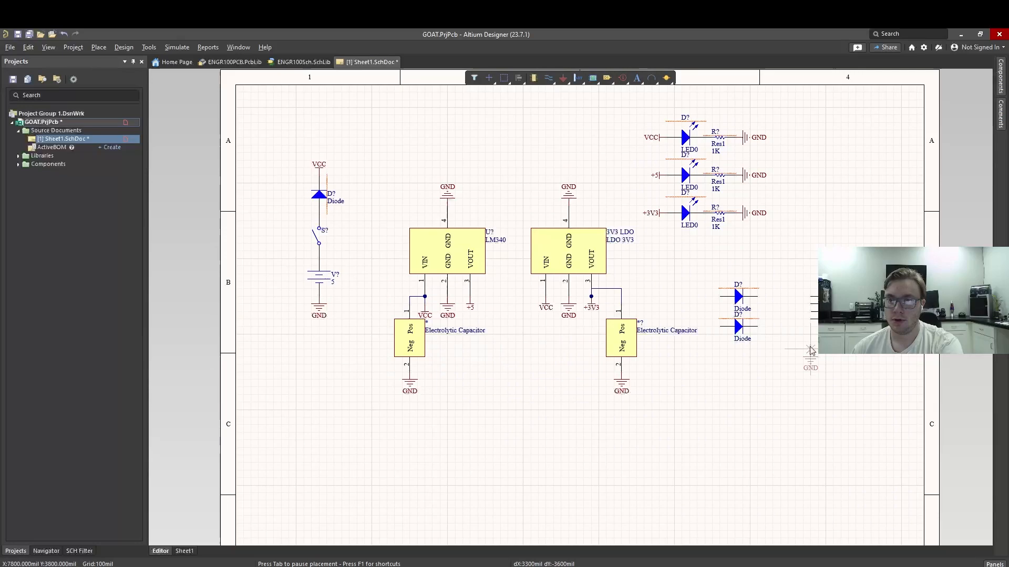
left_click(811, 351)
key("Escape")
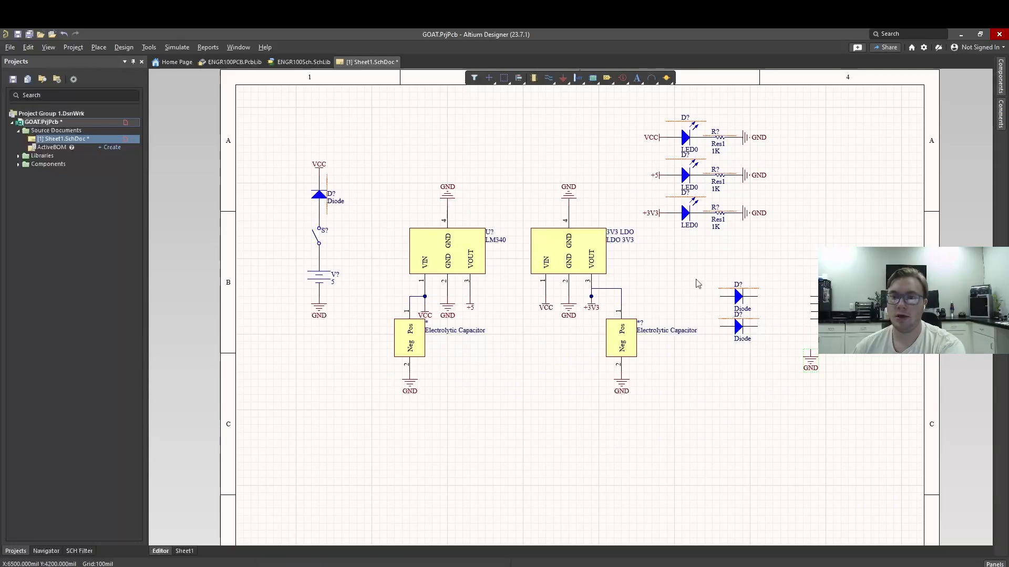
- Place a VCC power port, rotated to point down, just left of the header's GND port
right_click(564, 79)
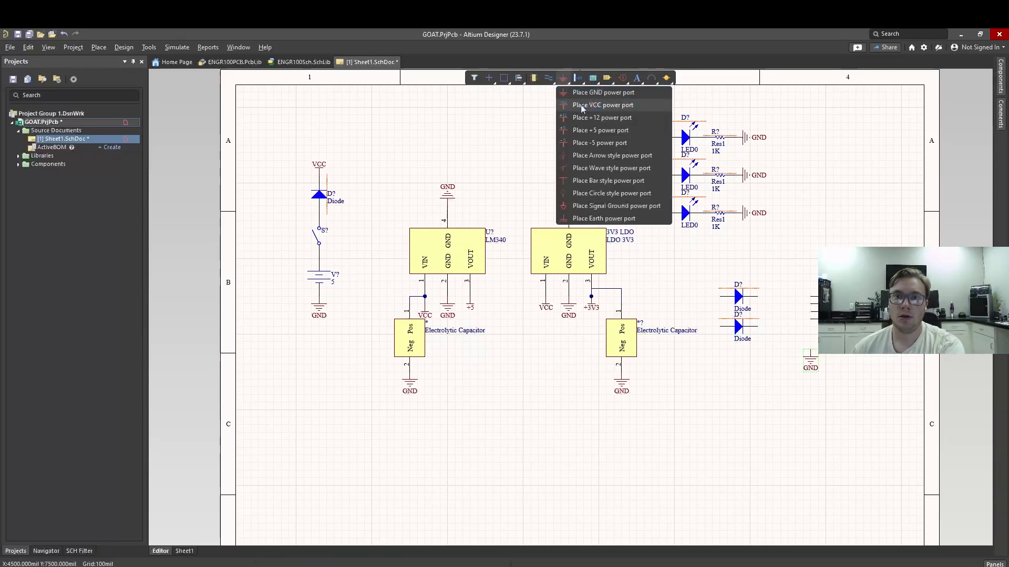
left_click(581, 103)
key("space")
key("space")
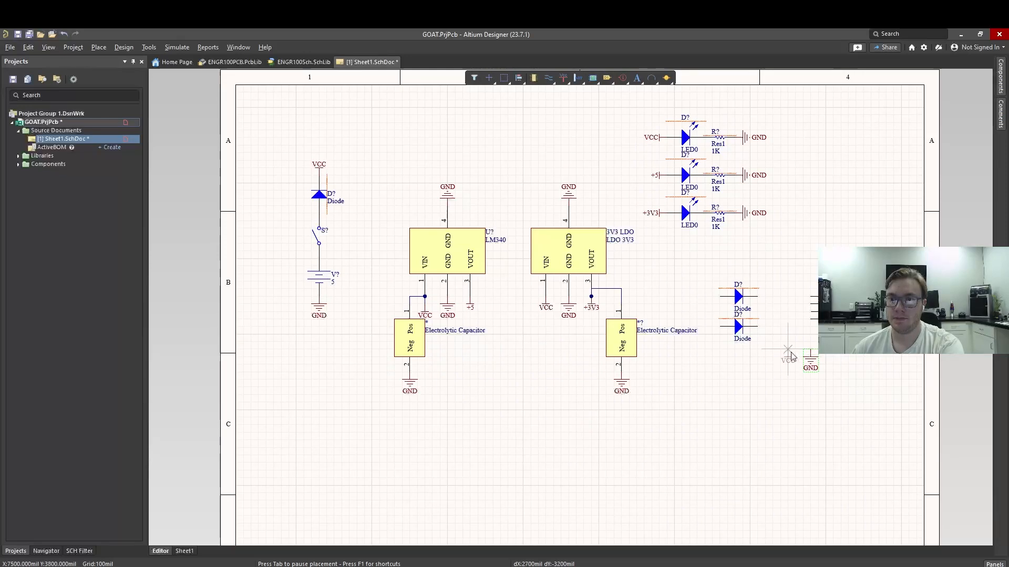
left_click(788, 358)
key("Escape")
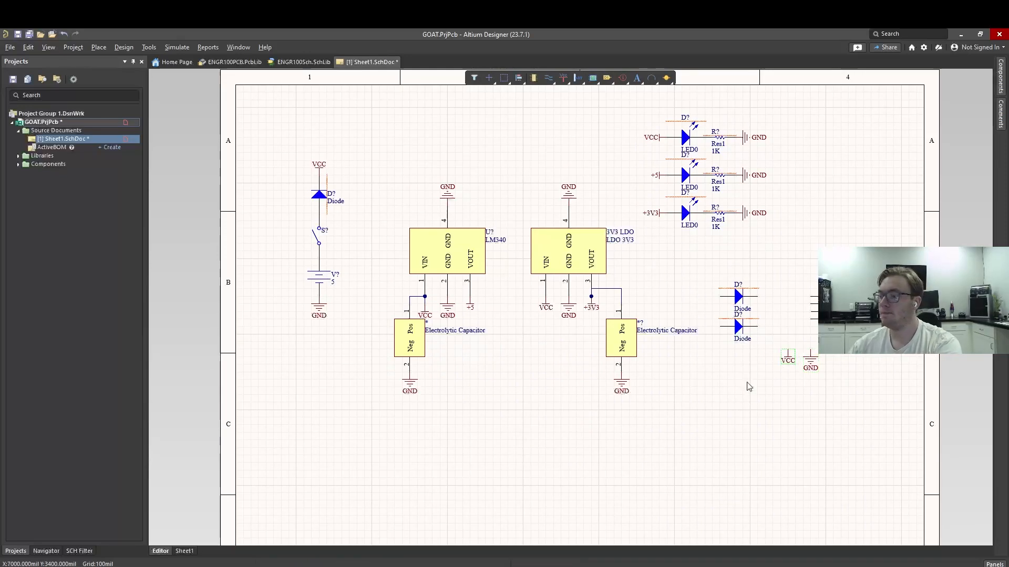
- Wire the VCC port to the header's pin 3 and the GND port to its pin 4
key("p")
key("w")
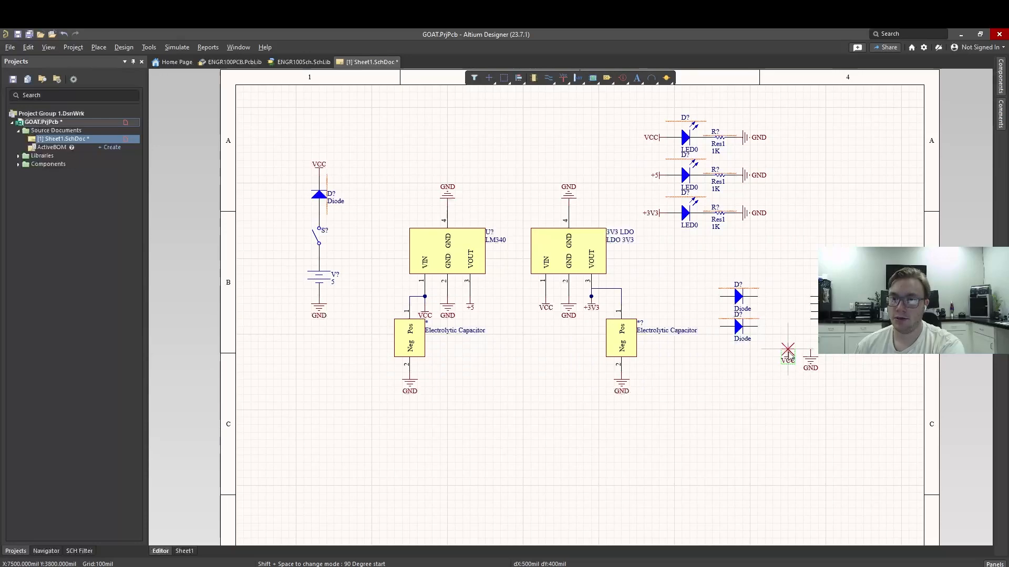
left_click(788, 349)
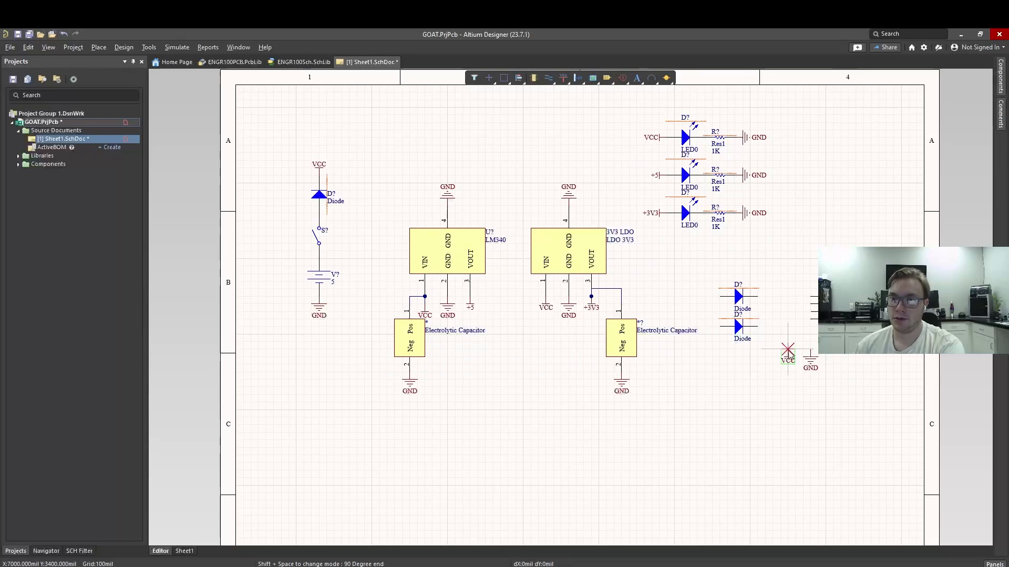
left_click(811, 312)
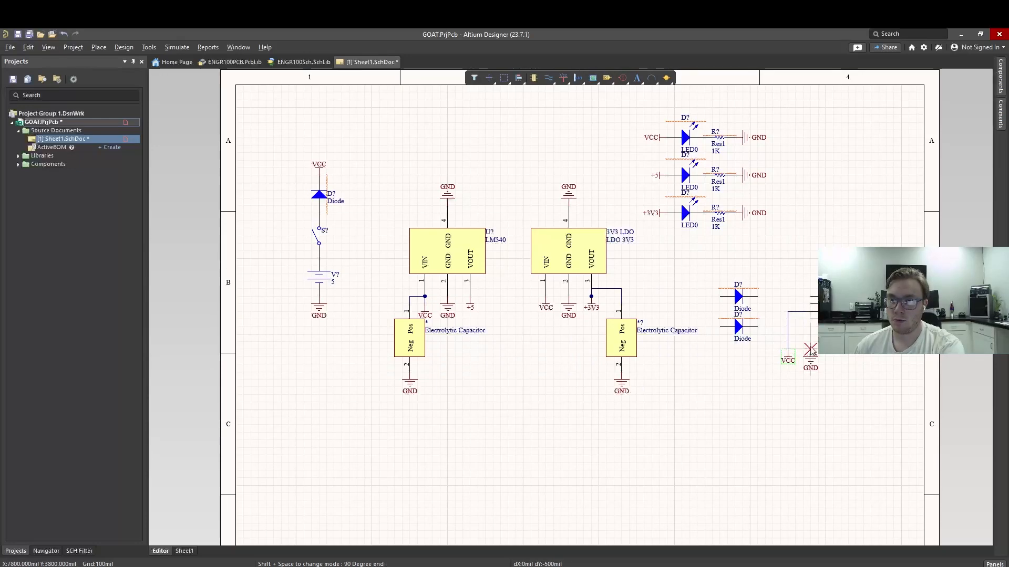
left_click(811, 327)
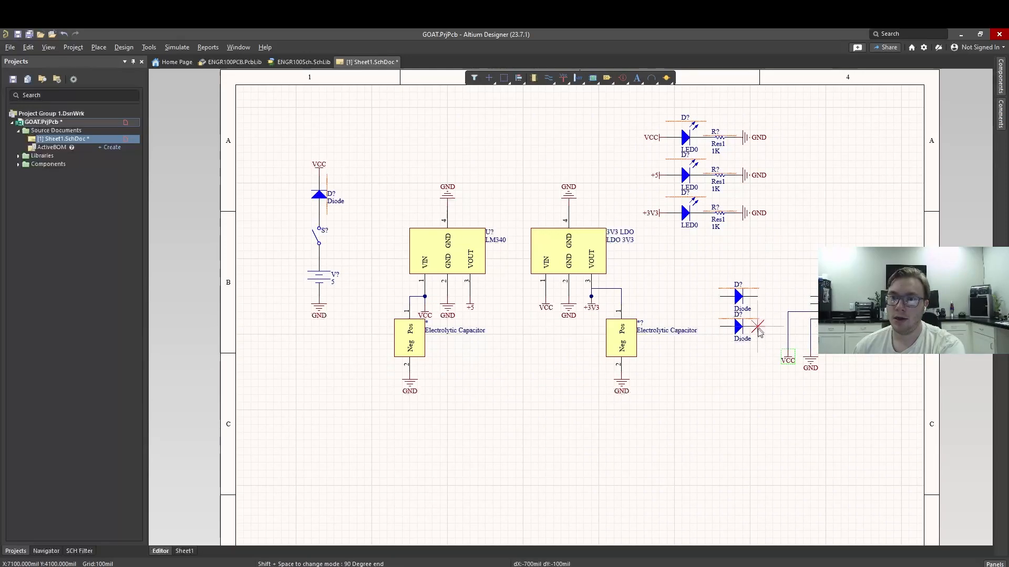
- Wire the lower diode's output to the header's pin 2 and the upper diode's output to pin 1
left_click(757, 326)
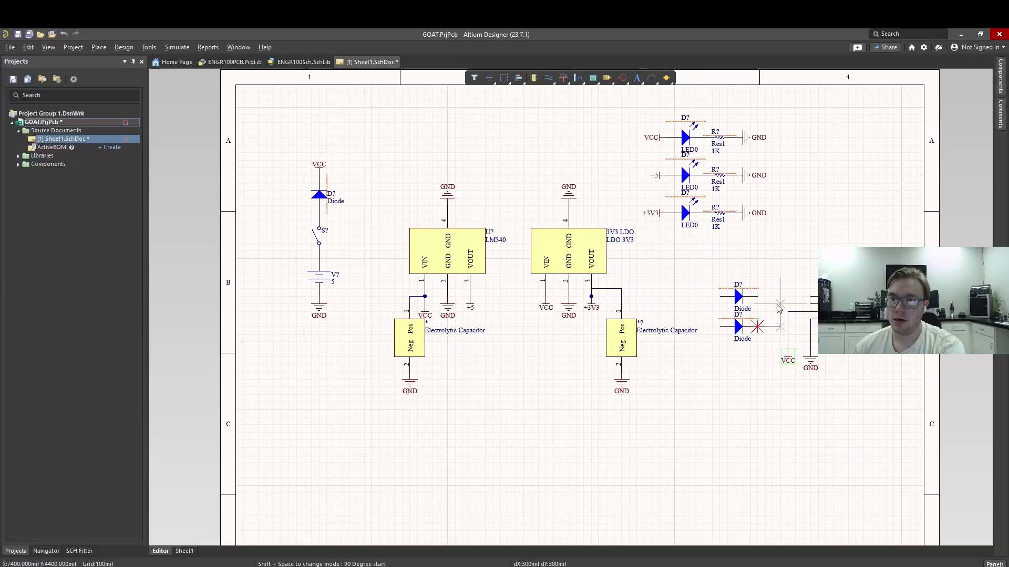
key("shift+space")
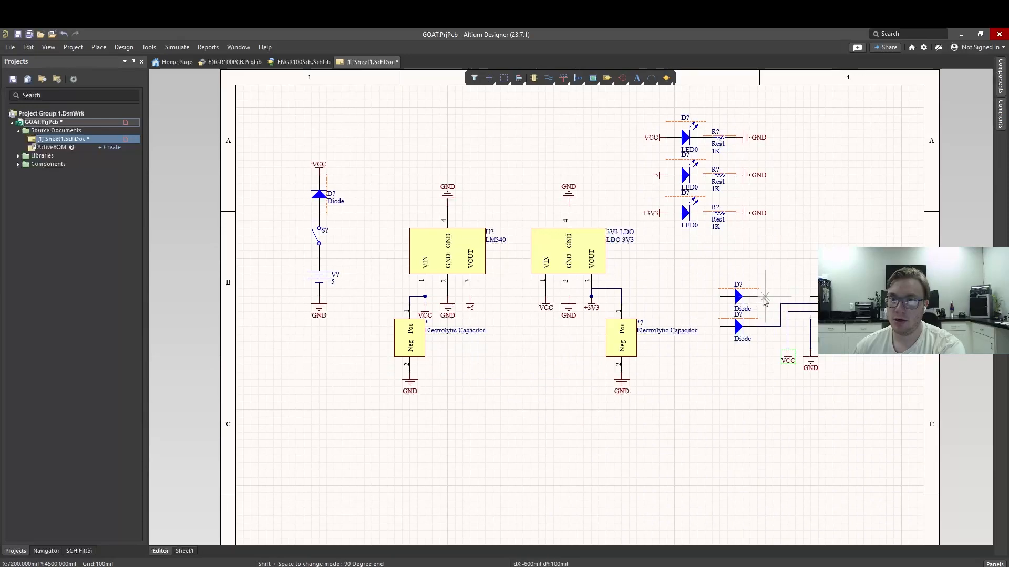
left_click(757, 296)
left_click(810, 297)
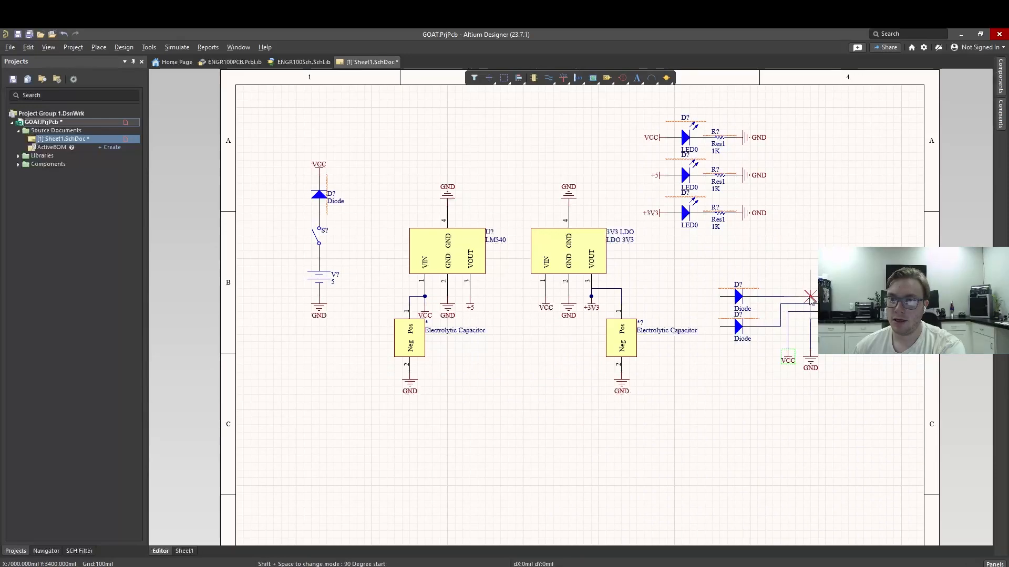
- Place a +5 power port on the input of each of the two diodes that feed the 4-pin header
right_click(720, 303)
right_click(563, 78)
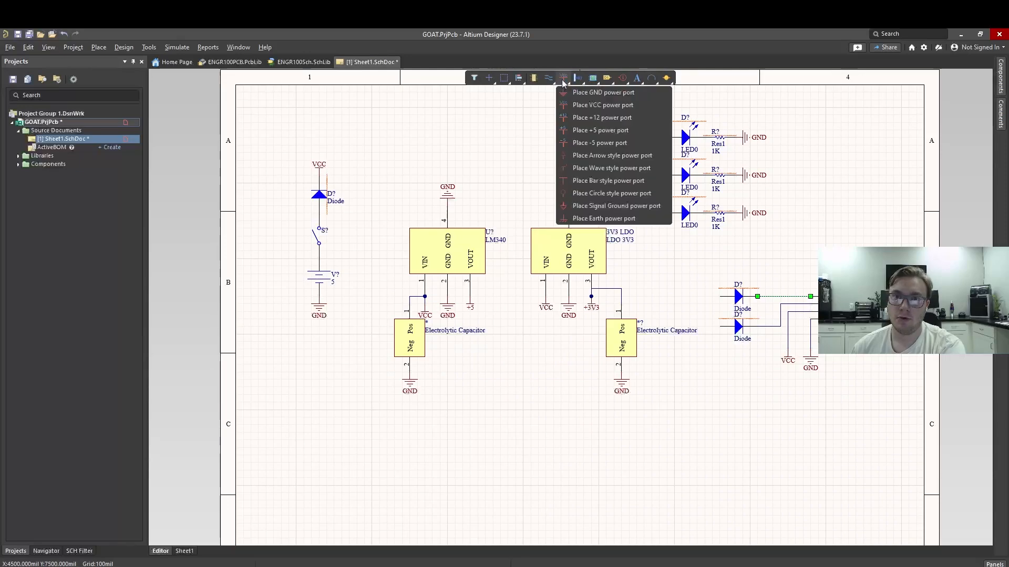
left_click(594, 128)
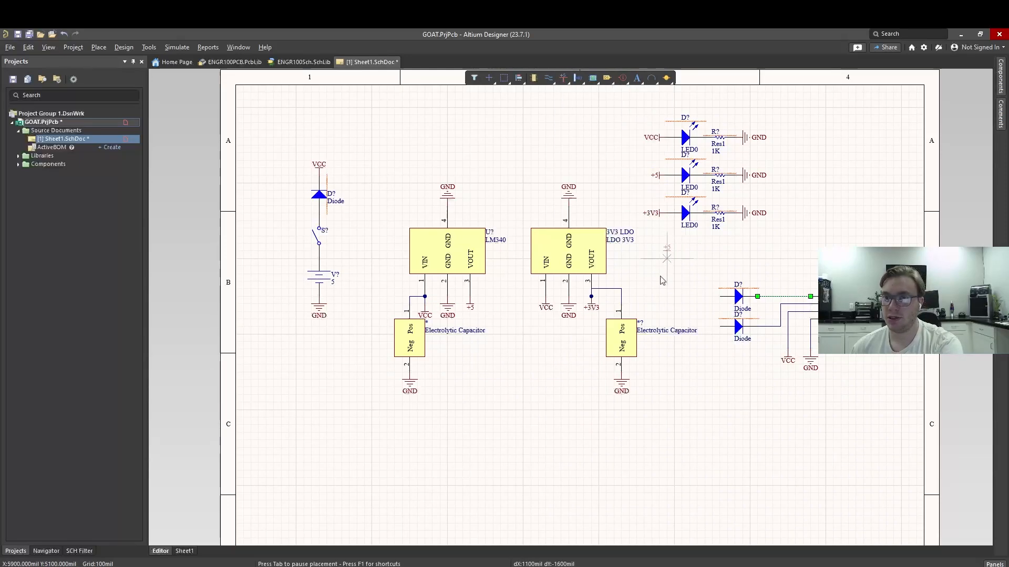
left_click(719, 297)
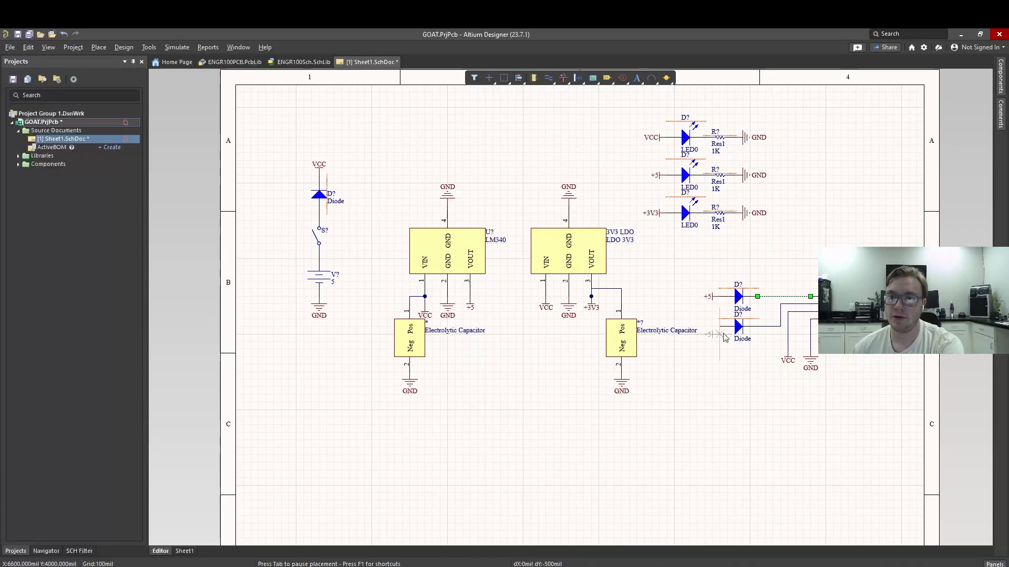
left_click(713, 327)
key("Escape")
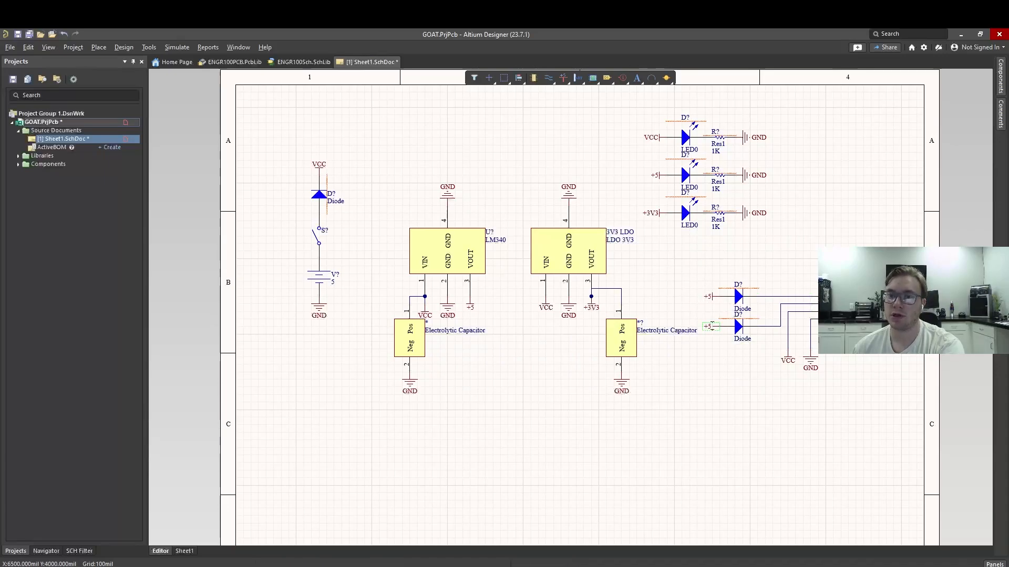
- Rename the power port on the lower header diode's input to +3V3
double_click(710, 326)
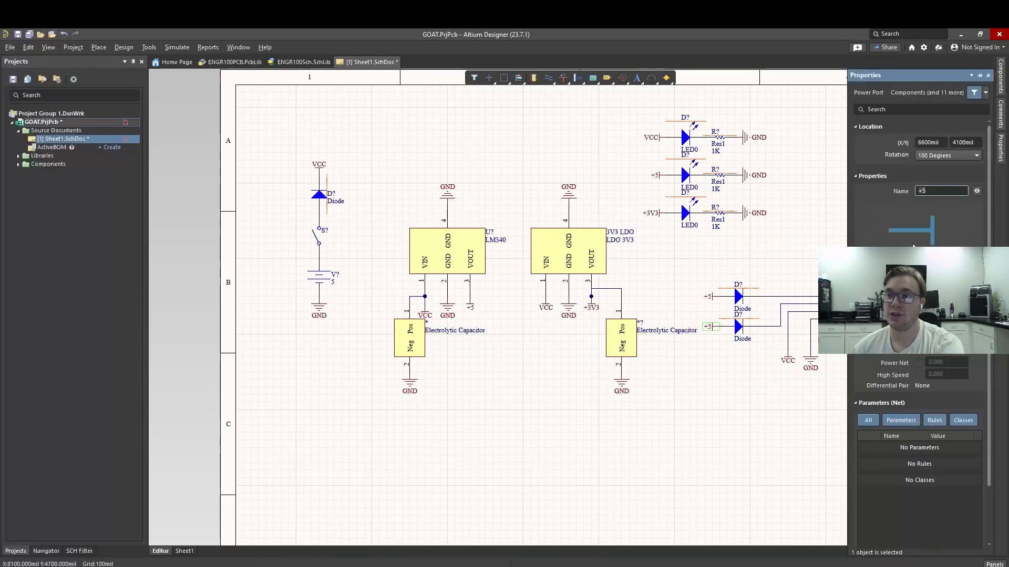
left_click(943, 191)
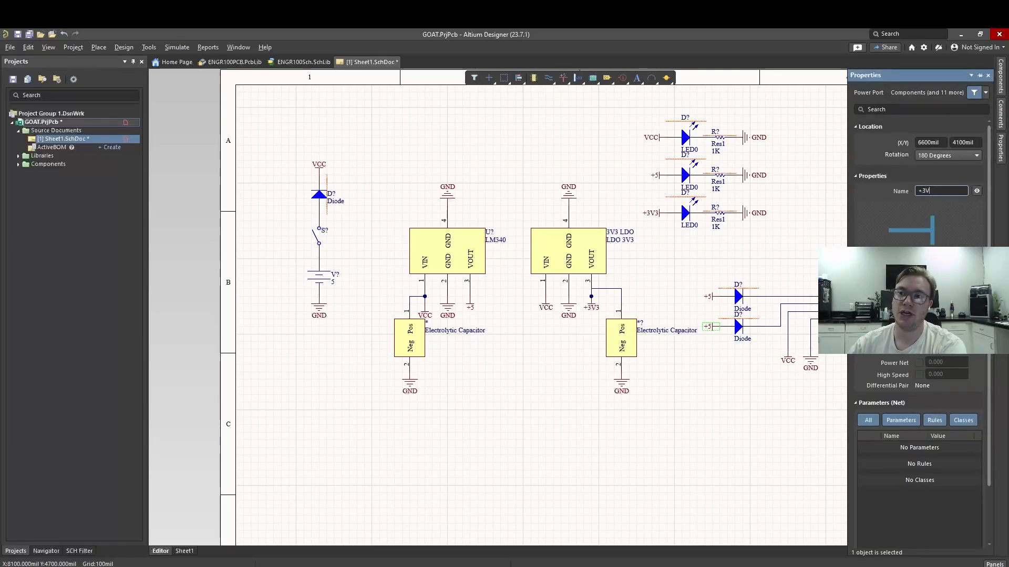
key("Return")
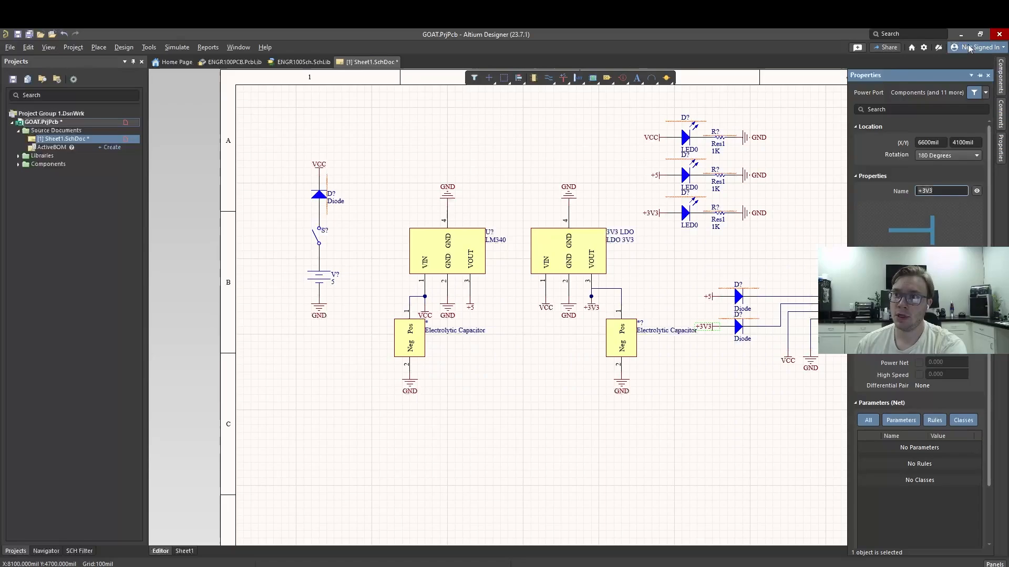
left_click(988, 75)
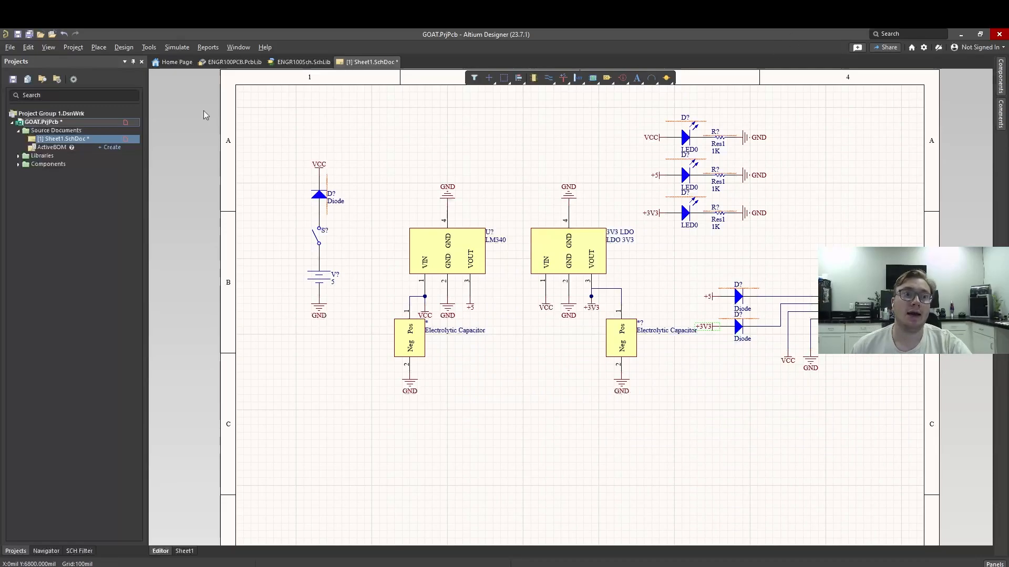
- Annotate the schematic across then down with all sheets enabled, and generate the proposed designator changes
left_click(147, 48)
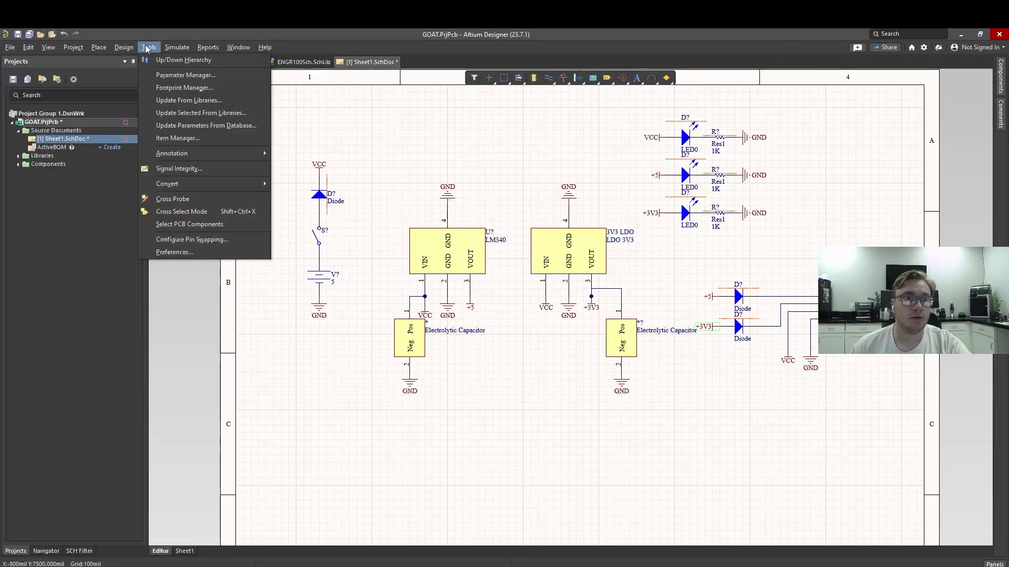
mouse_move(196, 152)
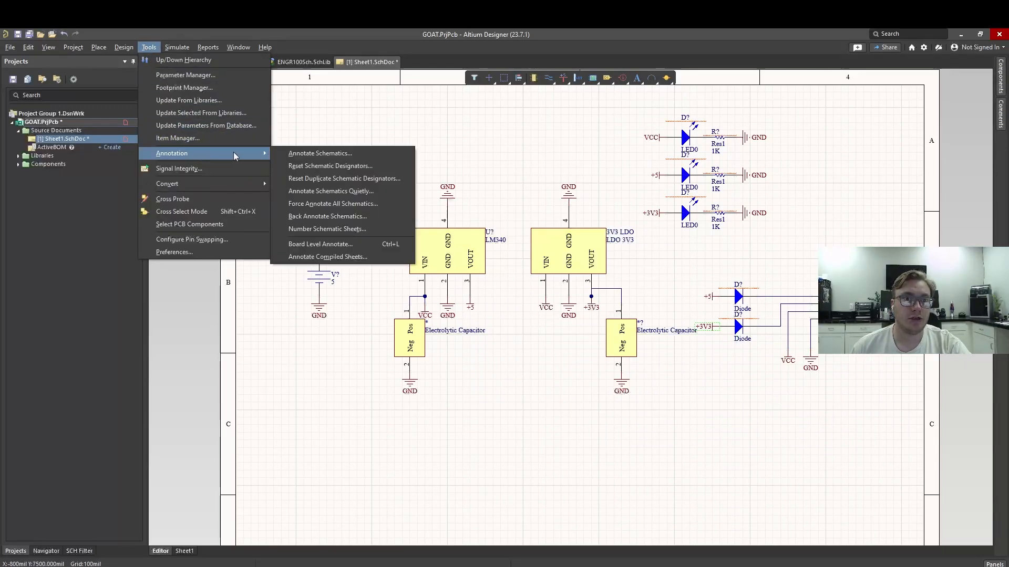
left_click(317, 153)
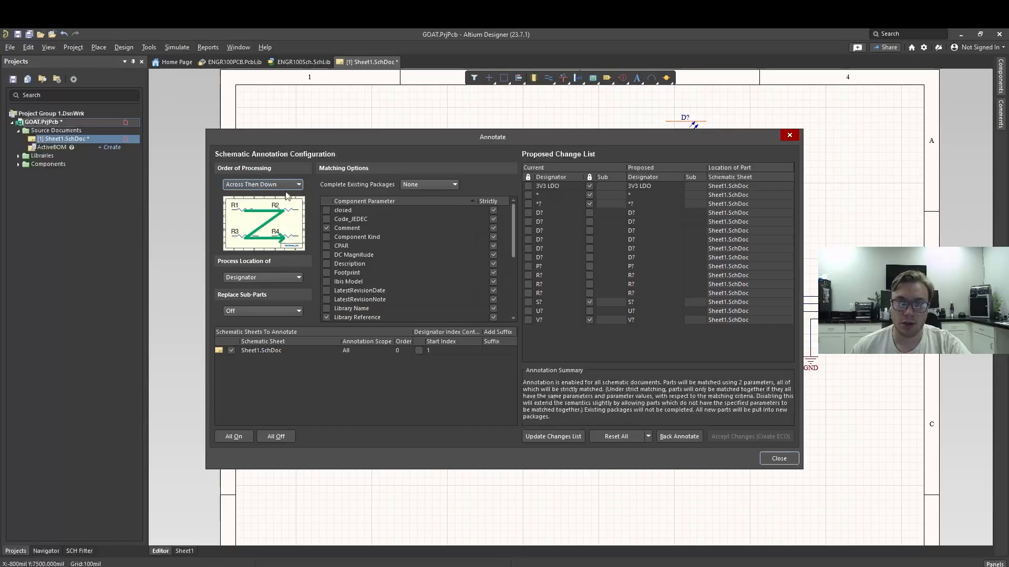
left_click(241, 438)
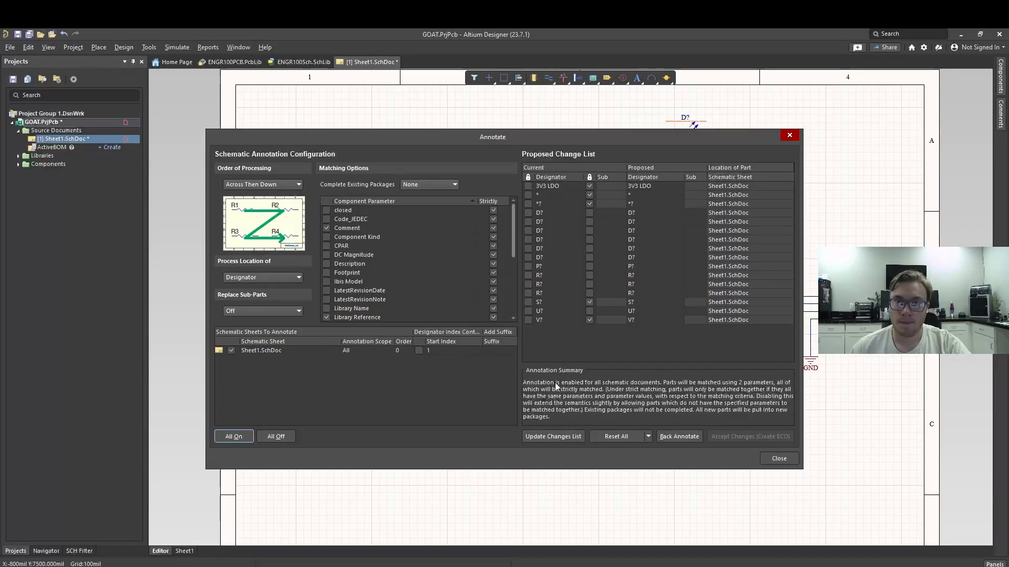
left_click(546, 436)
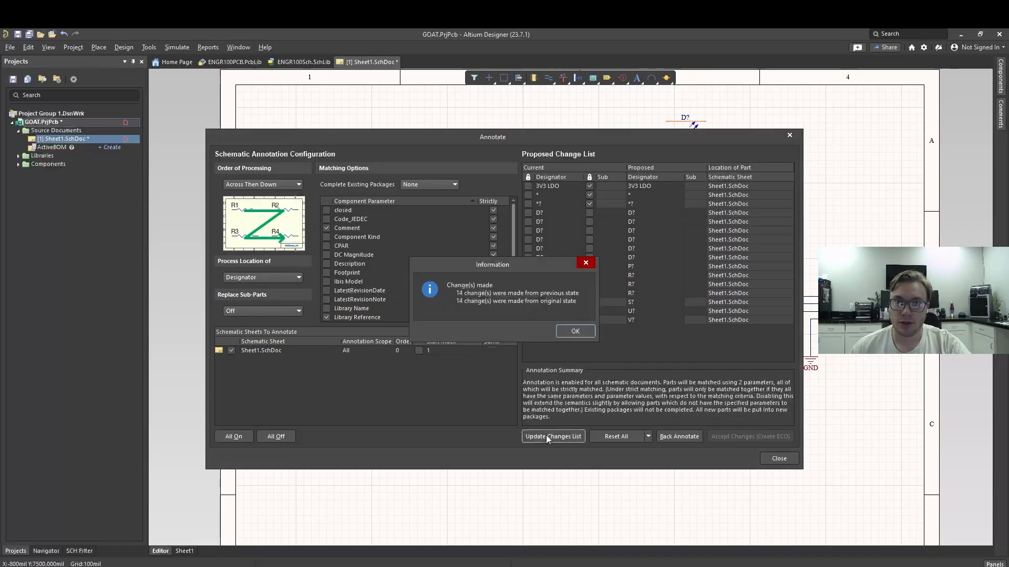
left_click(567, 333)
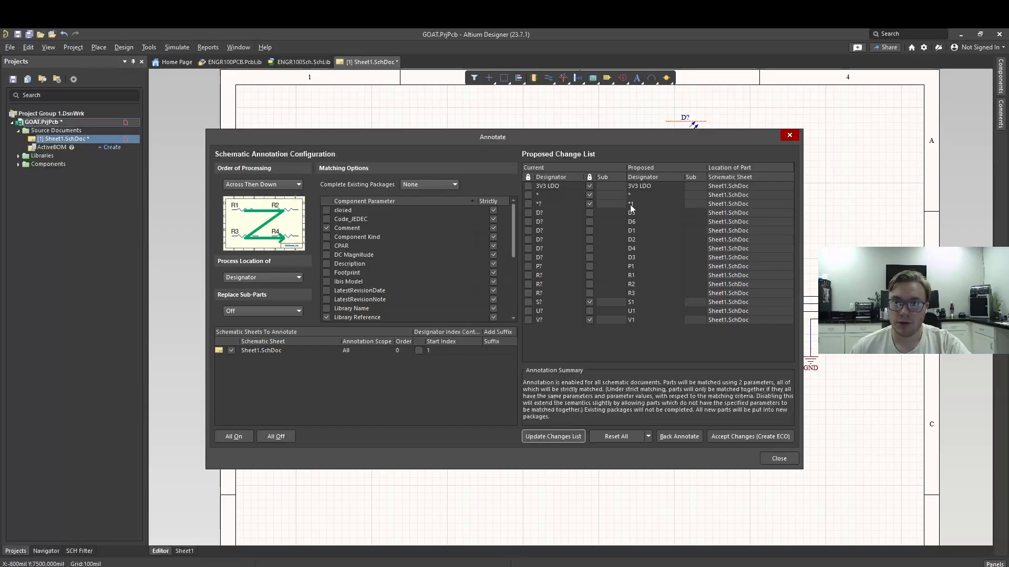
- Accept the proposed designators as an engineering change order, then validate and execute its changes
left_click(762, 437)
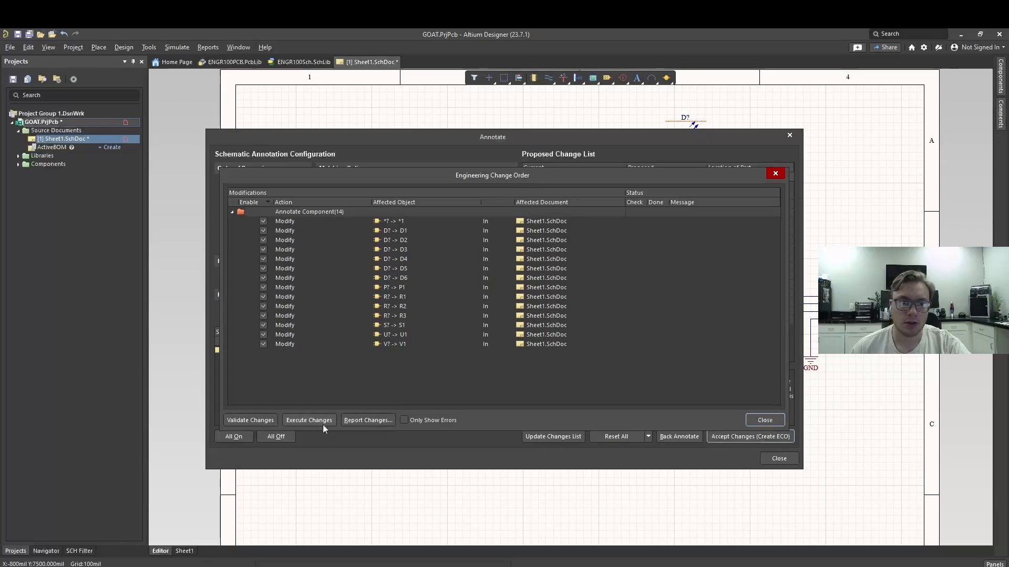
left_click(242, 420)
left_click(296, 423)
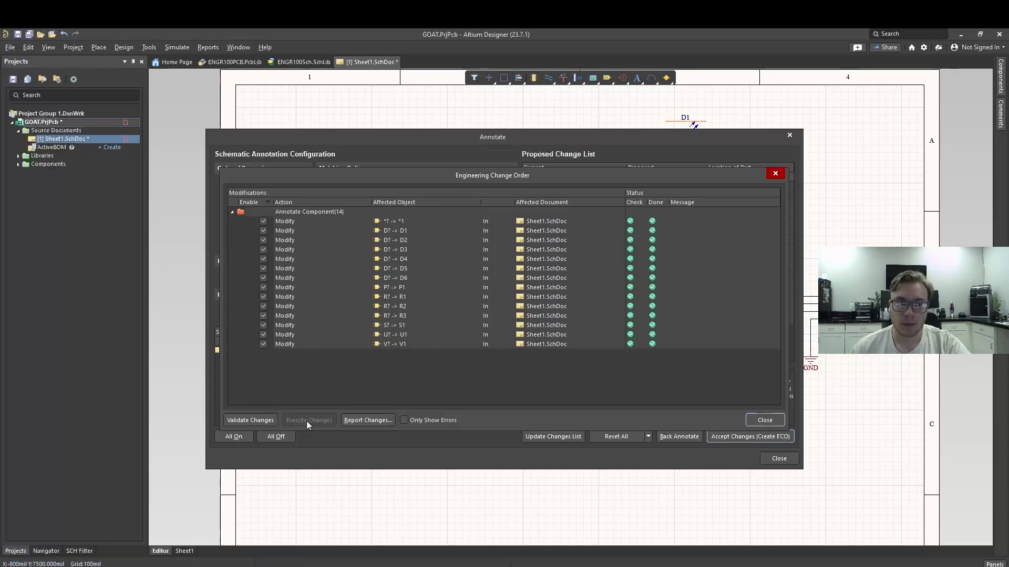
left_click(765, 421)
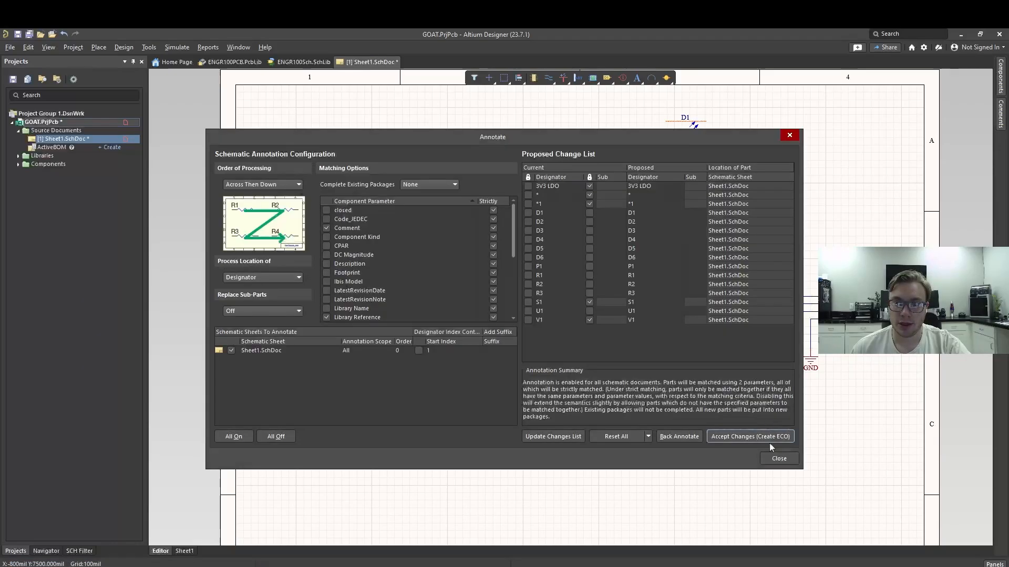
left_click(778, 459)
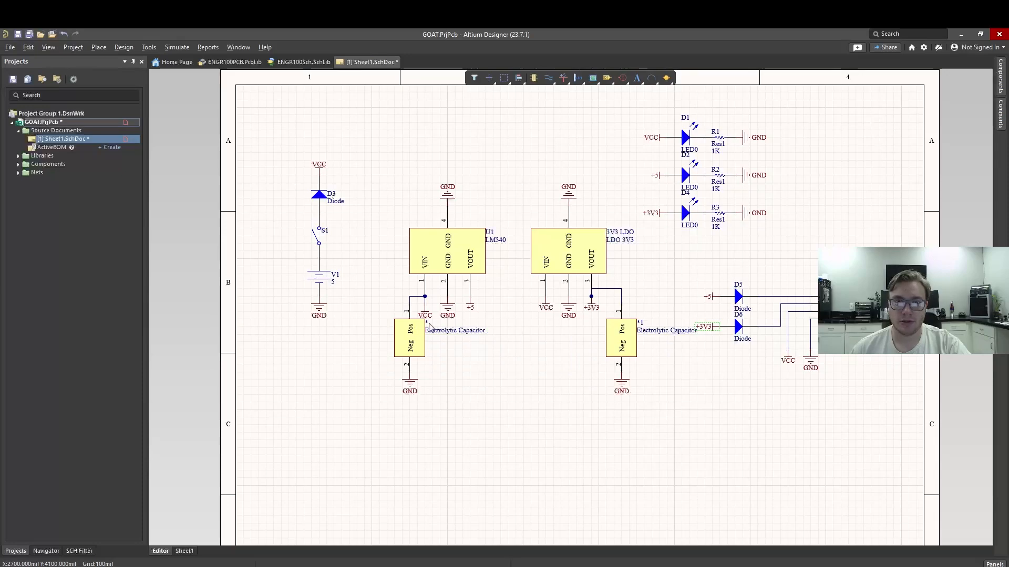
- Set the designator of the electrolytic capacitor below the LM340 regulator to C1
double_click(423, 323)
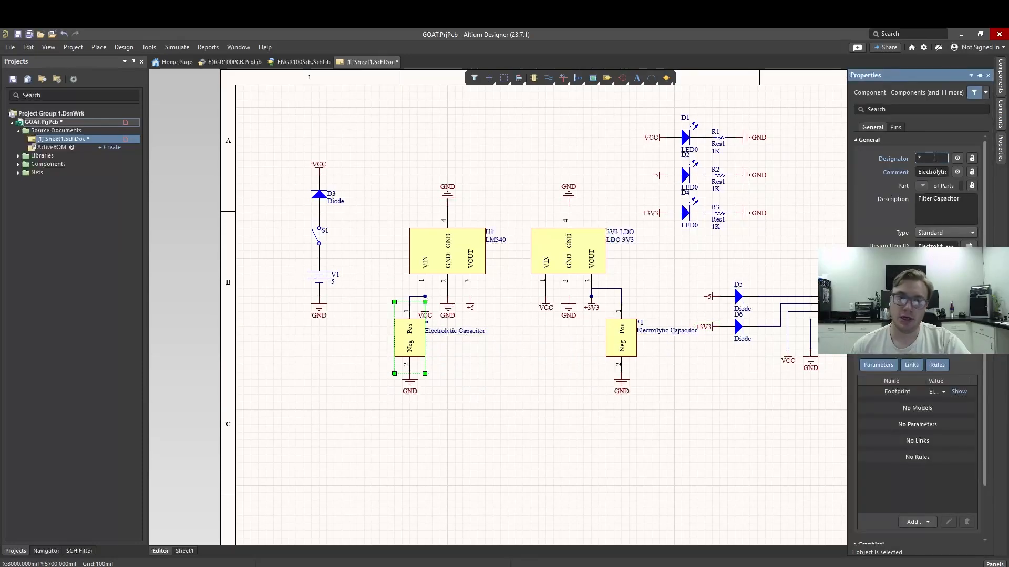
key("BackSpace")
type("C1")
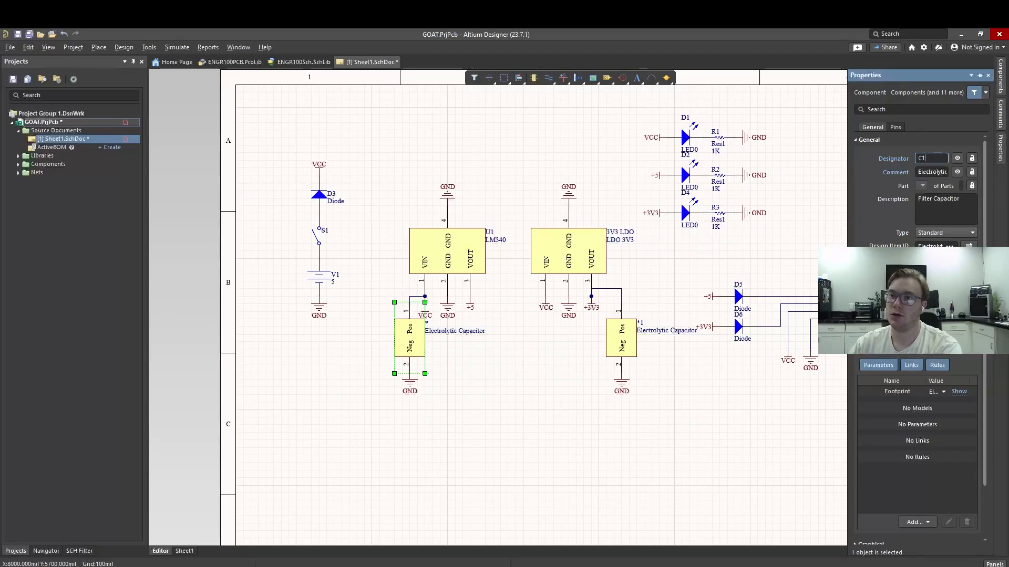
key("Return")
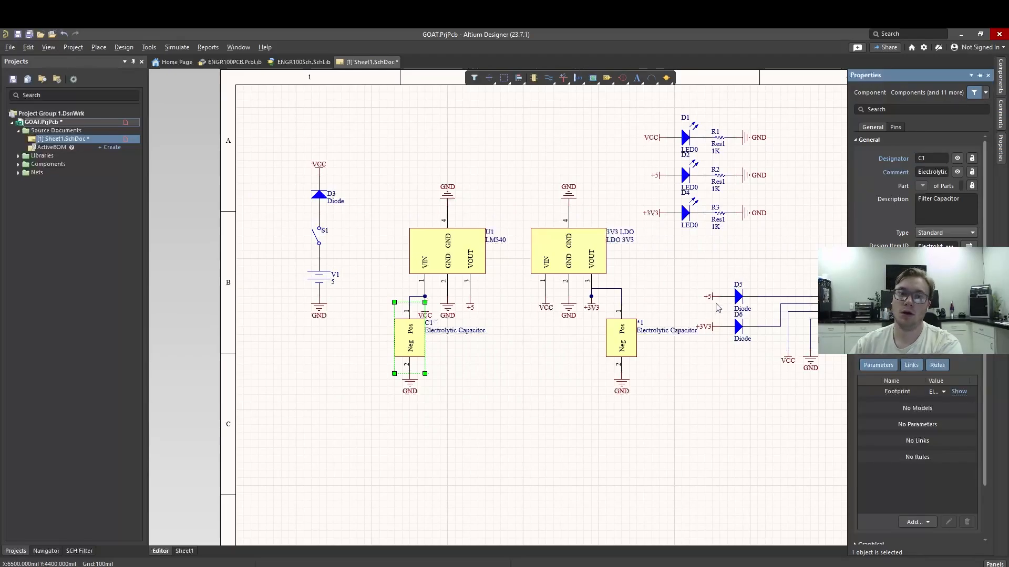
- Set the designator of the electrolytic capacitor below the 3V3 LDO to C2
left_click(640, 324)
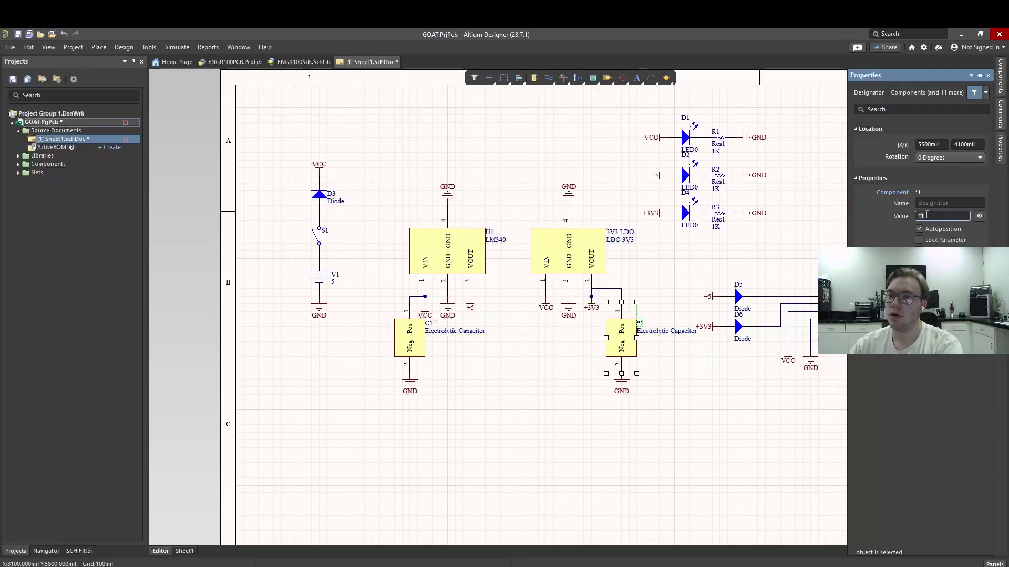
key("BackSpace")
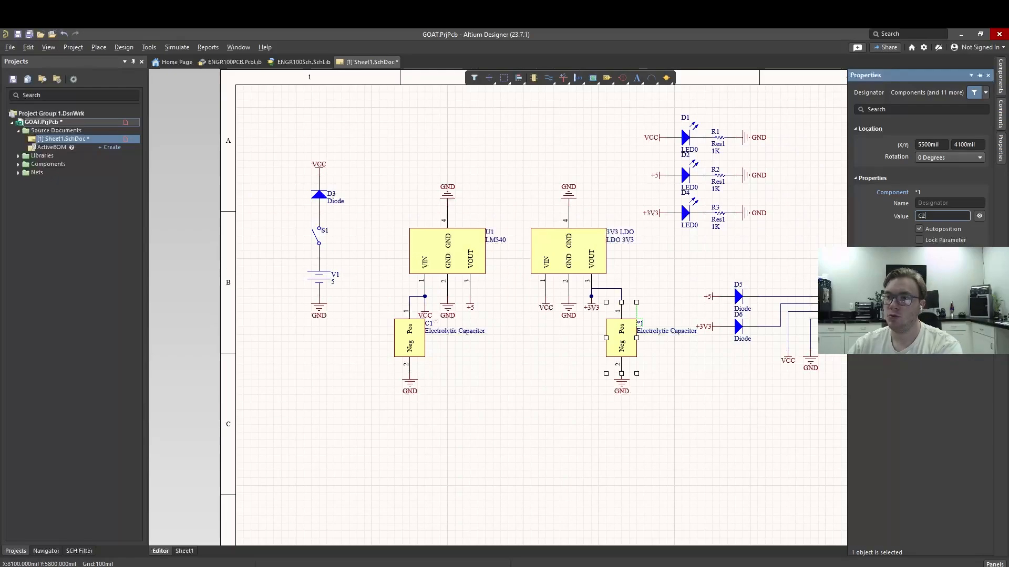
key("Return")
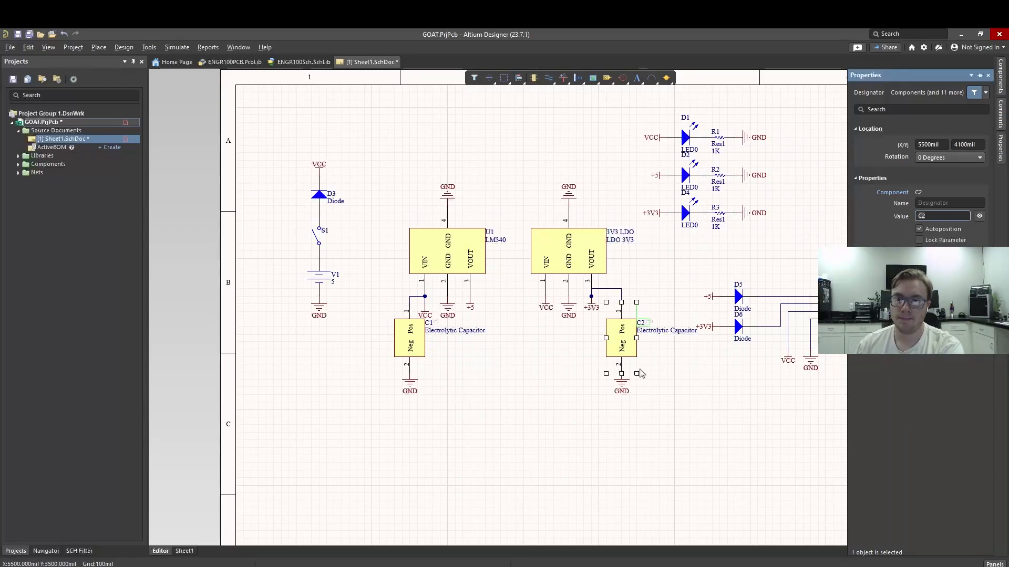
left_click(679, 367)
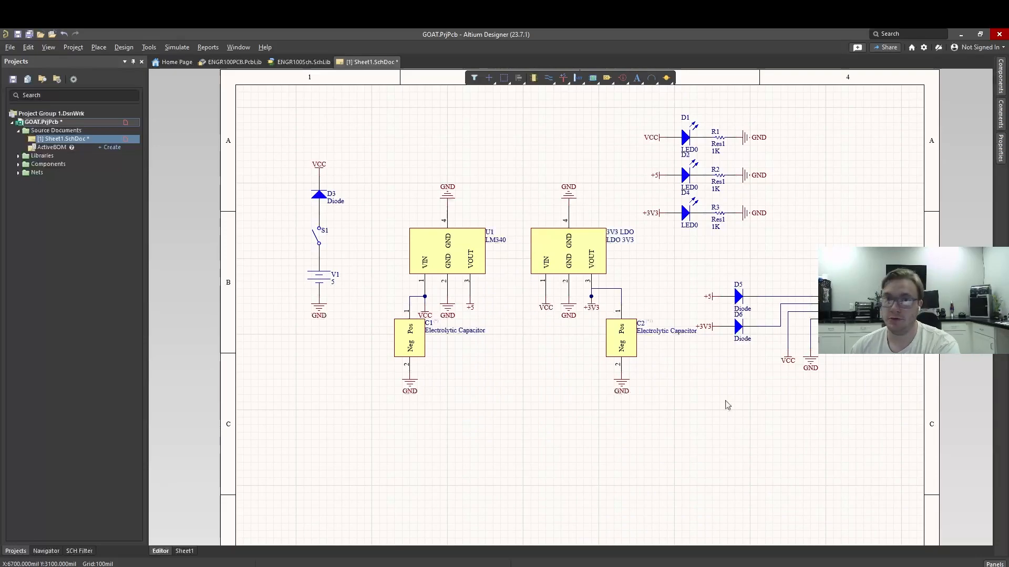
- Save the schematic sheet as GOAT Schematic in the GOAT folder
key("ctrl+s")
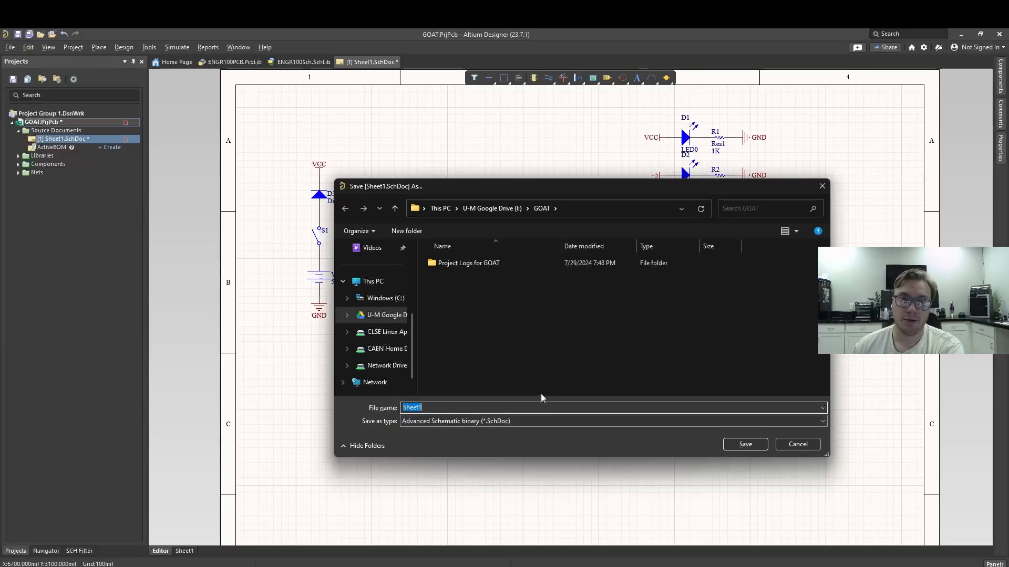
type("GOAT Schematic")
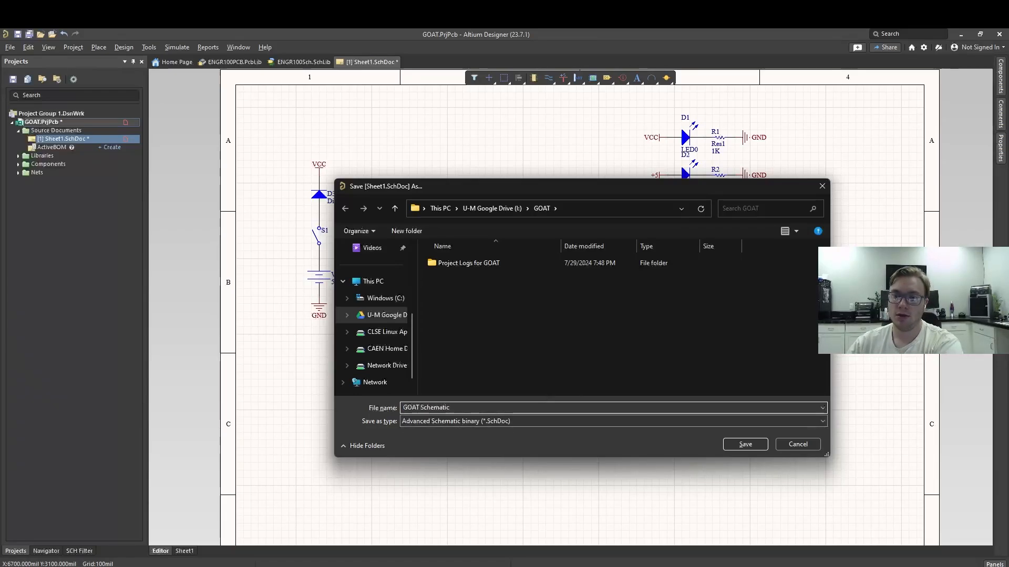
left_click(749, 445)
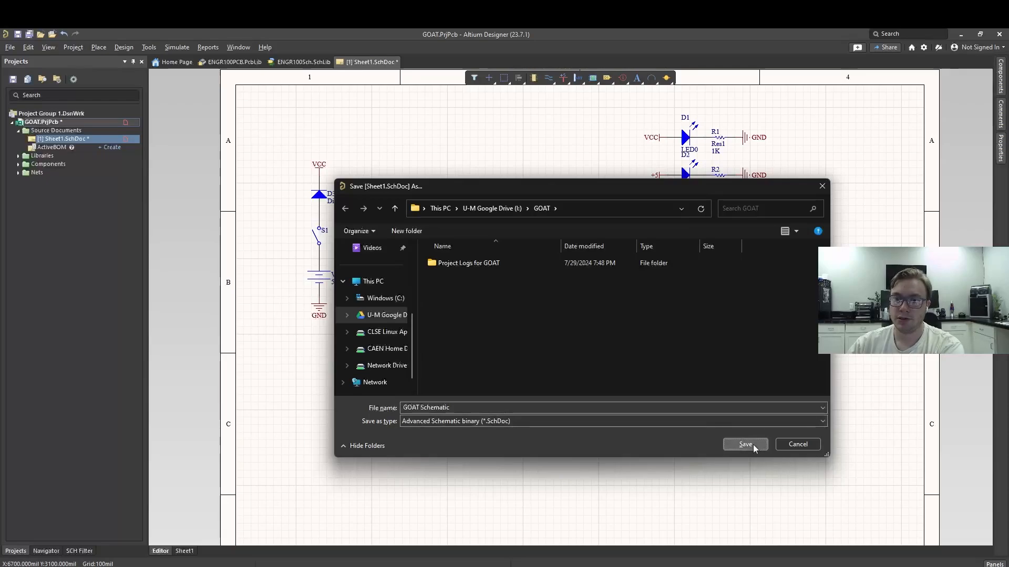
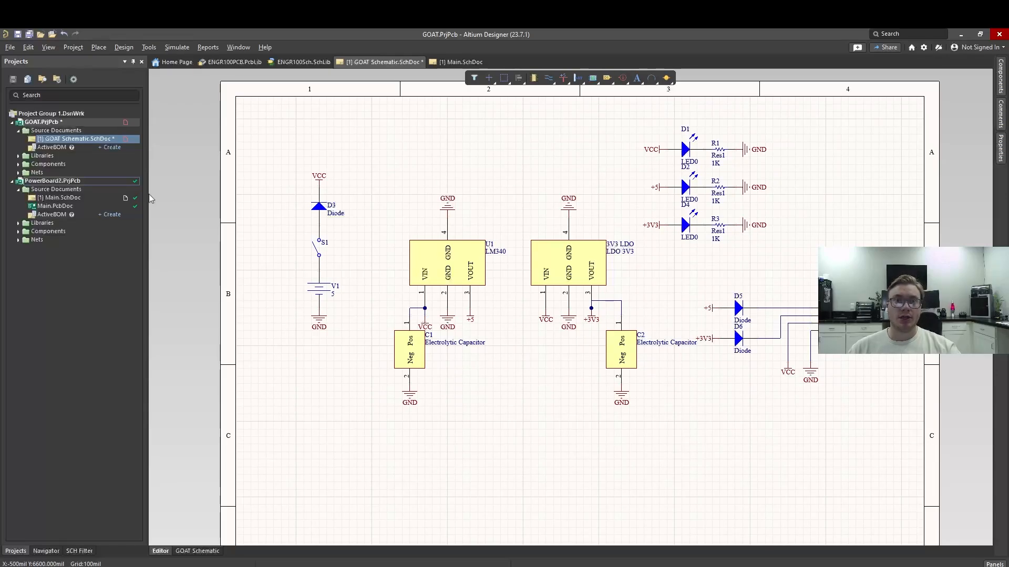
- Compare the diode and LED arrangement of PowerBoard2's Main.SchDoc with the GOAT schematic
left_click(460, 61)
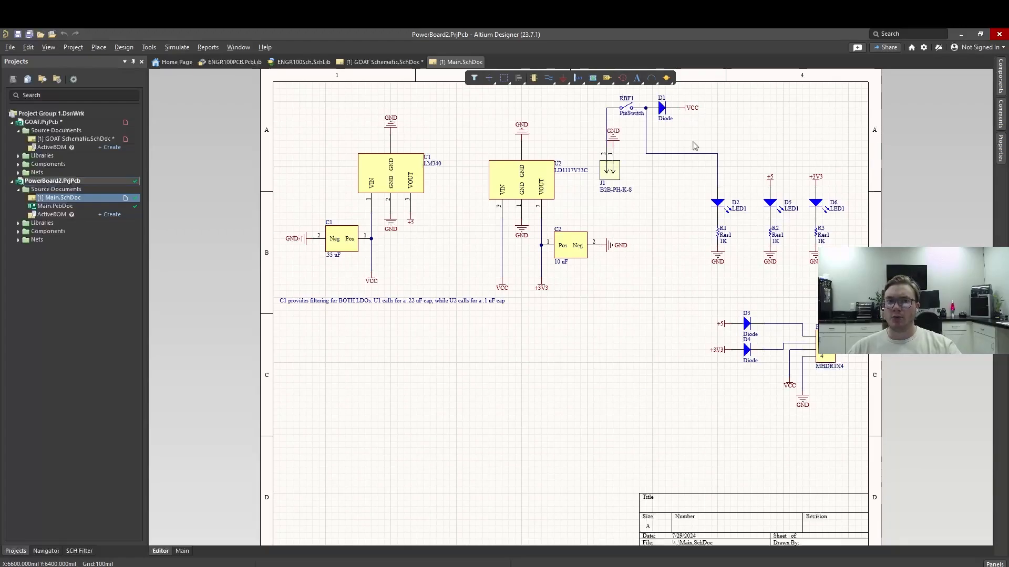
left_click(381, 63)
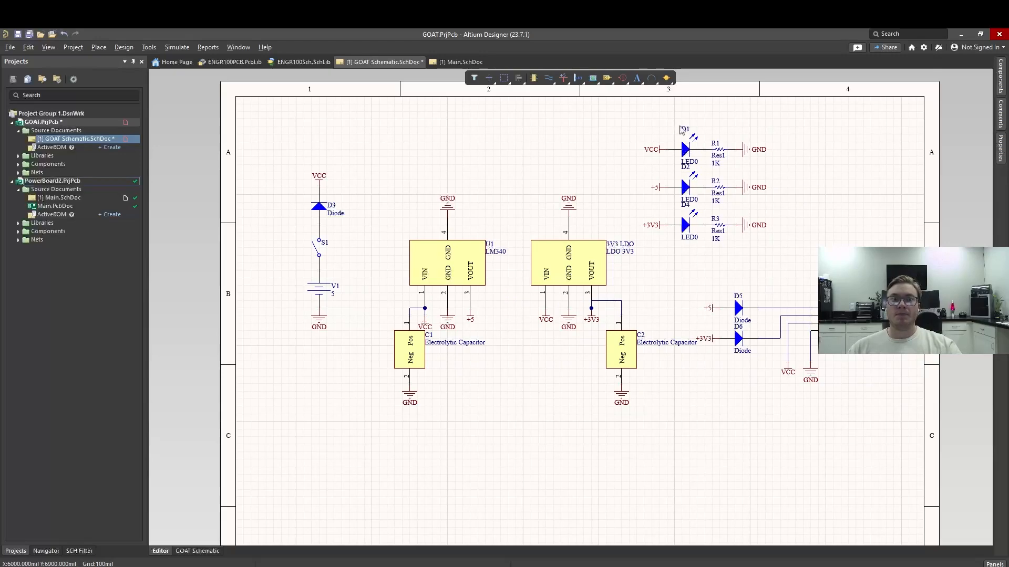
left_click(435, 63)
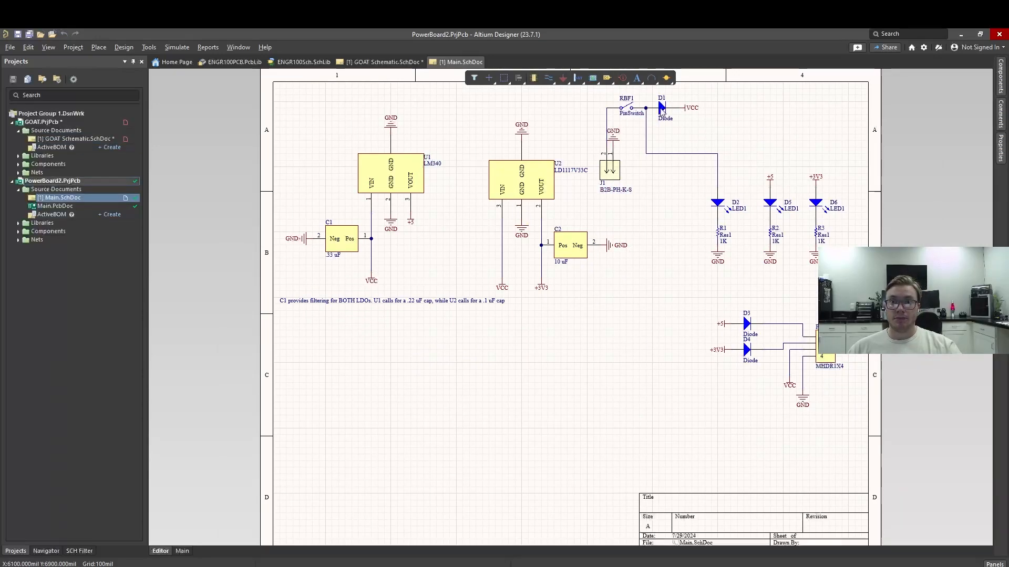
mouse_move(661, 110)
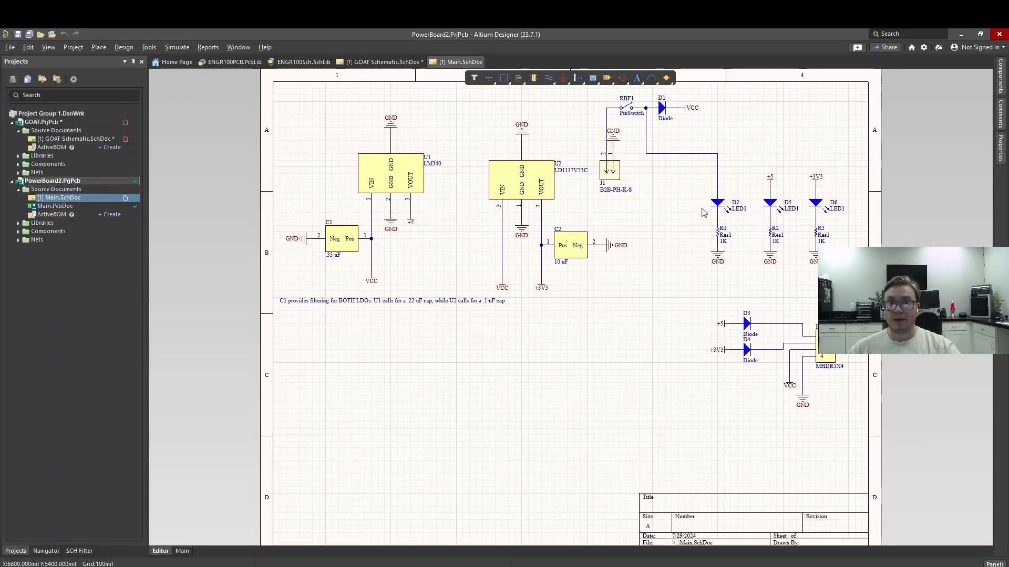
- Return to the GOAT schematic and open the Footprint Manager for its components
left_click(388, 63)
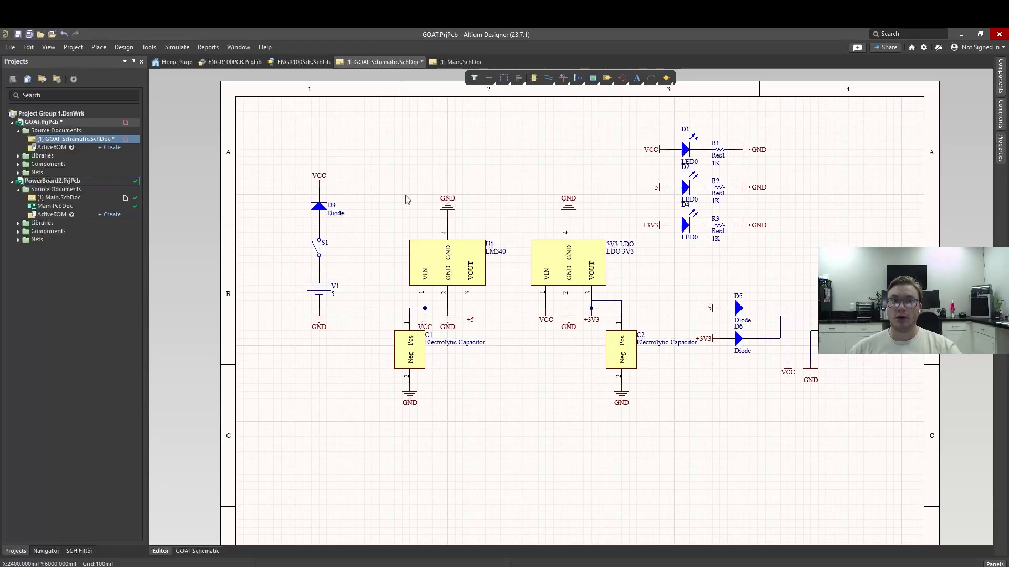
left_click(151, 47)
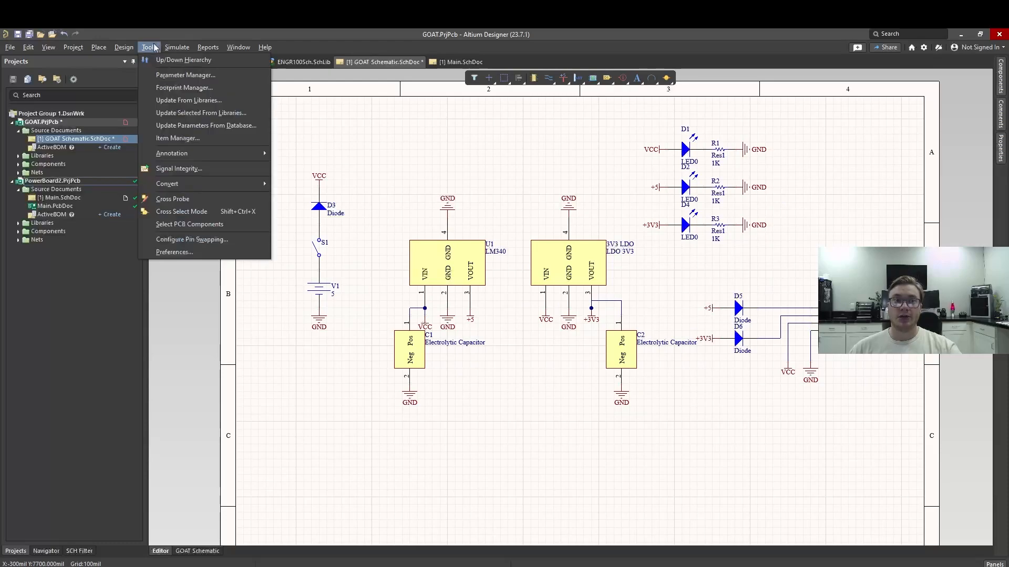
left_click(179, 88)
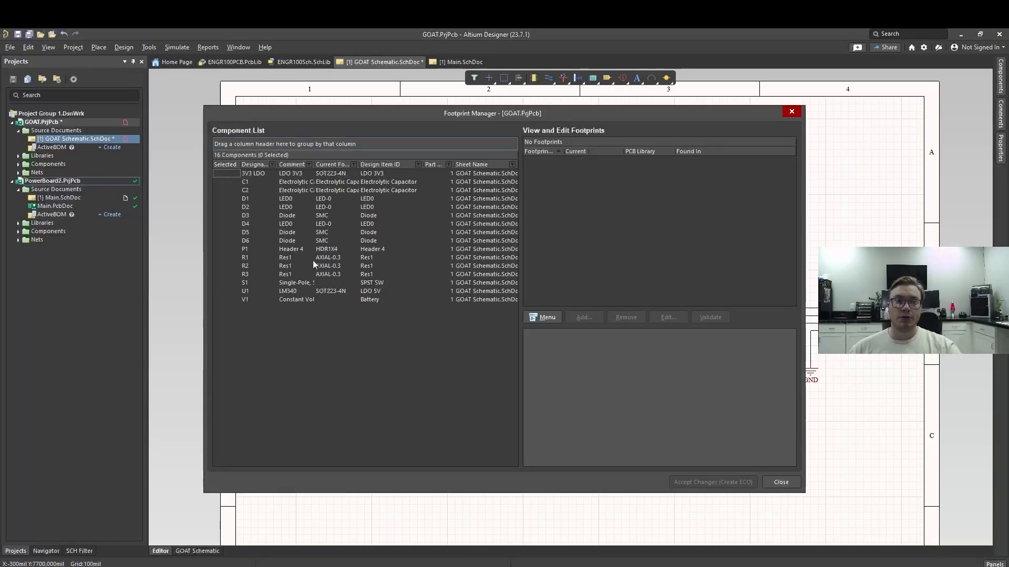
- Examine the footprint assigned to each component in the list, from the 3V3 LDO through V1
left_click(307, 173)
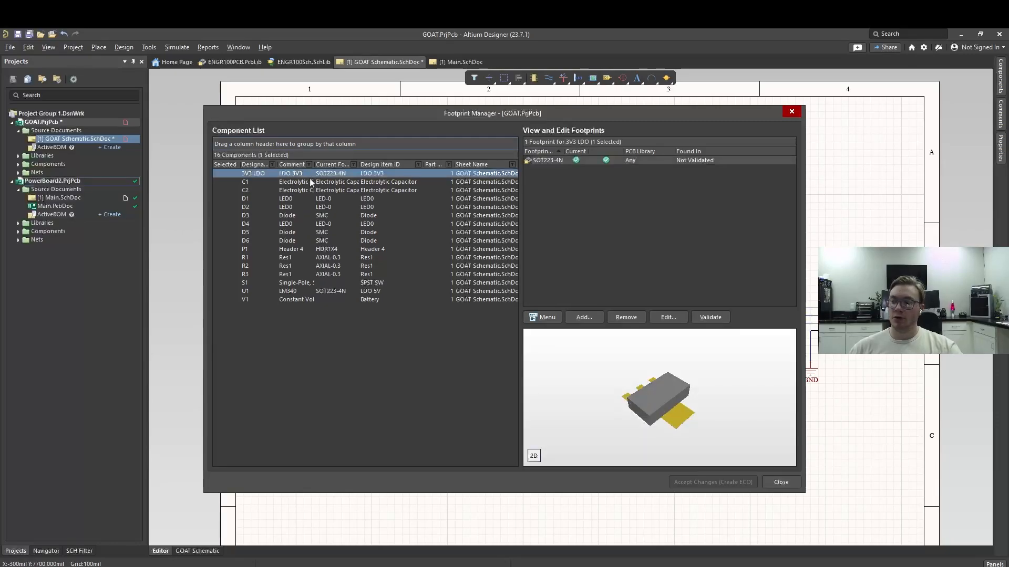
left_click(310, 182)
key("Down")
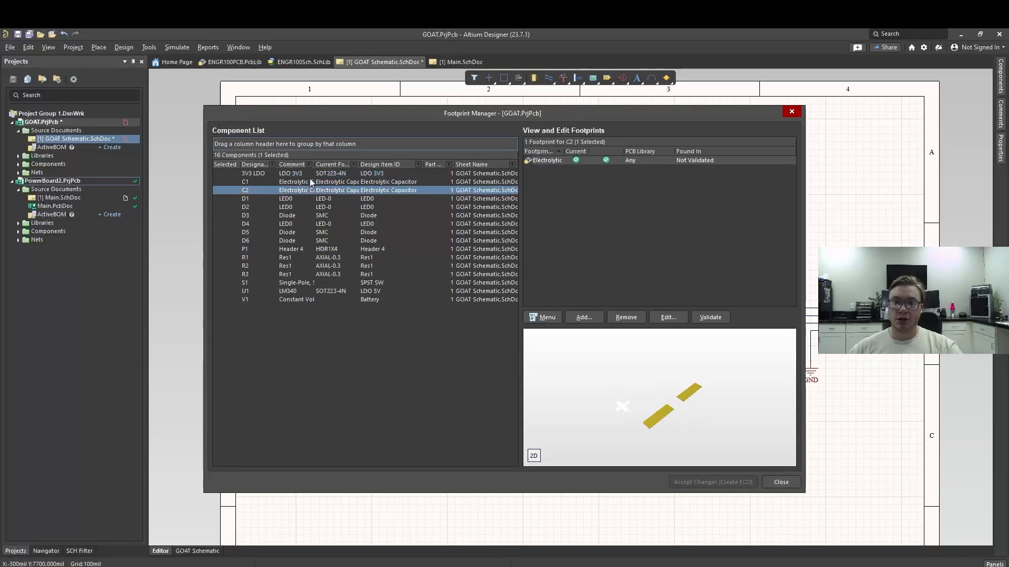
key("Down")
key("Down")
key("Down")
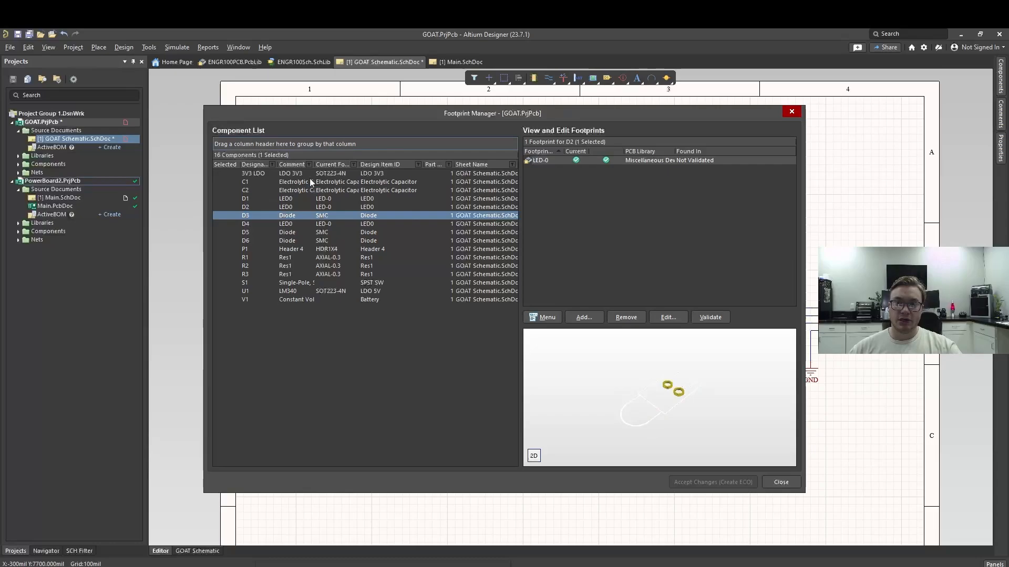
key("Up")
key("Up")
key("Down")
key("Down")
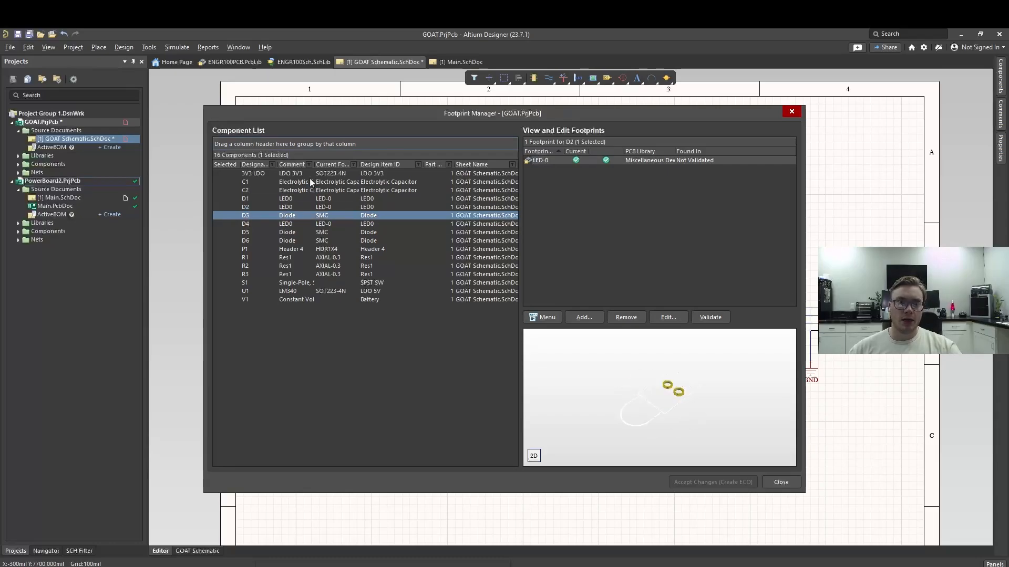
key("Down")
key("Down")
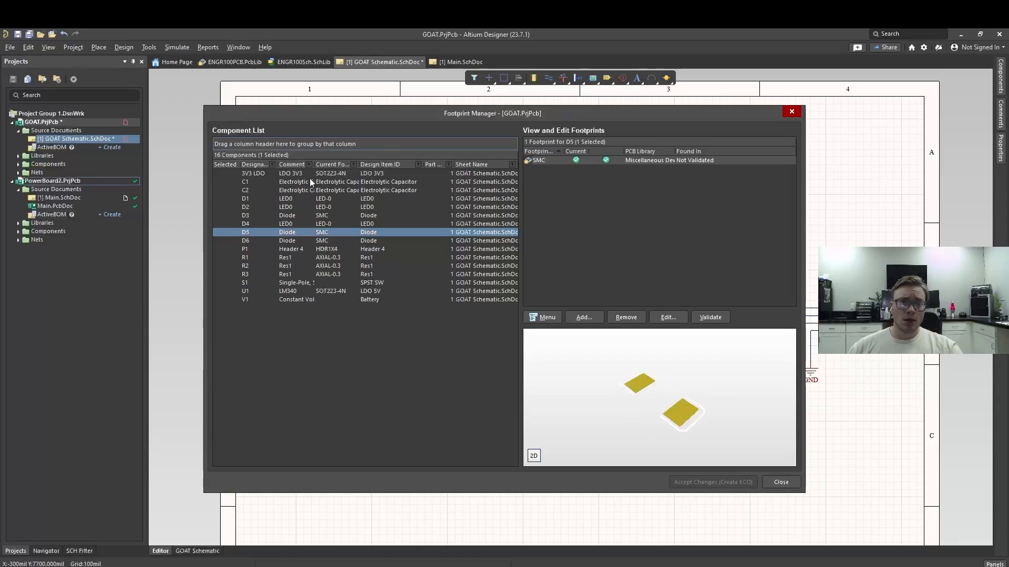
key("Down")
key("Down")
key("Down")
key("Down")
key("Down")
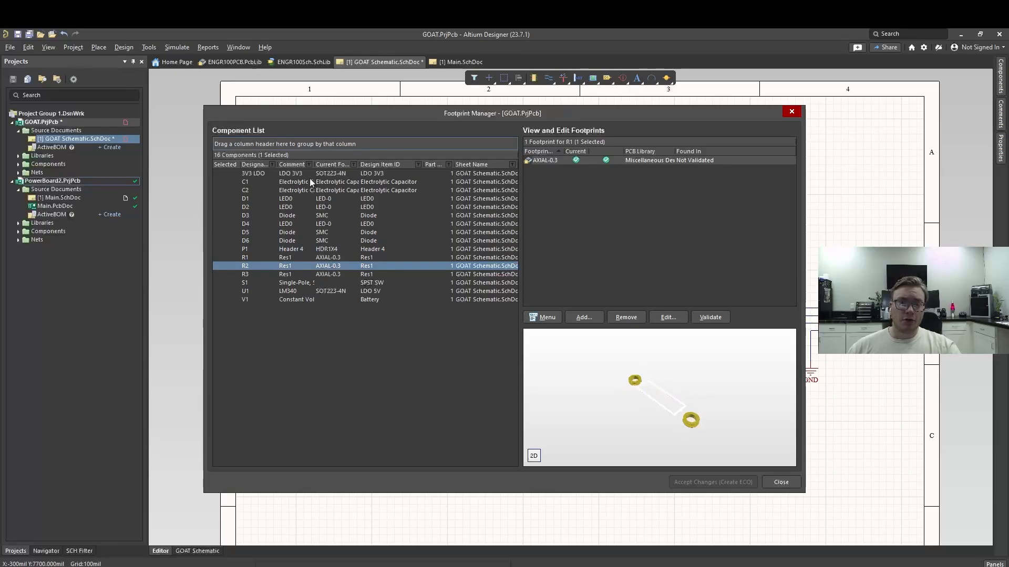
key("Down")
key("Down")
key("Down")
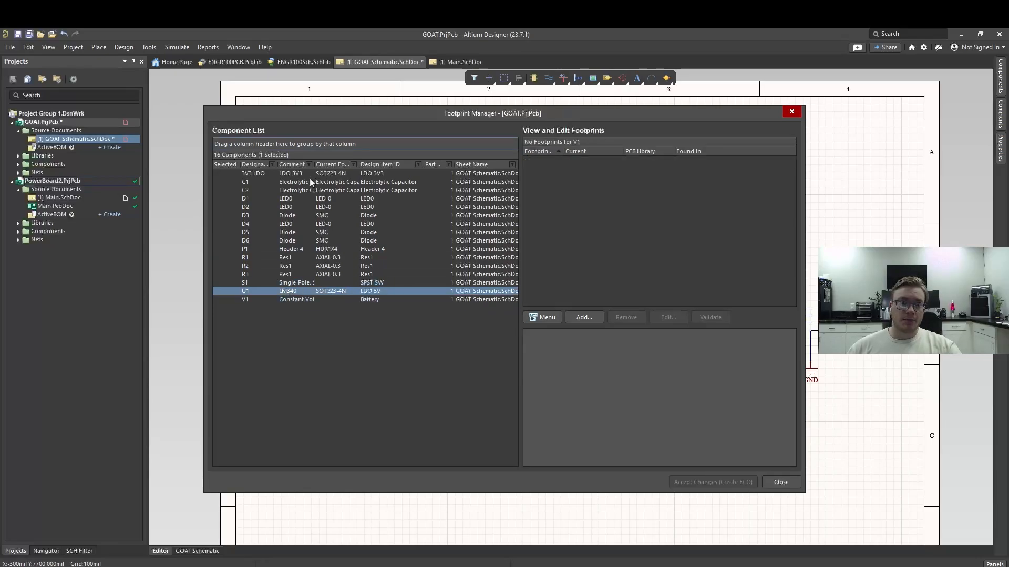
- Open the 3V3 LDO's footprint model for editing and browse the libraries available for its footprint
key("Up")
key("Up")
key("Up")
key("Up")
key("Up")
key("Up")
key("Up")
key("Up")
key("Up")
key("Up")
key("Up")
key("Up")
key("Up")
key("Up")
key("Up")
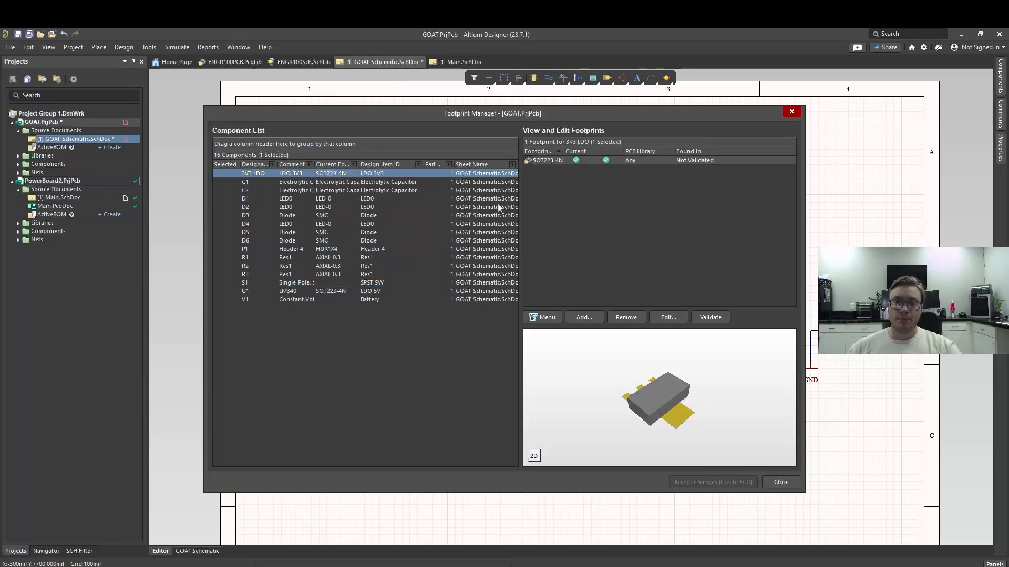
left_click(667, 317)
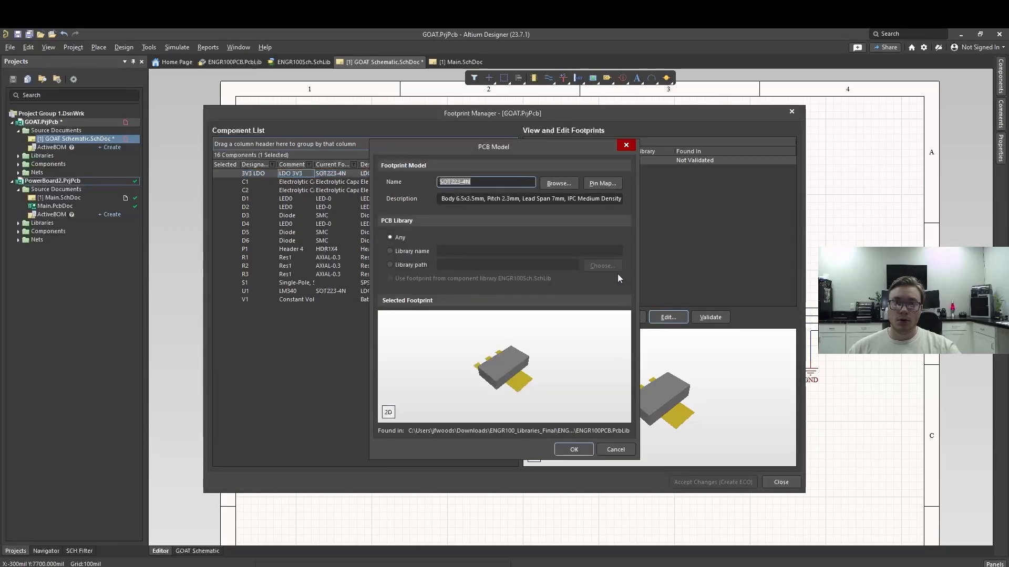
left_click(562, 183)
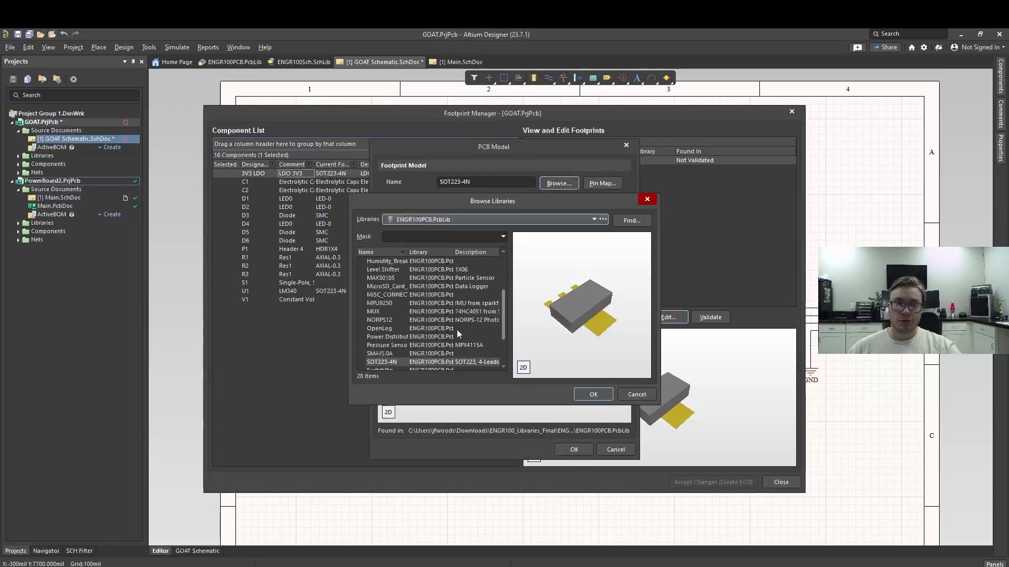
left_click(456, 219)
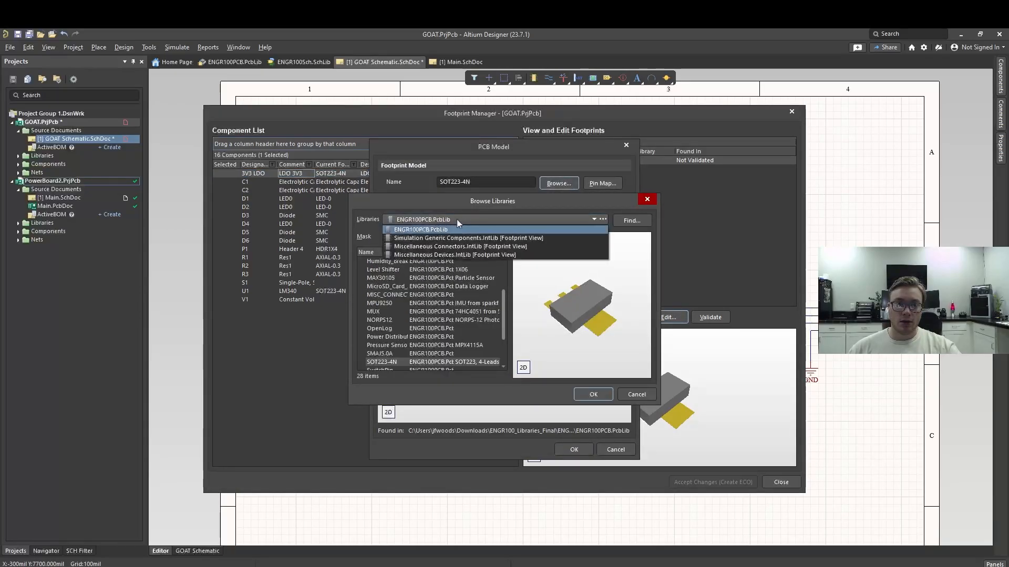
- Replace the 3V3 LDO's footprint with TO-220AB from Miscellaneous Devices.IntLib
left_click(455, 254)
scroll(378, 326, "down", 15)
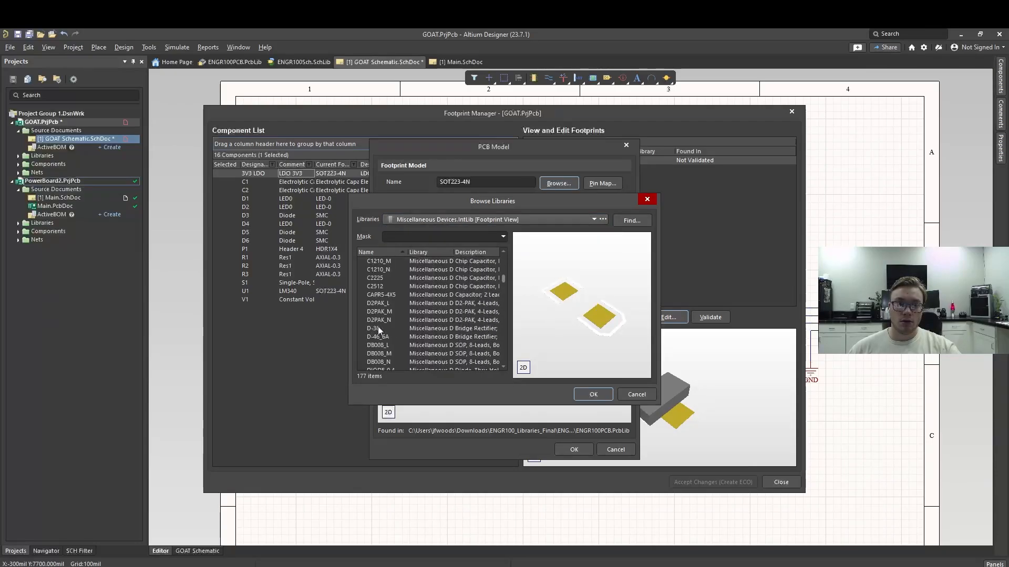
scroll(378, 328, "down", 20)
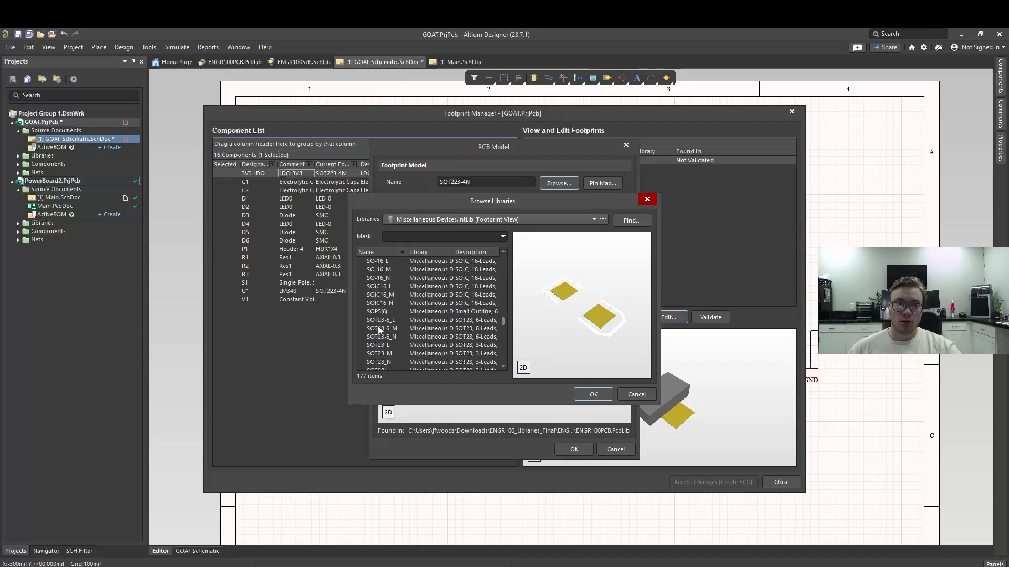
scroll(378, 327, "down", 8)
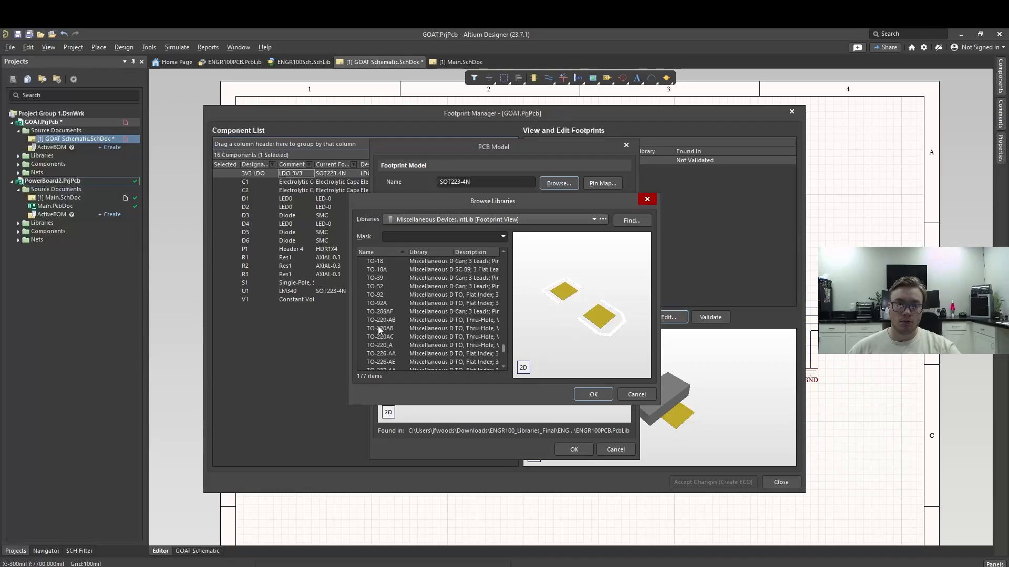
left_click(380, 321)
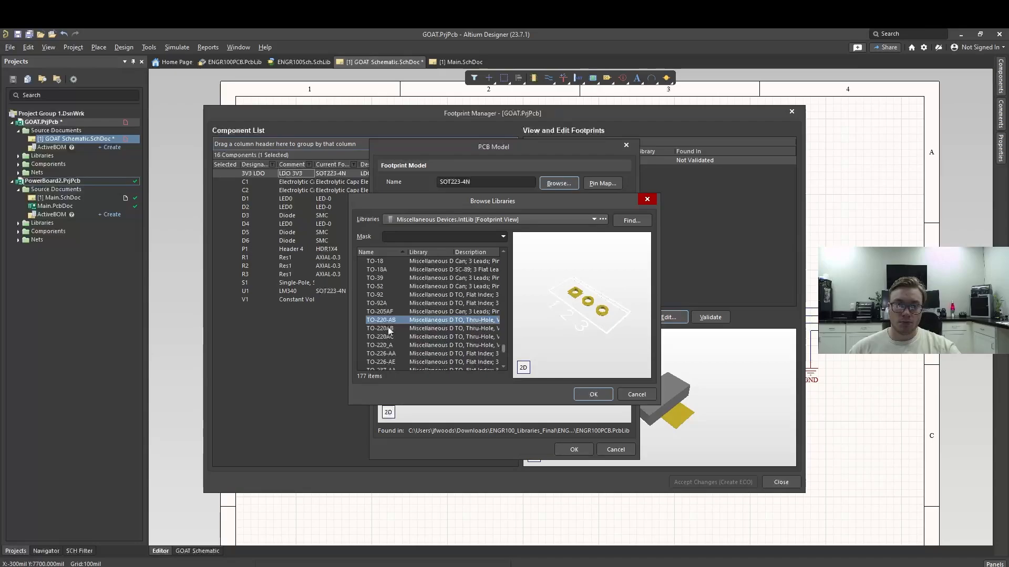
left_click(389, 329)
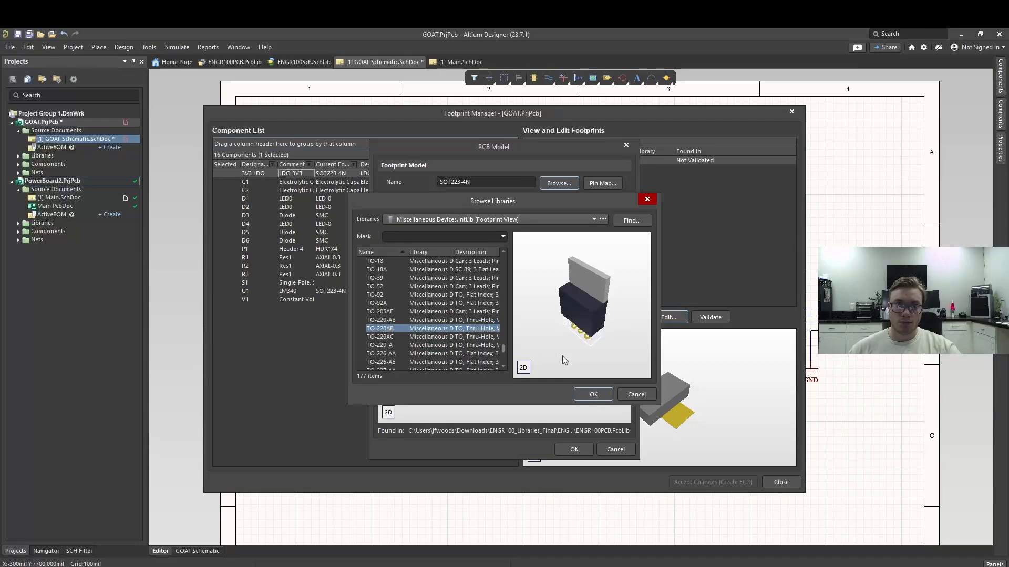
left_click(598, 394)
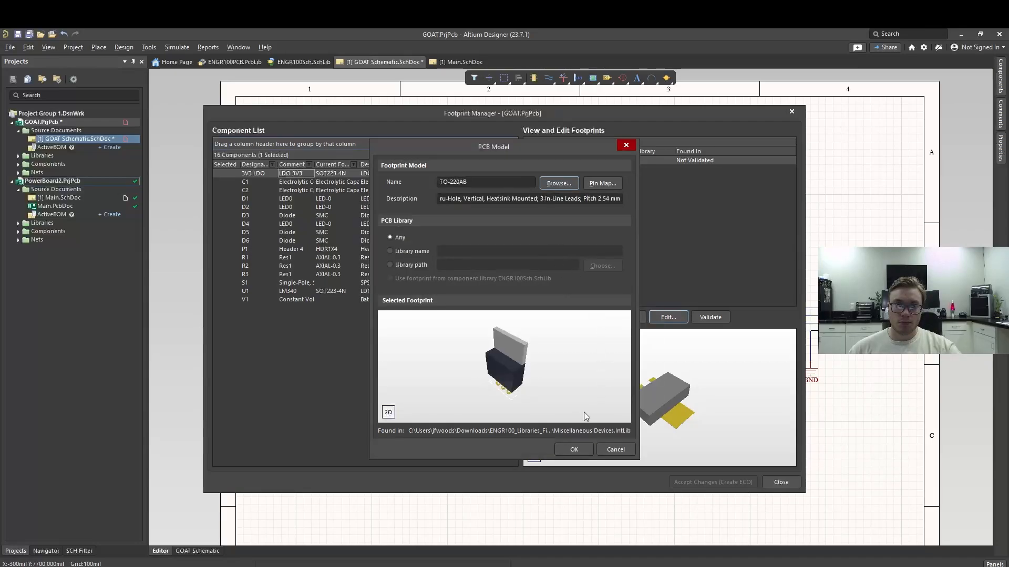
left_click(578, 452)
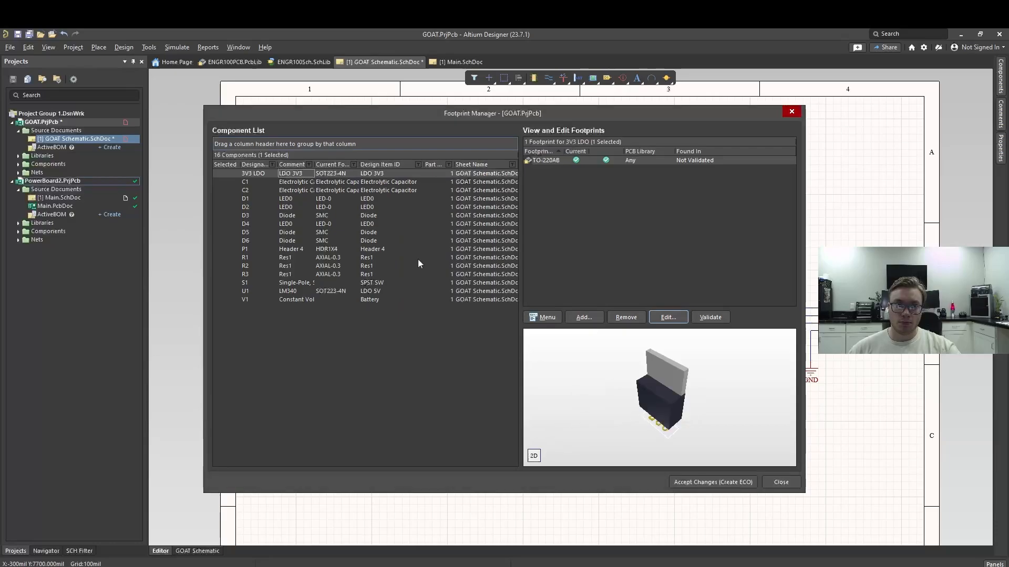
- Browse footprints for capacitor C1 in Miscellaneous Devices.IntLib, enlarging the library browser and widening its footprint list
left_click(300, 182)
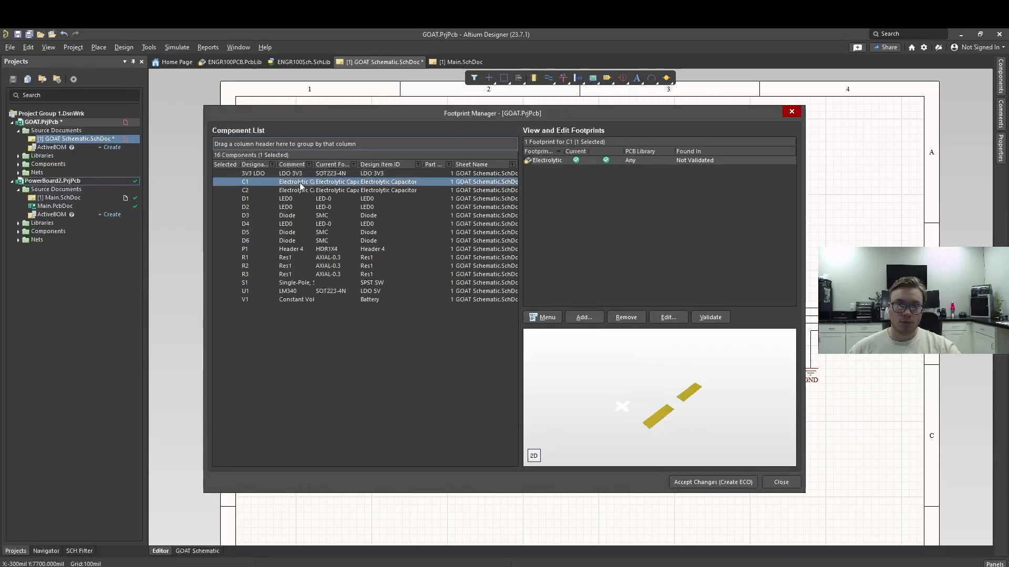
left_click(668, 317)
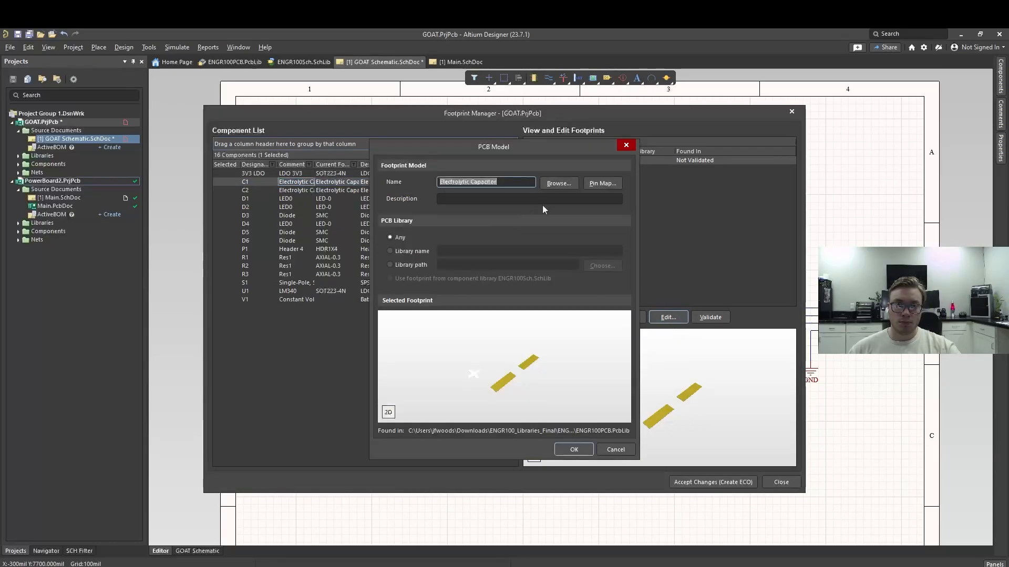
left_click(550, 184)
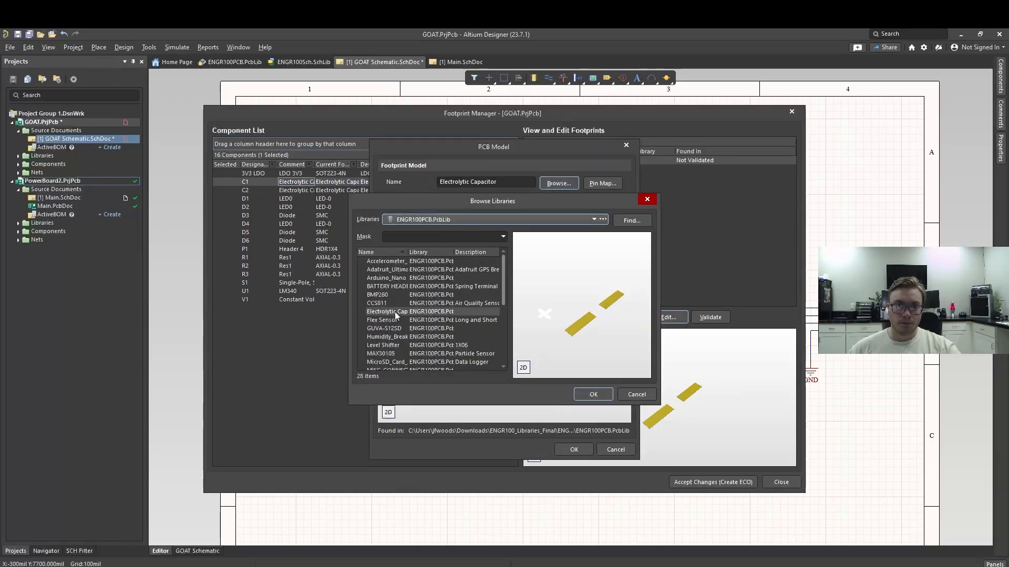
scroll(395, 311, "down", 5)
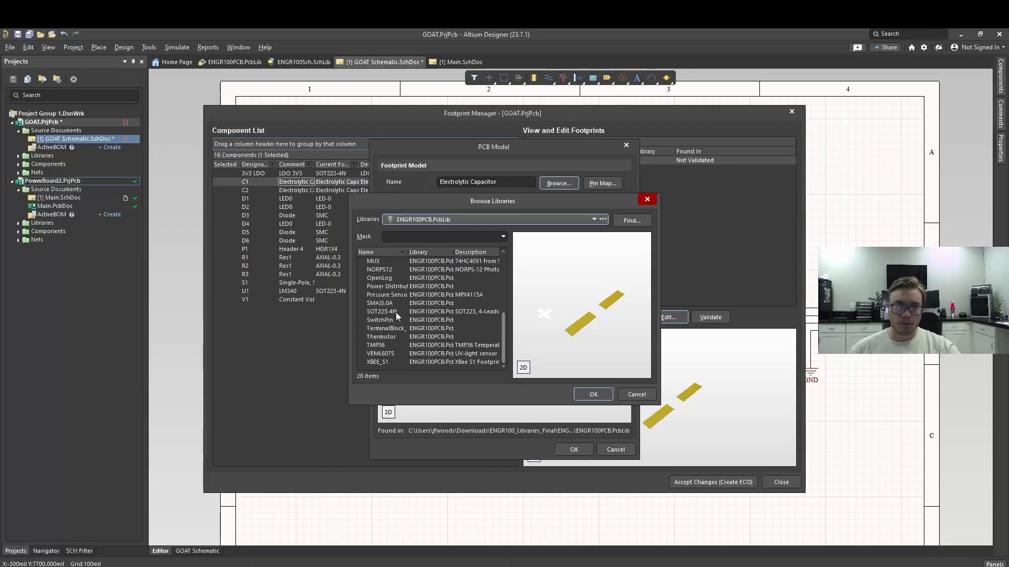
left_click(457, 219)
left_click(459, 255)
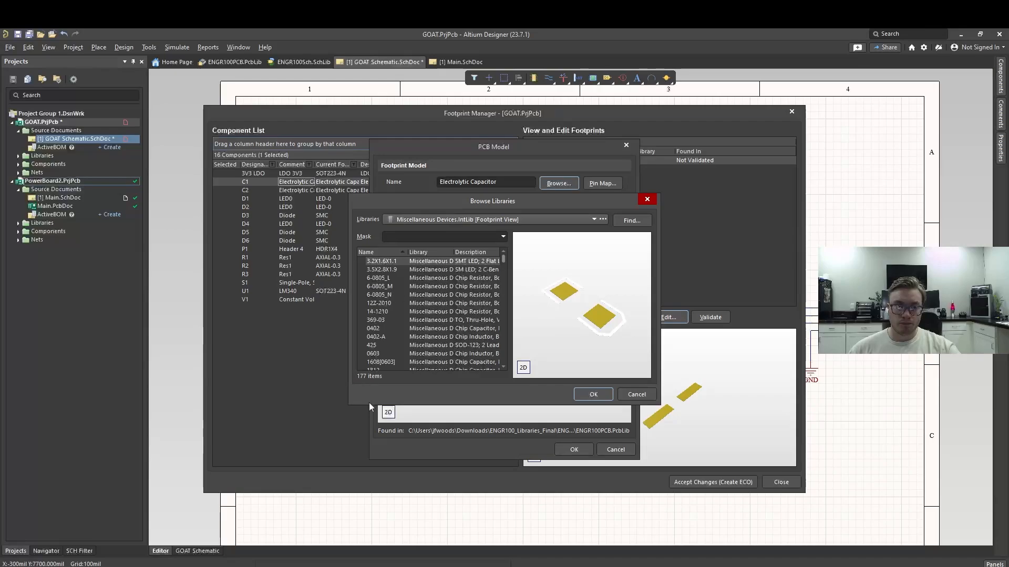
left_click_drag(354, 406, 203, 457)
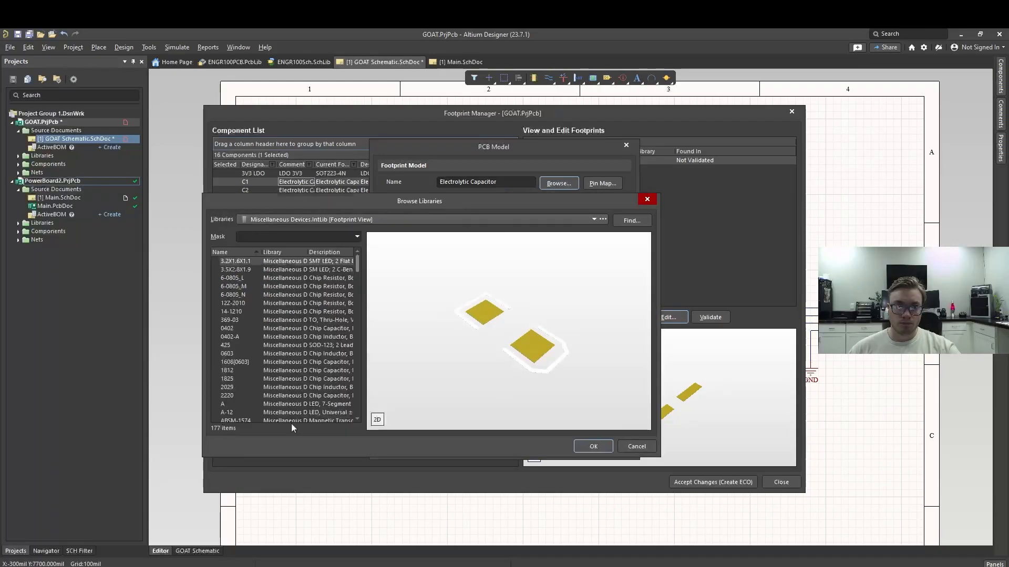
left_click_drag(364, 329, 449, 329)
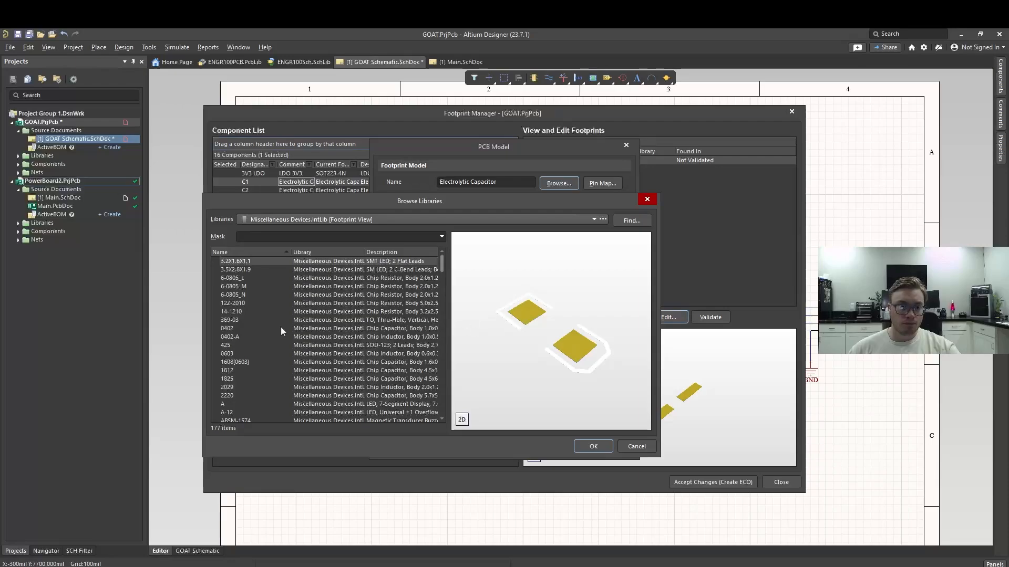
- Choose the CAPR5-4X5 two-lead capacitor footprint for C1 and accept the model
scroll(278, 329, "down", 4)
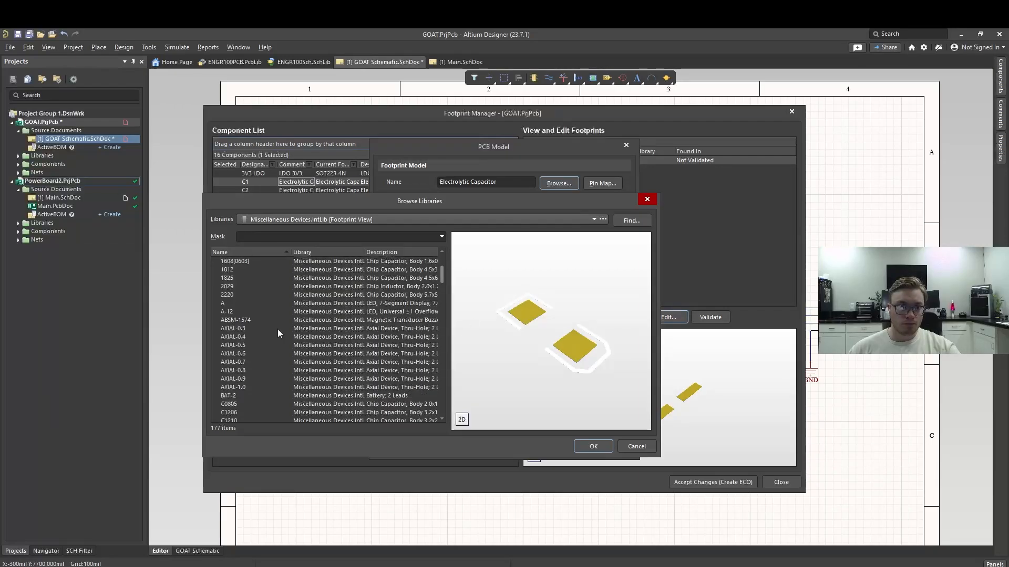
scroll(276, 328, "down", 1)
scroll(277, 328, "down", 2)
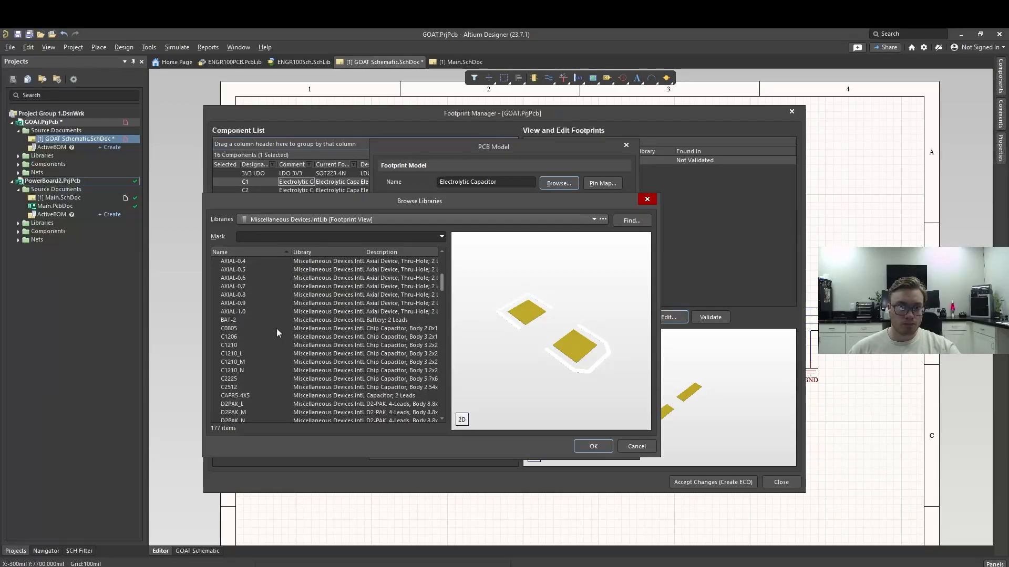
scroll(276, 328, "down", 1)
scroll(276, 328, "down", 2)
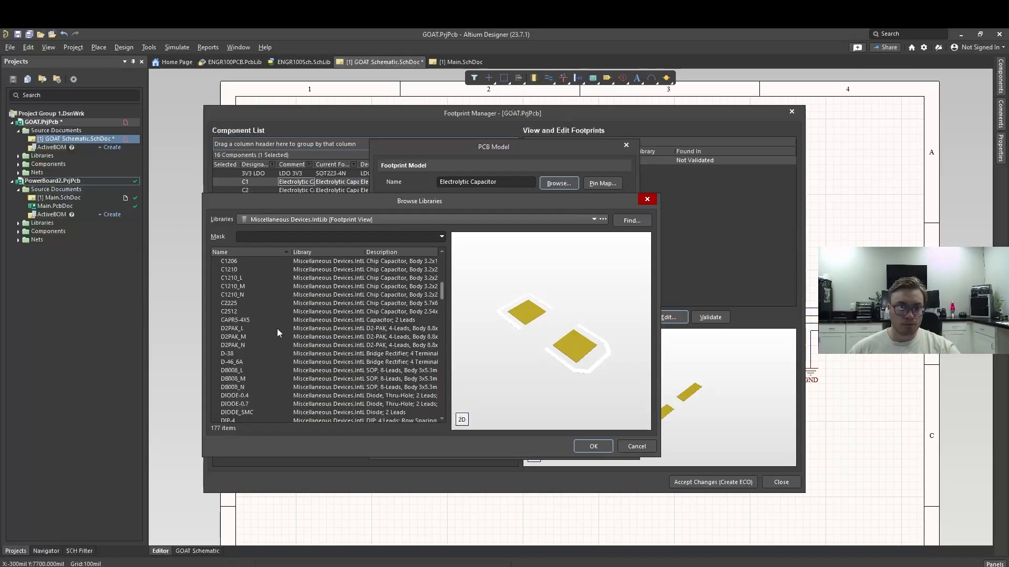
left_click(275, 320)
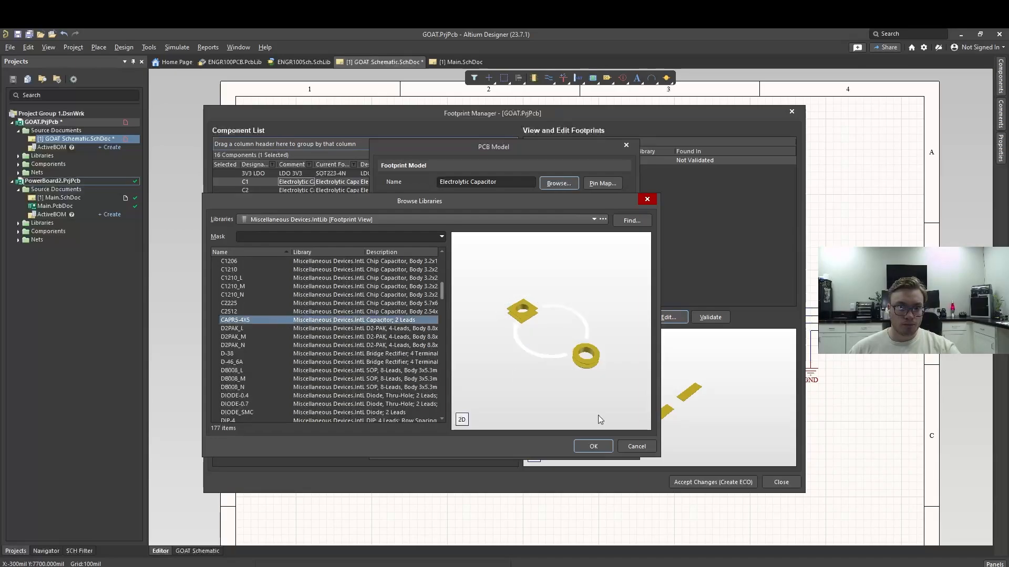
left_click(595, 444)
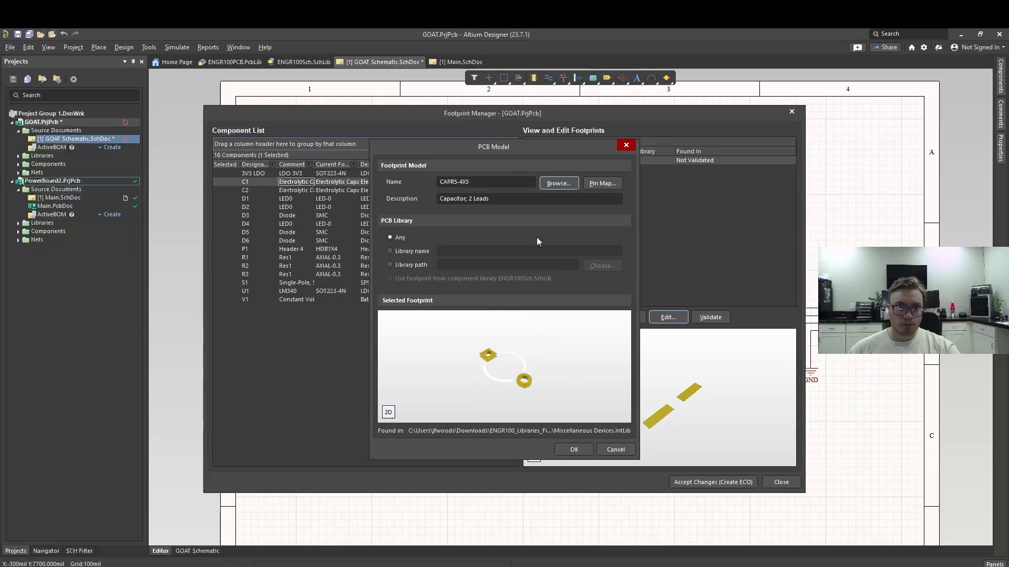
left_click(575, 449)
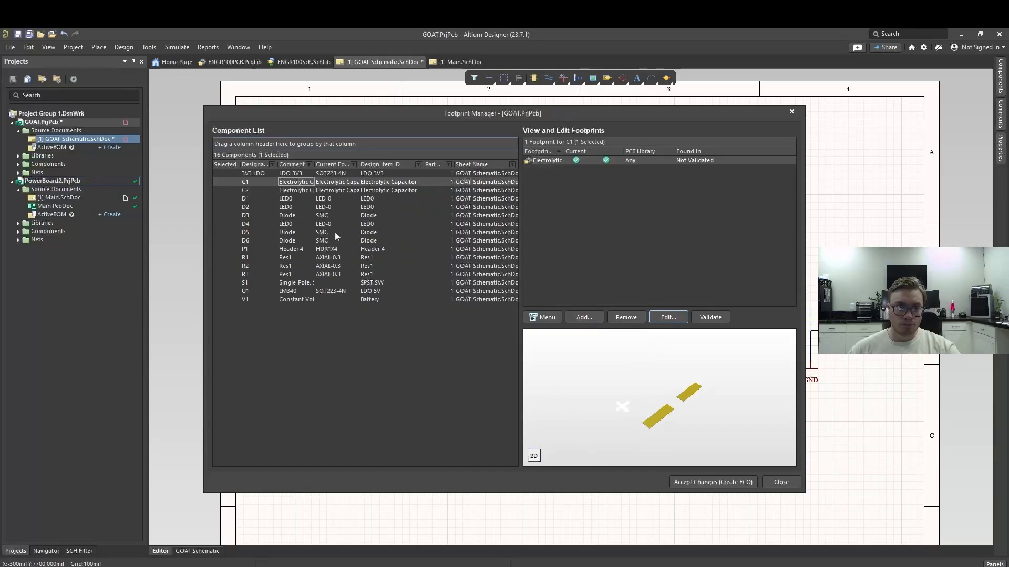
- Replace capacitor C2's footprint with CAPR5-4X5 from Miscellaneous Devices.IntLib
left_click(297, 192)
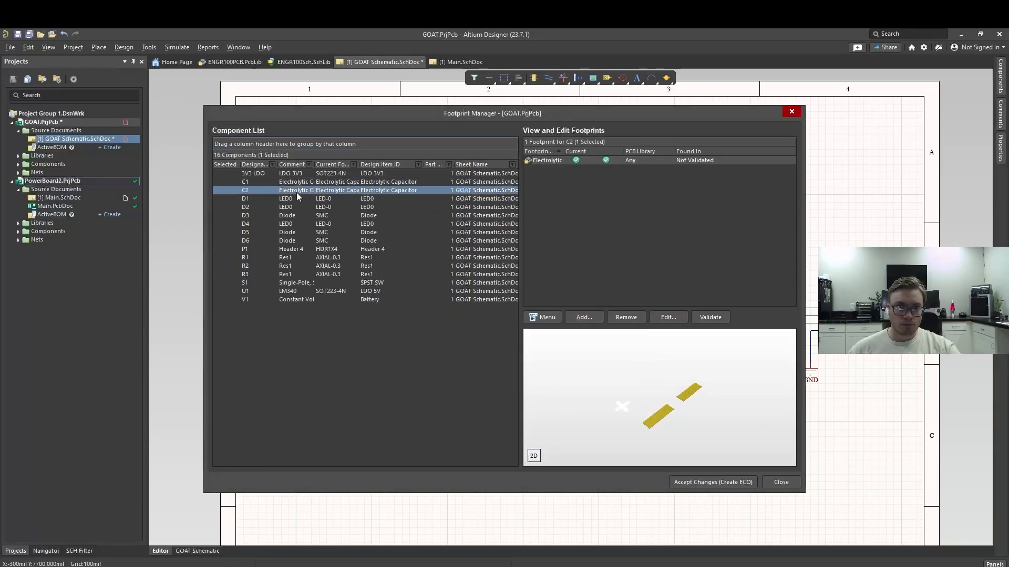
left_click(668, 317)
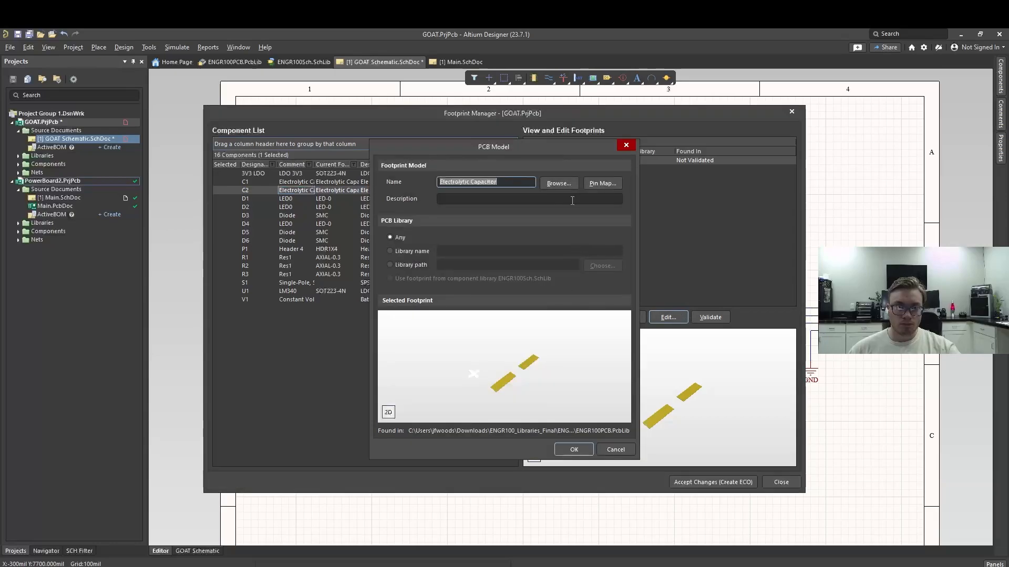
left_click(556, 183)
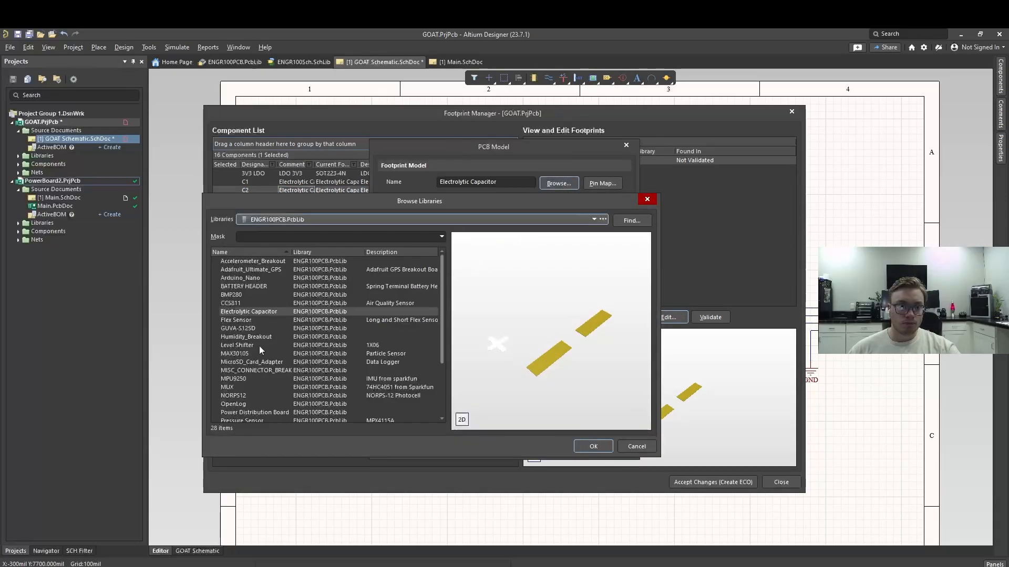
left_click(368, 219)
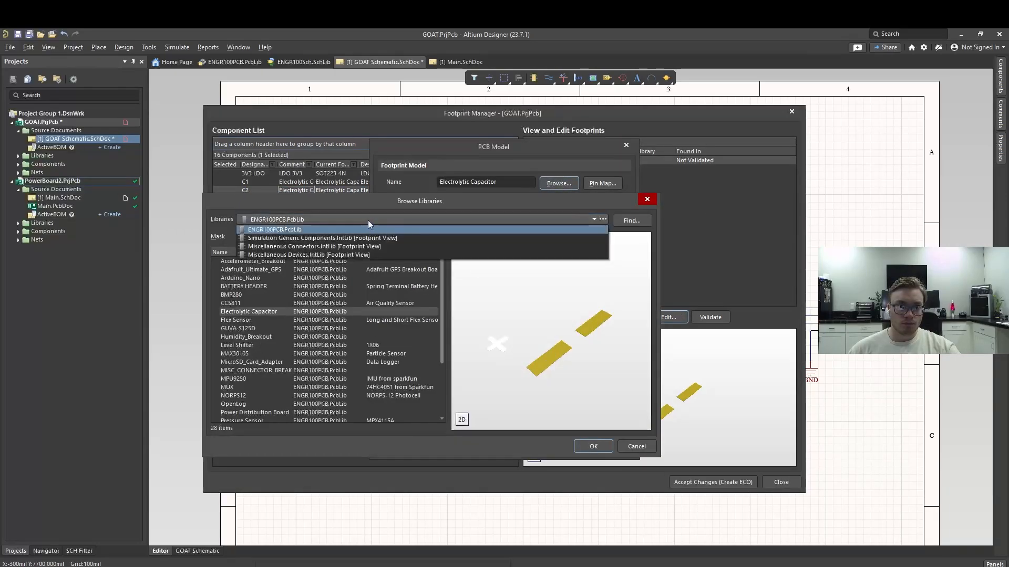
left_click(335, 253)
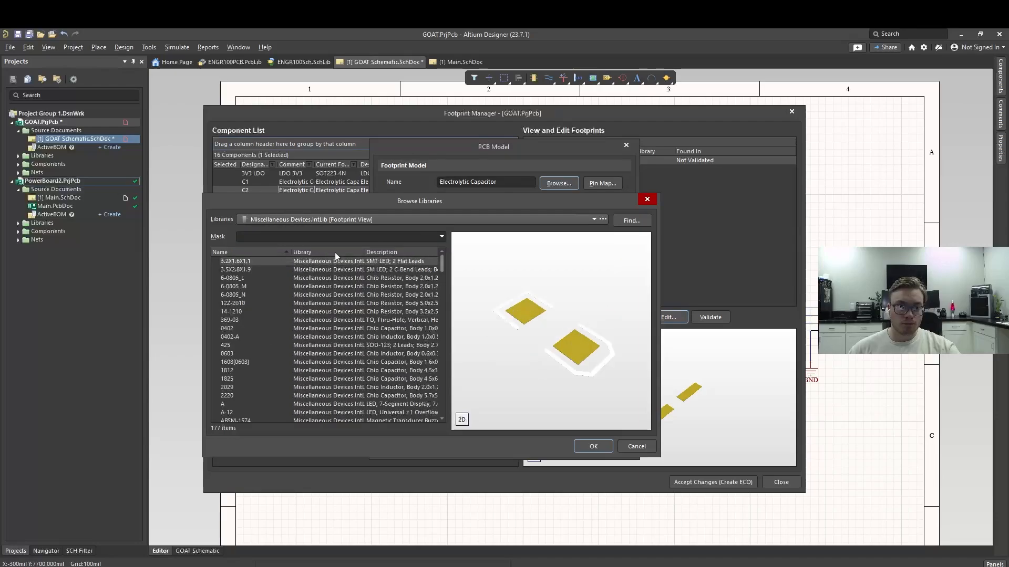
scroll(272, 334, "down", 10)
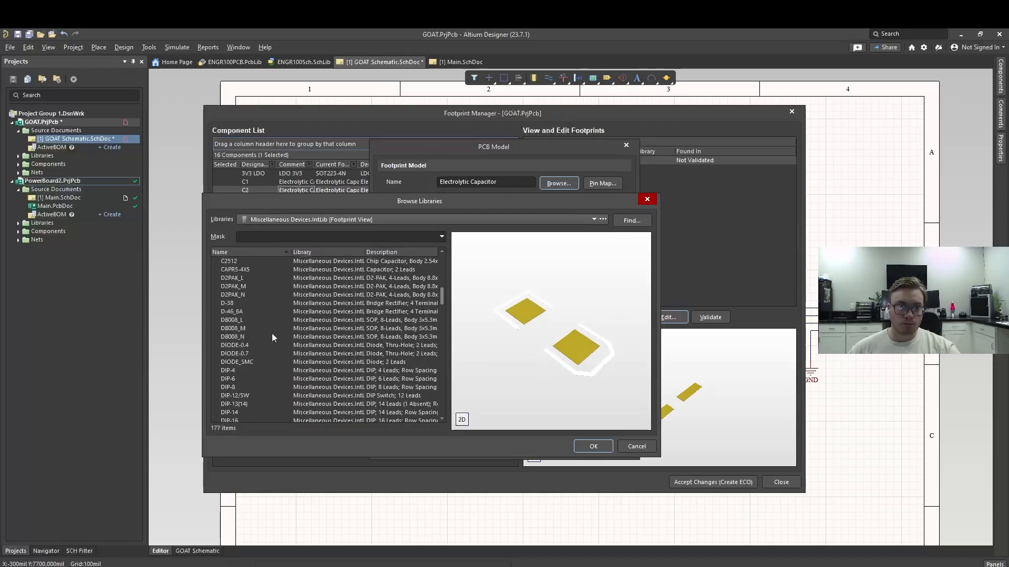
scroll(242, 289, "up", 1)
left_click(238, 292)
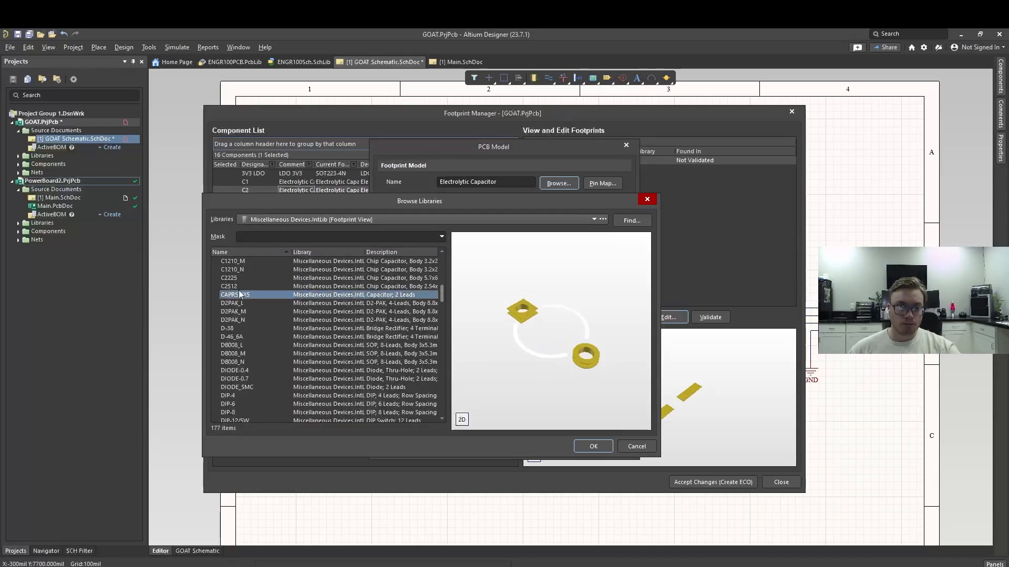
left_click(241, 287)
left_click(241, 292)
left_click(599, 448)
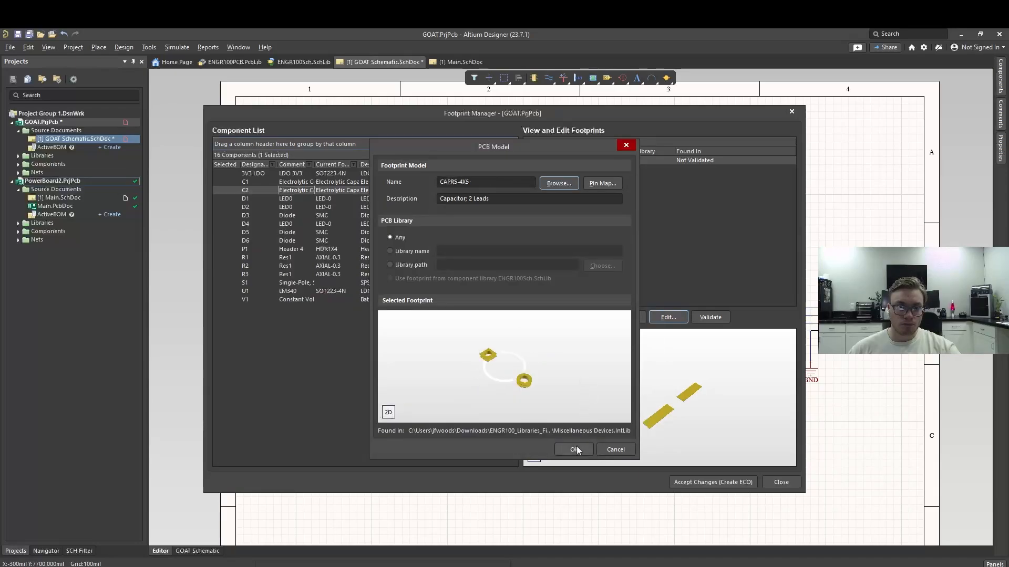
left_click(576, 446)
- Review the footprints of D1, D2 and D3, and inspect the footprint model settings of diode D3
left_click(292, 198)
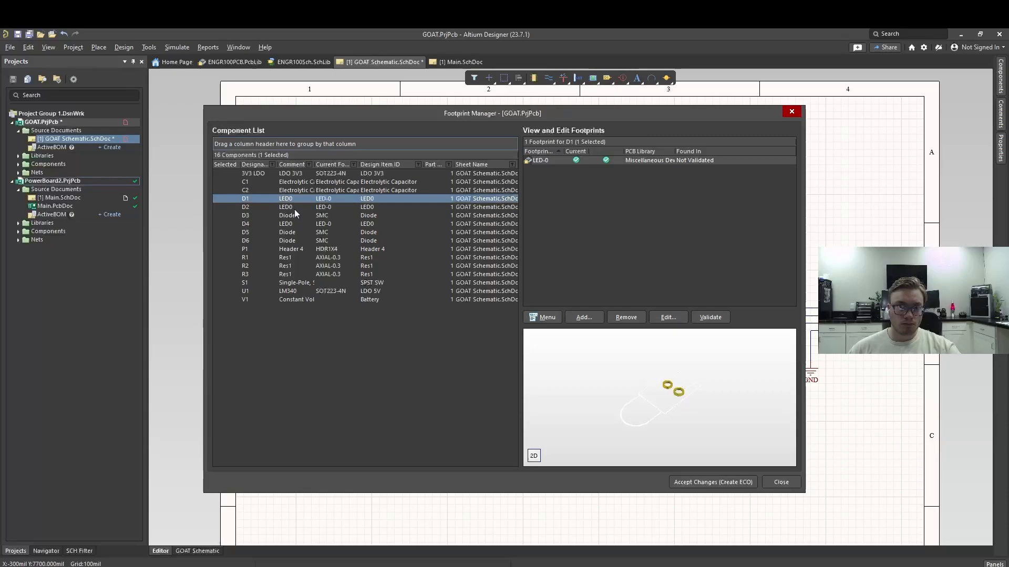
left_click(295, 209)
left_click(296, 216)
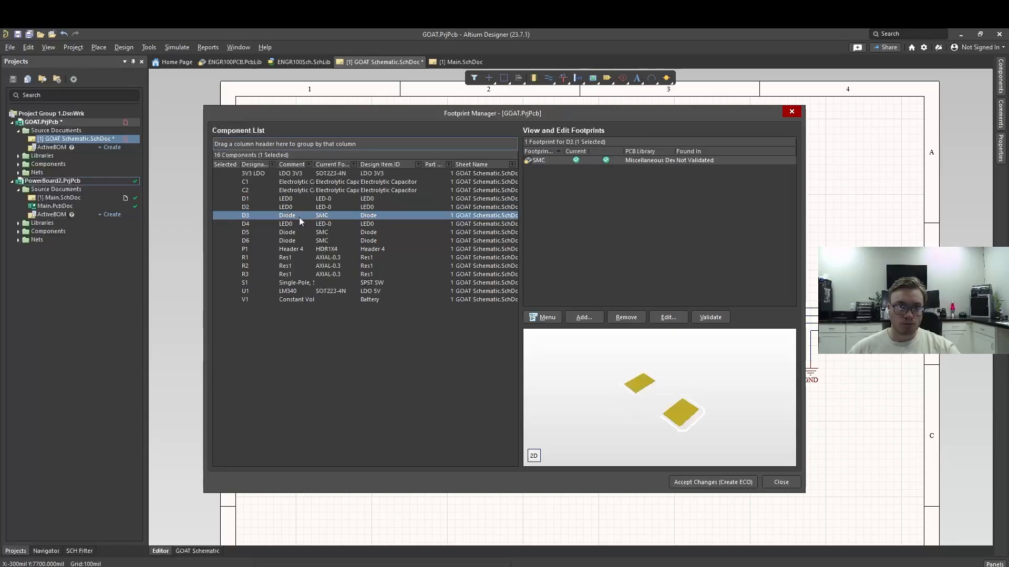
left_click(664, 317)
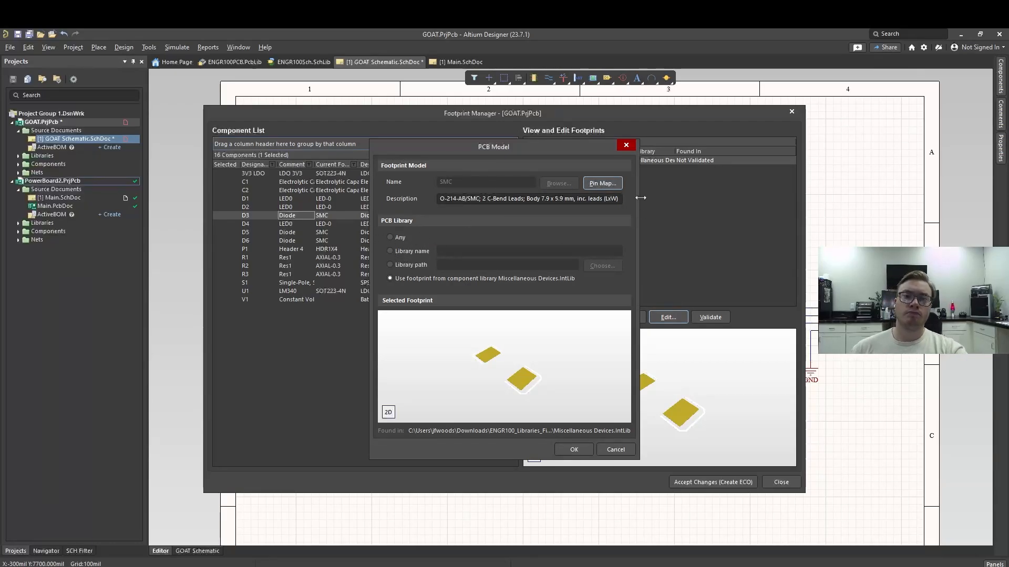
left_click(627, 144)
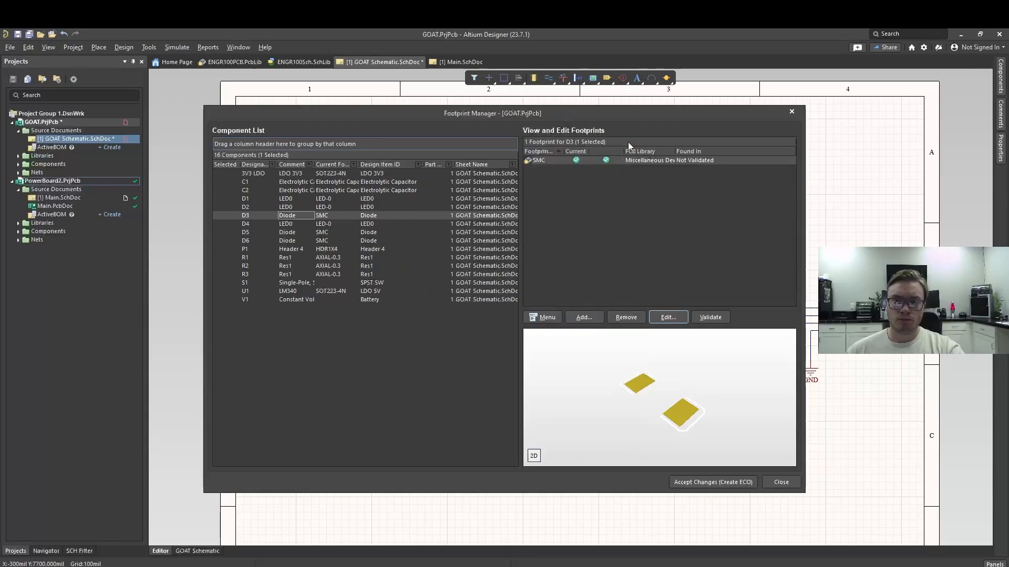
- Reopen diode D3's footprint model and check its pin mapping
left_click(667, 318)
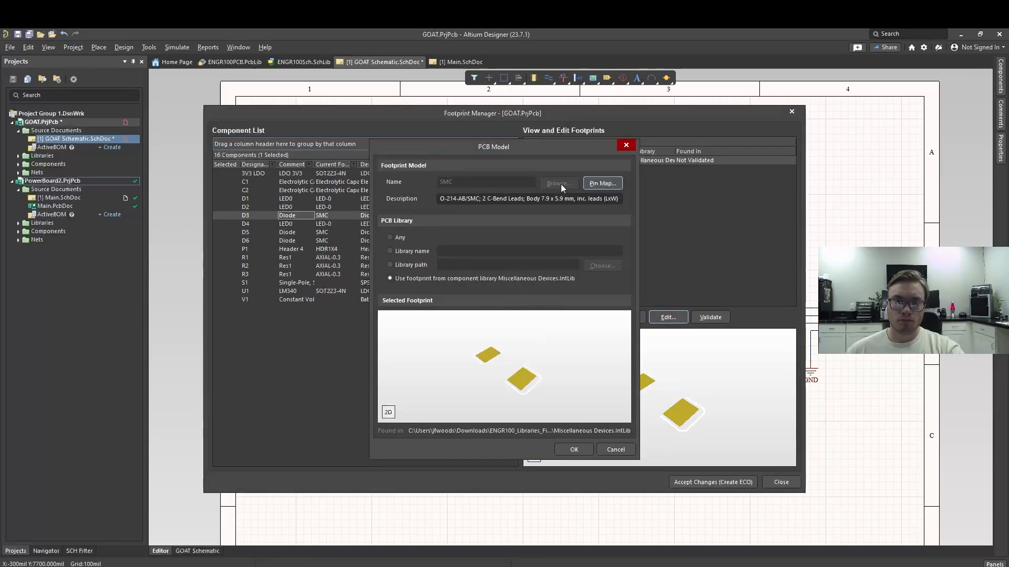
left_click(603, 184)
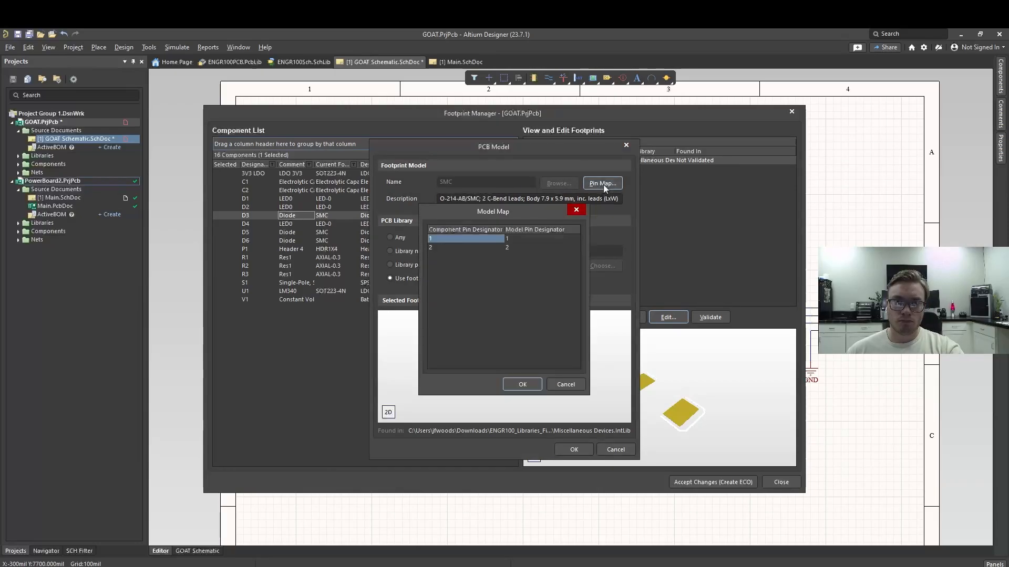
left_click(573, 208)
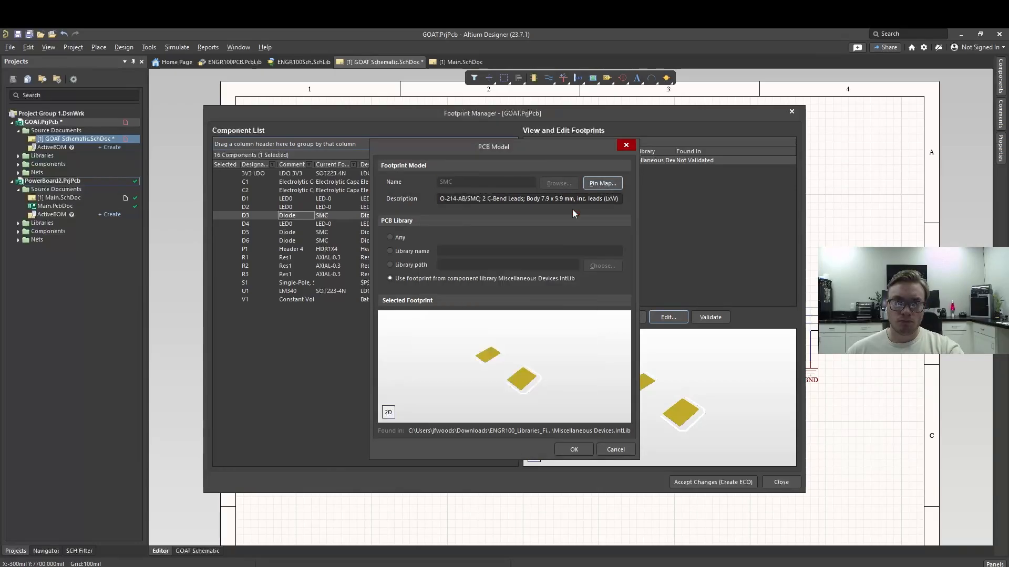
- Replace diode D3's footprint with the through-hole DIODE-0.7 from Miscellaneous Devices.IntLib, allowing any PCB library, and check the updated footprint
left_click(390, 238)
left_click(549, 184)
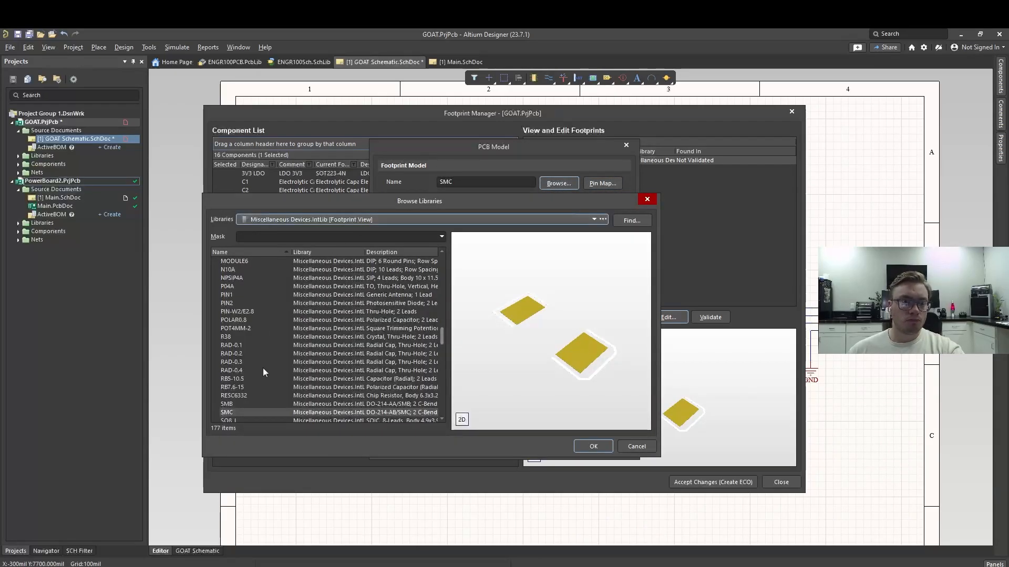
scroll(236, 371, "down", 1)
scroll(237, 370, "up", 9)
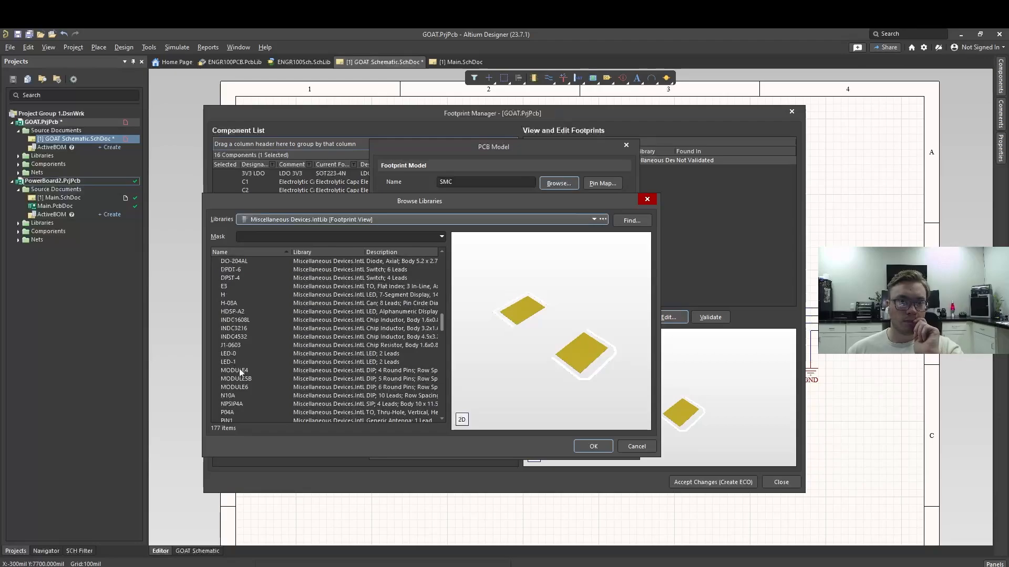
scroll(240, 367, "up", 7)
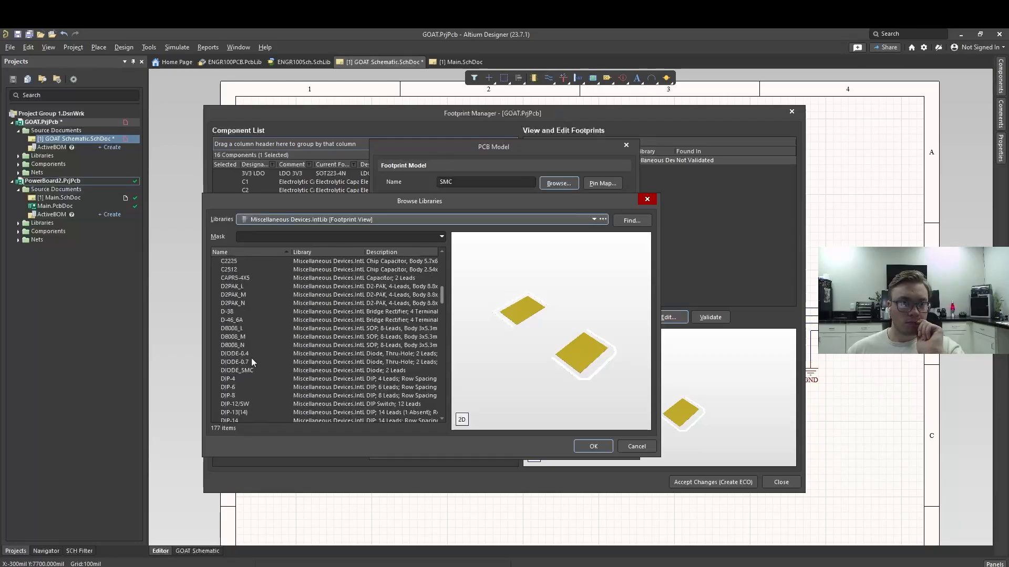
left_click(250, 362)
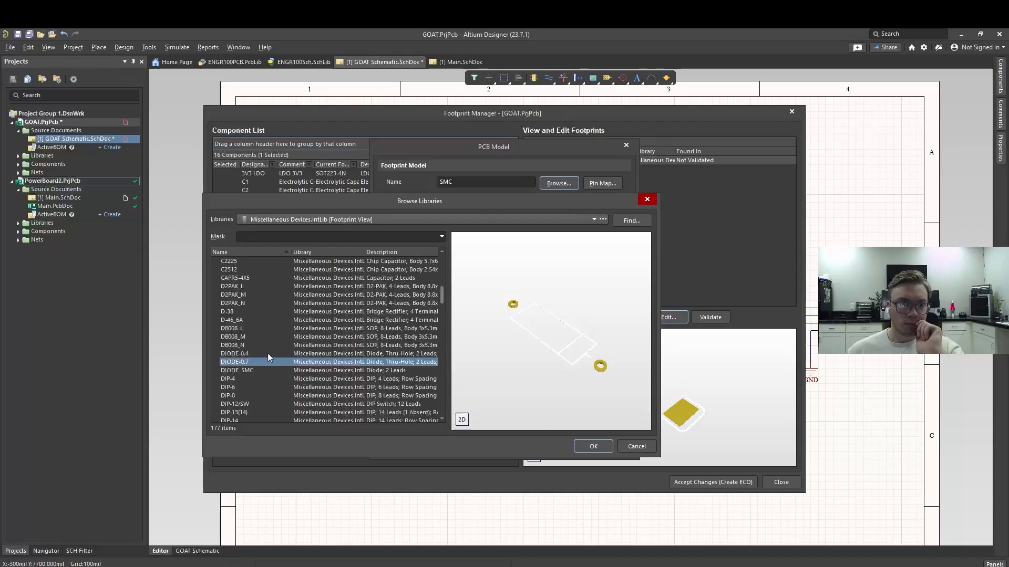
left_click(593, 446)
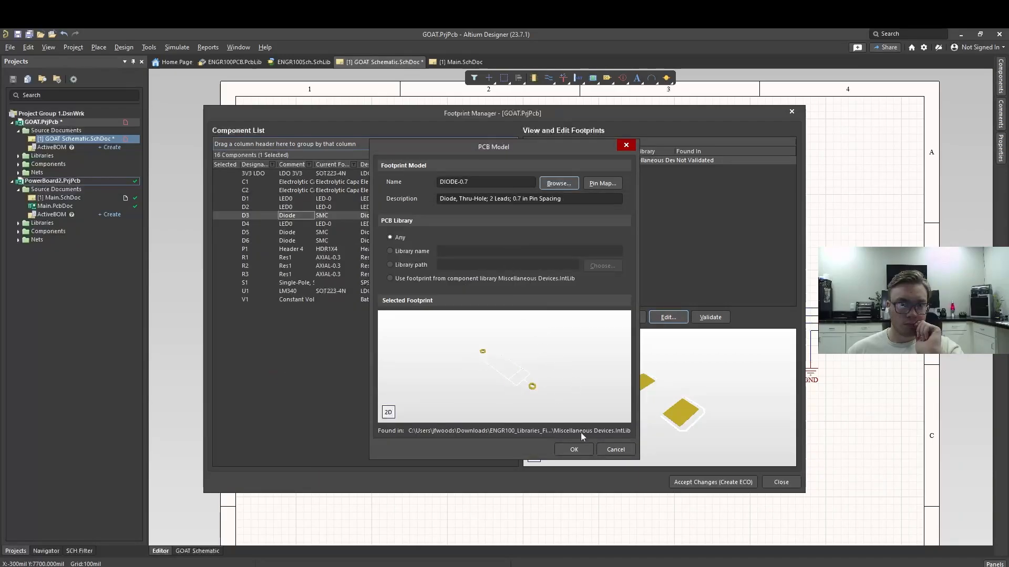
left_click(575, 448)
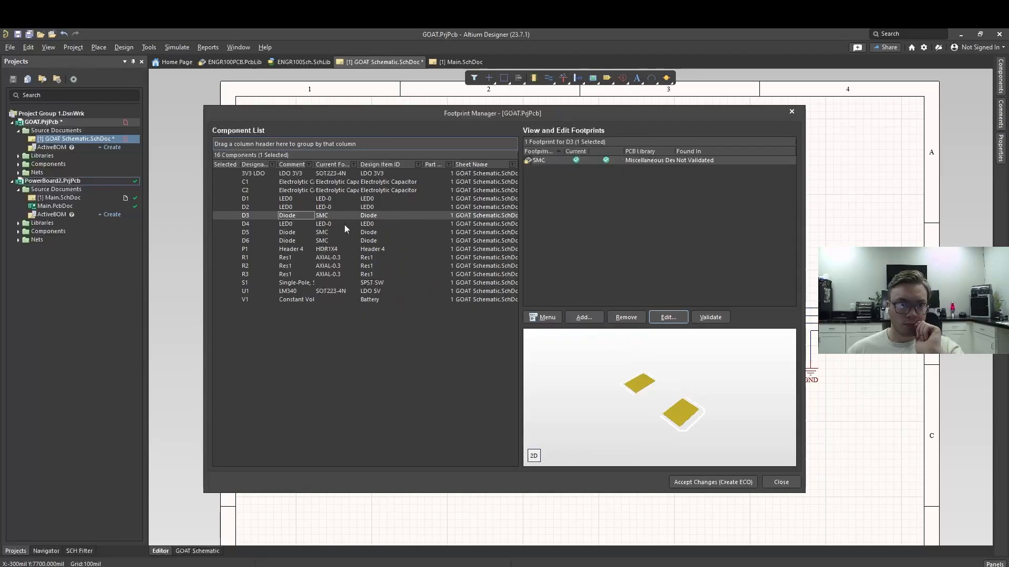
left_click(327, 223)
left_click(329, 235)
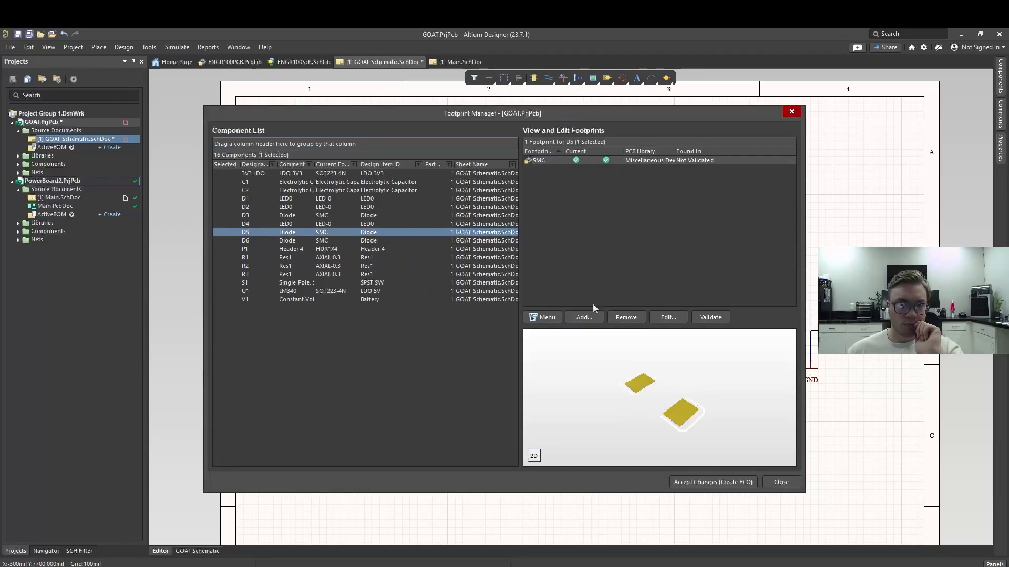
left_click(335, 215)
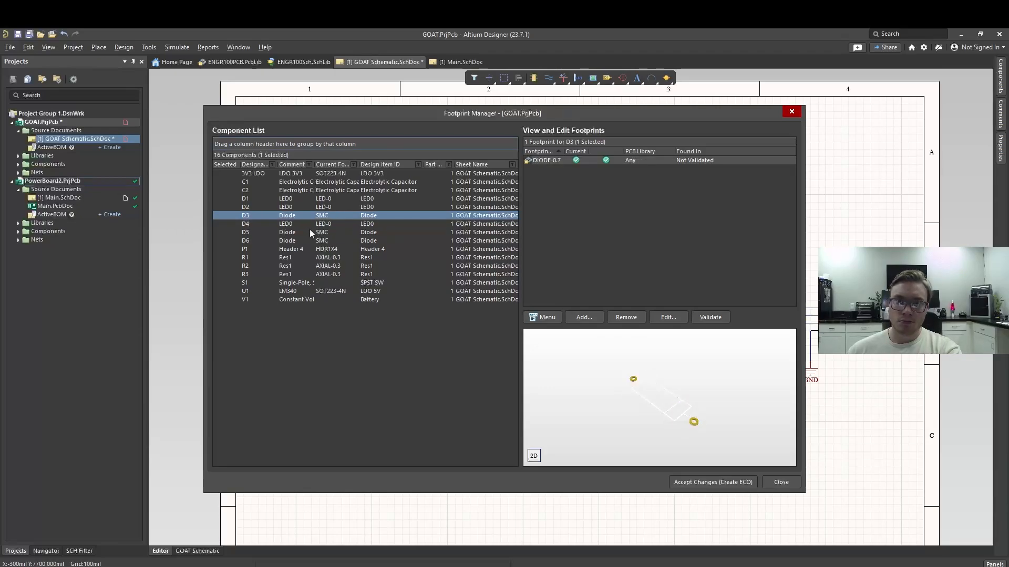
- Replace the footprints of diodes D5 and D6 together with DIODE-0.7, with the PCB library set to Any
left_click(328, 232)
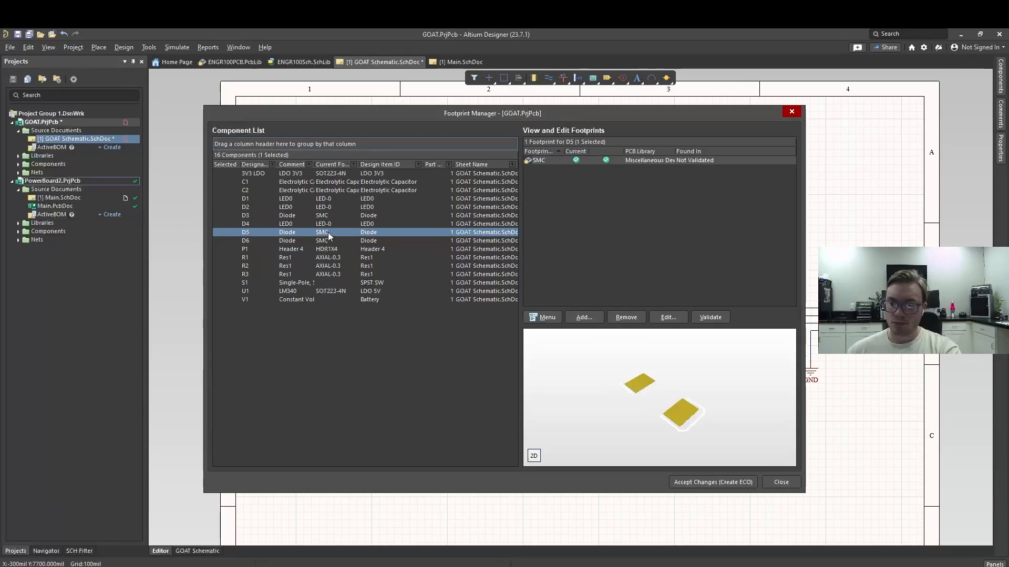
left_click(327, 240, "shift")
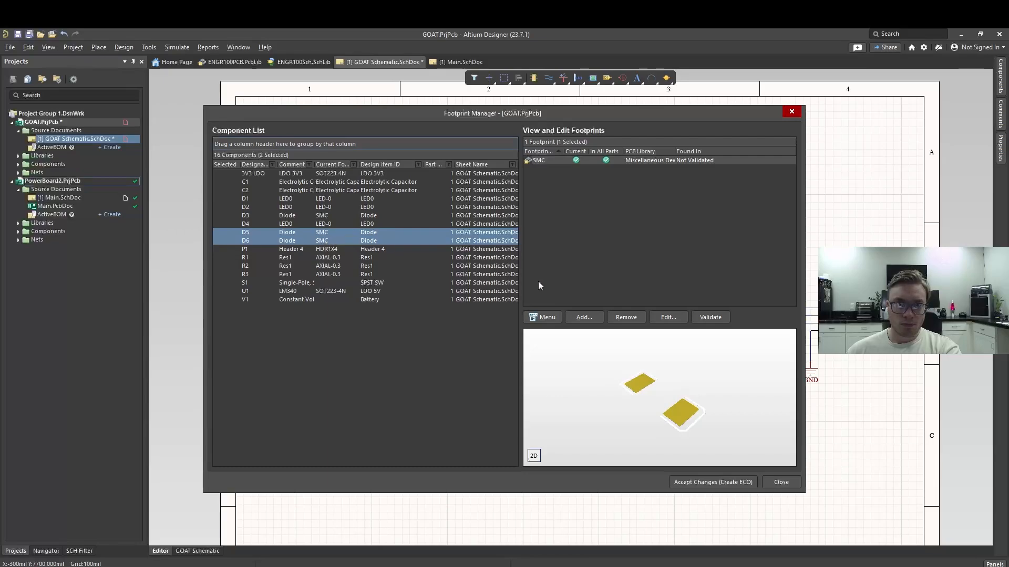
left_click(667, 318)
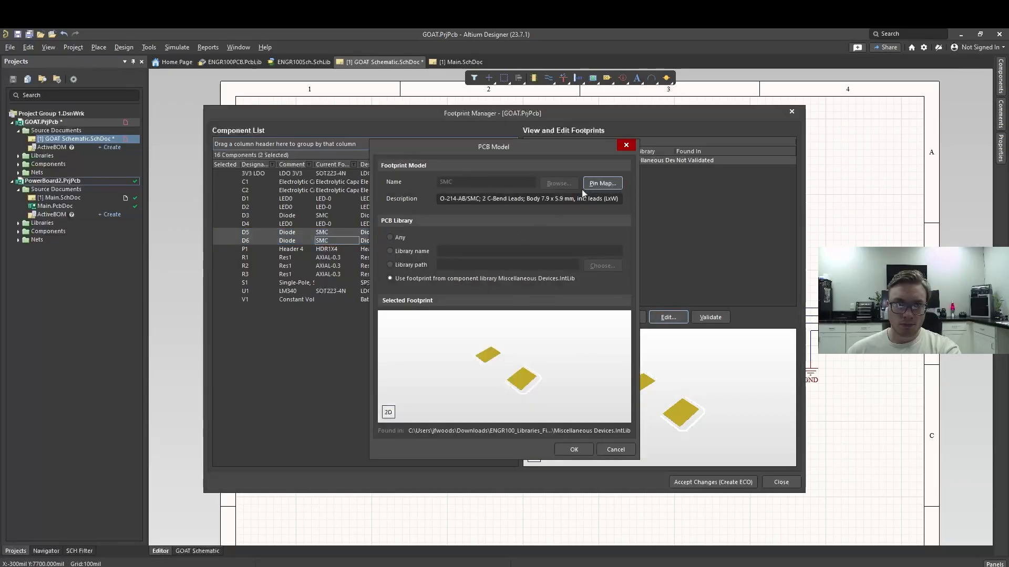
left_click(389, 237)
left_click(558, 183)
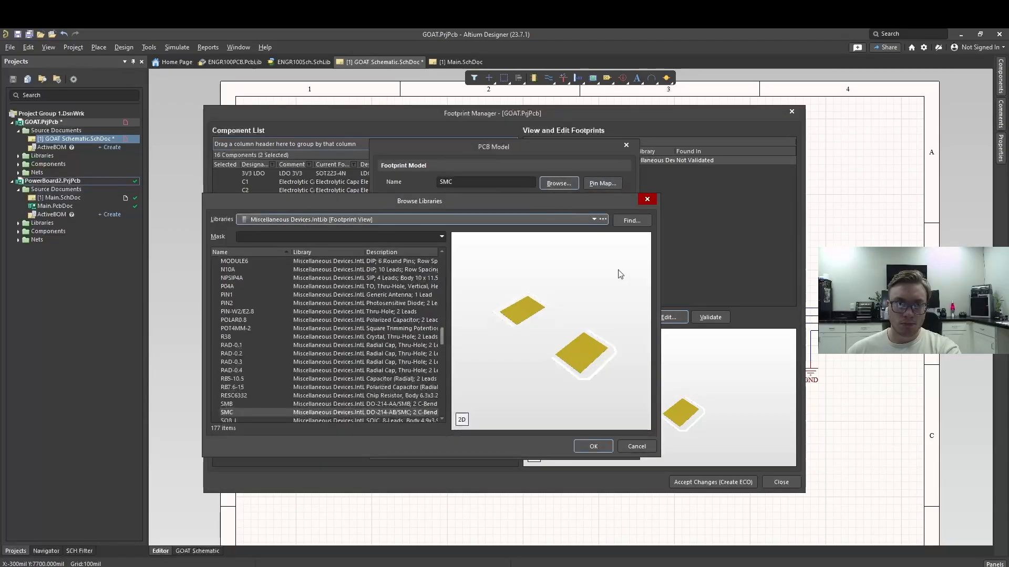
scroll(268, 363, "up", 14)
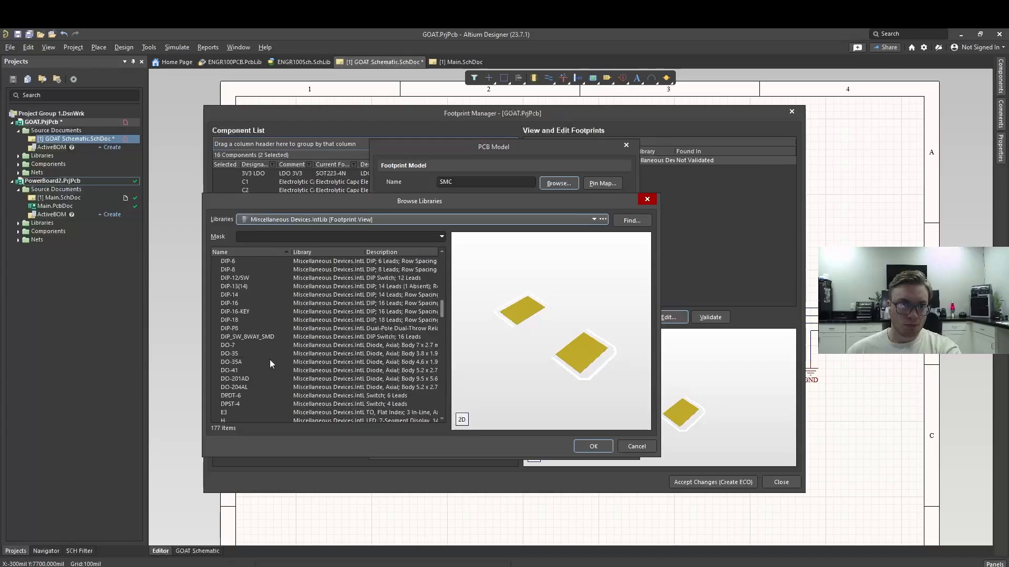
left_click(245, 337)
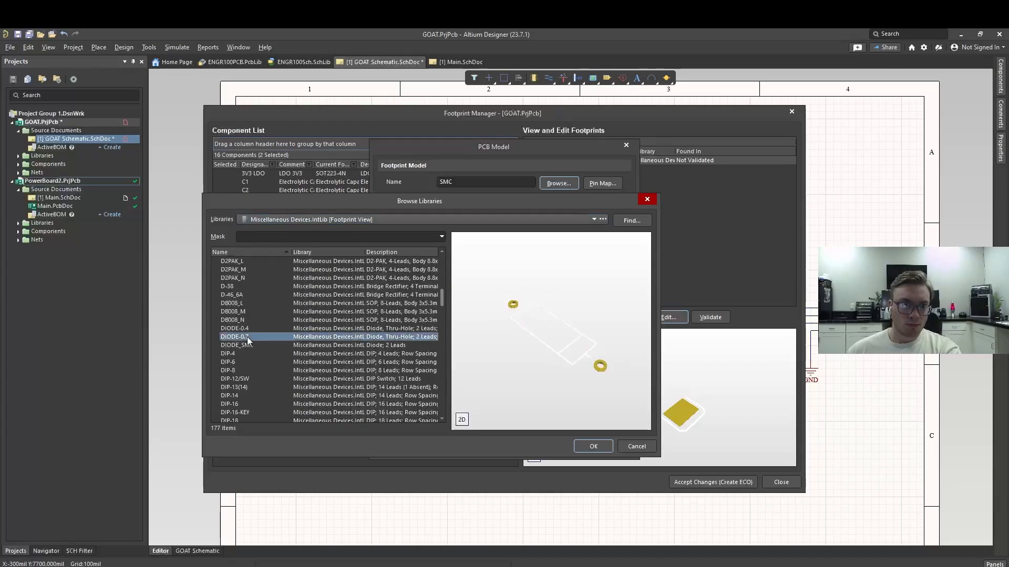
left_click(593, 446)
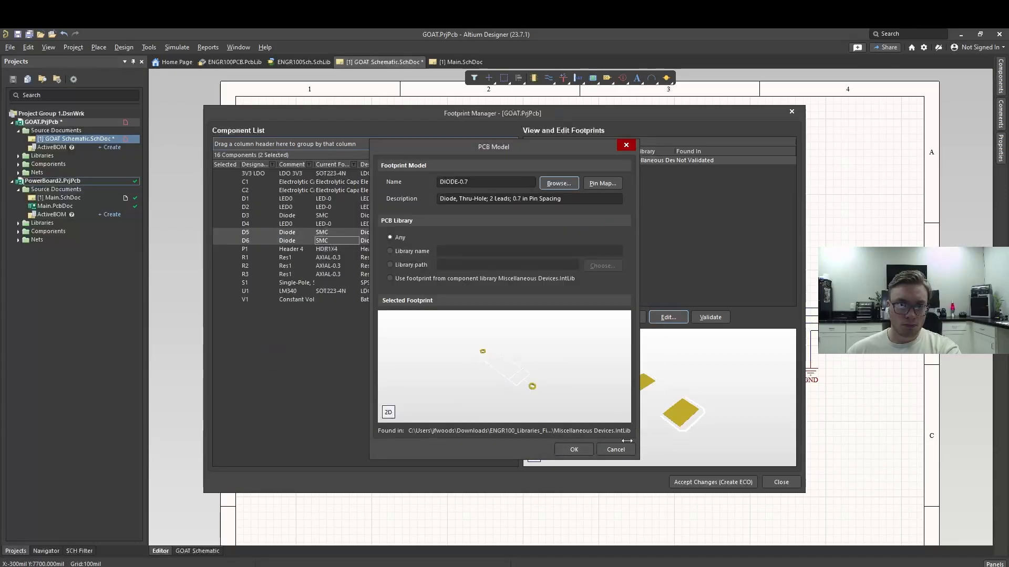
left_click(574, 449)
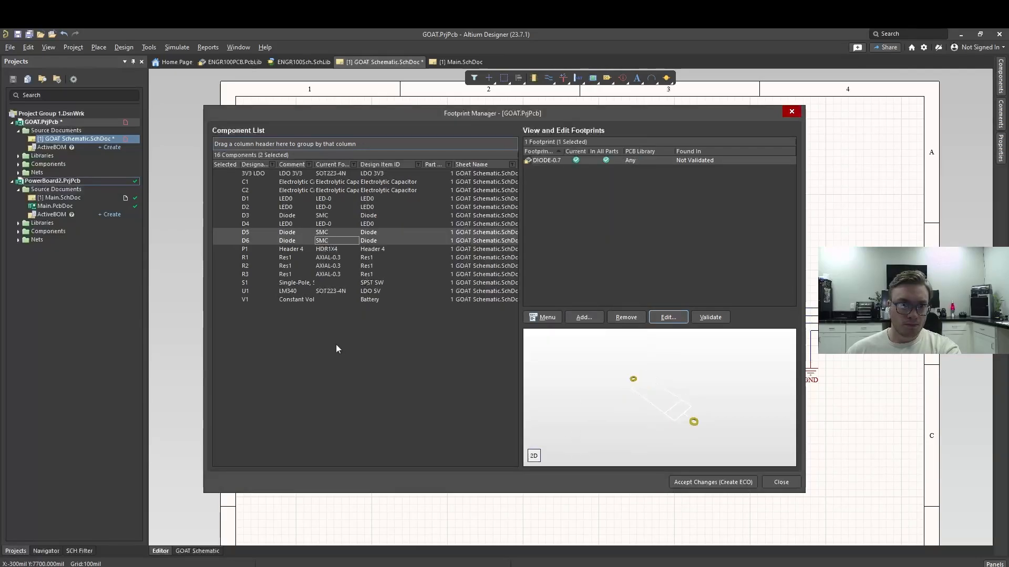
- Check the footprints of header P1 and resistors R1 to R3, and add a footprint from ENGR100PCB.PcbLib to switch S1
left_click(316, 250)
left_click(316, 258)
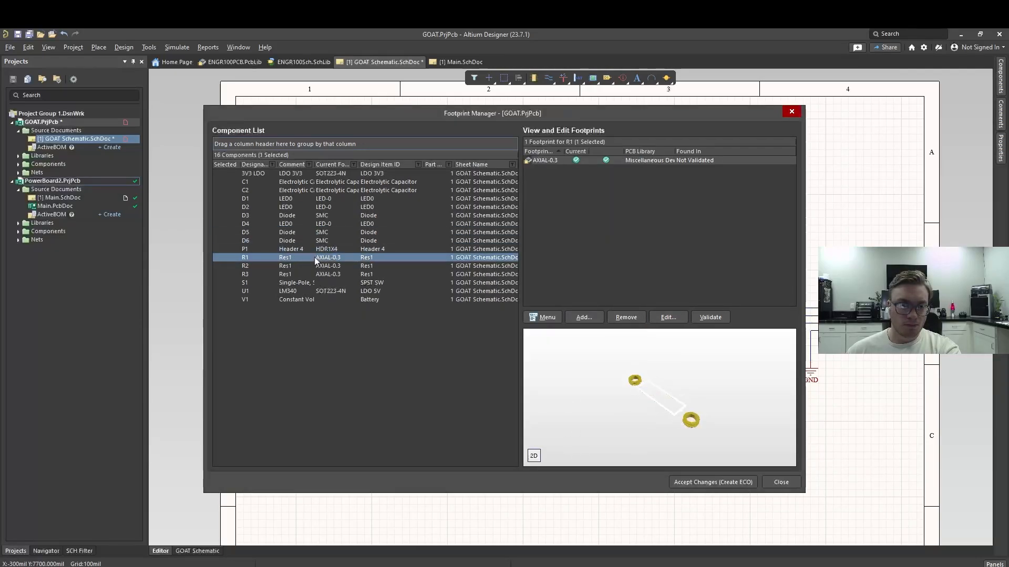
left_click(314, 265)
left_click(313, 274)
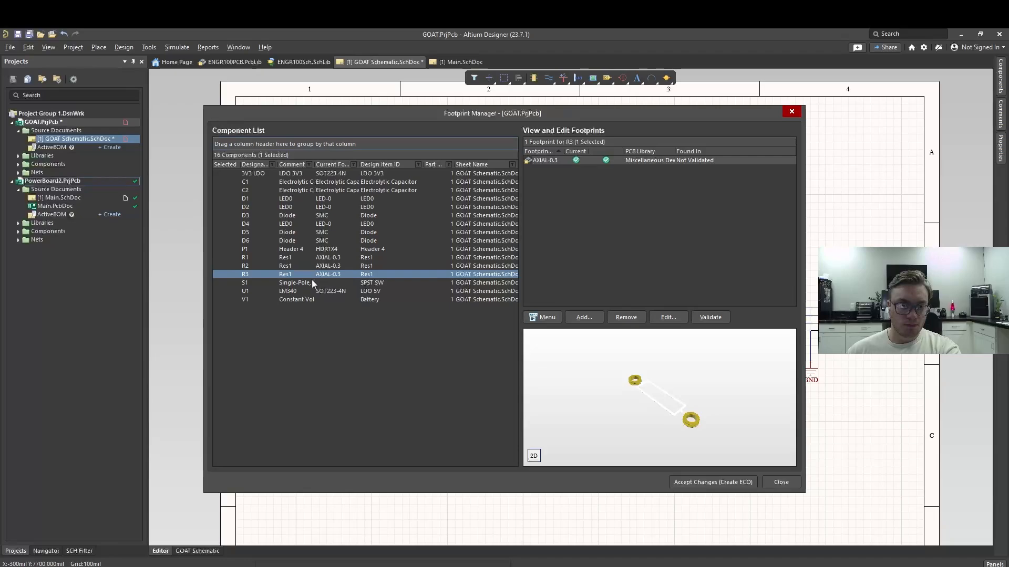
left_click(311, 282)
left_click(583, 319)
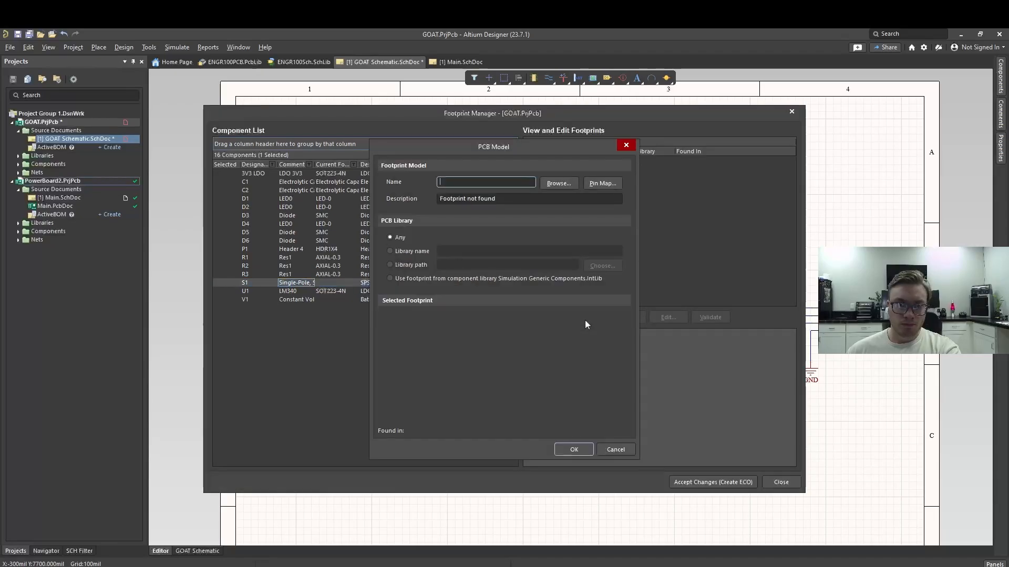
left_click(556, 182)
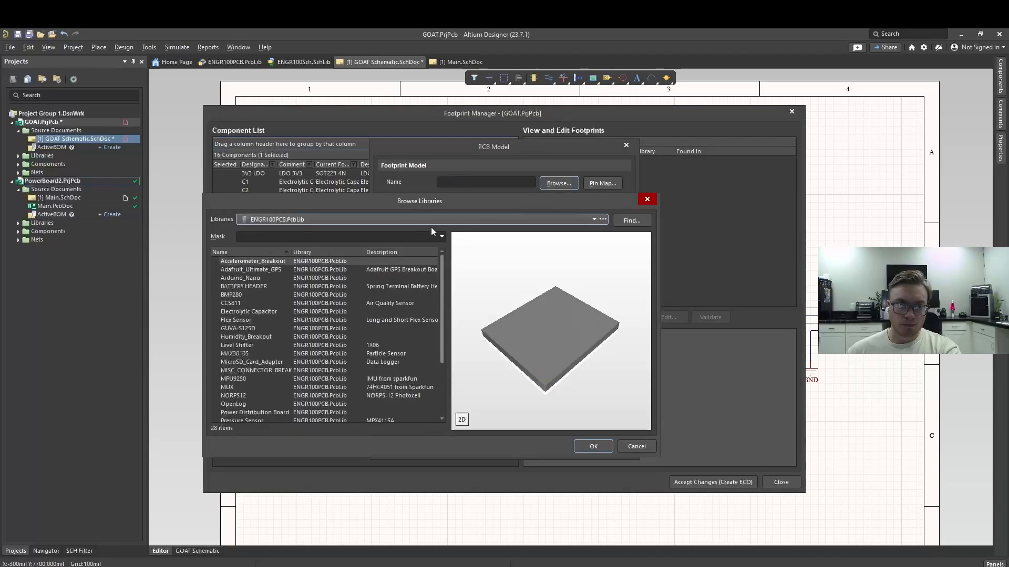
scroll(406, 266, "down", 3)
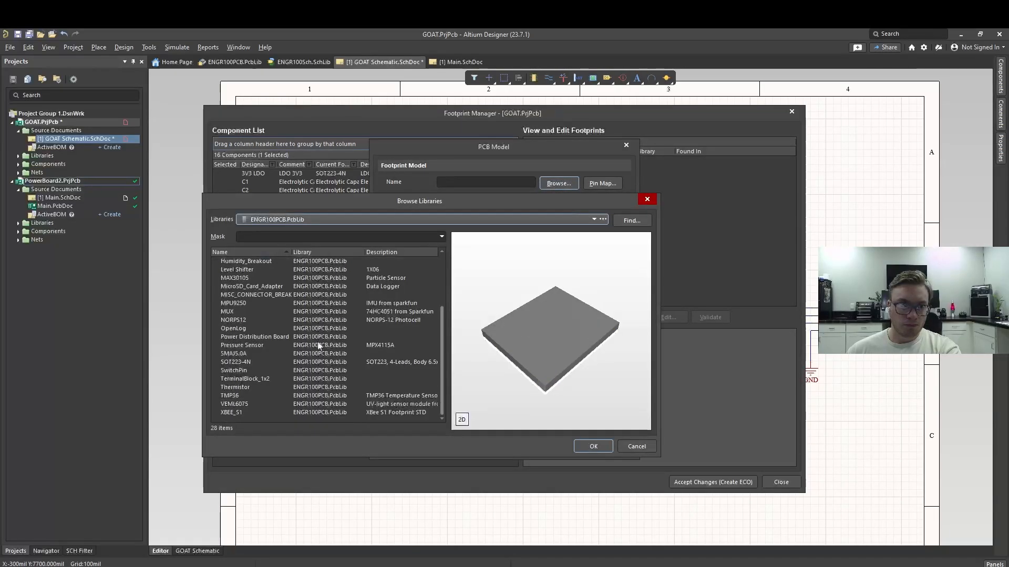
left_click(249, 362)
left_click(592, 446)
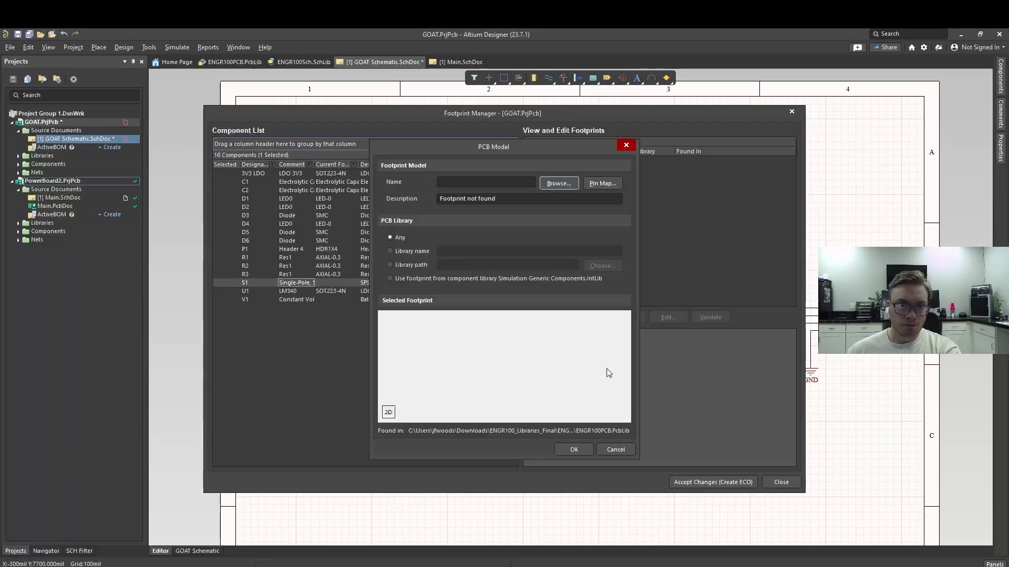
left_click(573, 450)
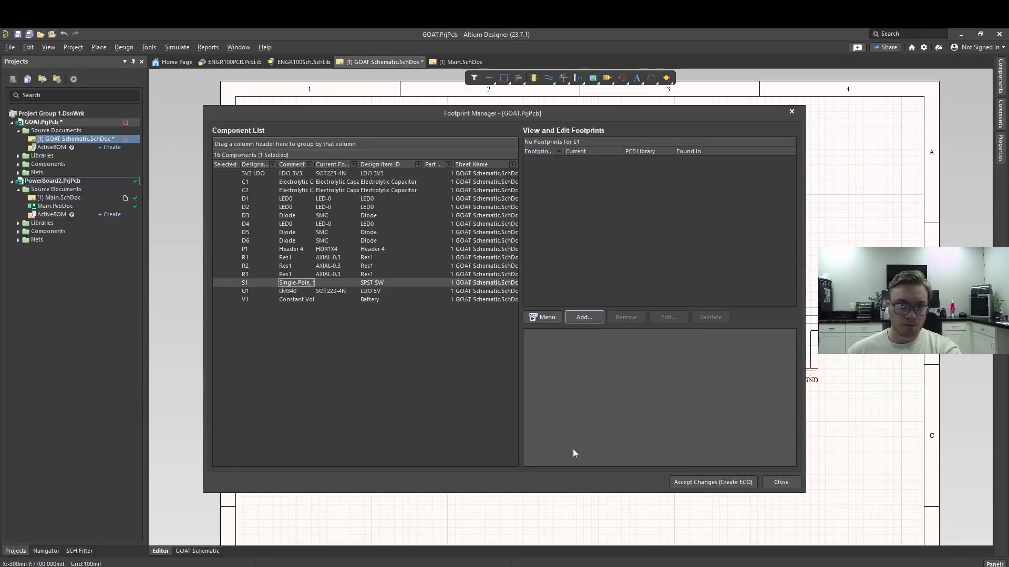
- Replace regulator U1's footprint with the through-hole TO-220AB from Miscellaneous Devices.IntLib
left_click(322, 290)
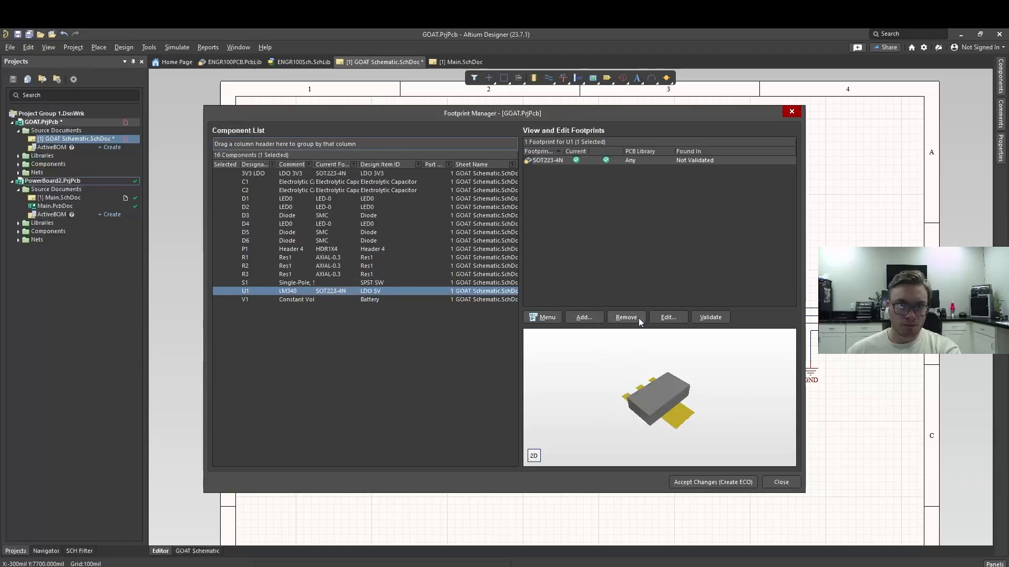
left_click(661, 317)
left_click(558, 184)
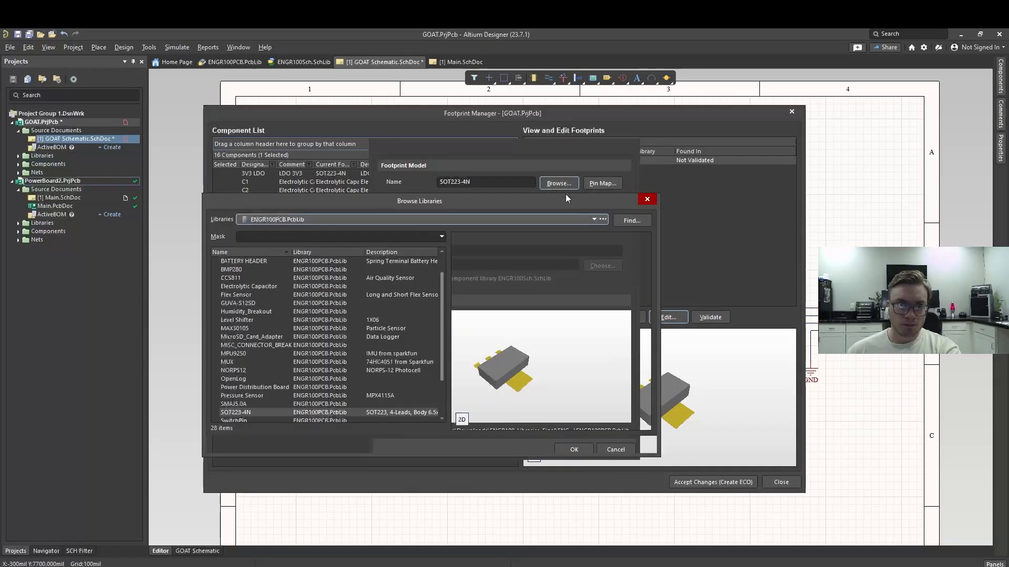
left_click(303, 220)
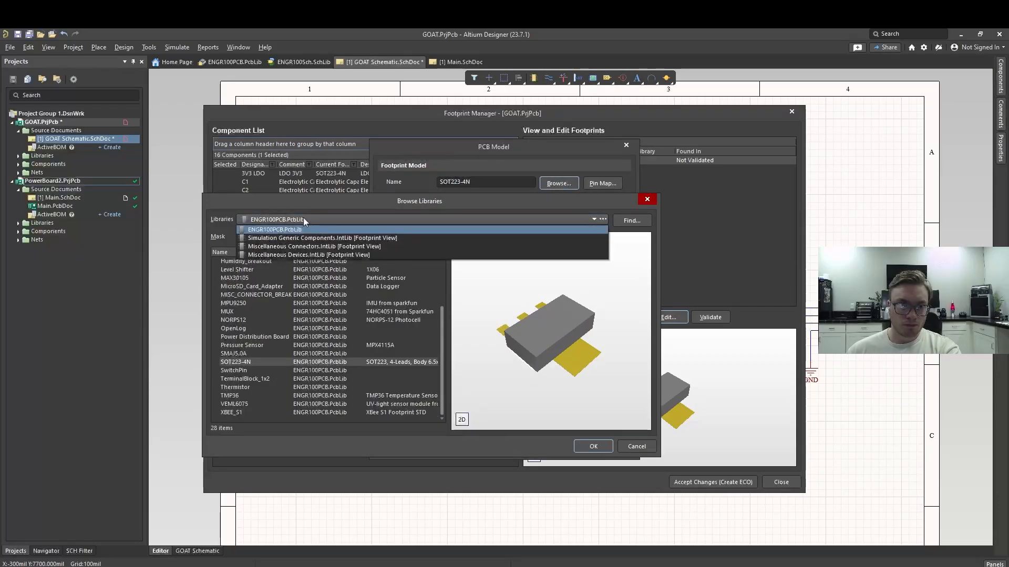
left_click(308, 247)
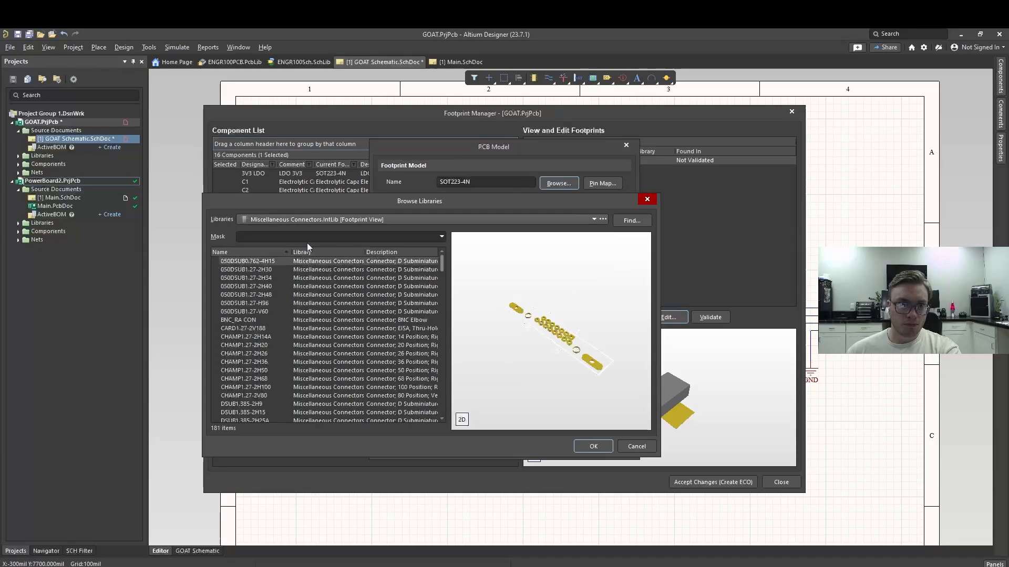
left_click(315, 219)
left_click(308, 255)
scroll(305, 294, "down", 20)
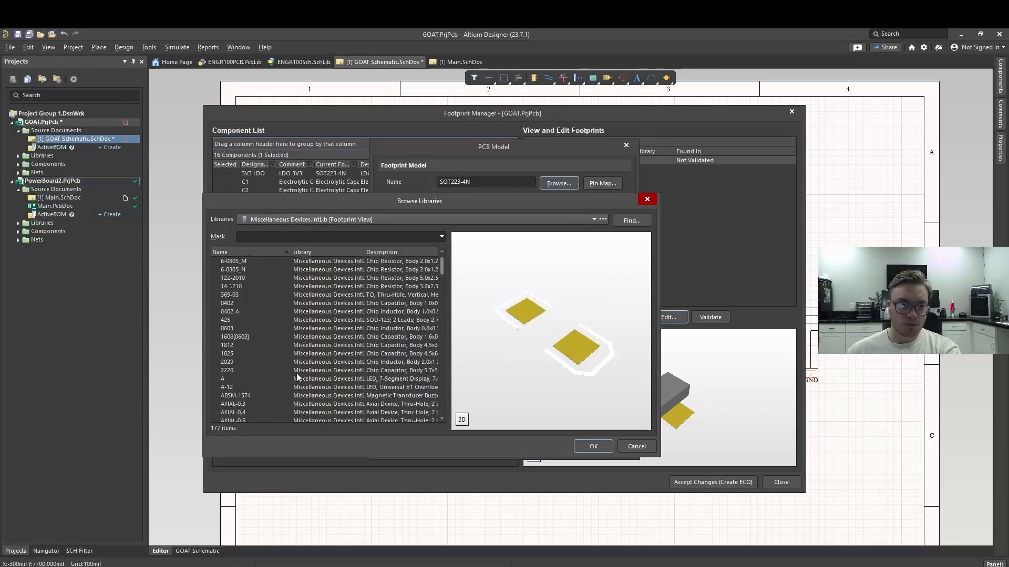
scroll(292, 367, "down", 20)
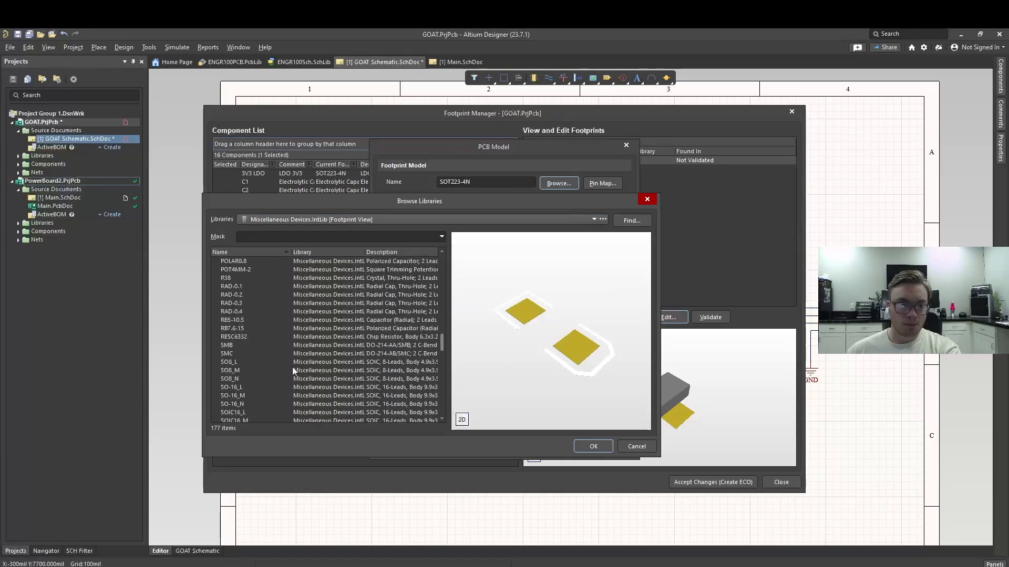
scroll(293, 367, "down", 5)
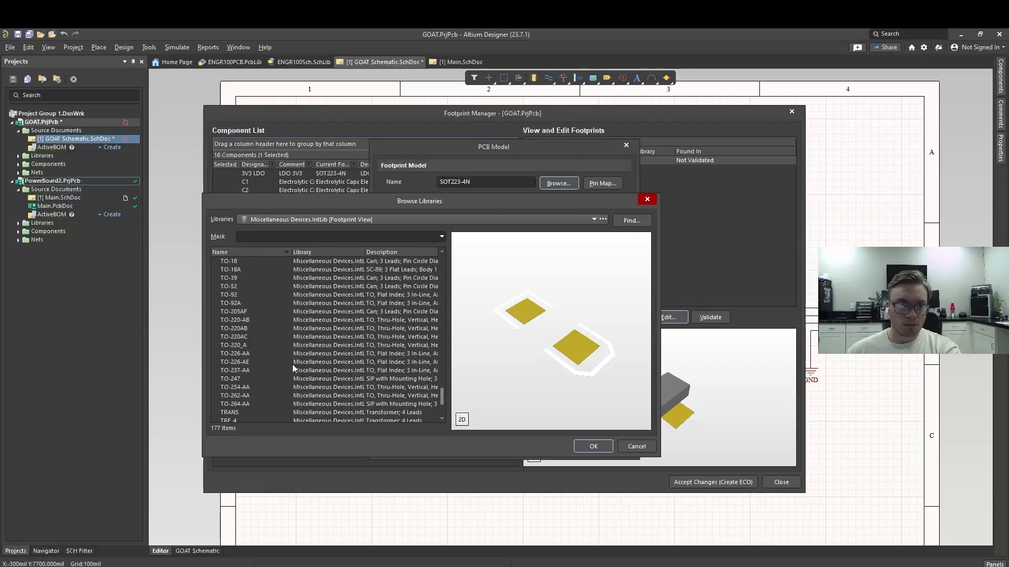
left_click(253, 319)
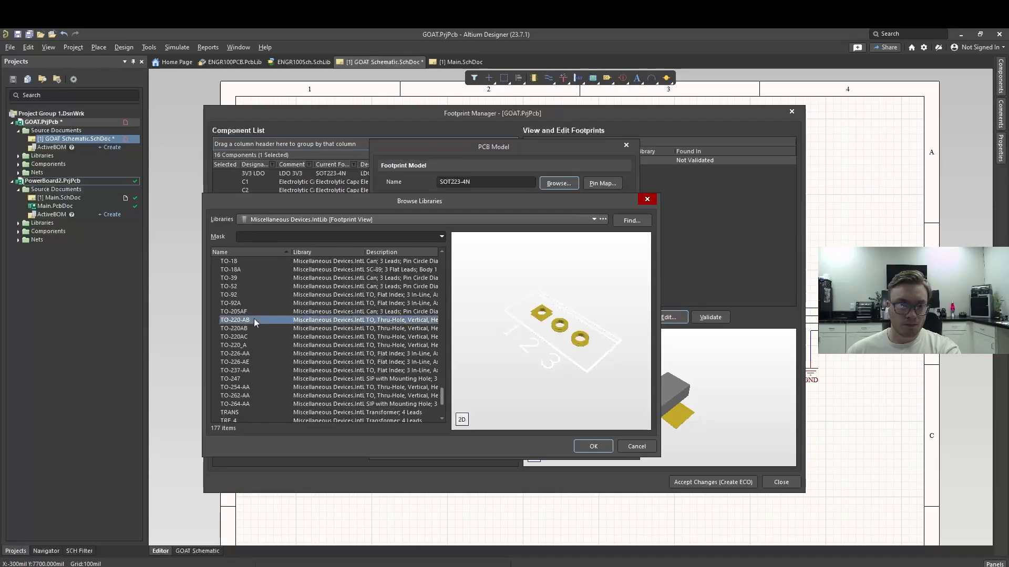
left_click(285, 327)
left_click(595, 447)
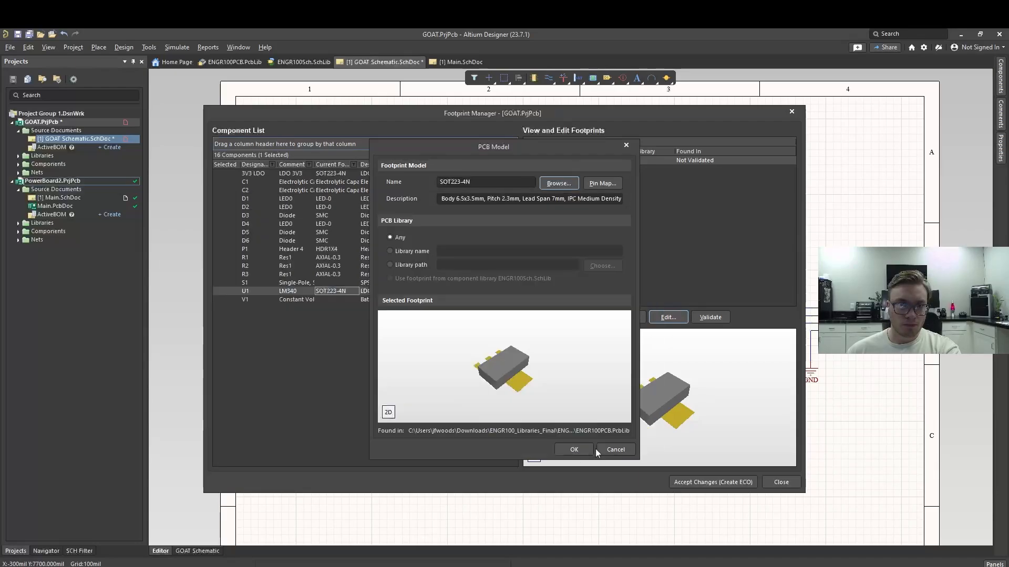
left_click(579, 448)
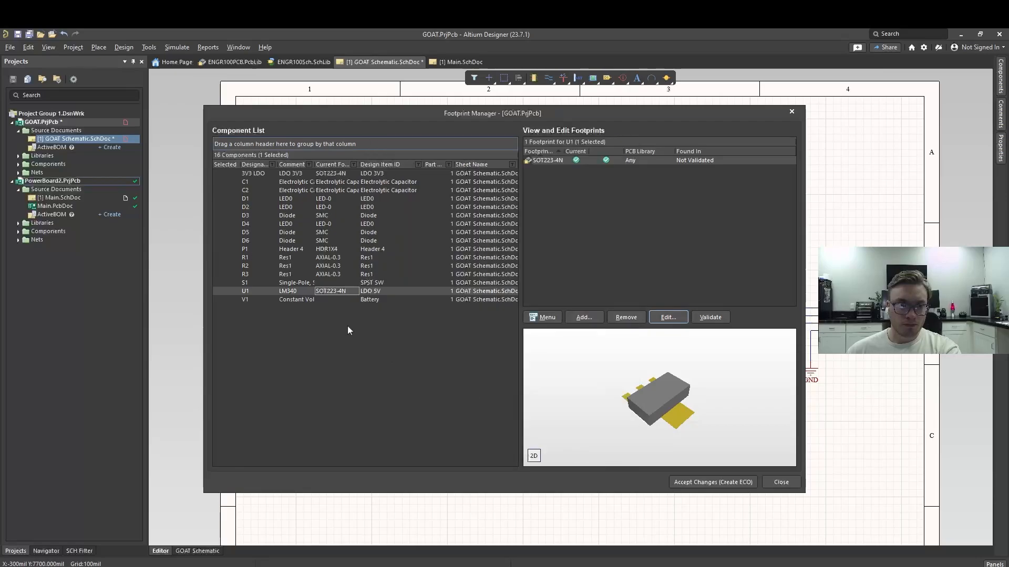
- Start adding a footprint to battery V1 and browse the Miscellaneous Connectors.IntLib footprint library for it
left_click(298, 298)
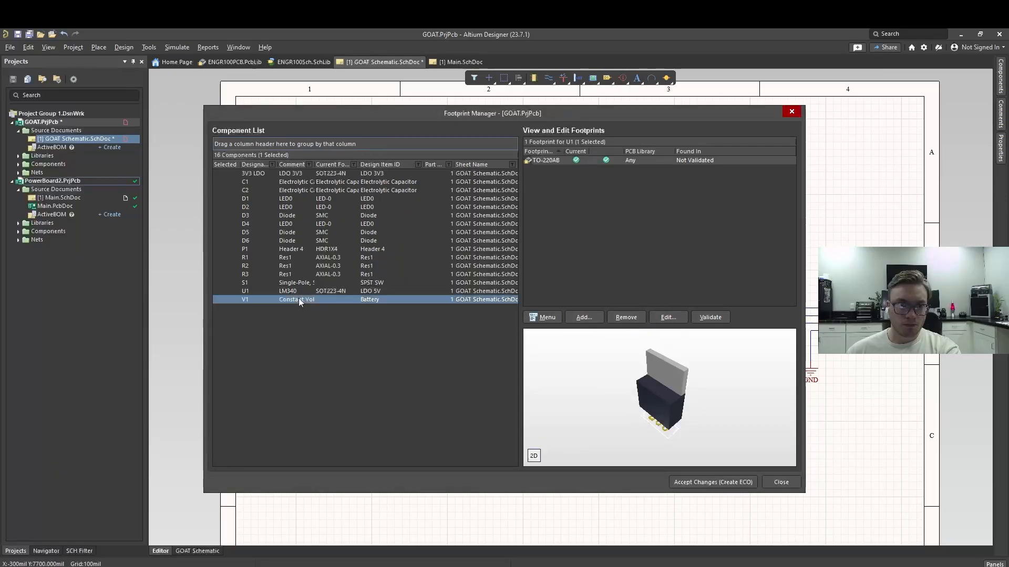
left_click(584, 317)
left_click(558, 183)
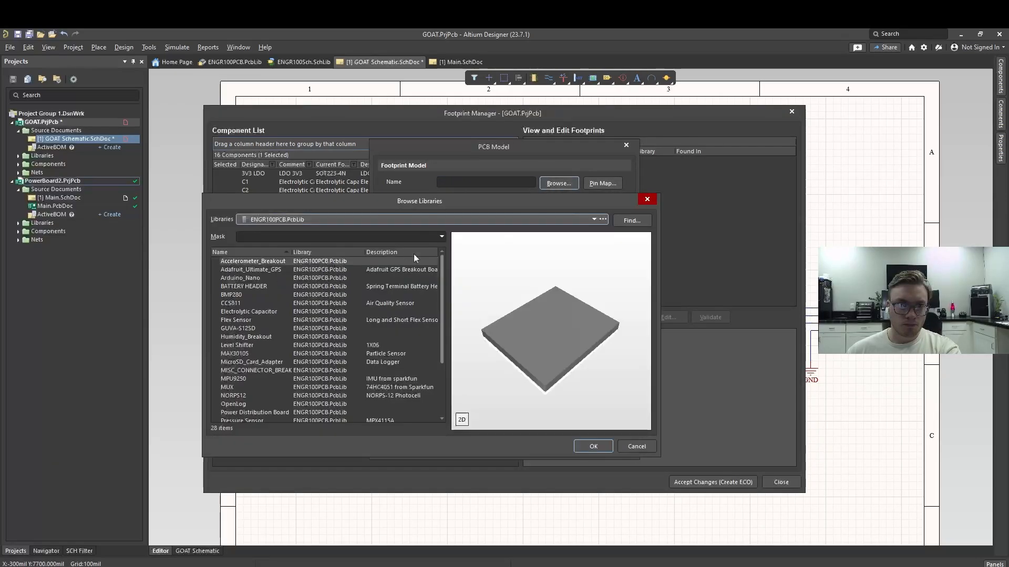
left_click(408, 220)
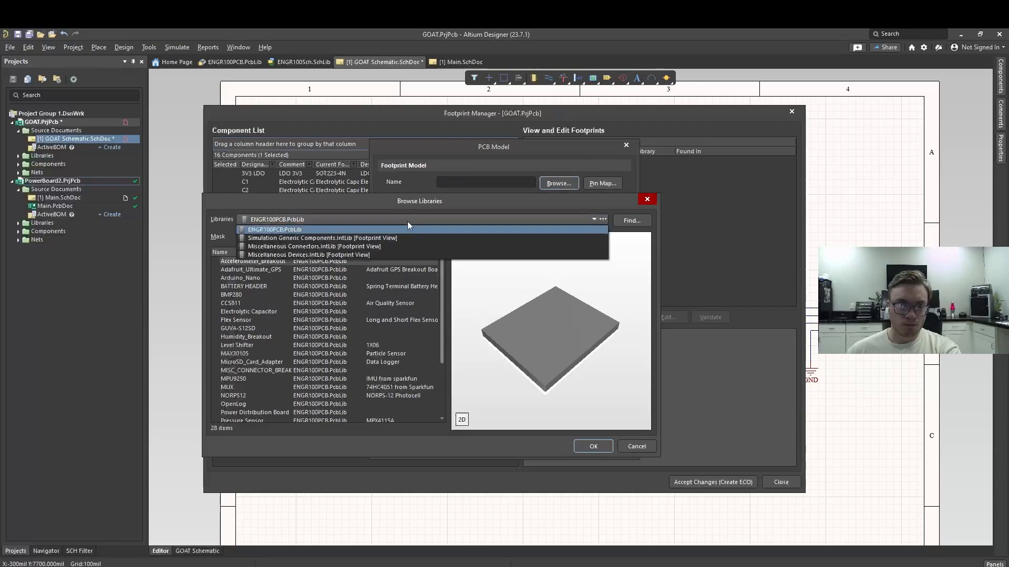
left_click(342, 247)
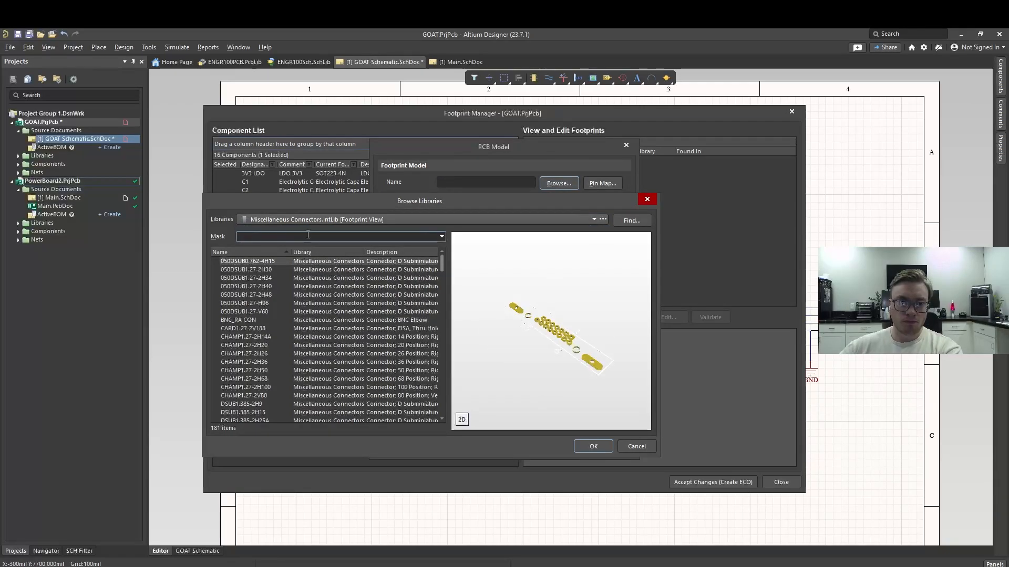
- Try filtering the connector footprints with the masks B2, P, 2 pin and head
type("B")
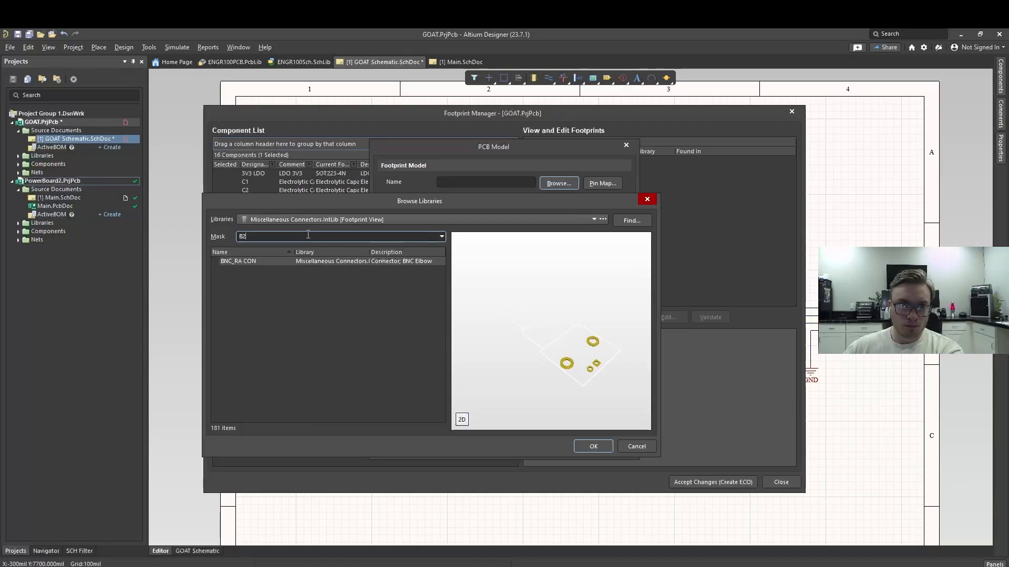
key("BackSpace")
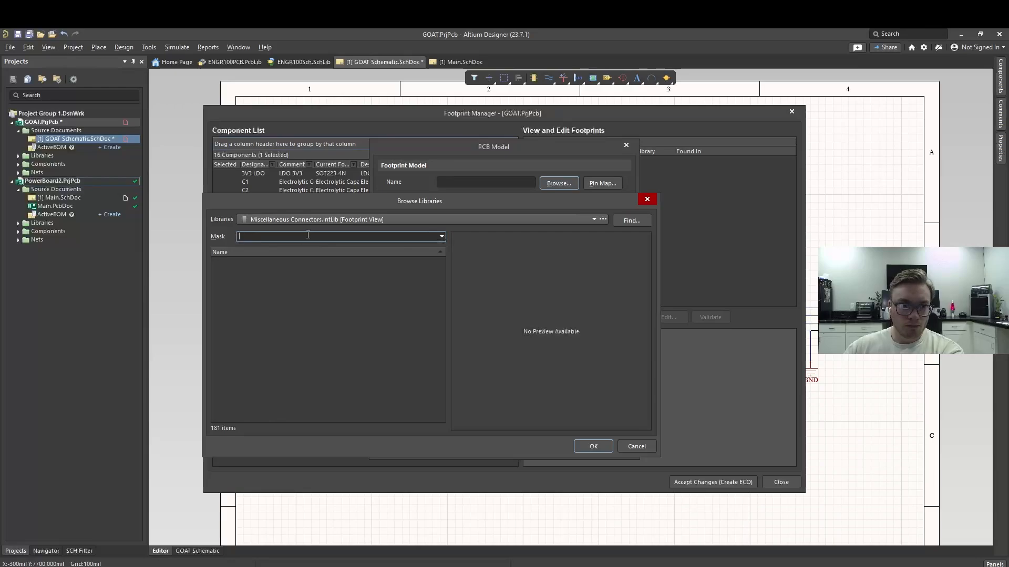
type("P")
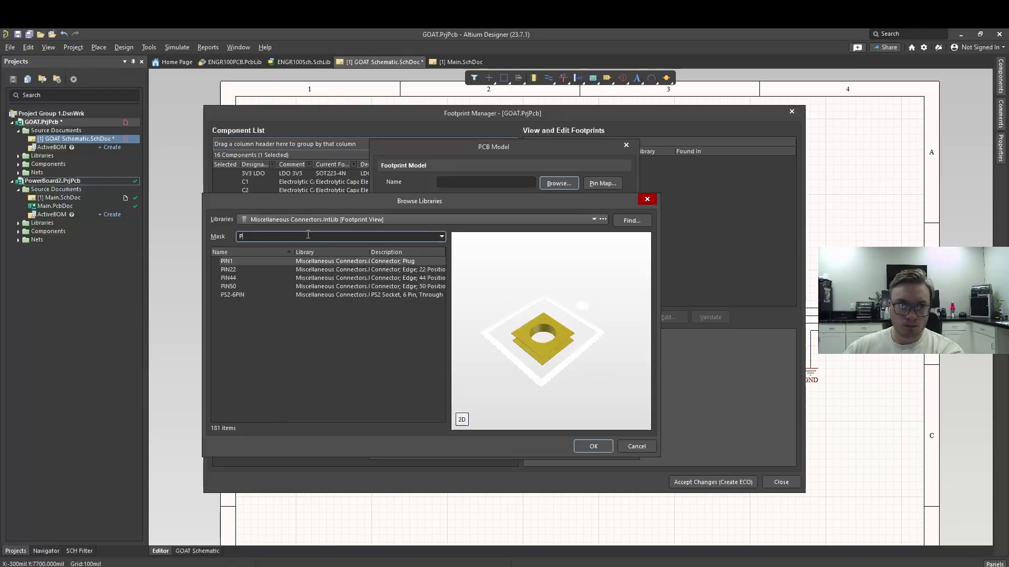
type("H")
key("BackSpace")
key("BackSpace")
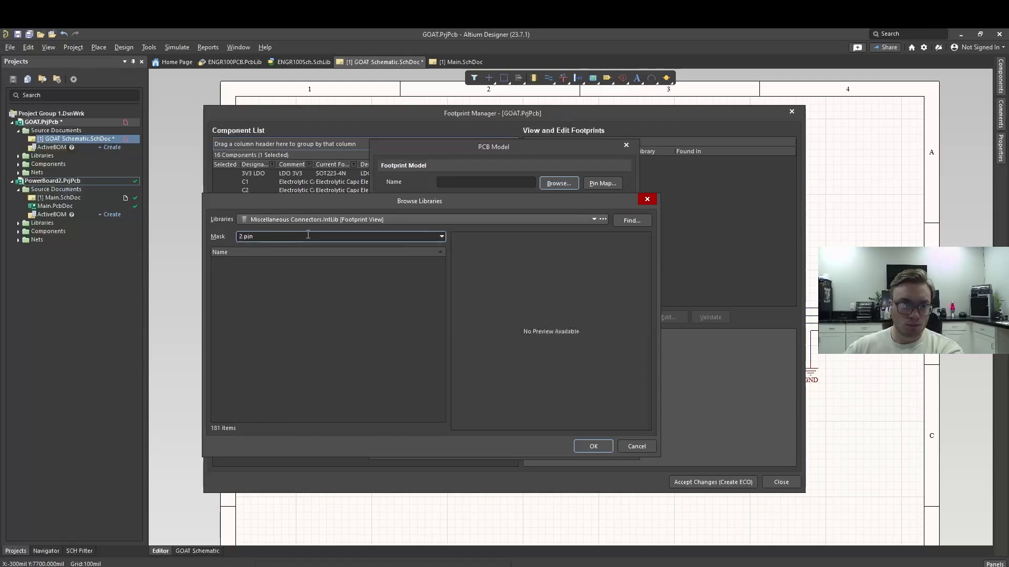
key("BackSpace")
key("BackSpace")
key("BackSpace")
key("BackSpace")
key("BackSpace")
type("head")
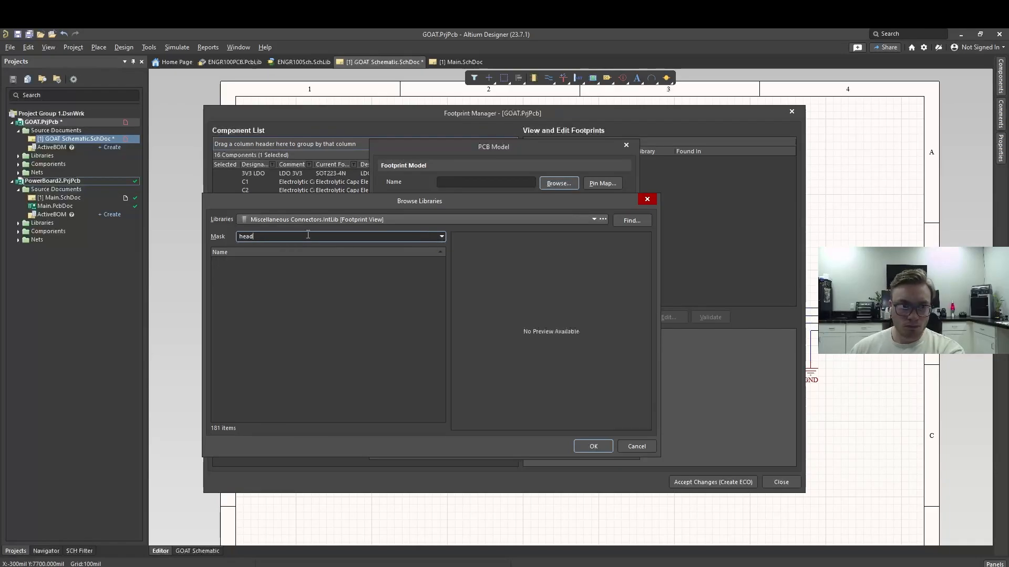
- Filter the connector footprints by hdr, compare the two-position headers and assign HDR1X2 to battery V1
key("BackSpace")
key("BackSpace")
key("BackSpace")
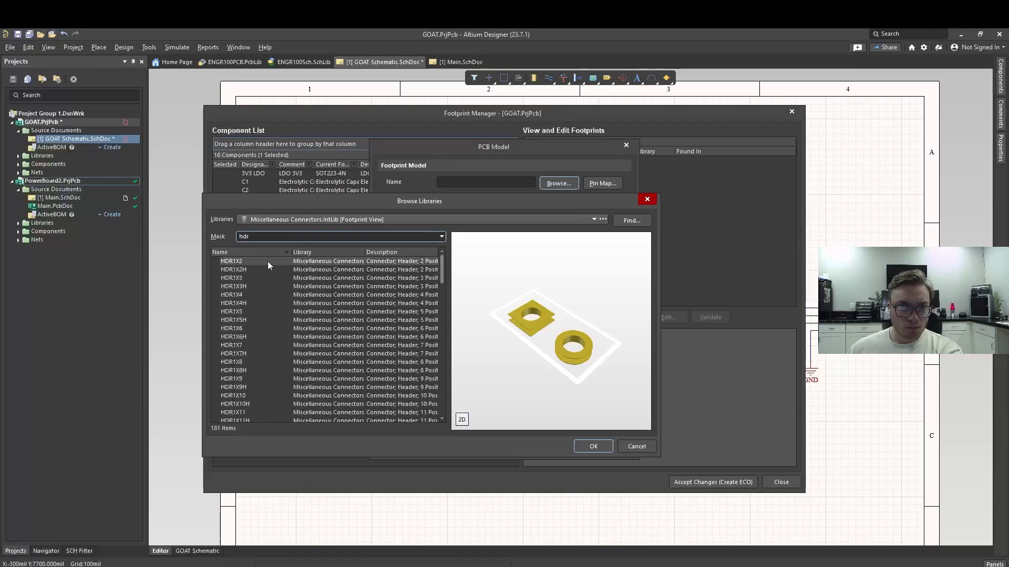
left_click(260, 260)
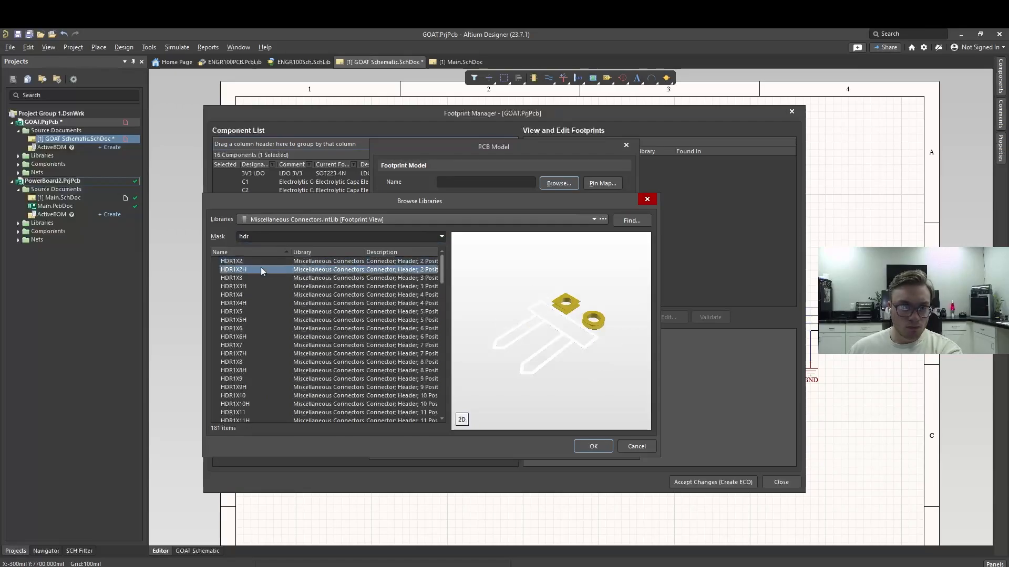
left_click(260, 267)
left_click(262, 259)
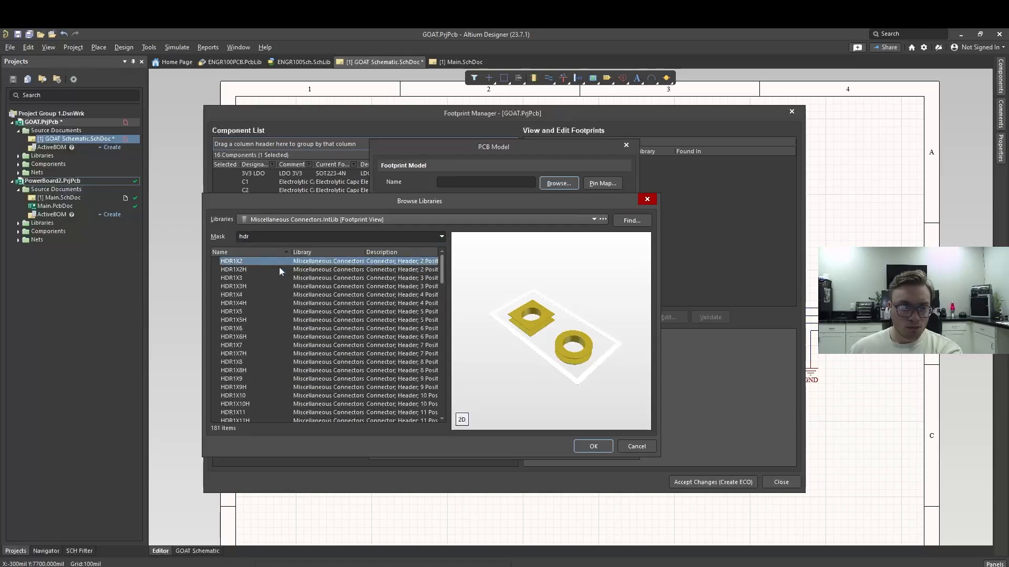
left_click(593, 446)
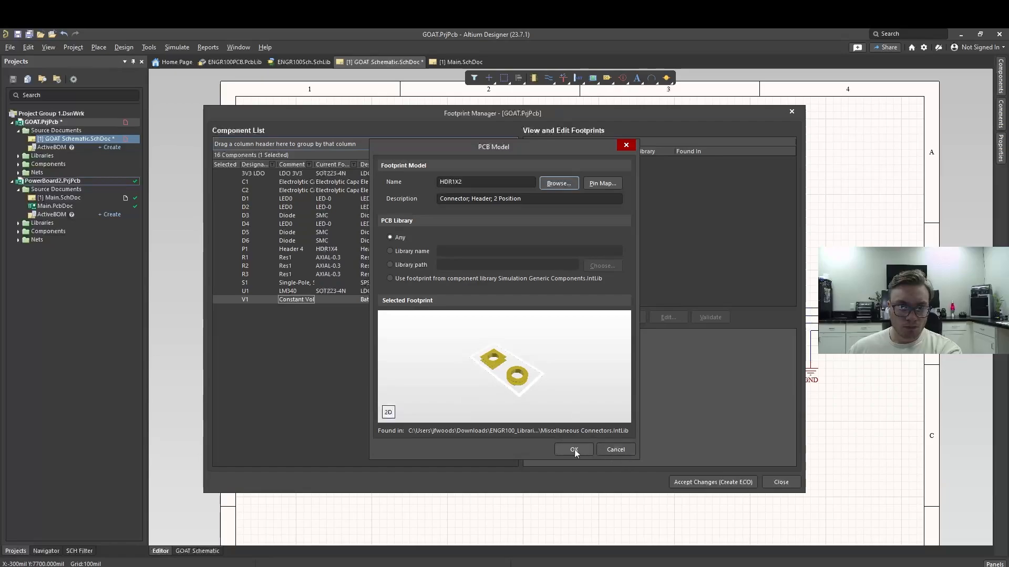
left_click(573, 449)
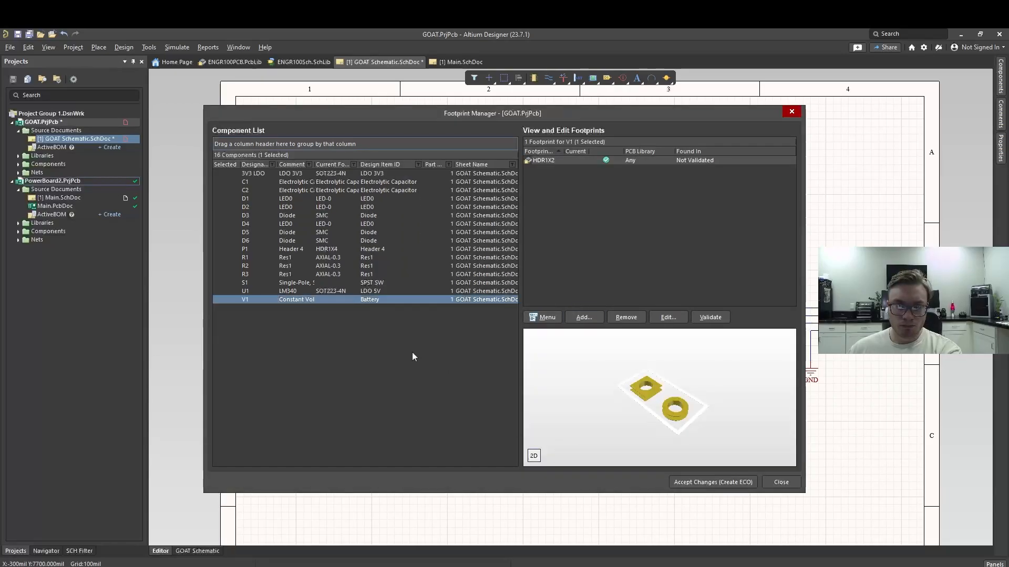
- Create the engineering change order for the footprint changes, then validate and execute it on GOAT Schematic.SchDoc
left_click(730, 482)
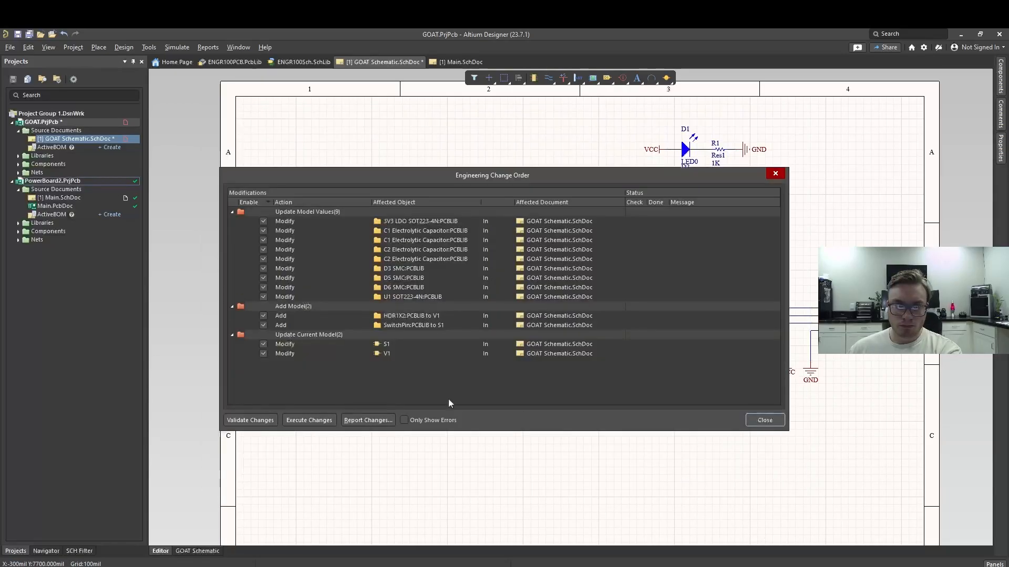
left_click(238, 422)
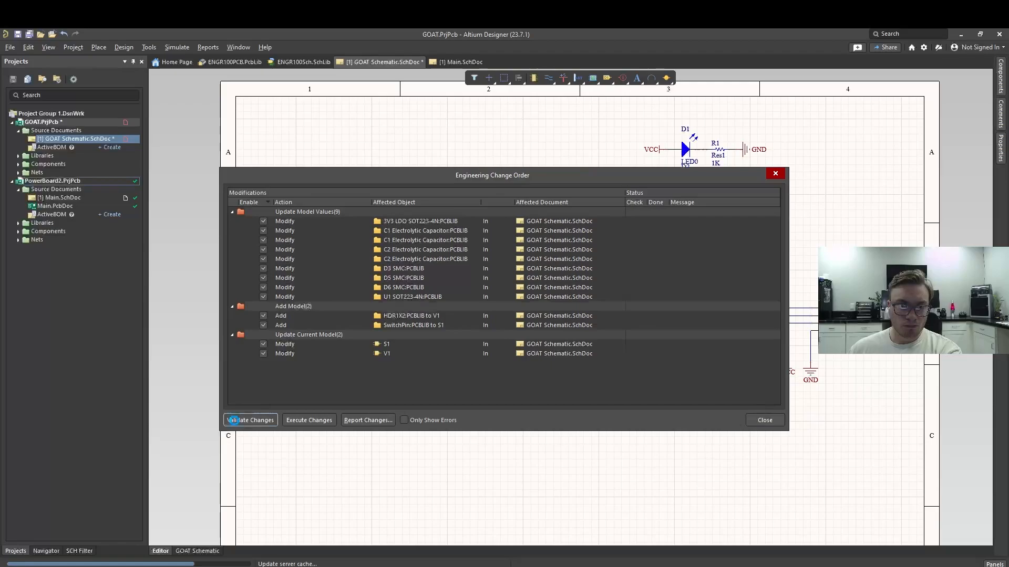
left_click(314, 420)
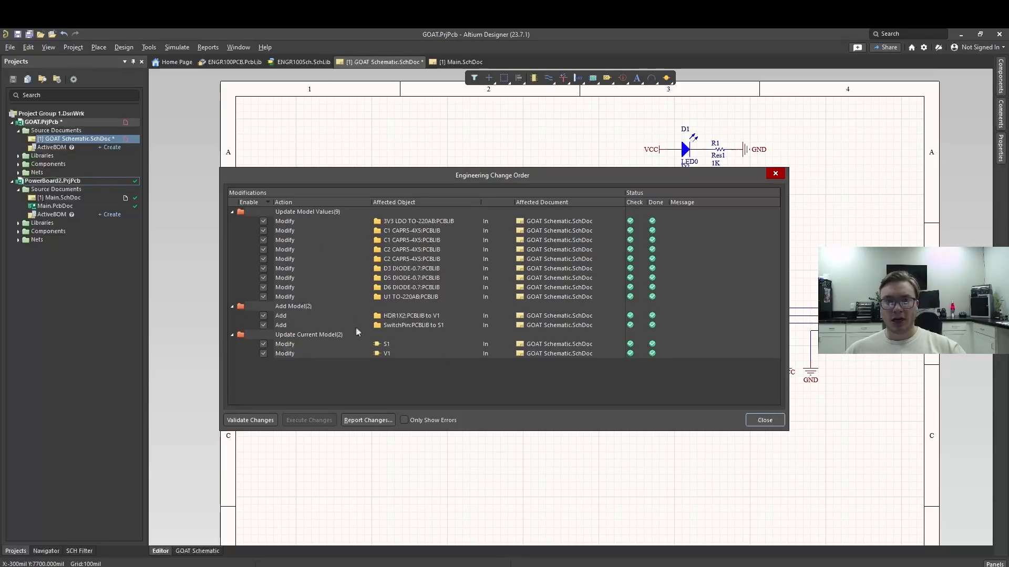
left_click(765, 420)
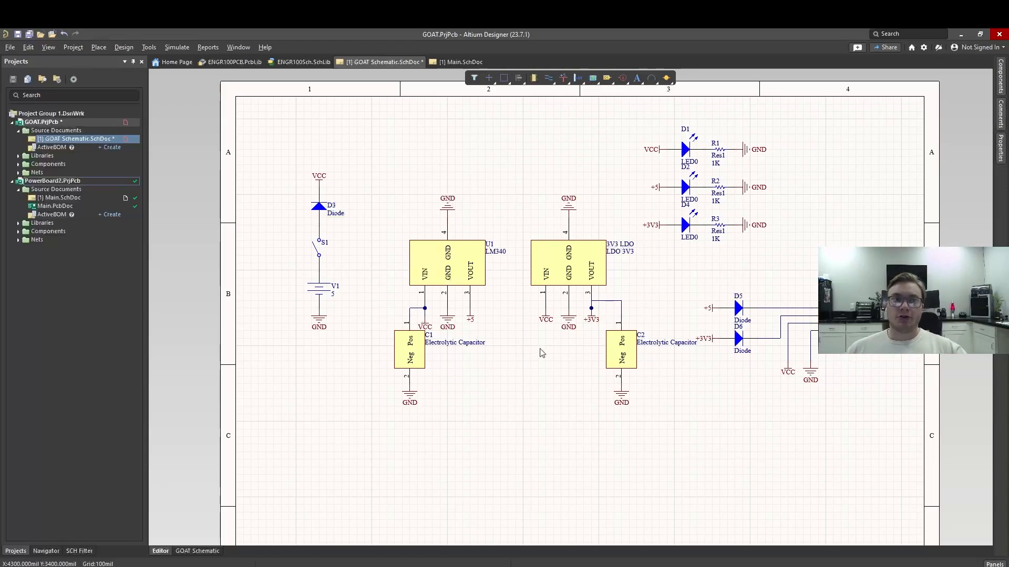
- Add a new PCB document to the GOAT project
left_click(10, 48)
mouse_move(58, 64)
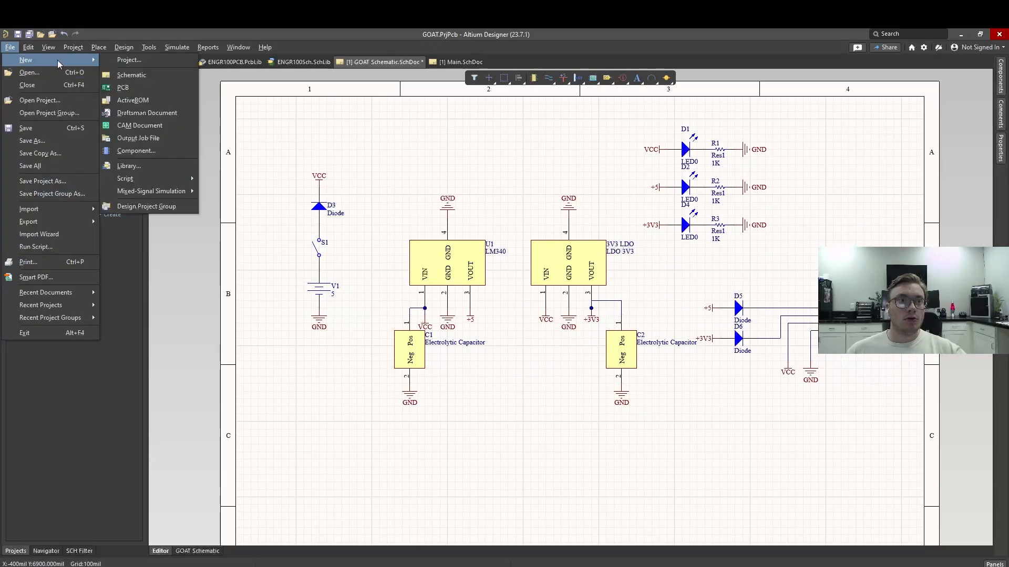
left_click(116, 88)
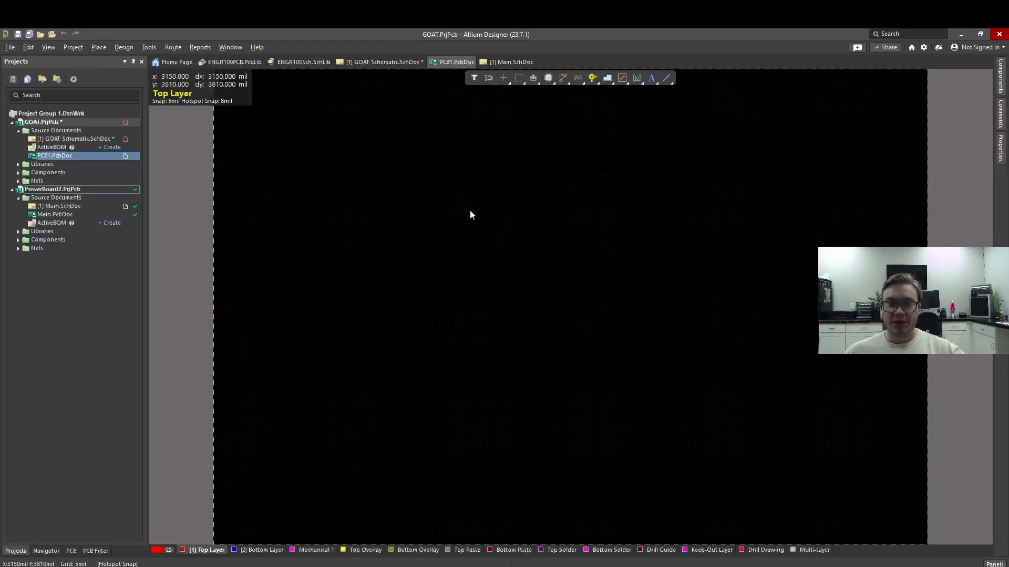
- Try to import the changes from GOAT.PrjPcb into the unsaved PCB document
left_click(149, 47)
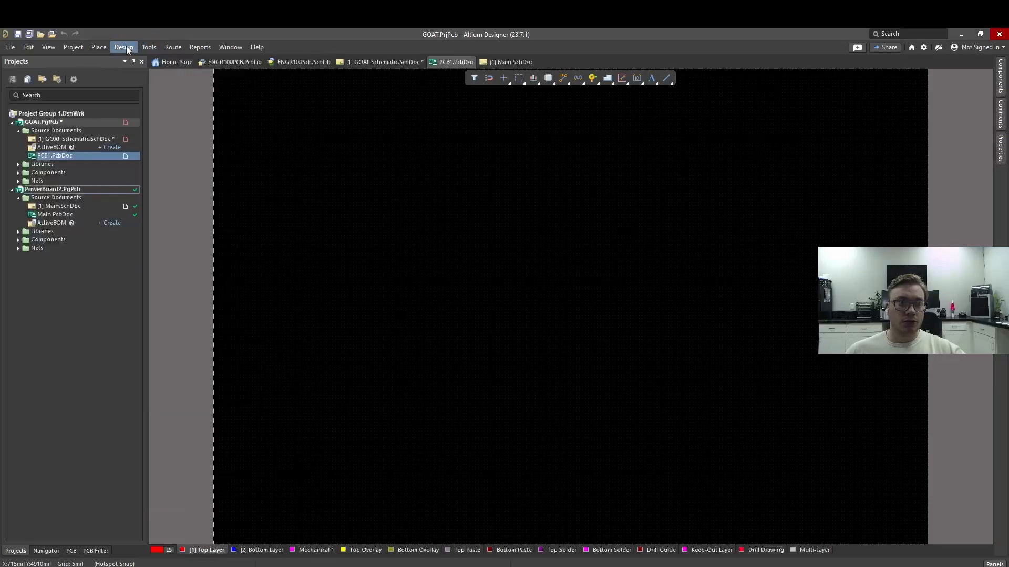
left_click(124, 48)
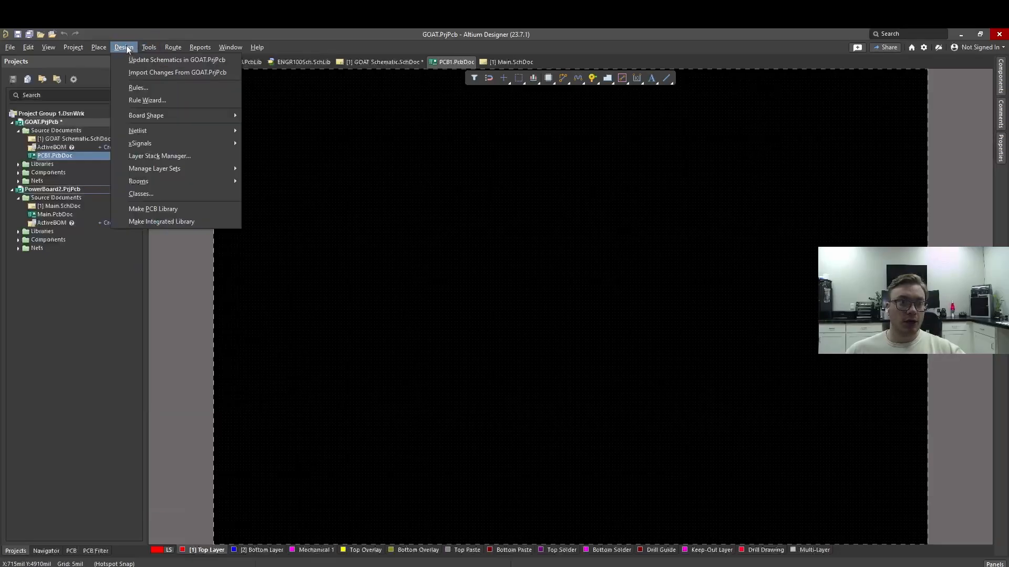
left_click(143, 75)
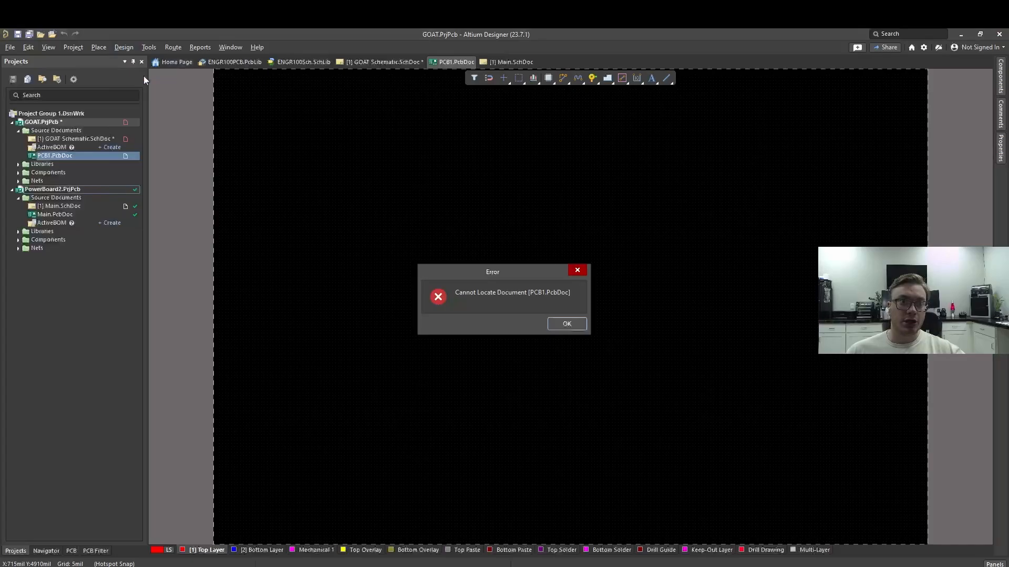
left_click(561, 325)
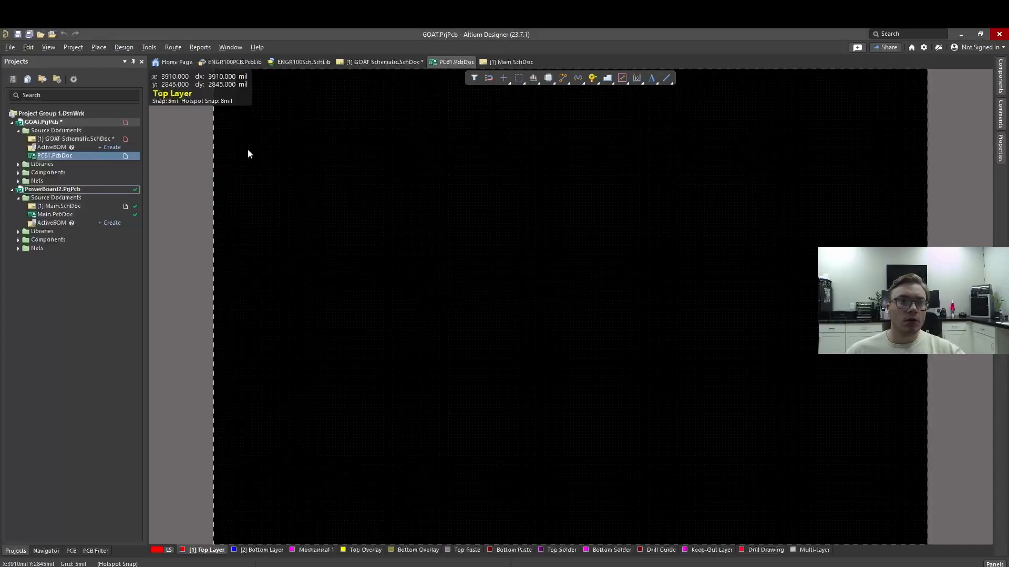
left_click(123, 48)
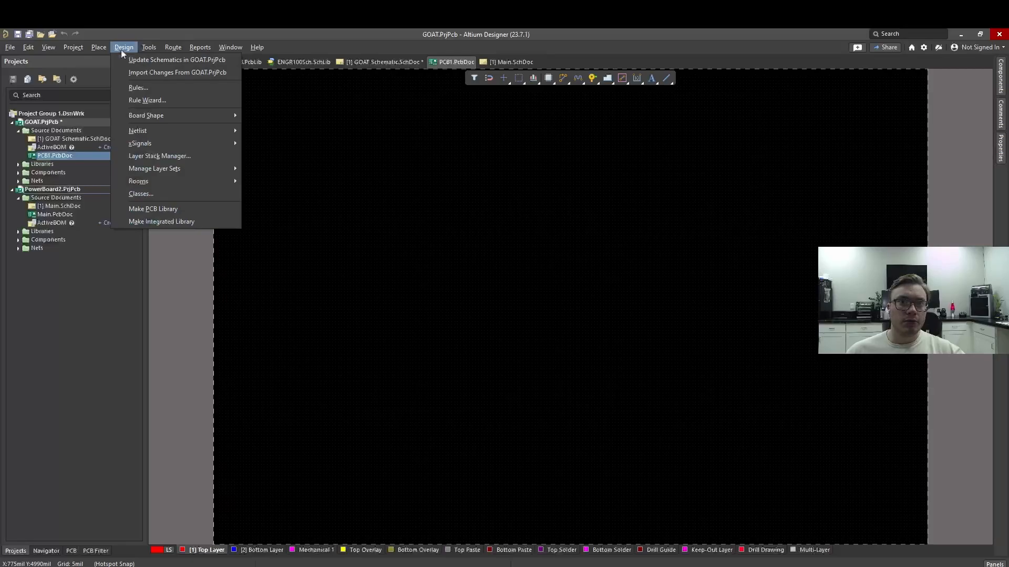
left_click(121, 49)
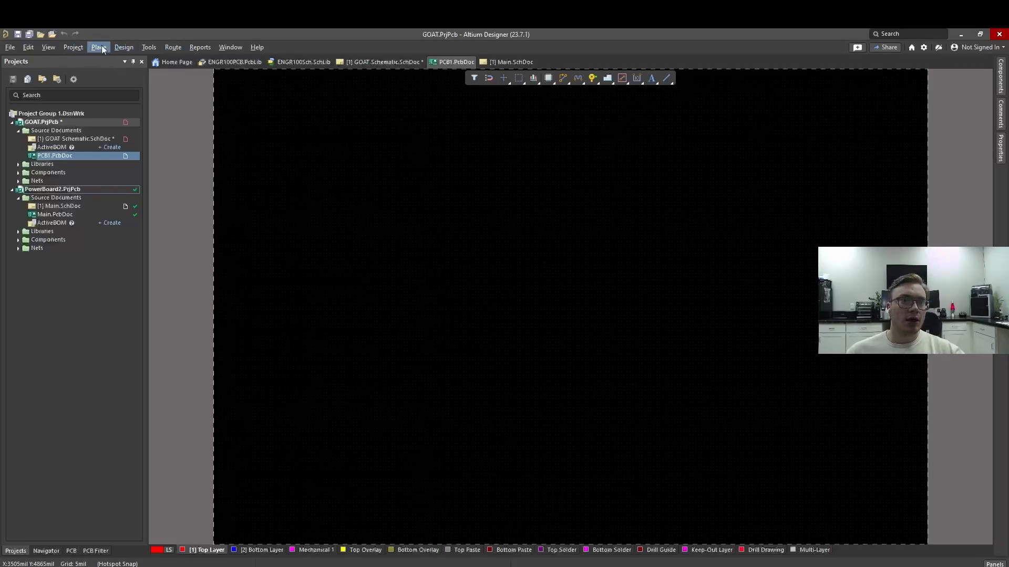
- Save the new PCB document as Goat Schematic in the PowerBoard2 folder
left_click(10, 47)
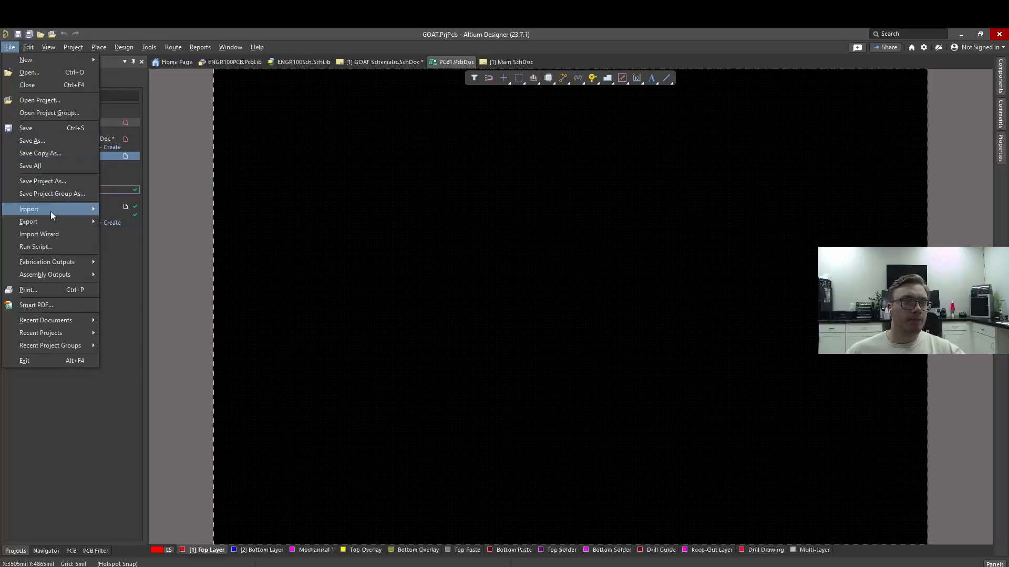
mouse_move(52, 210)
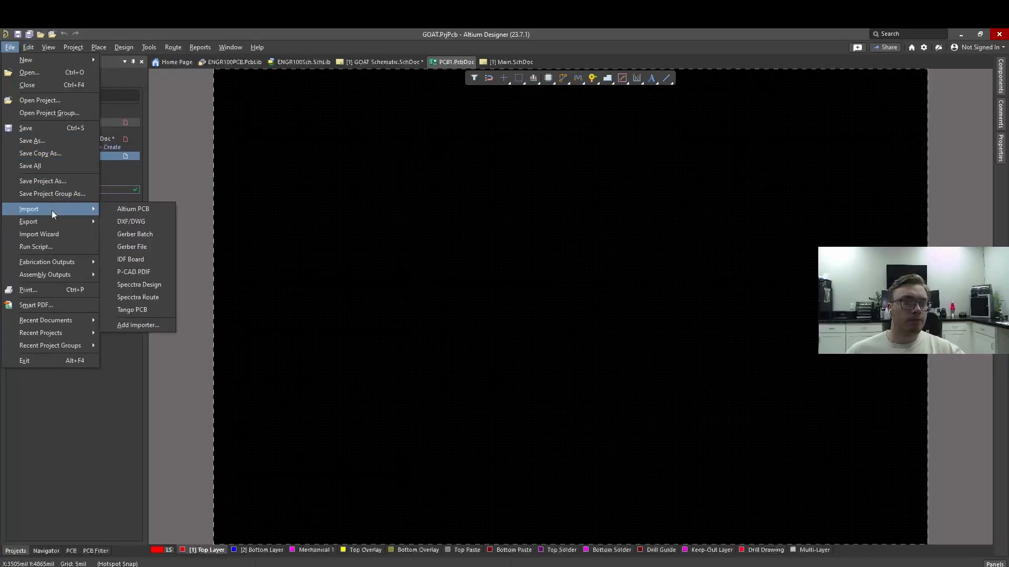
left_click(44, 142)
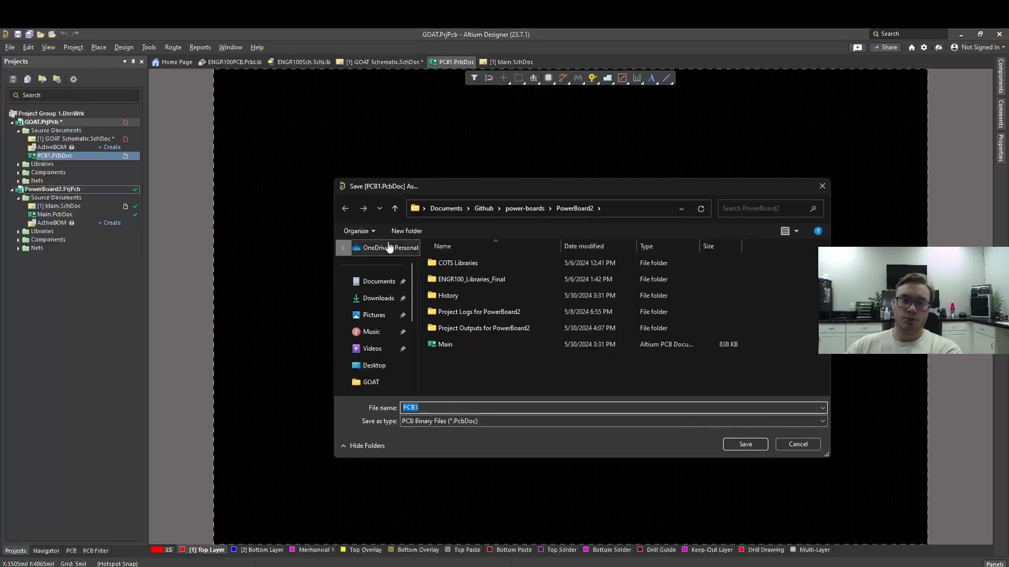
type("Goat S")
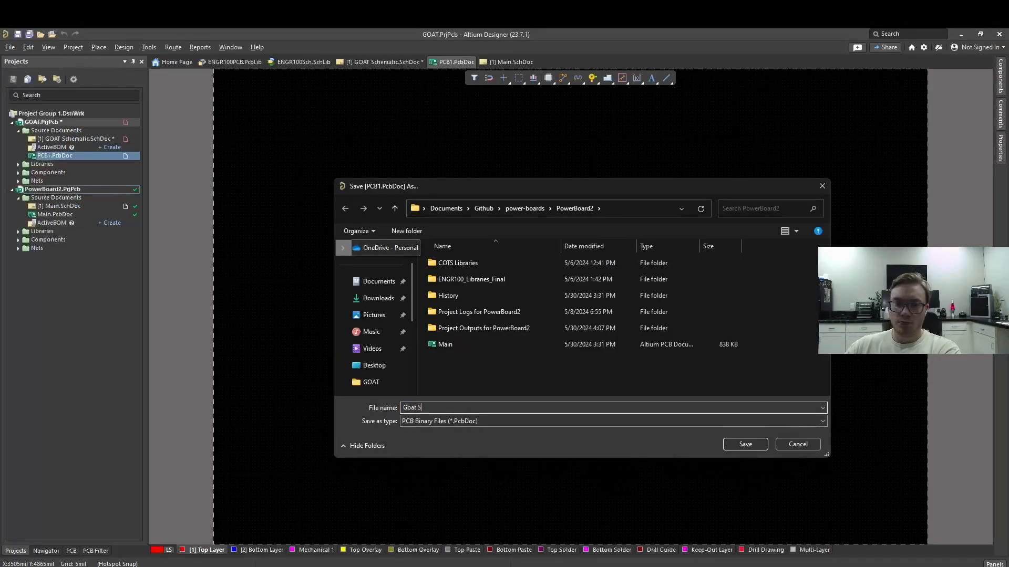
type("chematic")
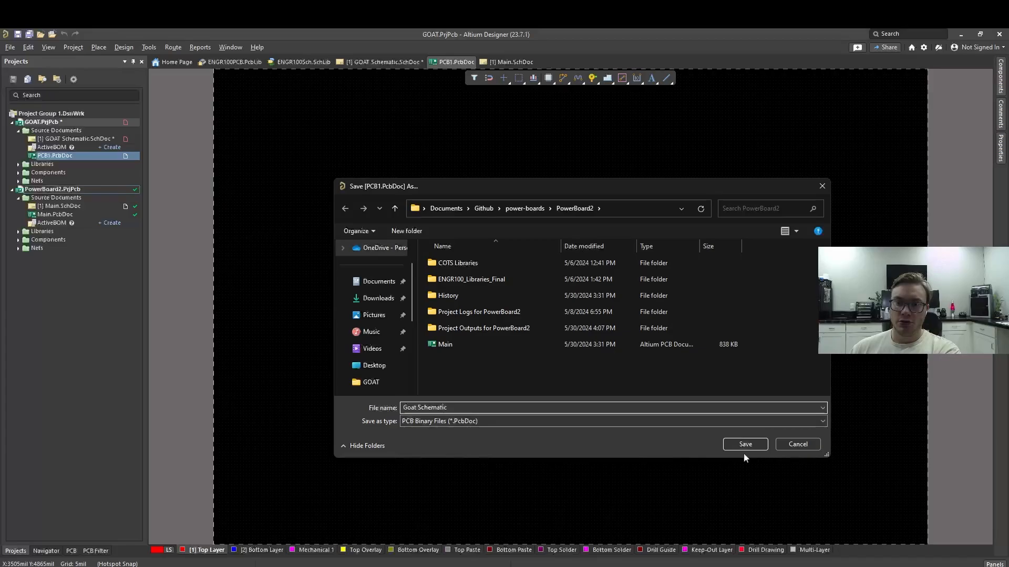
left_click(742, 446)
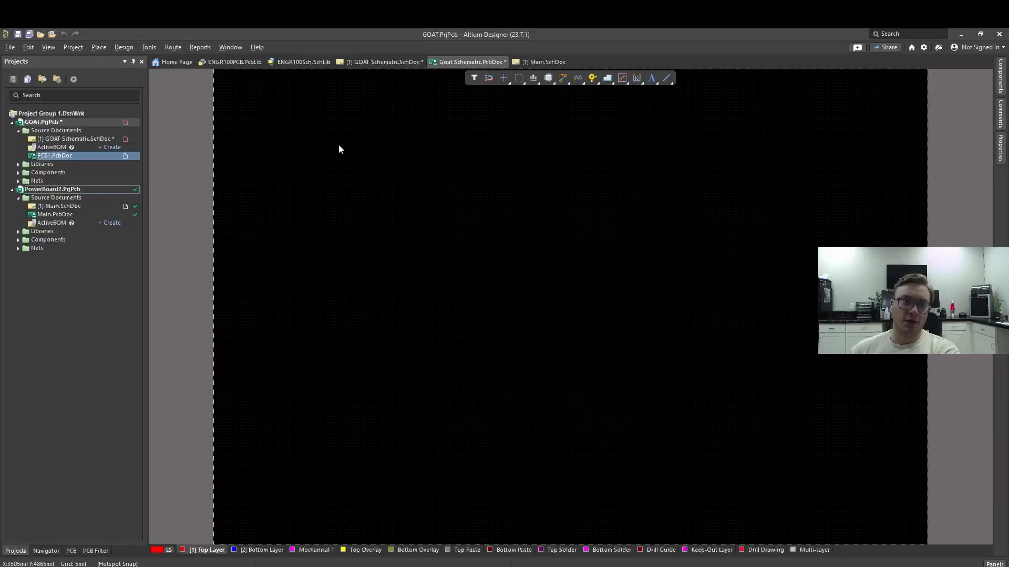
- Import the changes from GOAT.PrjPcb into Goat Schematic.PcbDoc, validating and executing the engineering change order
left_click(148, 47)
mouse_move(132, 50)
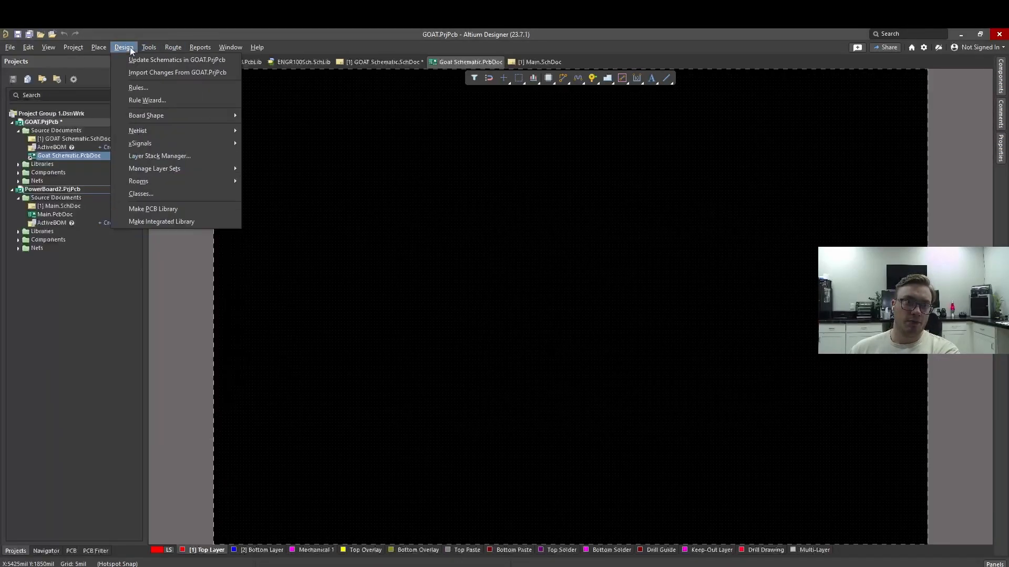
left_click(130, 72)
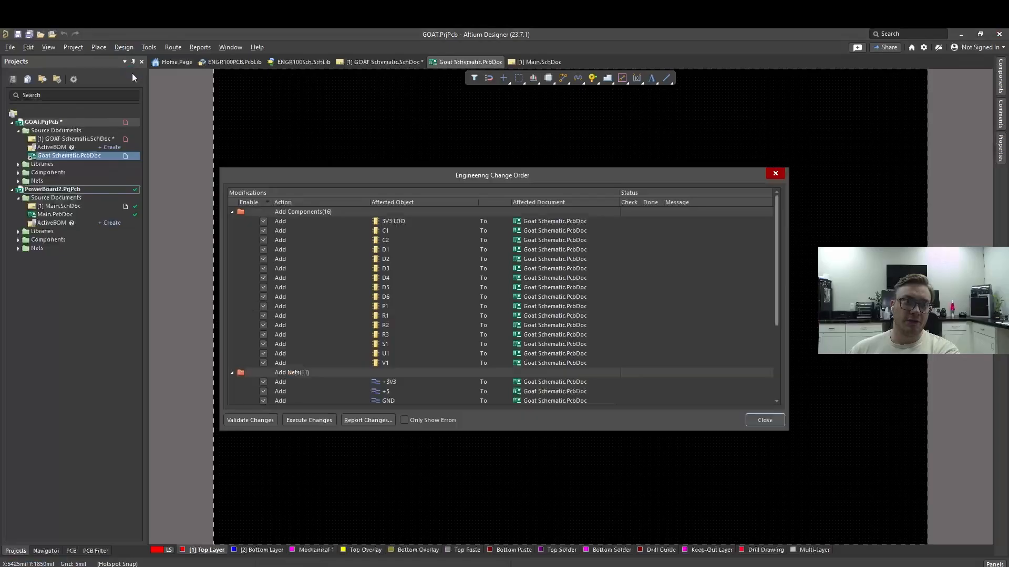
left_click(250, 420)
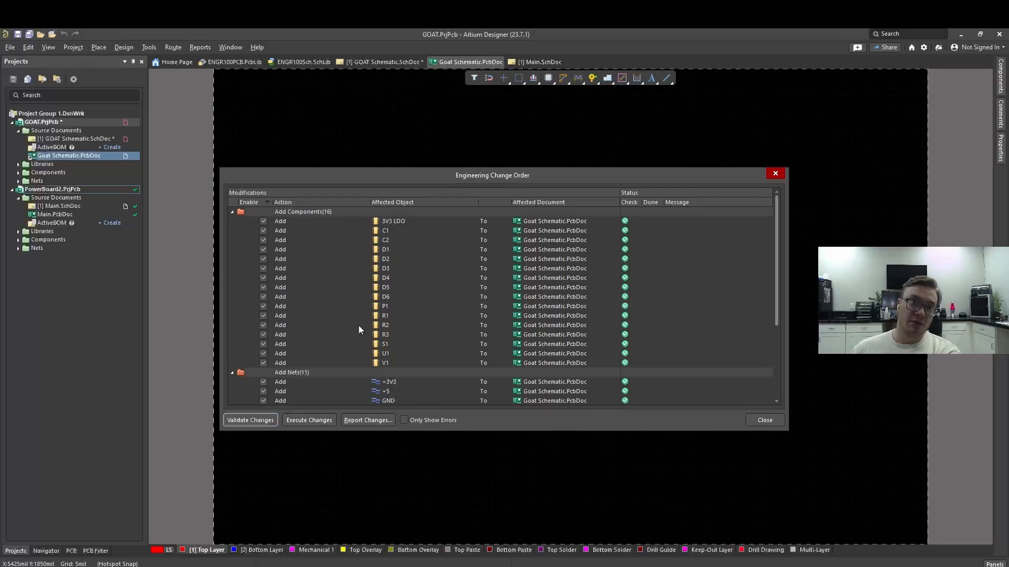
left_click(301, 420)
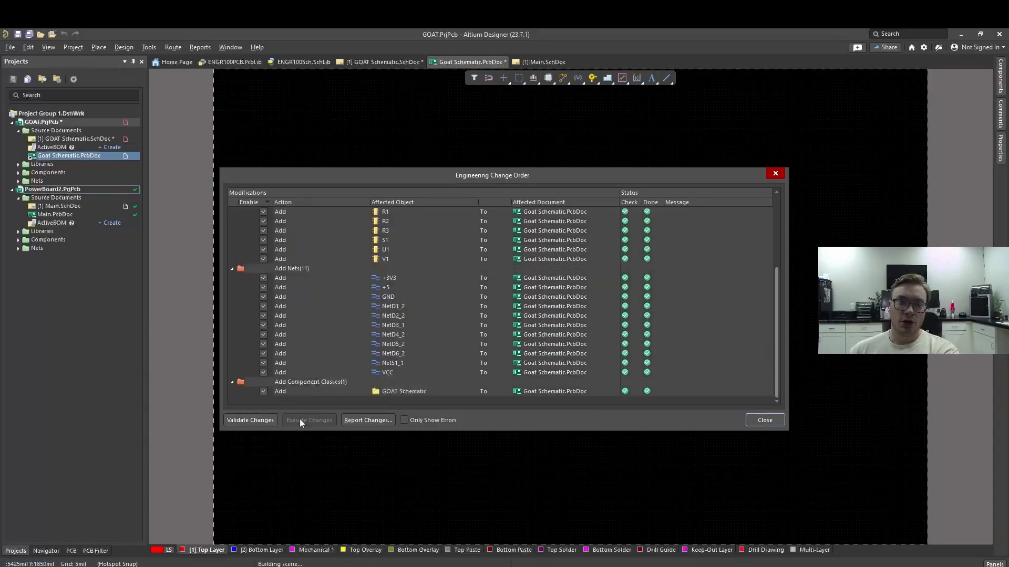
left_click(769, 419)
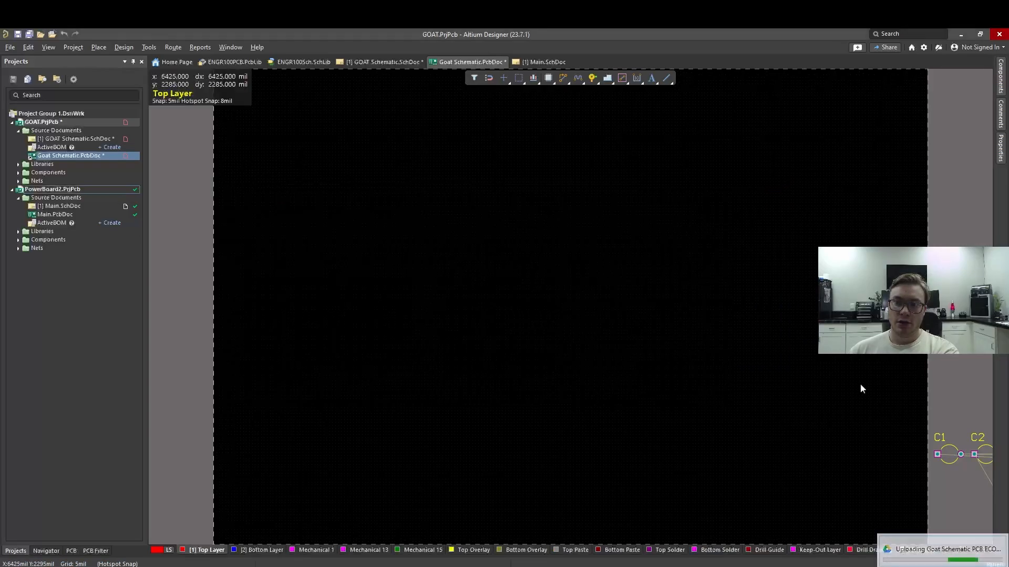
scroll(863, 388, "down", 2)
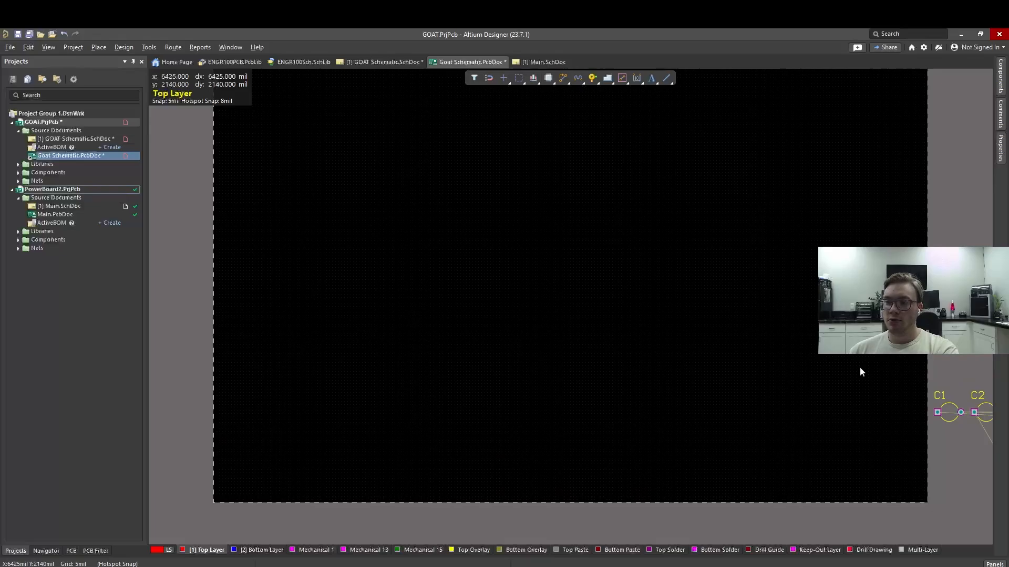
right_click_drag(901, 363, 428, 226)
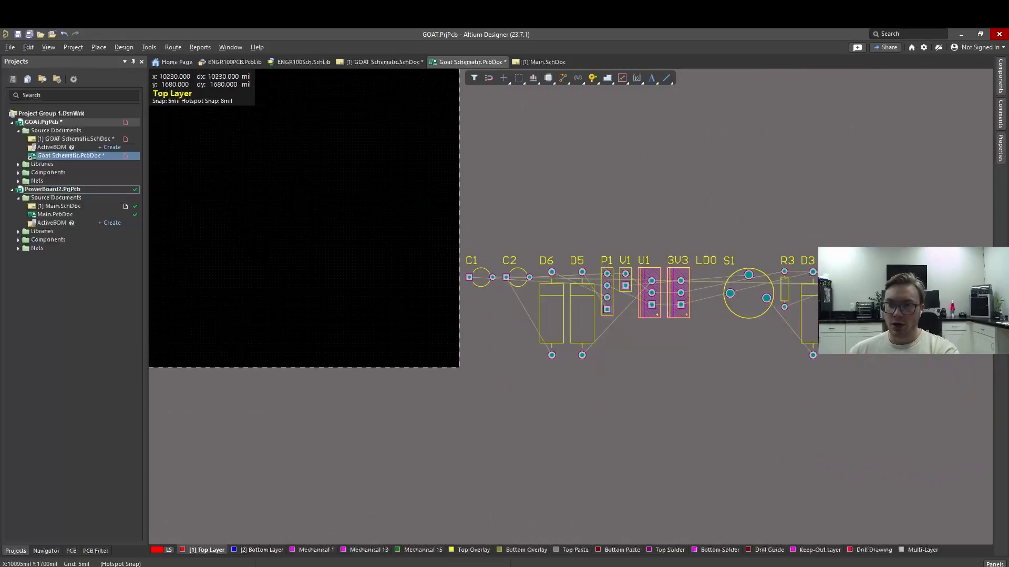
left_click_drag(835, 361, 425, 245)
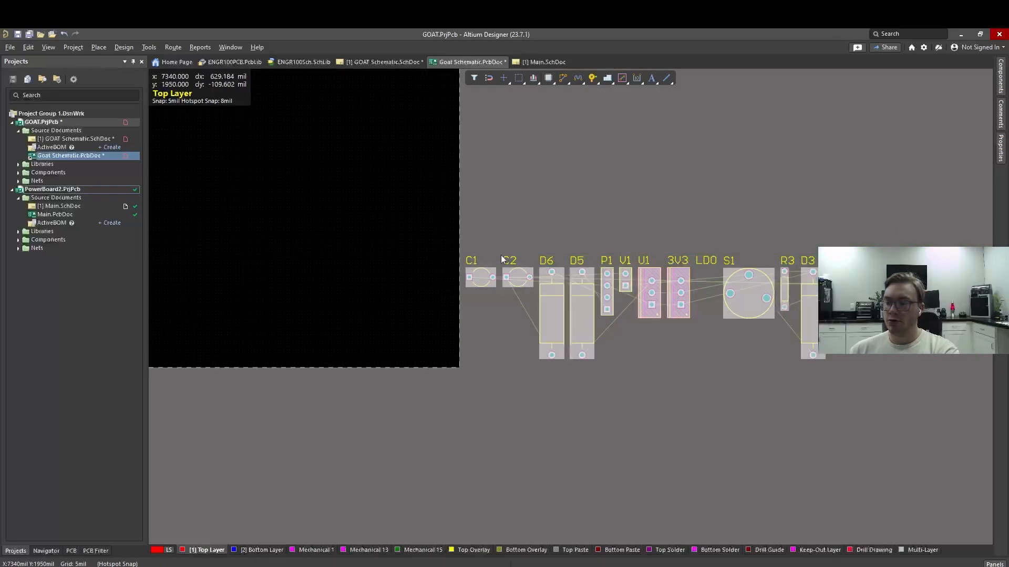
scroll(500, 256, "down", 3, "ctrl")
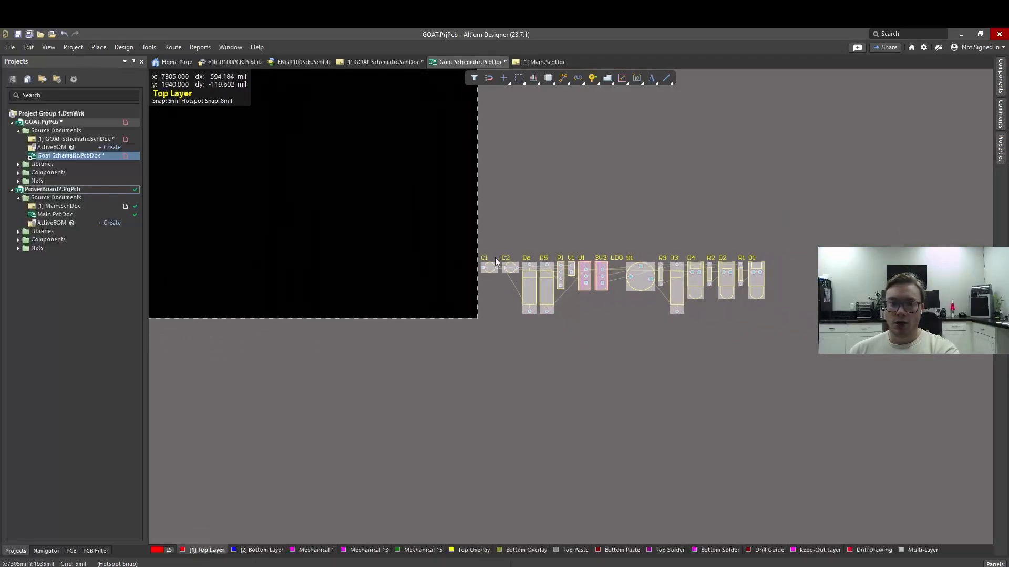
scroll(495, 257, "up", 4)
scroll(457, 282, "down", 1)
mouse_move(456, 286)
right_mouse_down()
mouse_move(556, 267)
mouse_move(691, 271)
right_mouse_up()
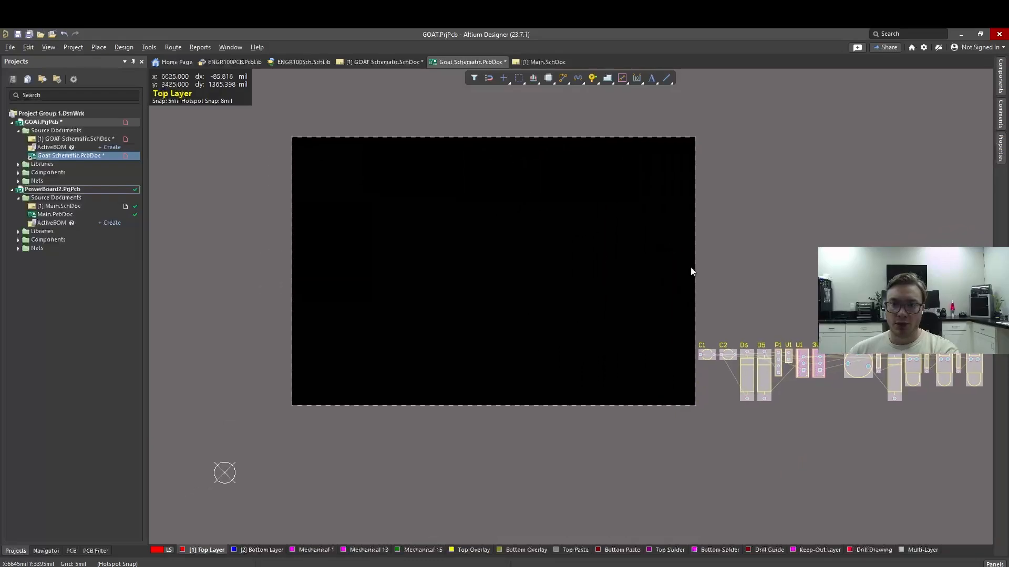
left_click_drag(755, 375, 750, 265)
left_click(767, 271)
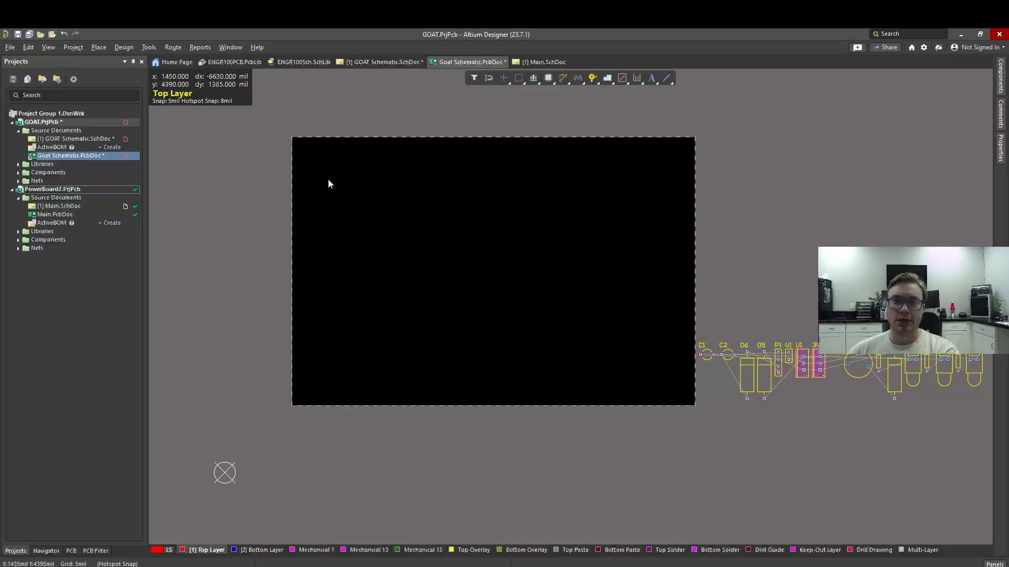
- Select all the imported components beside the board and move them together onto the board, along its upper edge
scroll(866, 263, "up", 5, "ctrl")
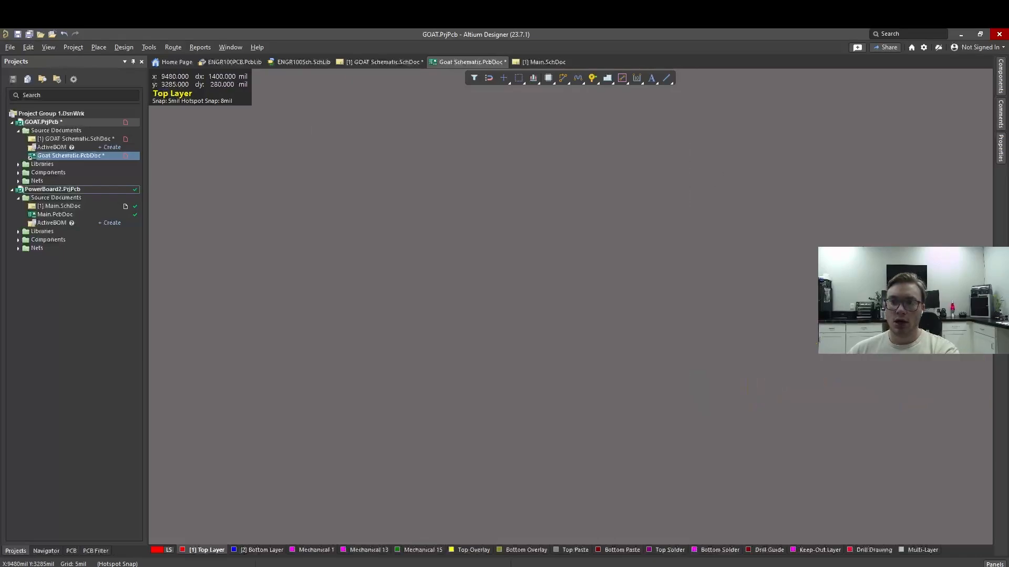
scroll(865, 250, "down", 5, "ctrl")
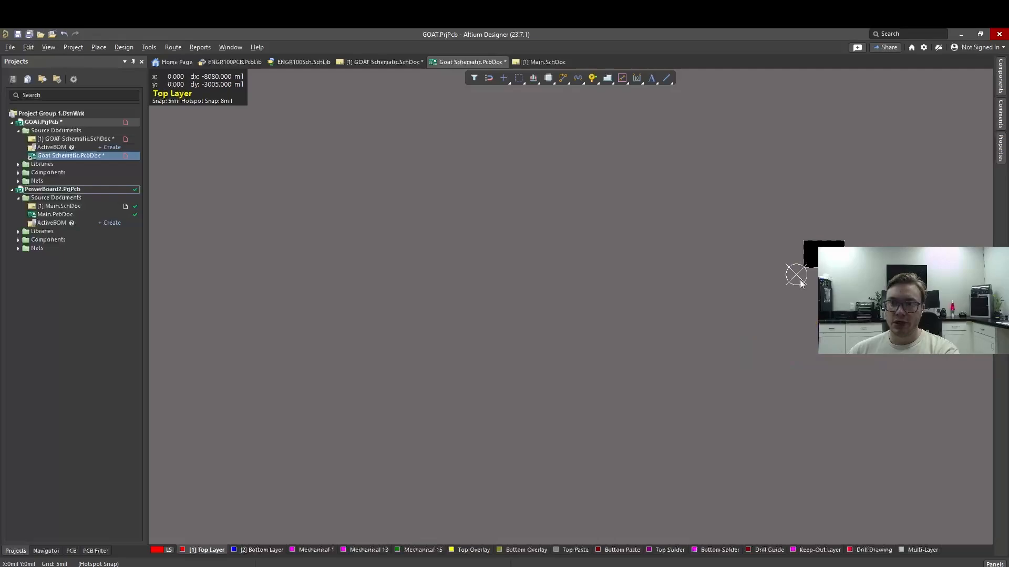
scroll(855, 375, "up", 4)
scroll(858, 389, "down", 5)
scroll(859, 391, "up", 3)
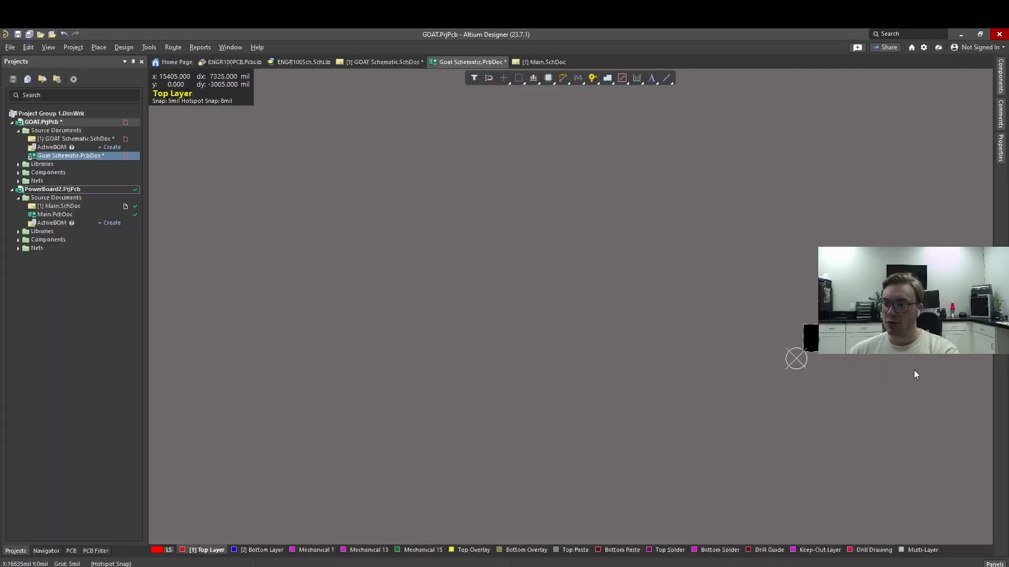
scroll(881, 356, "up", 3, "ctrl")
scroll(878, 353, "up", 4, "ctrl")
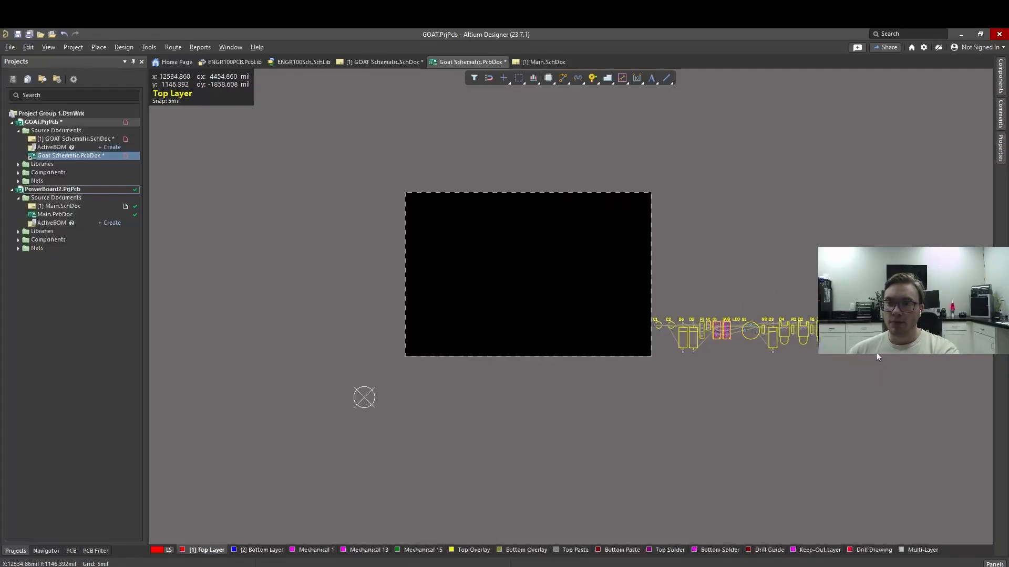
scroll(808, 307, "up", 2)
left_click_drag(844, 465, 444, 342)
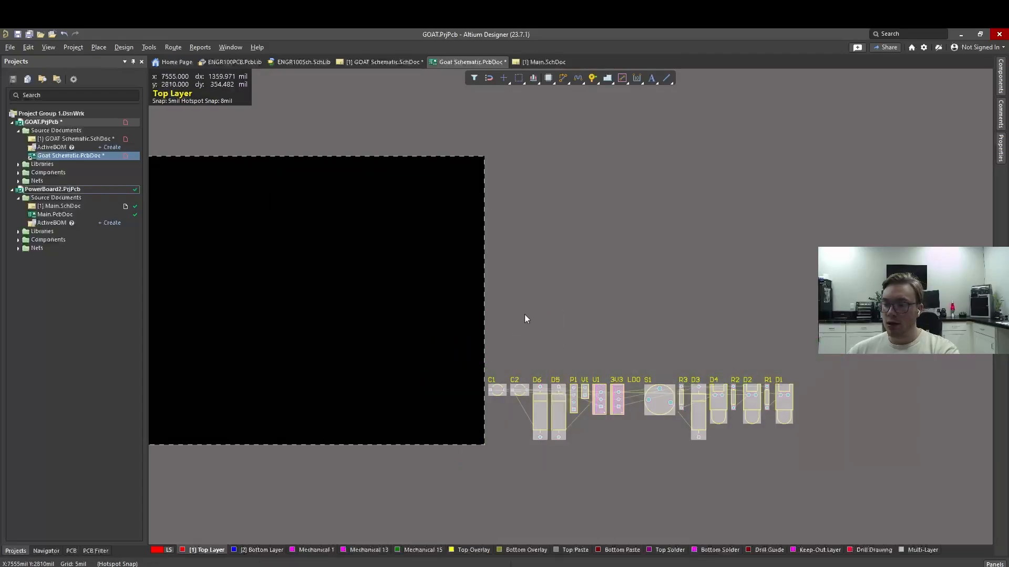
mouse_move(525, 318)
right_mouse_down()
mouse_move(587, 301)
mouse_move(749, 310)
right_mouse_up()
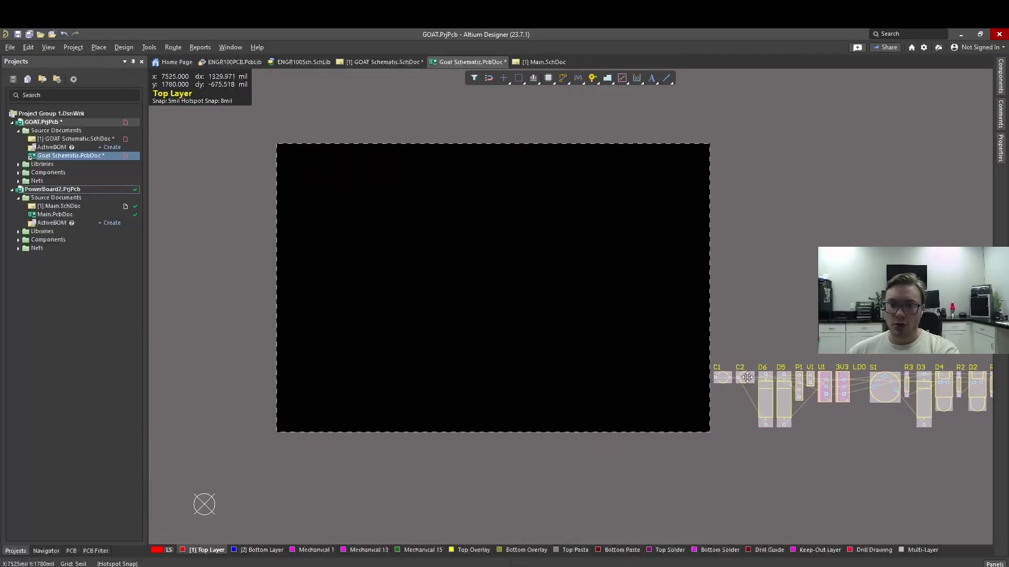
left_click_drag(750, 382, 316, 171)
left_click(325, 204)
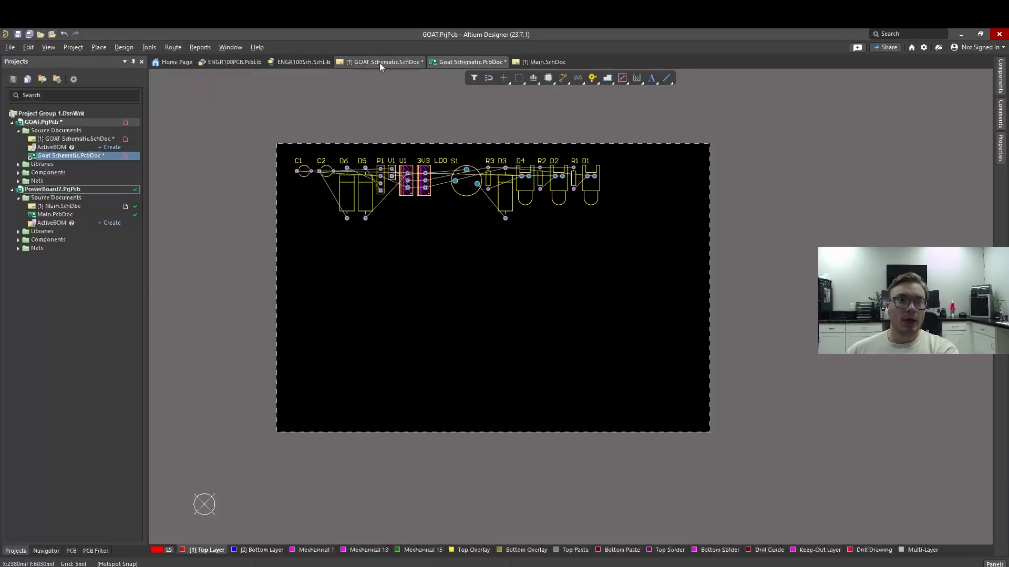
- Open Main.PcbDoc from the PowerBoard2 project and examine its component layout as a reference
left_click(71, 215)
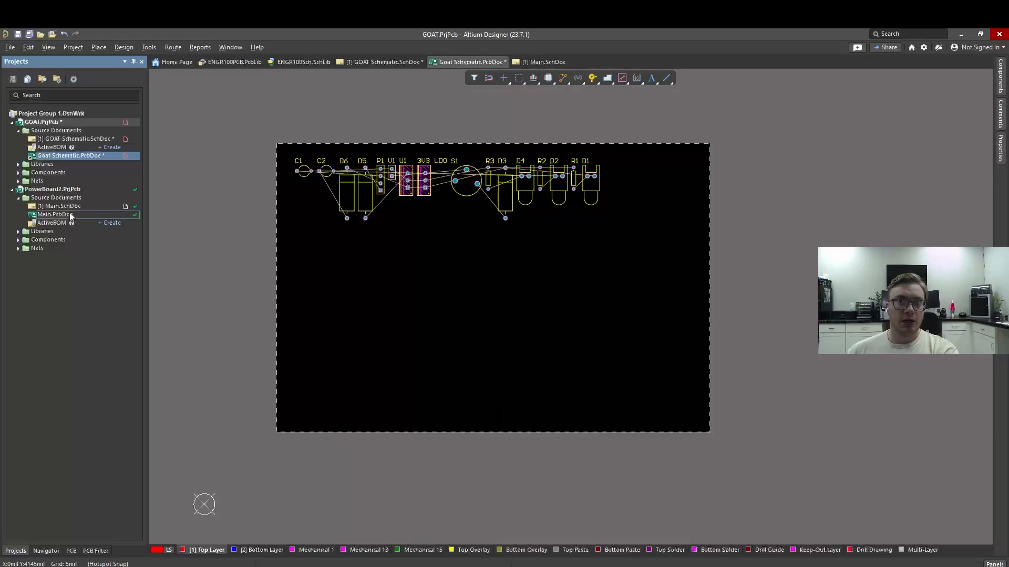
double_click(70, 214)
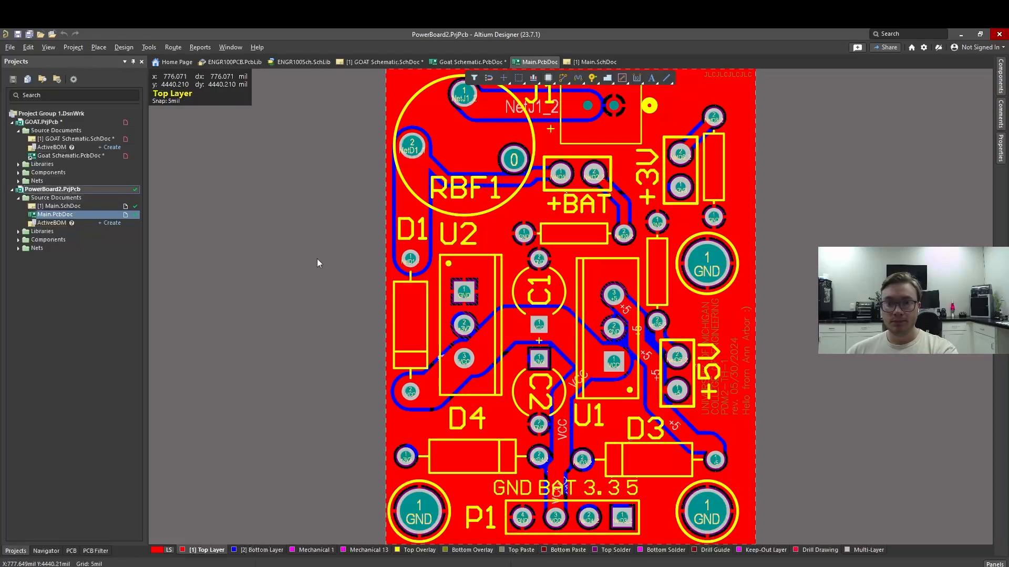
scroll(317, 258, "down", 1, "ctrl")
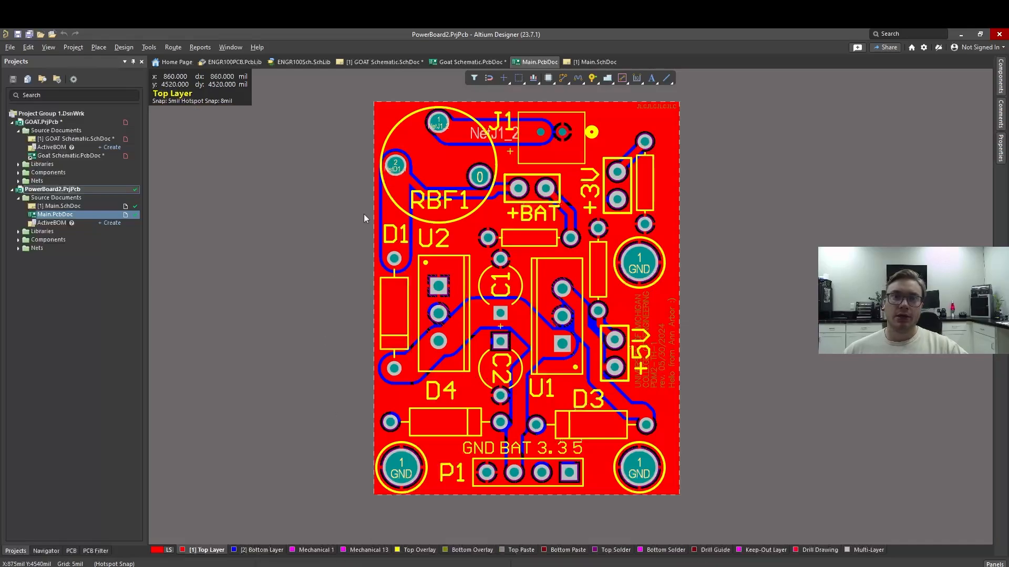
- Return to Goat Schematic.PcbDoc and place switch S1 at the board's left edge, below the component row
left_click(458, 63)
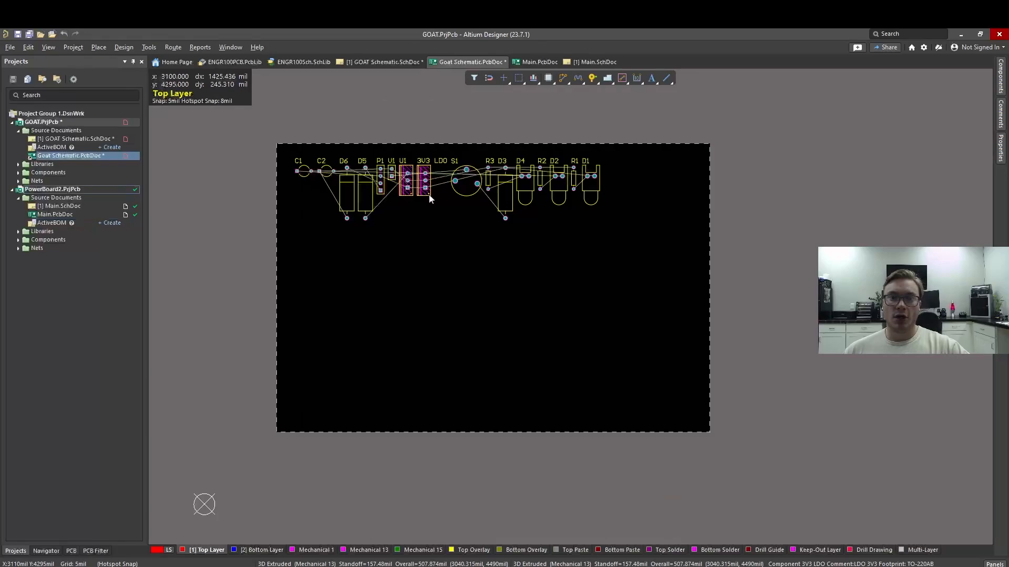
scroll(381, 185, "up", 2, "ctrl")
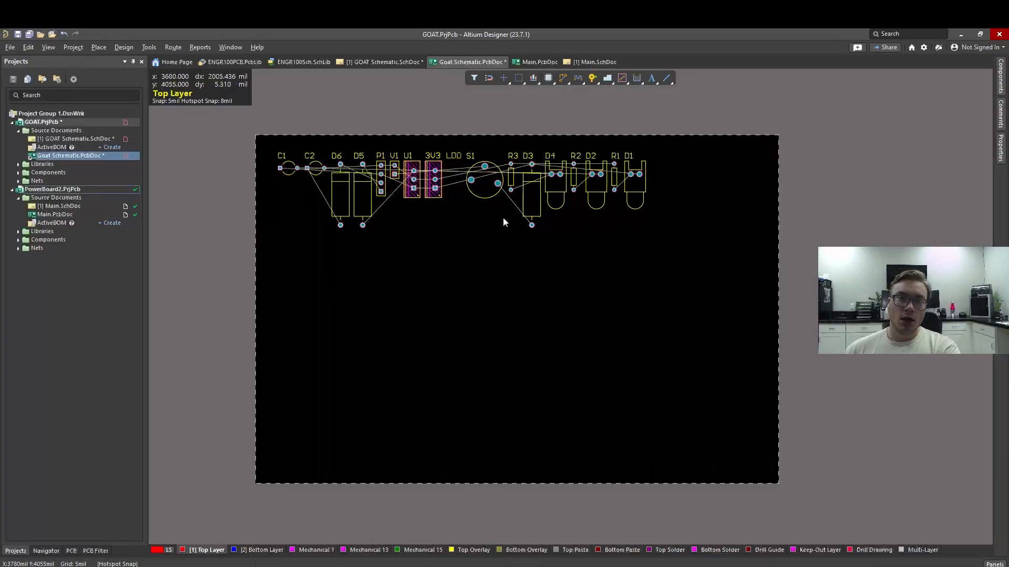
left_click(484, 183)
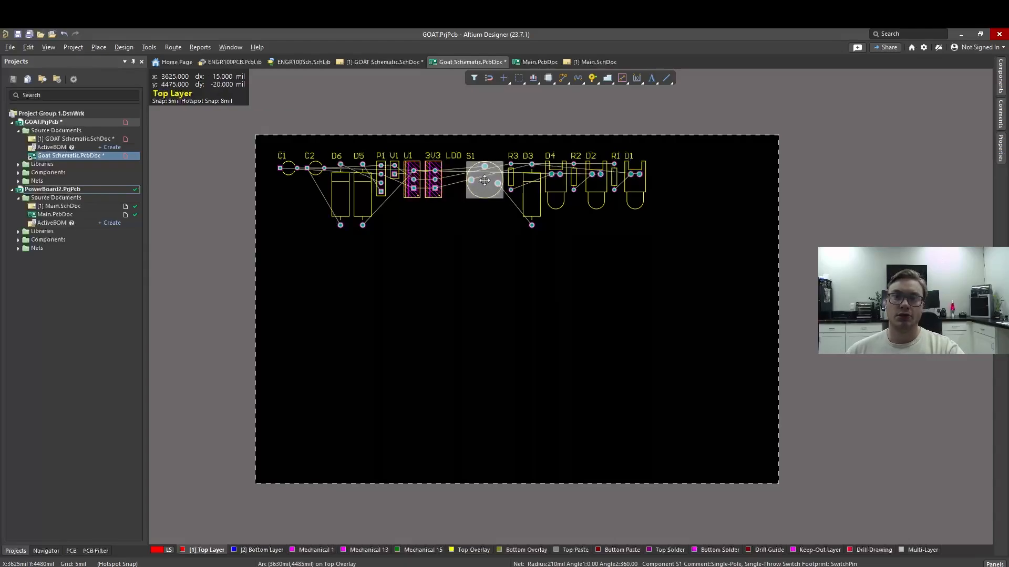
left_click_drag(484, 180, 419, 273)
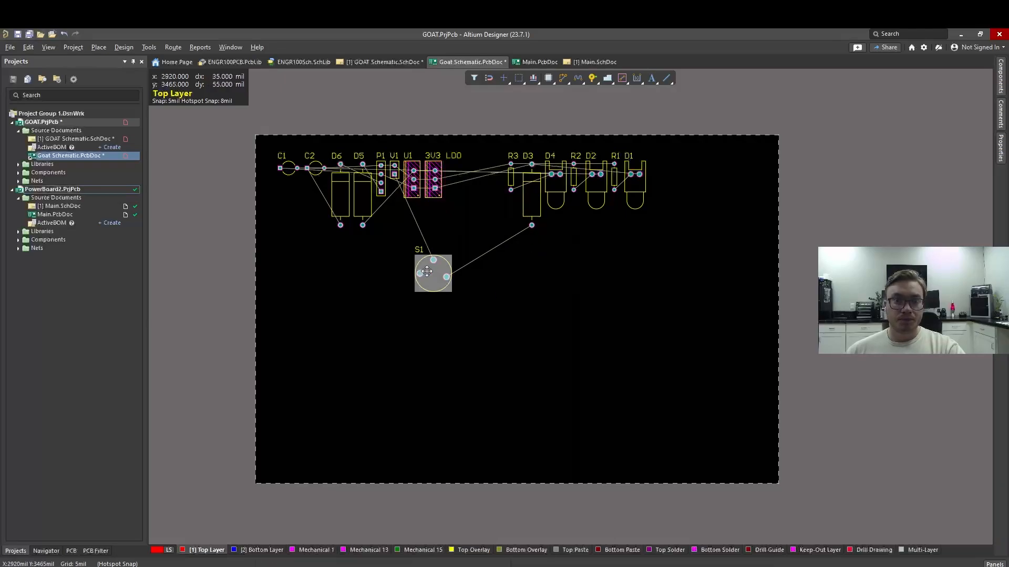
left_click_drag(426, 271, 264, 276)
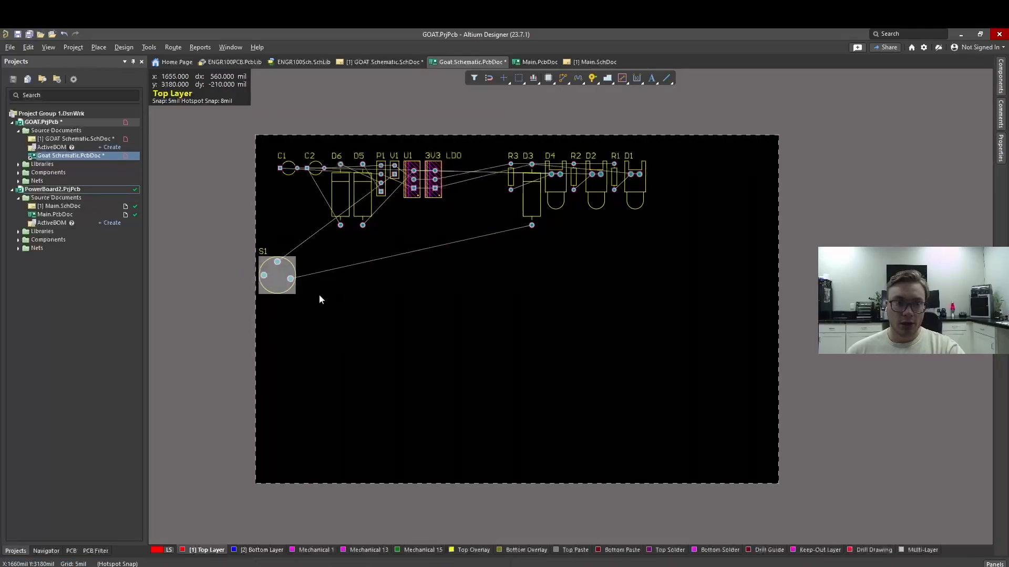
left_click(323, 295)
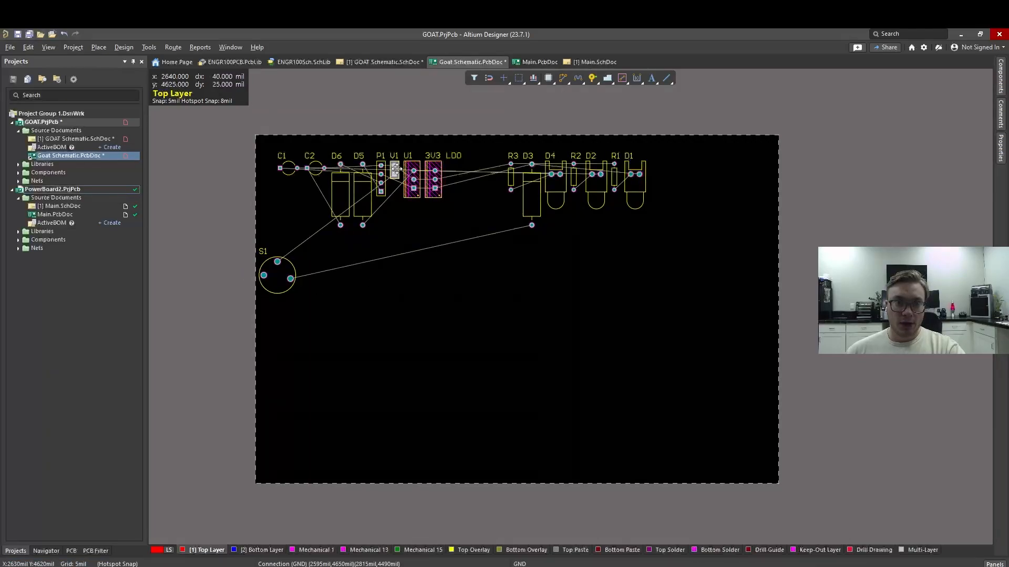
- Place V1 horizontally just right of S1, and diode D3 turned 180 degrees directly below S1 at the board's left edge
left_click_drag(396, 173, 313, 268)
key("space")
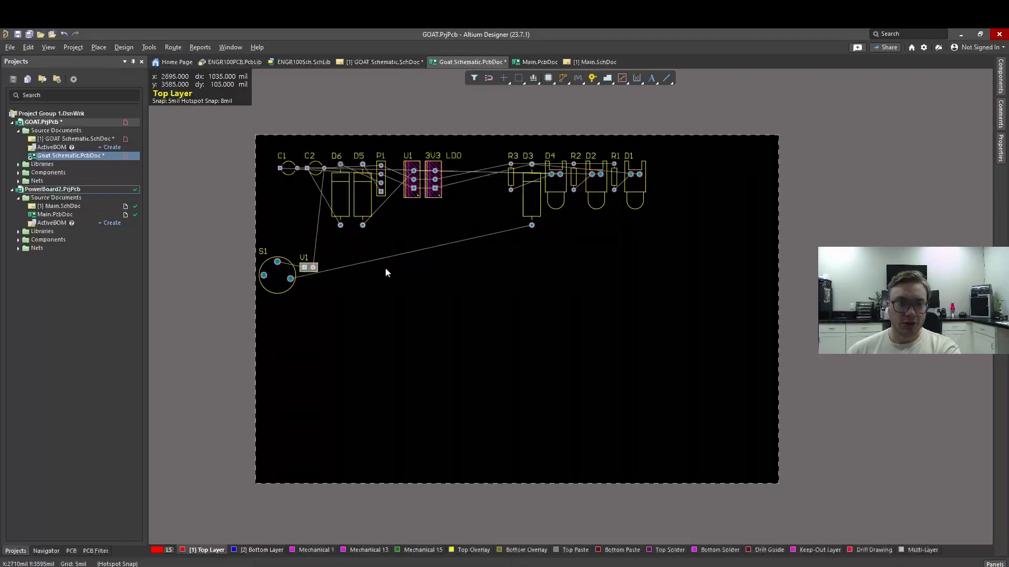
left_click_drag(535, 205, 267, 334)
left_click(345, 335)
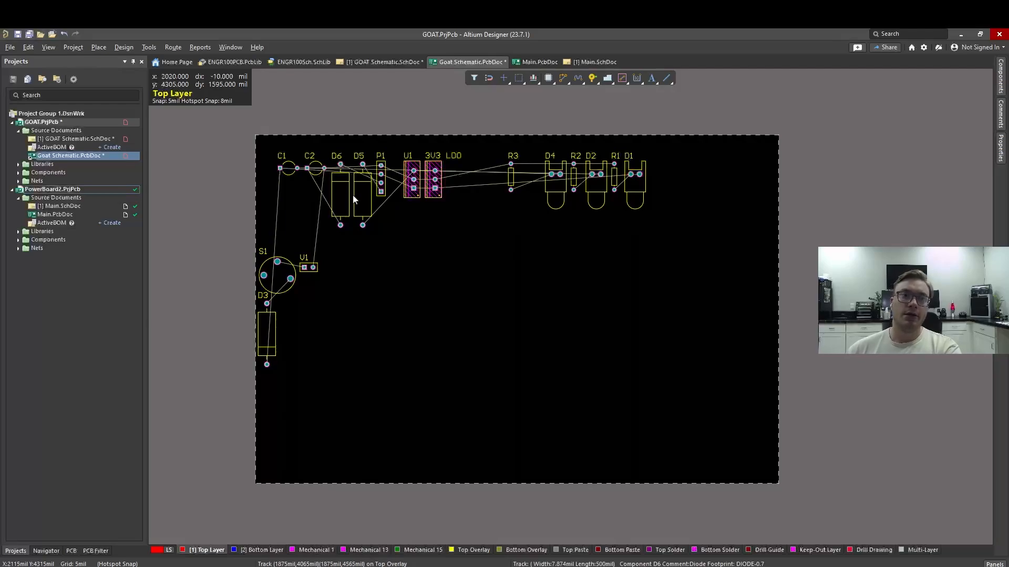
- Place capacitor C1 just right of D3's lower pad
left_click(287, 166)
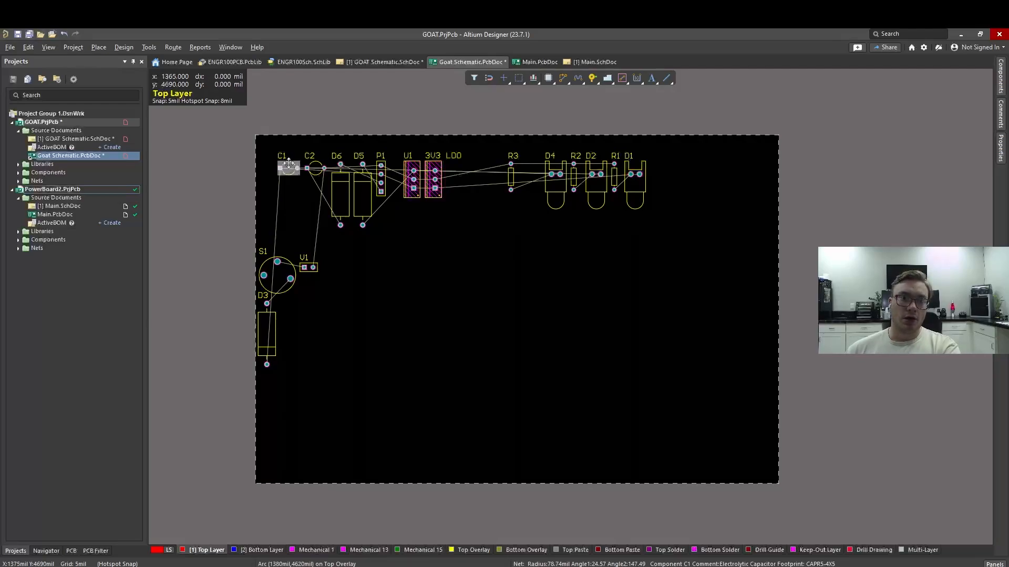
left_click_drag(287, 165, 298, 373)
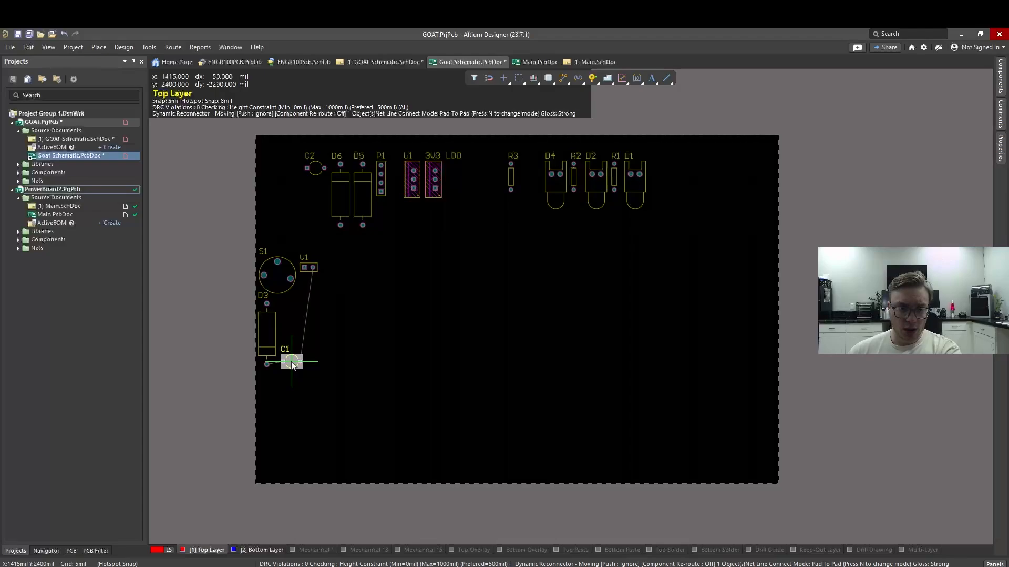
left_click_drag(293, 365, 292, 364)
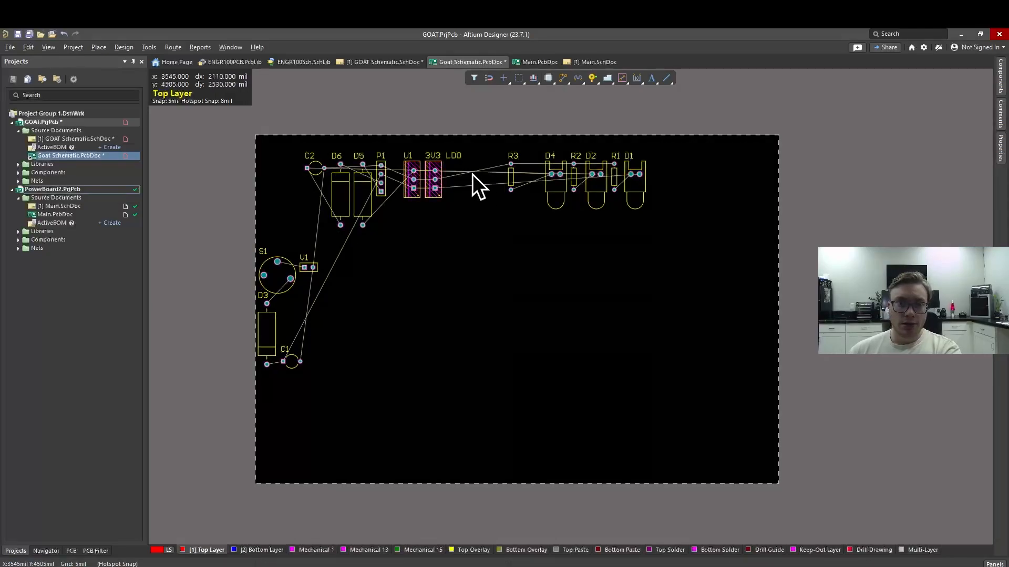
- Place regulator U1 upright to the right of D3, between V1 and C1
left_click(415, 163)
left_click_drag(415, 163, 304, 314)
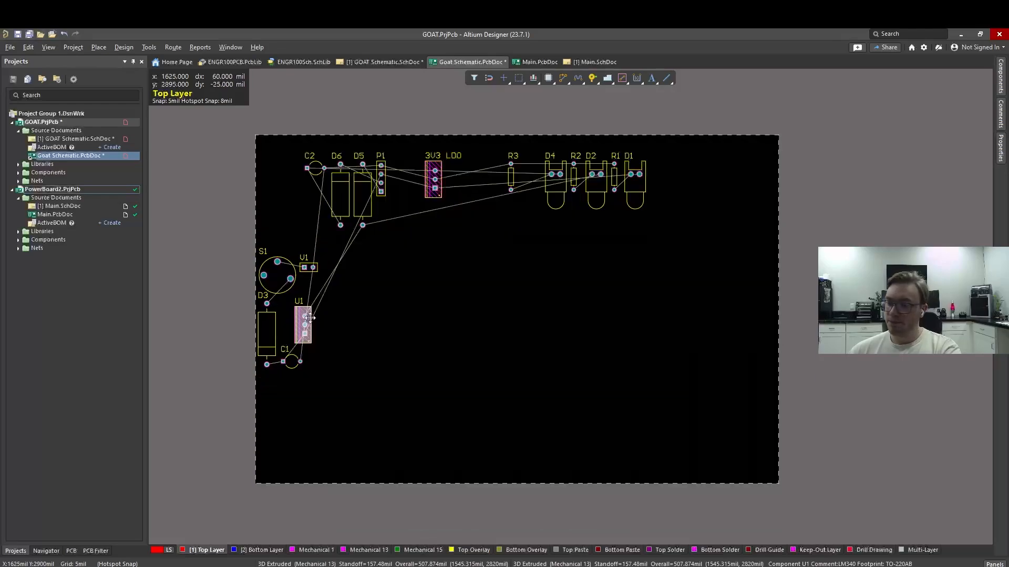
scroll(310, 314, "up", 2, "ctrl")
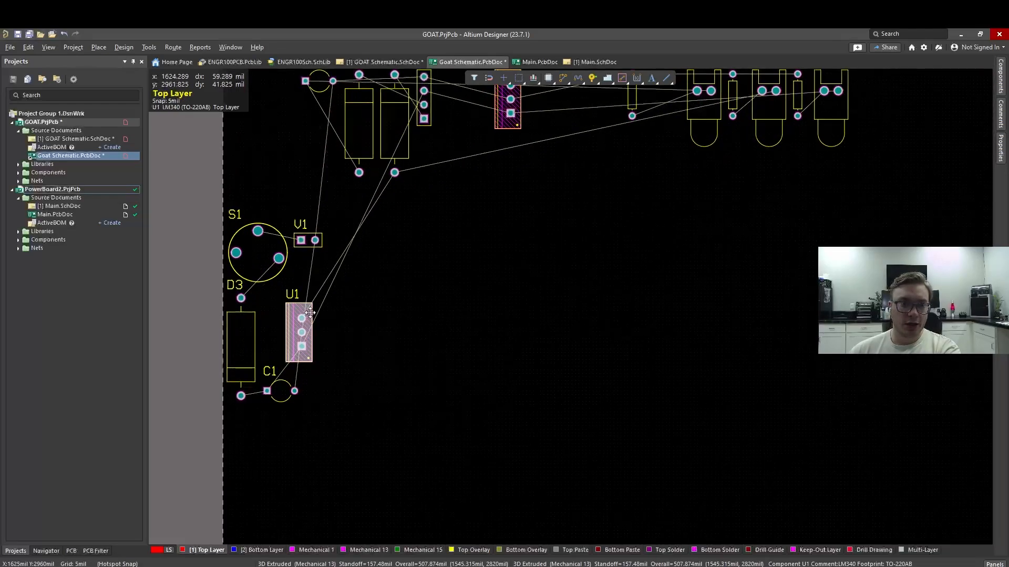
left_click_drag(286, 327, 322, 322)
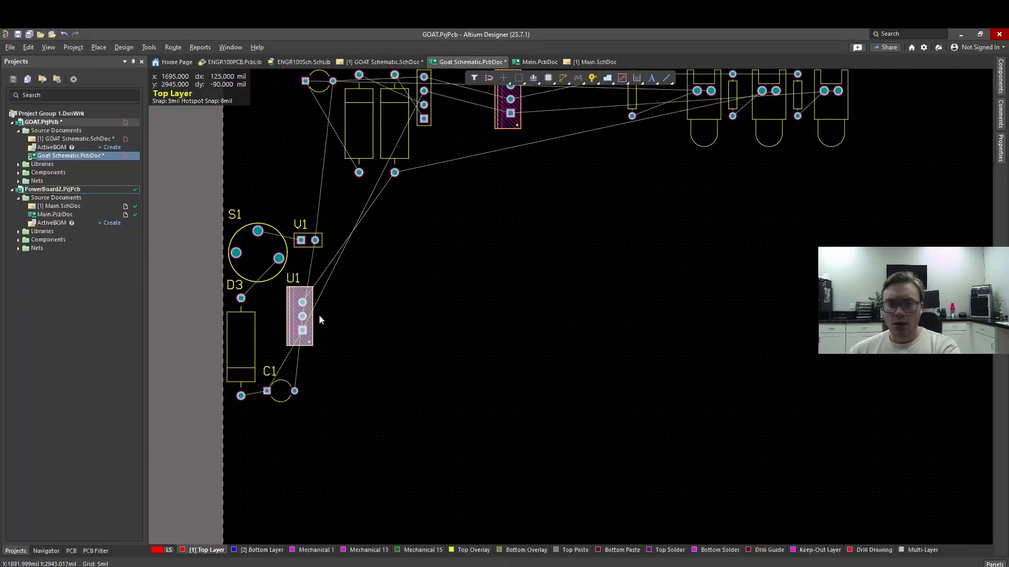
- Examine regulator U1's pads and net connections relative to C1, D3, V1 and the rest of the board
scroll(319, 315, "up", 5, "ctrl")
scroll(298, 312, "up", 1, "ctrl")
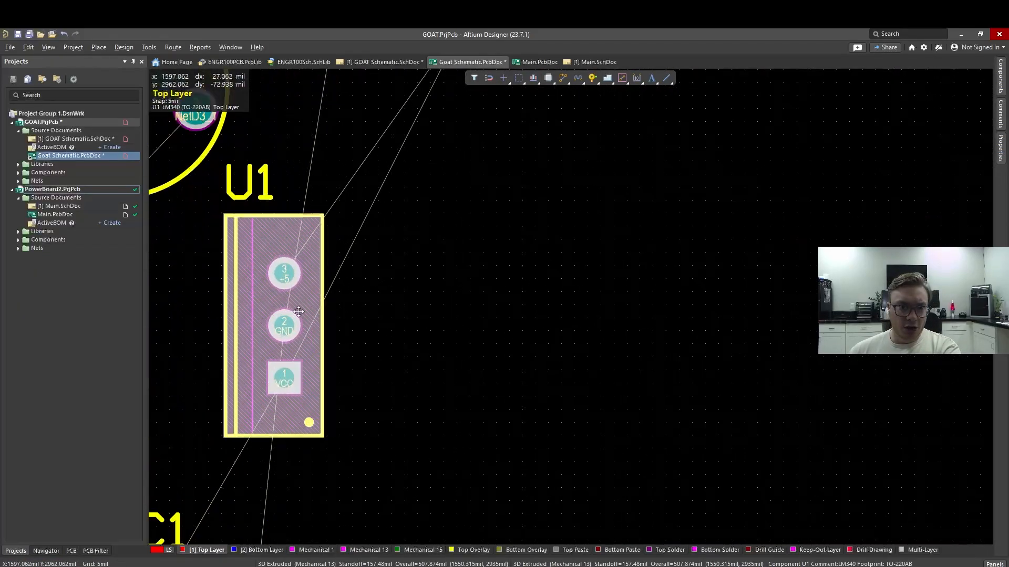
scroll(297, 315, "down", 3, "ctrl")
scroll(297, 327, "up", 1, "ctrl")
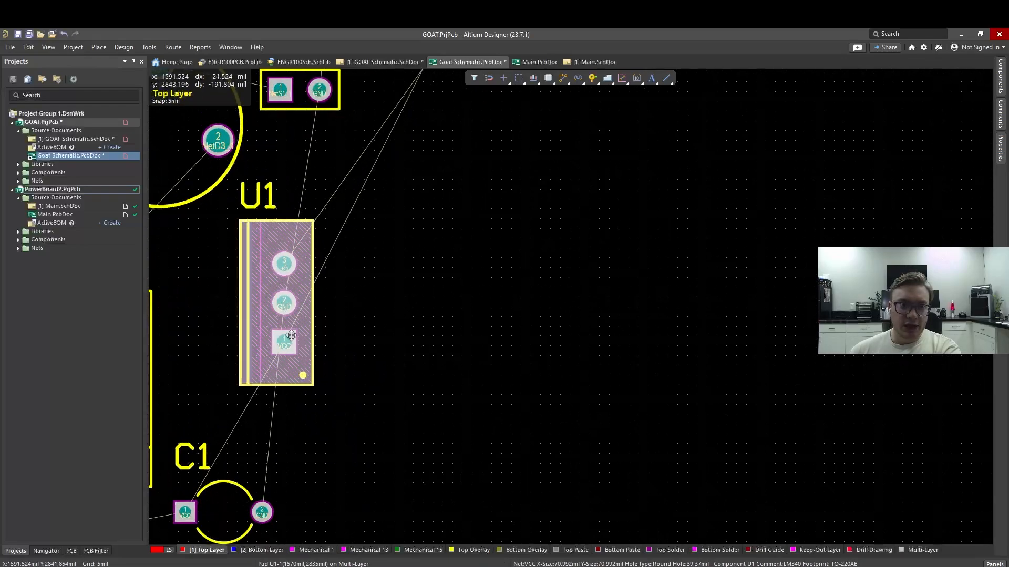
scroll(278, 321, "down", 3, "ctrl")
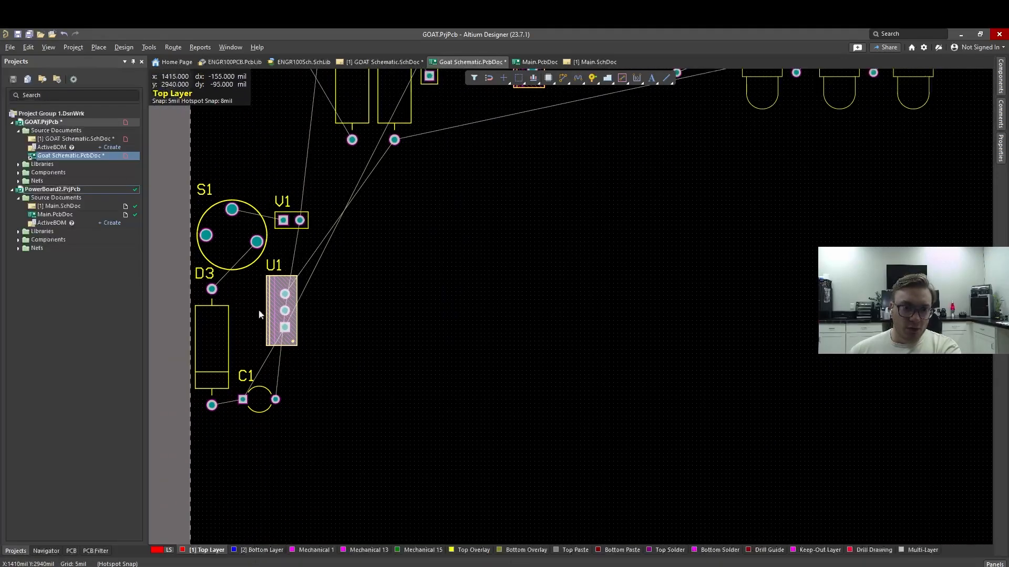
scroll(270, 309, "up", 6, "ctrl")
scroll(403, 286, "up", 2, "ctrl")
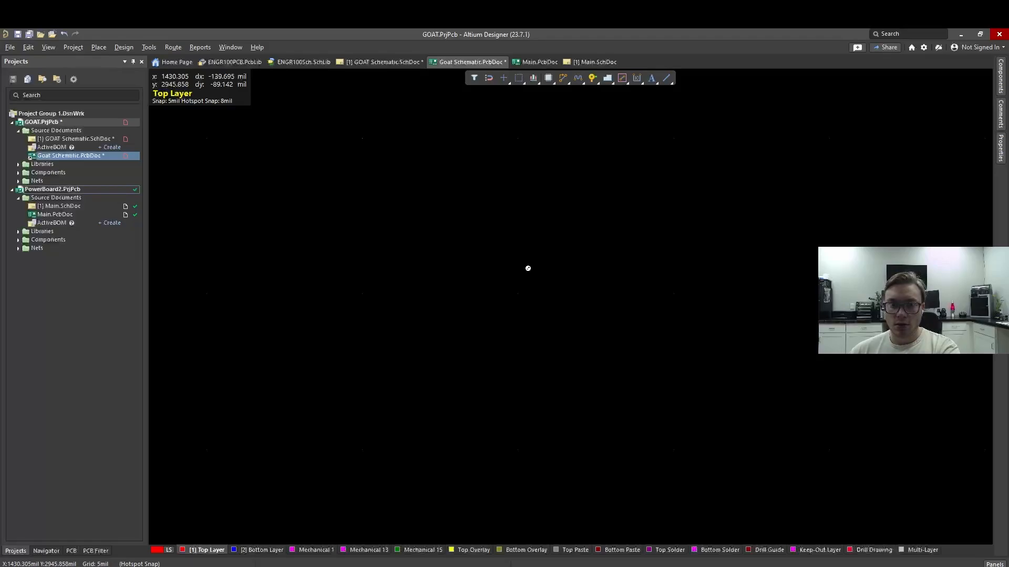
scroll(527, 270, "down", 5, "ctrl")
scroll(532, 265, "up", 5)
scroll(534, 273, "down", 3)
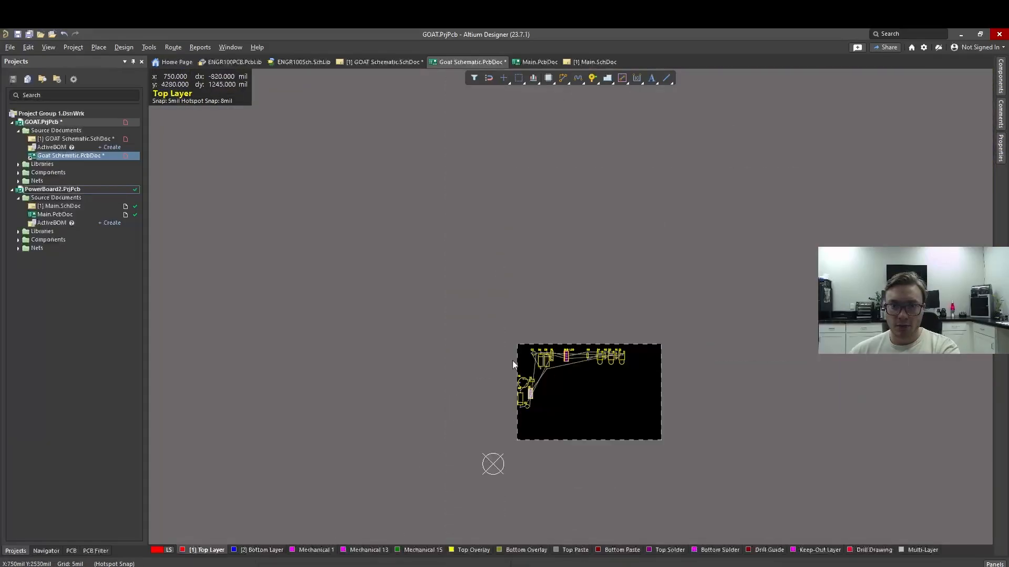
scroll(561, 362, "up", 12, "ctrl")
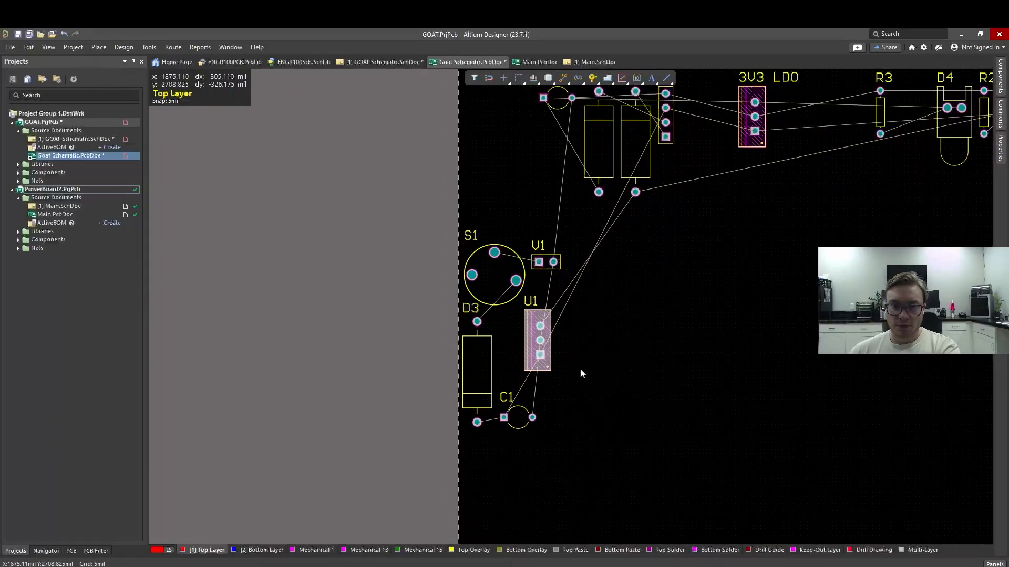
- Turn regulator U1 horizontal beside D3's upper end, just below S1 and V1, with its designator placed to its right
left_click_drag(485, 311, 451, 305)
key("space")
key("space")
key("space")
left_click(390, 240)
left_click_drag(392, 241, 563, 284)
left_click(466, 281)
left_click_drag(465, 281, 471, 252)
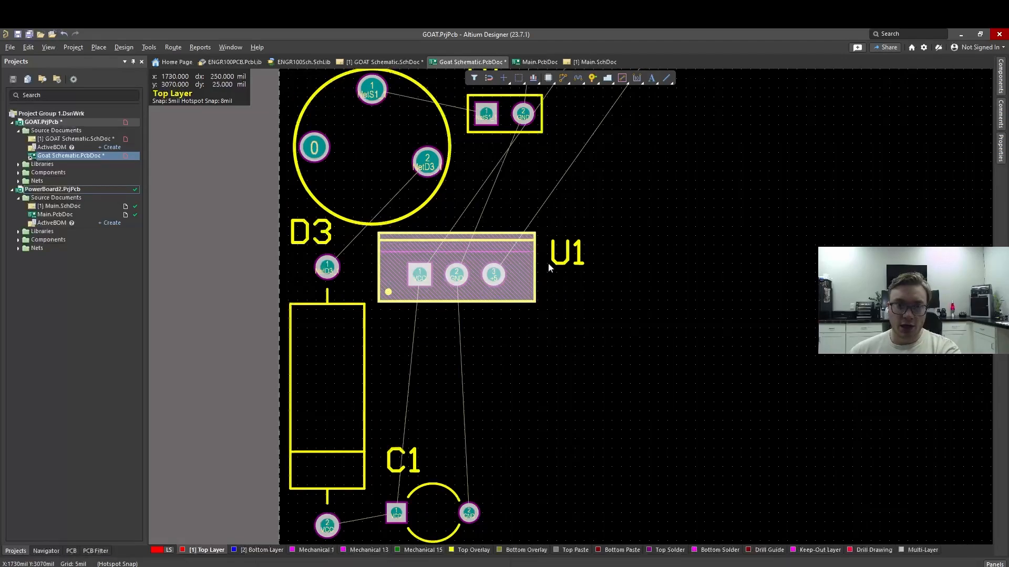
left_click_drag(457, 275, 450, 276)
left_click(454, 357)
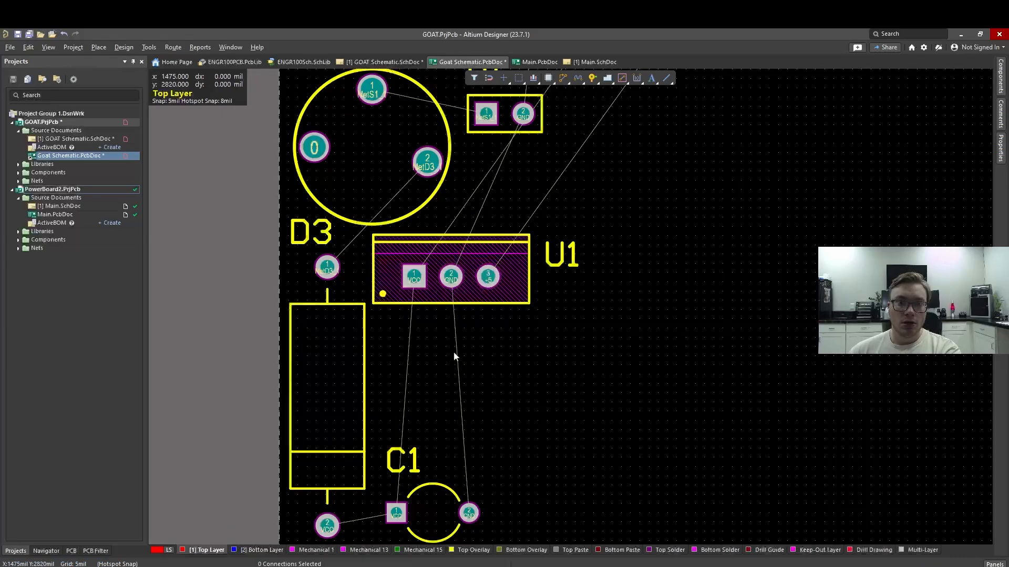
- Move capacitor C1 directly below U1, beside D3, and place its designator to its right
left_click(432, 502)
left_click_drag(436, 502, 448, 386)
left_click_drag(395, 347, 420, 338)
left_click(447, 397)
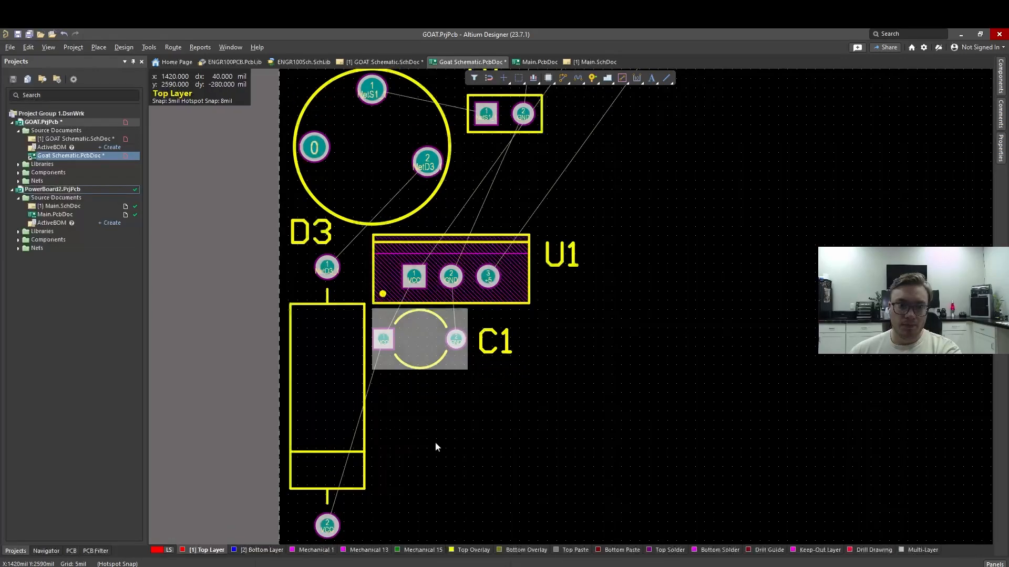
- Bring the 3V3 LDO down from the component row, turn it horizontal and place it directly below C1
scroll(707, 251, "up", 6)
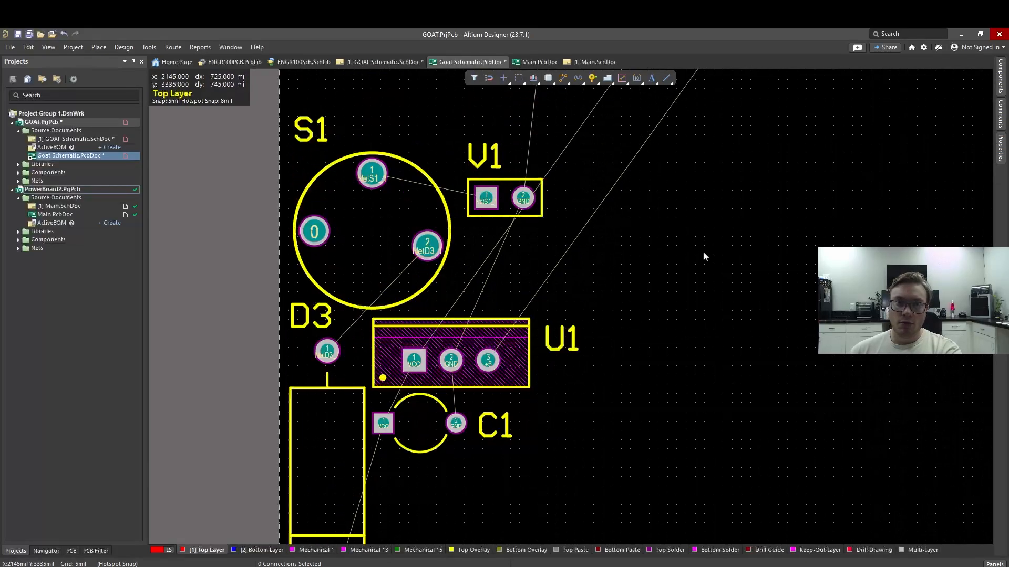
scroll(710, 259, "down", 3, "ctrl")
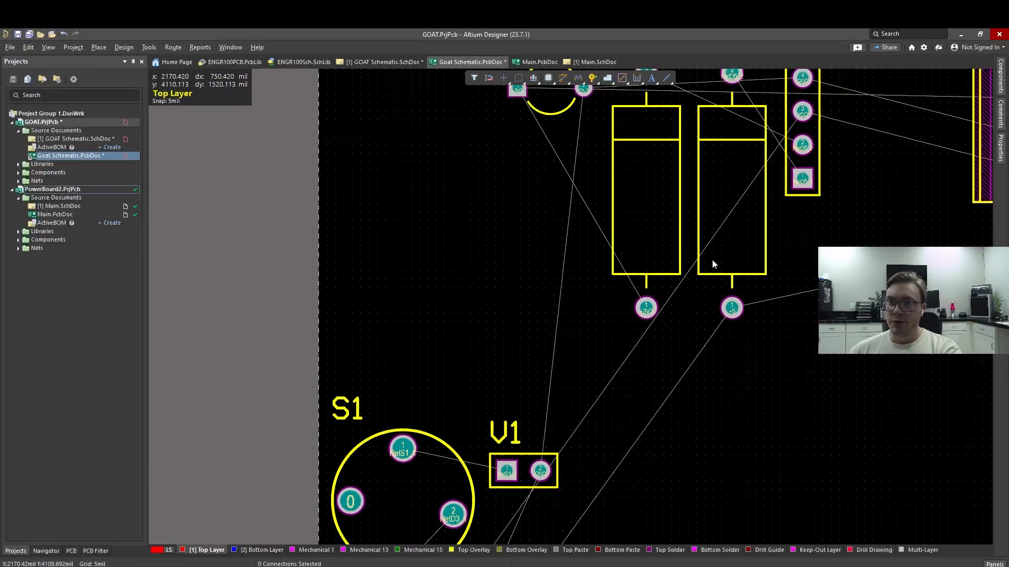
left_click_drag(880, 178, 679, 425)
scroll(730, 381, "down", 3)
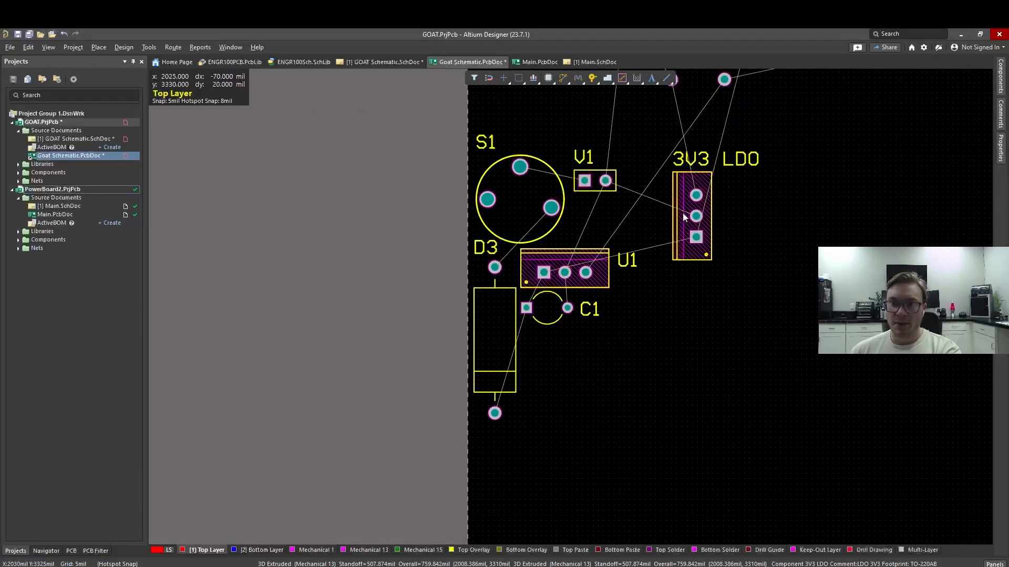
left_click_drag(697, 236, 564, 380)
key("space")
key("space")
key("space")
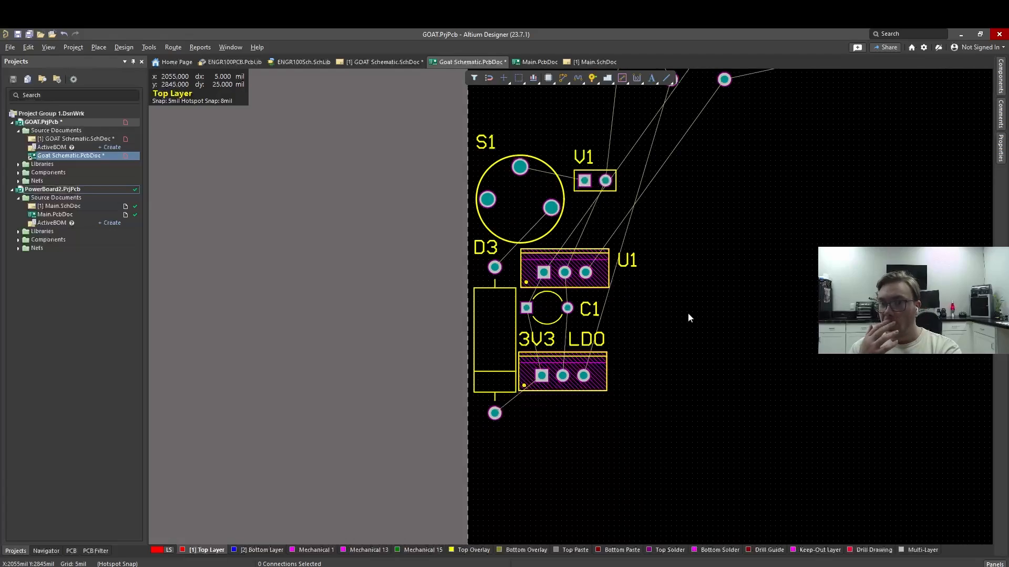
- Move header P1 from the component row to just below the 3V3 LDO
scroll(807, 277, "up", 1)
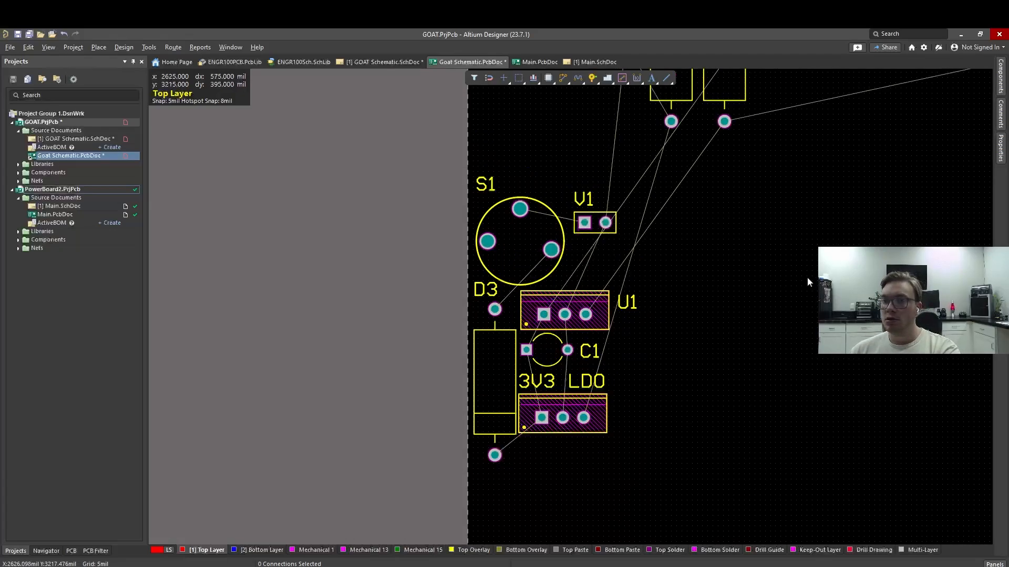
scroll(806, 276, "down", 1, "ctrl")
scroll(808, 239, "down", 1, "ctrl")
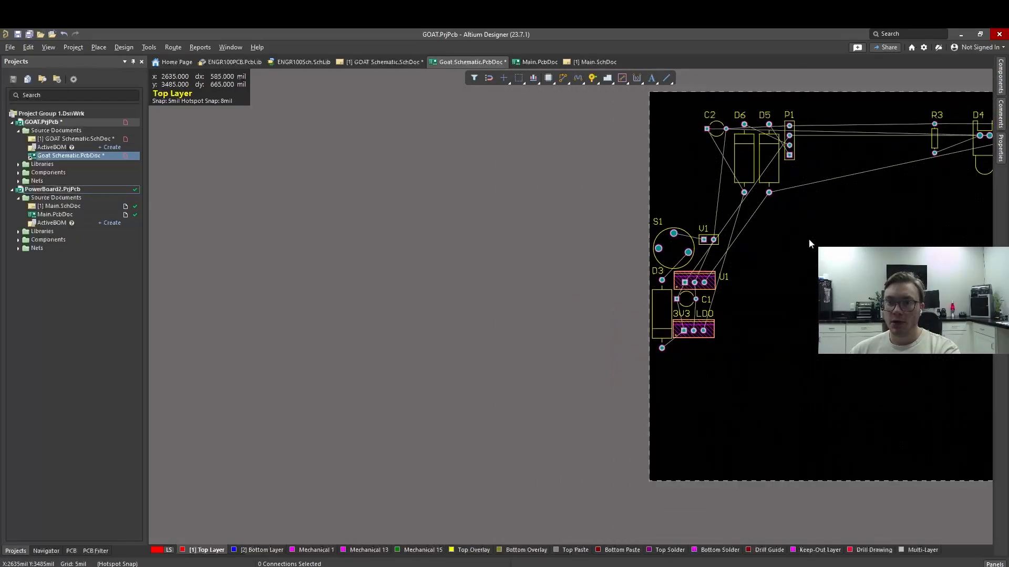
scroll(808, 239, "up", 1)
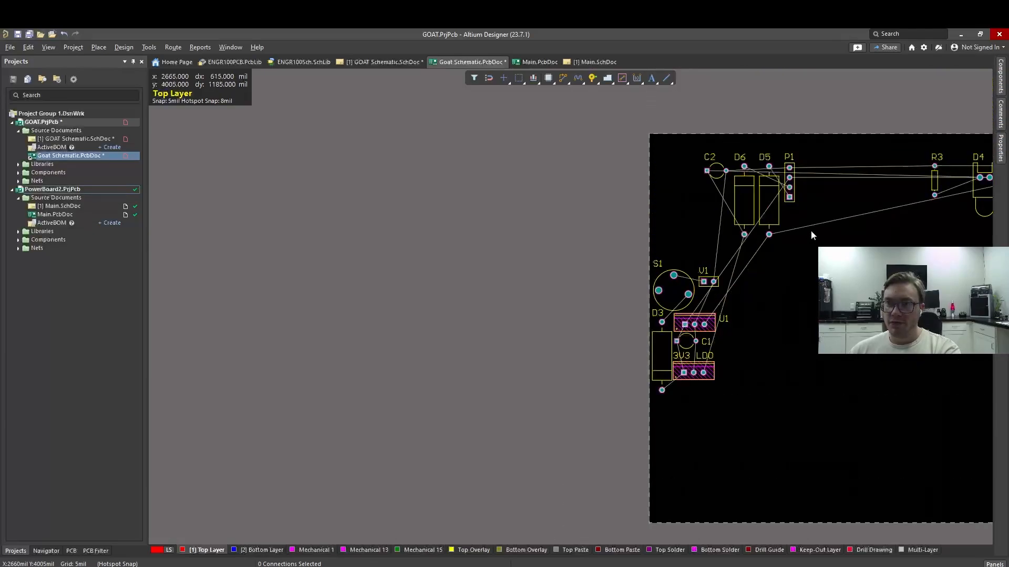
right_click_drag(849, 244, 610, 243)
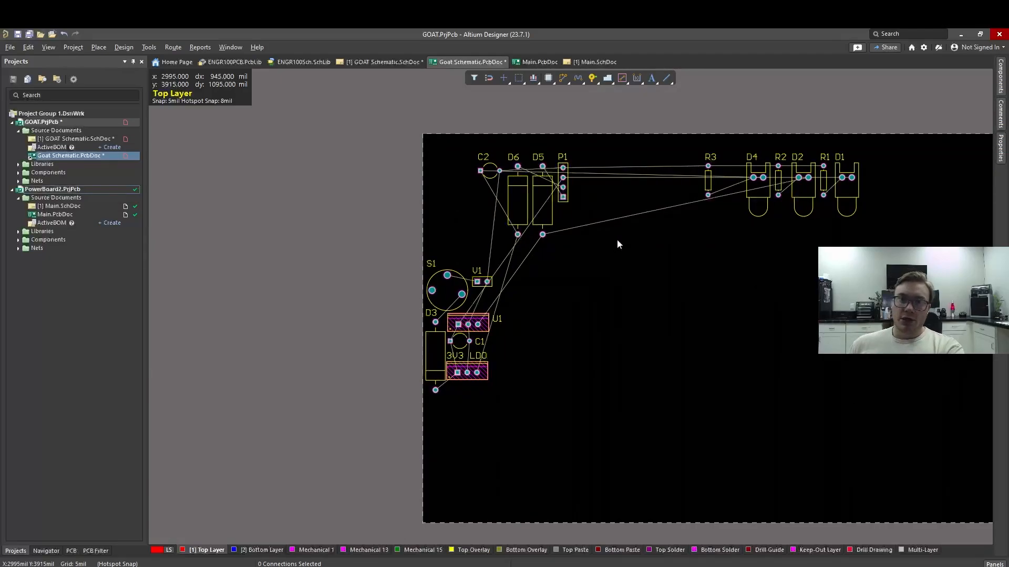
left_click(568, 181)
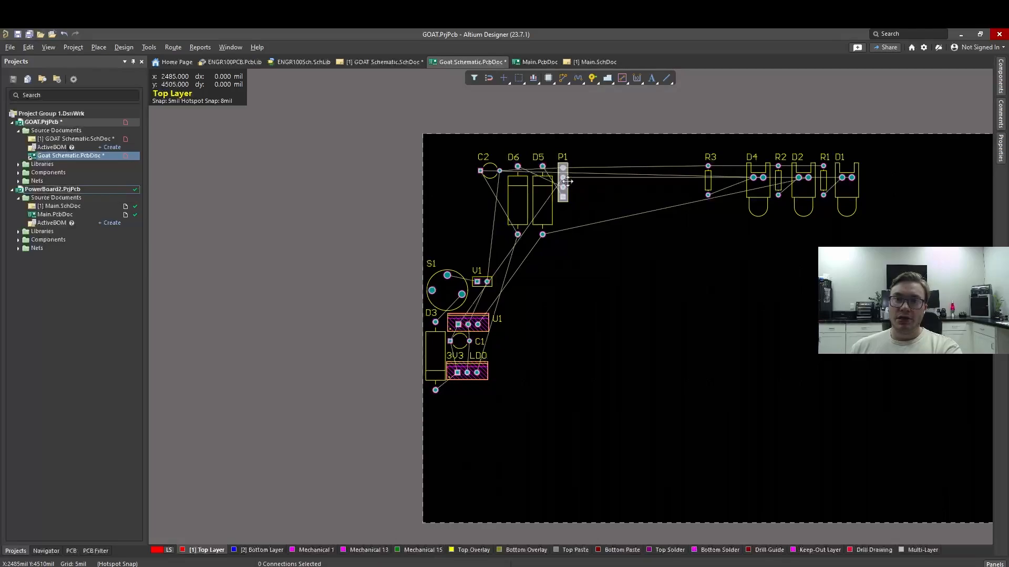
left_click_drag(566, 183, 468, 416)
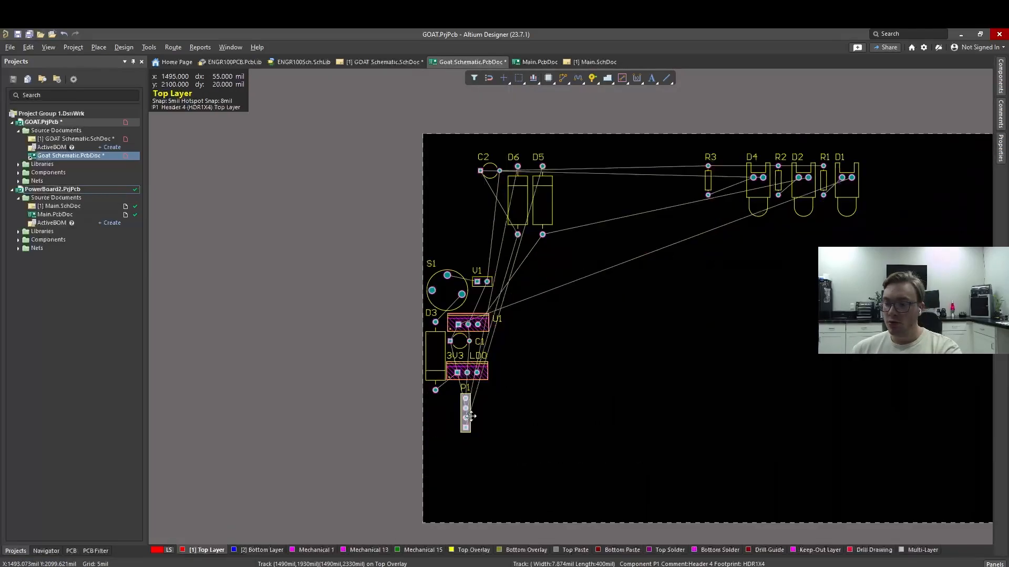
scroll(469, 415, "up", 2, "ctrl")
scroll(469, 415, "up", 1, "ctrl")
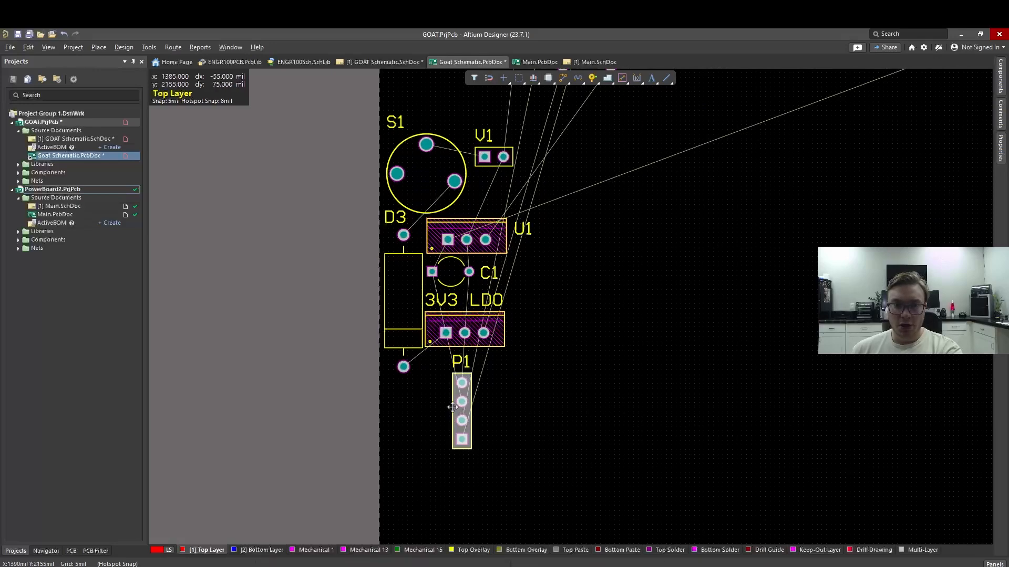
left_click_drag(452, 407, 437, 422)
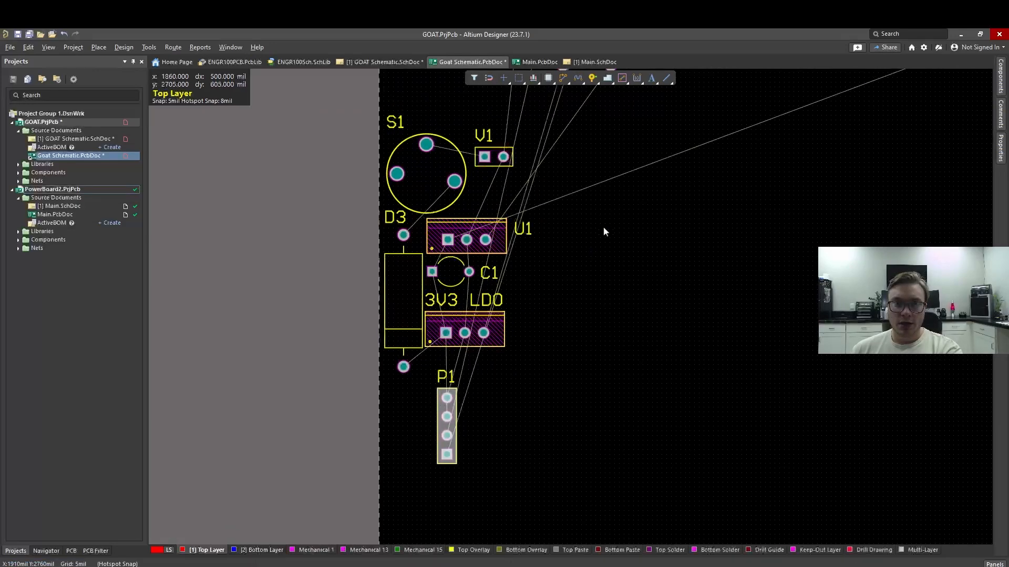
- Check P1's orientation in PowerBoard2's Main.PcbDoc, return to Goat Schematic.PcbDoc and turn P1 horizontal below D3 and the 3V3 LDO
left_click(533, 62)
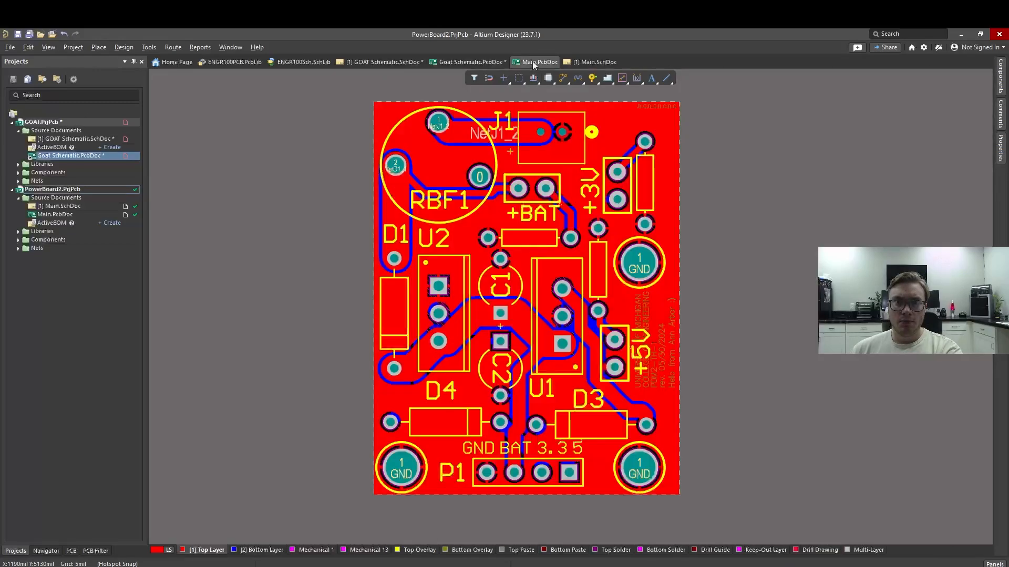
left_click(470, 62)
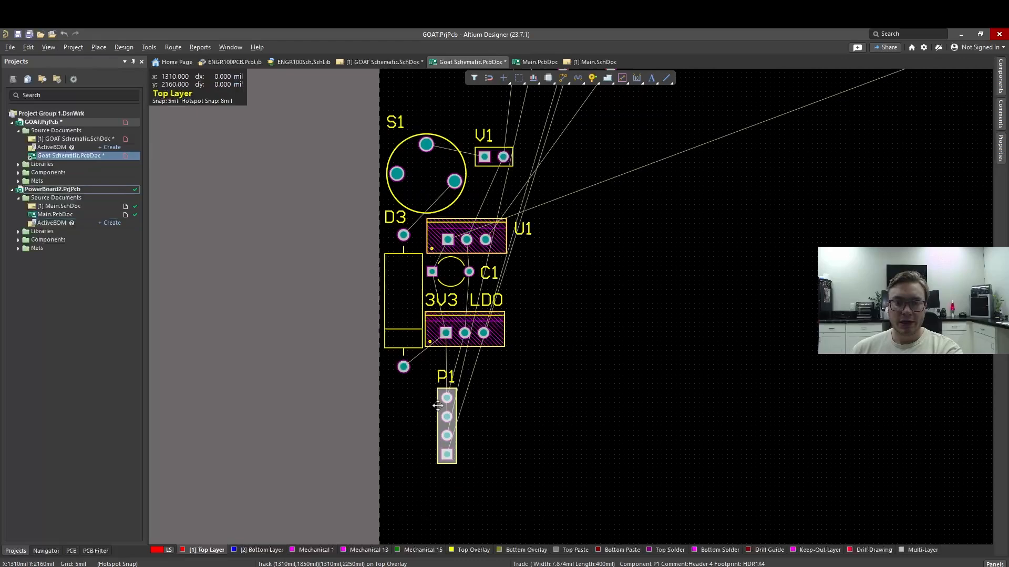
mouse_move(445, 400)
left_mouse_down()
mouse_move(471, 415)
mouse_move(441, 413)
left_mouse_up()
key("space")
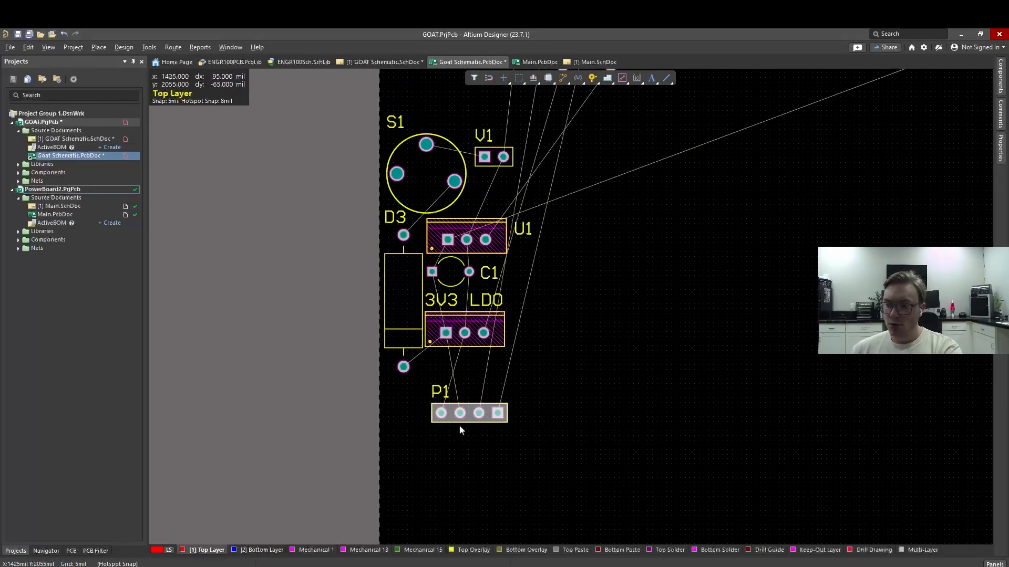
scroll(455, 424, "up", 4, "ctrl")
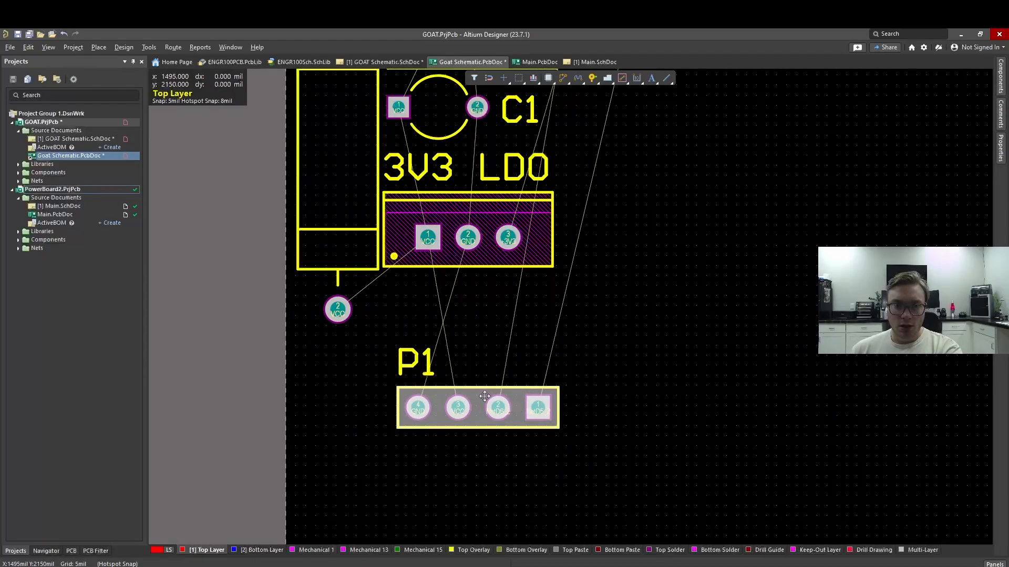
left_click_drag(485, 400, 432, 408)
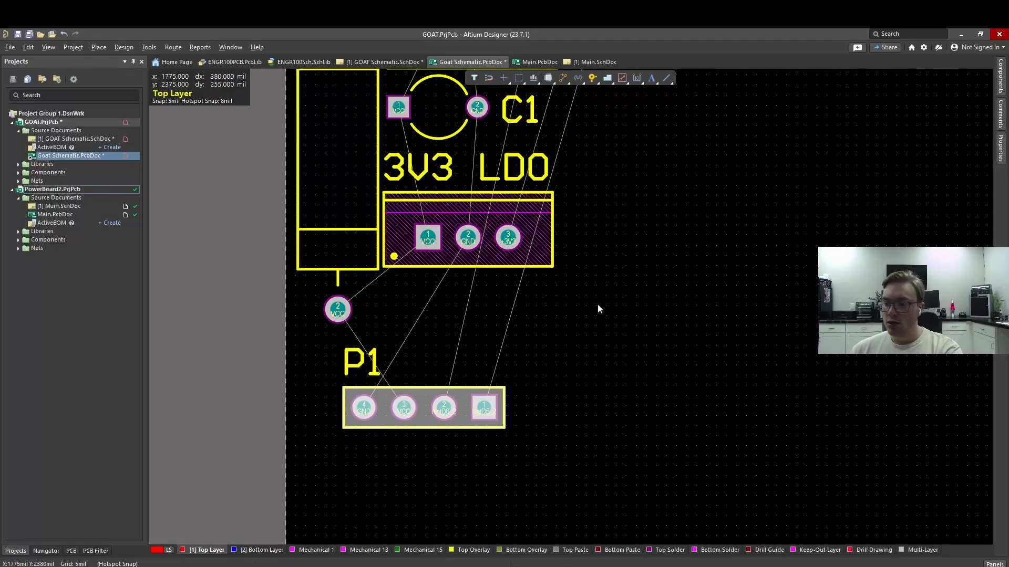
- Place diode D5, turned 180 degrees, vertically to the right of the 3V3 LDO and move P1 slightly further down
scroll(604, 298, "down", 4, "ctrl")
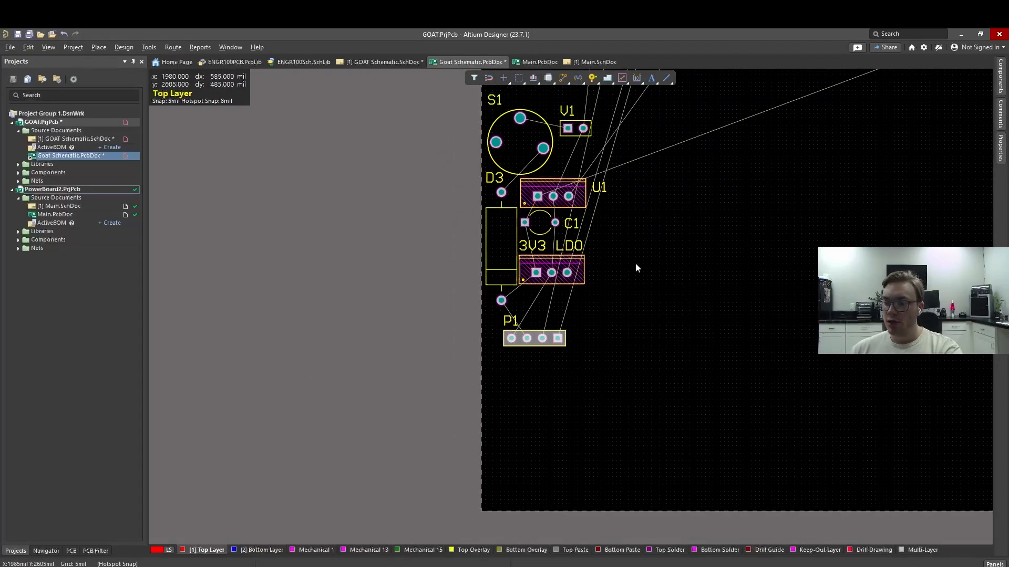
right_click_drag(704, 207, 651, 300)
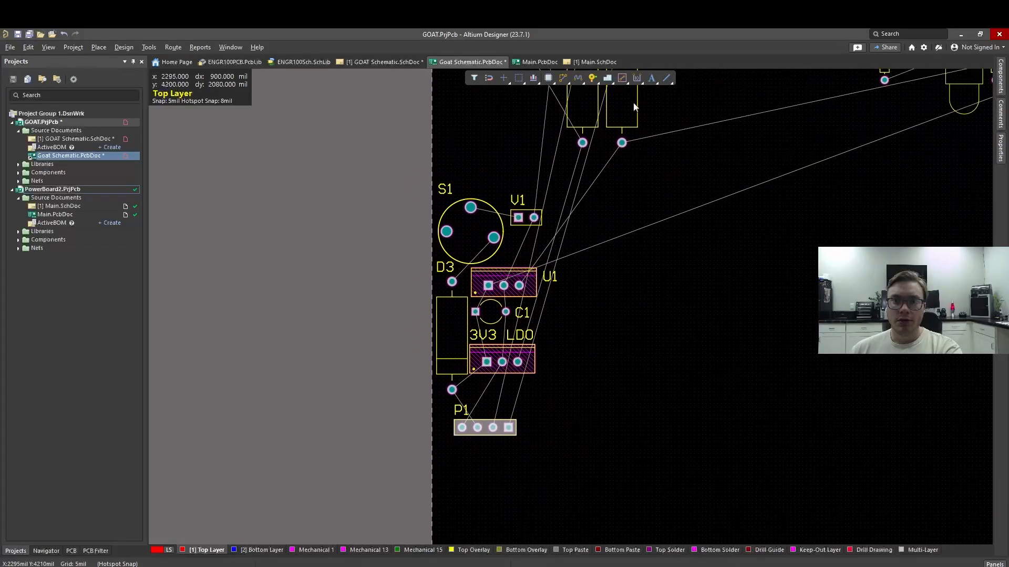
left_click_drag(634, 111, 557, 364)
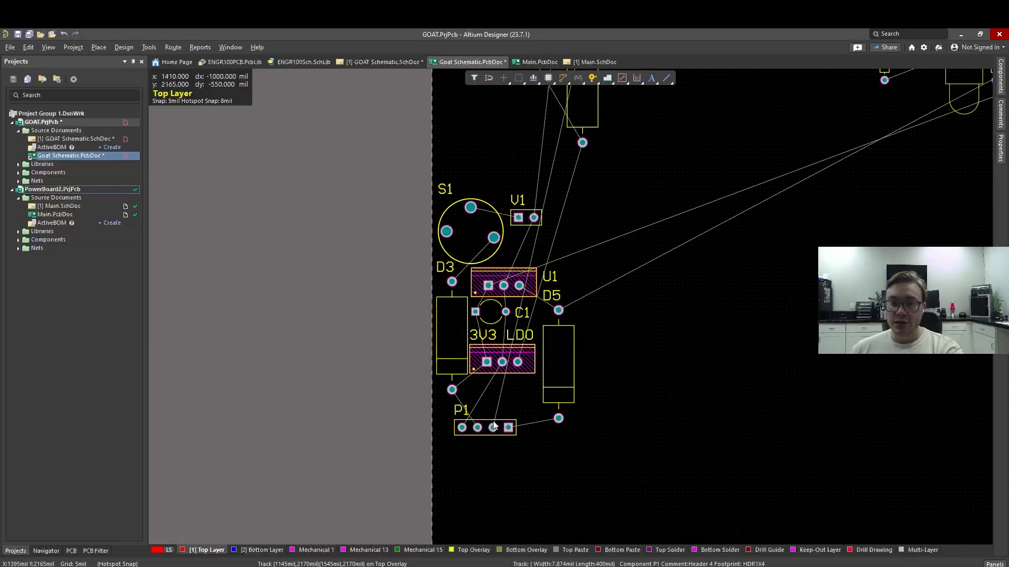
left_click_drag(488, 426, 493, 454)
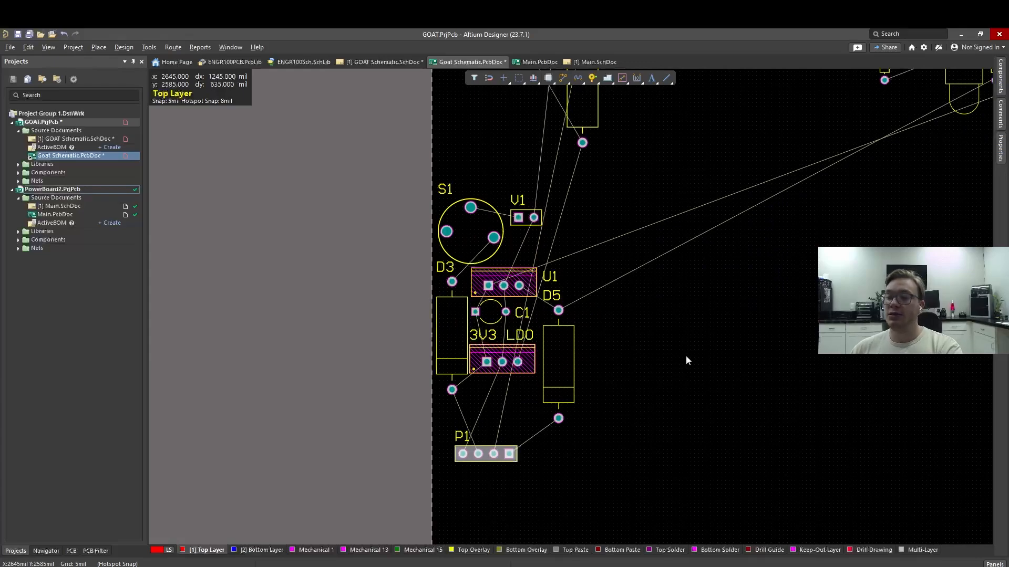
- Bring diode D6 down from the component row and place it horizontally to the right of P1
scroll(683, 205, "up", 3)
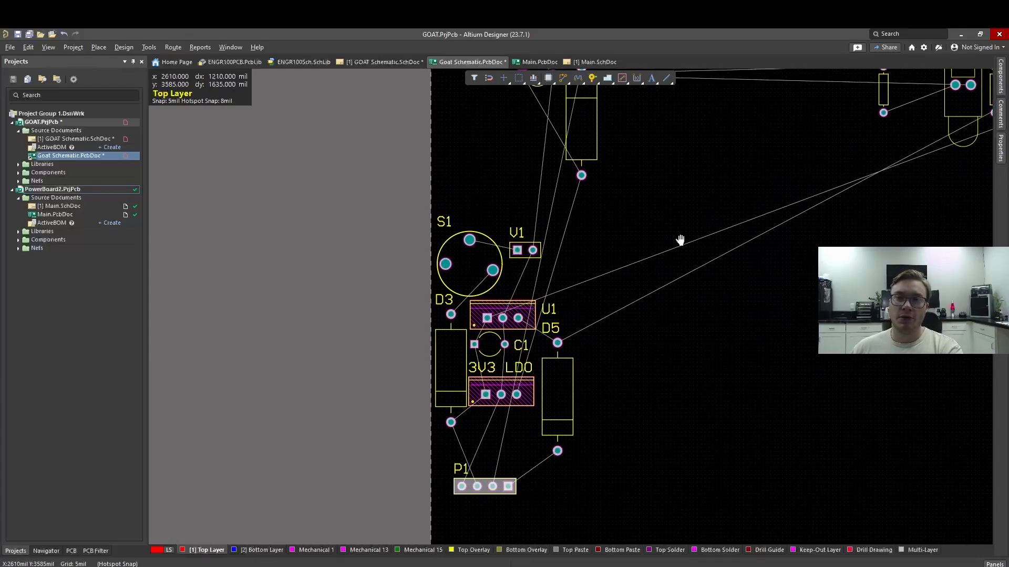
left_click_drag(592, 164, 659, 501)
key("space")
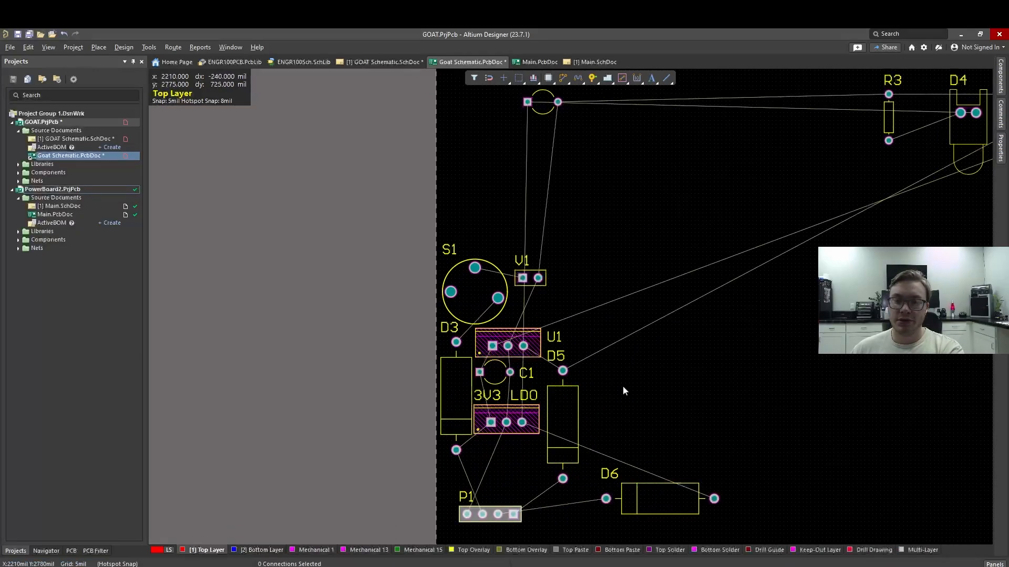
- Shift D5 up and away from the 3V3 LDO, and bring D6 closer to P1, level with it
right_click_drag(640, 363, 699, 250)
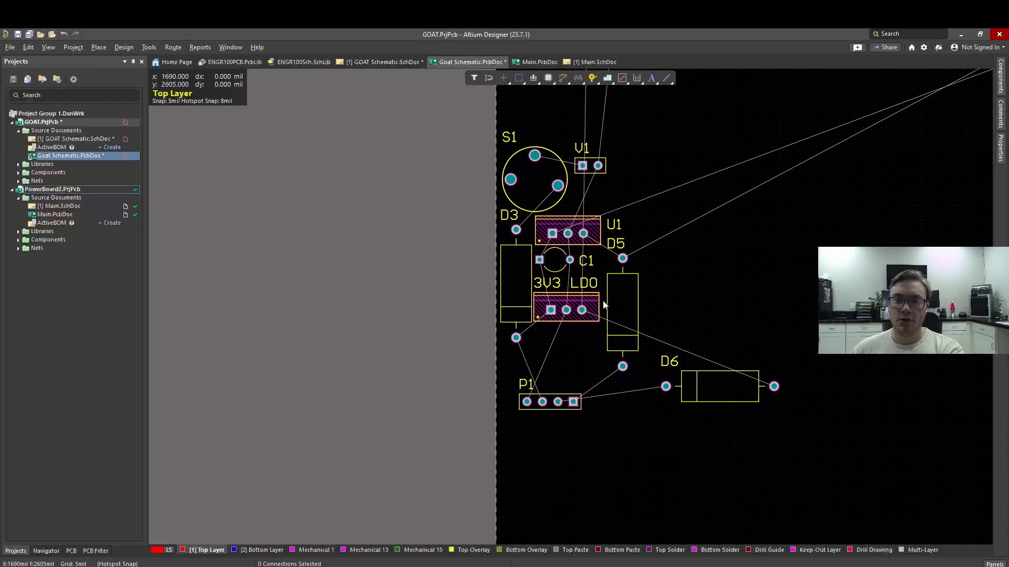
left_click_drag(610, 301, 649, 279)
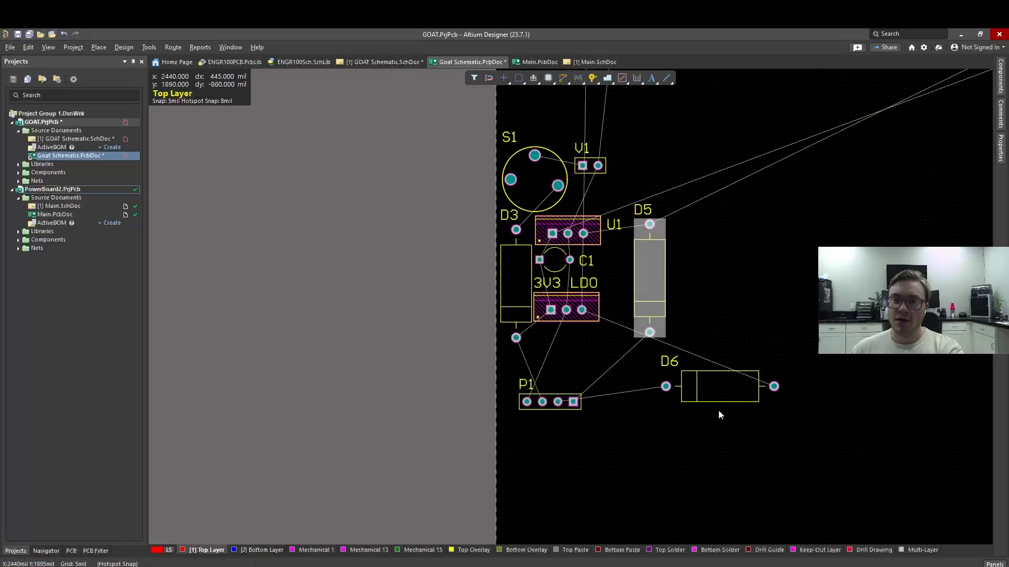
left_click_drag(717, 389, 691, 401)
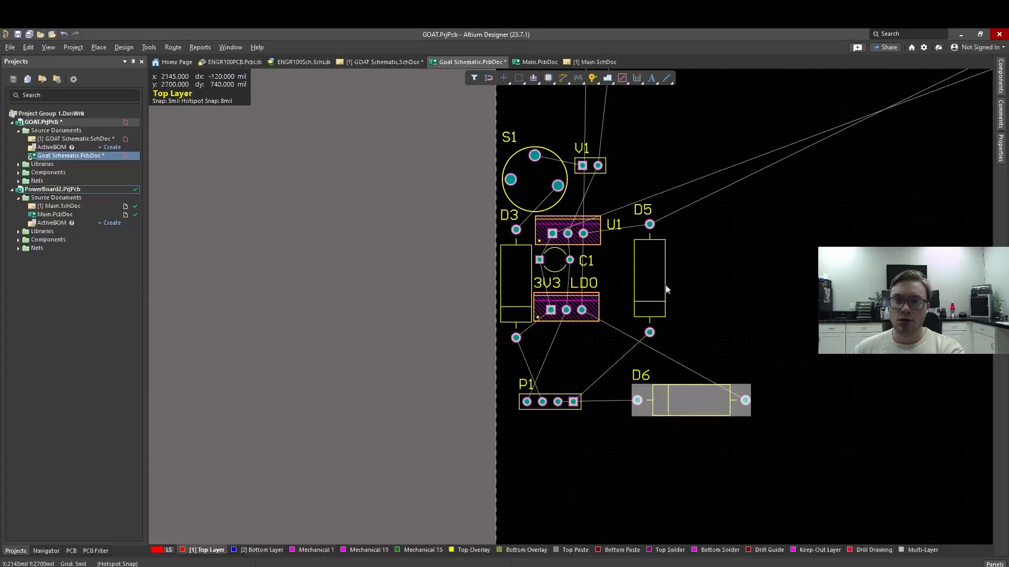
- Move diode D5 close to the right side of U1 and the 3V3 LDO, with its designator beside its lower pad
left_click_drag(650, 279, 621, 282)
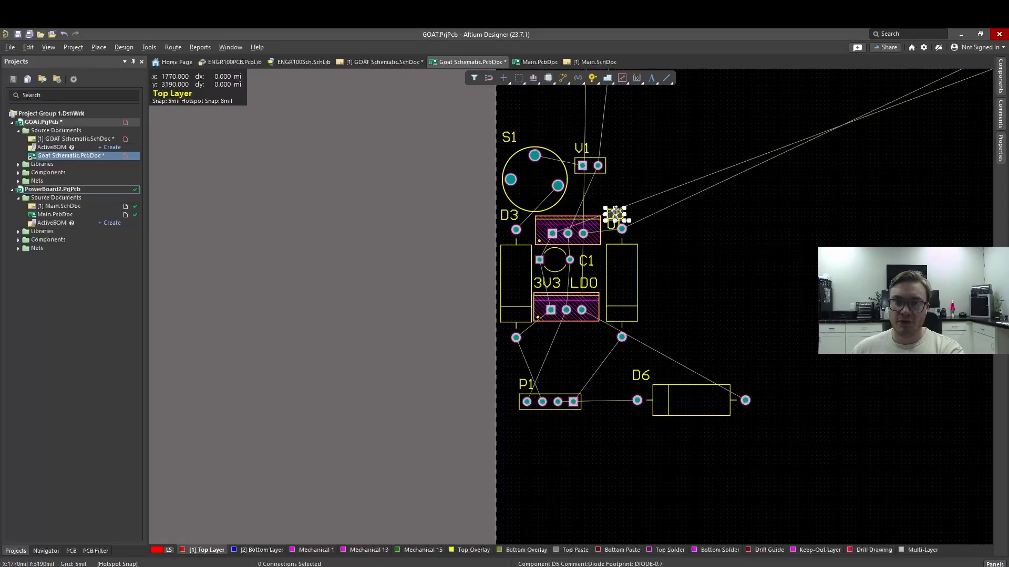
left_click_drag(616, 214, 603, 332)
left_click(695, 394)
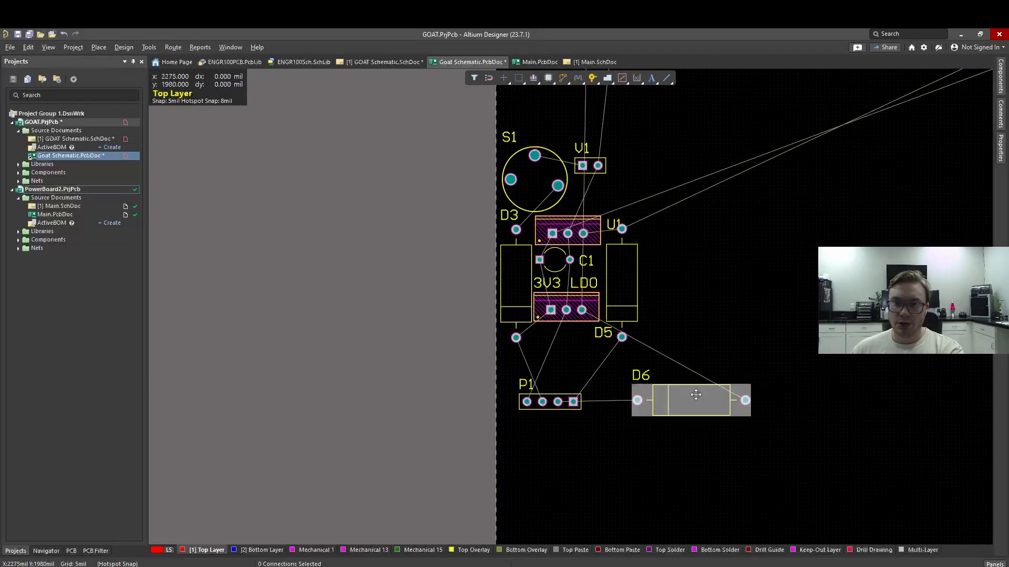
- Set D5 aside to the right and stand diode D6 vertically in its place beside U1 and the 3V3 LDO
left_click_drag(696, 394, 752, 358)
key("space")
left_click(671, 399)
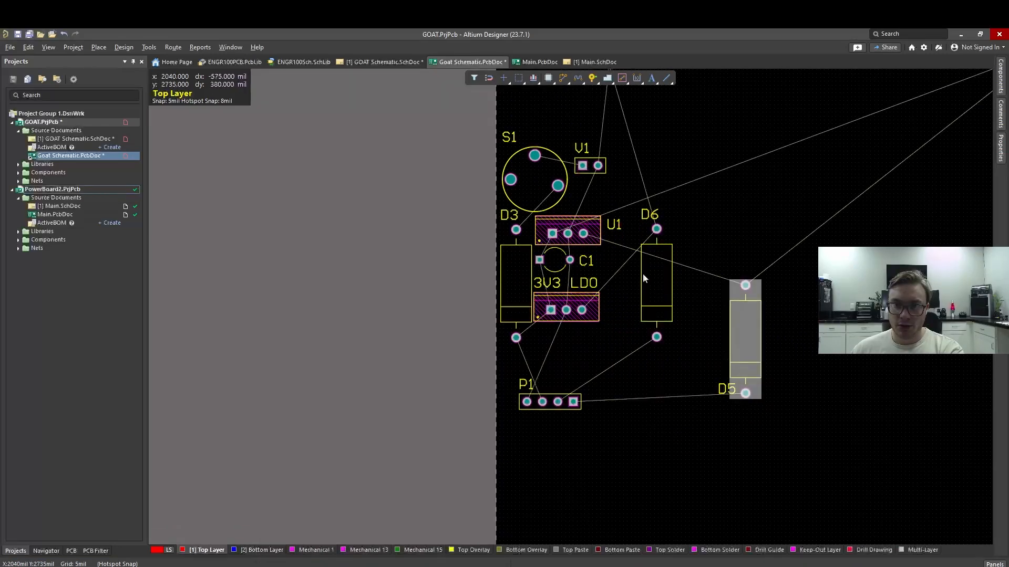
- Bring D6 up against the right side of U1 and the 3V3 LDO, and place the U1 and D6 designators above their parts
left_click_drag(645, 278, 676, 359)
left_click(628, 227)
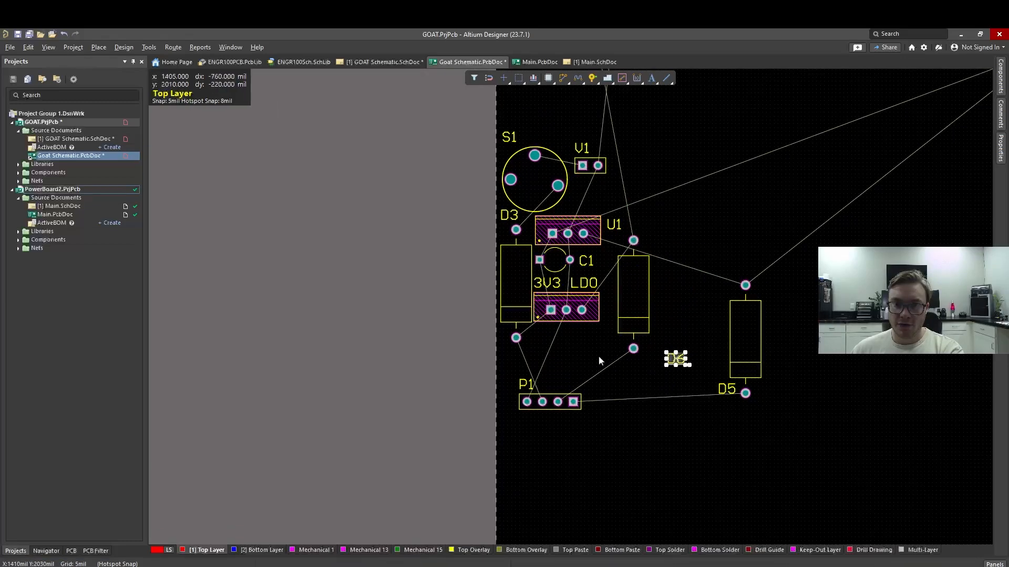
left_click_drag(640, 286, 630, 275)
left_click_drag(609, 233, 574, 203)
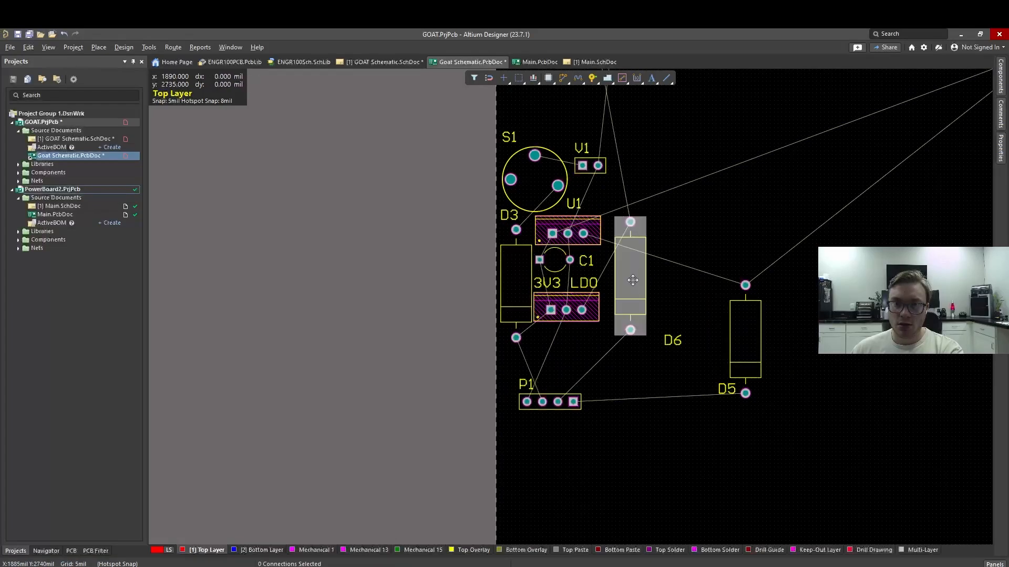
left_click_drag(633, 280, 619, 266)
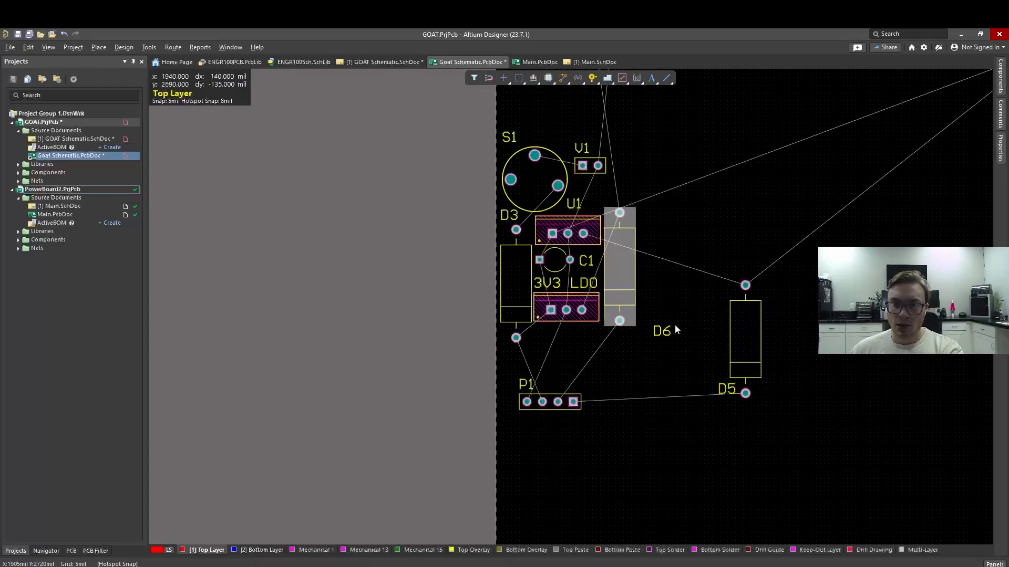
left_click(663, 331)
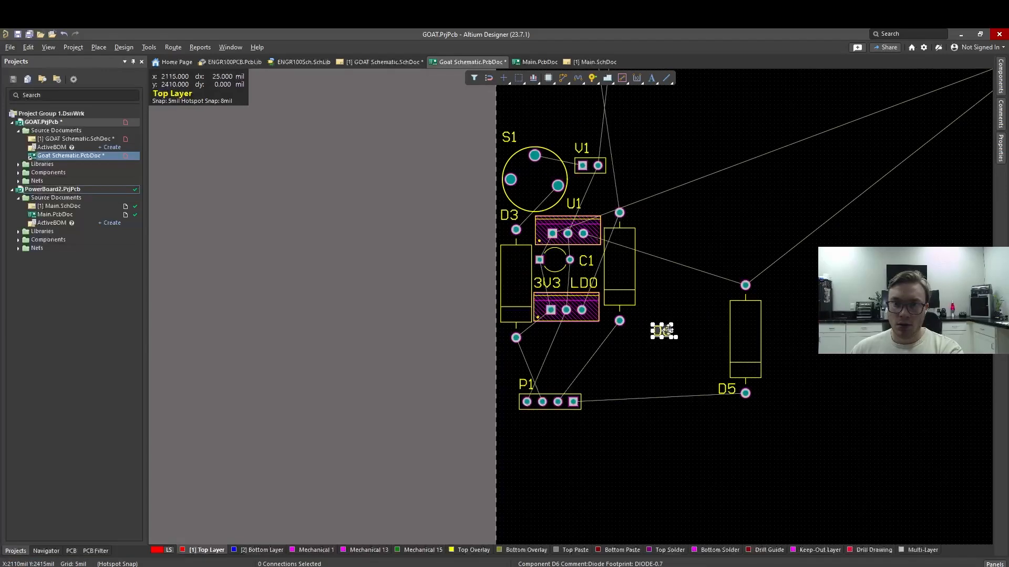
left_click_drag(664, 331, 604, 200)
left_click(769, 351)
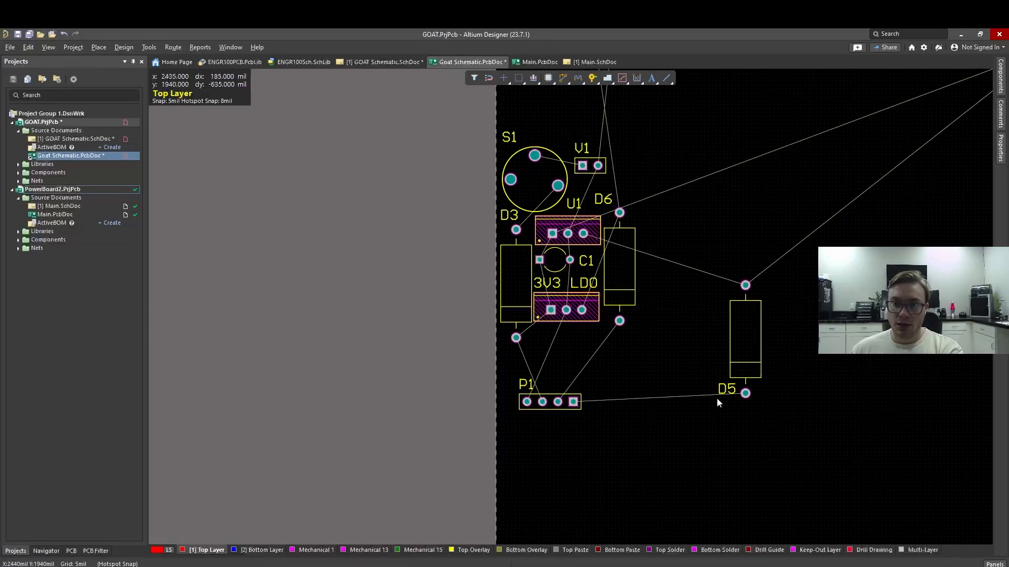
- Place diode D5 directly to the right of D6, level with it, and put its designator above its upper pad
left_click_drag(748, 339, 655, 271)
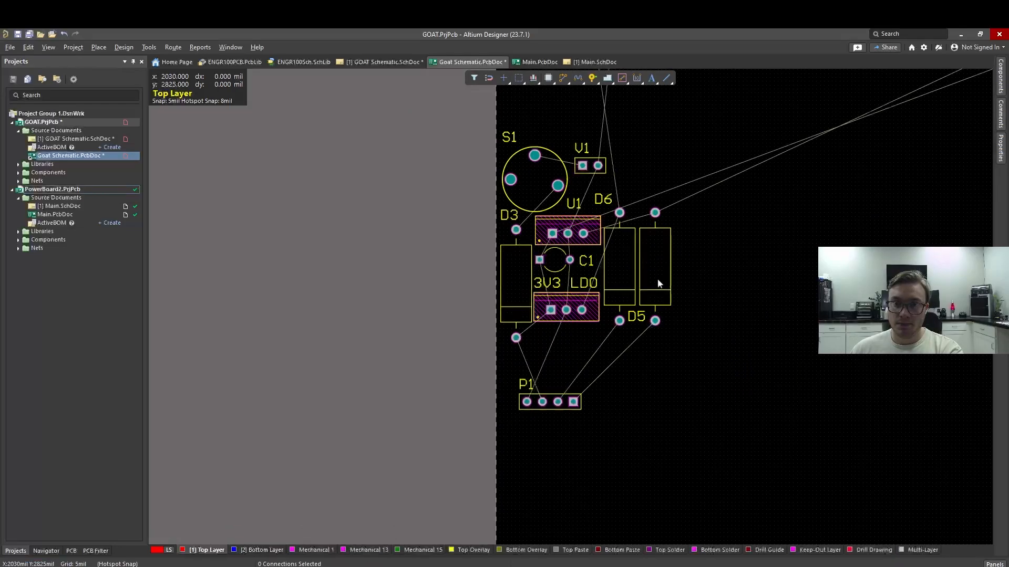
left_click(635, 318)
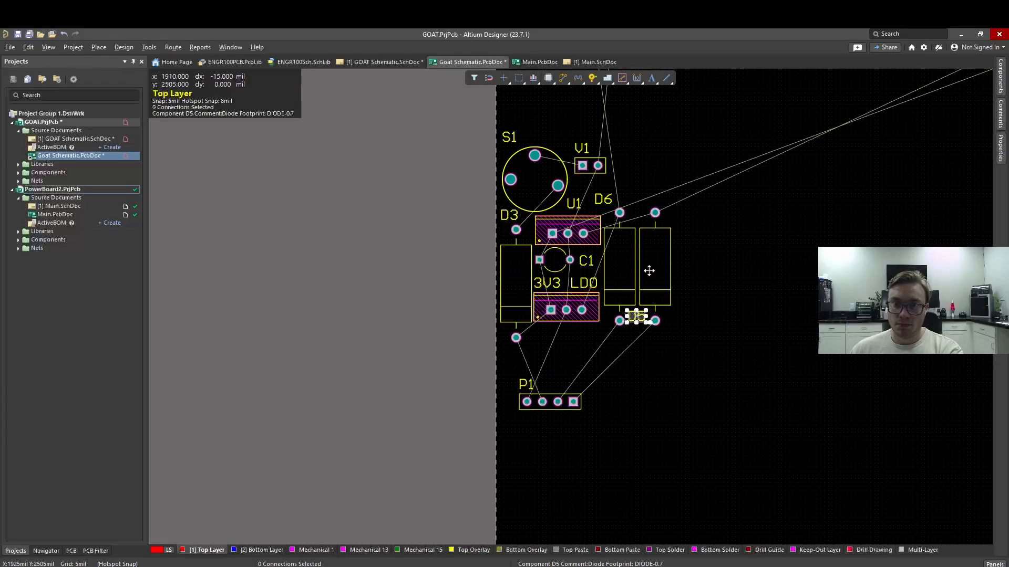
left_click_drag(637, 317, 639, 196)
left_click(730, 248)
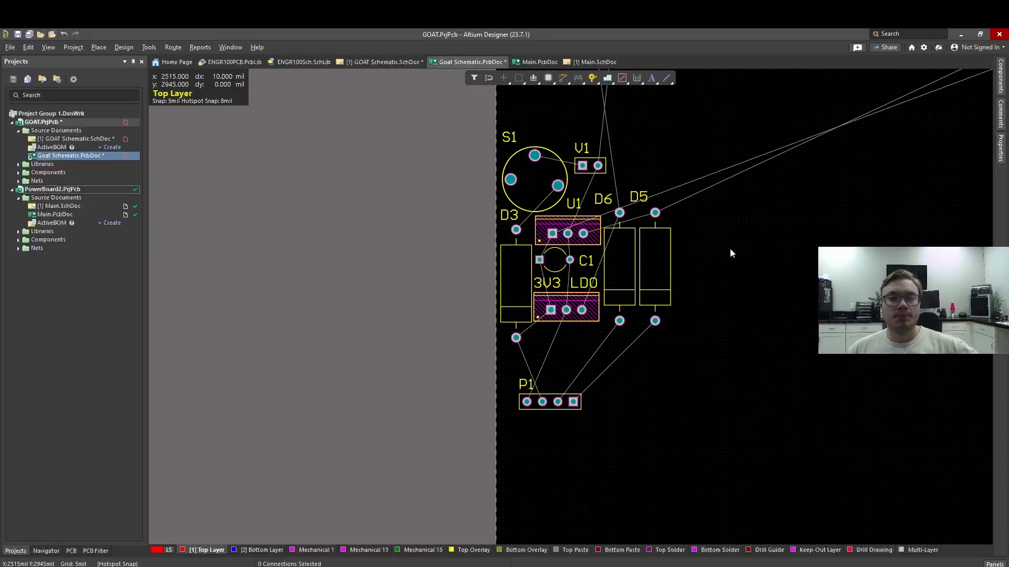
- Bring capacitor C2 down from the top of the board and place it, turned 180 degrees, to the right of V1
right_click_drag(835, 220, 688, 299)
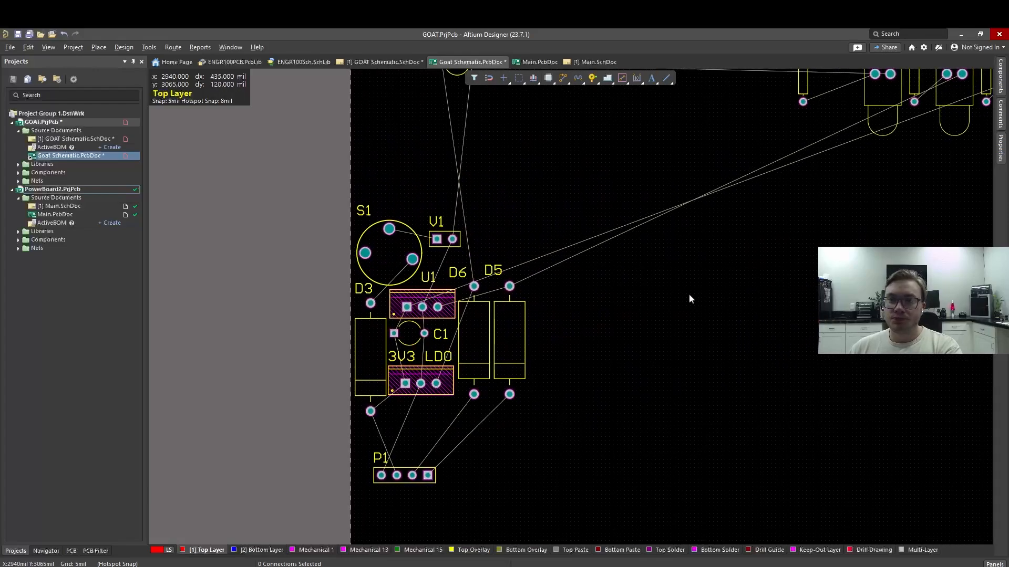
scroll(846, 268, "down", 2, "ctrl")
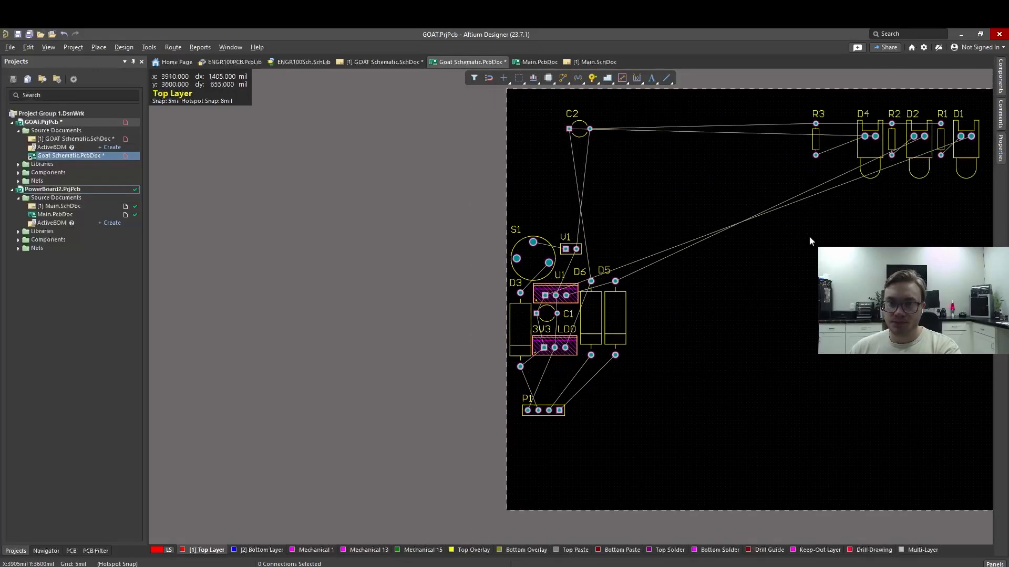
right_click_drag(809, 241, 828, 232)
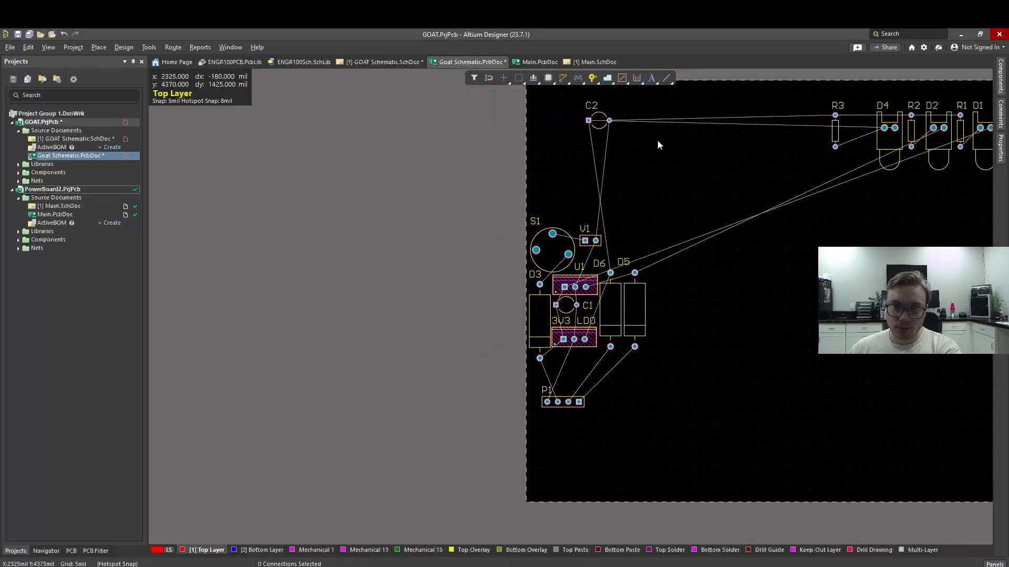
left_click_drag(601, 122, 661, 233)
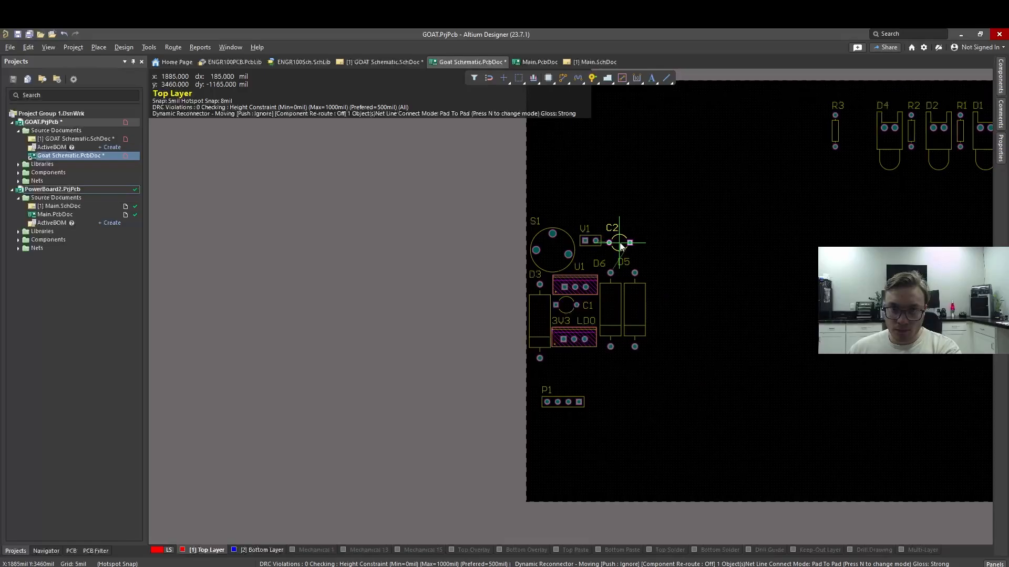
left_click_drag(620, 247, 620, 245)
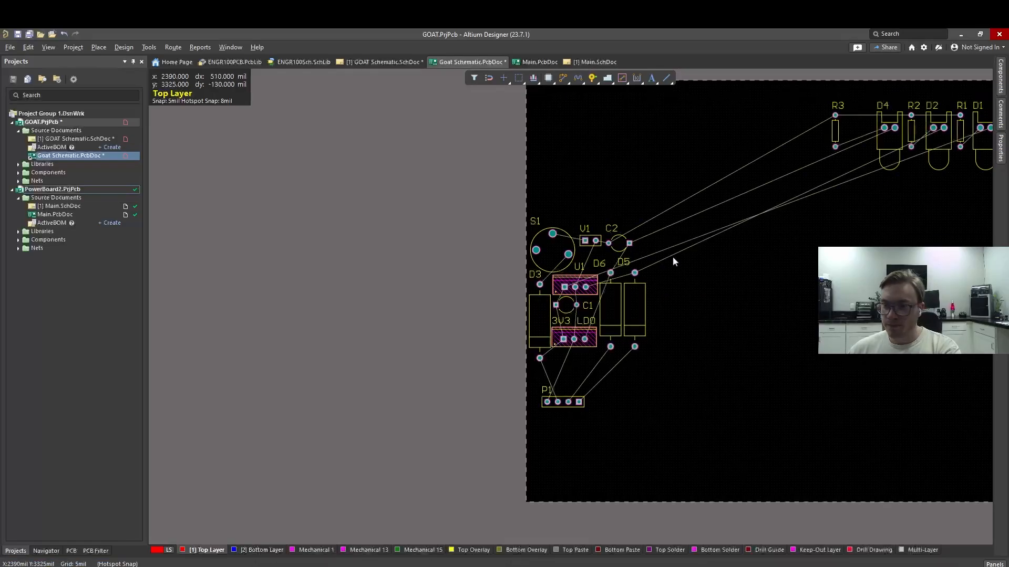
- Move C2's designator to the lower left of the capacitor and nudge C2 slightly up, level with V1
scroll(635, 251, "up", 4, "ctrl")
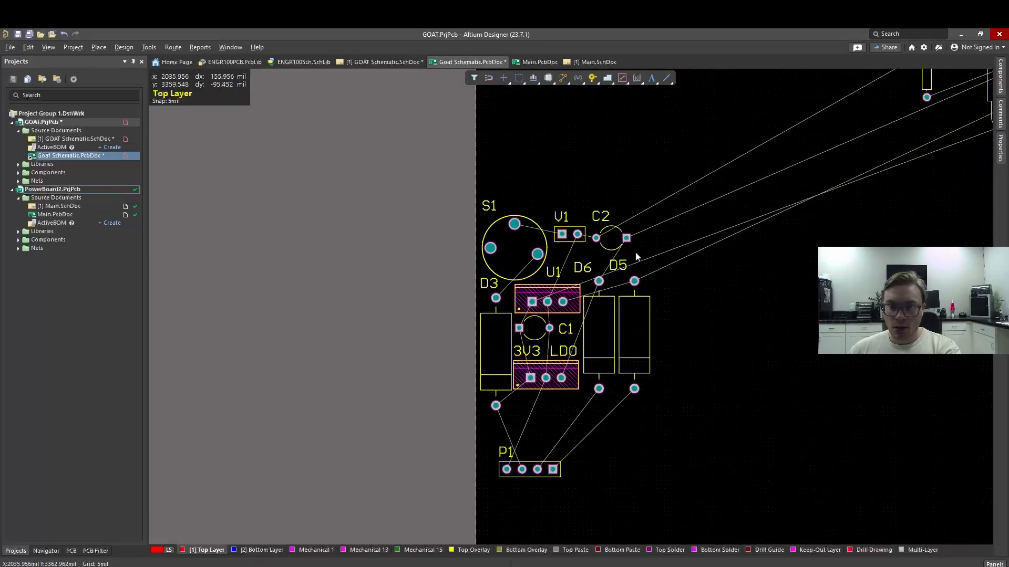
scroll(636, 254, "down", 2, "ctrl")
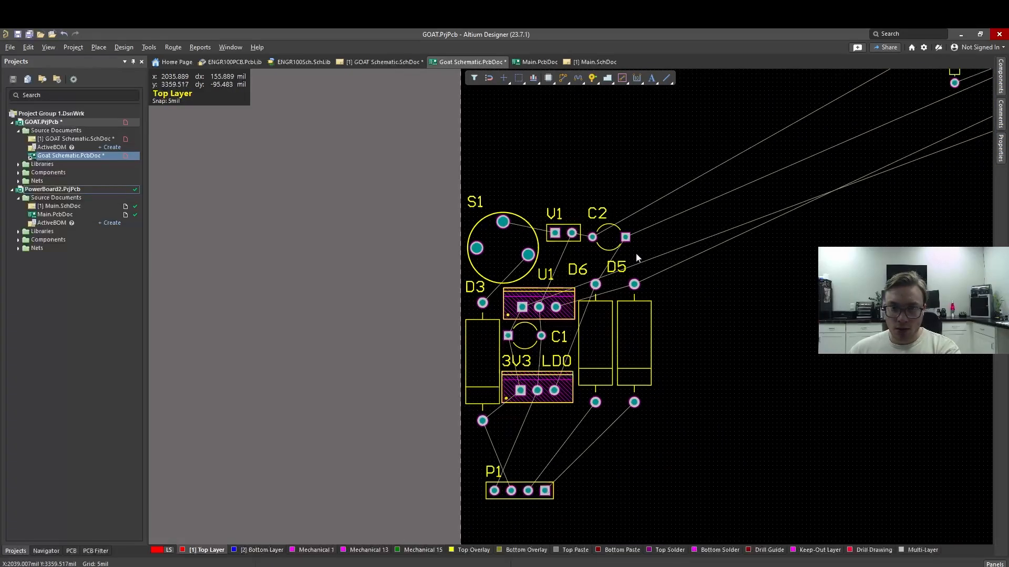
left_click_drag(611, 239, 588, 248)
left_click(595, 210)
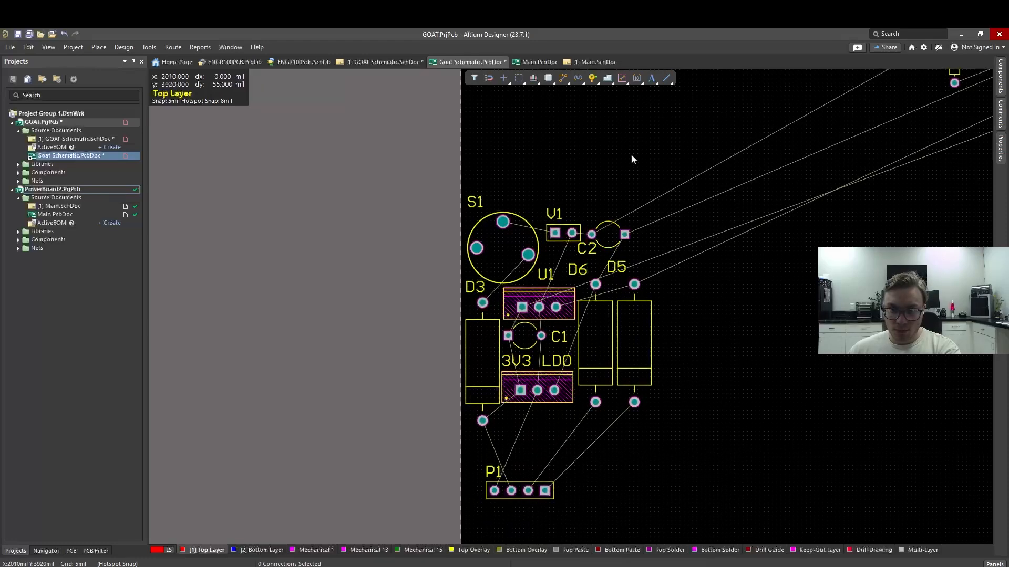
- Bring resistor R3 and LED D4 down to the right of P1, with D4 rotated so its dome faces right, above R3
scroll(692, 139, "down", 2, "ctrl")
right_click_drag(704, 141, 697, 177)
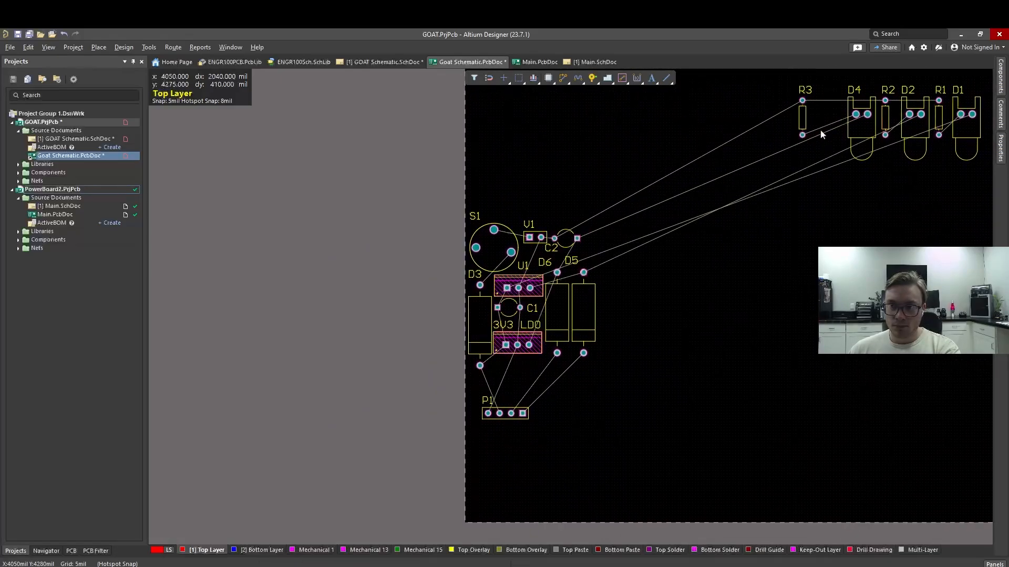
left_click_drag(802, 117, 560, 407)
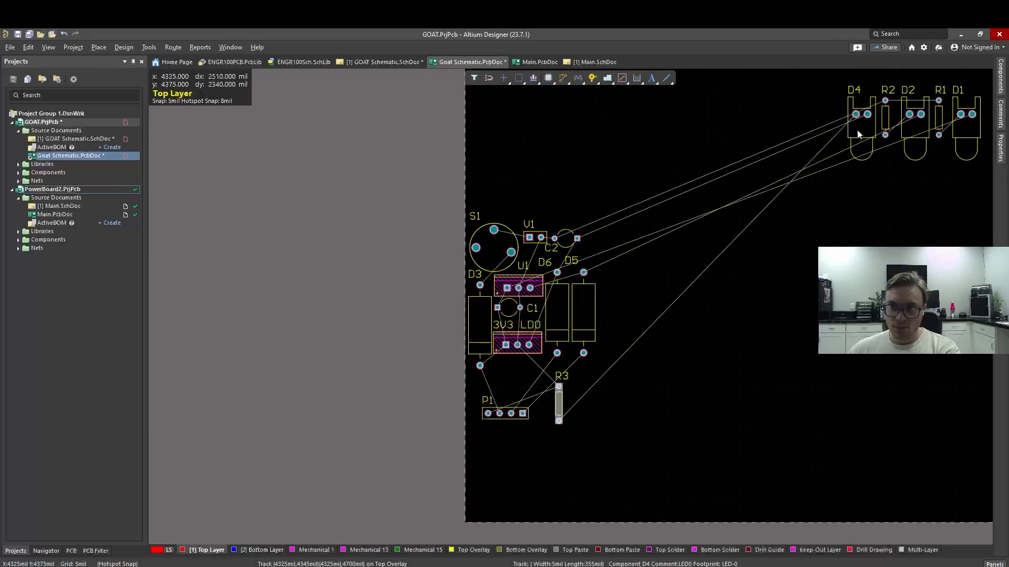
left_click_drag(849, 128, 564, 432)
key("space")
left_click(706, 437)
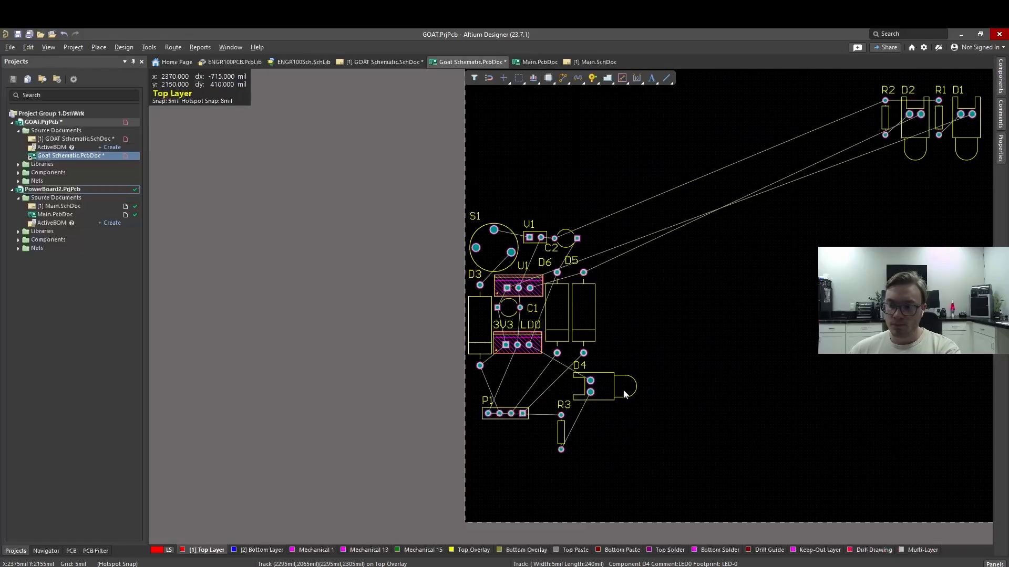
- Shift D4 down and left, place its designator inside its notch, and turn R3 horizontal below it
scroll(626, 367, "up", 3, "ctrl")
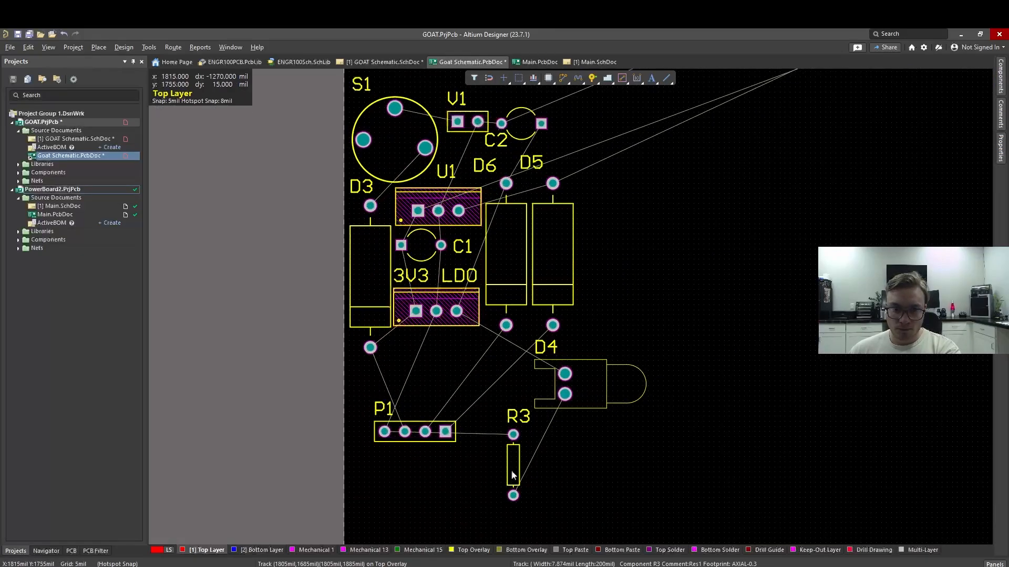
scroll(588, 377, "up", 2, "ctrl")
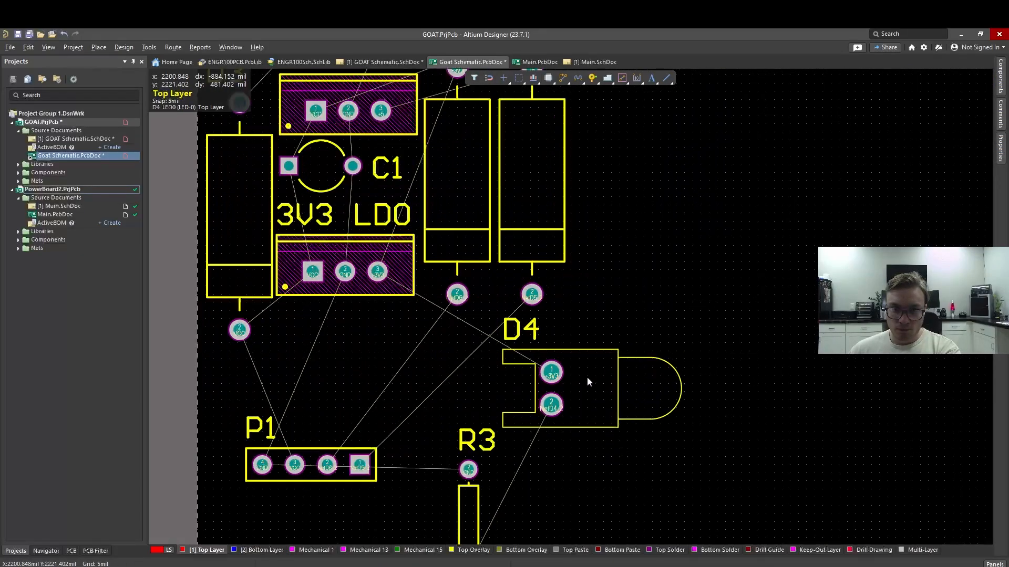
scroll(587, 377, "down", 1, "ctrl")
scroll(587, 376, "down", 2, "ctrl")
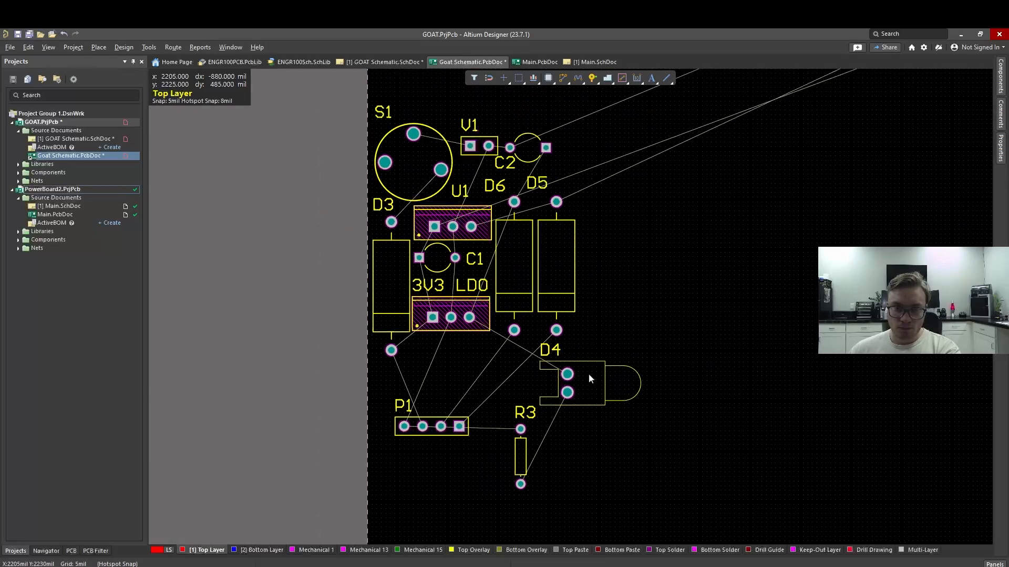
right_click_drag(668, 297, 796, 264)
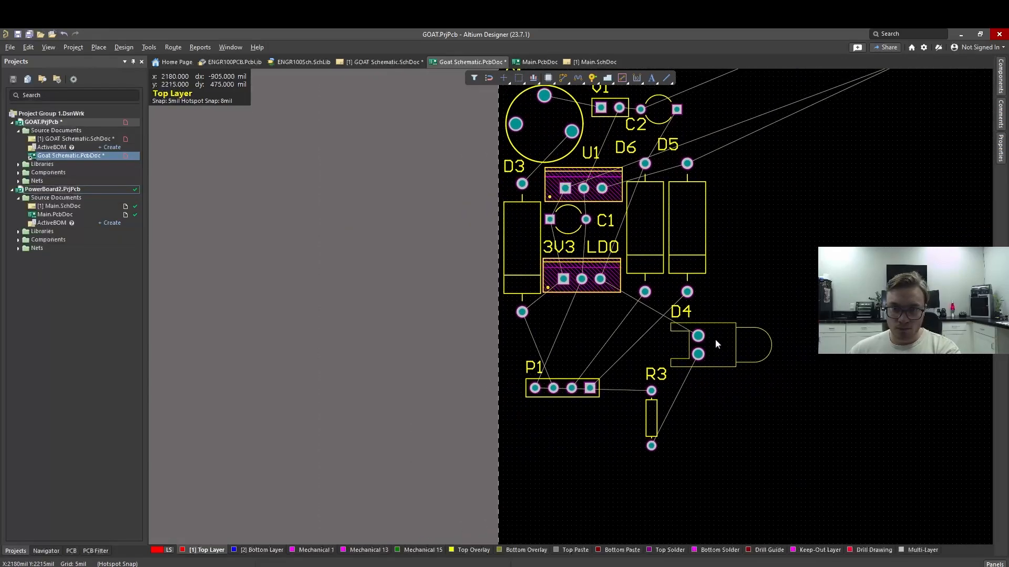
left_click_drag(716, 344, 703, 355)
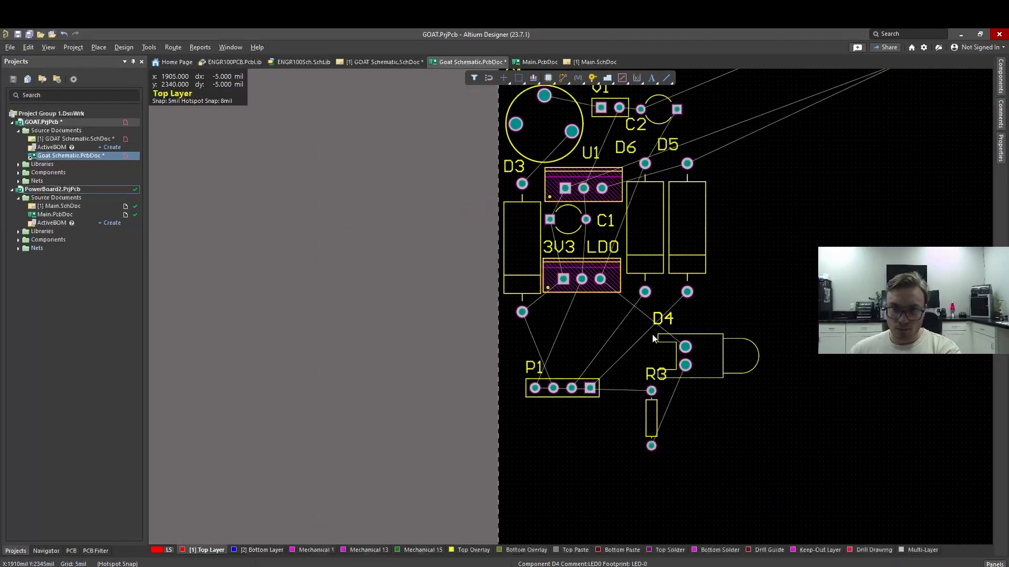
left_click_drag(665, 320, 665, 359)
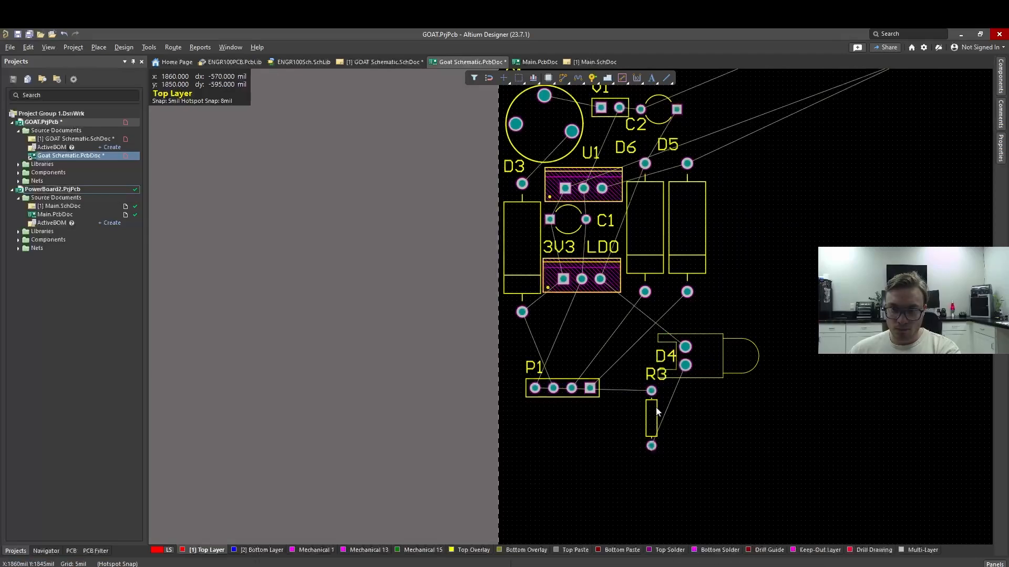
left_click_drag(652, 415, 644, 445)
key("space")
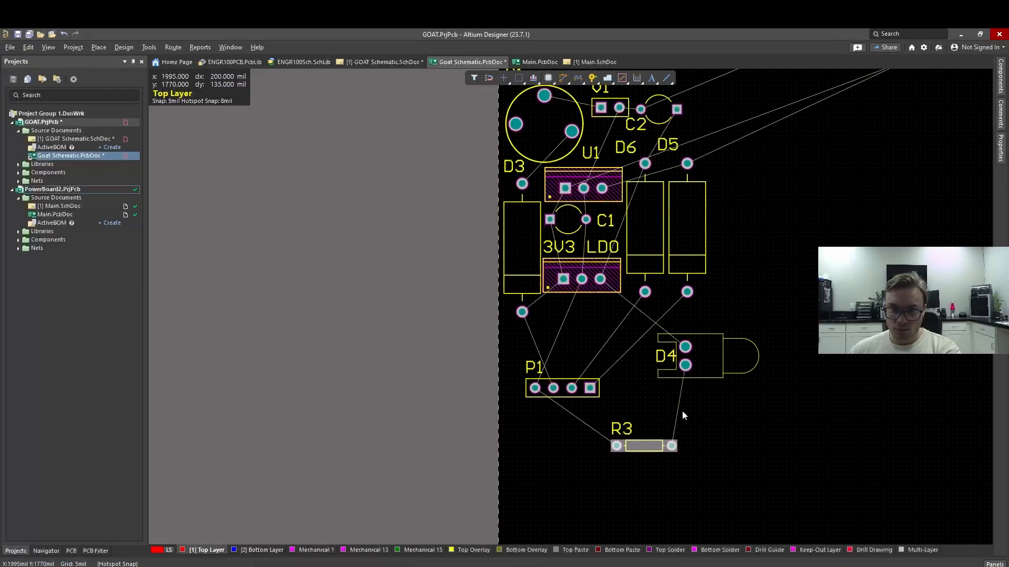
- Place D4 just below D6 and D5, and fit R3 directly under the 3V3 LDO with its designator beneath it
left_click_drag(712, 357, 648, 328)
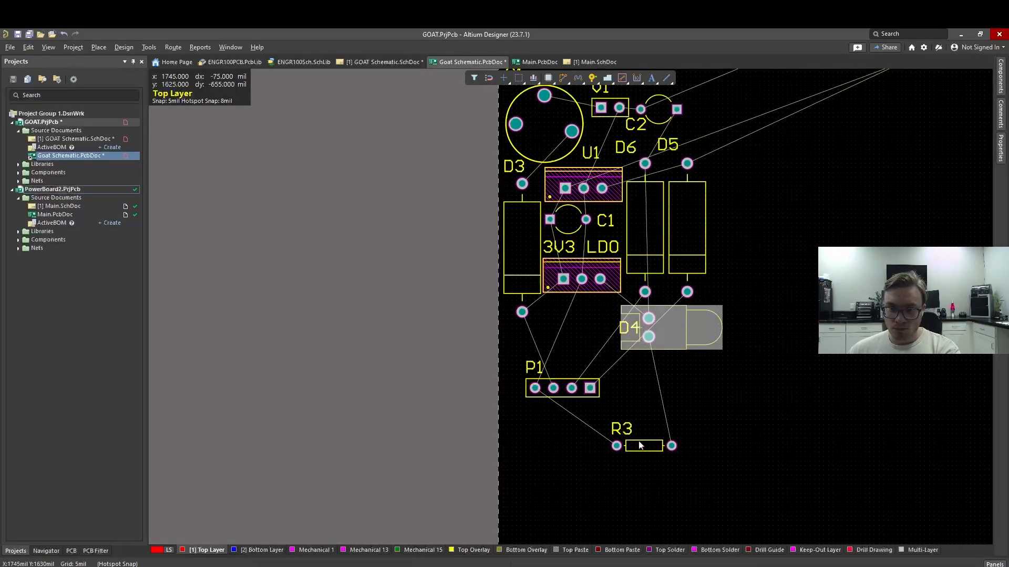
left_click_drag(645, 446, 656, 382)
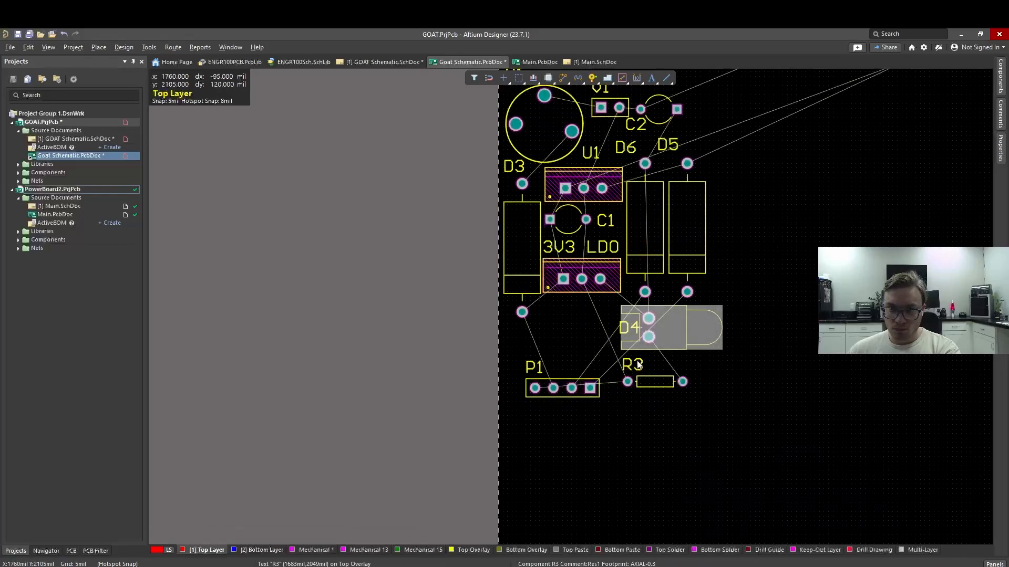
left_click(637, 364)
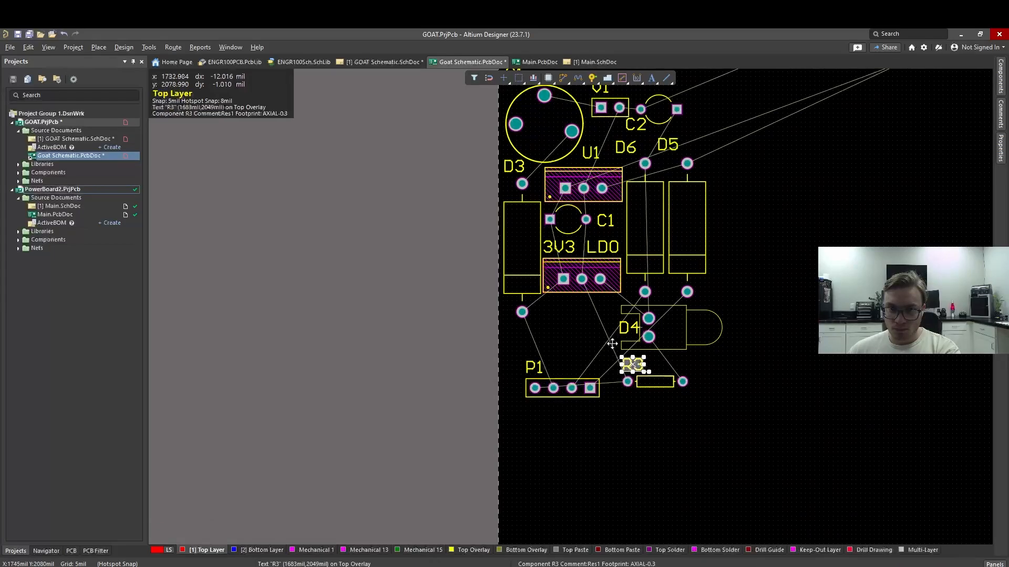
left_click_drag(633, 363, 546, 311)
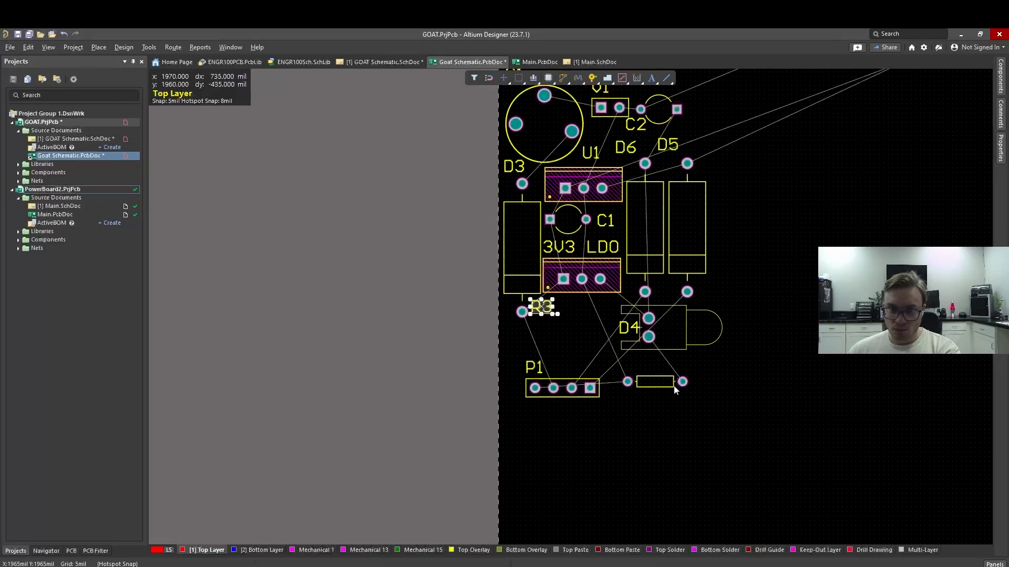
left_click_drag(654, 381, 585, 311)
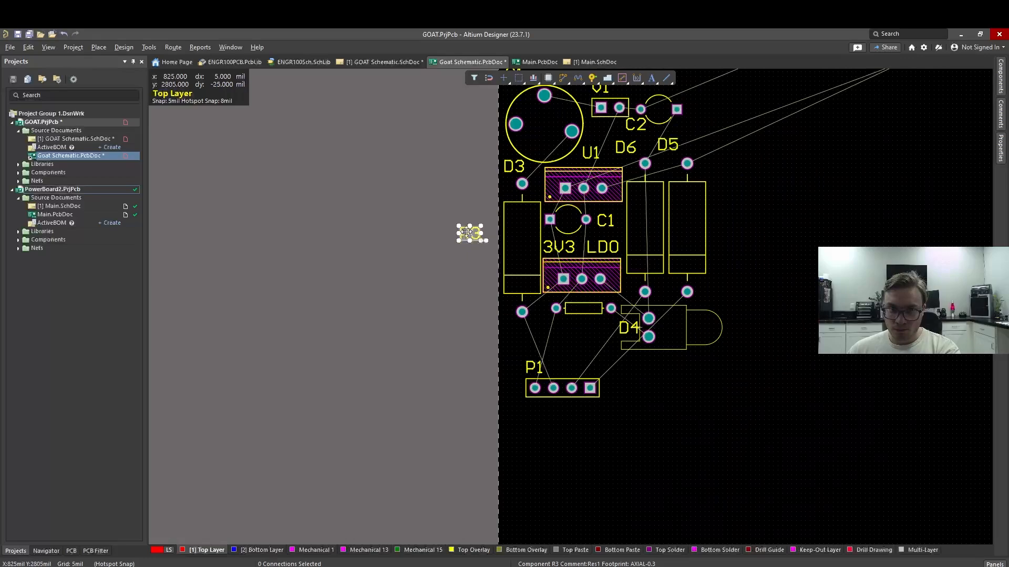
left_click_drag(467, 232, 584, 326)
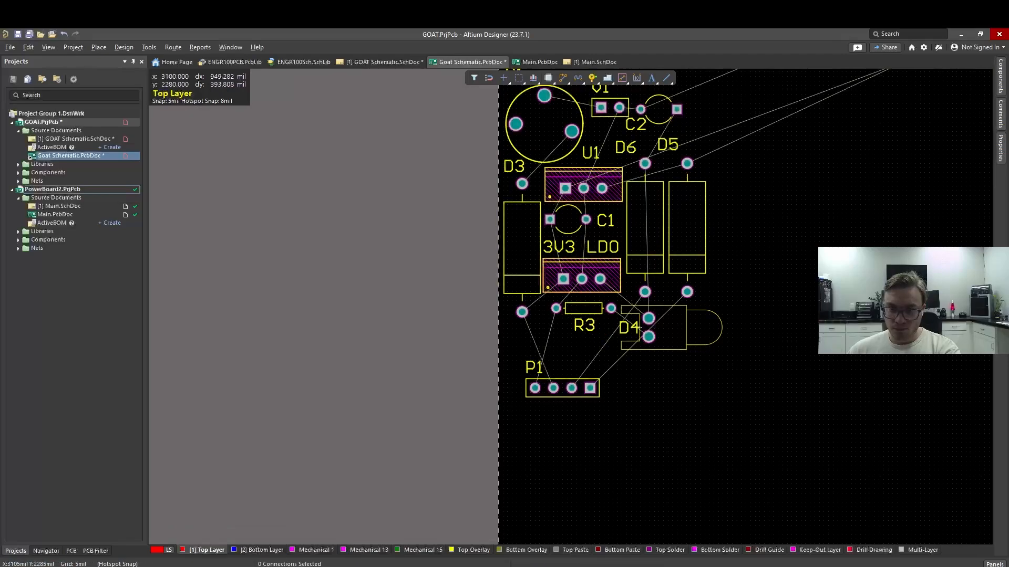
- Bring LED D2 down to the open area right of D5 and rotate it so its dome faces right
scroll(895, 311, "down", 2, "ctrl")
right_click_drag(887, 230, 744, 299)
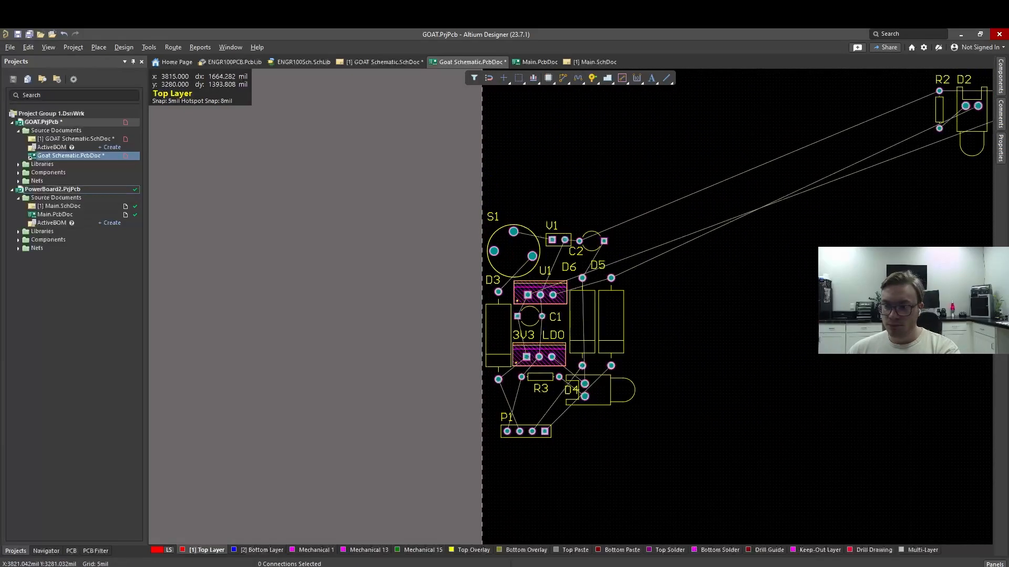
scroll(838, 264, "down", 3, "ctrl")
right_click_drag(871, 262, 818, 256)
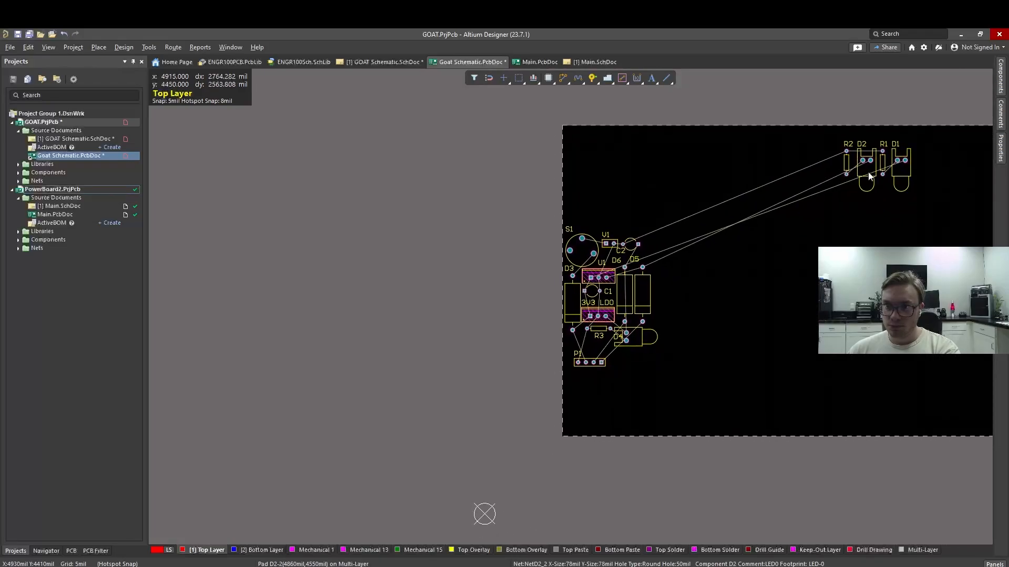
left_click_drag(865, 168, 700, 294)
key("space")
- Shift connector P1 down to free up space and place D2 directly below D4
scroll(696, 290, "up", 4, "ctrl")
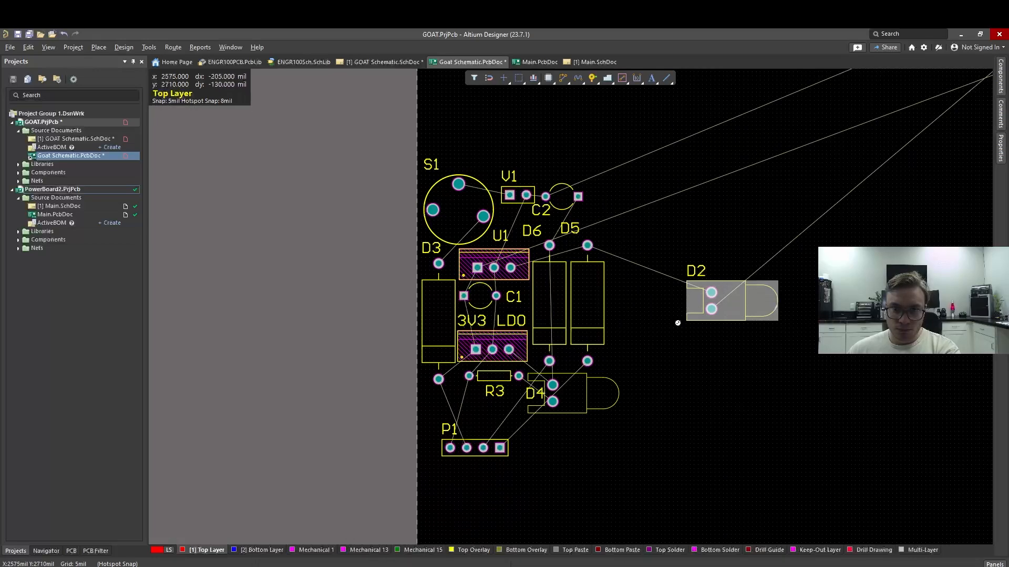
right_click_drag(663, 337, 777, 278)
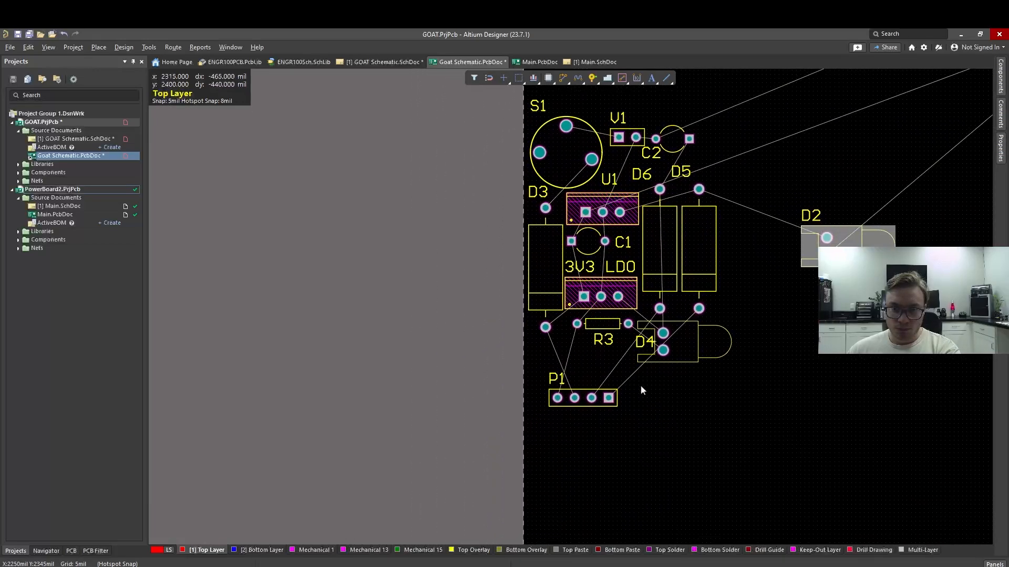
left_click_drag(594, 393, 606, 477)
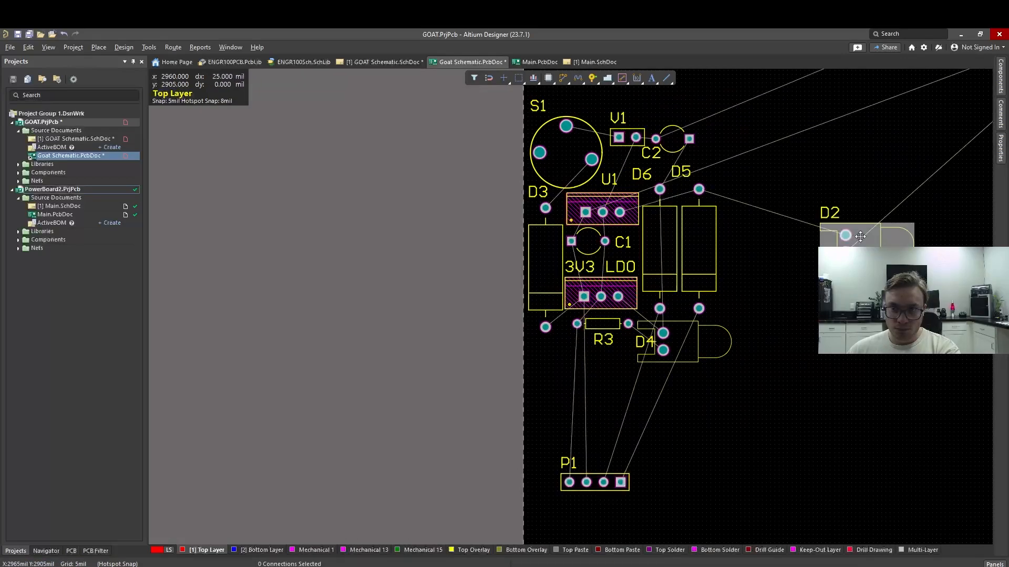
left_click_drag(801, 260, 663, 385)
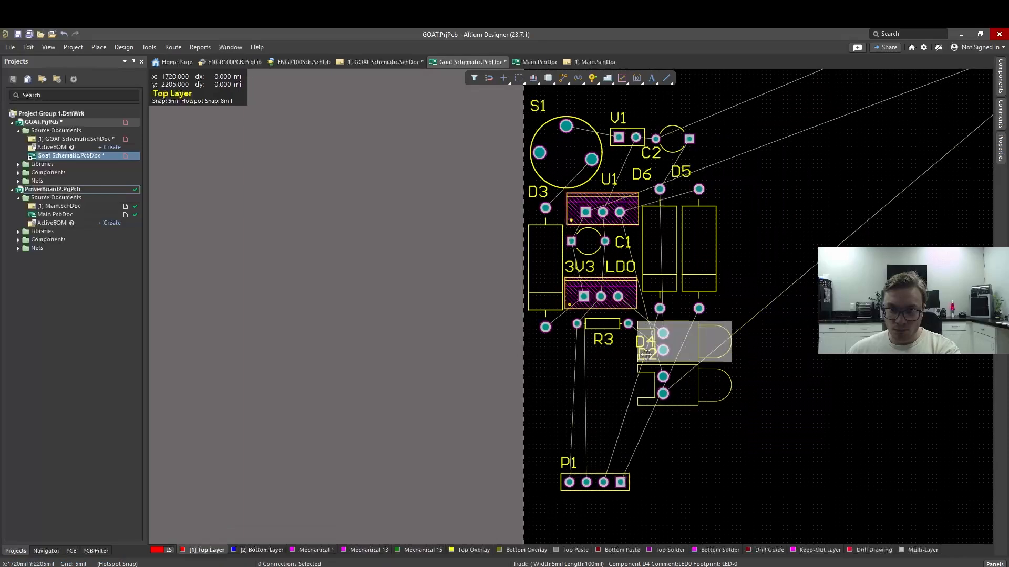
- Place D2's designator inside its notch and fit D2 directly beneath D4, aligned with it
left_click(644, 356)
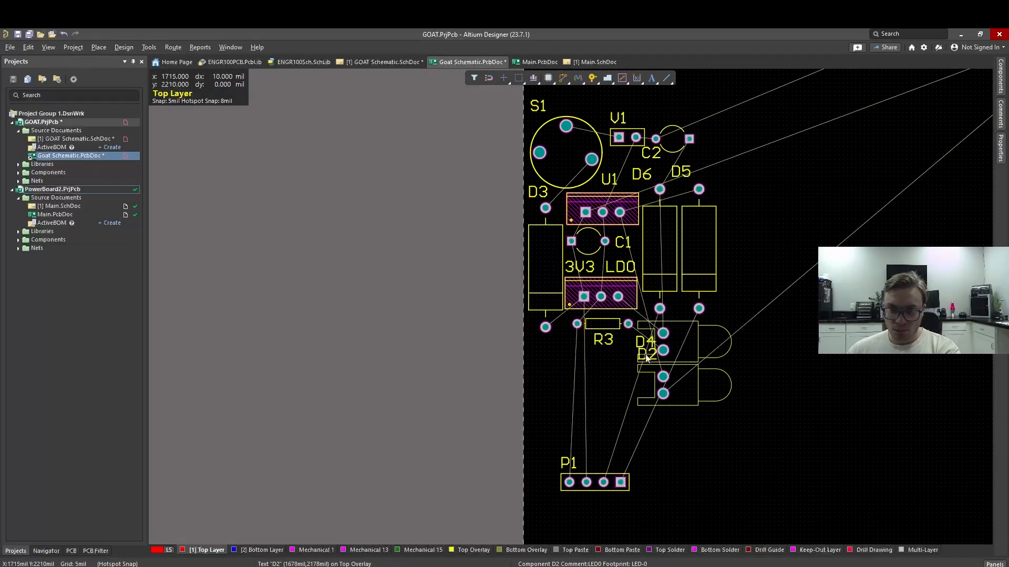
scroll(646, 357, "down", 1)
scroll(646, 357, "up", 1)
scroll(651, 360, "up", 2, "ctrl")
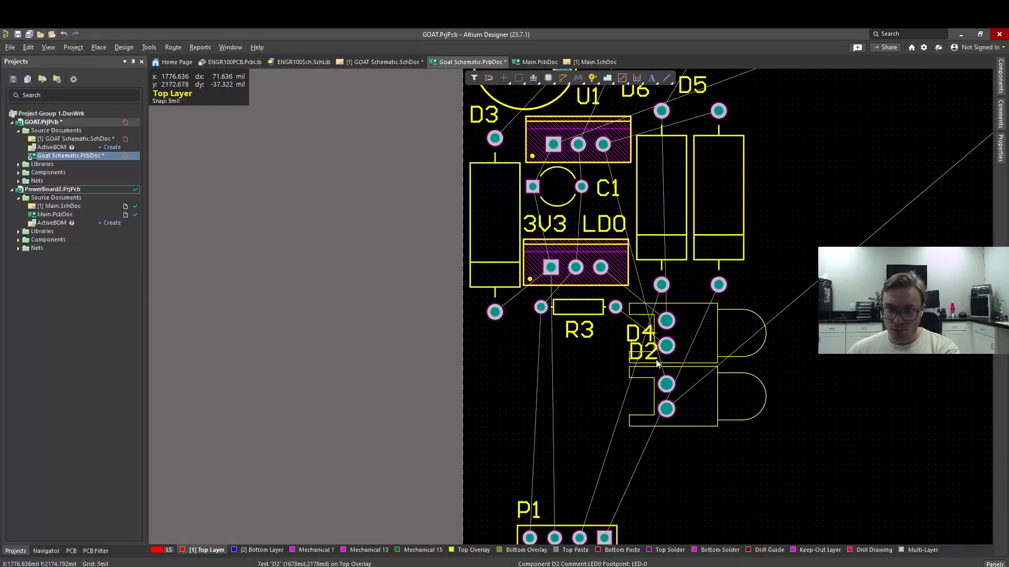
scroll(657, 363, "up", 1, "ctrl")
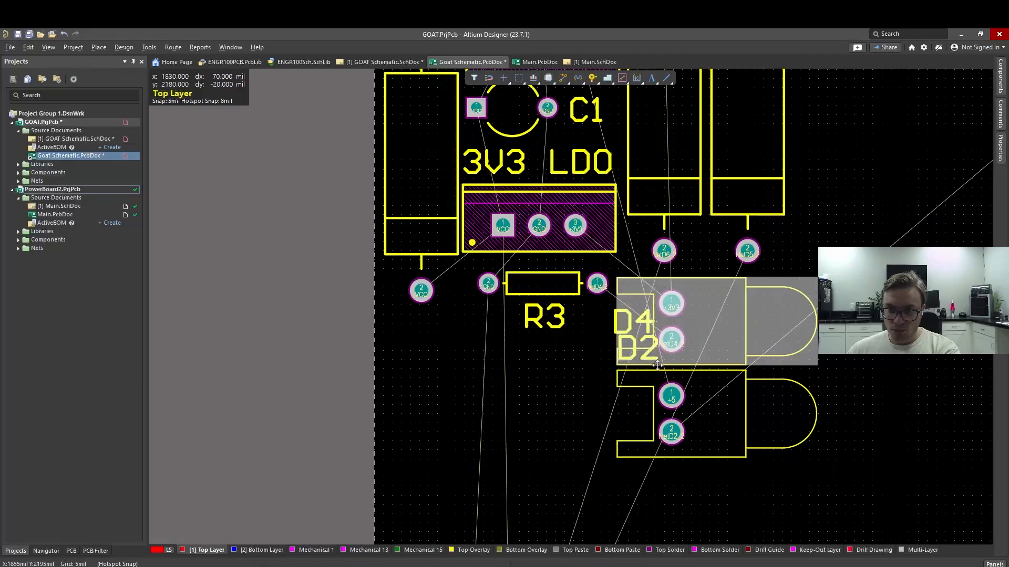
left_click_drag(643, 341, 685, 456)
left_click(703, 388)
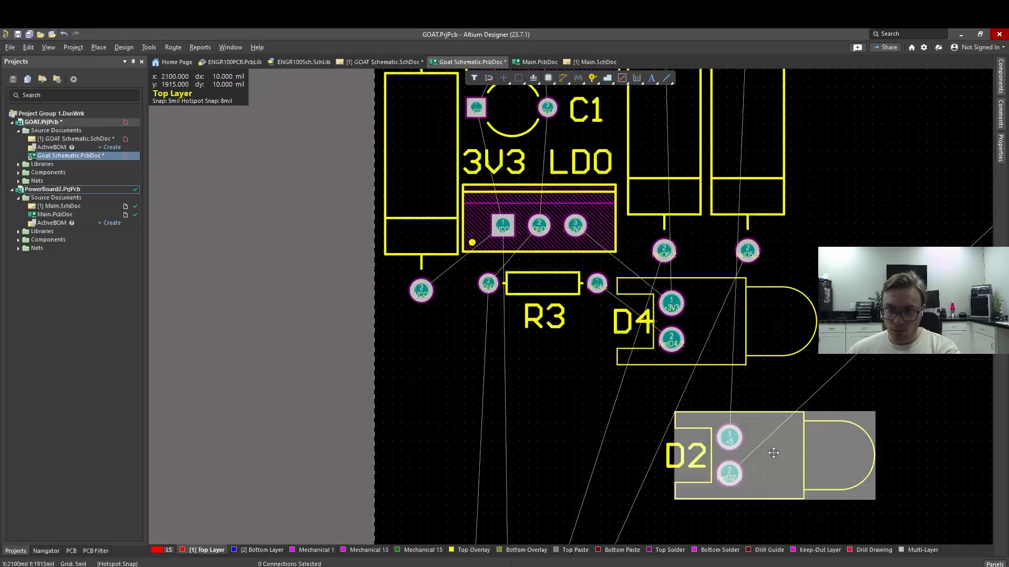
left_click_drag(771, 450, 671, 412)
left_click(582, 387)
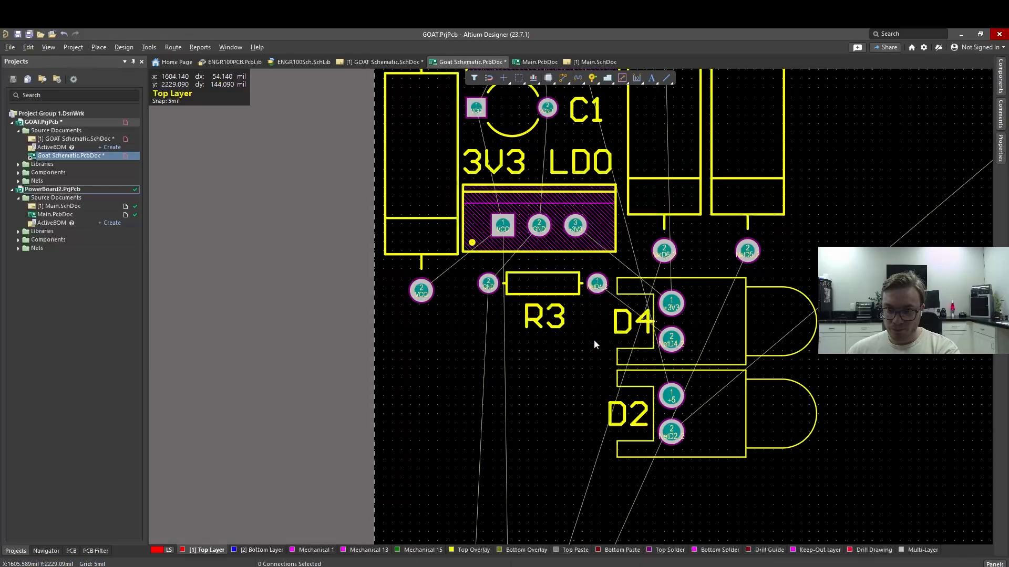
- Bring LED D1 down to just below D2, rotated so its dome faces right
scroll(592, 341, "down", 2, "ctrl")
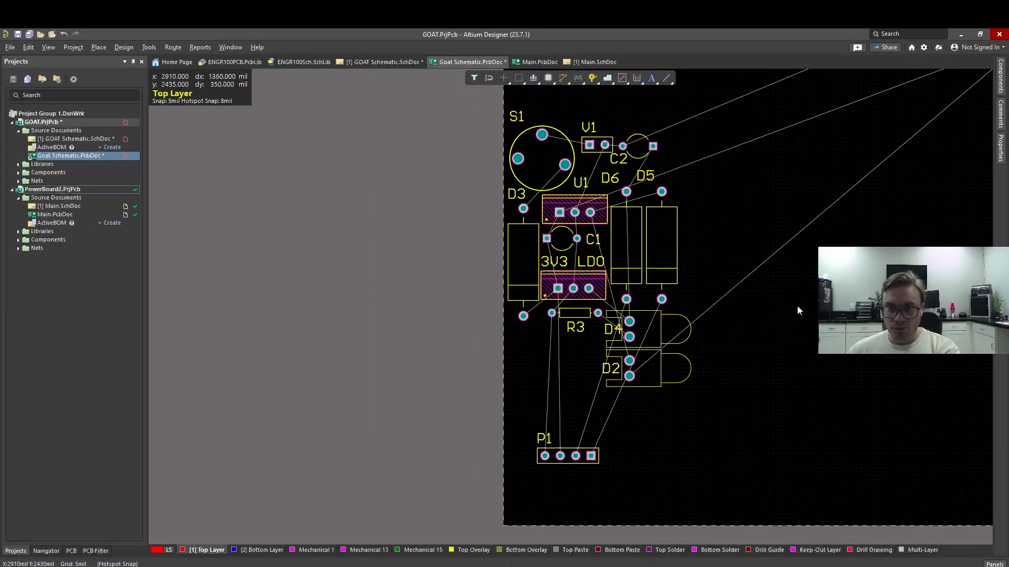
scroll(799, 304, "down", 2, "ctrl")
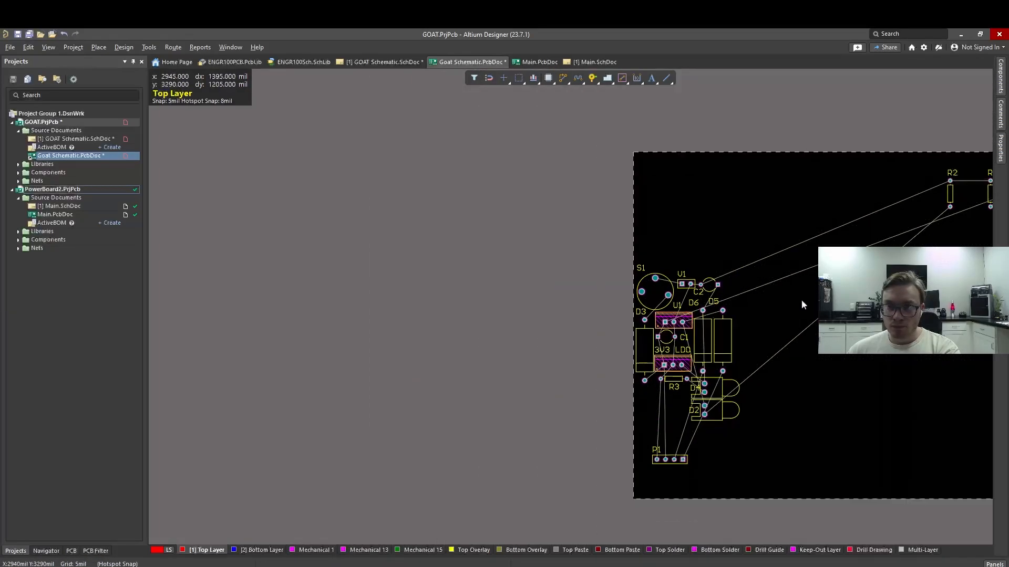
right_click_drag(801, 304, 673, 263)
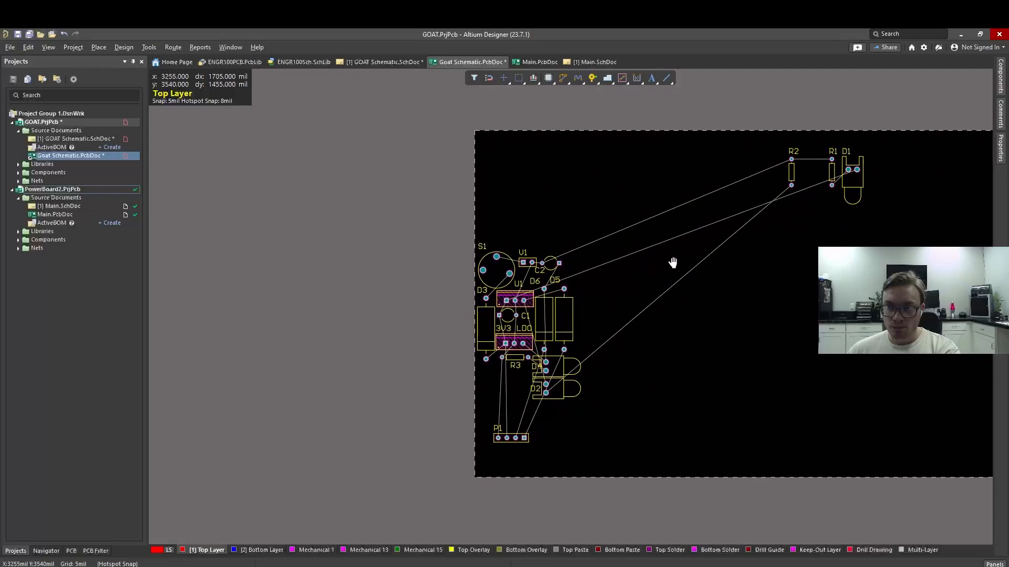
left_click_drag(861, 181, 543, 414)
key("space")
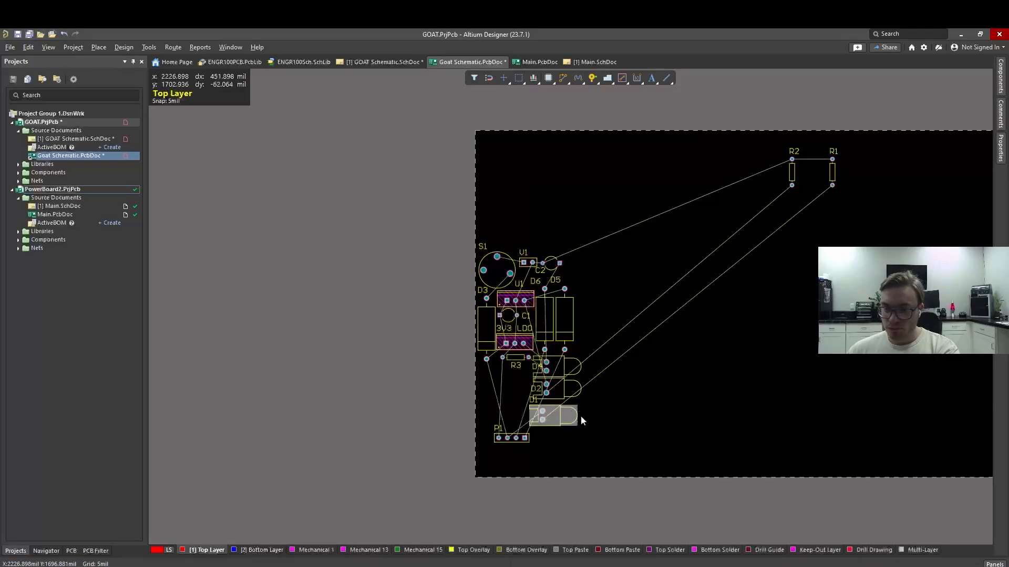
- Move D1 below D3 along the board's left edge, with its dome pointing up and its designator inside the notch
scroll(578, 415, "up", 2, "ctrl")
right_click_drag(629, 358, 734, 300)
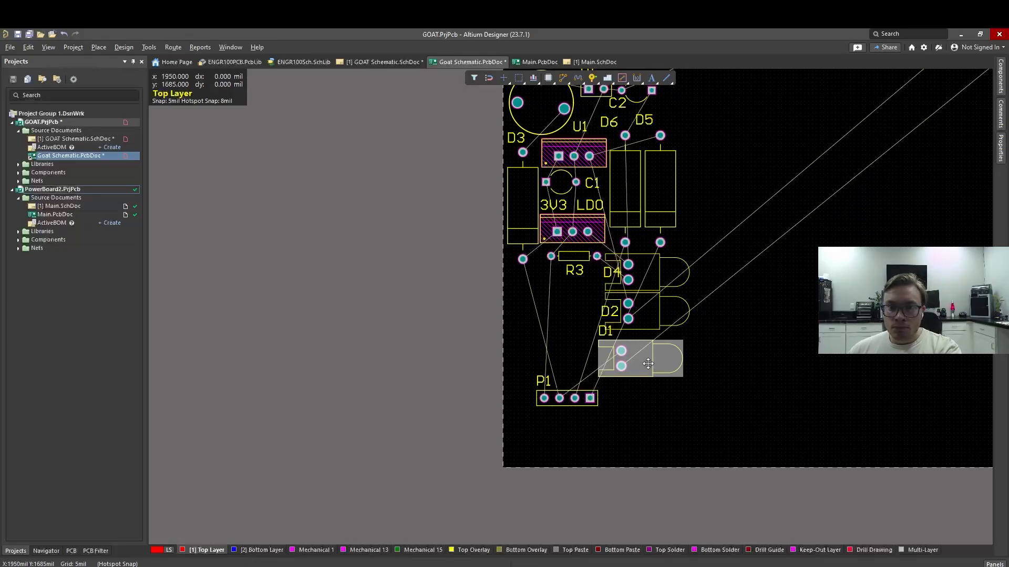
left_click_drag(619, 365, 516, 312)
key("space")
key("space")
key("space")
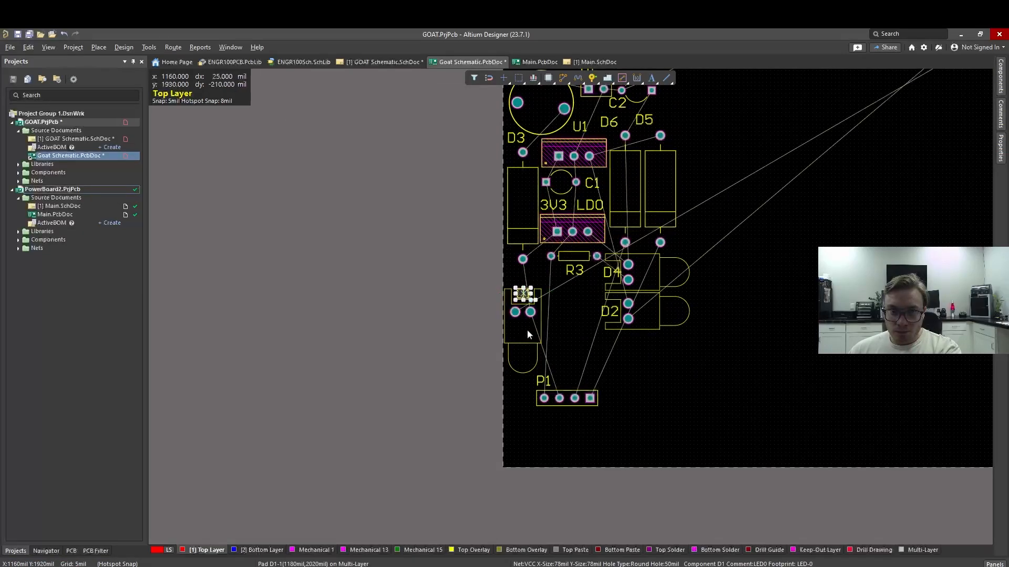
mouse_move(528, 329)
left_mouse_down()
mouse_move(525, 308)
mouse_move(524, 333)
left_mouse_up()
key("space")
key("space")
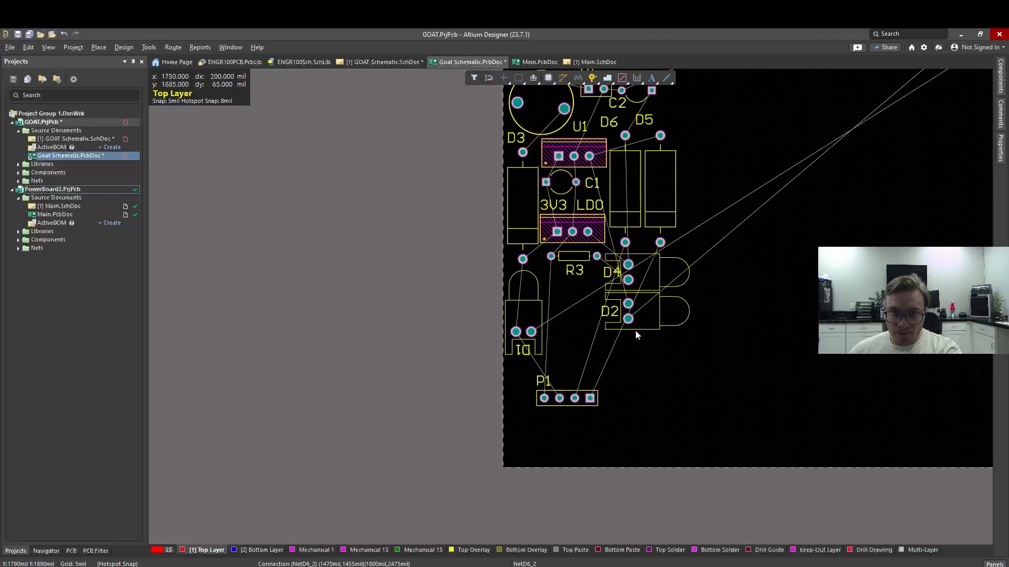
- Bring resistor R2 down and place it horizontally under R3
scroll(809, 323, "down", 1, "ctrl")
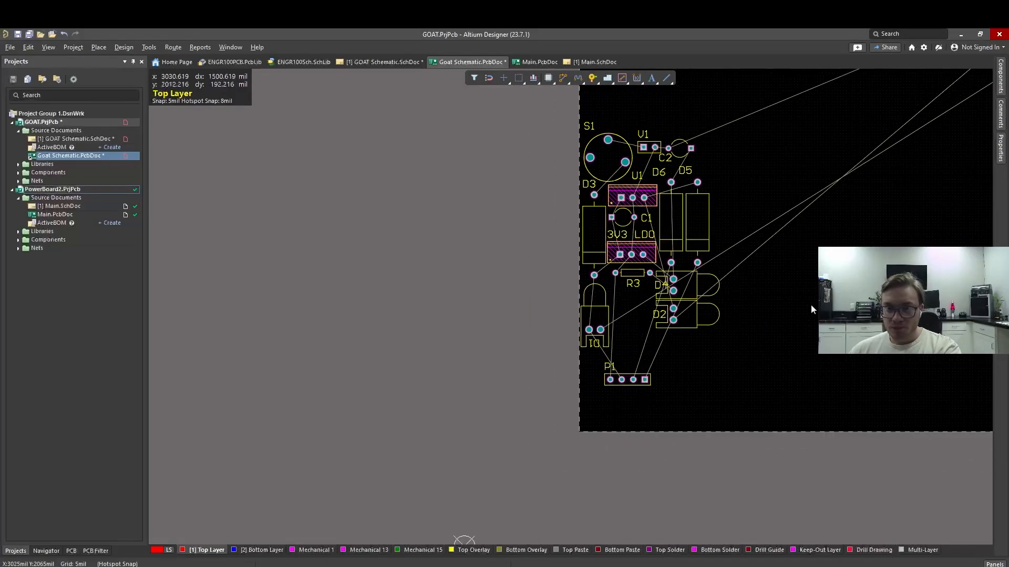
right_click_drag(876, 241, 728, 360)
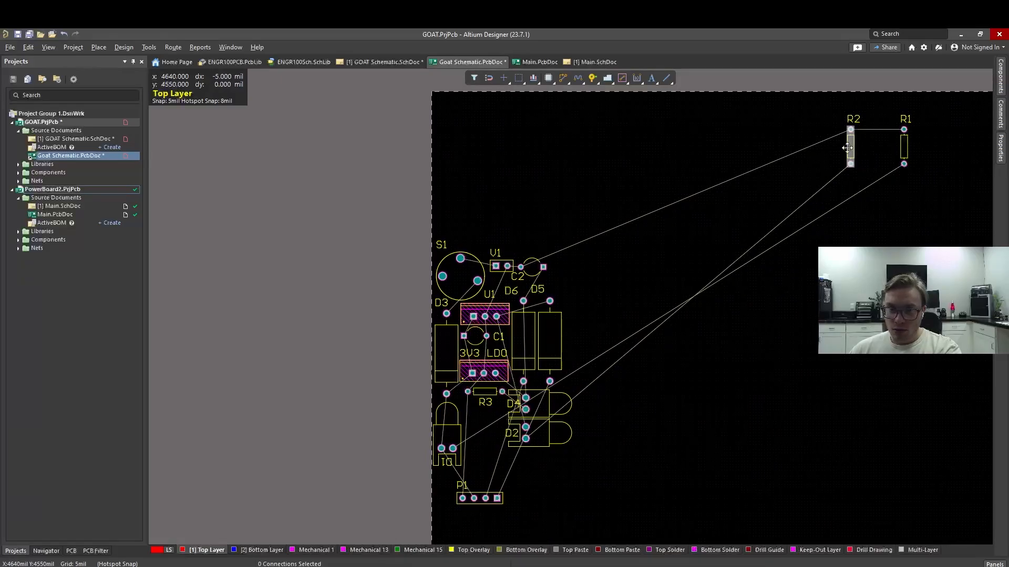
left_click_drag(847, 147, 486, 437)
key("space")
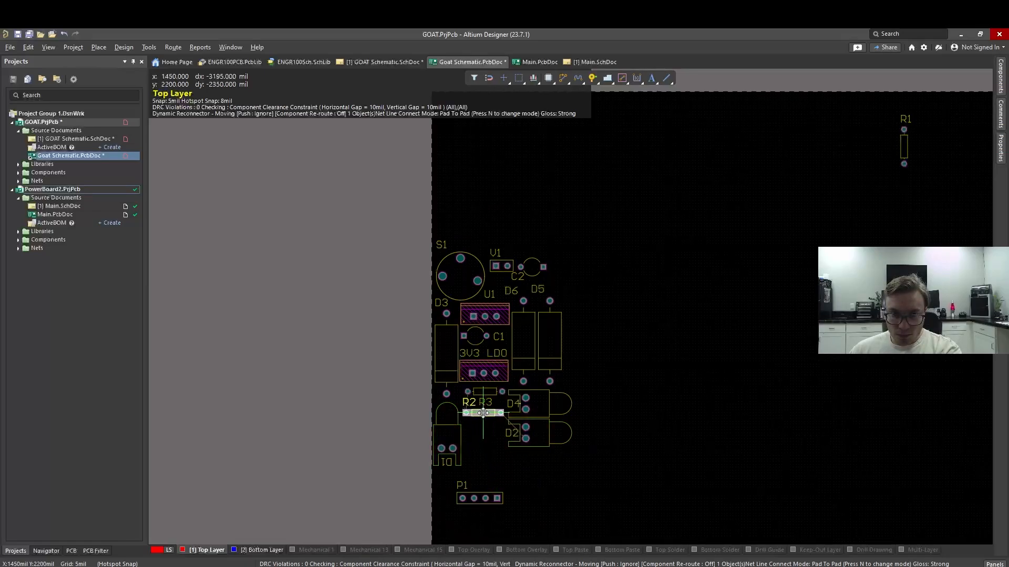
left_click_drag(483, 413, 483, 414)
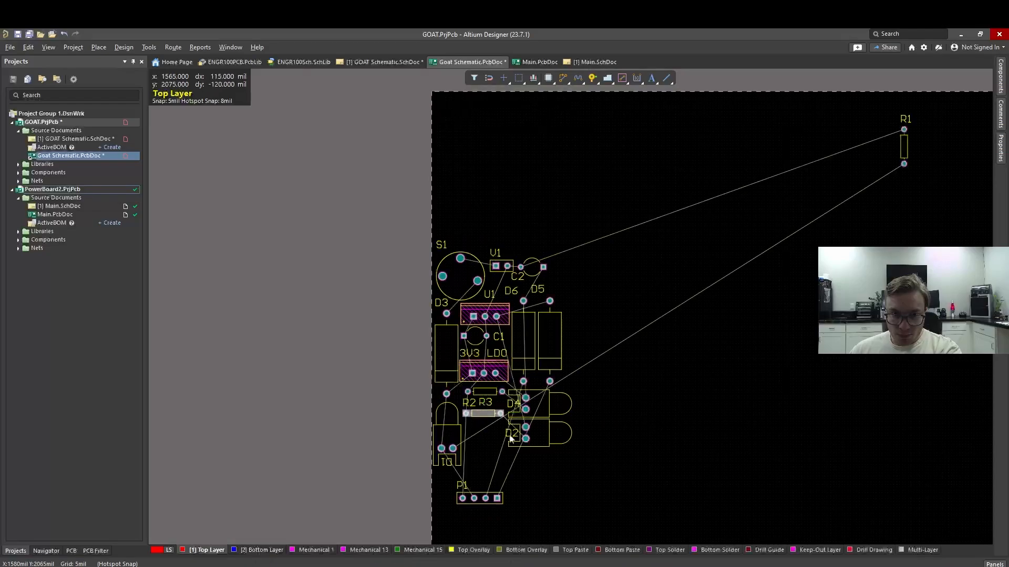
- Nudge R2's designator slightly left so it sits clear of R3's designator
scroll(570, 435, "up", 3, "ctrl")
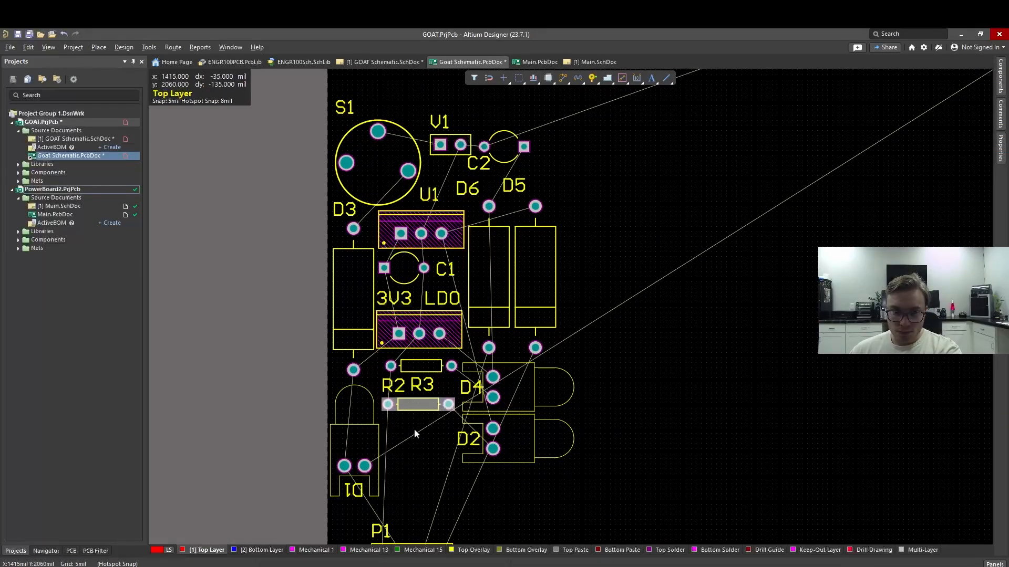
right_click_drag(414, 429, 492, 405)
left_click(476, 364)
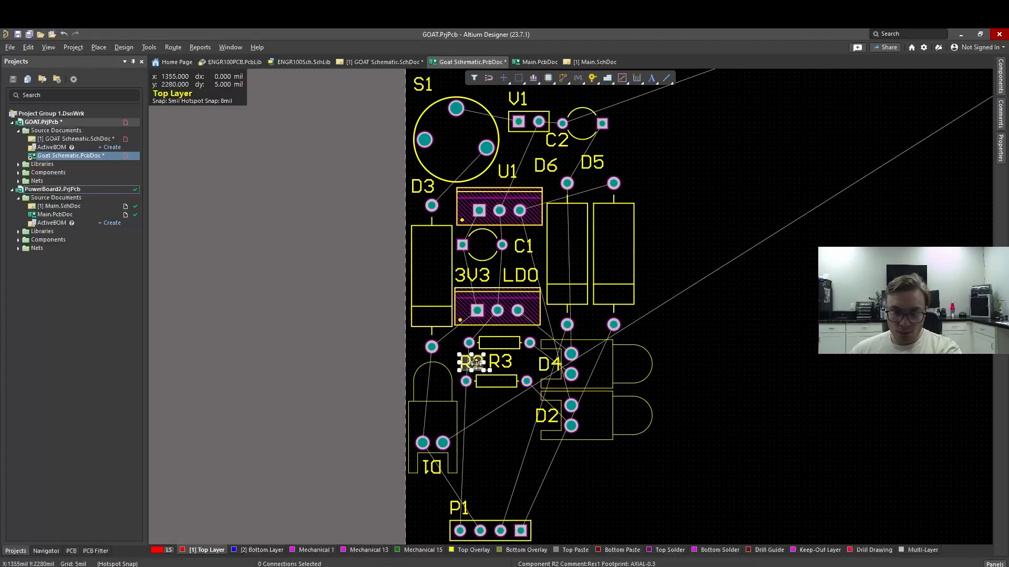
left_click_drag(476, 361, 472, 361)
left_click(487, 414)
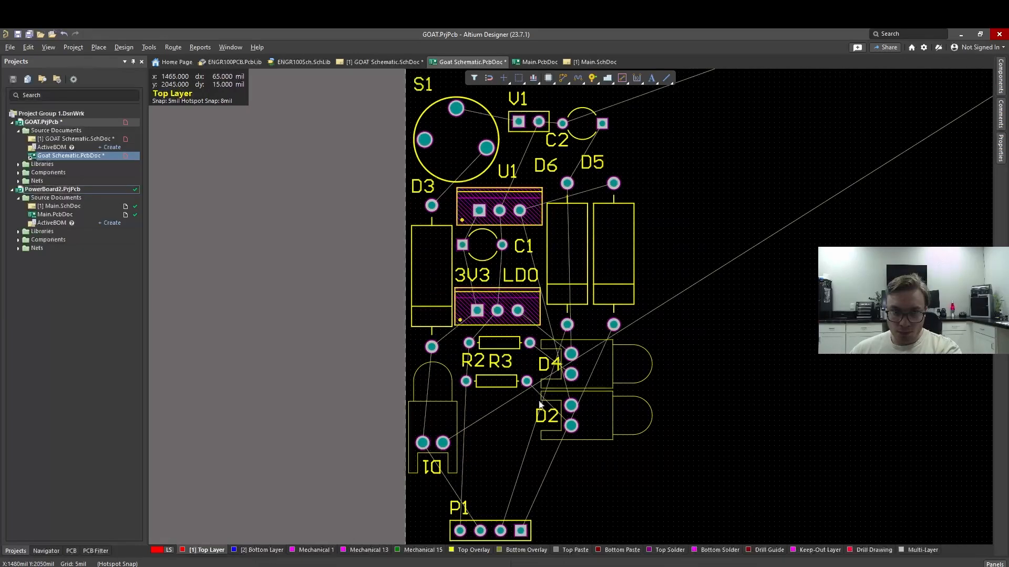
- Bring resistor R1 down and place it horizontally under R2
scroll(705, 386, "down", 3, "ctrl")
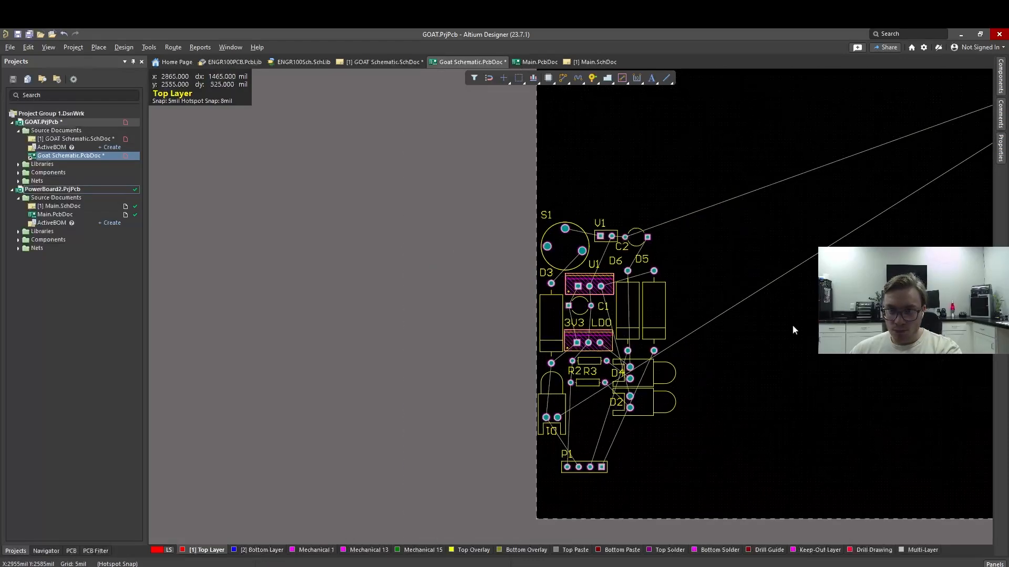
right_click_drag(792, 331, 760, 291)
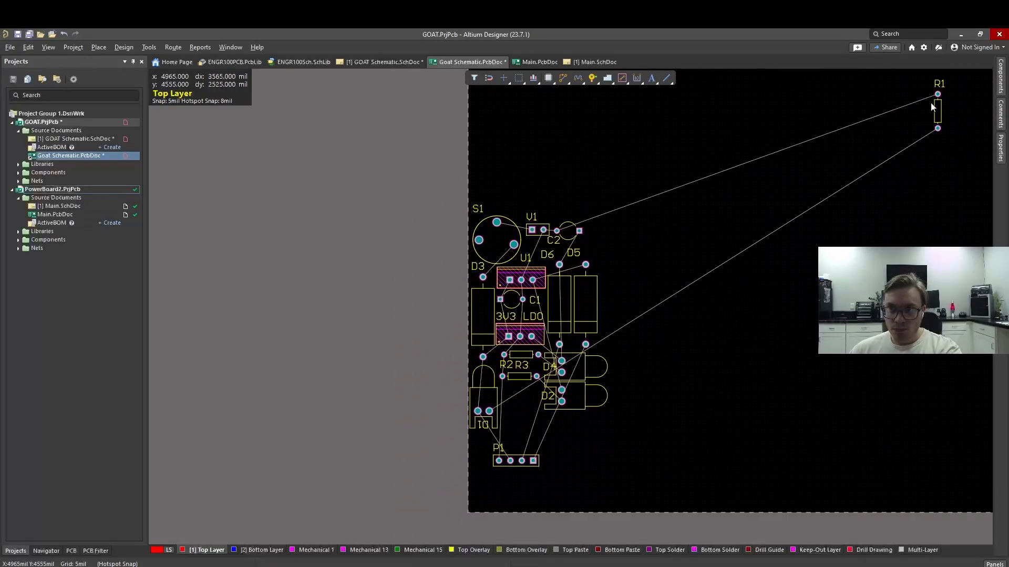
left_click_drag(940, 107, 520, 399)
key("space")
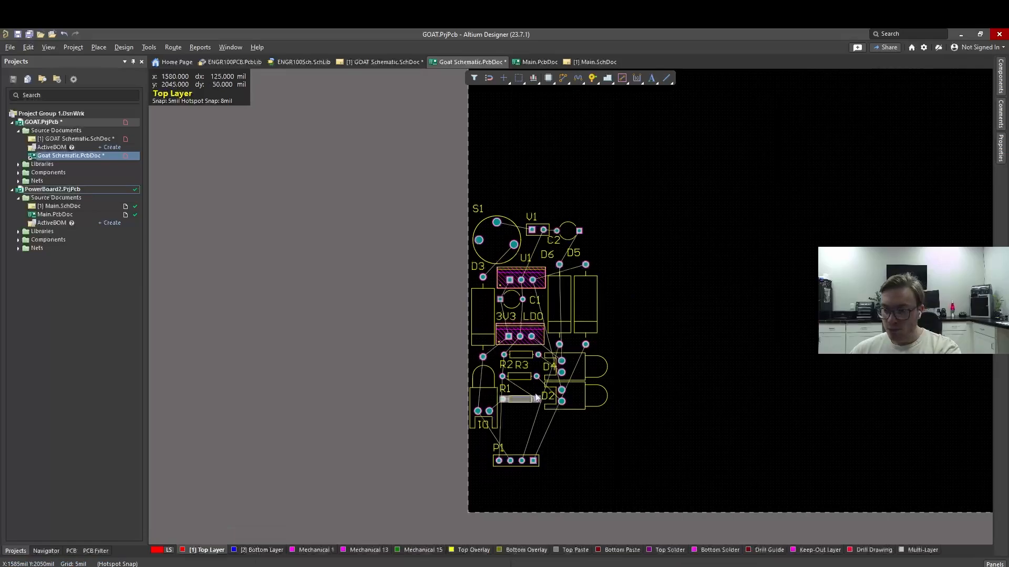
- Move R1's designator beneath the resistor and bring R1 up close under R2, aligned with it
scroll(536, 396, "up", 3, "ctrl")
scroll(536, 397, "up", 2, "ctrl")
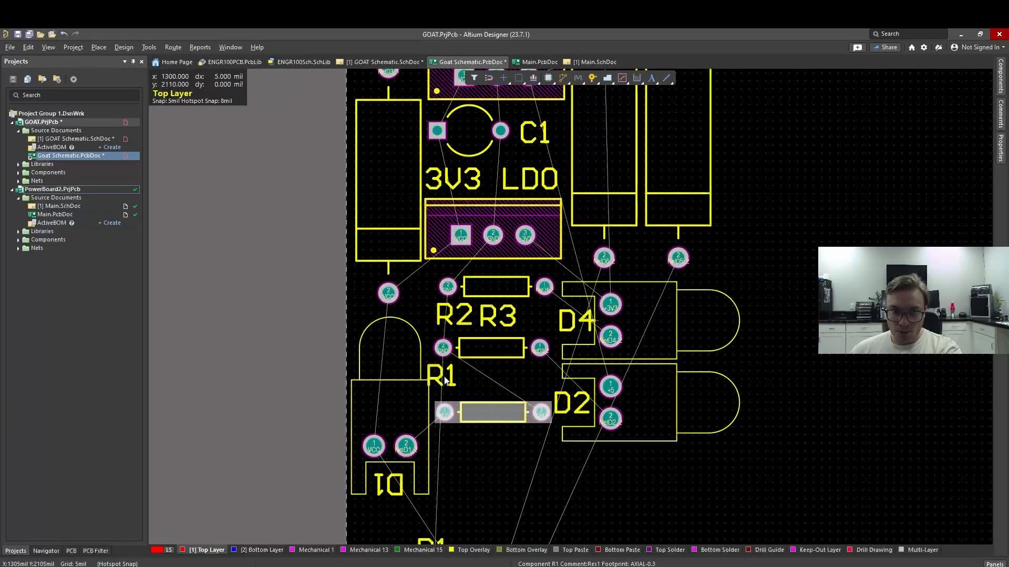
left_click_drag(492, 426, 461, 444)
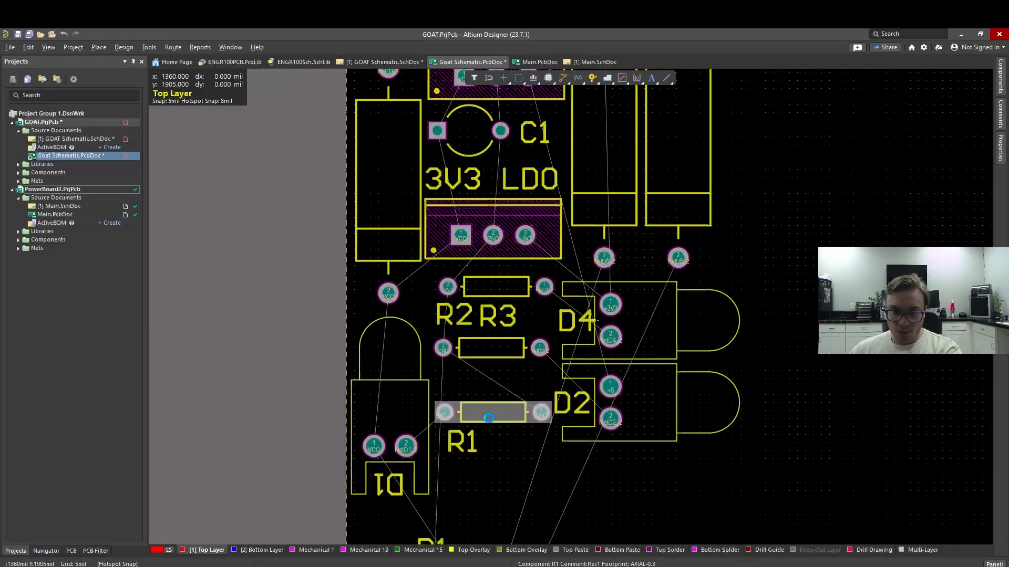
left_click_drag(495, 406, 492, 347)
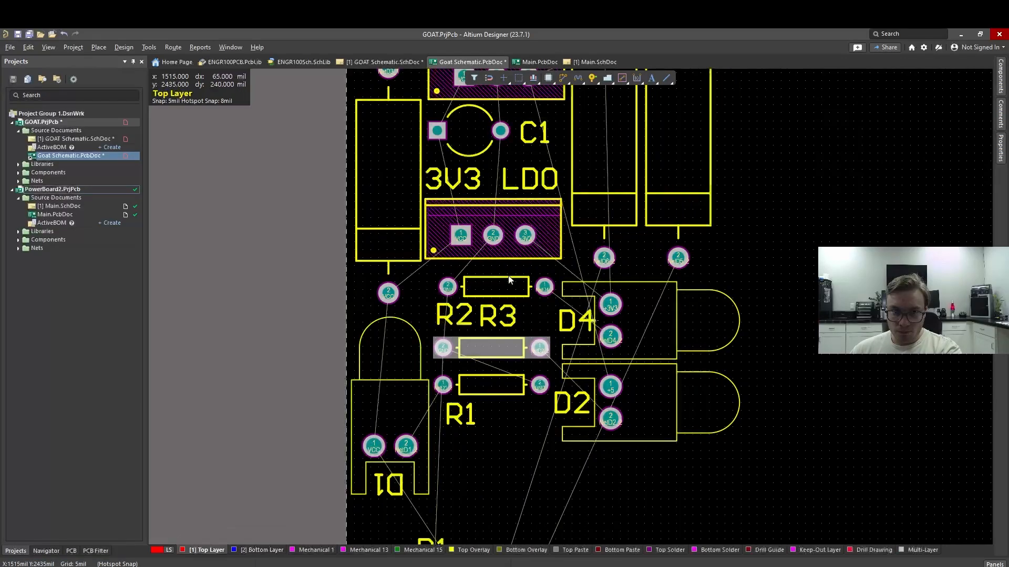
- Nudge R3 slightly left and down to line it up more closely with R2 and R1
left_click(505, 284)
mouse_move(504, 284)
left_mouse_down()
mouse_move(493, 287)
mouse_move(493, 277)
mouse_move(493, 289)
left_mouse_up()
left_click(496, 471)
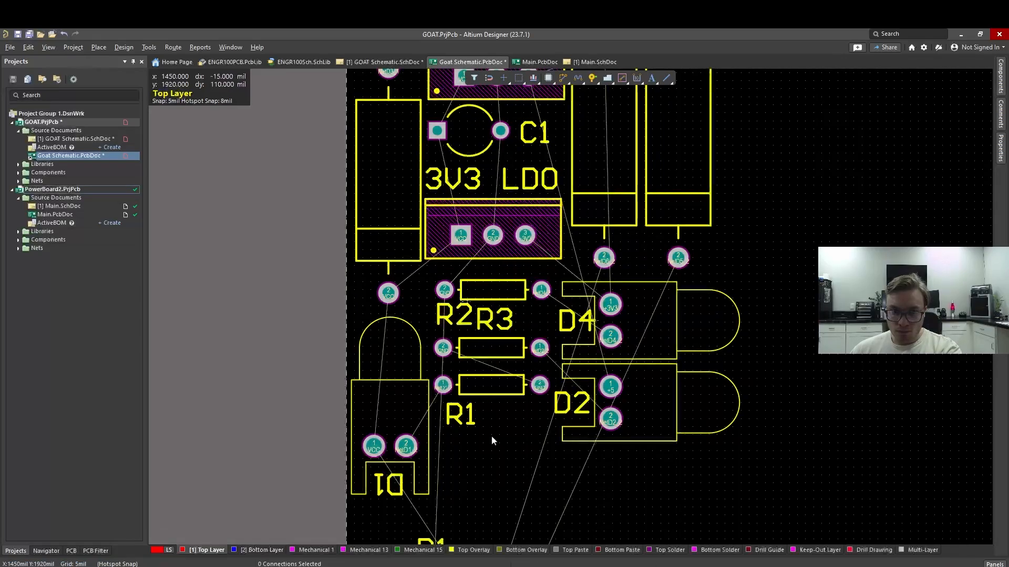
- Move connector P1 up to just below R1, between D1 and D2
scroll(491, 436, "down", 3)
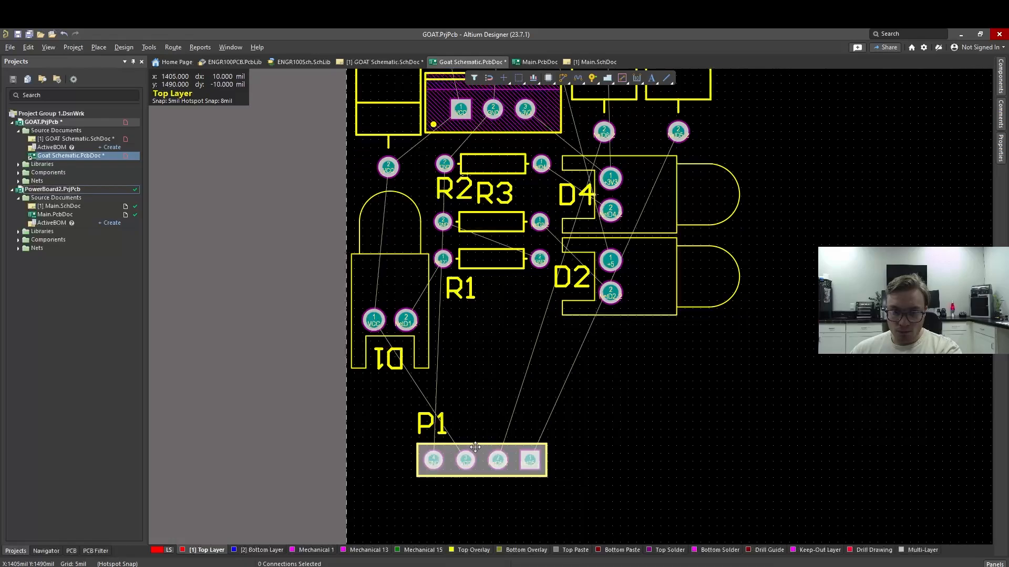
left_click_drag(475, 447, 541, 319)
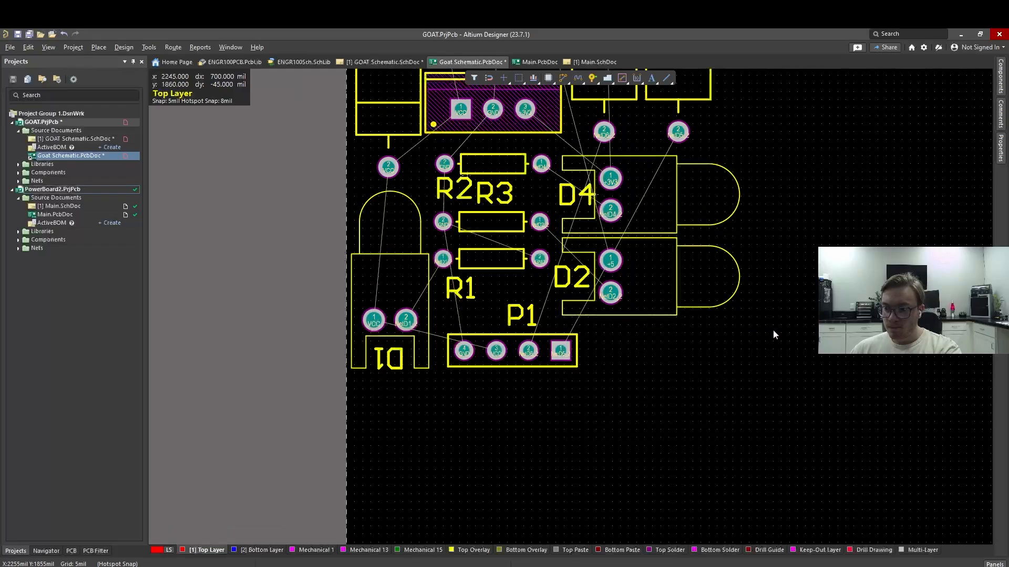
scroll(811, 295, "down", 2, "ctrl")
scroll(811, 296, "down", 3, "ctrl")
right_click_drag(827, 241, 648, 358)
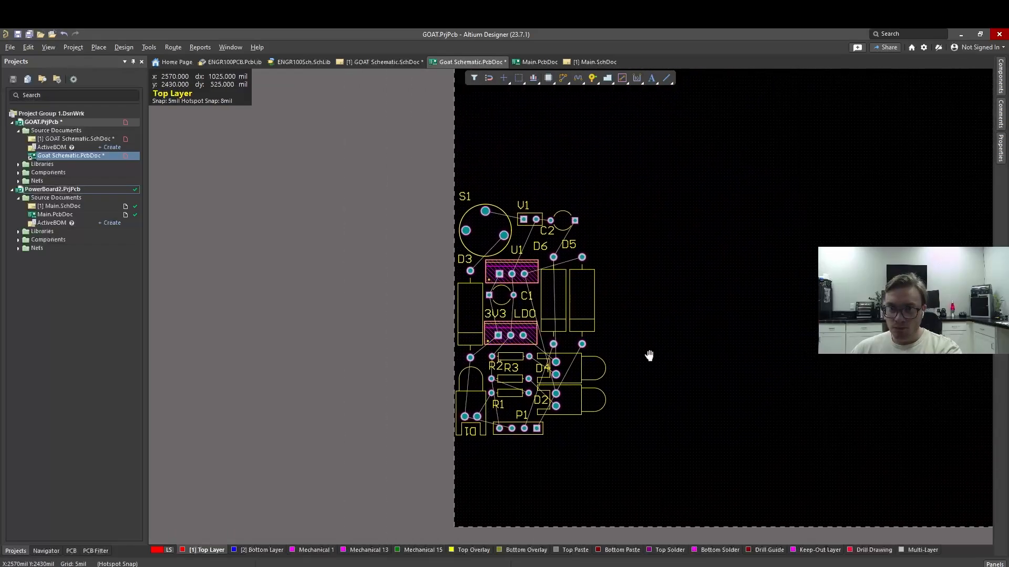
scroll(729, 297, "down", 3)
scroll(746, 270, "up", 5)
scroll(775, 255, "down", 2, "ctrl")
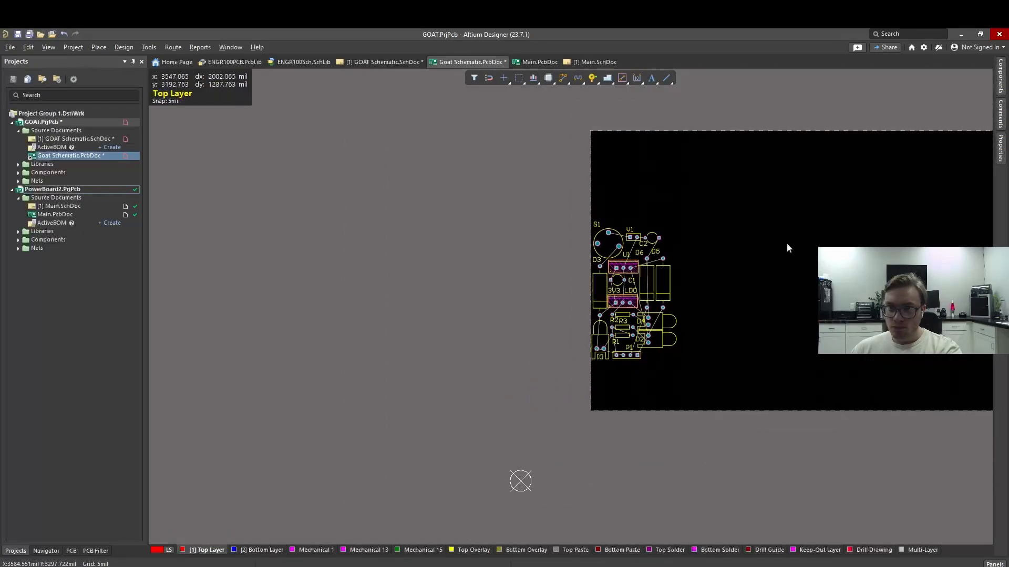
right_click_drag(785, 245, 709, 253)
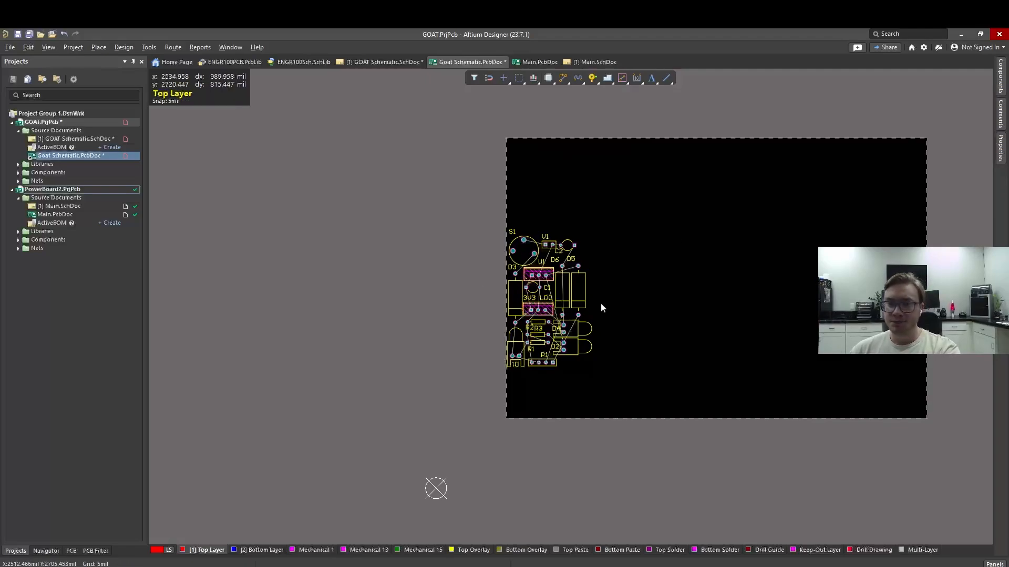
scroll(581, 306, "up", 2, "ctrl")
scroll(624, 295, "up", 2, "ctrl")
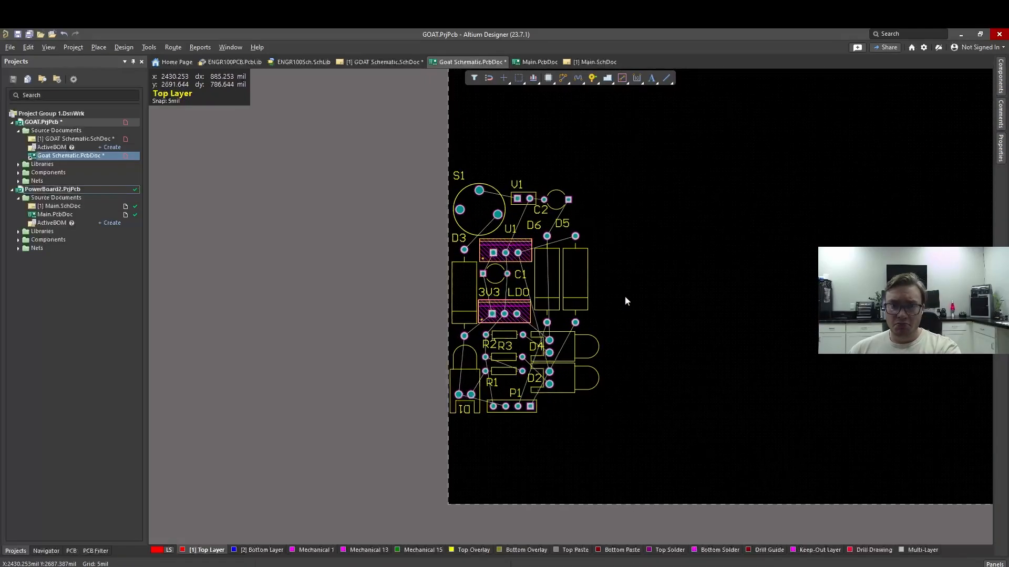
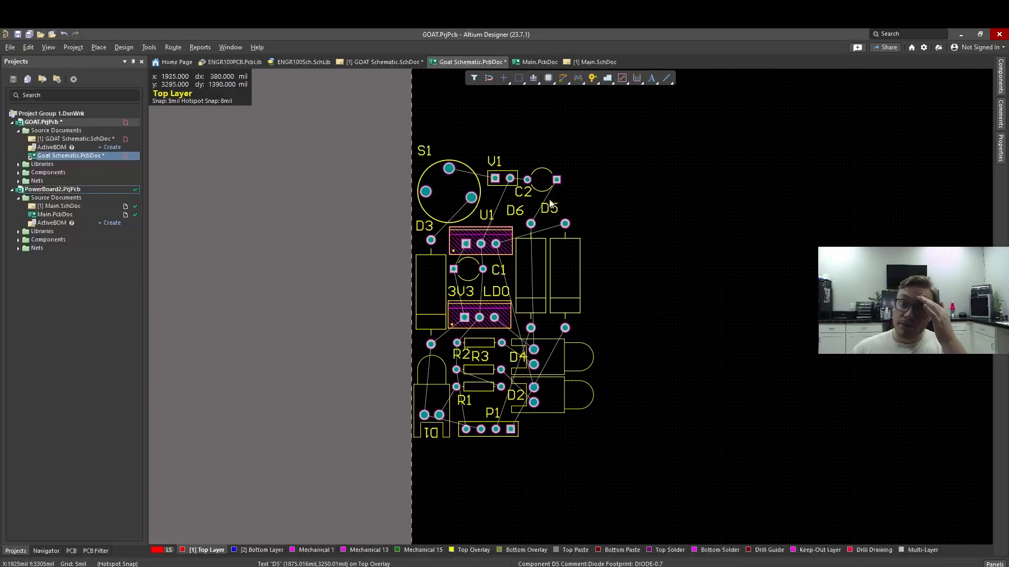
- Fine-tune the position of capacitor C2 so it sits directly beside V1, level with V1's pads
mouse_move(546, 181)
left_mouse_down()
mouse_move(566, 179)
mouse_move(540, 181)
left_mouse_up()
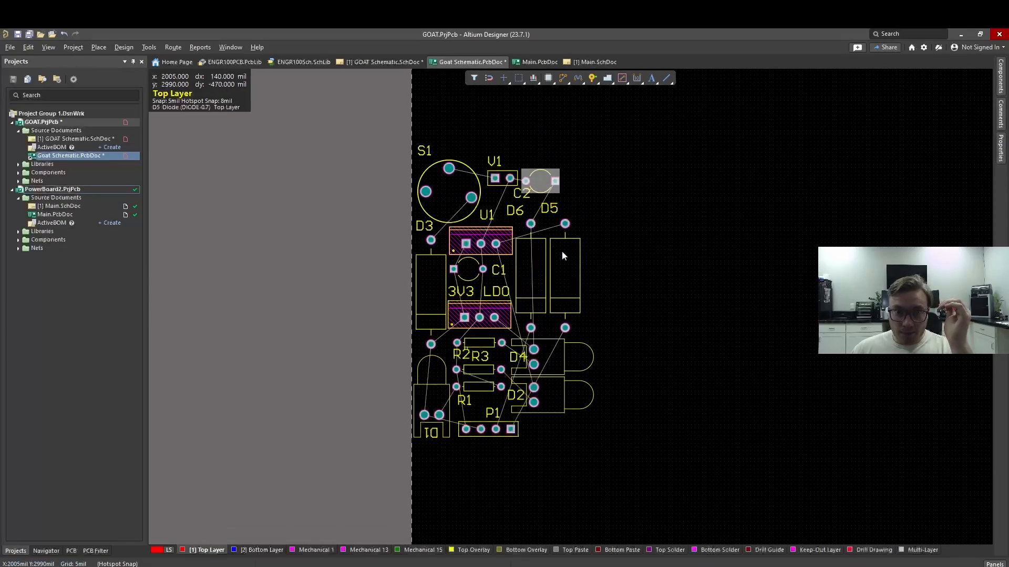
scroll(553, 280, "up", 3, "ctrl")
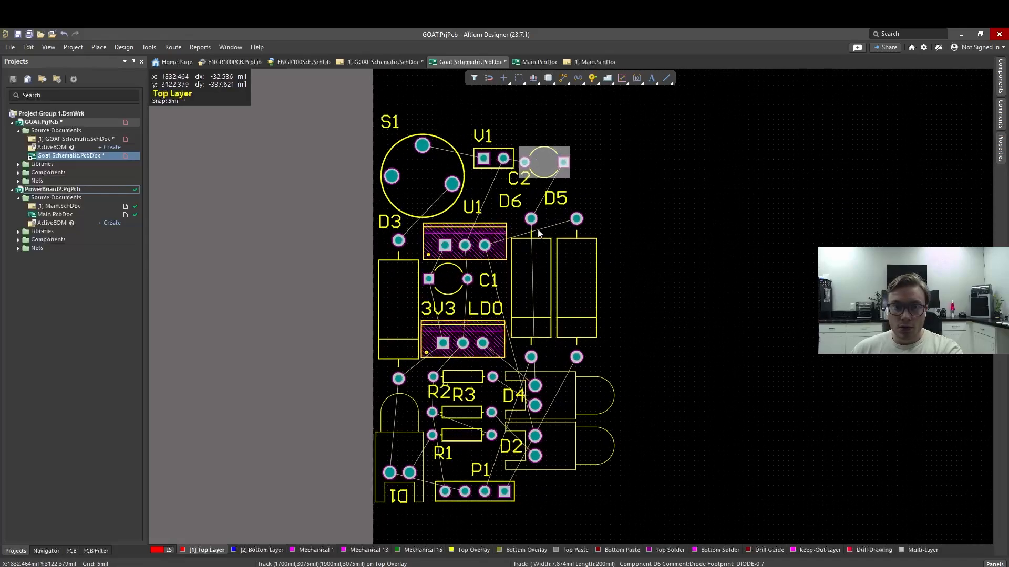
left_click(381, 63)
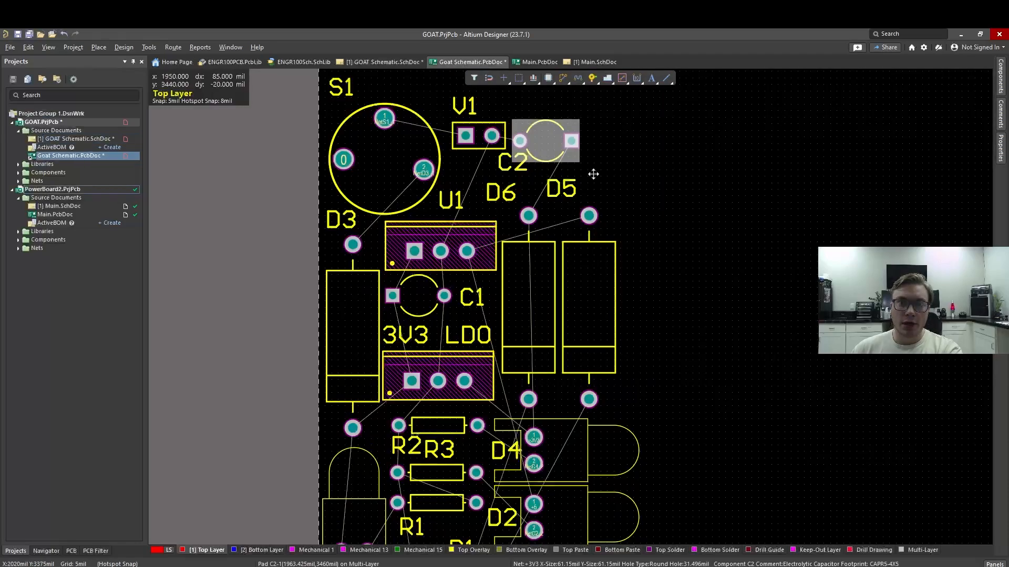
left_click(461, 63)
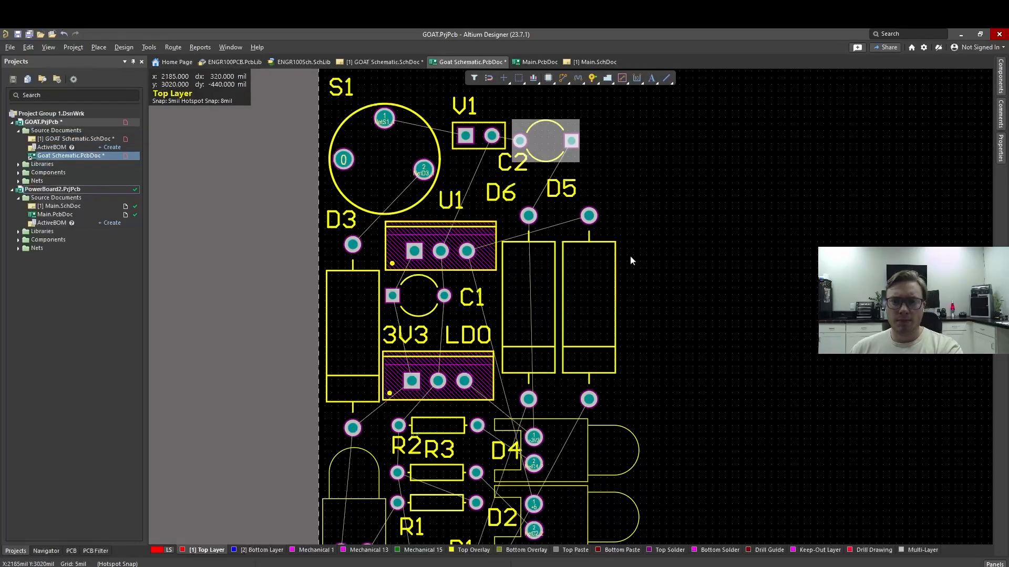
scroll(657, 255, "down", 4, "ctrl")
mouse_move(639, 275)
right_mouse_down()
mouse_move(657, 262)
mouse_move(652, 275)
right_mouse_up()
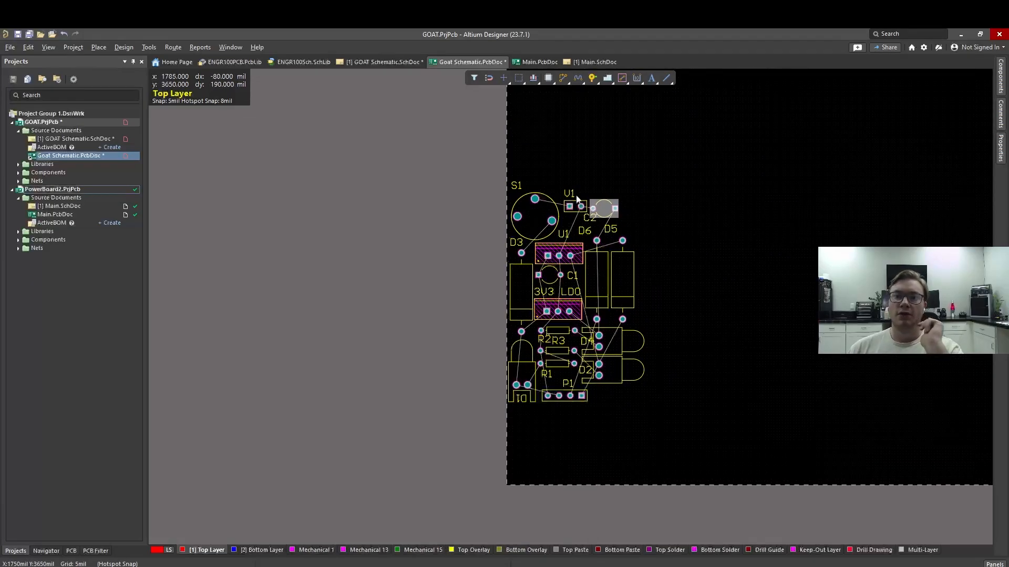
left_click_drag(593, 208, 595, 206)
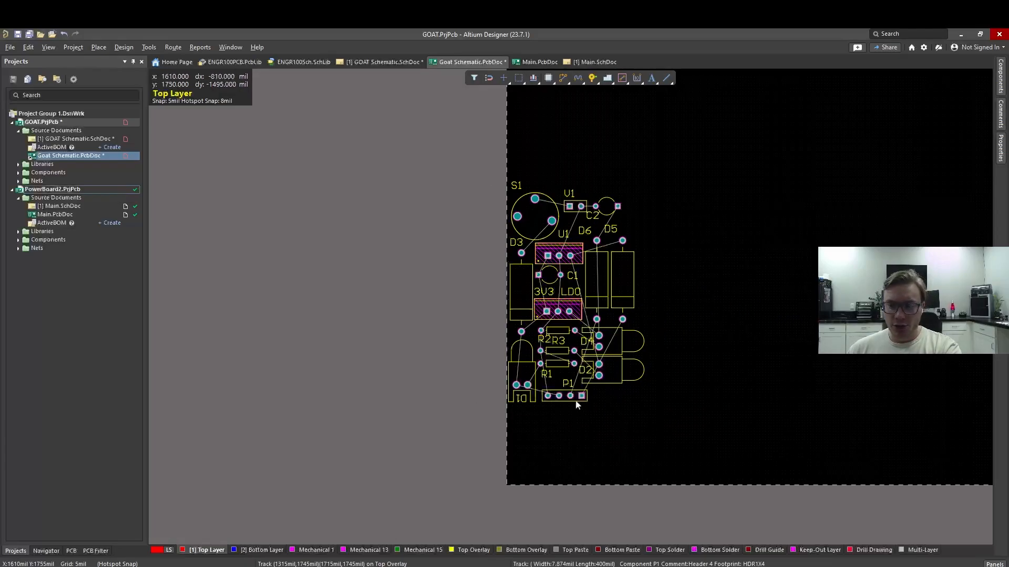
scroll(582, 402, "up", 5, "ctrl")
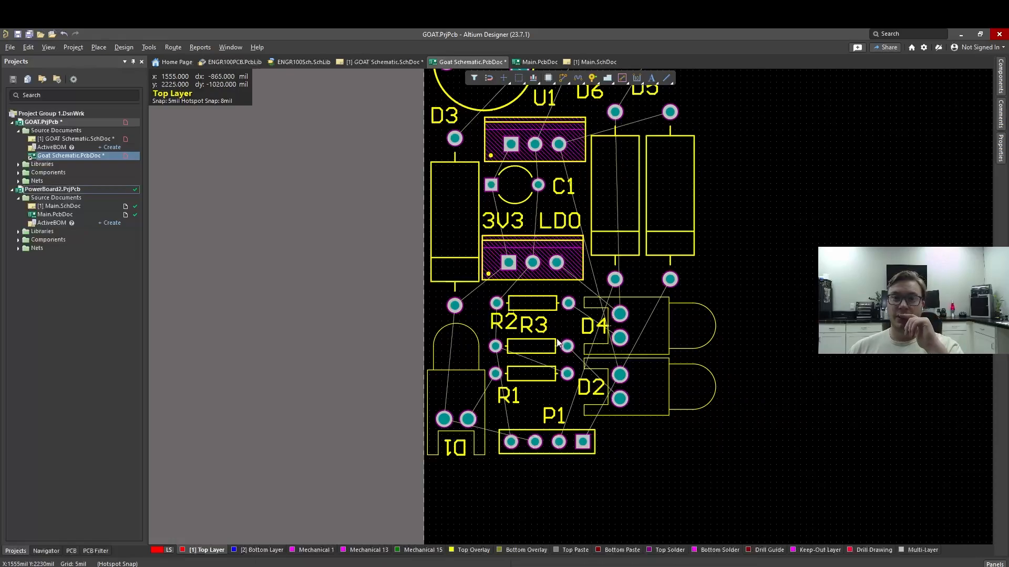
mouse_move(697, 237)
right_mouse_down()
mouse_move(701, 265)
mouse_move(663, 405)
mouse_move(705, 294)
mouse_move(705, 227)
right_mouse_up()
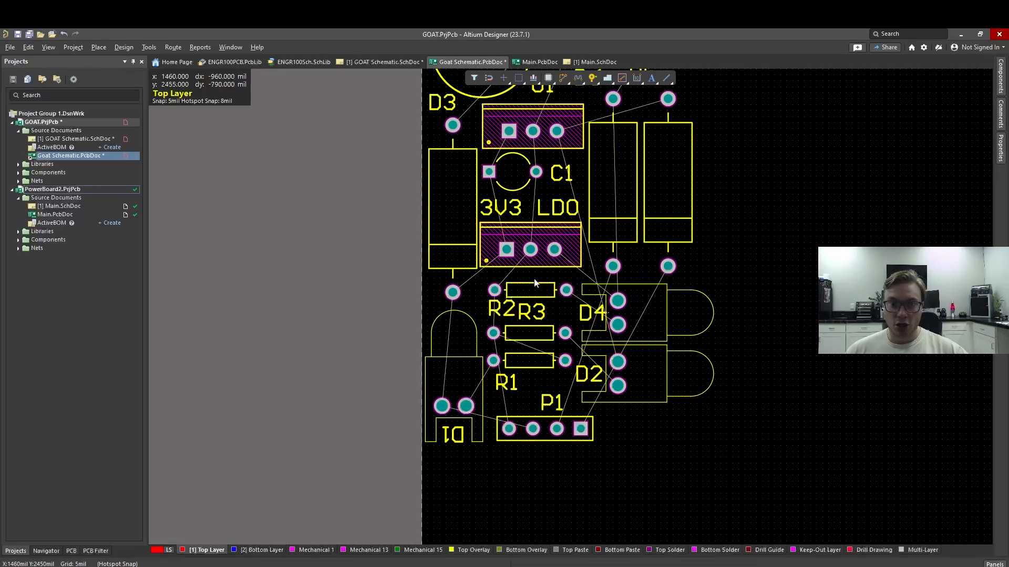
left_click(521, 314)
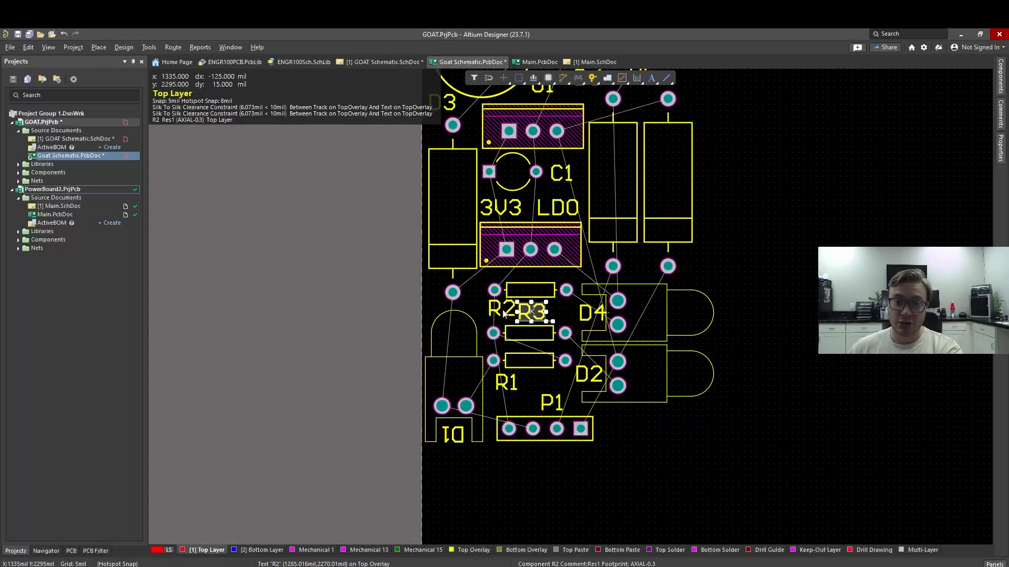
left_click(502, 312)
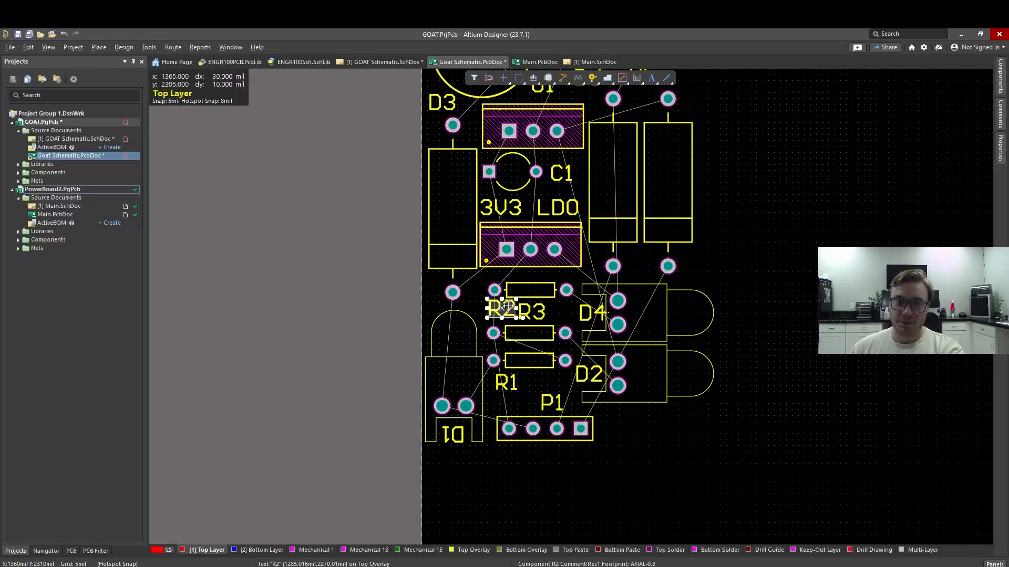
right_click(502, 310)
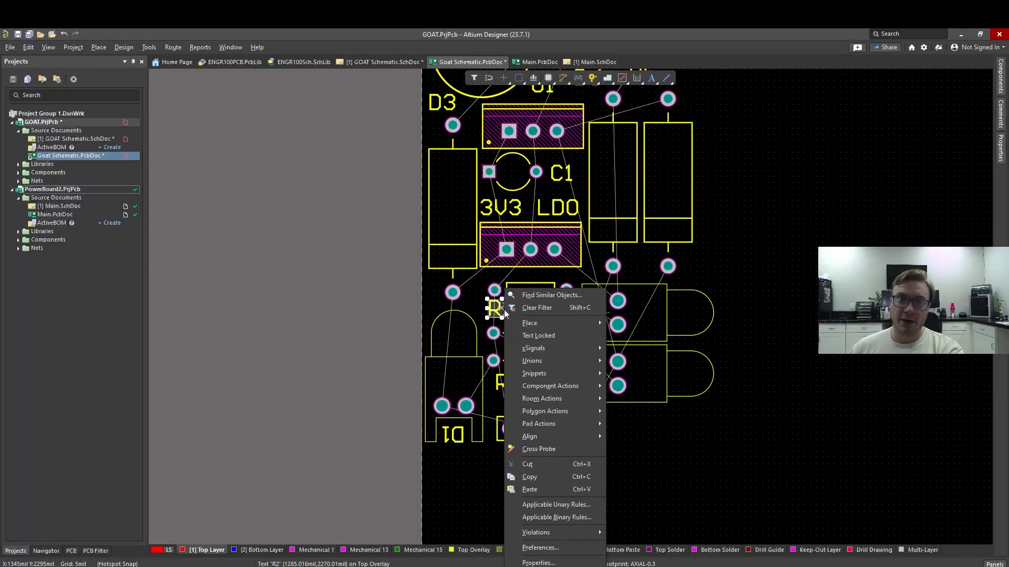
left_click(540, 473)
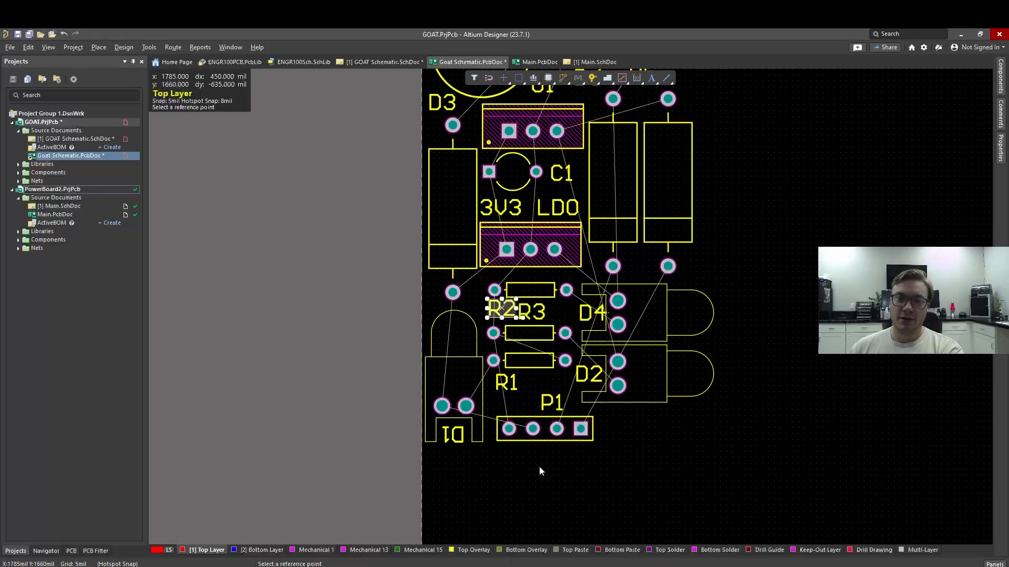
left_click(504, 309)
left_click_drag(504, 309, 500, 313)
right_click(499, 313)
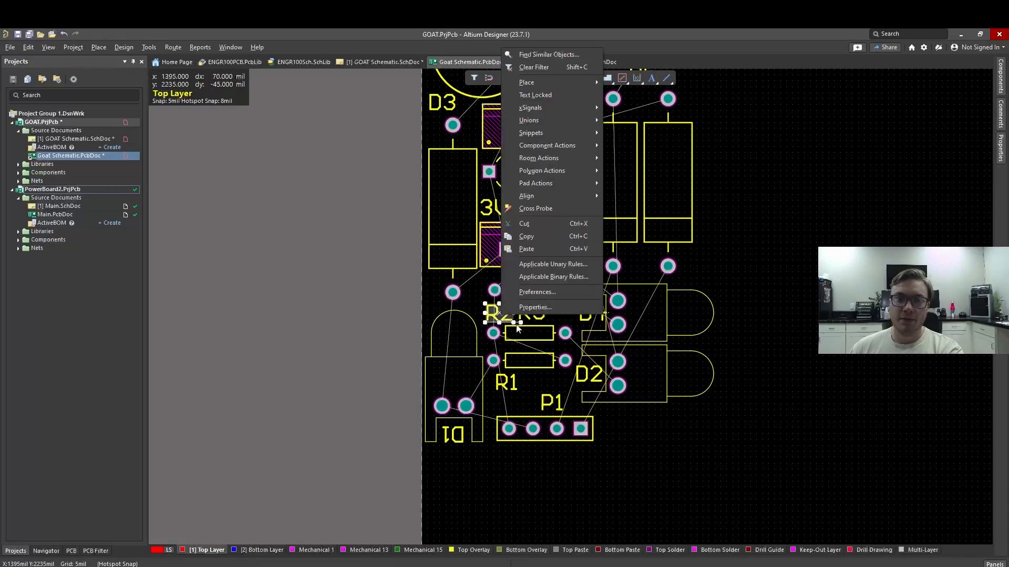
left_click(550, 234)
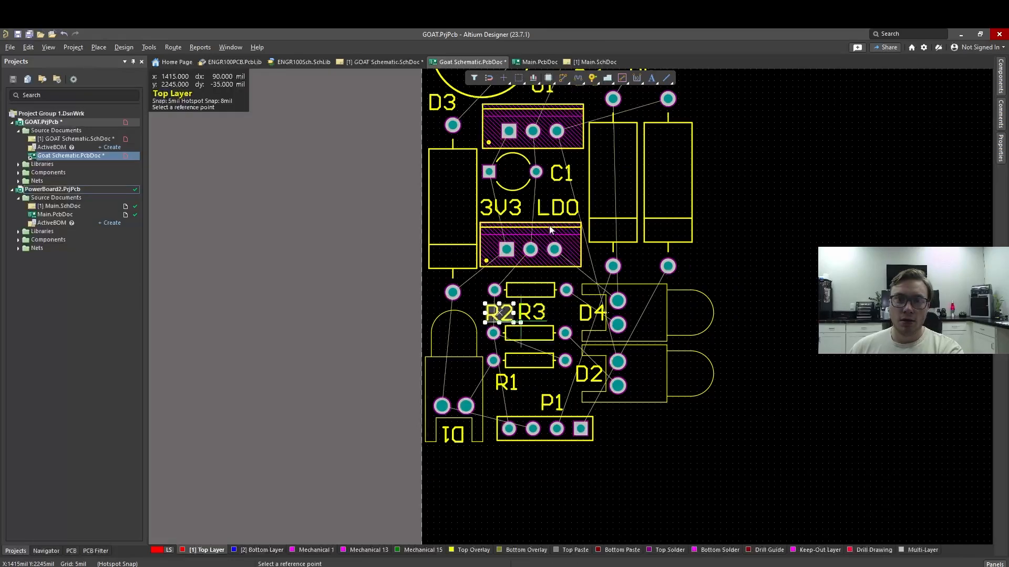
- Open the properties of R2's designator and look through the layers it can be assigned to
left_click(503, 312)
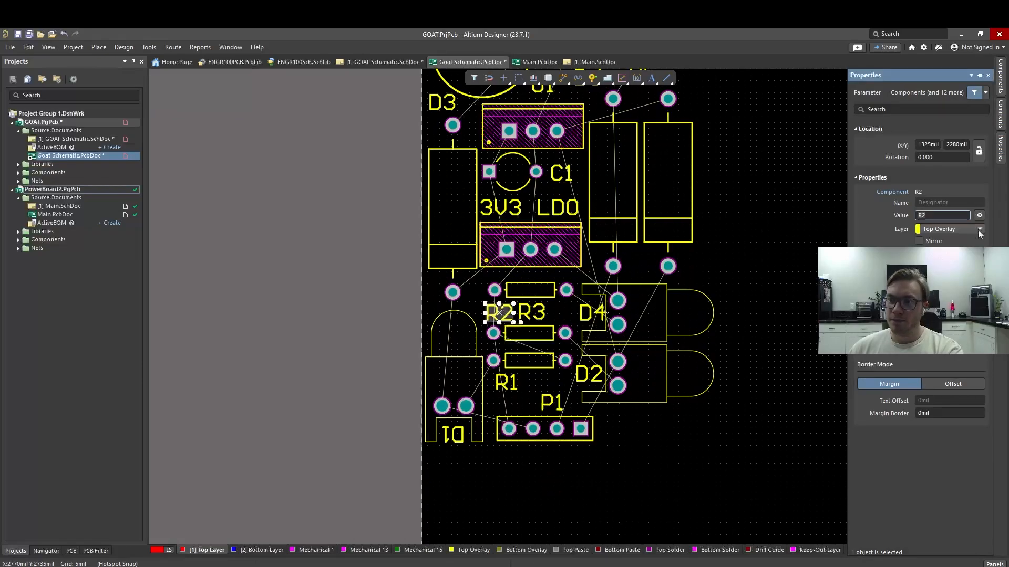
left_click(979, 229)
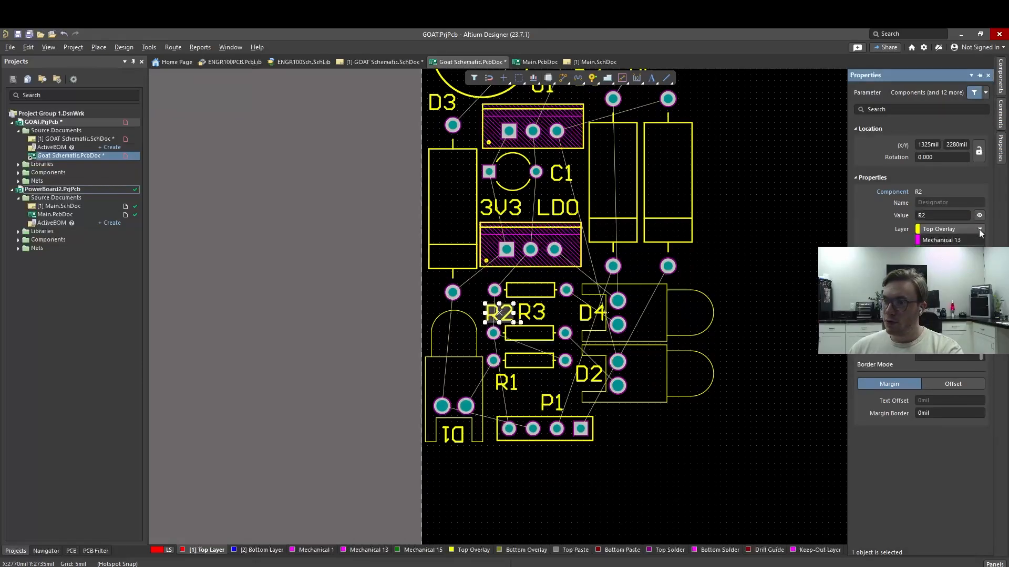
scroll(948, 295, "up", 2)
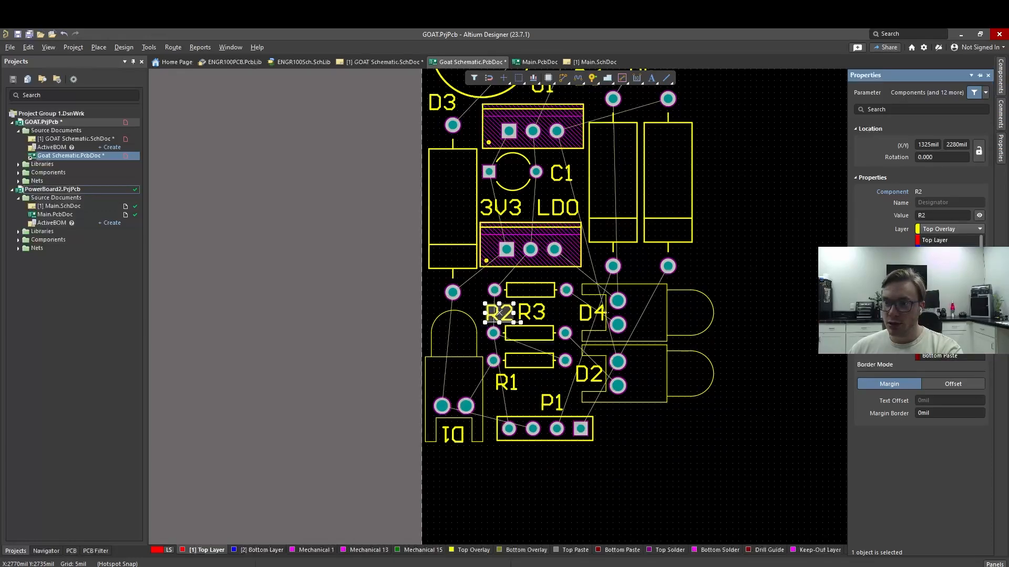
scroll(948, 294, "down", 2)
left_click(884, 241)
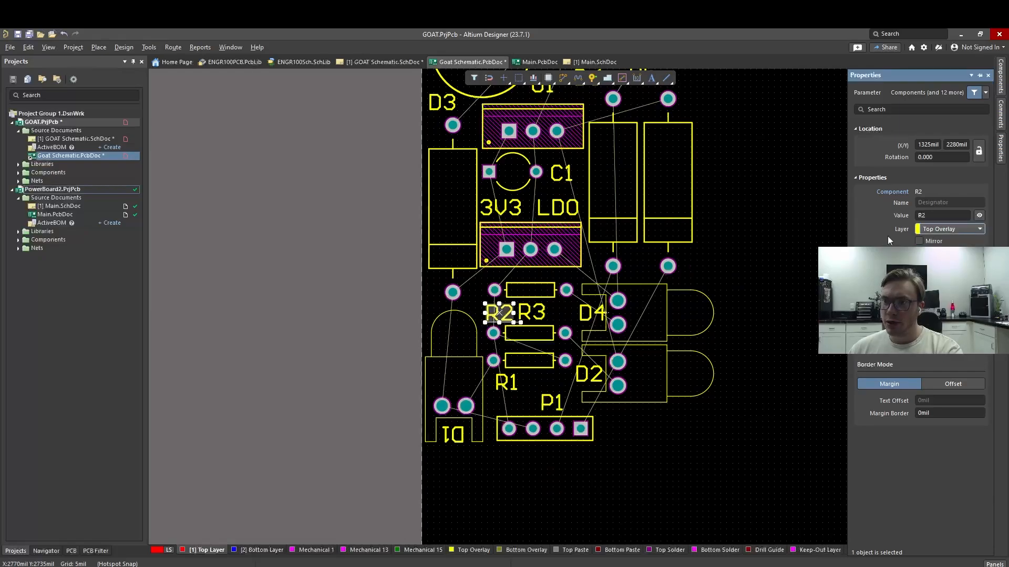
left_click(988, 75)
- Shift the R3 and R2 designators right so they sit apart beneath the uppermost resistor, and nudge R1's designator slightly right and down
left_click(540, 312)
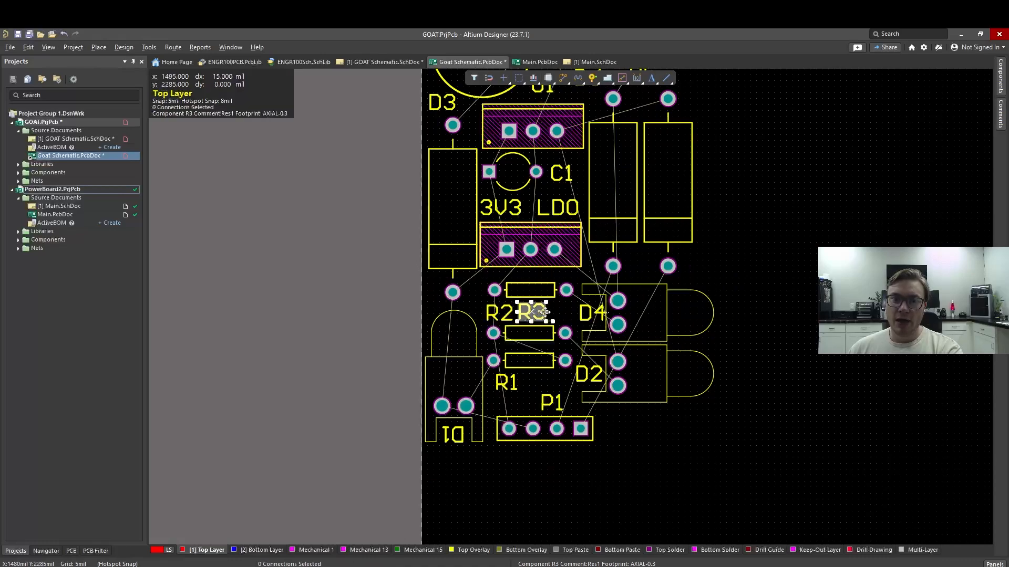
left_click_drag(544, 312, 506, 312)
left_click(500, 313)
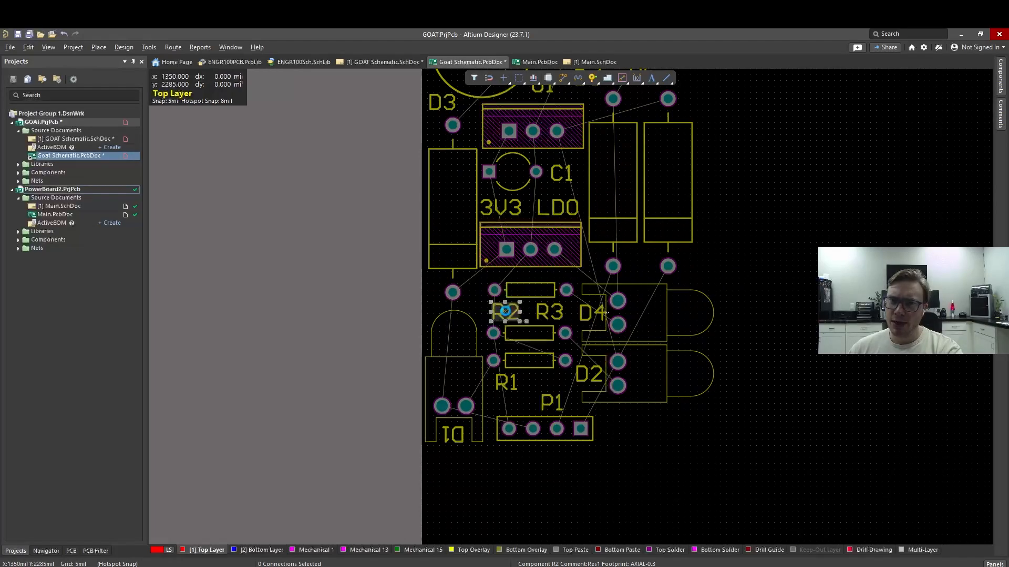
left_click_drag(506, 383, 510, 384)
left_click(502, 399)
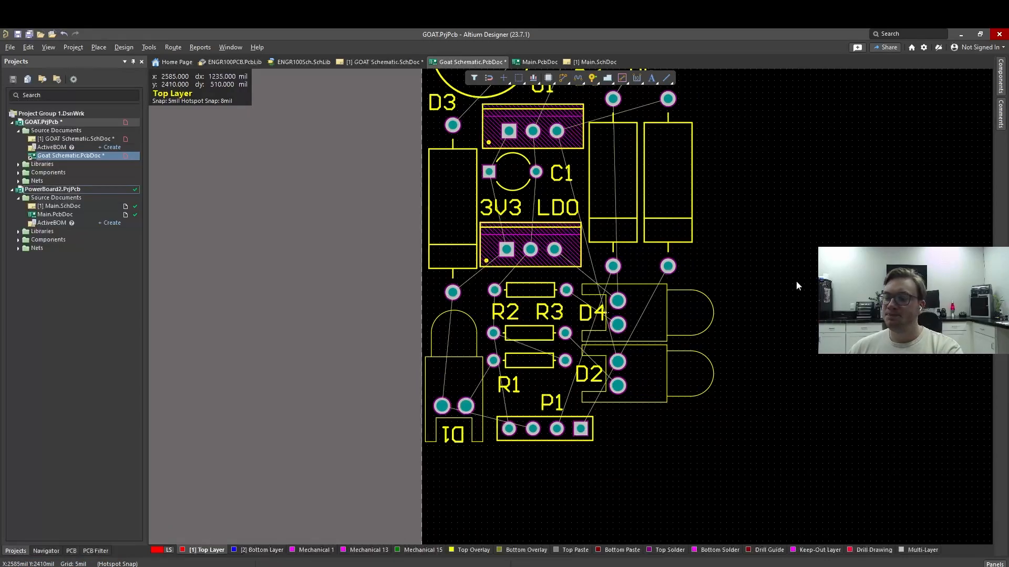
scroll(783, 247, "down", 1, "ctrl")
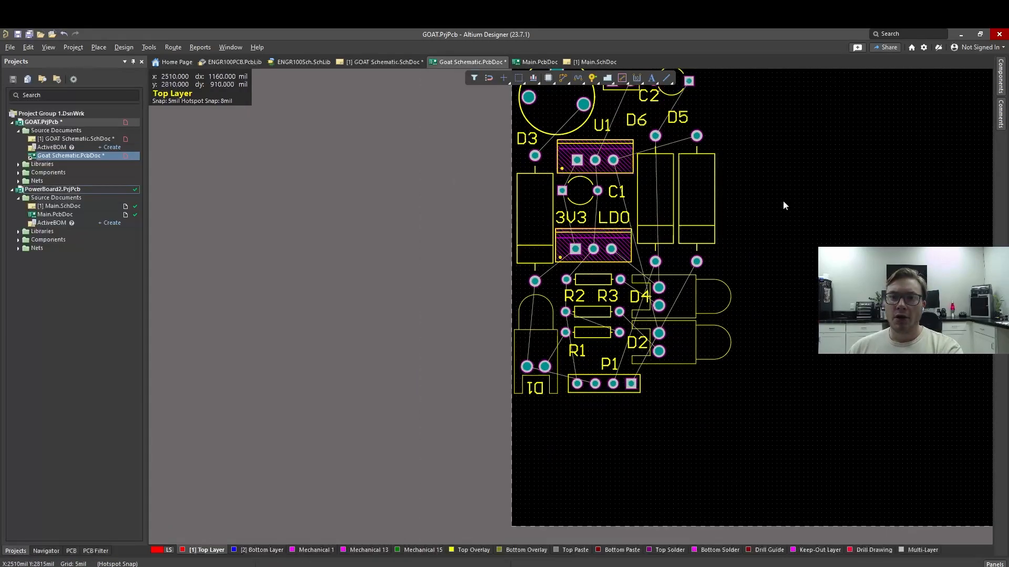
right_click_drag(783, 201, 761, 286)
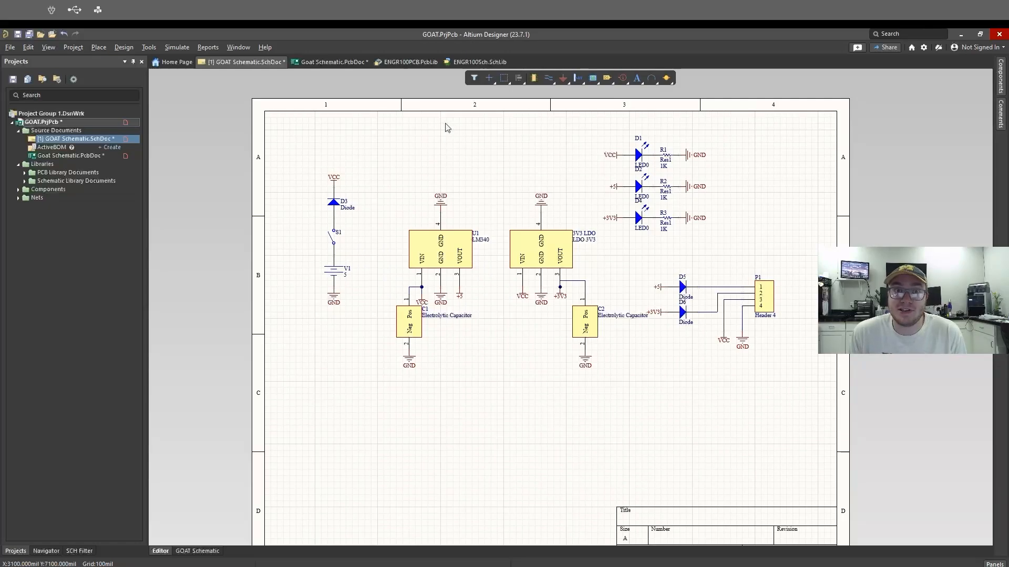
- Switch to Goat Schematic.PcbDoc and open the PCB design rules at the routing Width rule
left_click(331, 62)
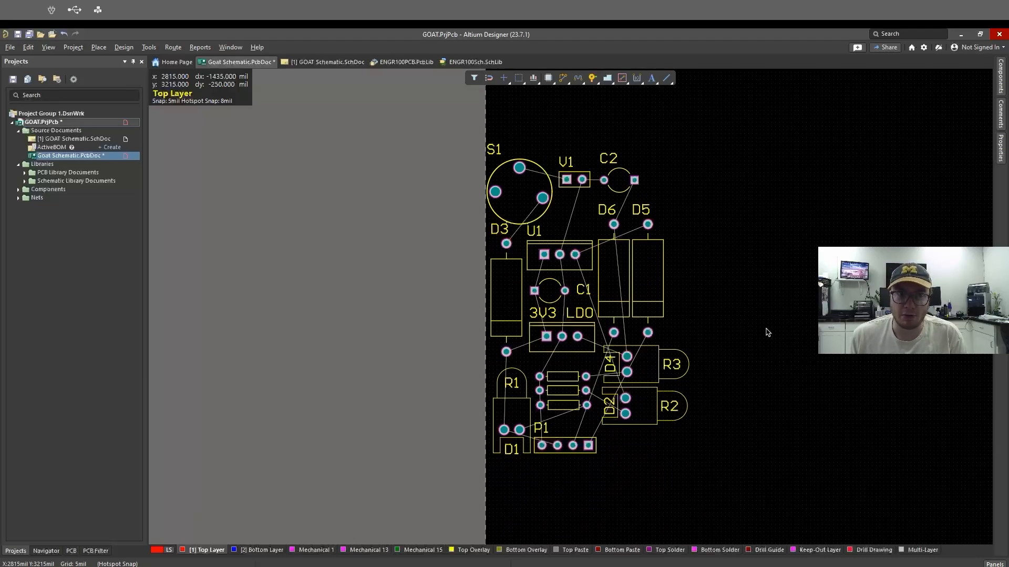
left_click(147, 49)
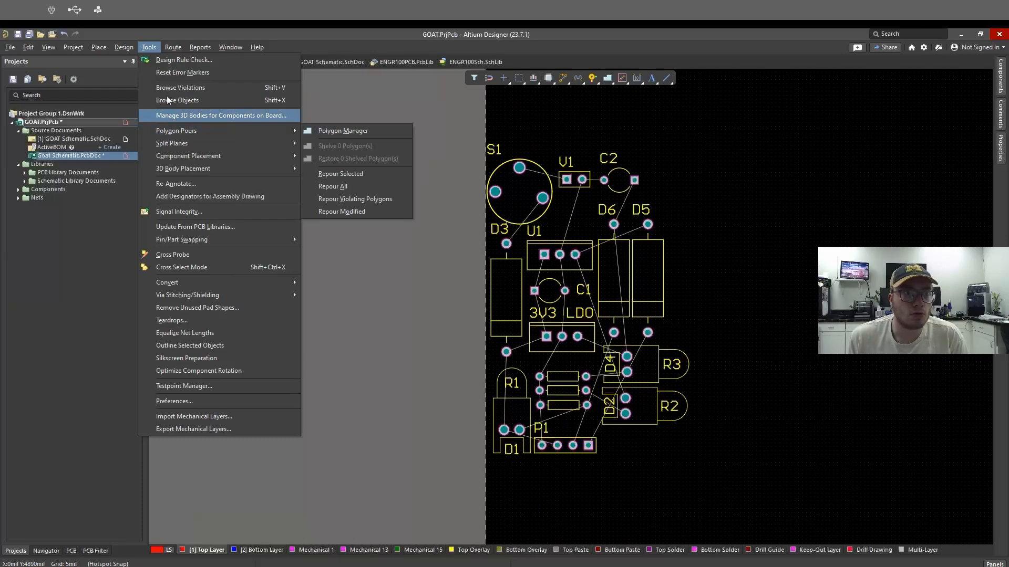
mouse_move(124, 48)
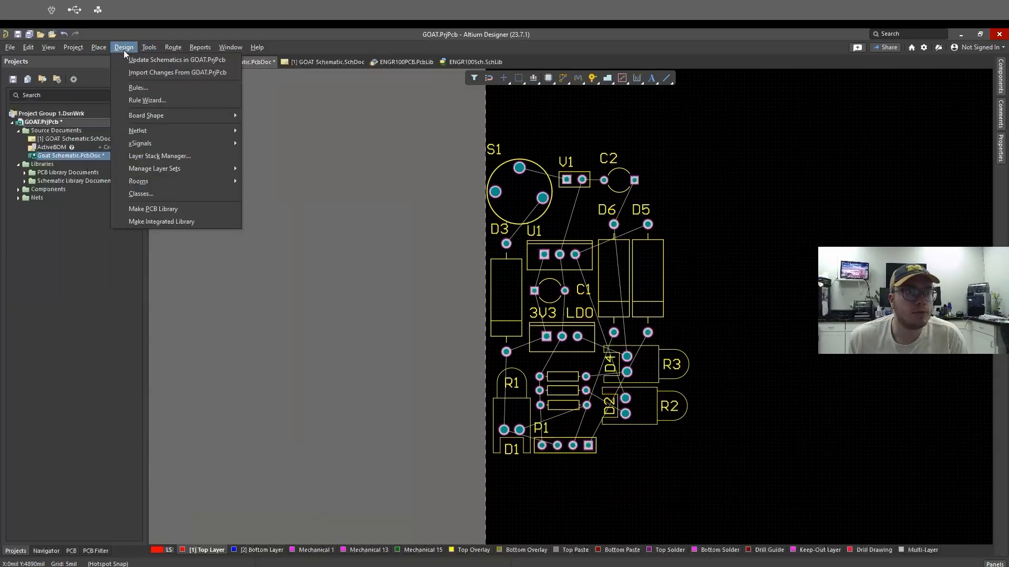
left_click(137, 87)
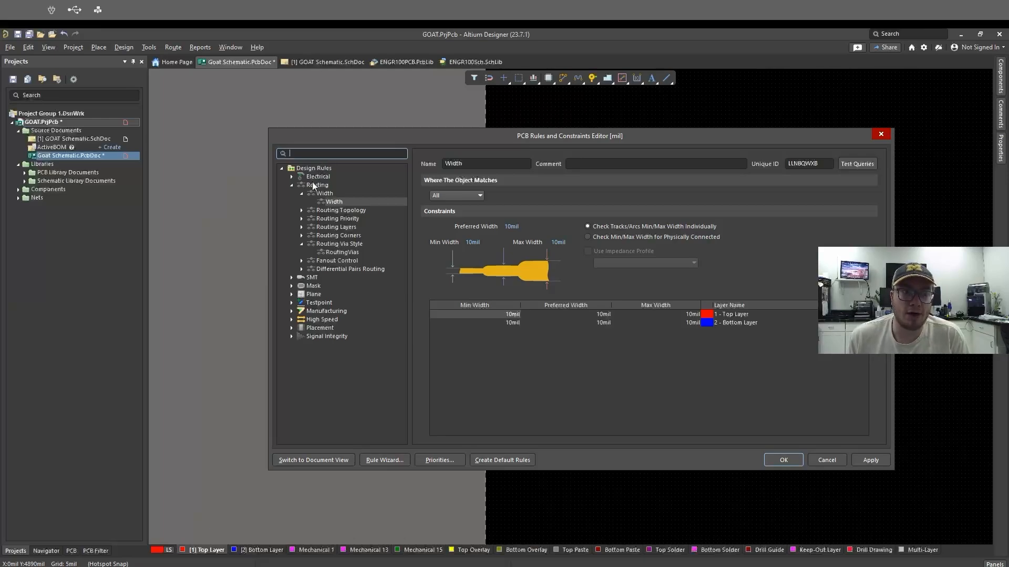
- Set the routing Width rule to 30 mil preferred, 30 mil maximum and 15 mil minimum, and apply it to the board
left_click(511, 226)
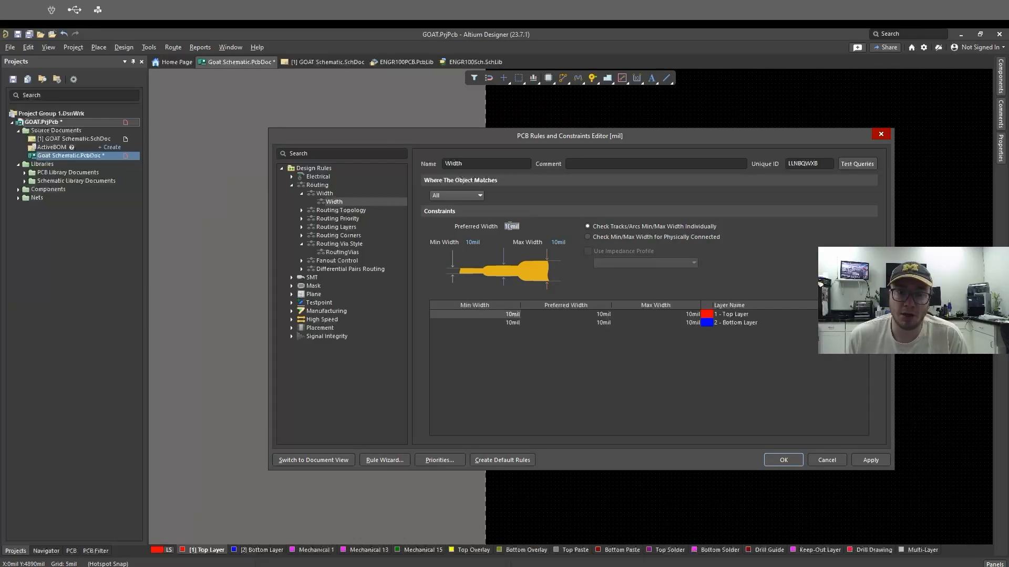
type("30")
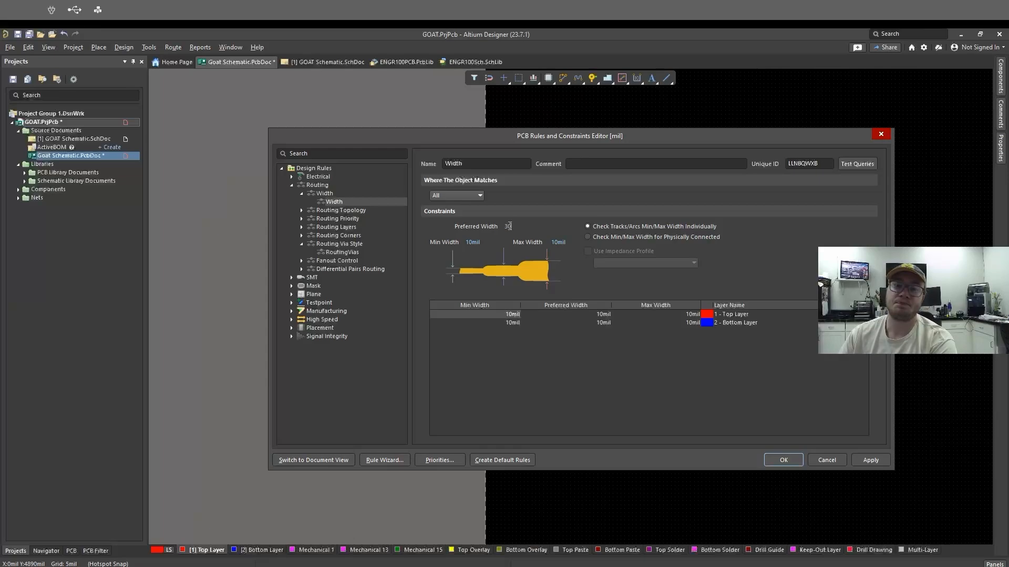
left_click(490, 229)
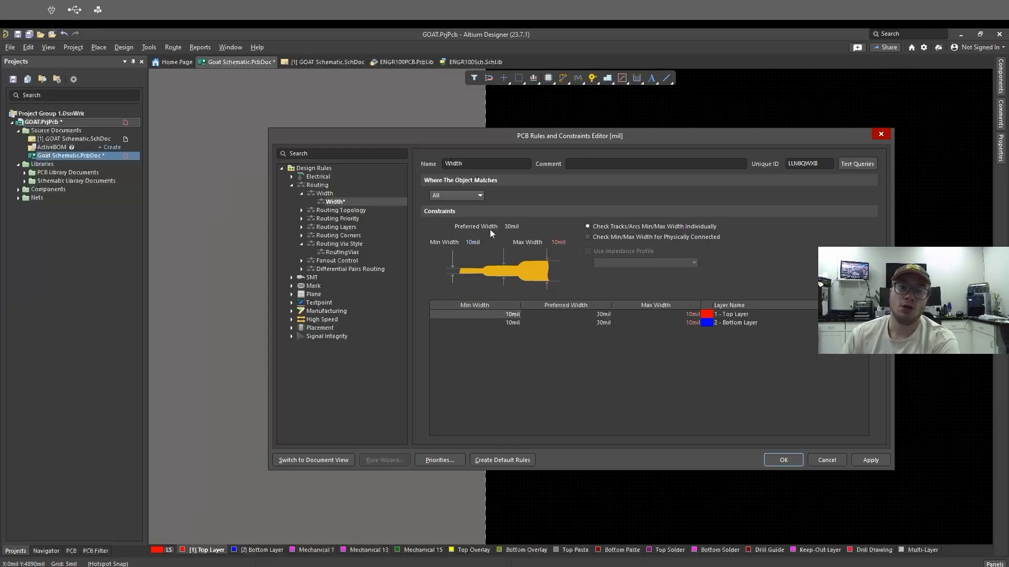
left_click(554, 243)
type("3")
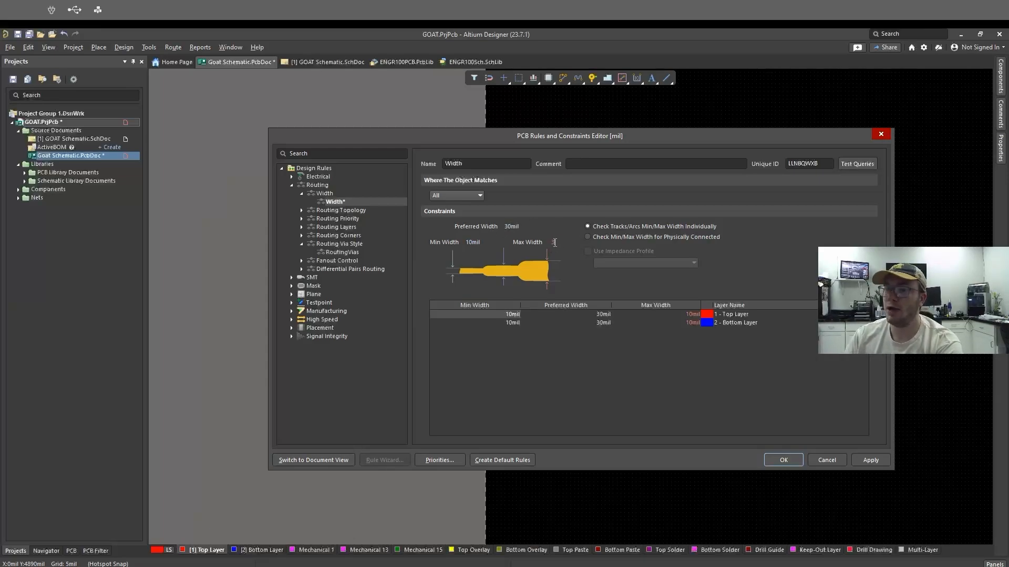
type("0mil")
left_click(469, 240)
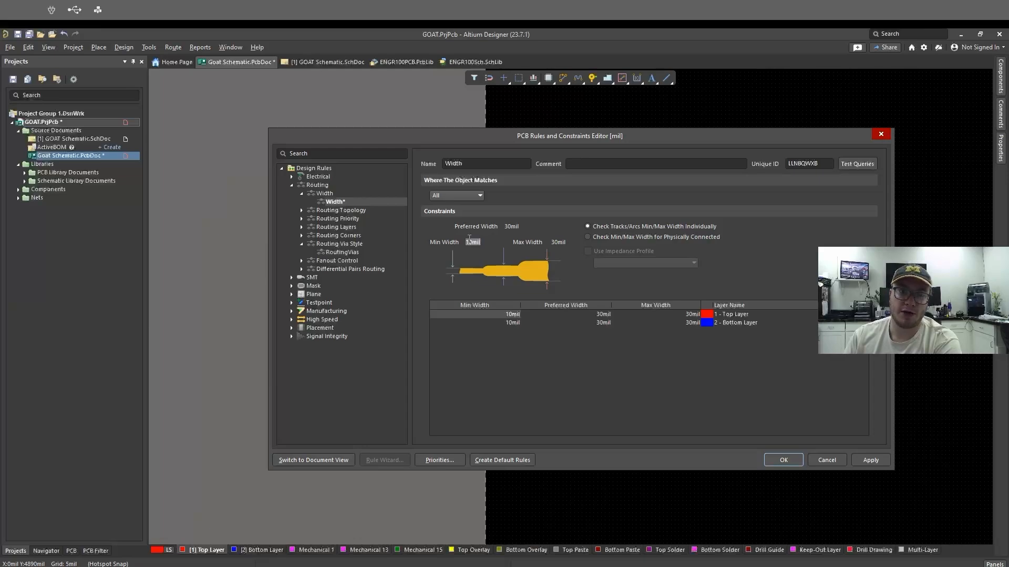
type("15")
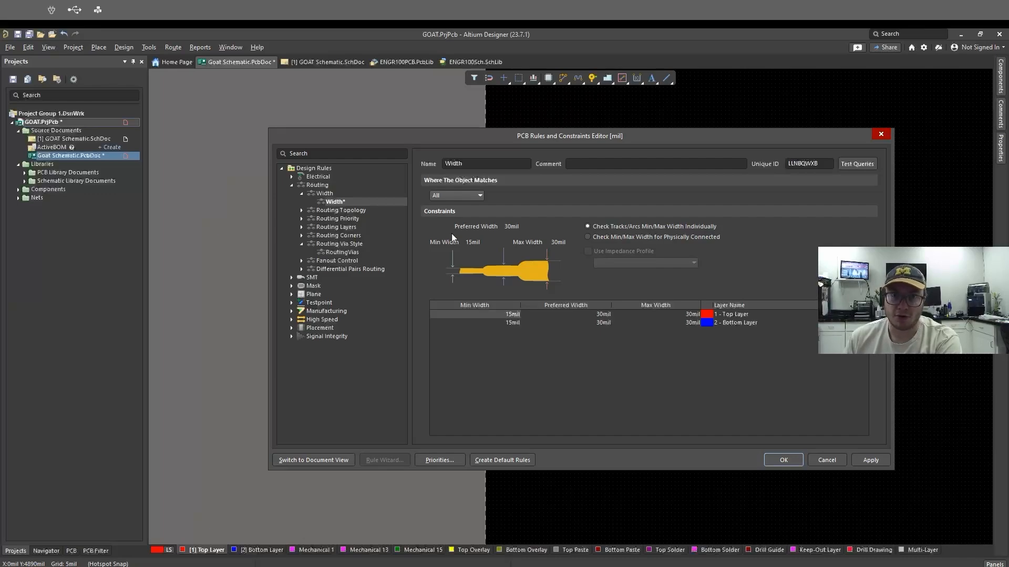
left_click(871, 461)
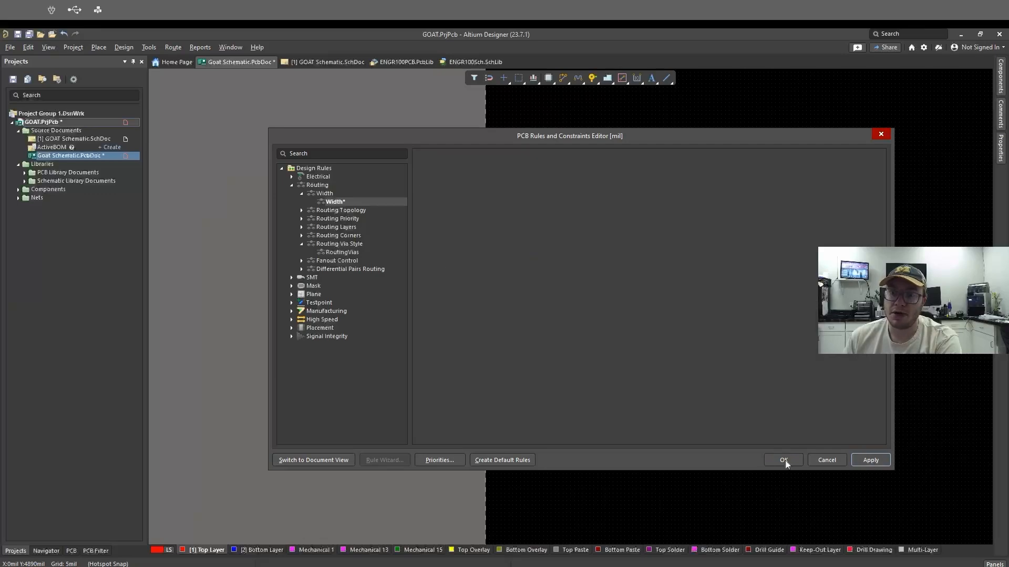
left_click(780, 458)
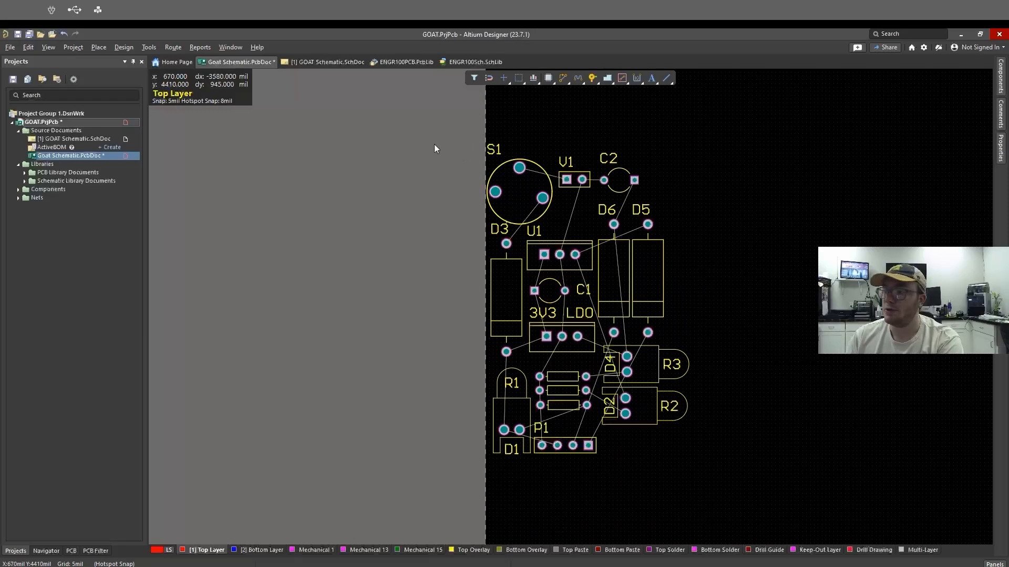
- Route a 30 mil top-layer track from S1's uppermost pad to V1's square pad
key("p")
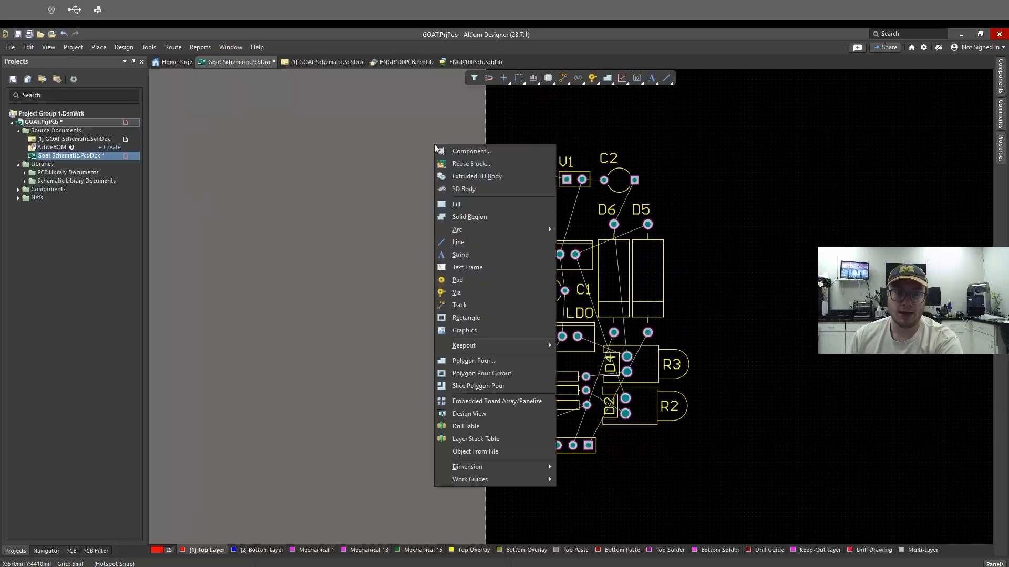
key("Escape")
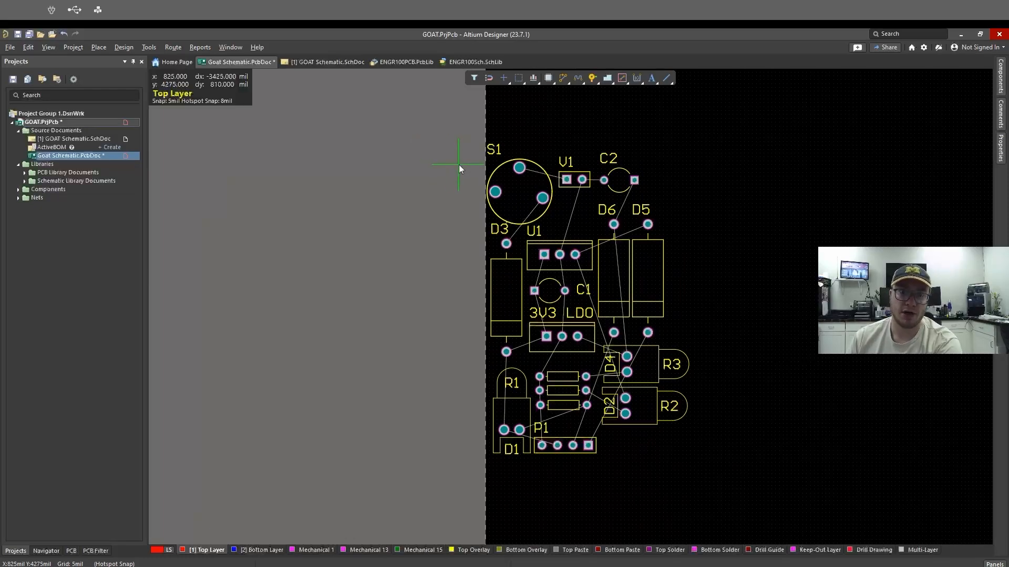
left_click(519, 168)
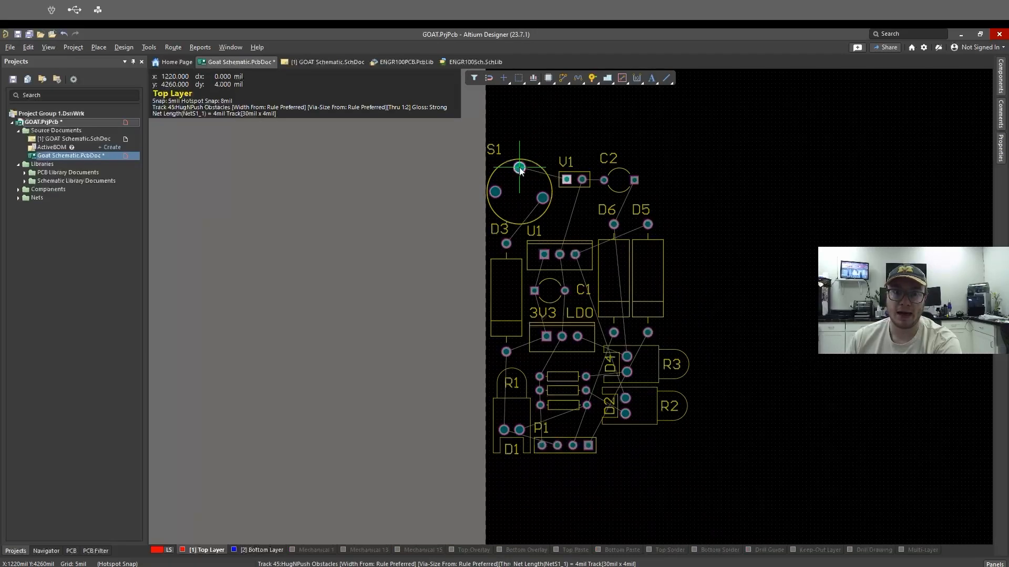
left_click(566, 181)
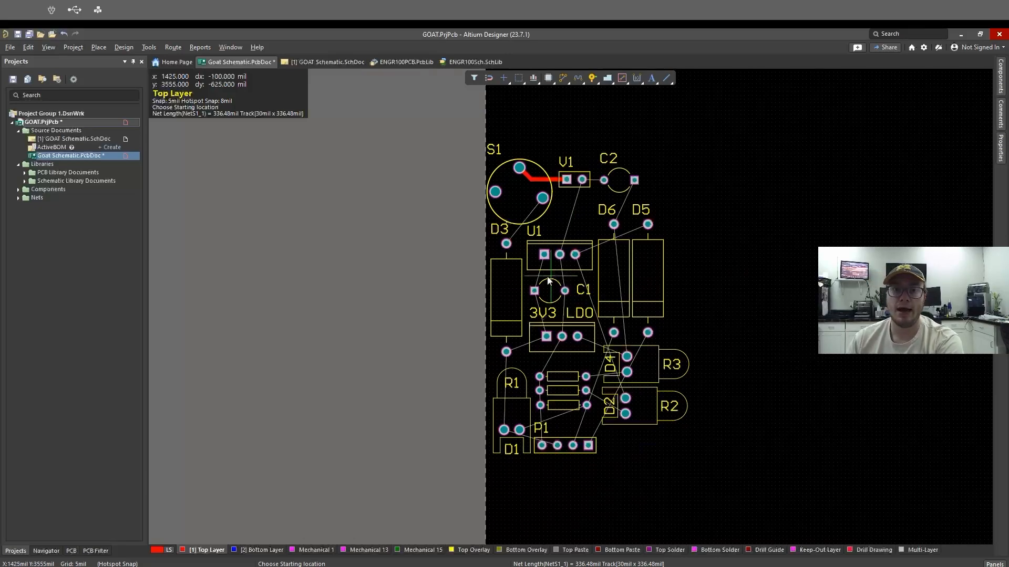
- Route a 30 mil track on the Bottom Layer from switch S1's pad 2 to the upper pad of diode D3
right_click(511, 279)
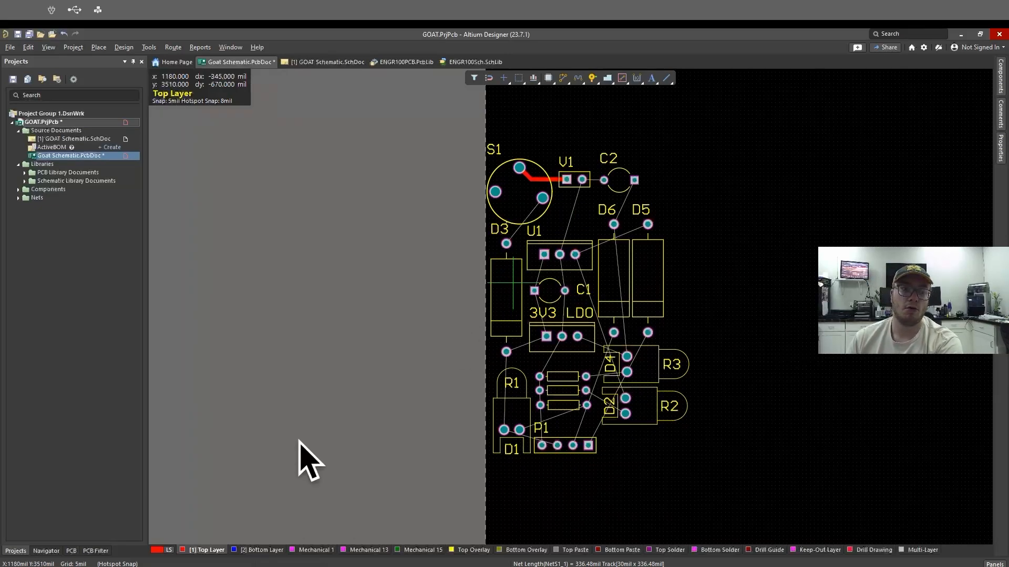
left_click(258, 552)
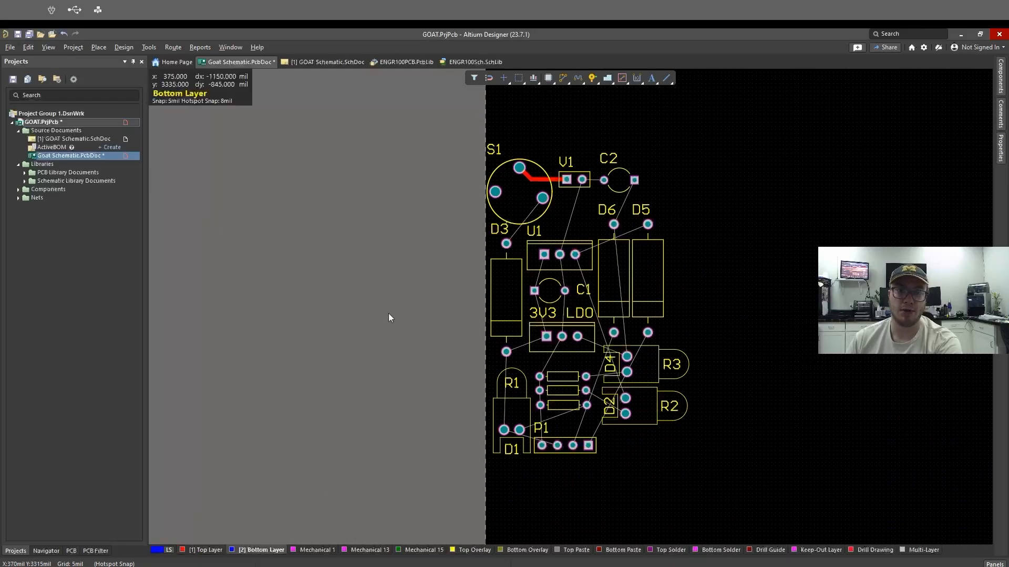
right_click(489, 226)
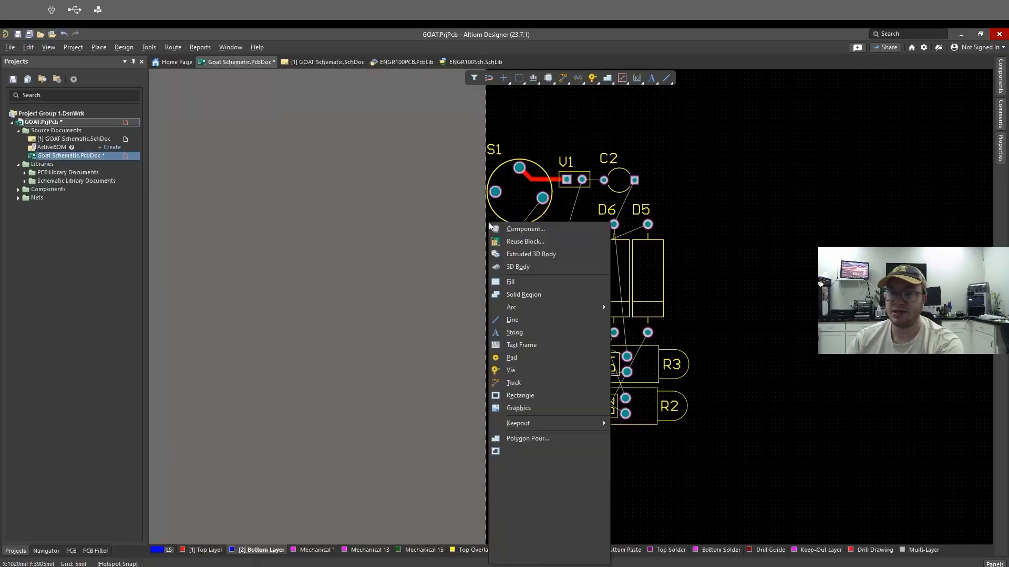
key("Escape")
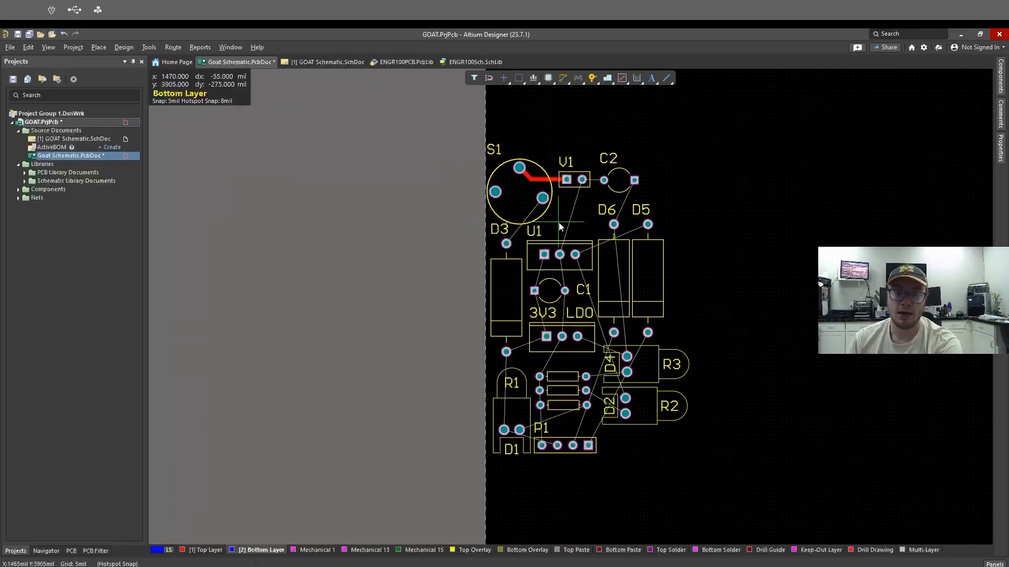
left_click(542, 200)
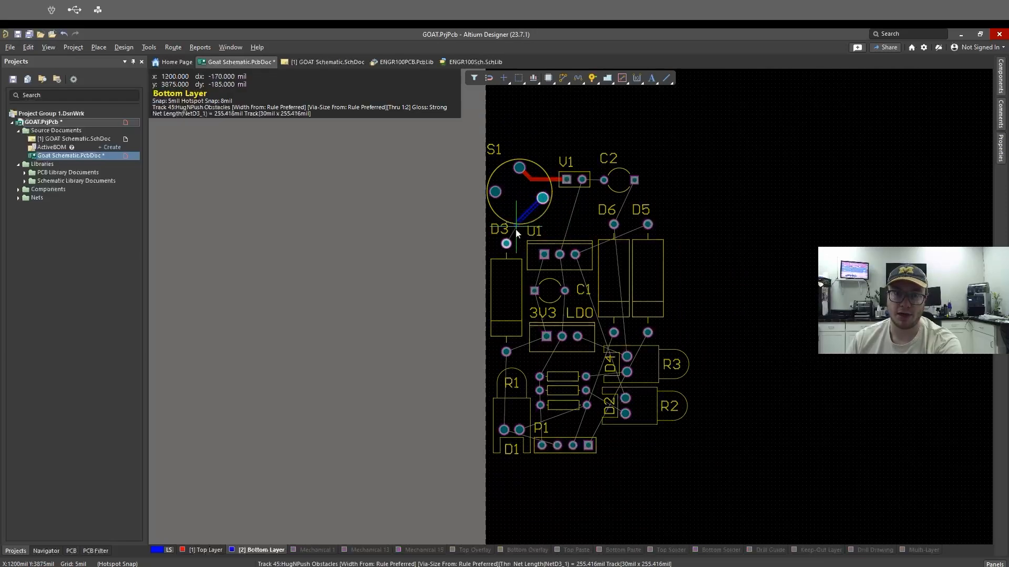
left_click(506, 244)
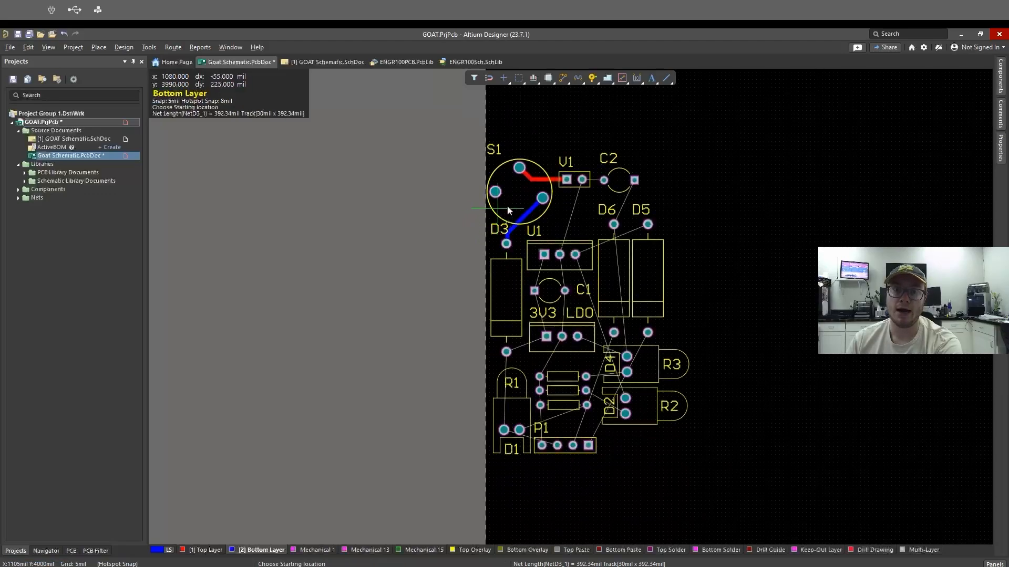
left_click(542, 199)
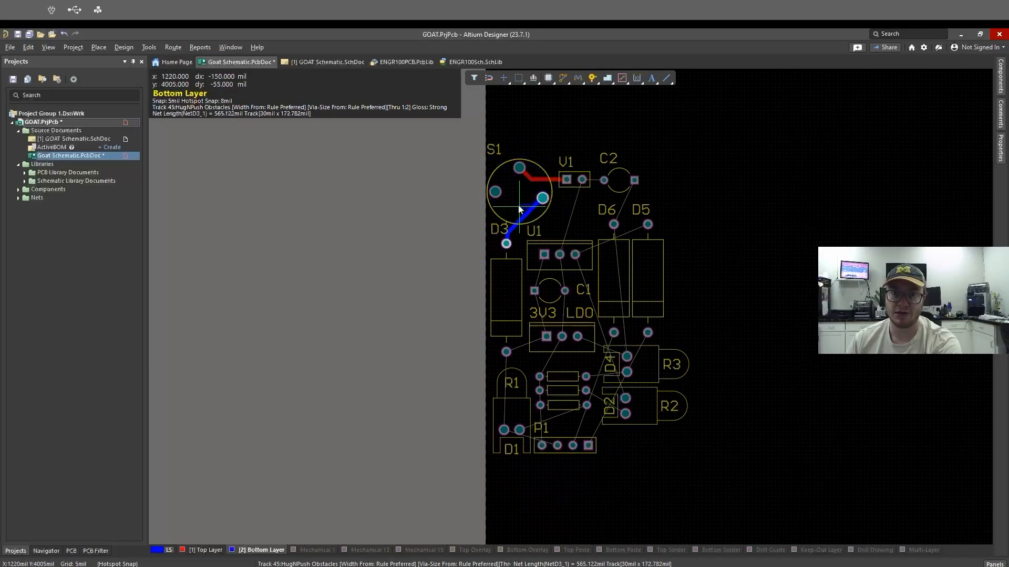
right_click(620, 217)
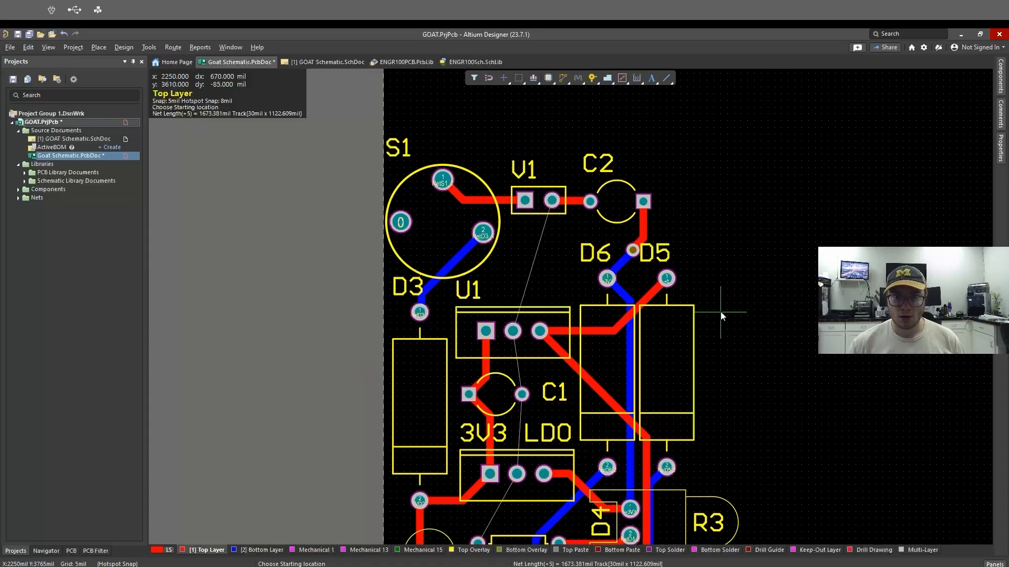
- Draw a rectangular polygon pour about 1280 by 1950 mil on the Top Layer, covering the routed components
scroll(721, 310, "down", 3)
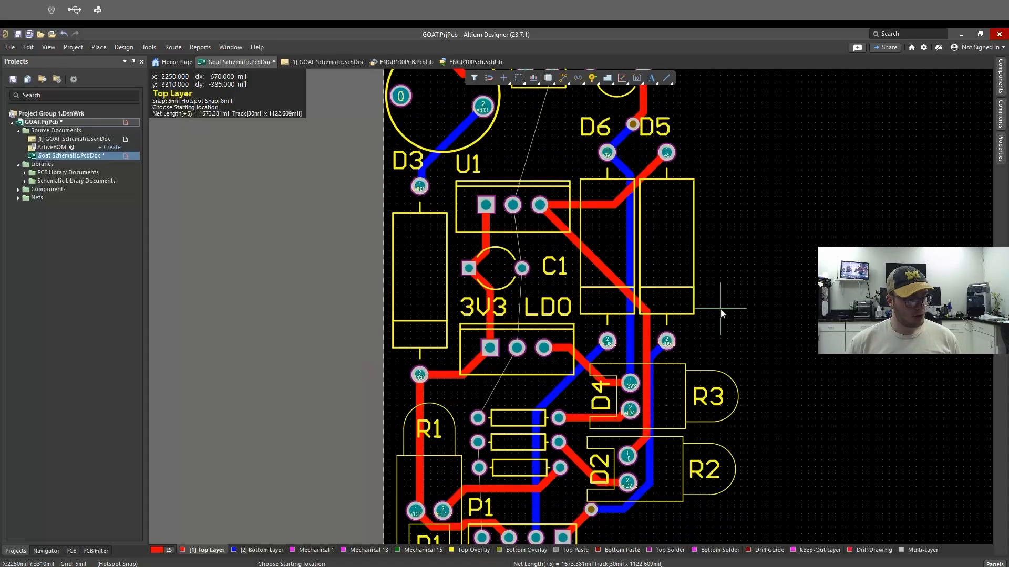
scroll(721, 314, "down", 4, "ctrl")
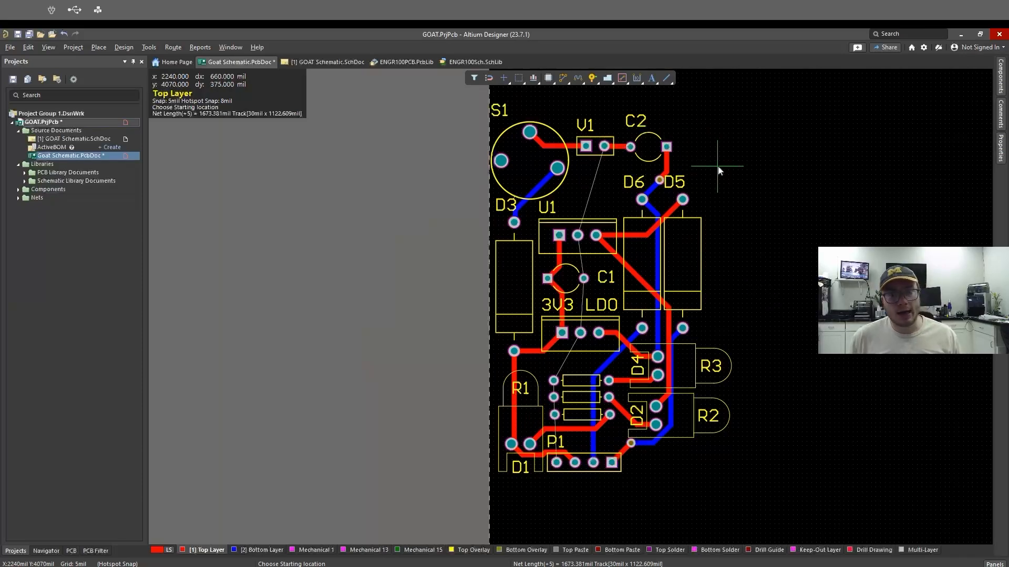
key("Escape")
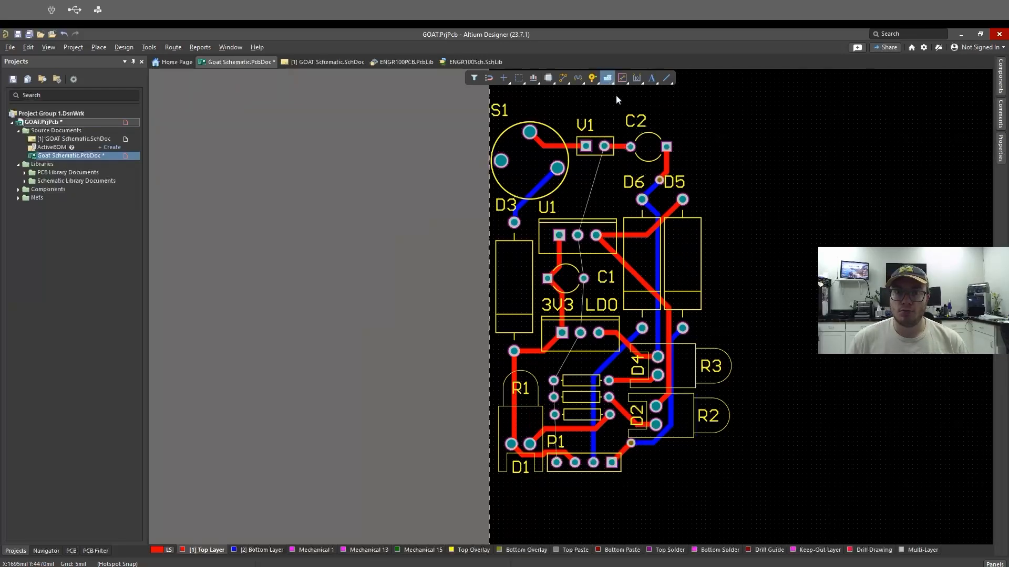
left_click(491, 115)
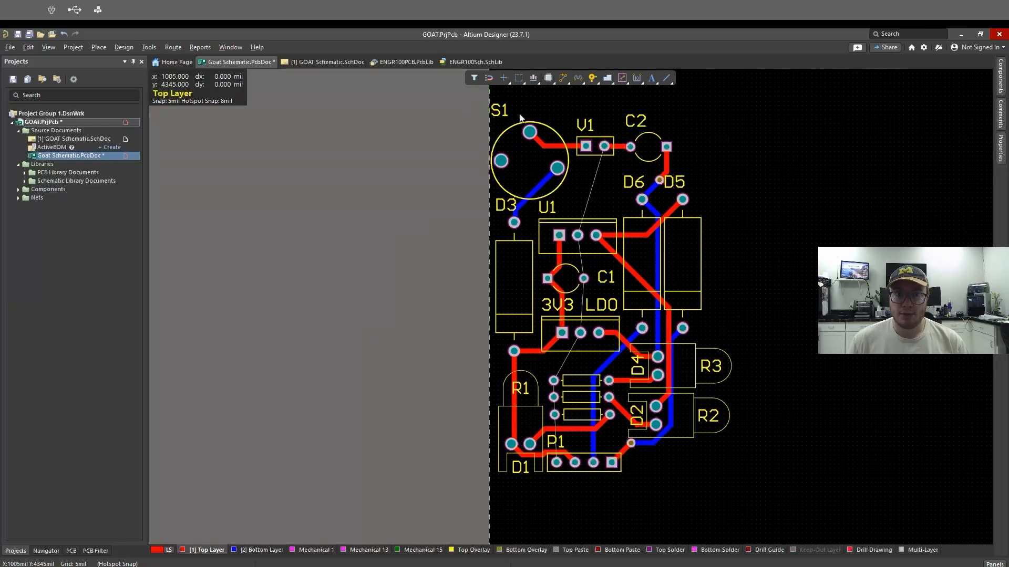
left_click(726, 113)
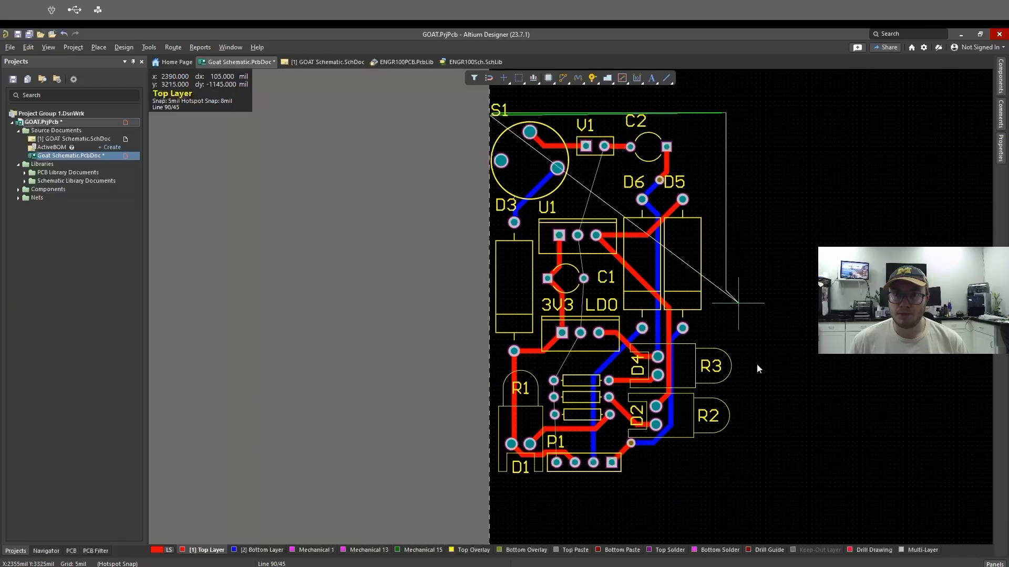
left_click(723, 479)
key("space")
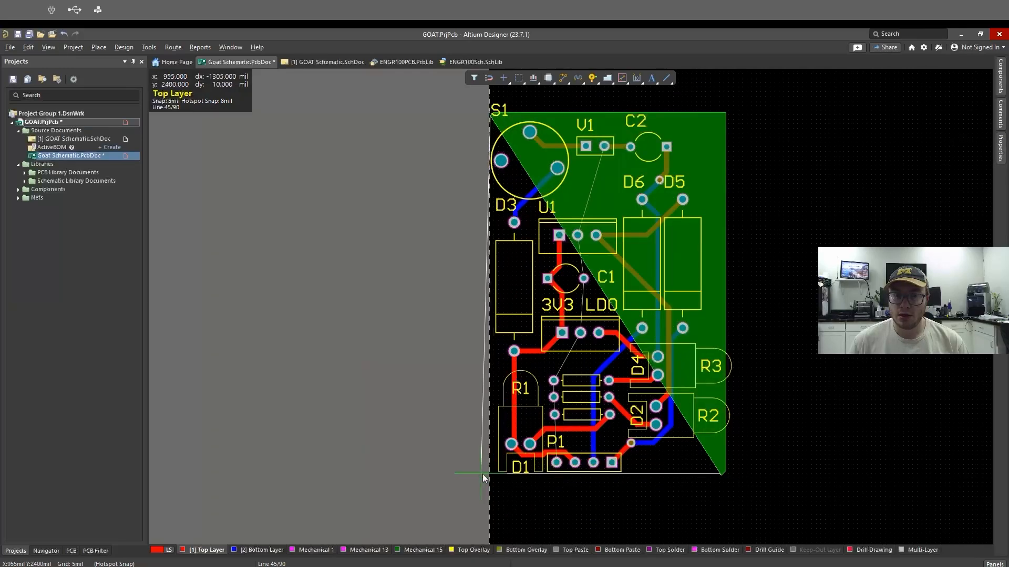
left_click(491, 475)
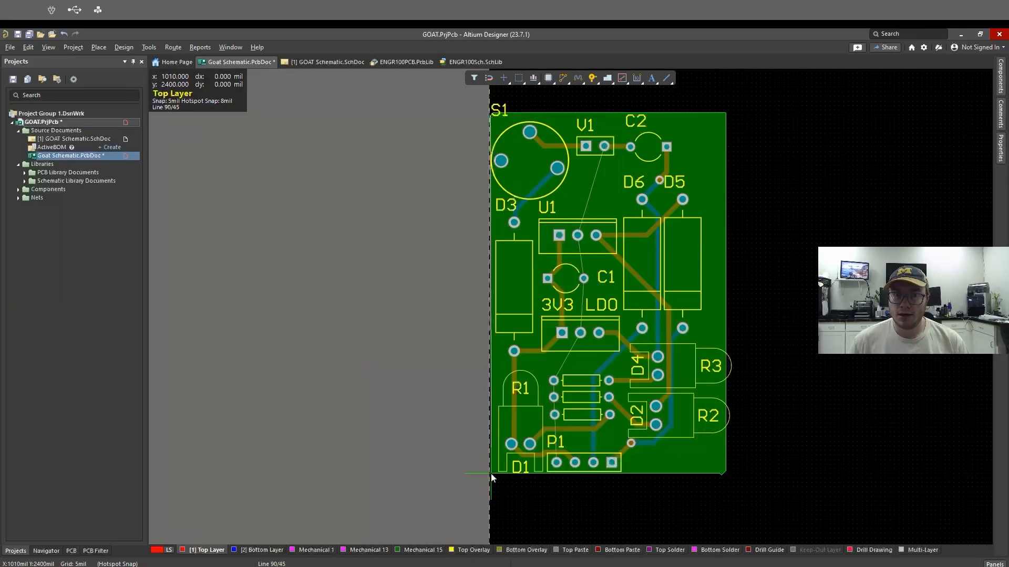
right_click(493, 478)
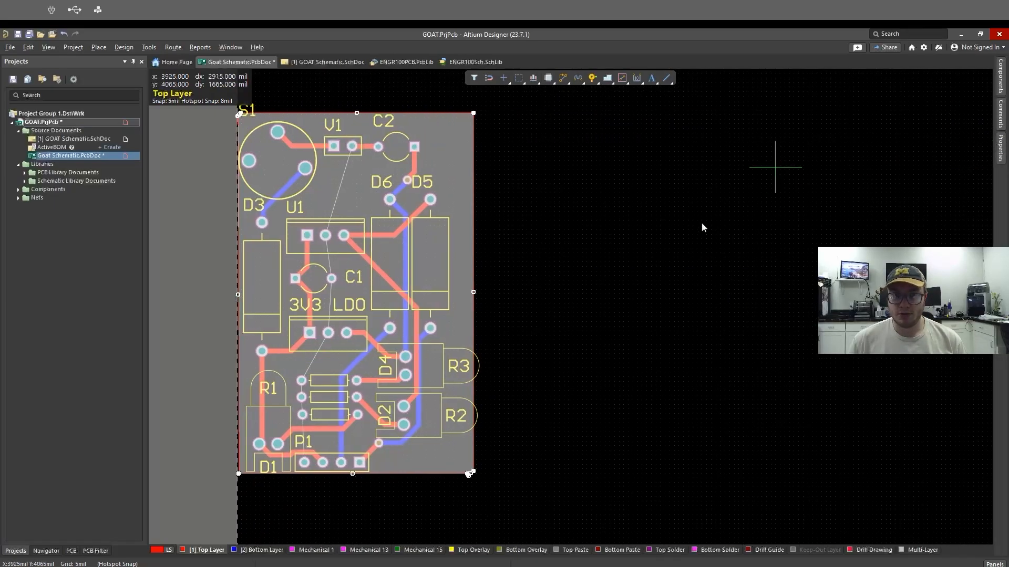
right_click(666, 236)
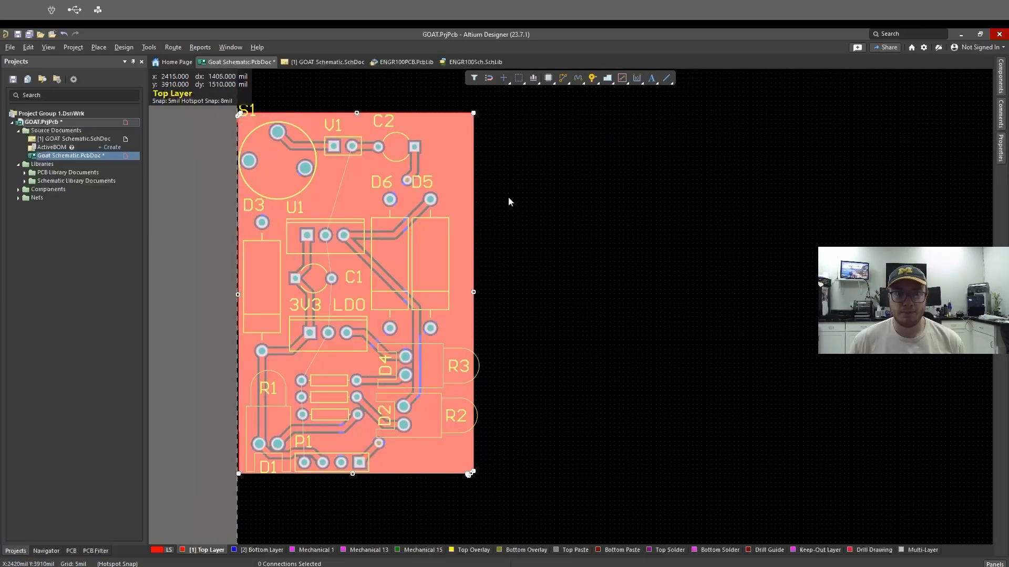
right_click_drag(497, 216, 614, 225)
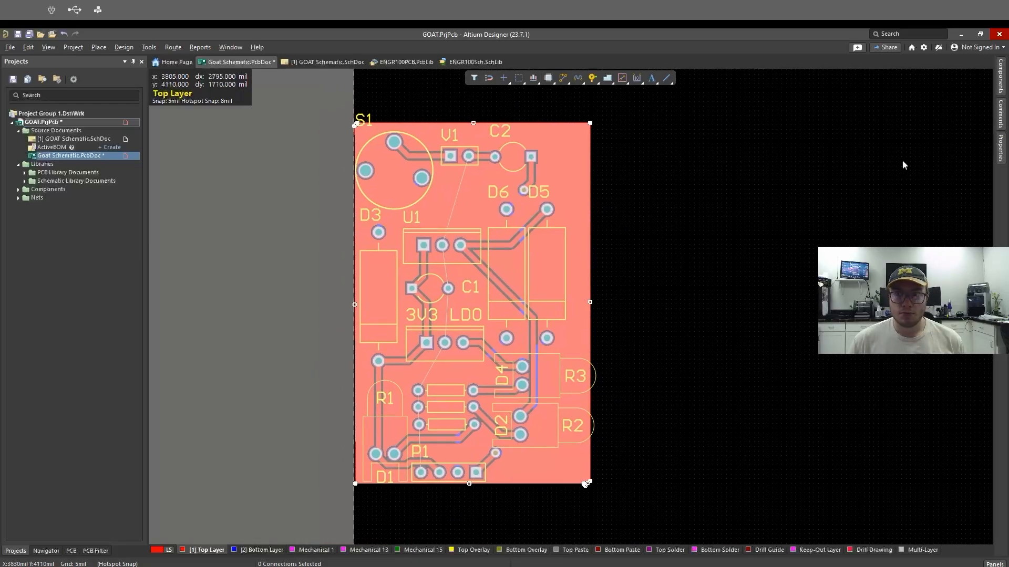
- Assign the Top Layer polygon pour to the GND net and repour it
left_click(1002, 152)
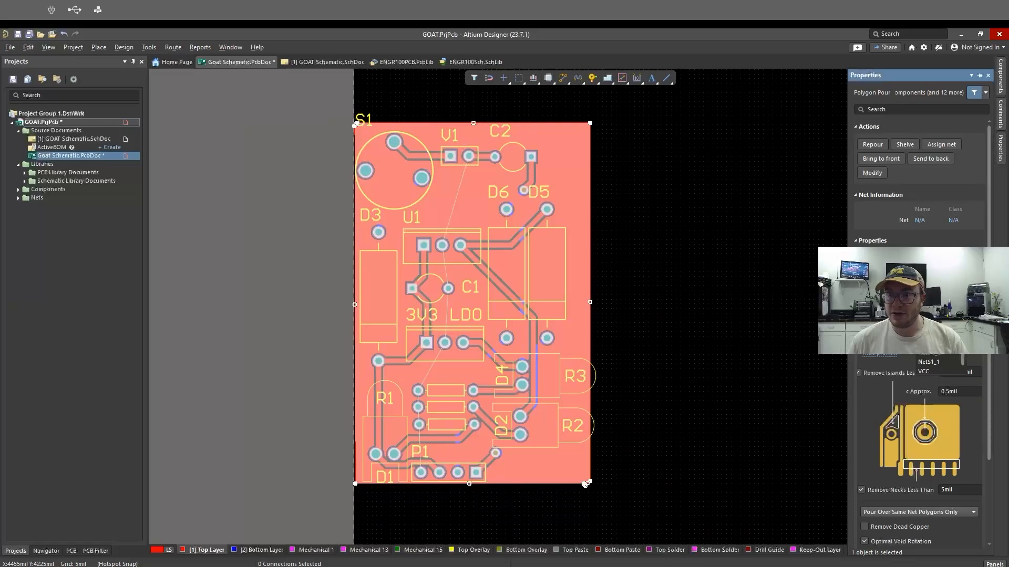
left_click(924, 276)
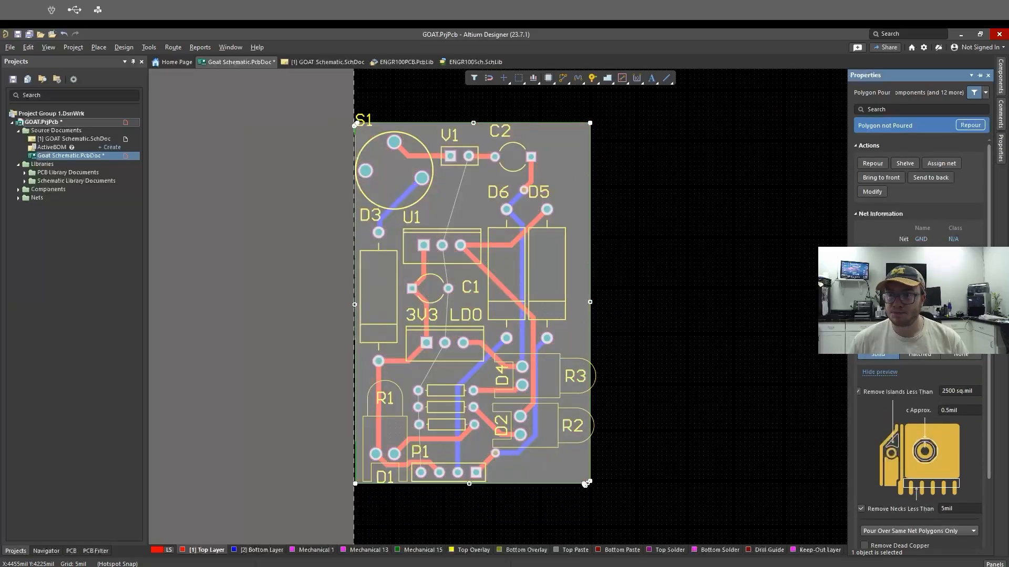
left_click(965, 127)
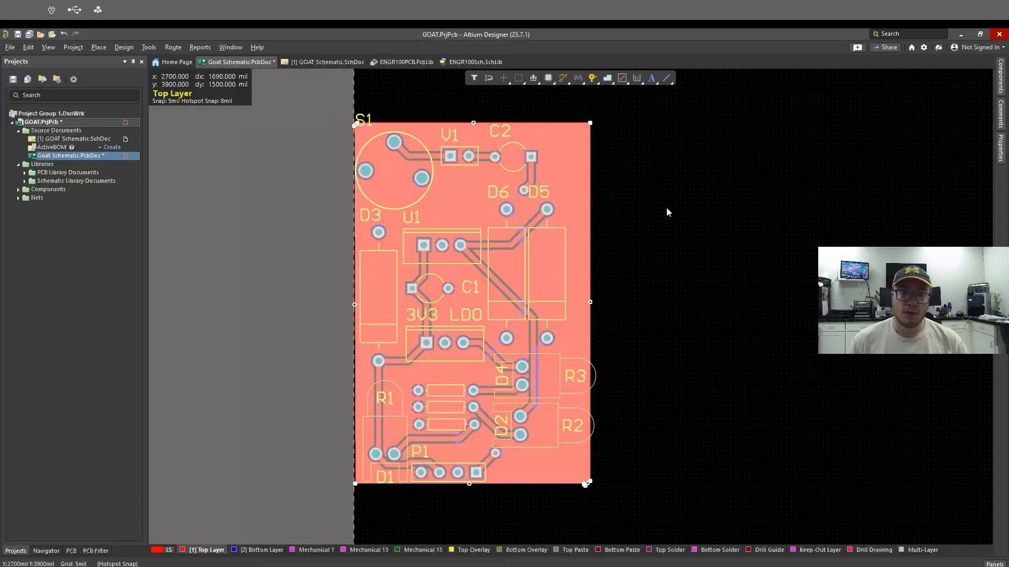
left_click(622, 250)
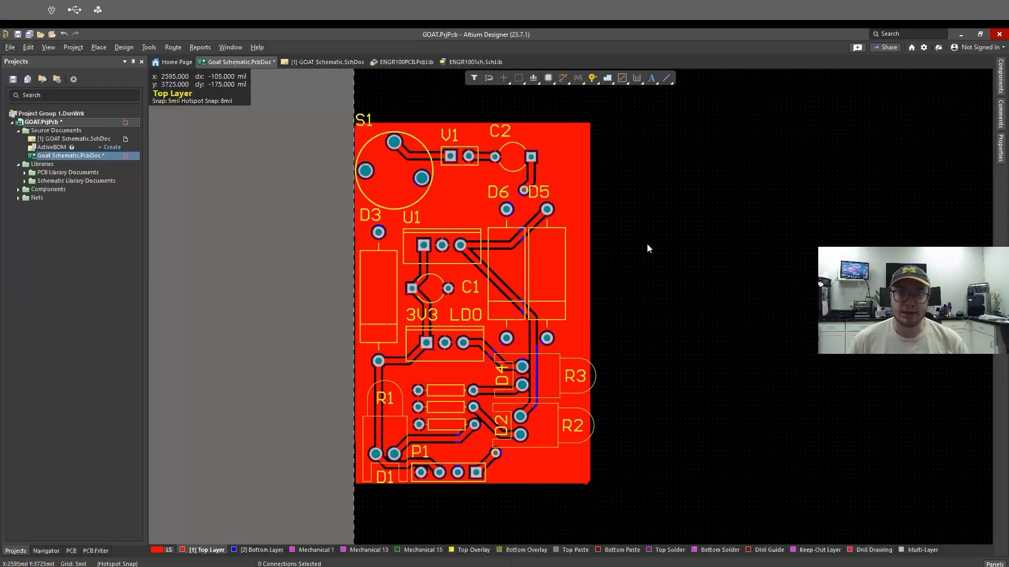
- Examine how the Top Layer ground pour connects to the GND pads and clears the other pads and tracks
right_click_drag(652, 246, 716, 244)
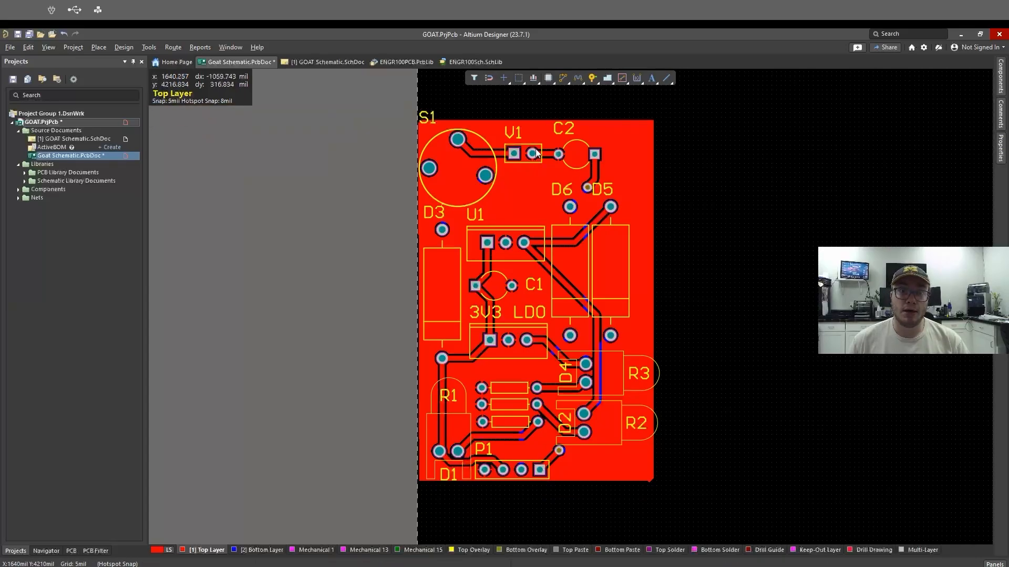
scroll(532, 155, "up", 3, "ctrl")
scroll(523, 161, "up", 1, "ctrl")
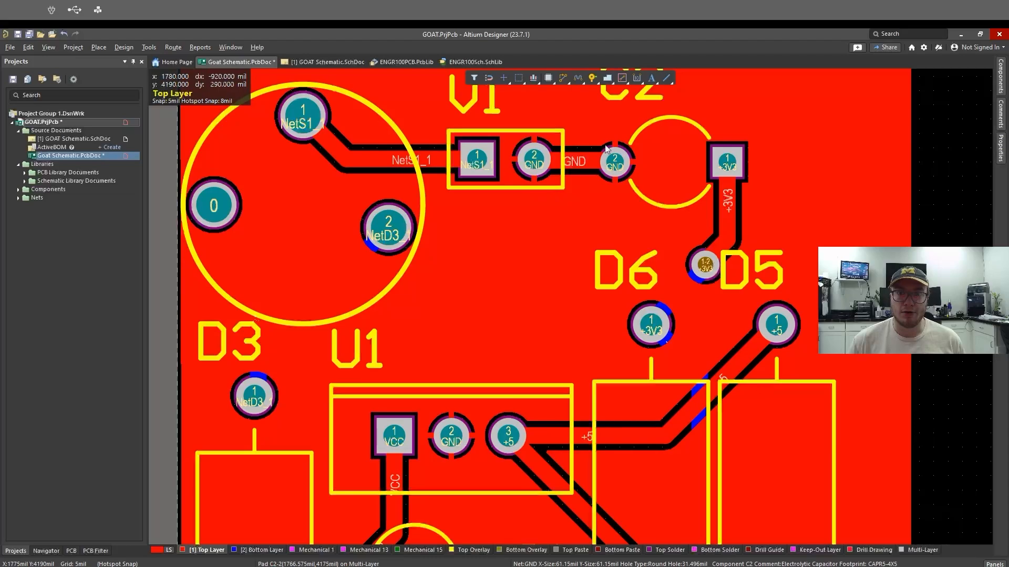
scroll(551, 221, "down", 2, "ctrl")
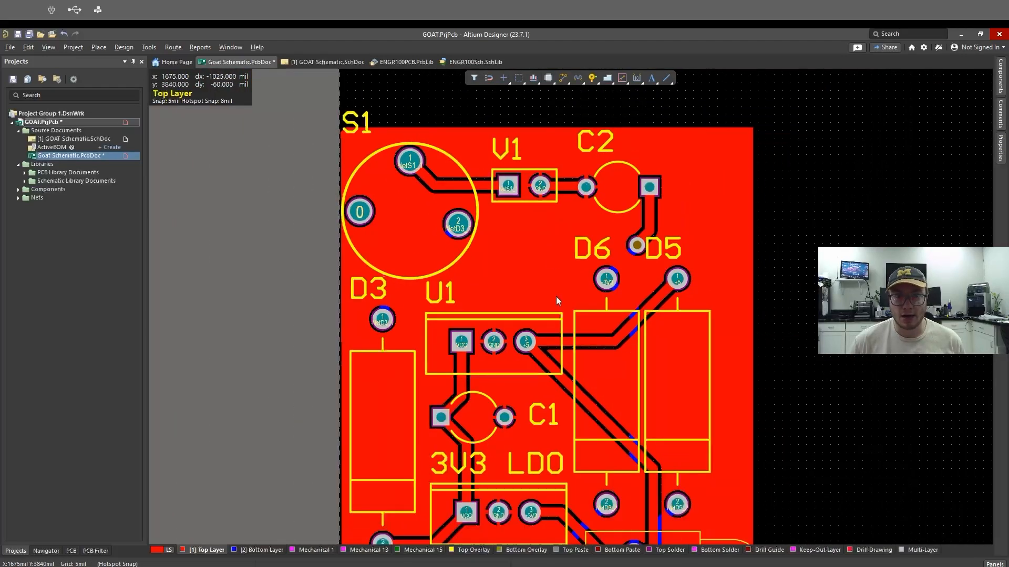
scroll(555, 273, "down", 3)
scroll(558, 263, "down", 1, "ctrl")
scroll(558, 260, "up", 6, "ctrl")
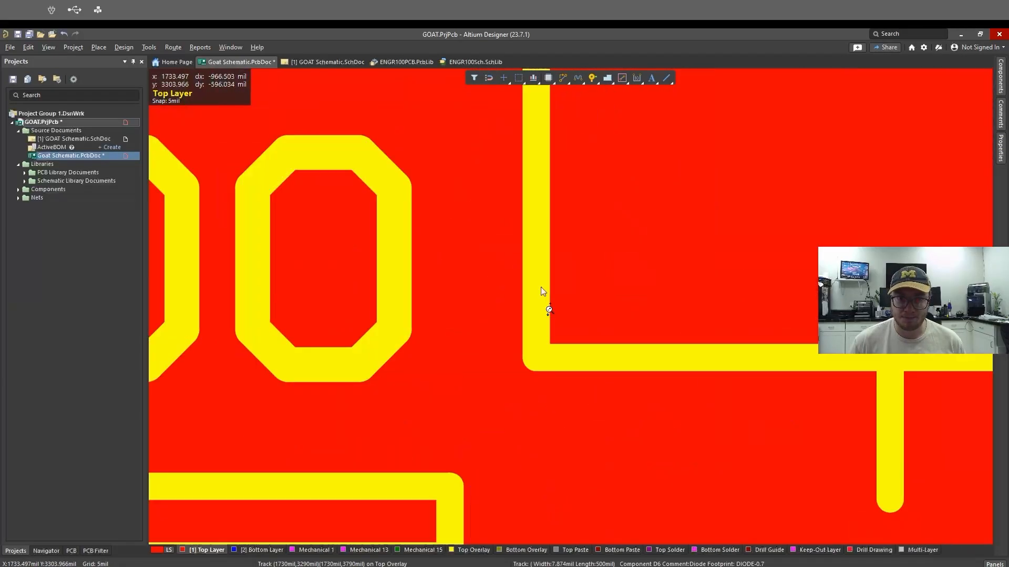
scroll(555, 281, "down", 5, "ctrl")
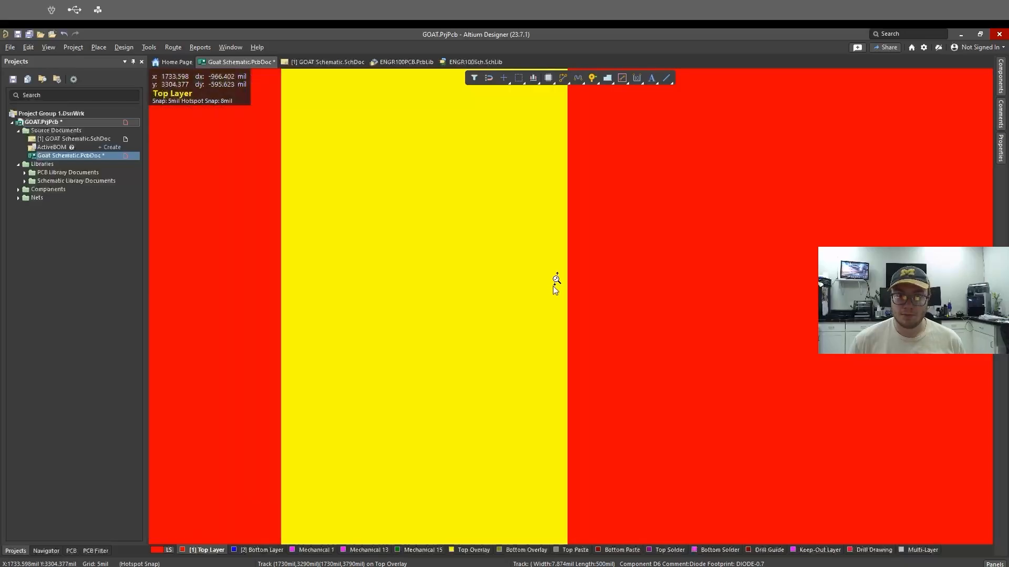
scroll(551, 278, "down", 6, "ctrl")
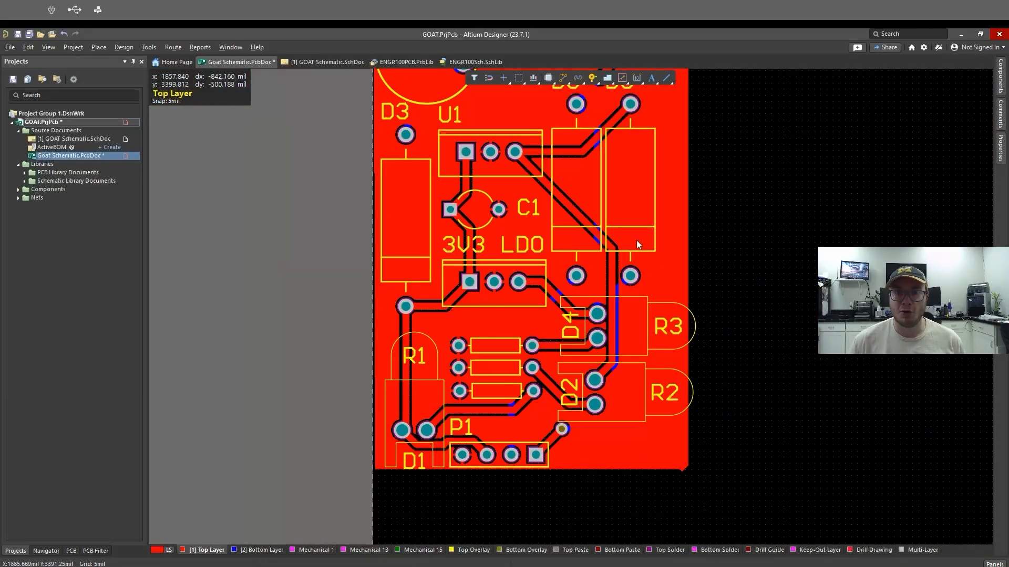
scroll(589, 239, "down", 2, "ctrl")
scroll(582, 185, "up", 1, "ctrl")
right_click_drag(689, 196, 693, 286)
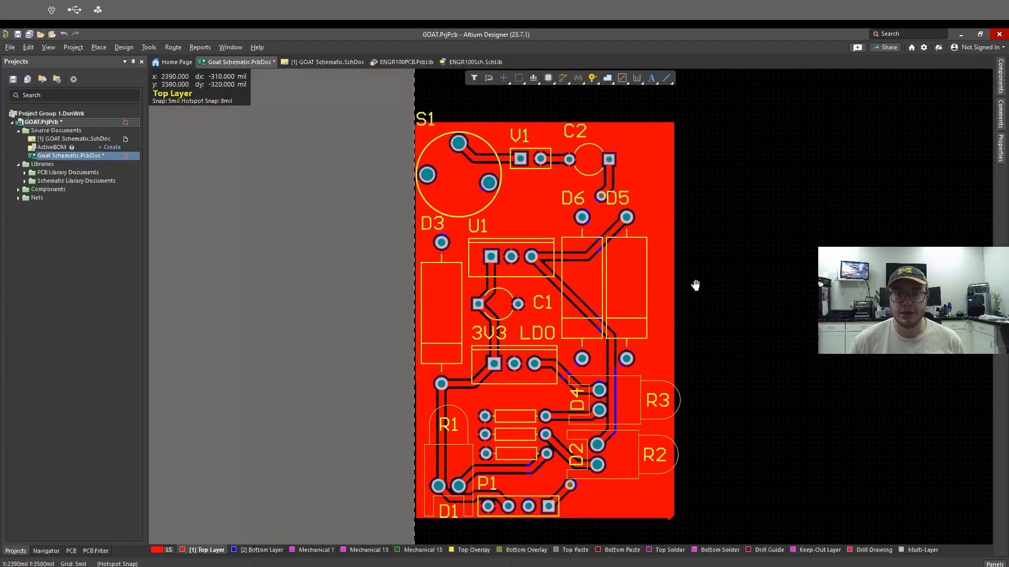
- Make the Bottom Layer active and move the S1 designator down inside the ground pour area
left_click(261, 550)
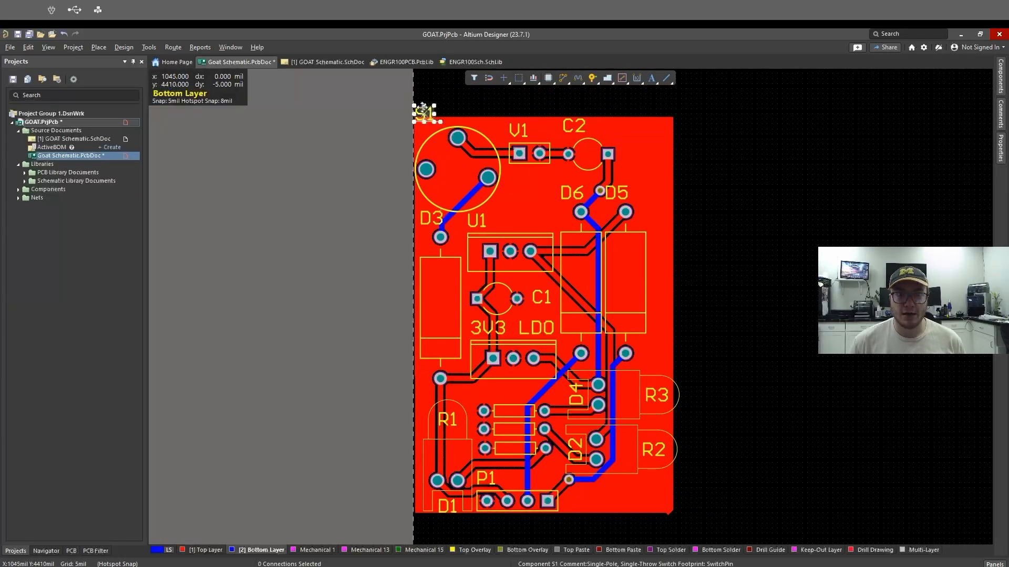
left_click_drag(422, 111, 424, 127)
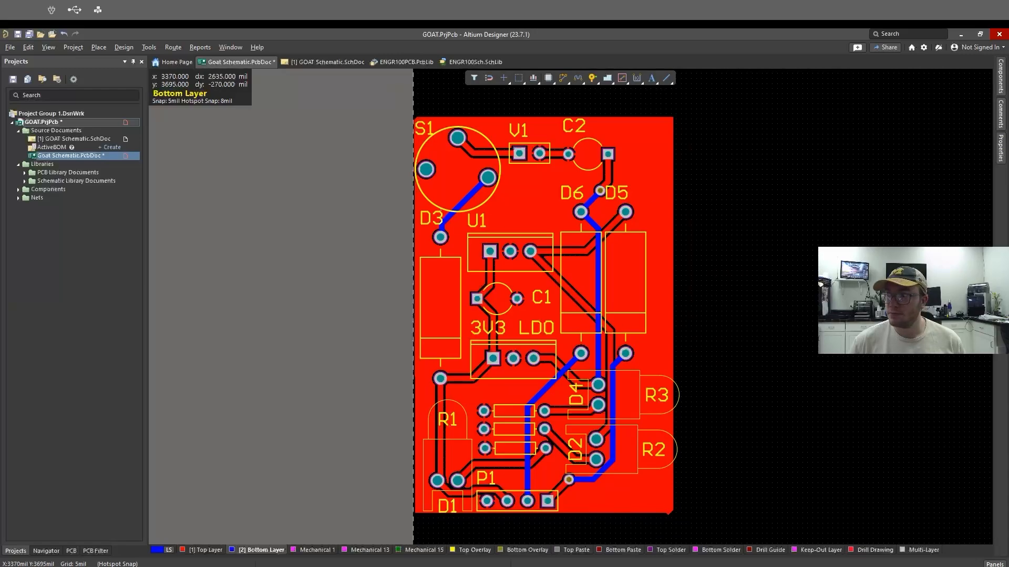
scroll(358, 275, "down", 3, "ctrl")
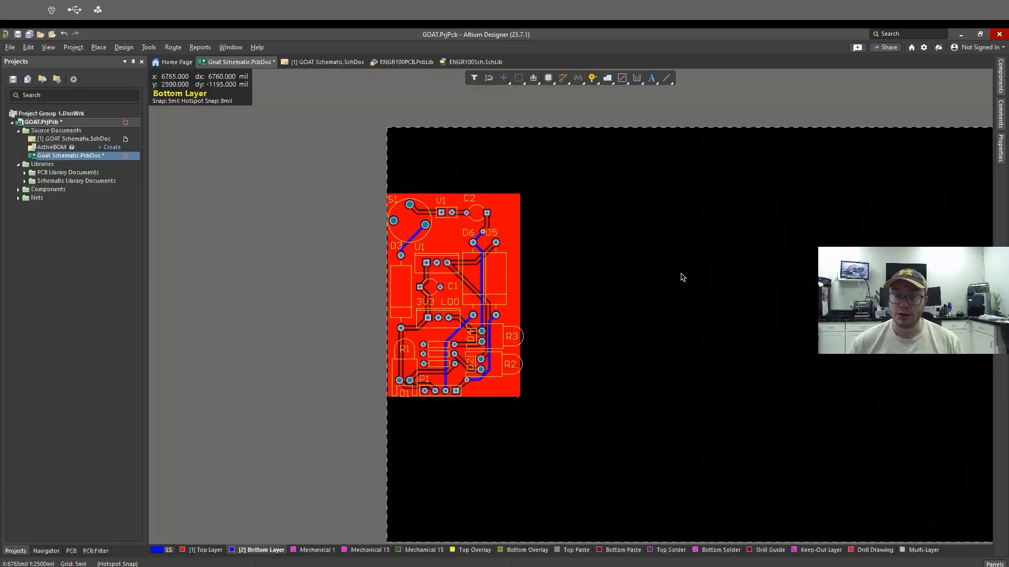
scroll(693, 268, "down", 2, "ctrl")
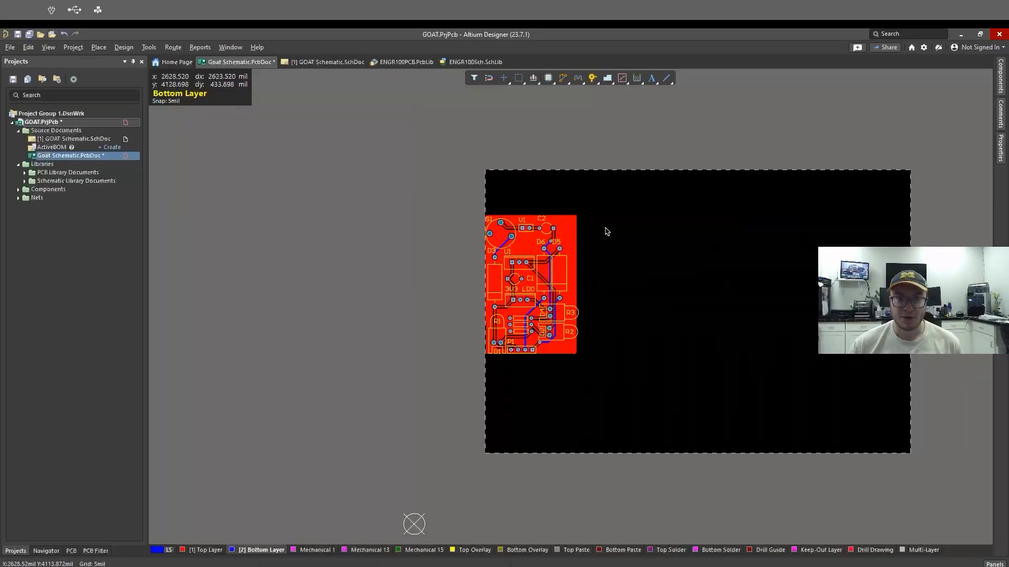
scroll(605, 232, "up", 1, "ctrl")
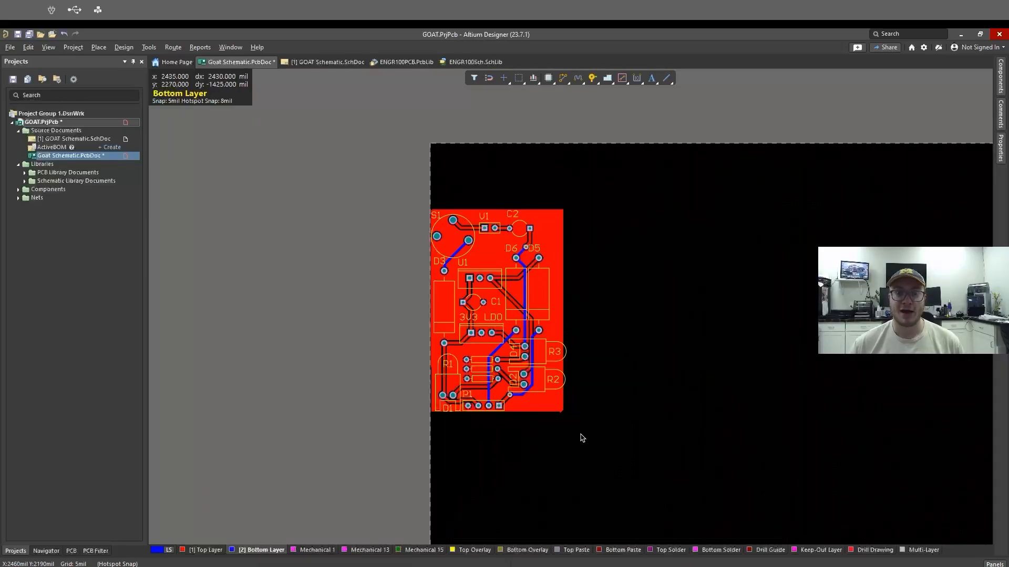
left_click_drag(580, 446, 423, 188)
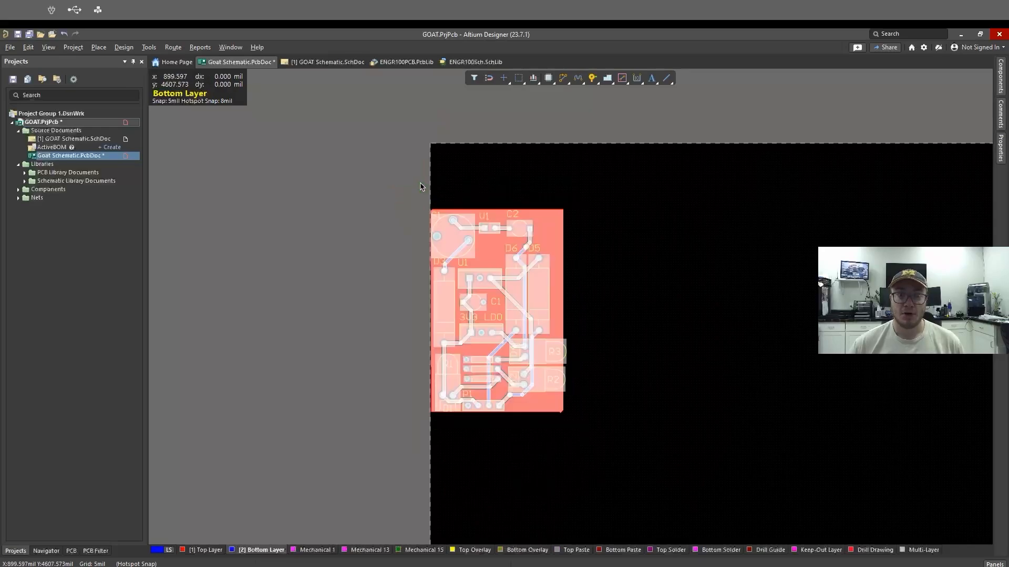
left_click(479, 284)
left_click_drag(620, 436, 387, 186)
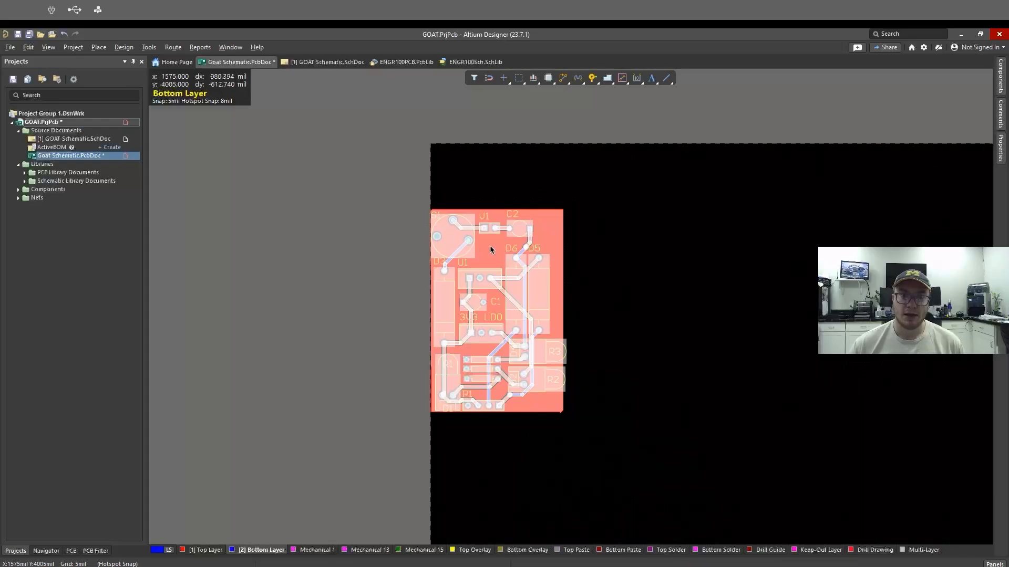
left_click_drag(489, 235, 642, 478)
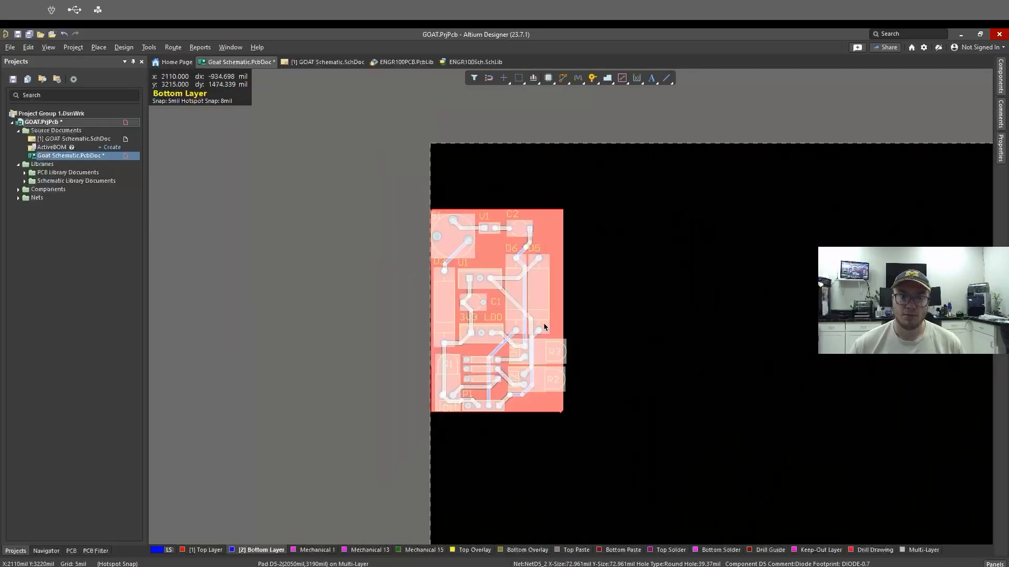
right_click(541, 311)
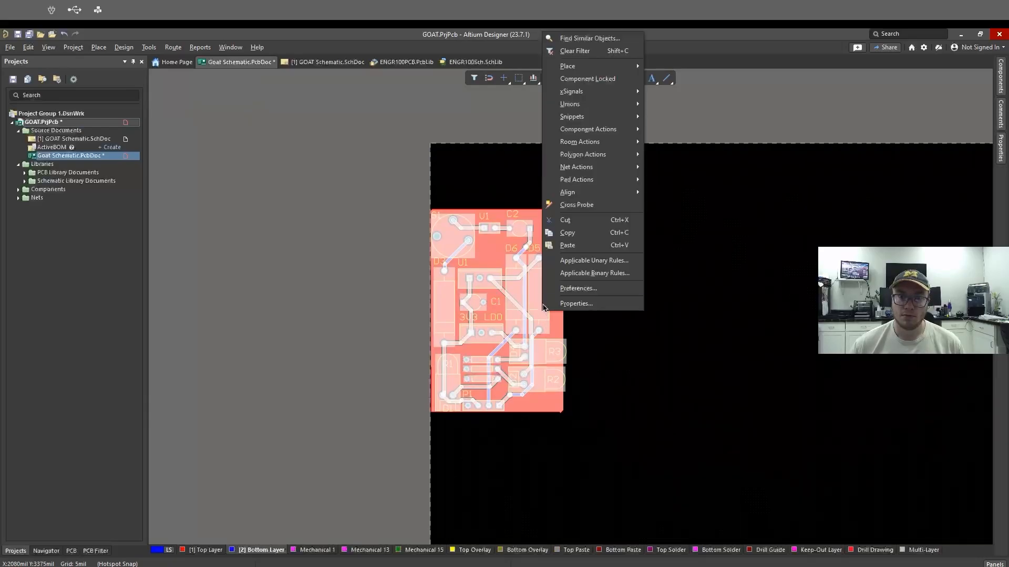
left_click(506, 322)
left_click_drag(590, 424, 397, 182)
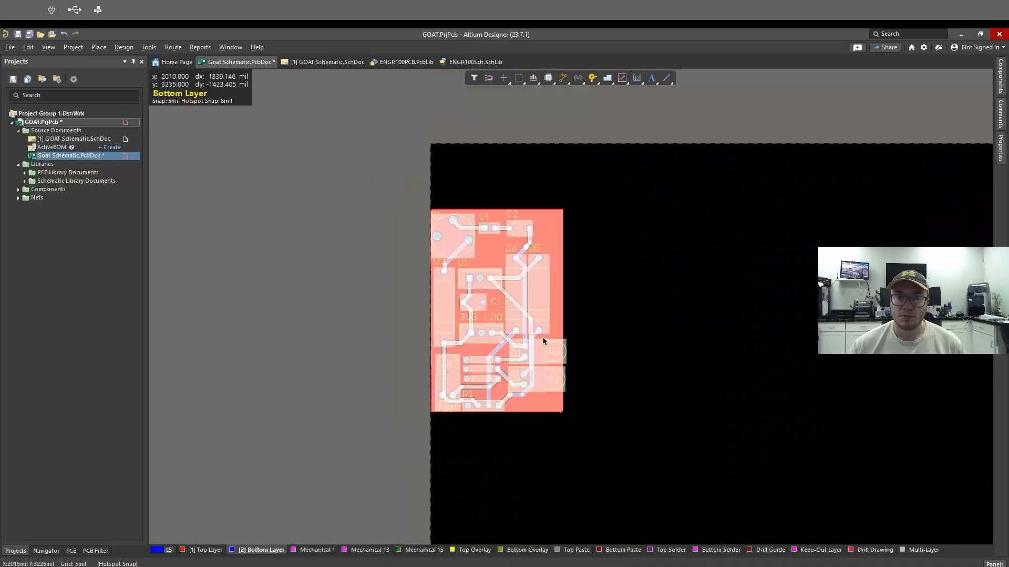
left_click(663, 341)
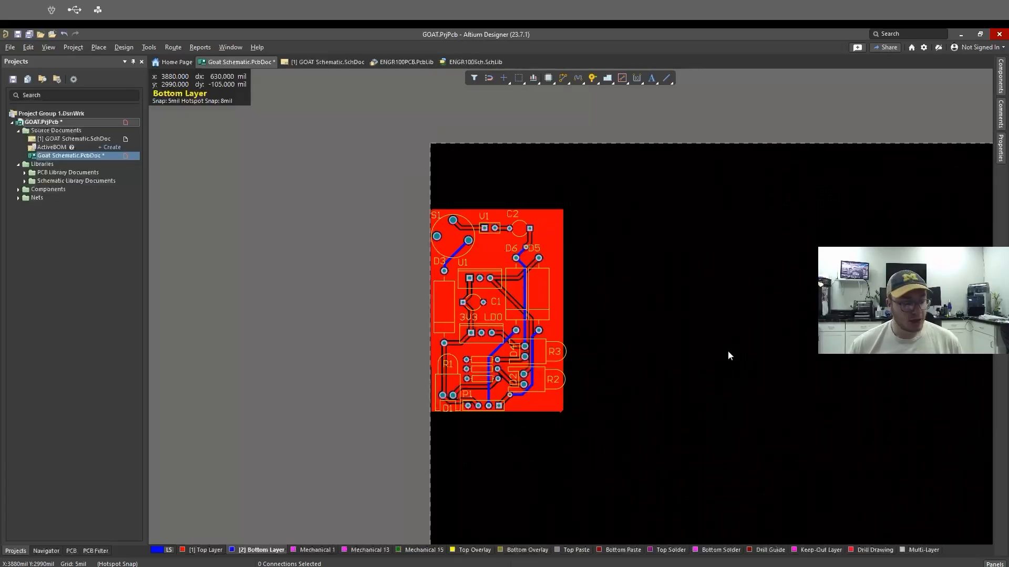
- Switch the PCB document to Board Planning Mode with the whole board in view
scroll(708, 334, "down", 1, "ctrl")
right_click_drag(713, 317, 691, 314)
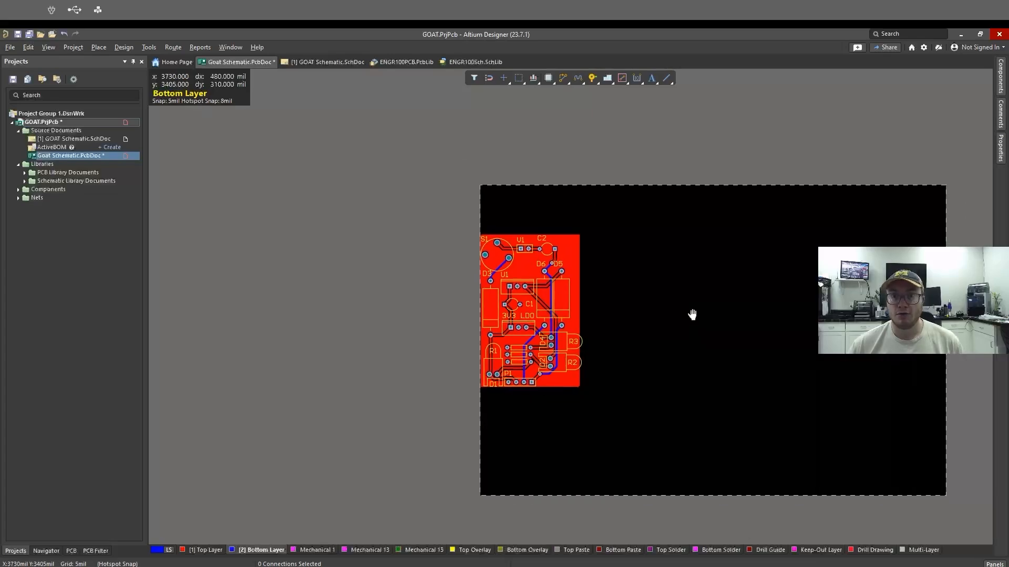
key("1")
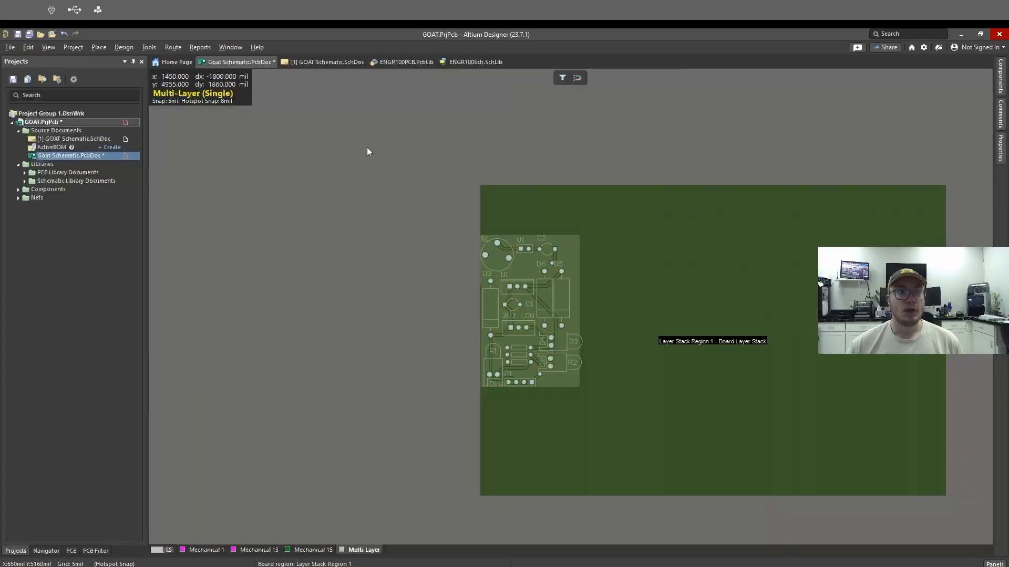
left_click(119, 48)
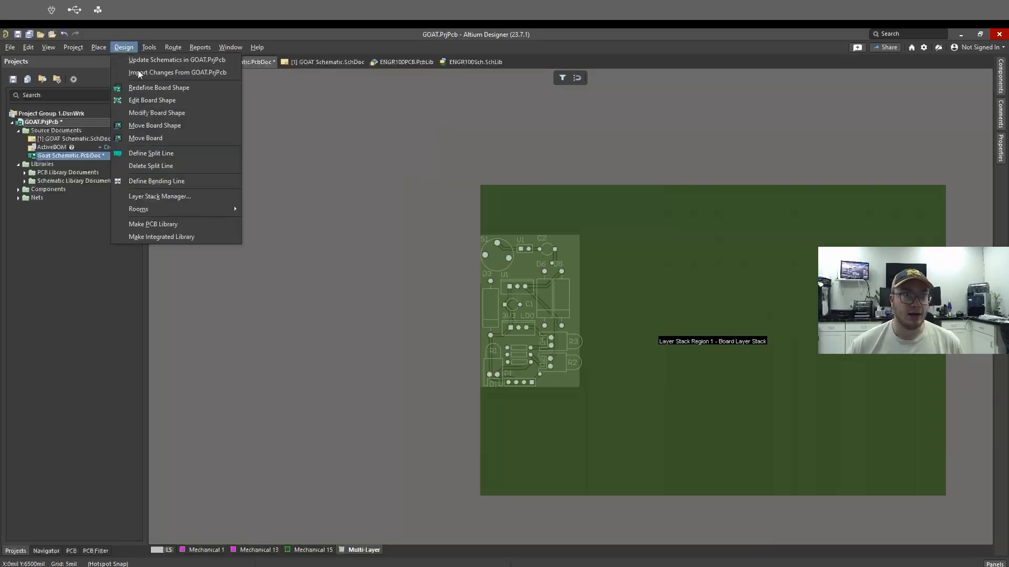
left_click(165, 87)
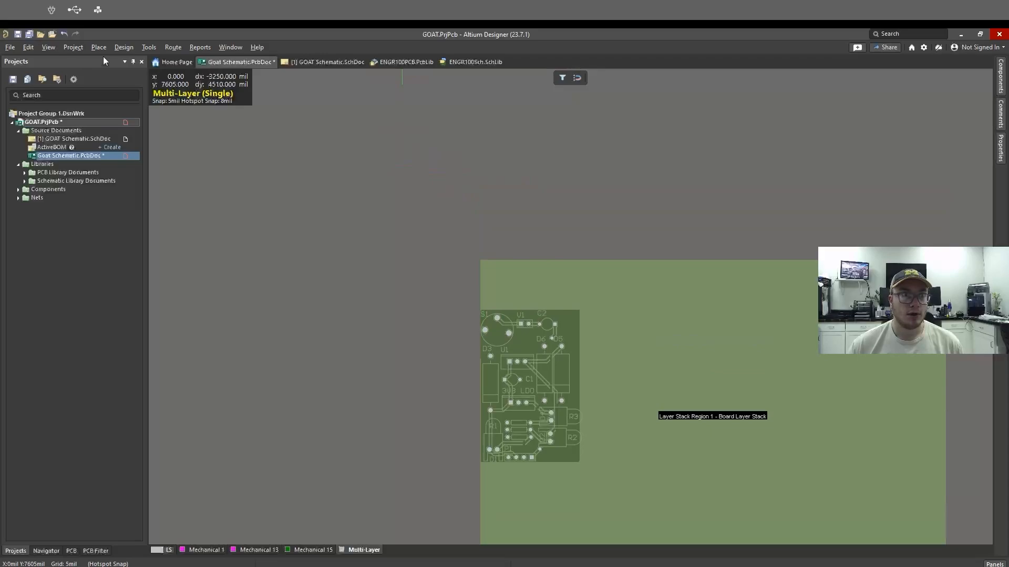
key("Escape")
scroll(498, 423, "down", 6)
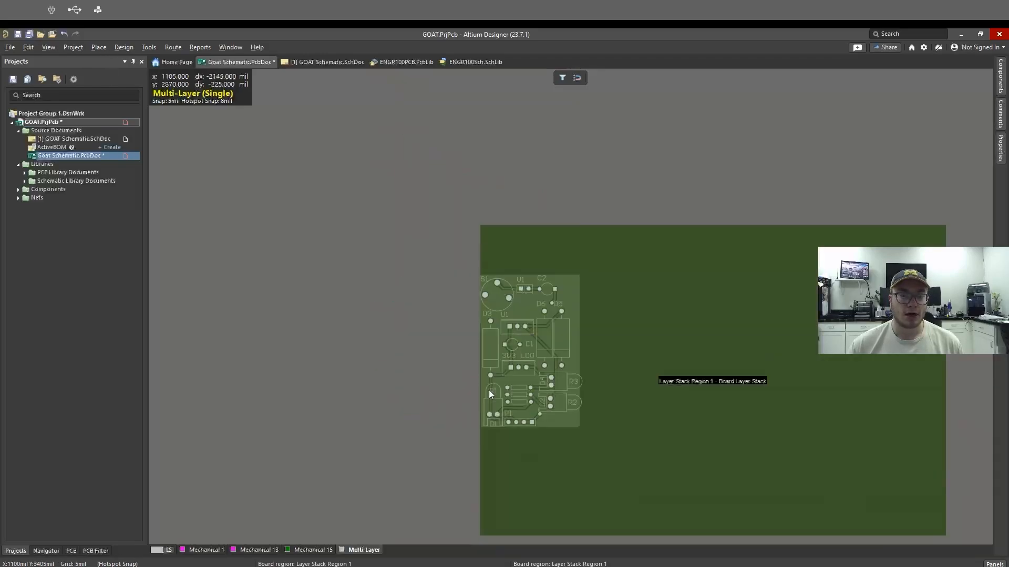
scroll(475, 336, "down", 3)
scroll(464, 279, "up", 4)
- Start Edit Board Shape and slide the board's top edge down to the upper edge of the ground pour
left_click(124, 48)
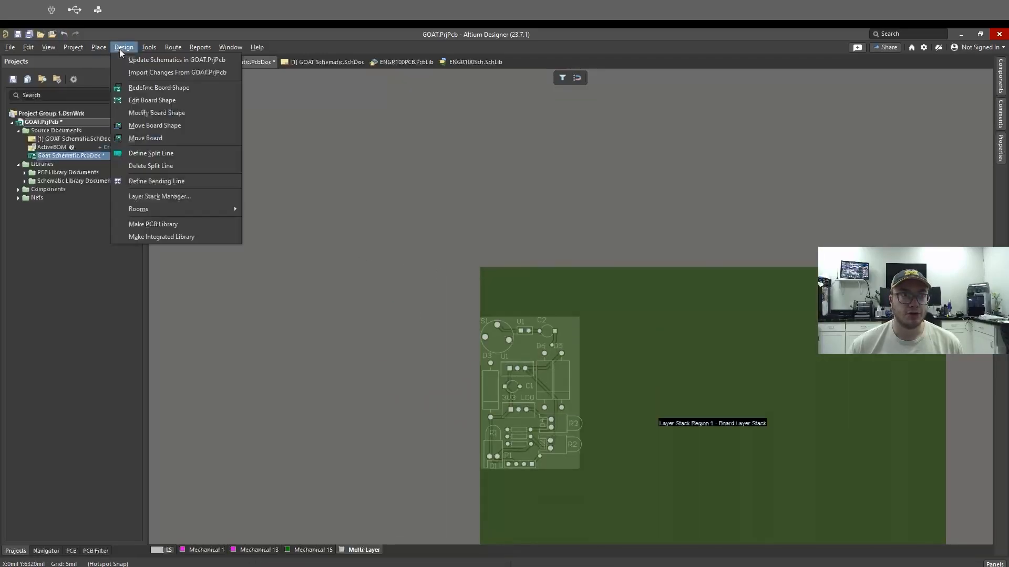
left_click(152, 100)
scroll(621, 401, "down", 3)
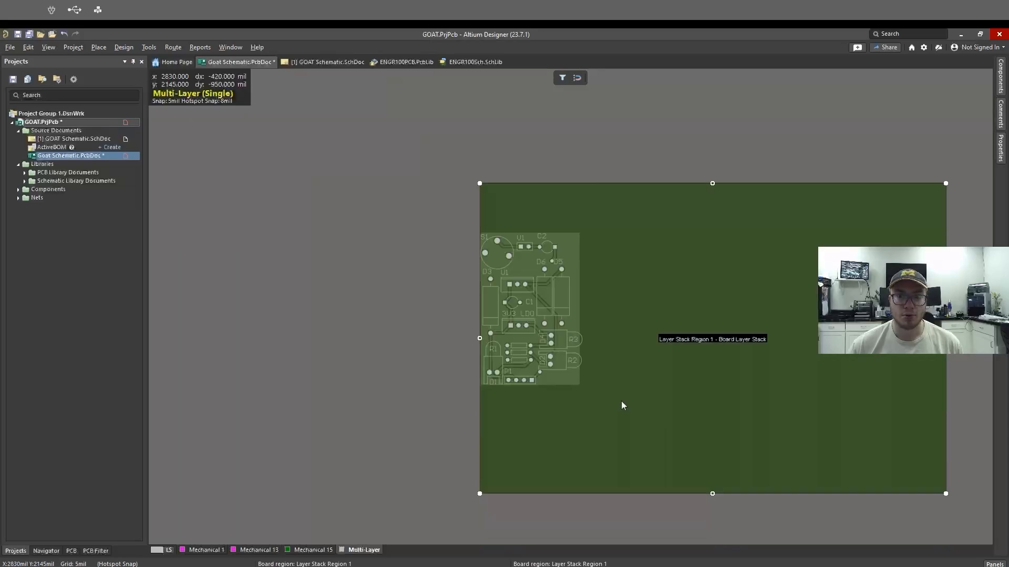
left_click(712, 183)
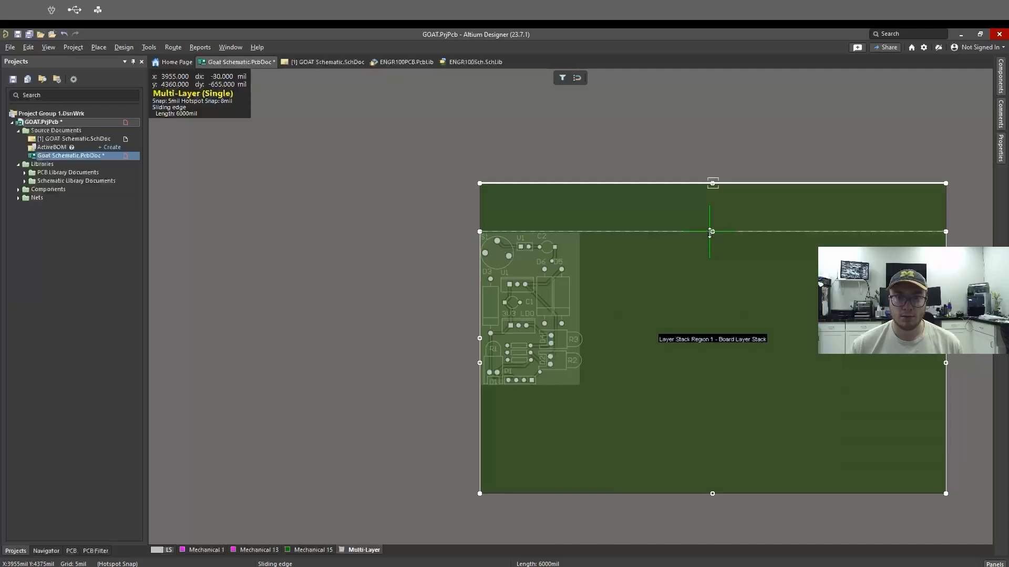
left_click(710, 232)
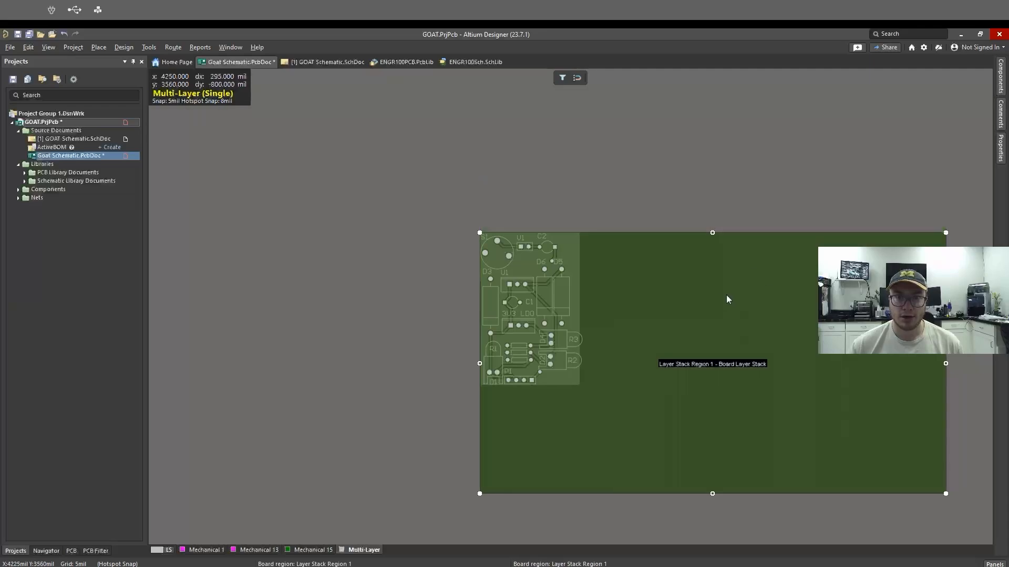
- Slide the board's right and bottom edges in to just outside the ground pour, and return to the 2D layout
left_click(945, 494)
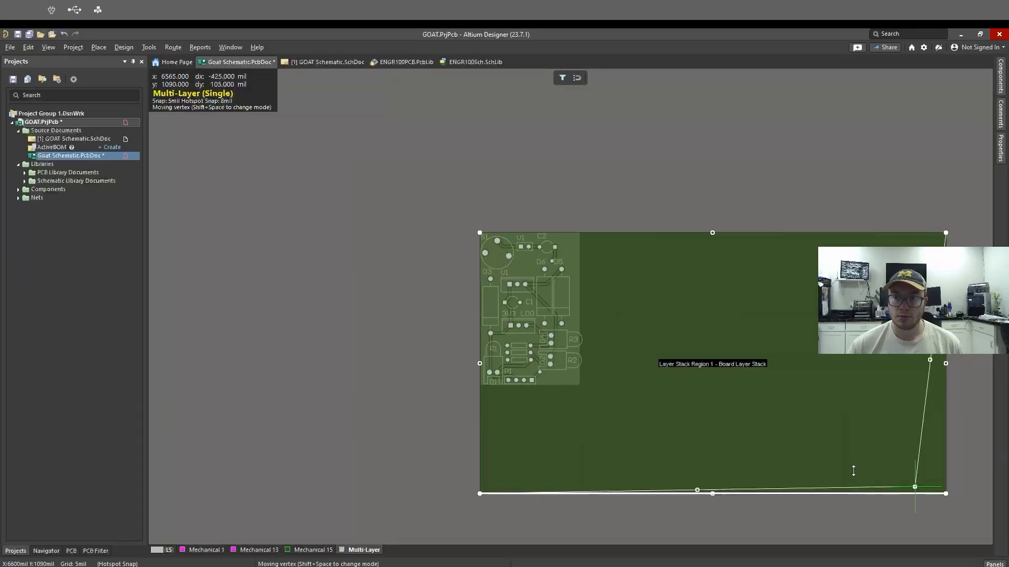
left_click(945, 494)
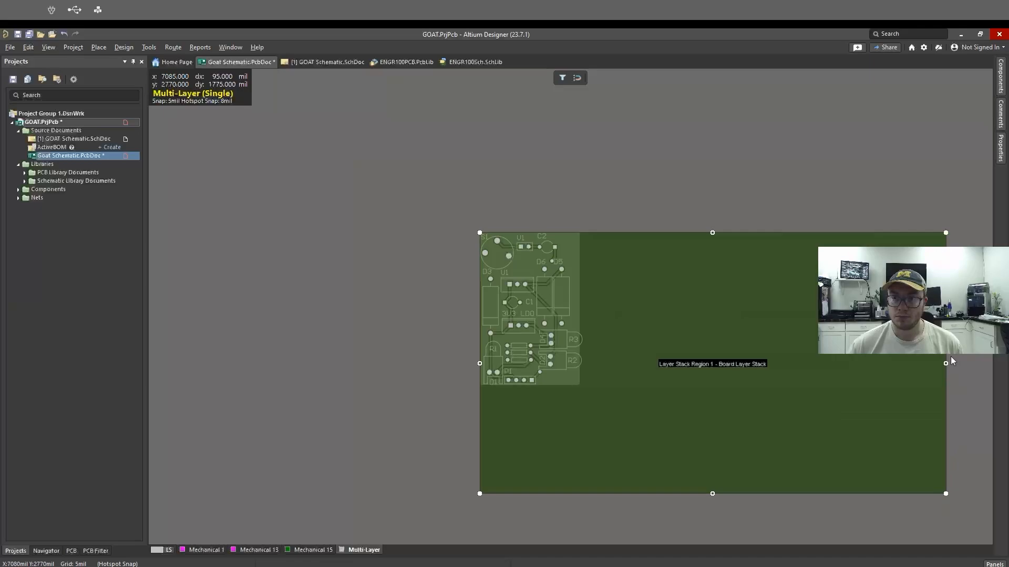
left_click_drag(639, 351, 583, 336)
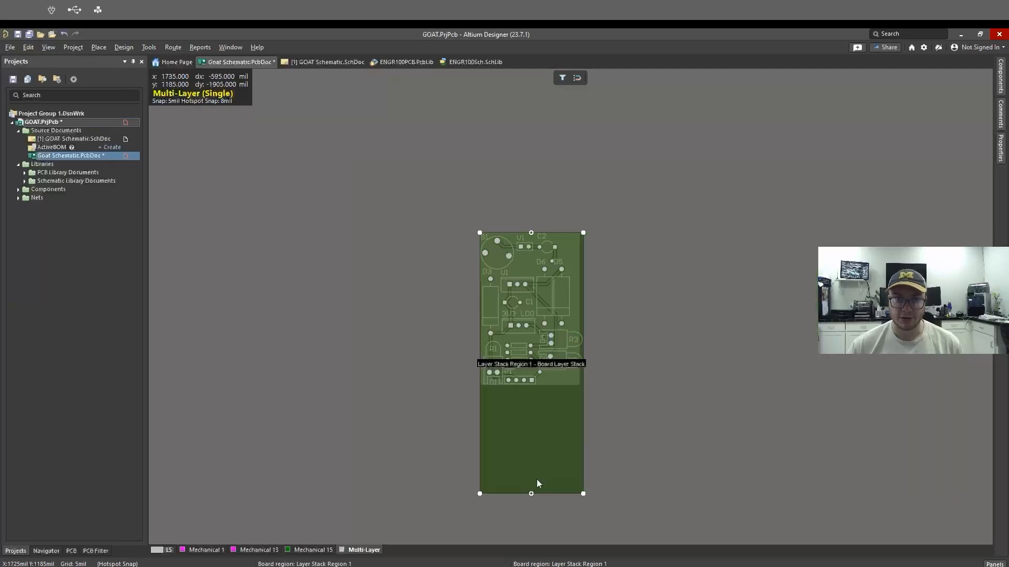
left_click_drag(531, 493, 531, 387)
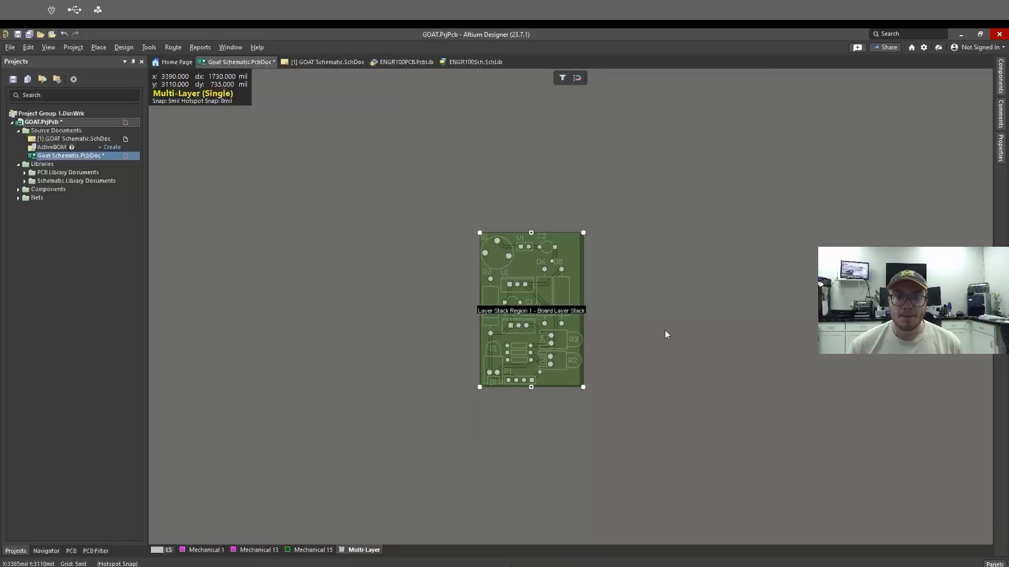
left_click(645, 336)
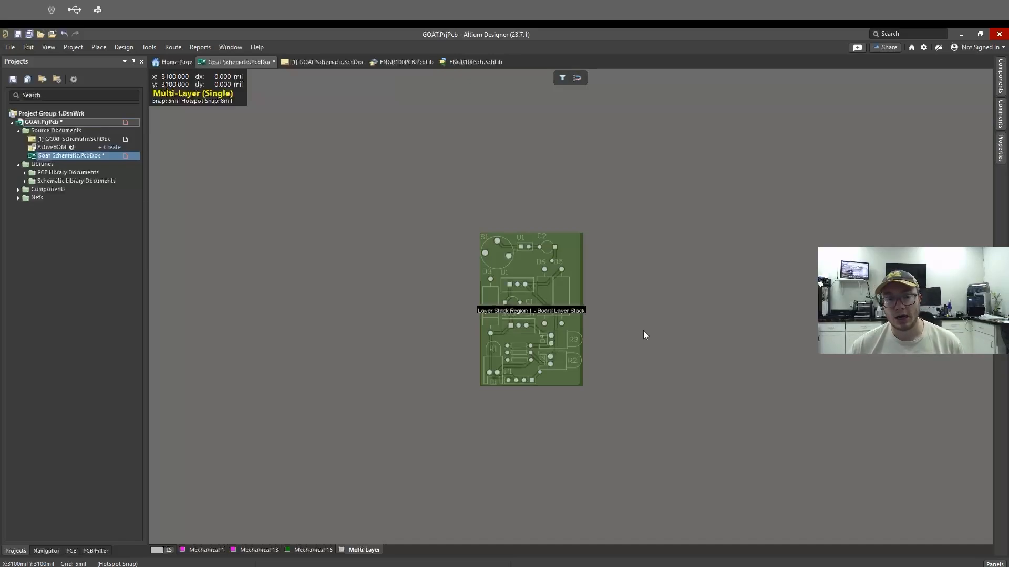
key("2")
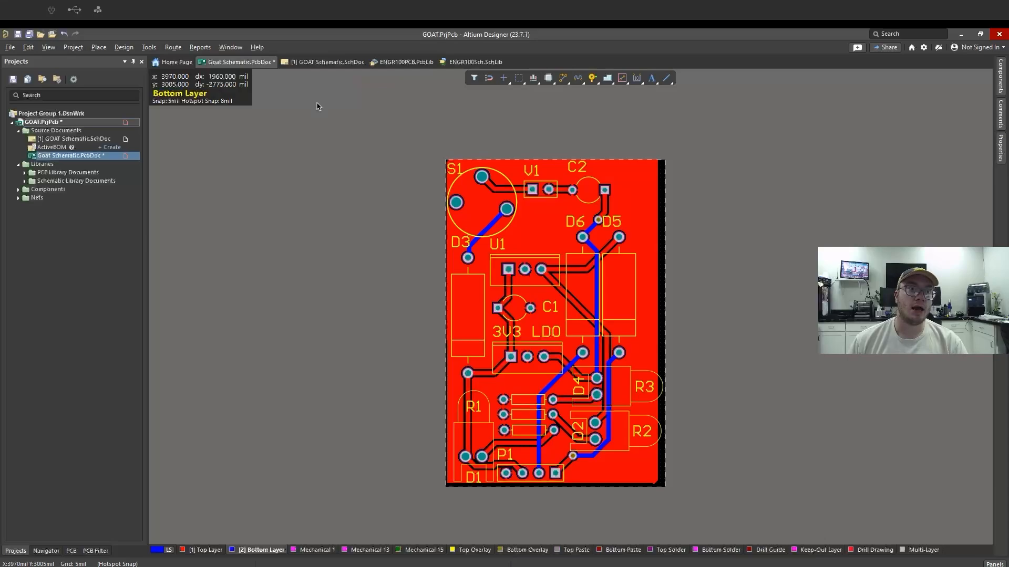
left_click(124, 47)
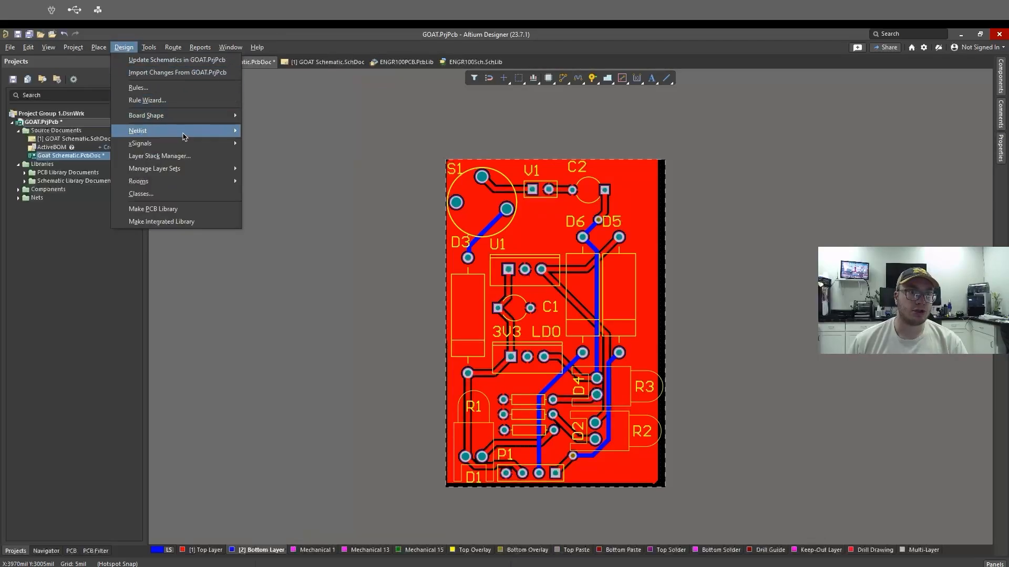
mouse_move(188, 121)
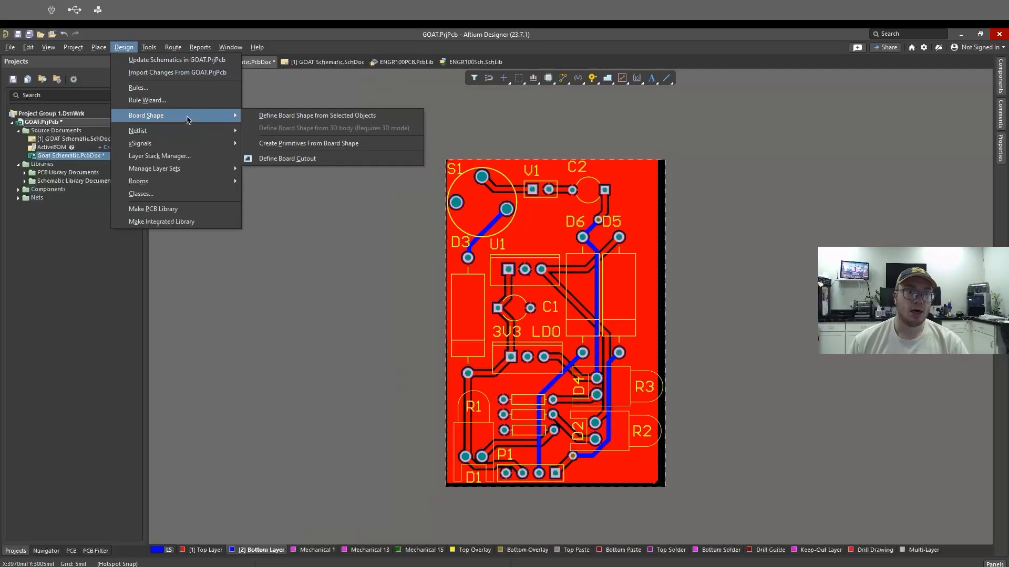
left_click(367, 247)
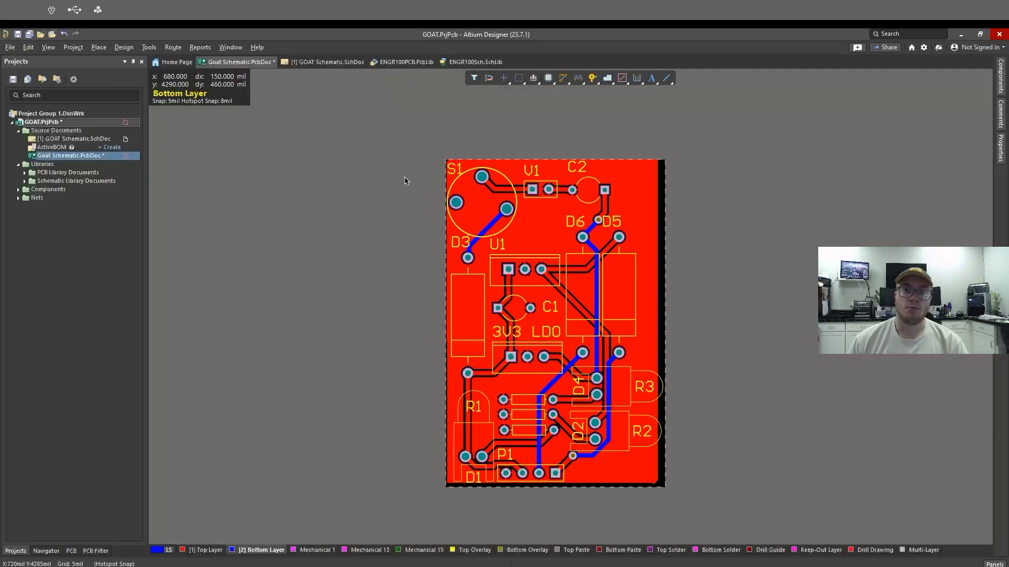
- Place one pad in the board's upper-right corner at about X 2210, Y 4265 mil
left_click(593, 79)
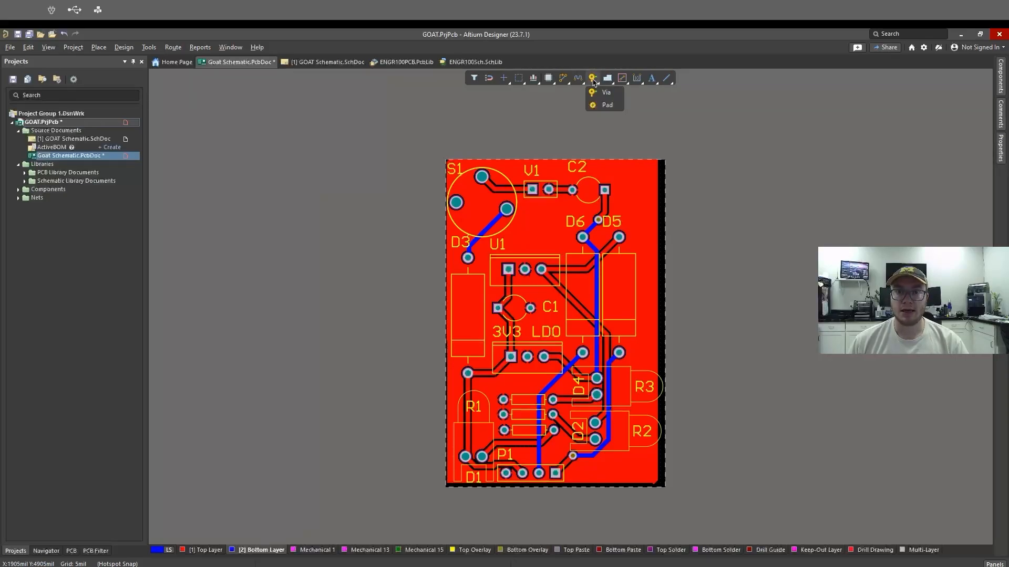
left_click(599, 106)
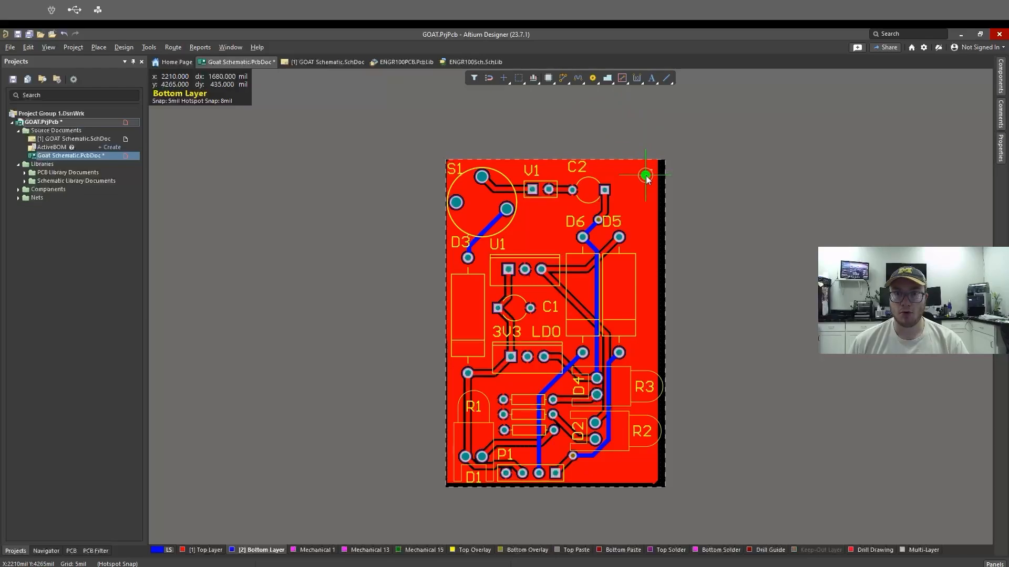
left_click(649, 175)
right_click(651, 175)
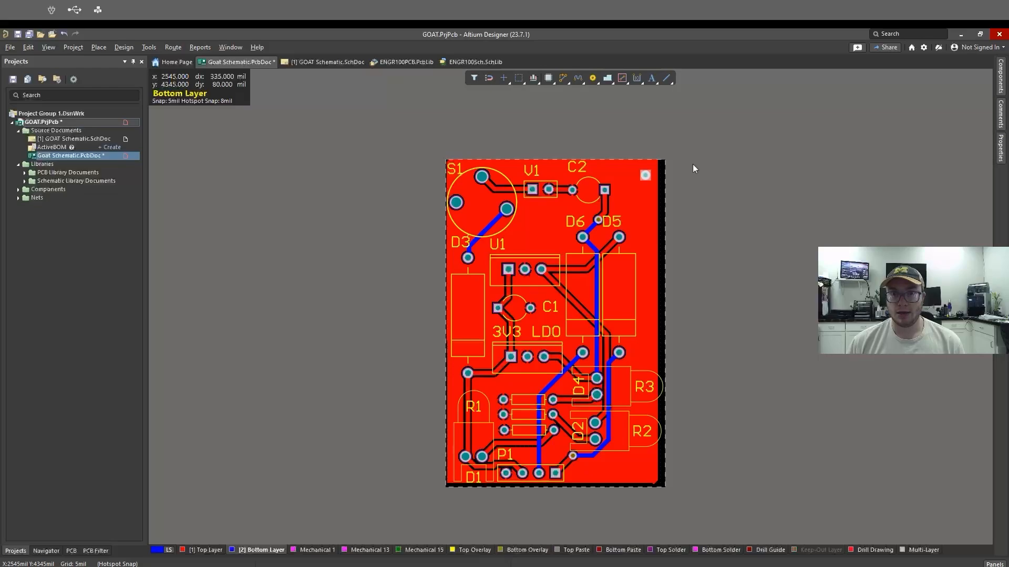
- Enlarge the X and Y size of the new corner pad equally, keeping its round shape
left_click(999, 148)
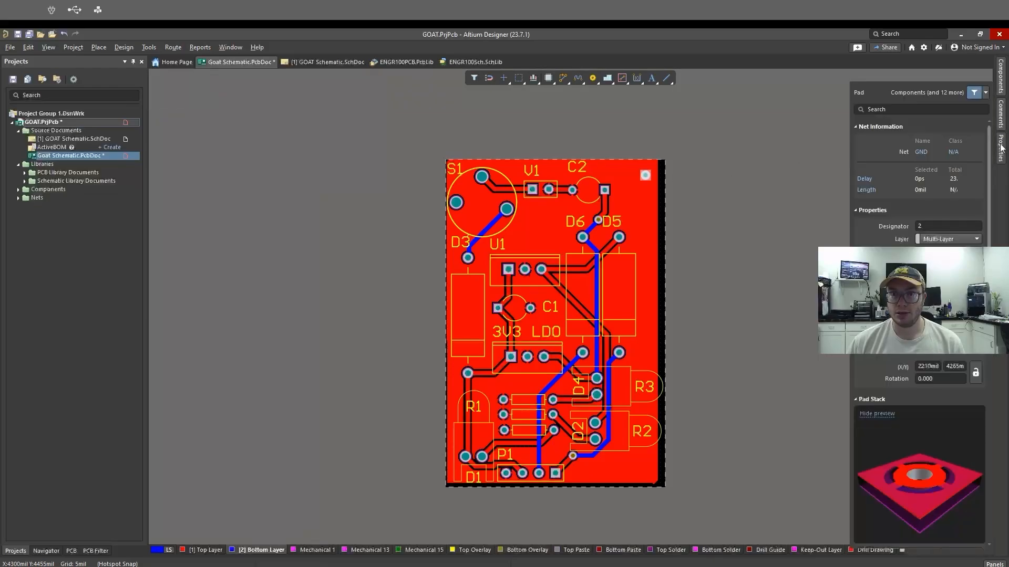
scroll(875, 226, "down", 2)
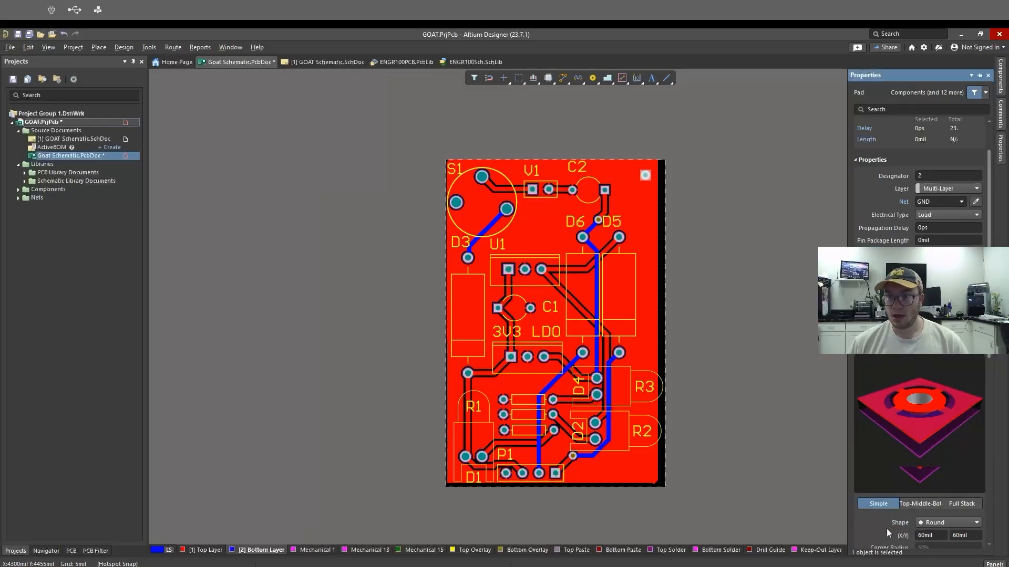
scroll(886, 523, "down", 8)
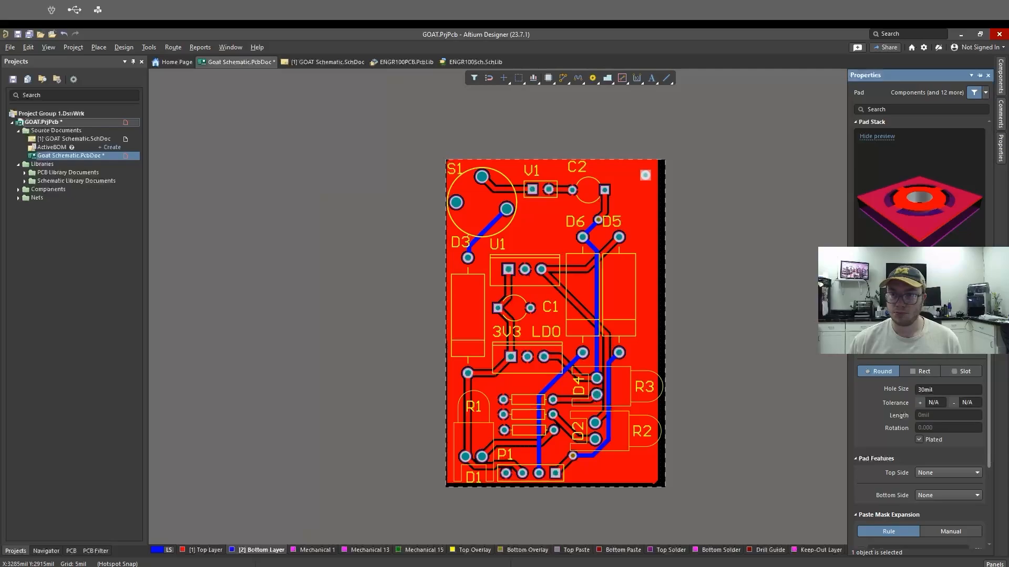
key("Tab")
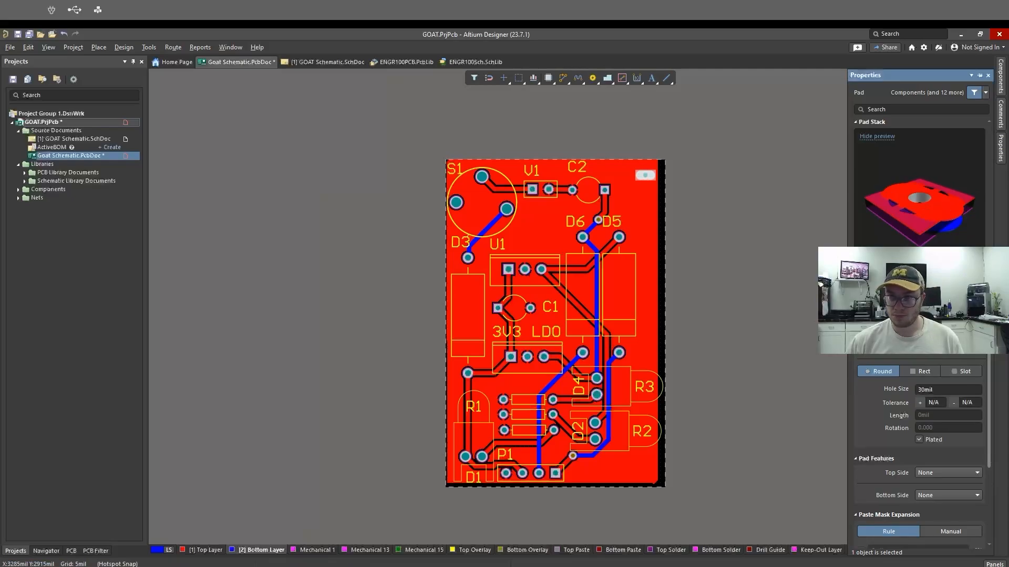
key("Return")
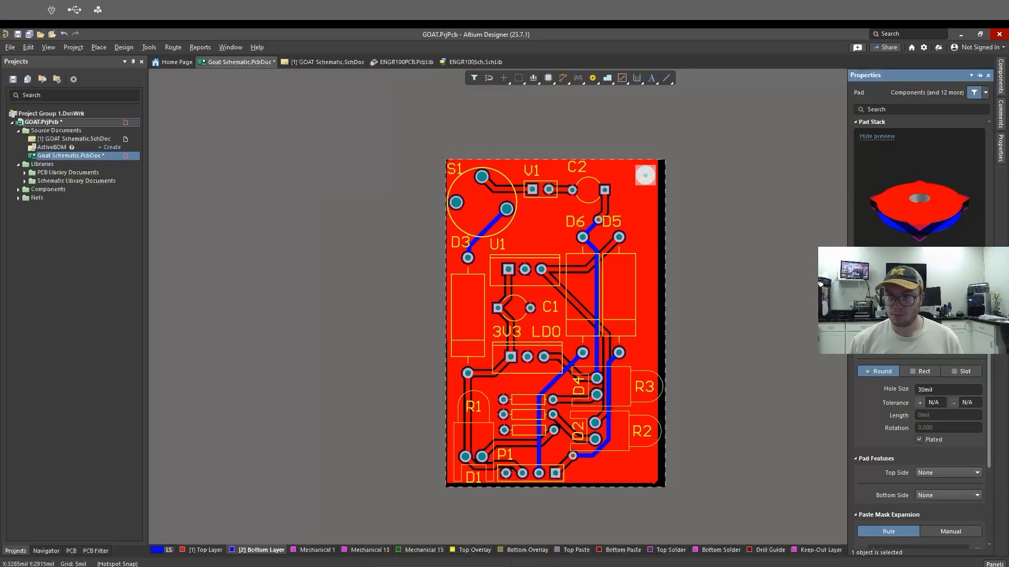
- Set the hole size of the upper-right corner pad to 80 mil
left_click(936, 389)
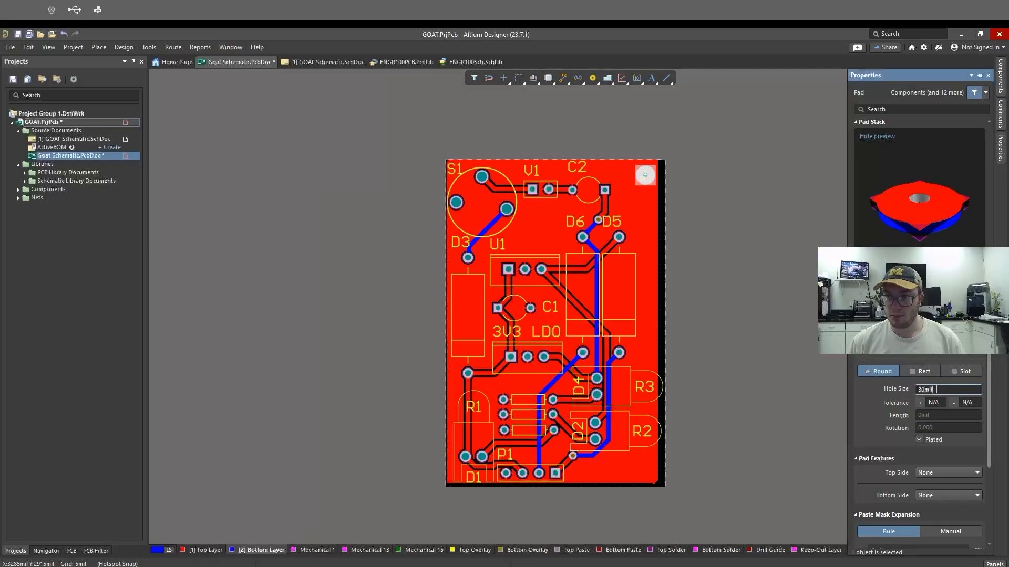
key("ctrl+a")
type("80")
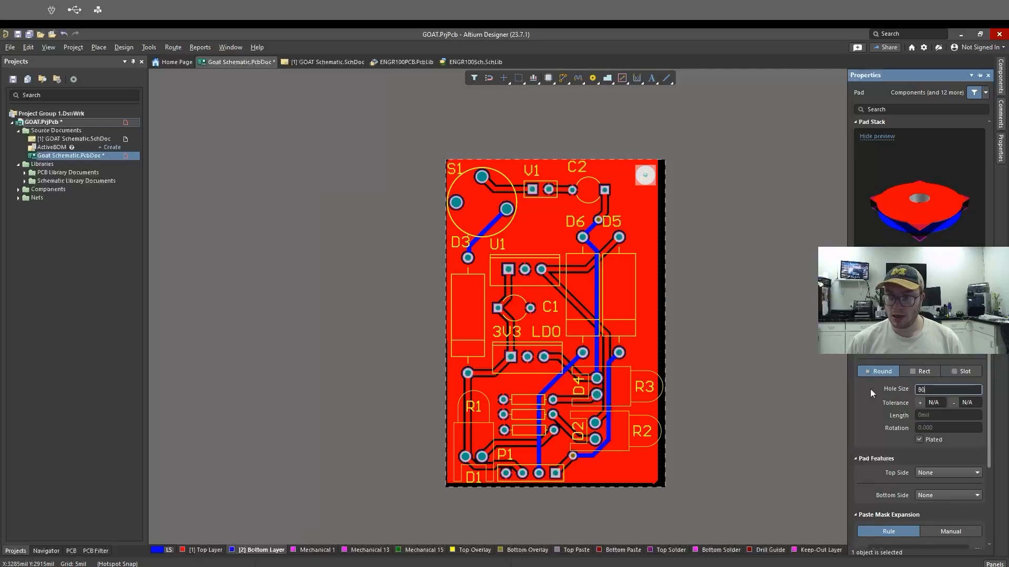
key("Return")
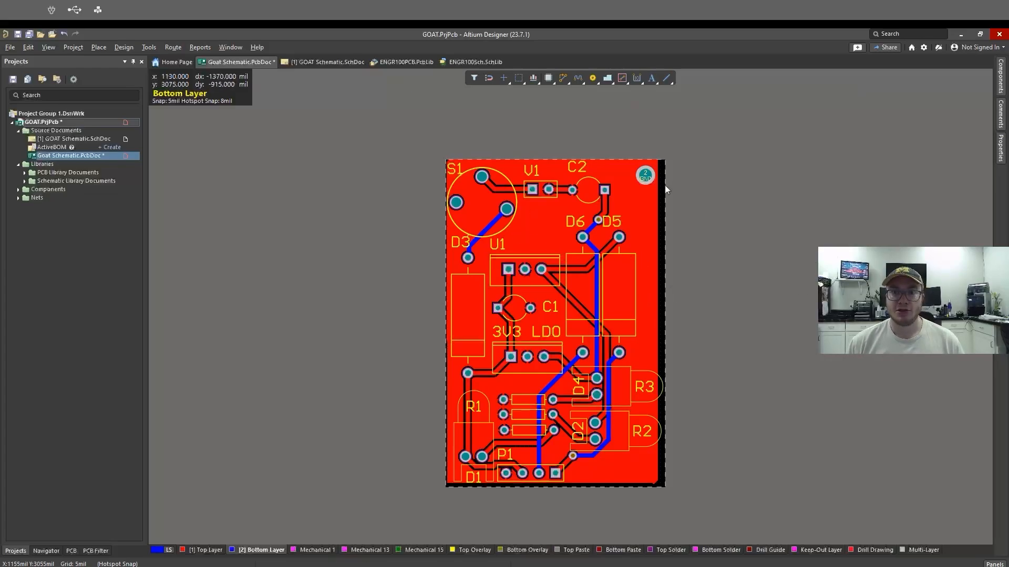
- Review the upper-right corner pad's properties, including its net, hole size and X/Y location
left_click(648, 177)
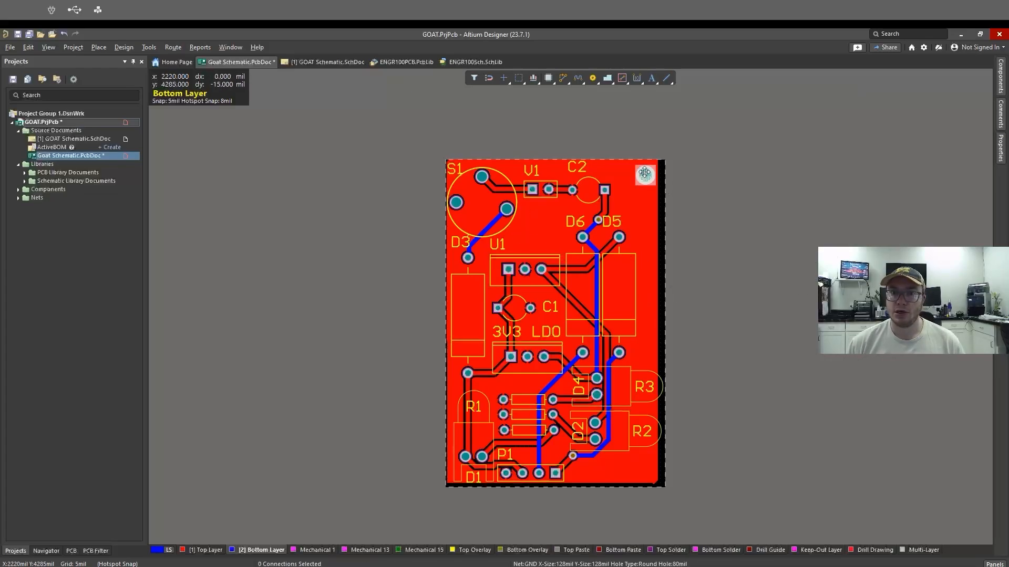
left_click(1001, 152)
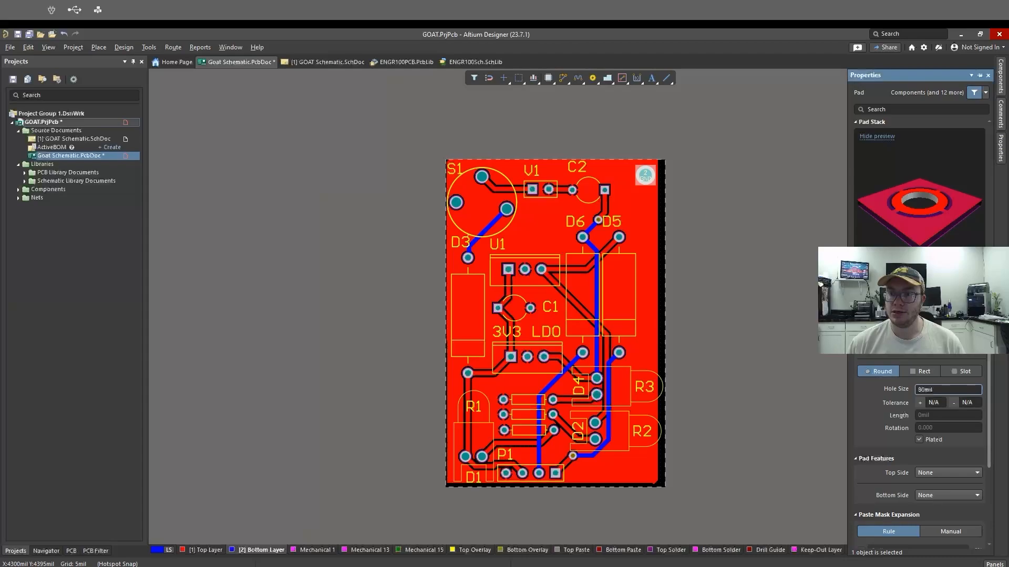
scroll(919, 316, "down", 3)
scroll(919, 315, "up", 2)
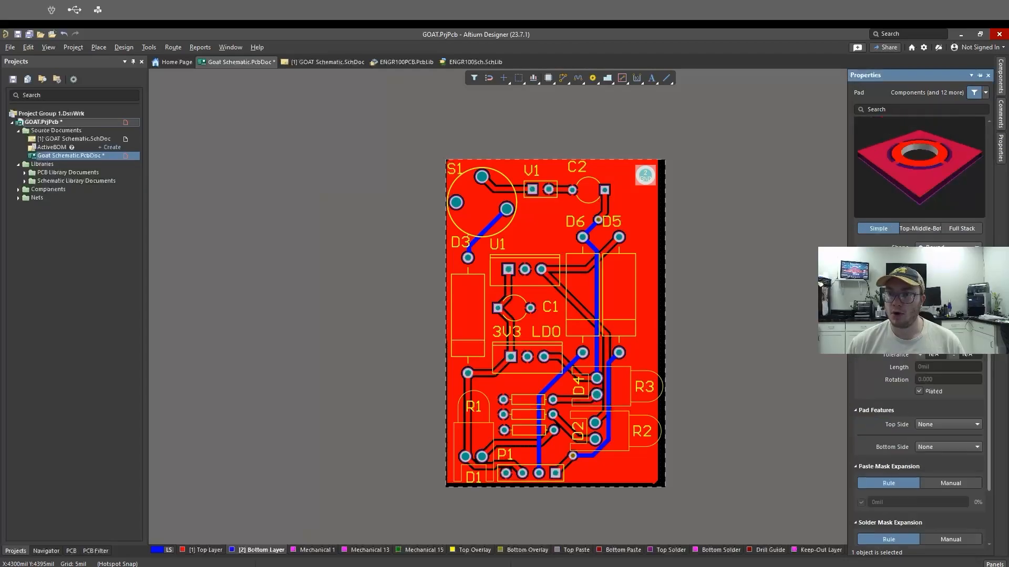
scroll(920, 315, "up", 5)
scroll(892, 164, "up", 6)
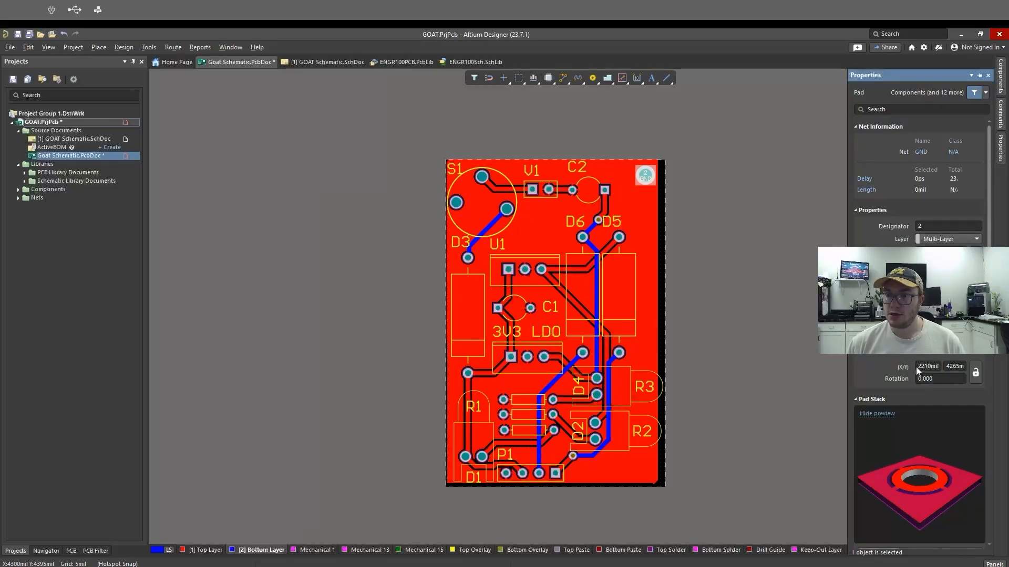
left_click(682, 209)
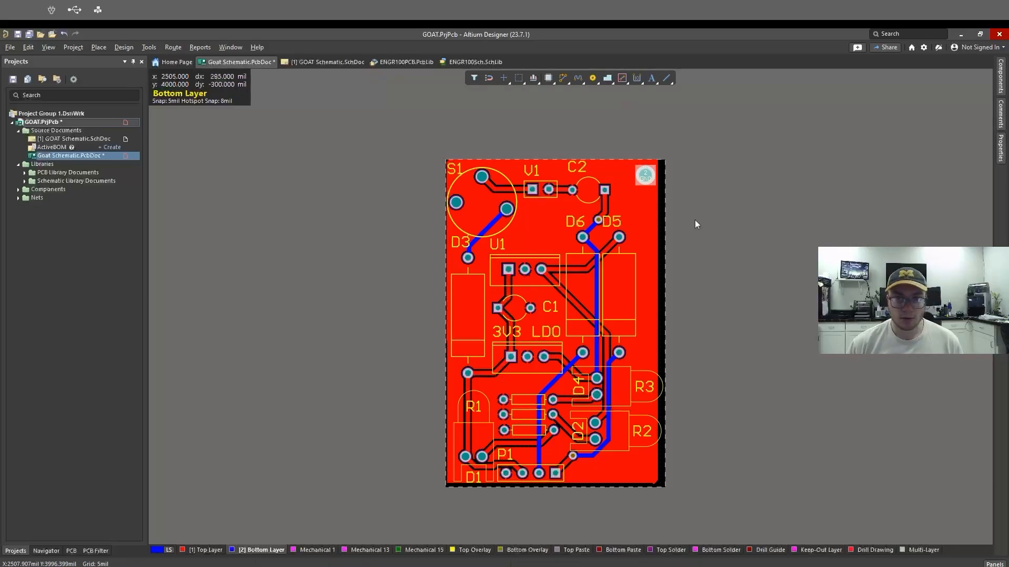
- Copy the upper-right corner pad and paste a duplicate in the board's lower-right corner
key("ctrl+c")
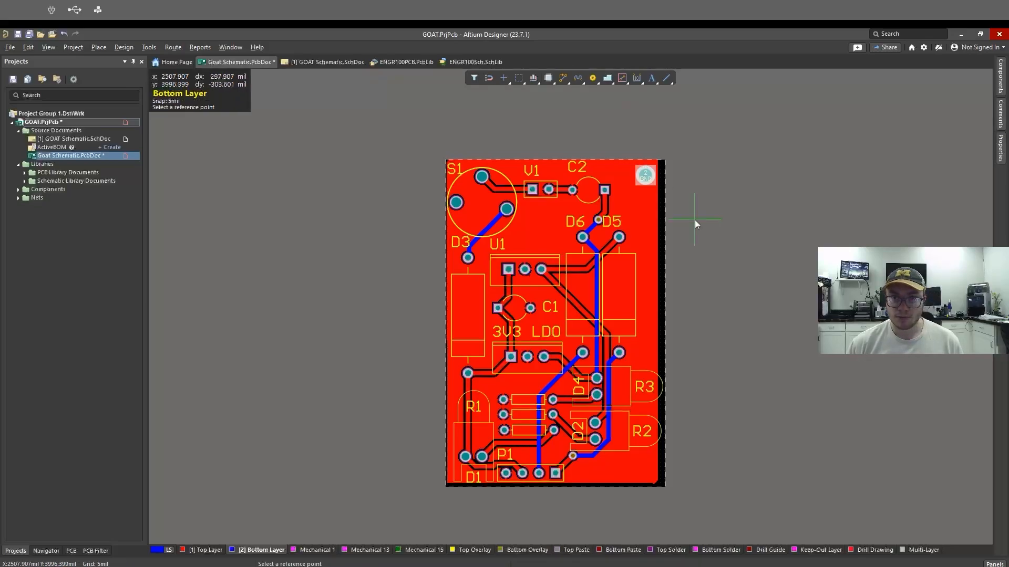
left_click(650, 475)
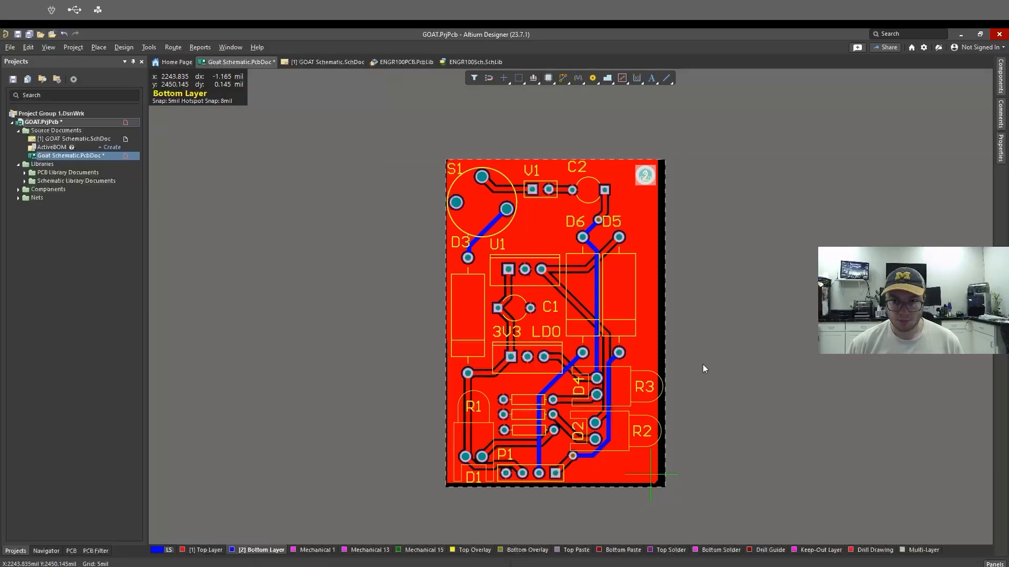
key("ctrl+v")
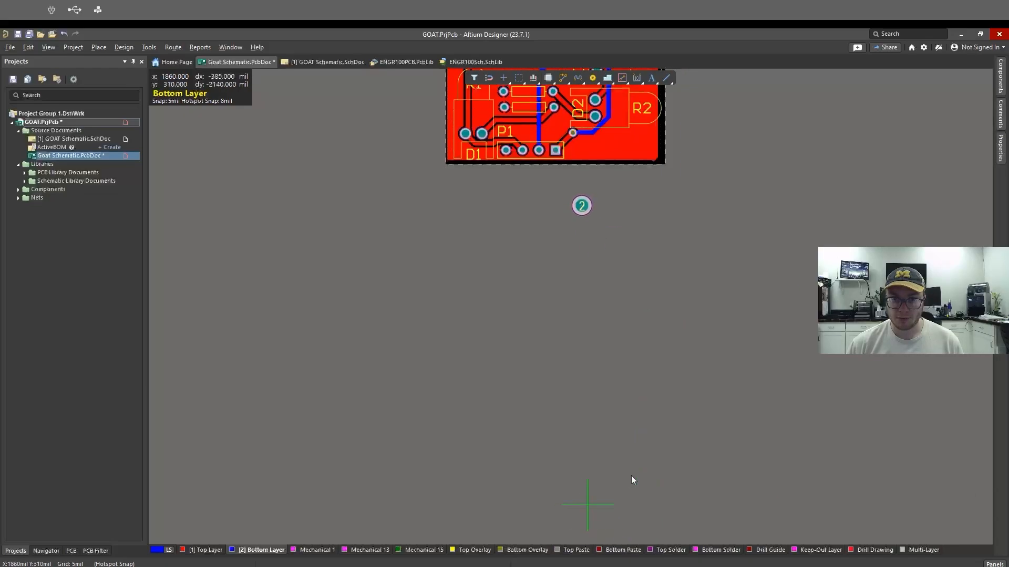
left_click(648, 443)
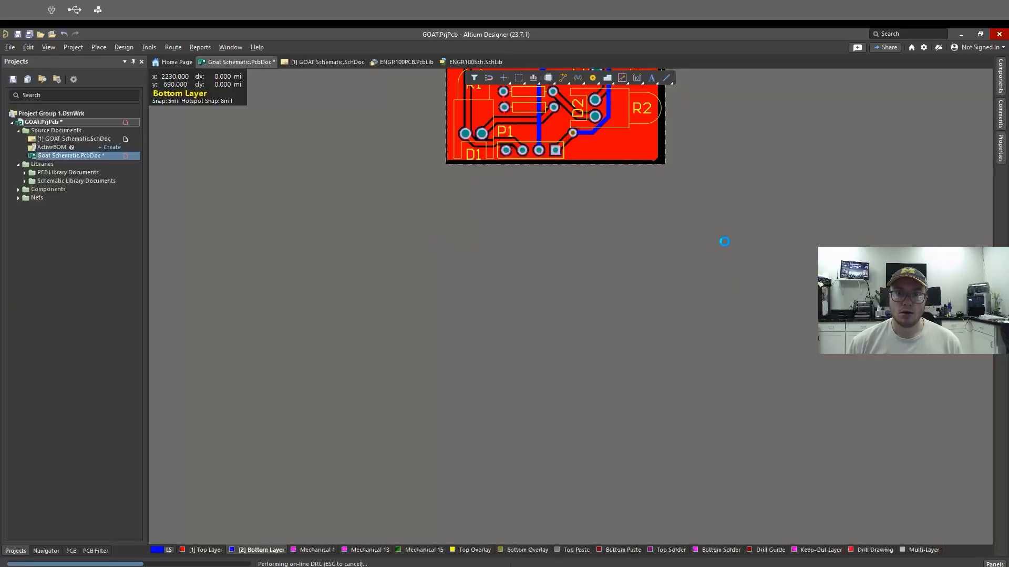
scroll(724, 241, "up", 5)
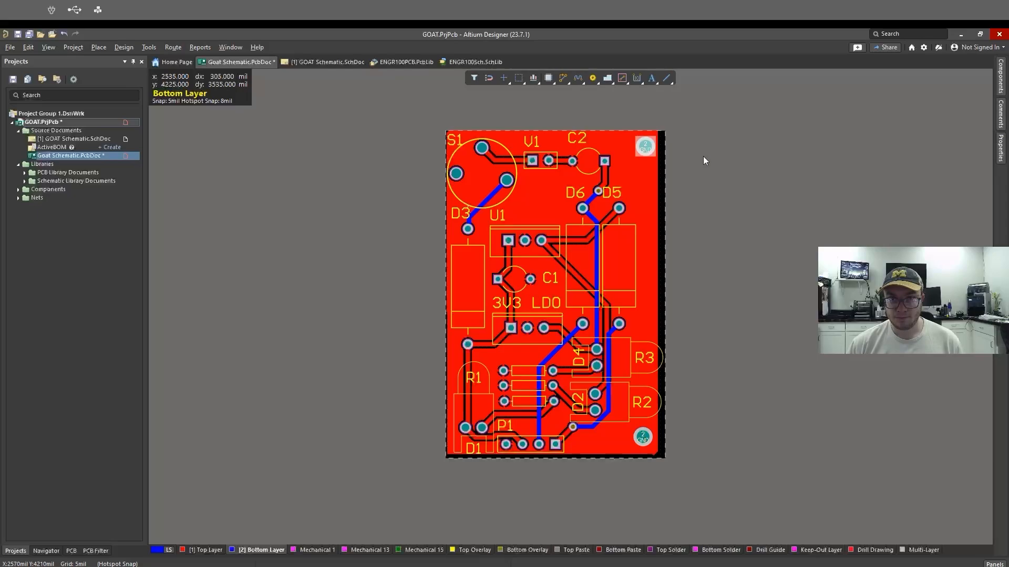
- Align the lower-right pad vertically under the upper-right pad by matching its X location of 2210 mil
left_click_drag(660, 149, 707, 164)
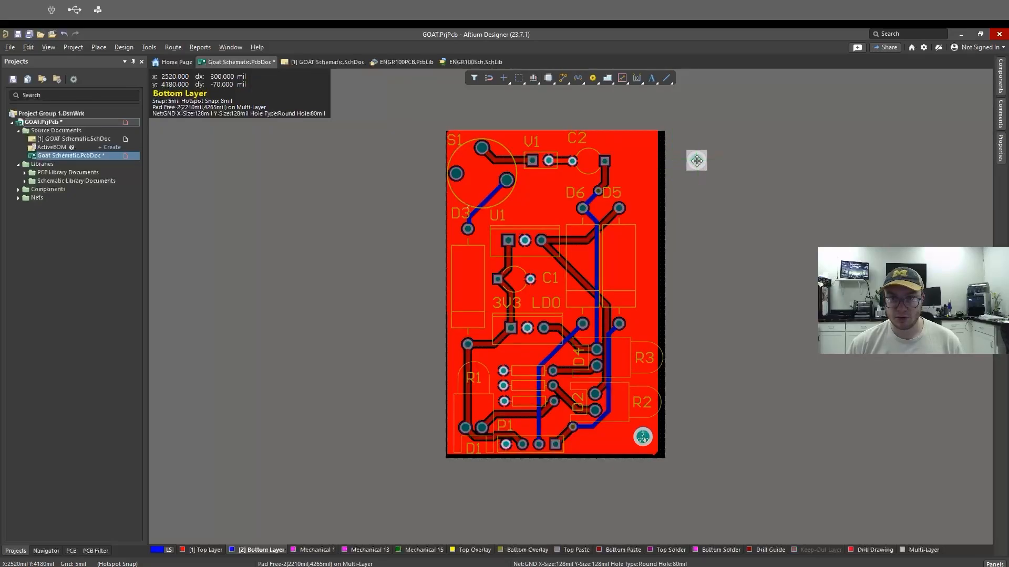
key("ctrl+z")
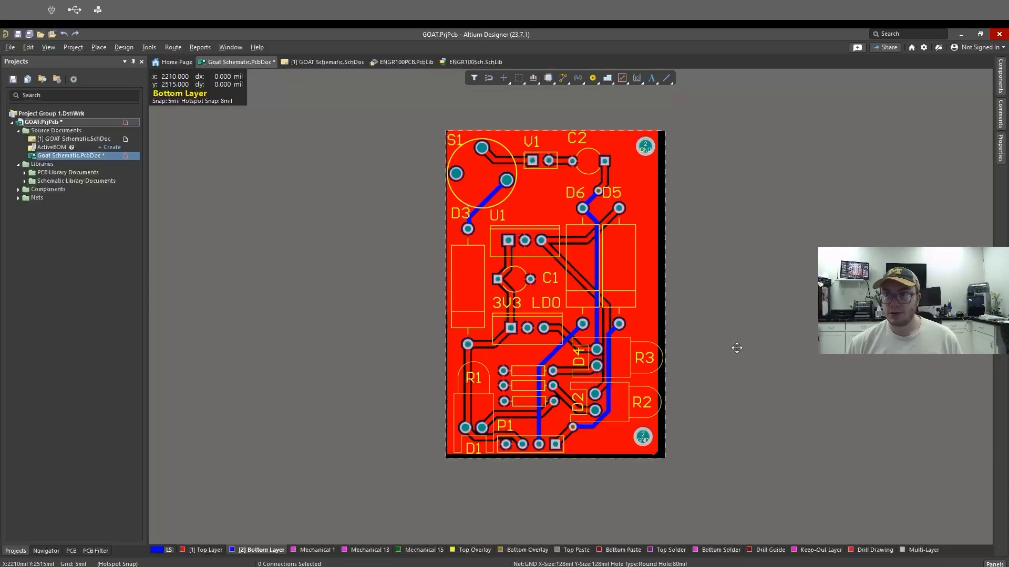
left_click(1001, 149)
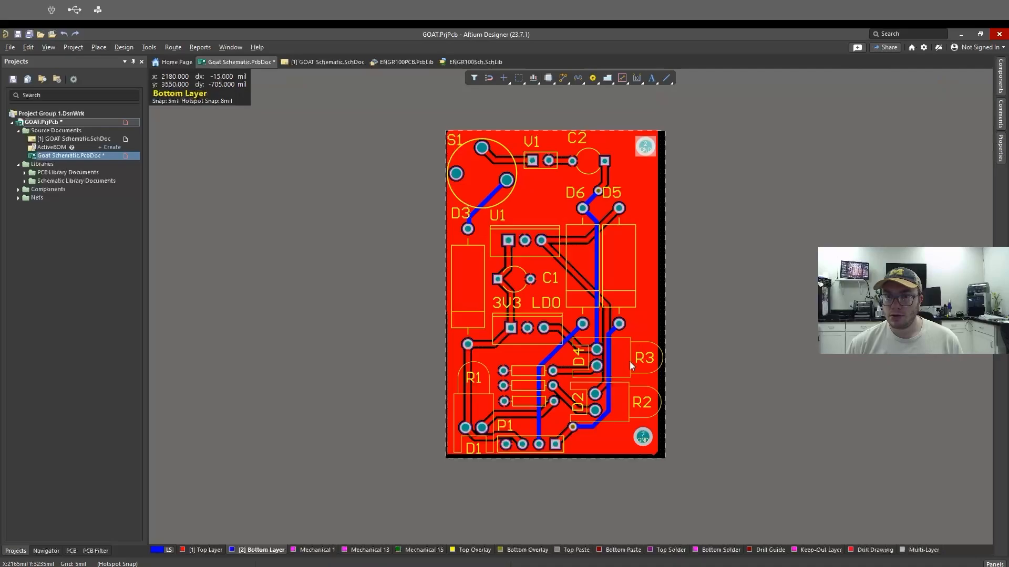
left_click(642, 437)
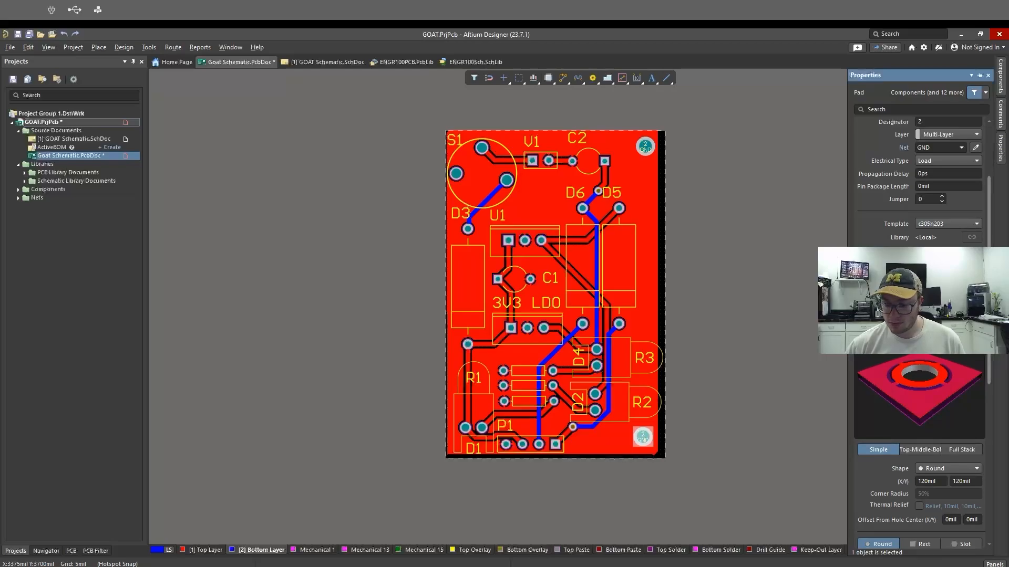
key("Return")
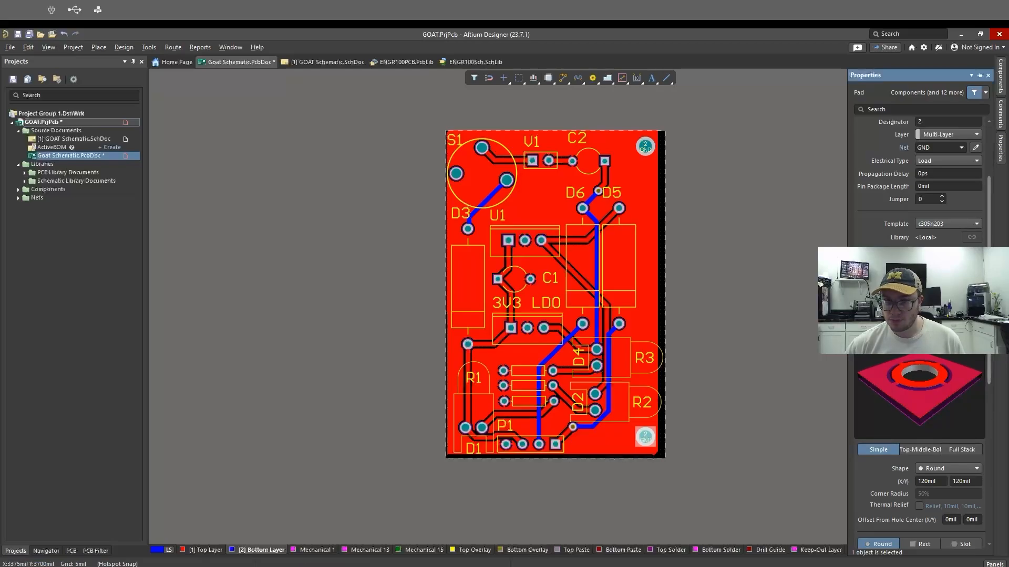
left_click(989, 77)
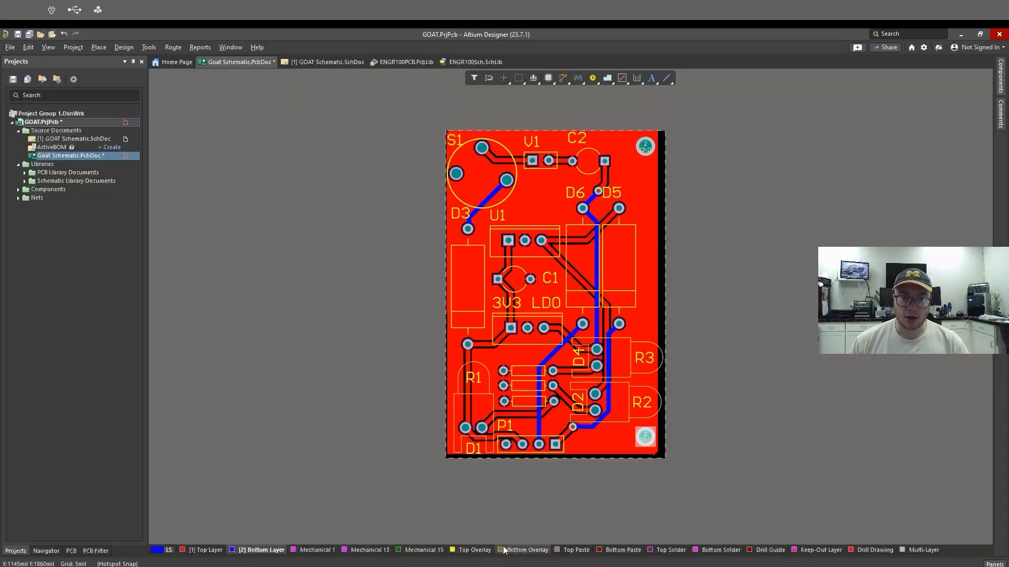
- Make Top Overlay the active layer and preview the board in 3D before returning to the 2D layout
left_click(472, 549)
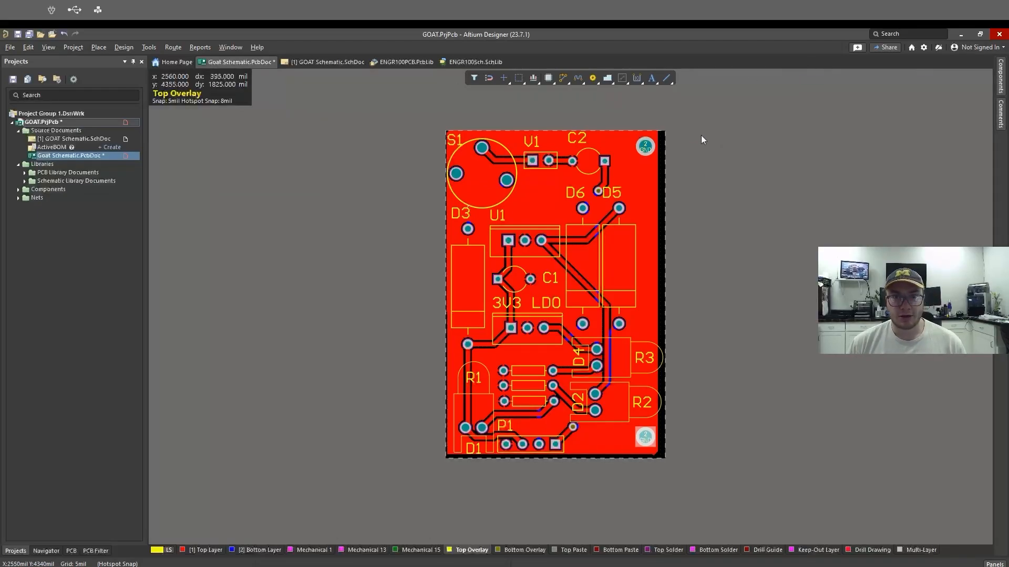
key("3")
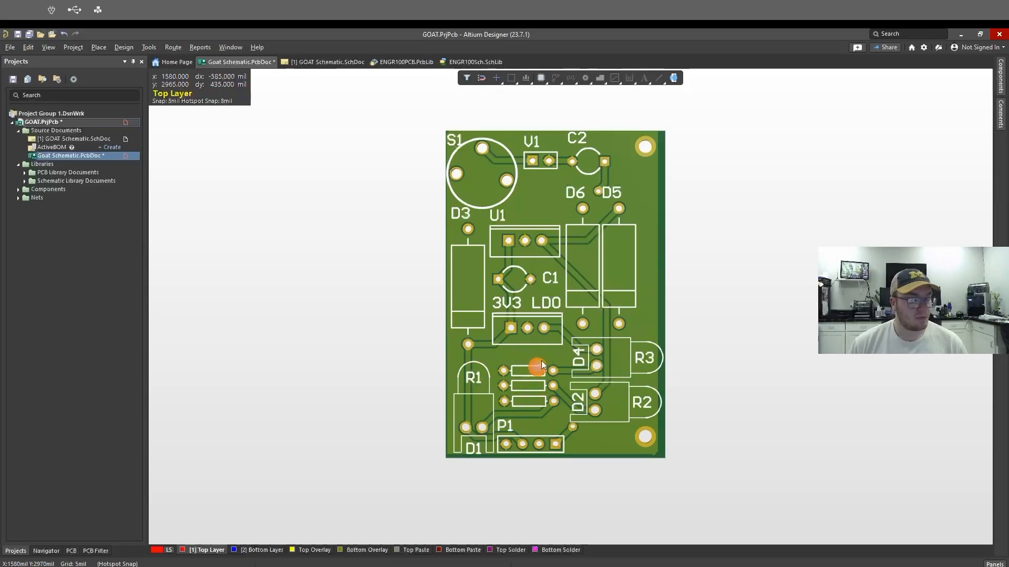
key("1")
key("2")
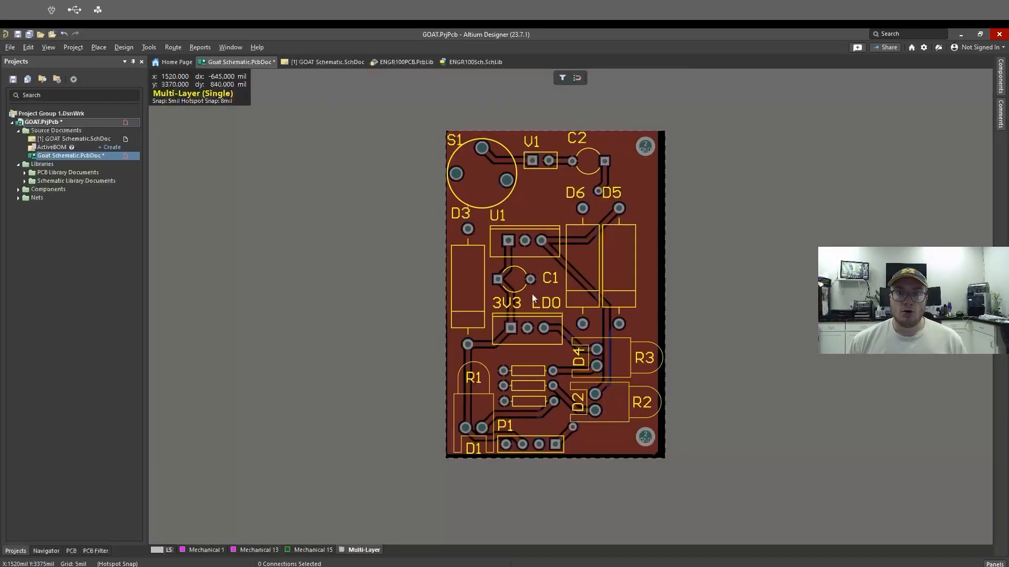
- Place a text string rotated 90 degrees on the Top Overlay beside D5, at about X 2265, Y 3305 mil
left_click(651, 78)
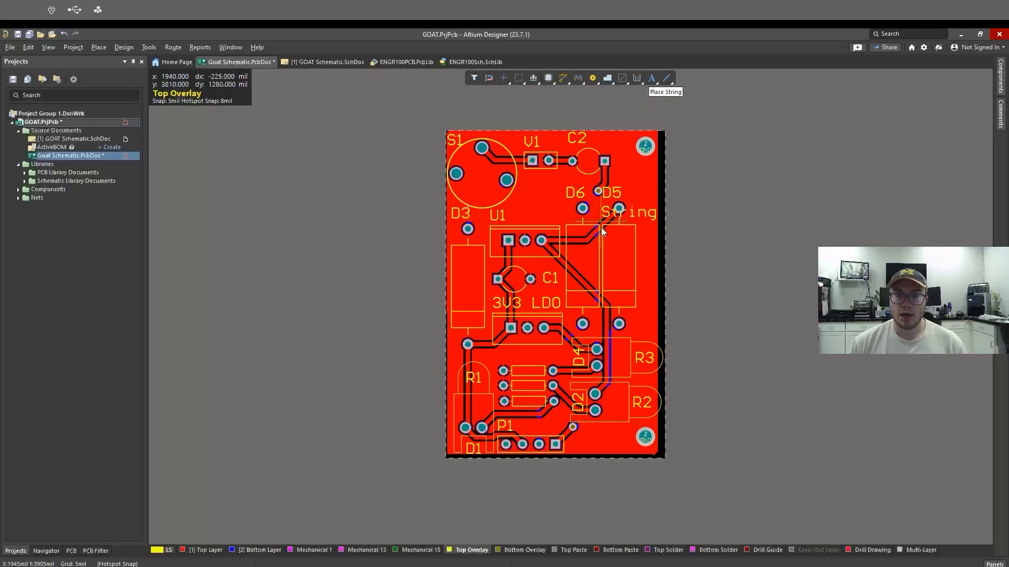
key("space")
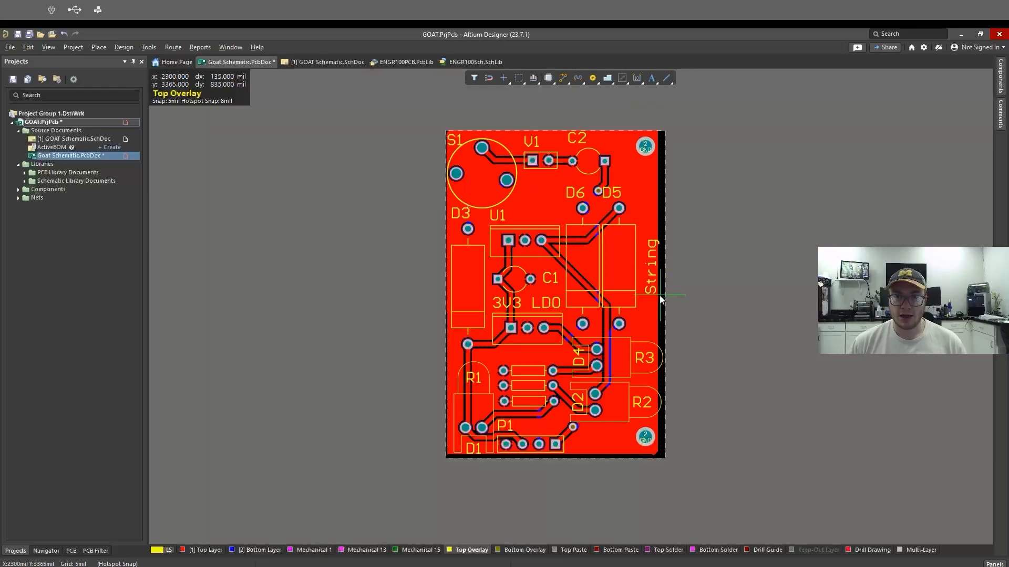
left_click(656, 309)
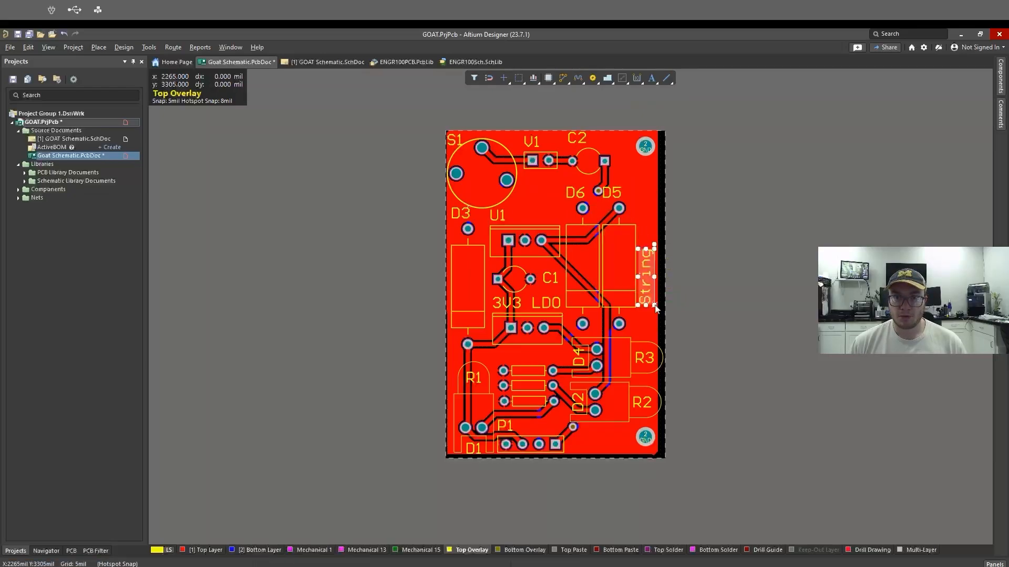
key("Escape")
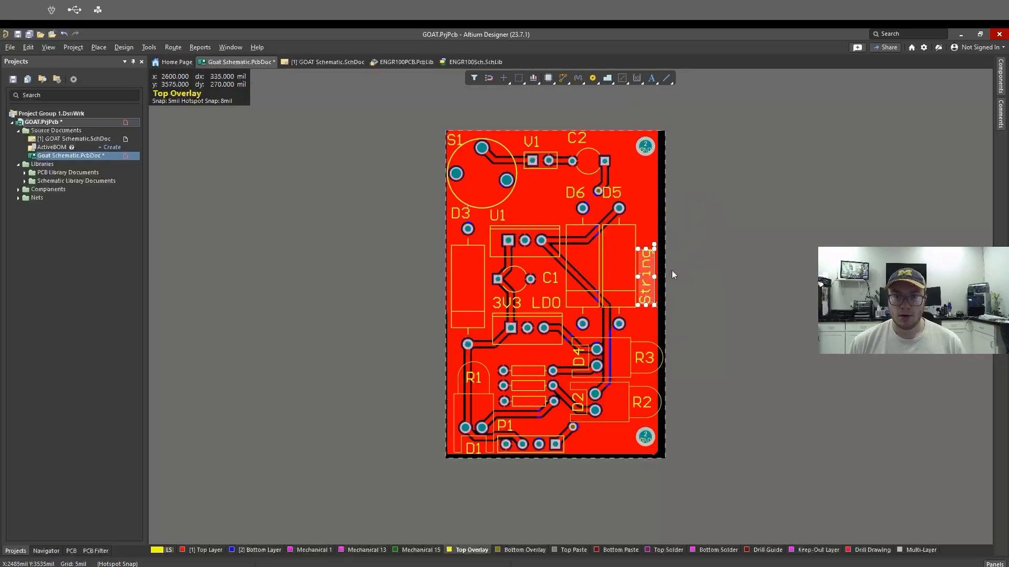
- Change the text of the new vertical overlay string to "GOAT Board v1"
double_click(654, 278)
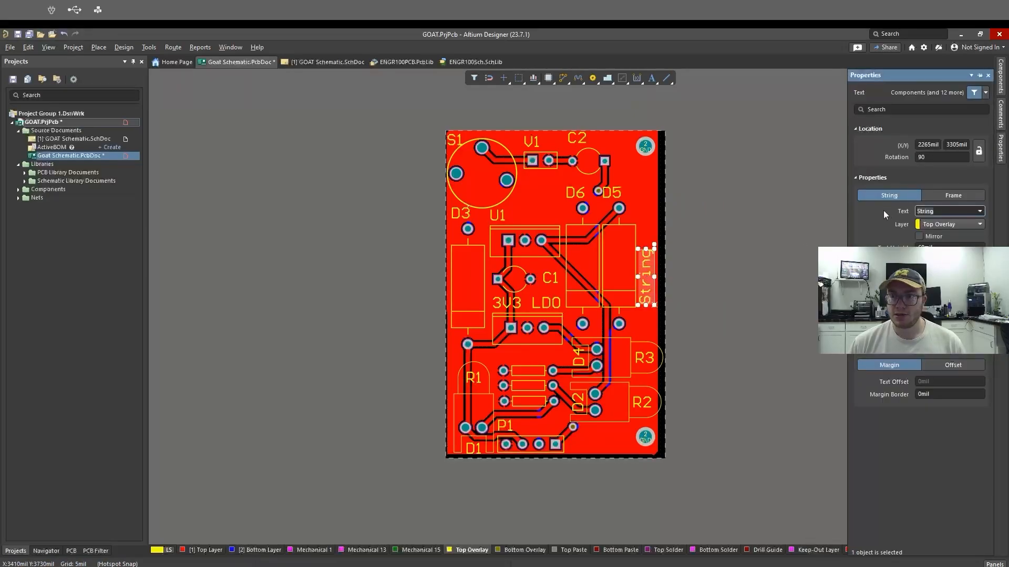
double_click(940, 210)
type("GOAT B")
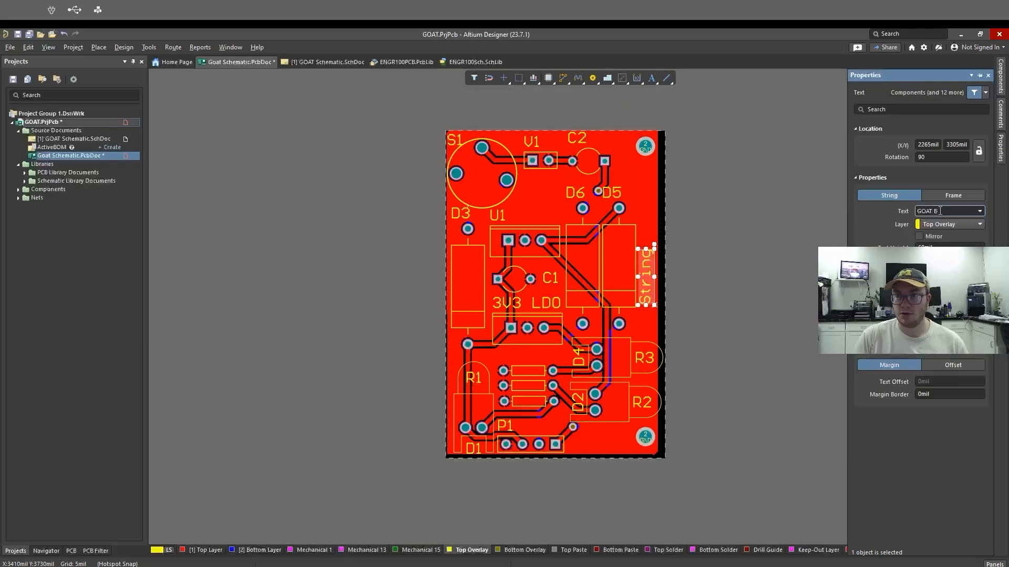
type("oard v1")
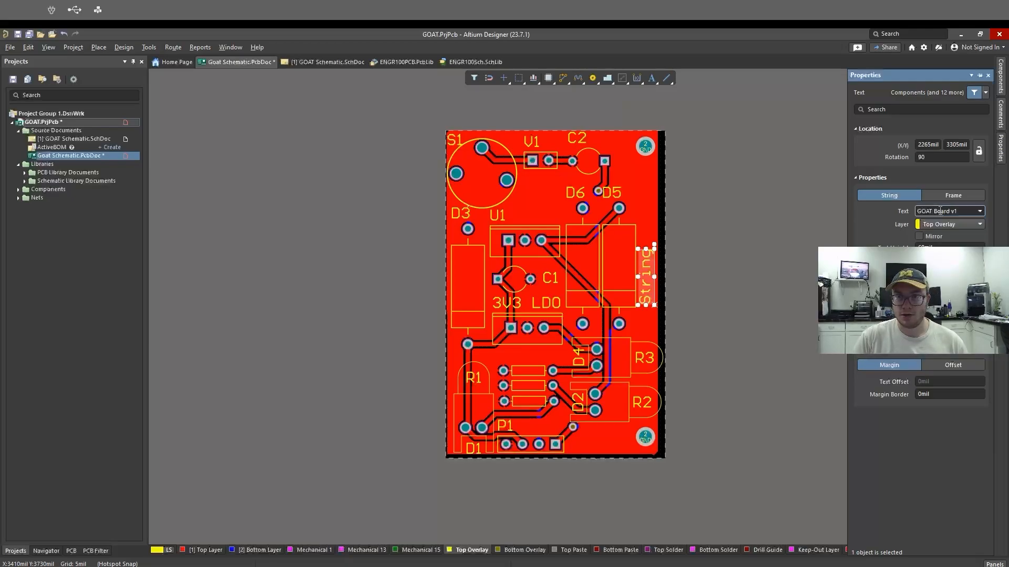
key("Return")
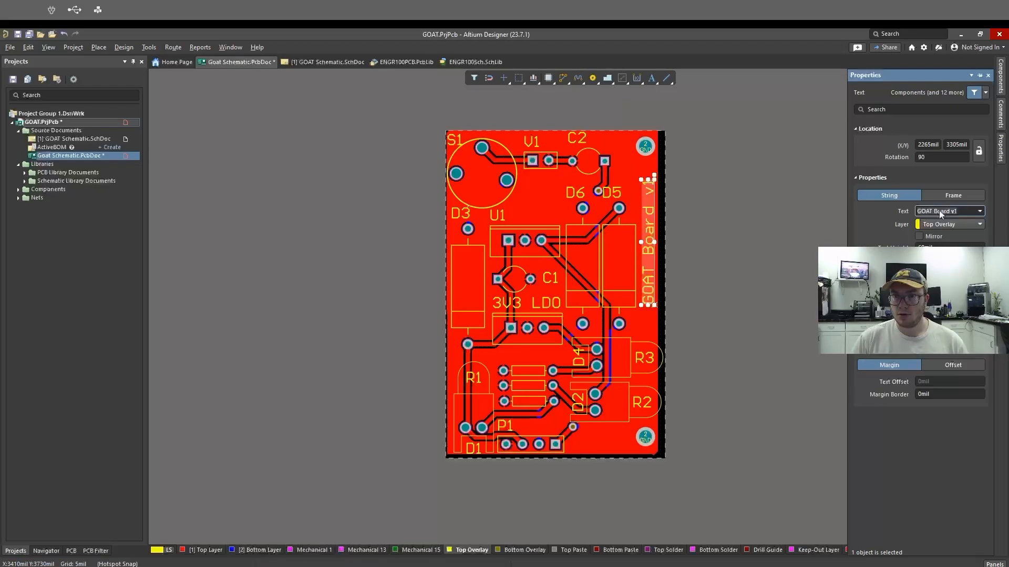
left_click(728, 286)
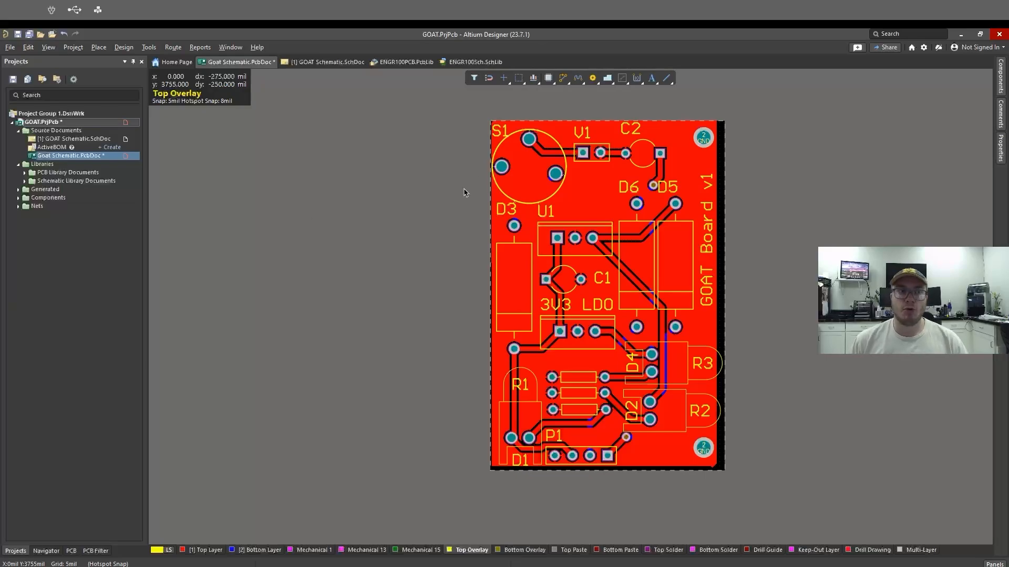
- Run the Design Rule Check on the GOAT board with the existing report options and dismiss the resulting messages list
left_click(118, 48)
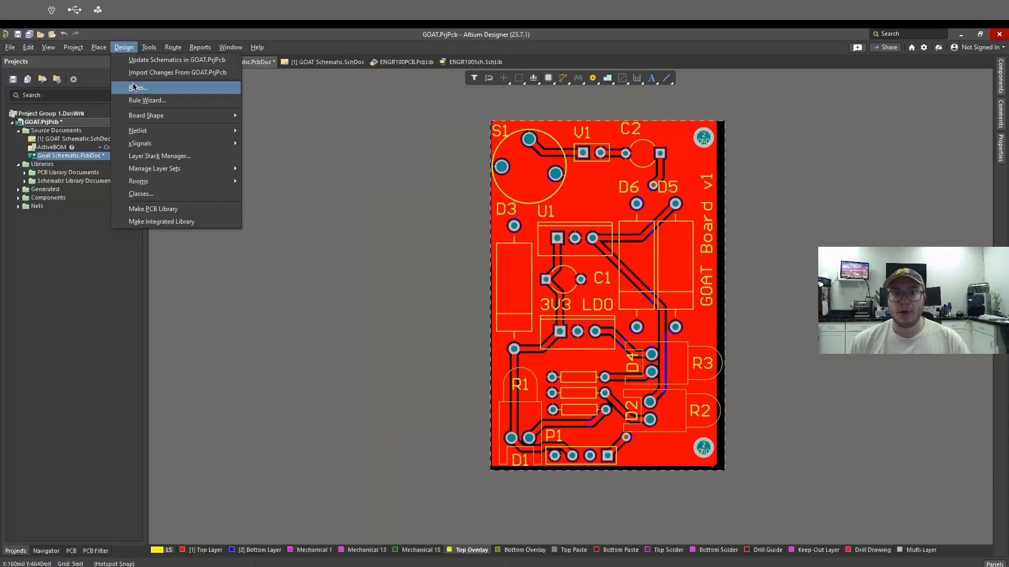
left_click(126, 51)
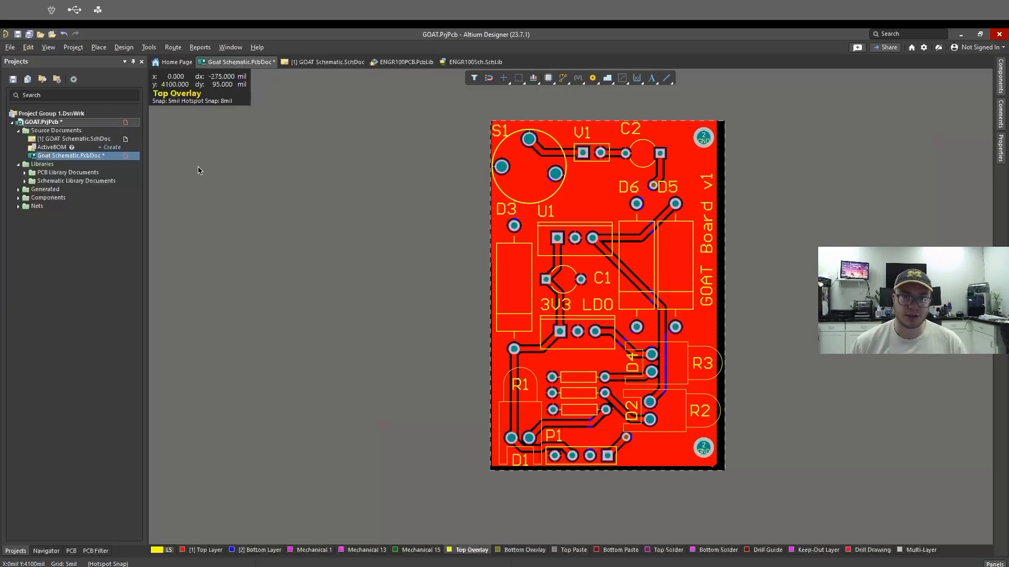
left_click(150, 48)
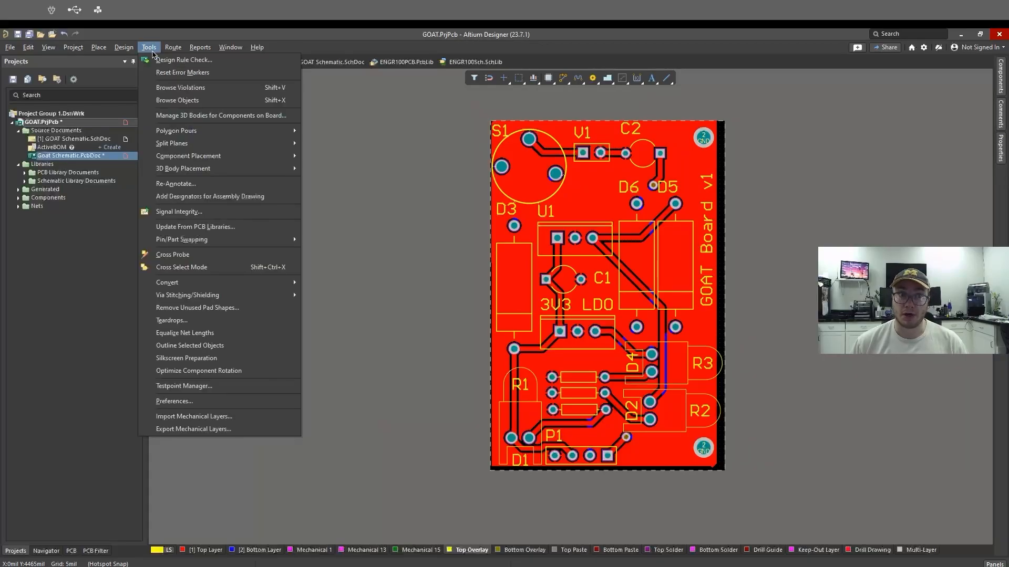
left_click(161, 60)
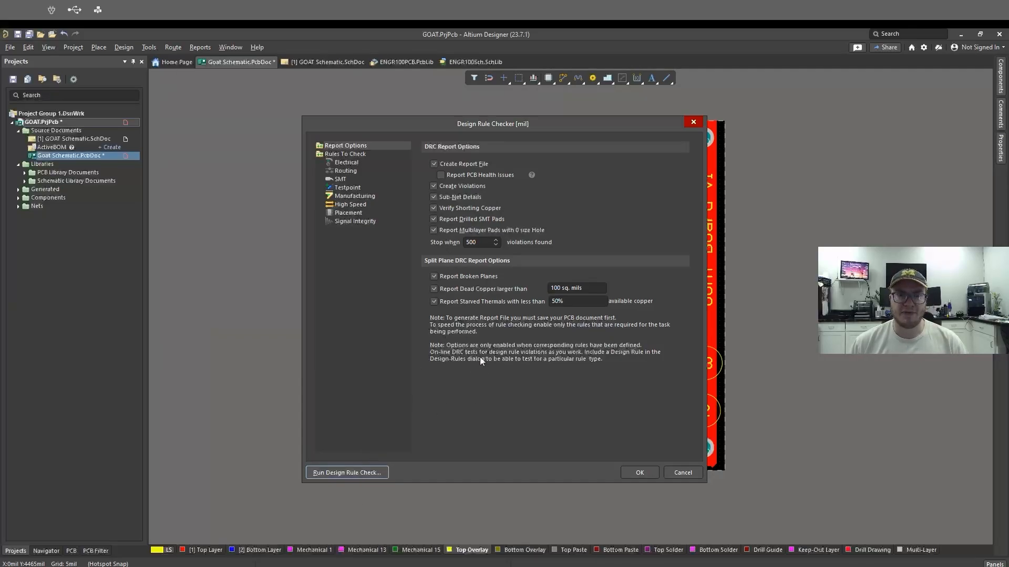
left_click(346, 473)
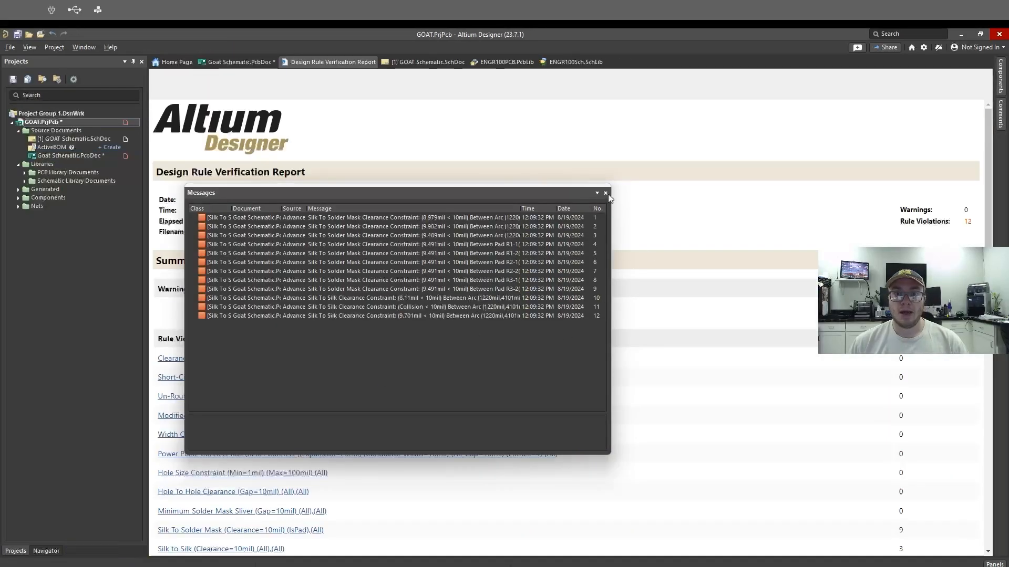
left_click(605, 193)
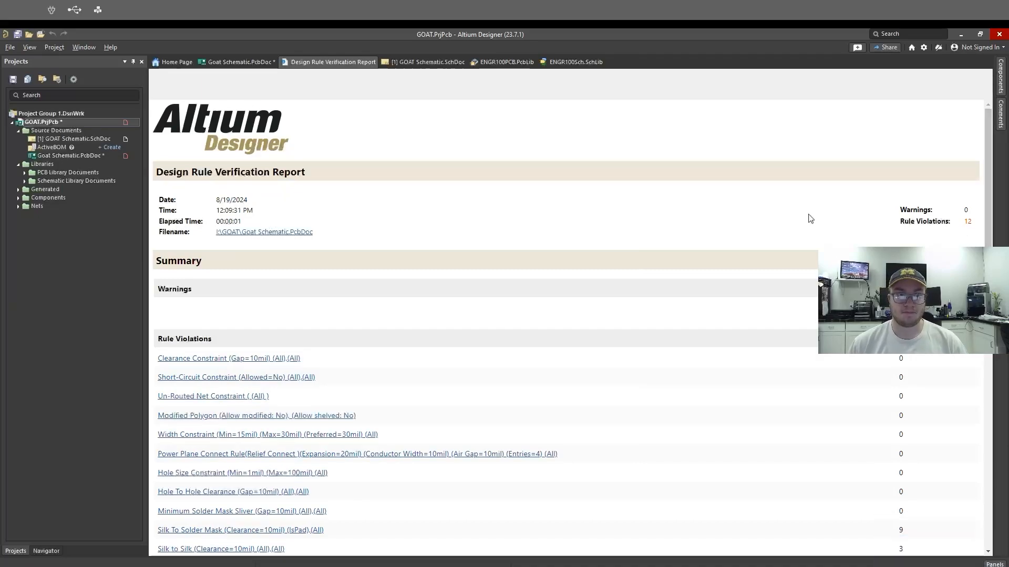
- Review the rule violations in the report and inspect the Silk To Solder Mask violation at pad S1-2 on the board
scroll(798, 223, "down", 5)
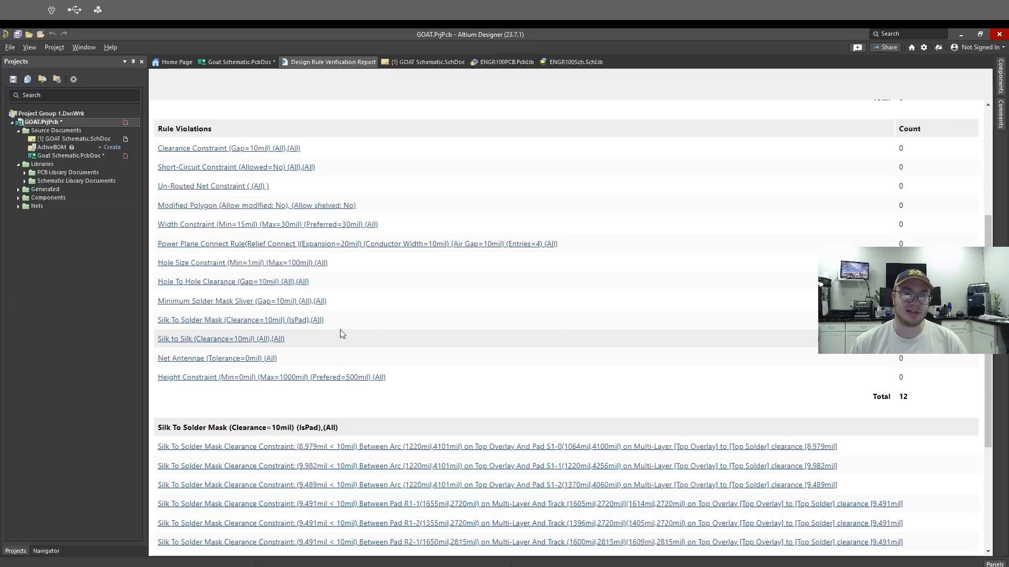
scroll(252, 317, "down", 3)
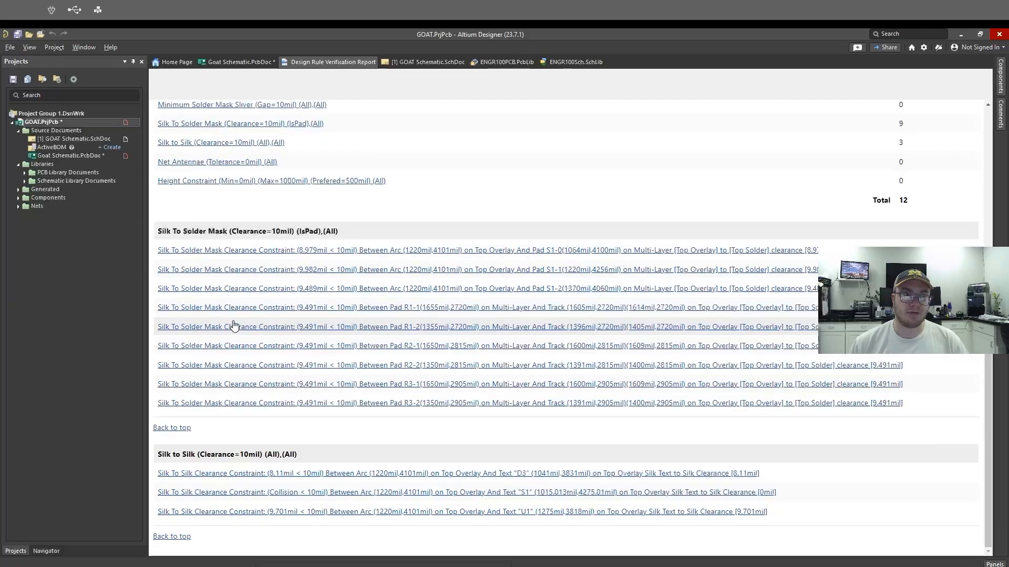
left_click(251, 290)
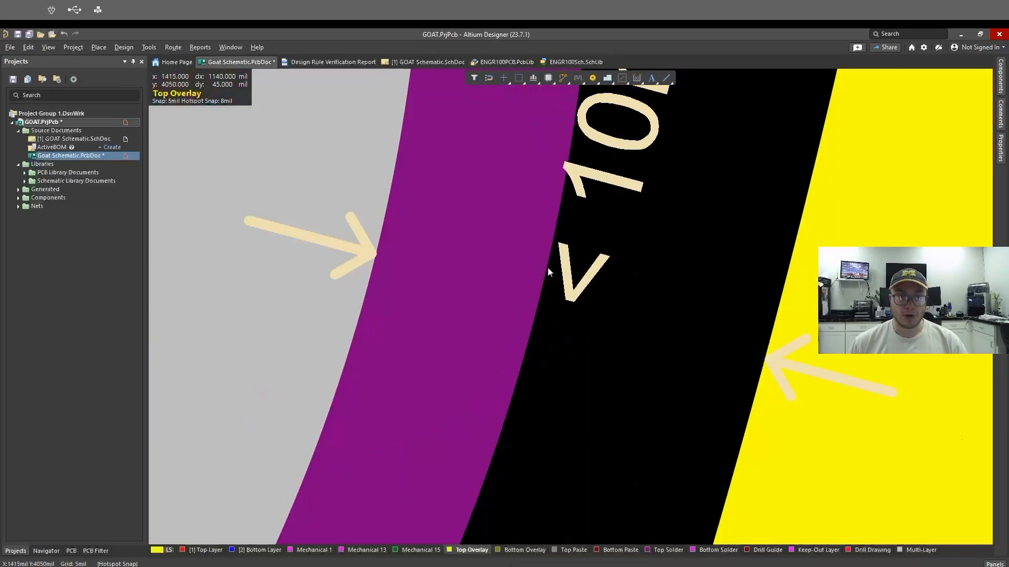
scroll(552, 263, "down", 5, "ctrl")
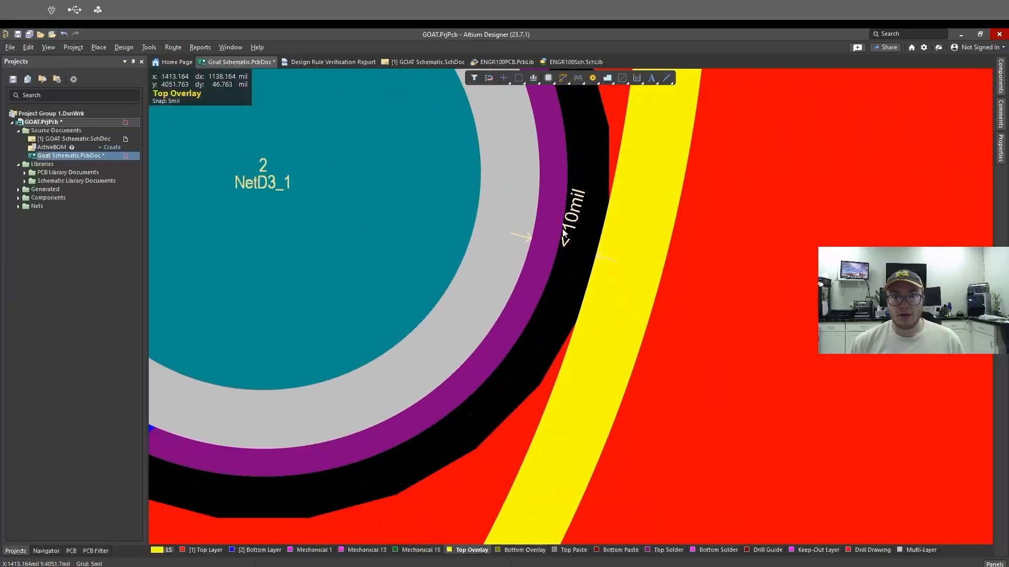
scroll(564, 232, "down", 6, "ctrl")
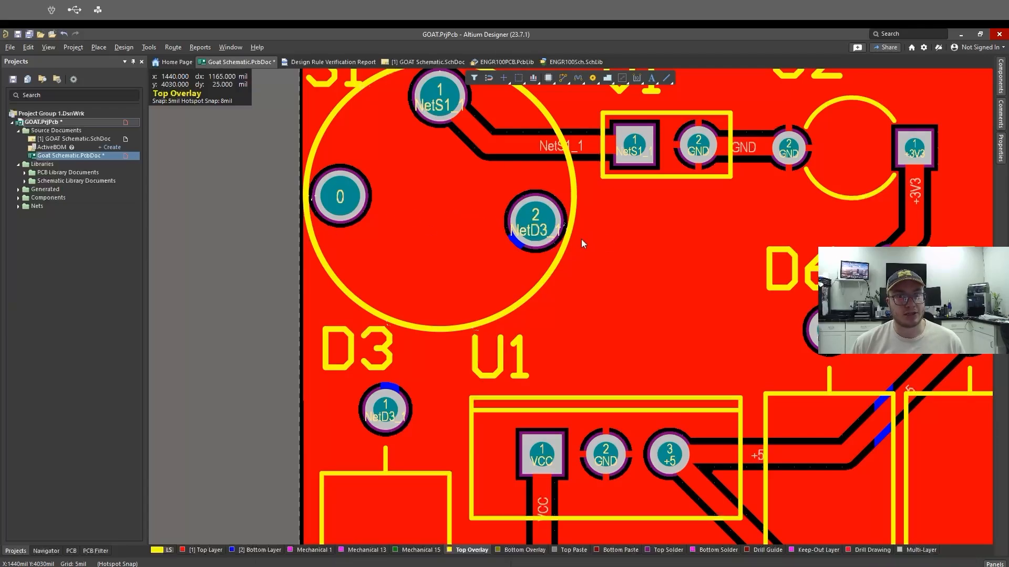
scroll(583, 239, "down", 2, "ctrl")
scroll(620, 315, "down", 3)
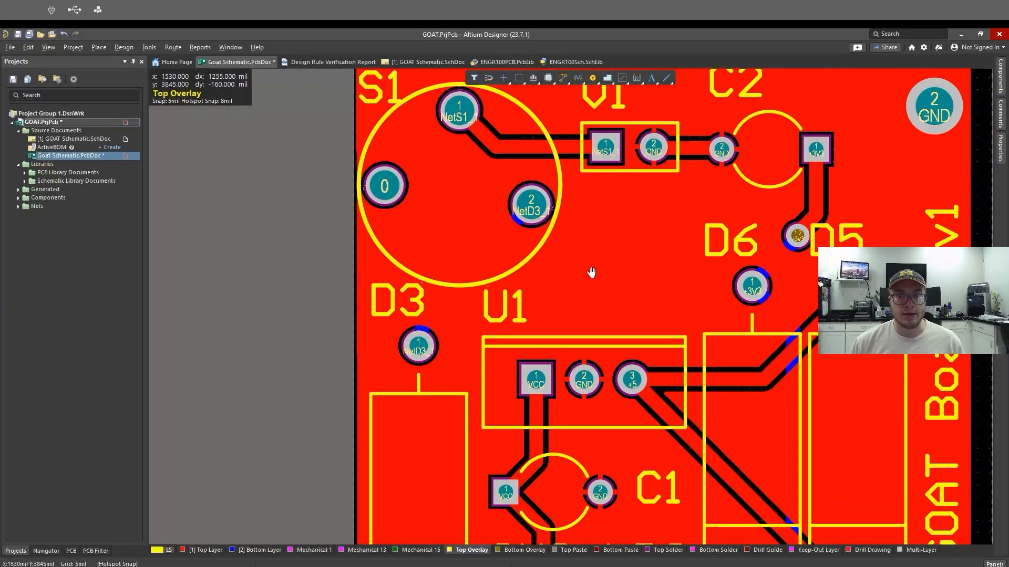
scroll(619, 300, "down", 2, "ctrl")
scroll(596, 326, "up", 6, "ctrl")
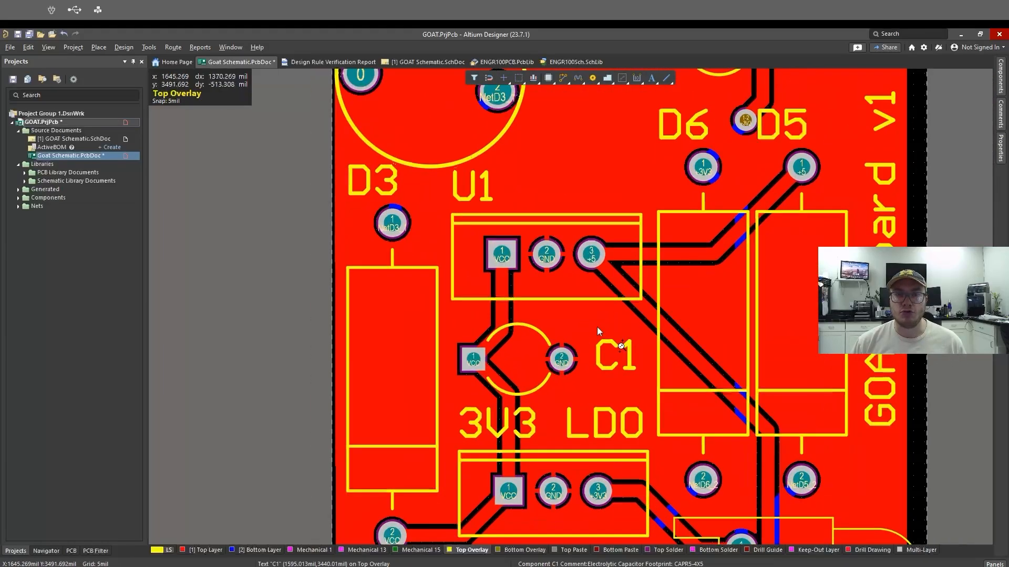
scroll(608, 309, "down", 5, "ctrl")
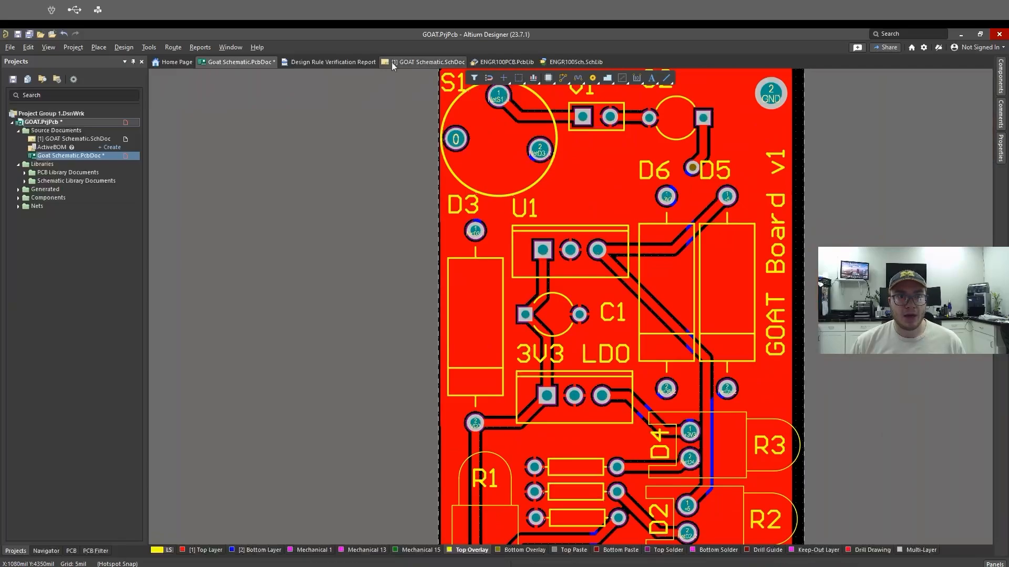
- Locate the Silk to Silk violation involving text D3 and move the D3 designator away from the S1 arc, to about X 1025, Y 3825 mil
left_click(335, 63)
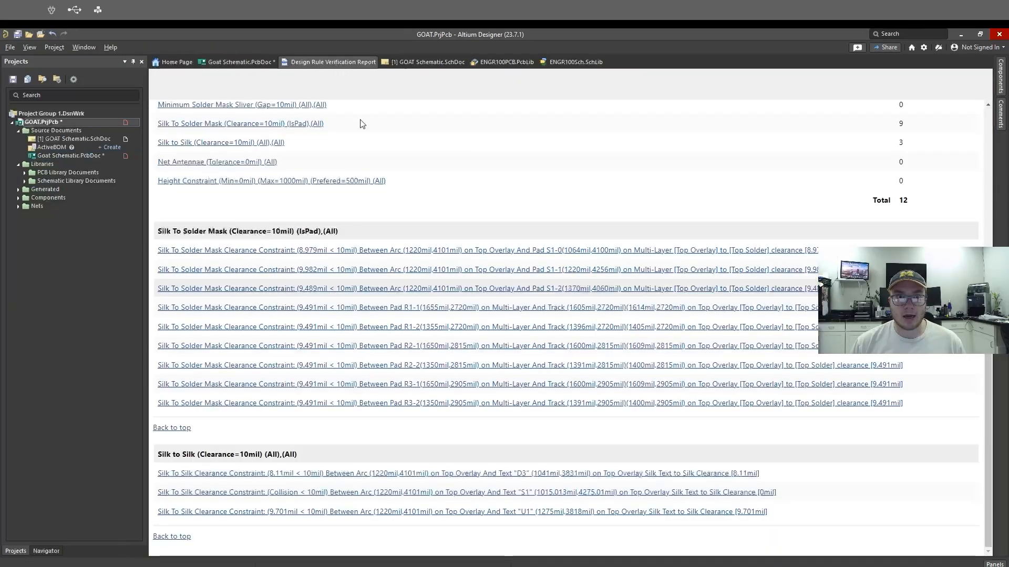
left_click(315, 473)
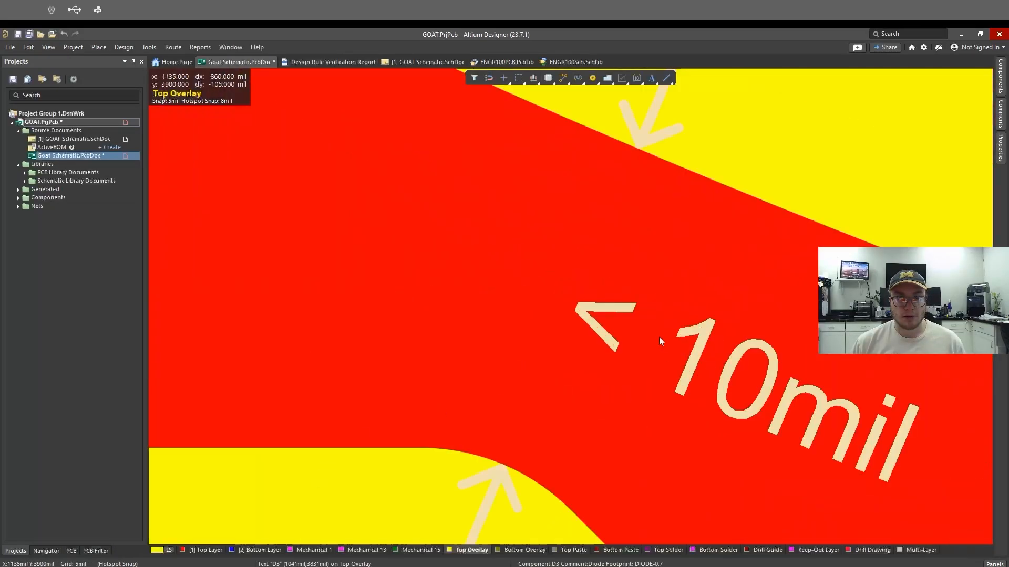
scroll(630, 313, "down", 4, "ctrl")
scroll(626, 311, "down", 8, "ctrl")
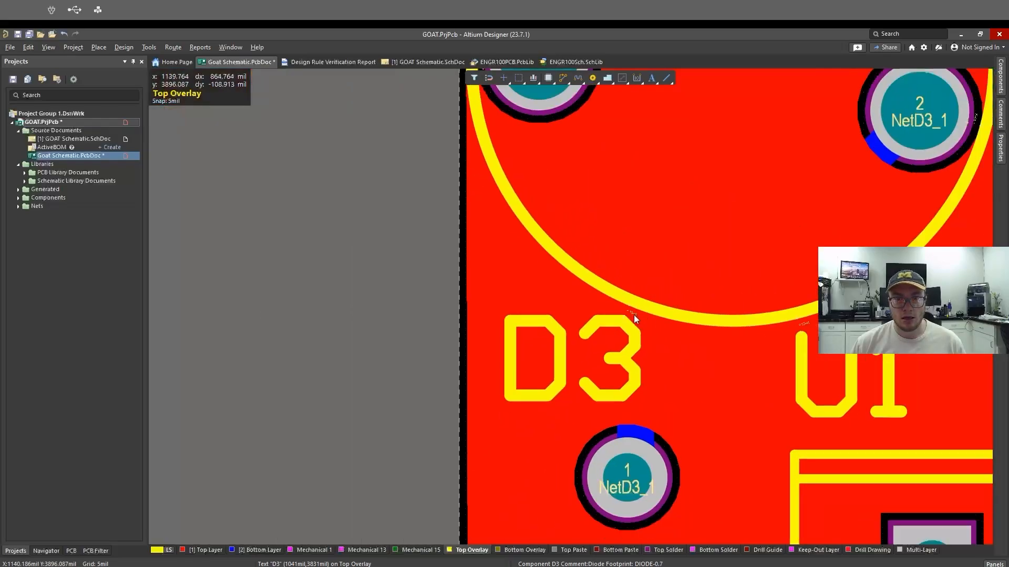
scroll(634, 315, "up", 2, "ctrl")
scroll(632, 311, "down", 5, "ctrl")
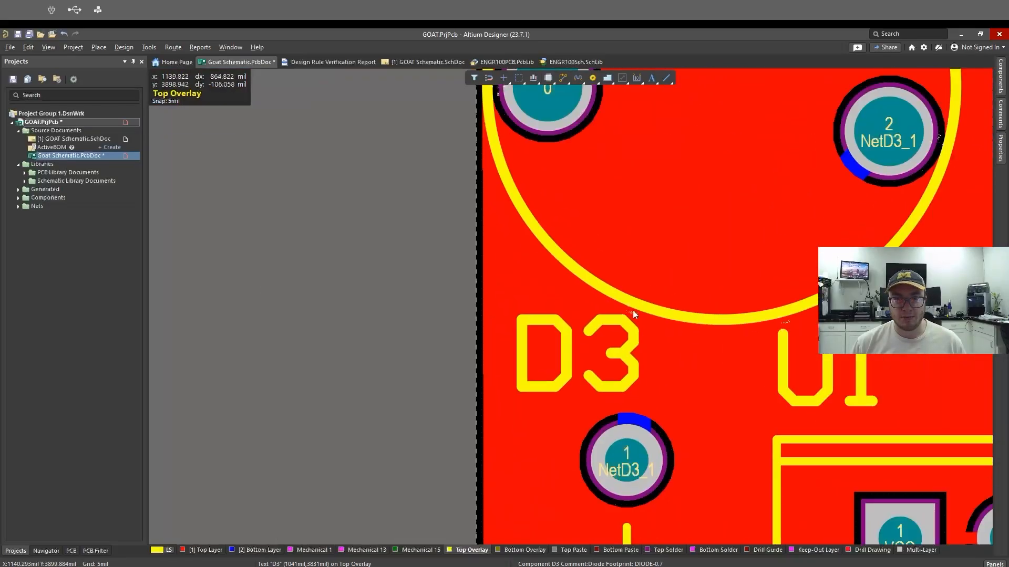
left_click_drag(622, 328, 598, 333)
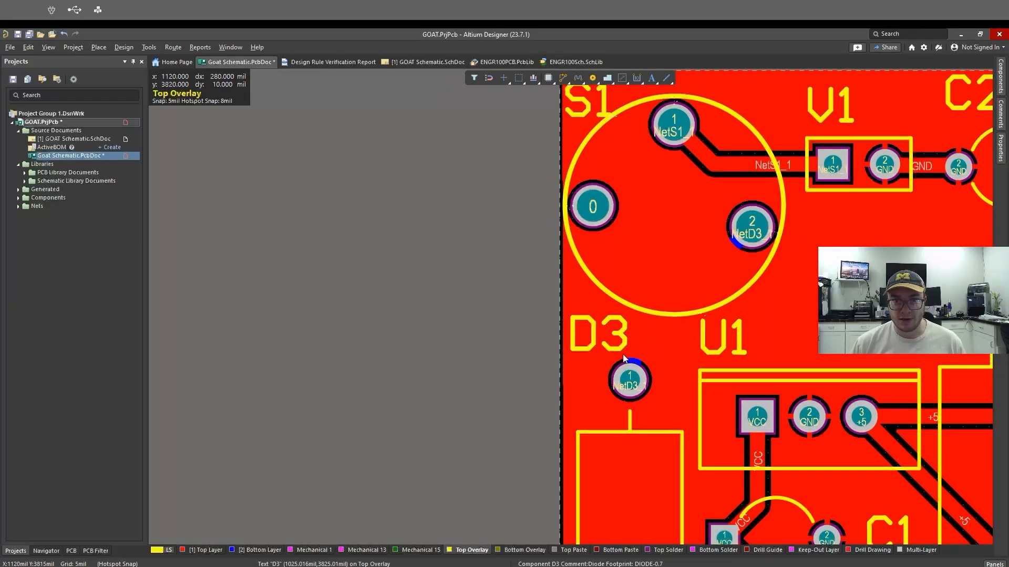
- Locate the Silk to Silk violation involving text S1 and move the S1 designator toward the board corner, to about X 1010, Y 4290 mil
scroll(755, 293, "down", 3, "ctrl")
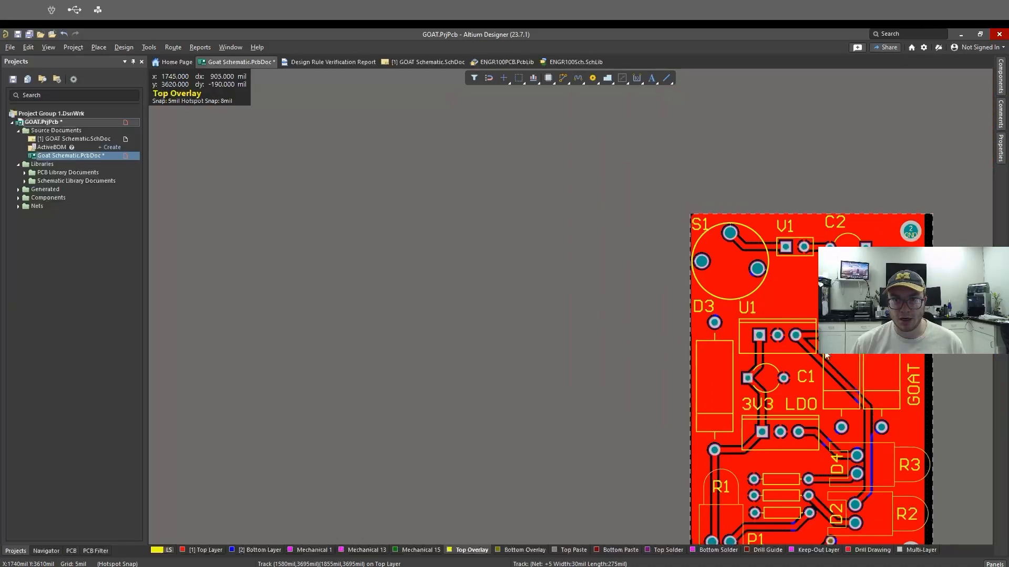
right_click_drag(809, 341, 684, 242)
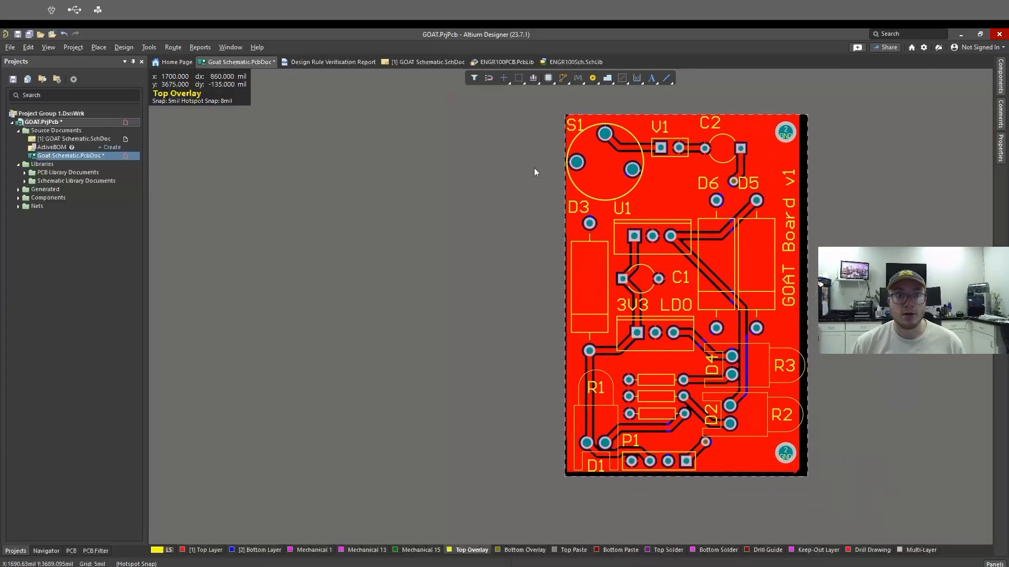
left_click(320, 61)
left_click(239, 493)
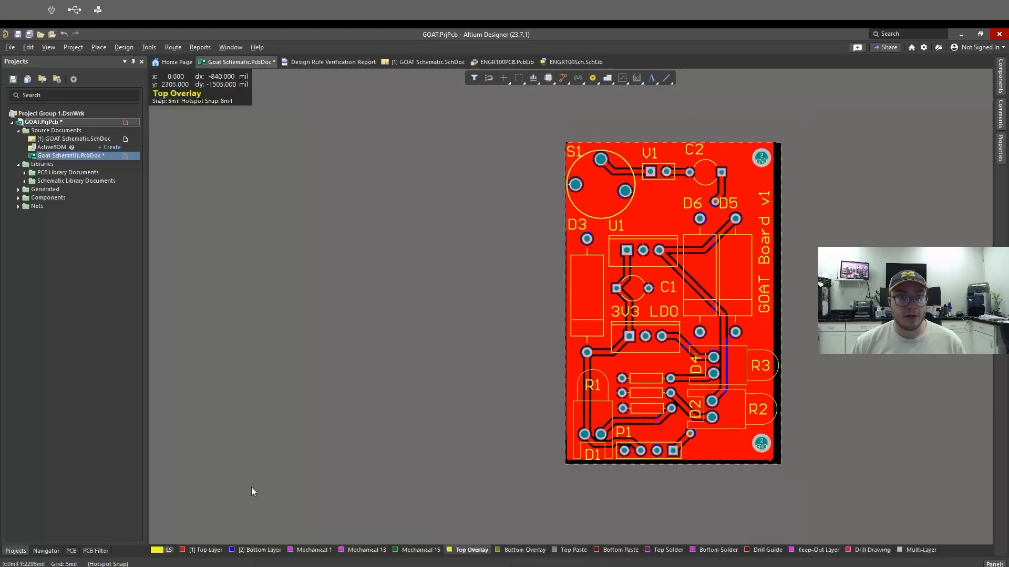
scroll(562, 262, "down", 10, "ctrl")
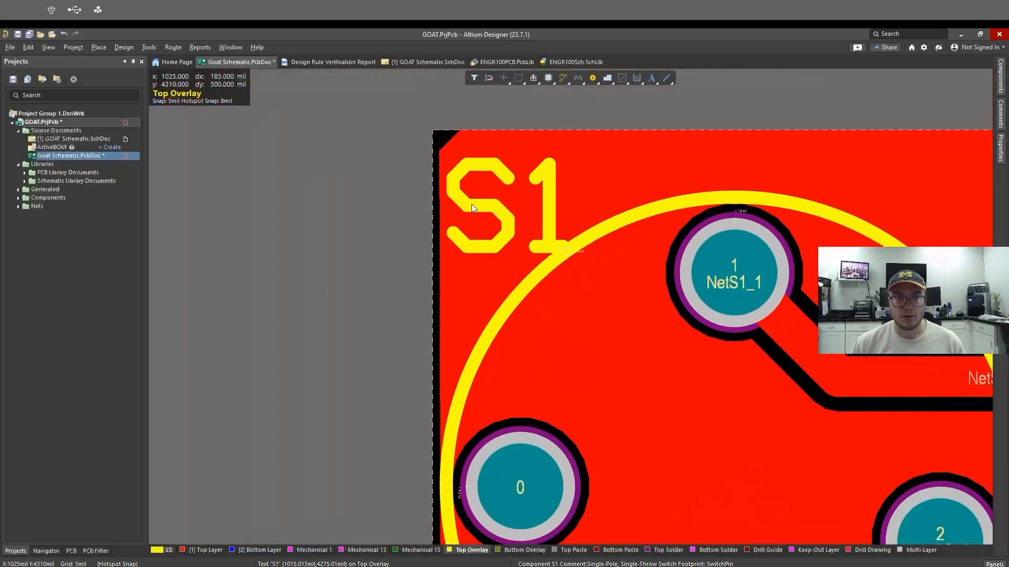
left_click_drag(471, 203, 501, 185)
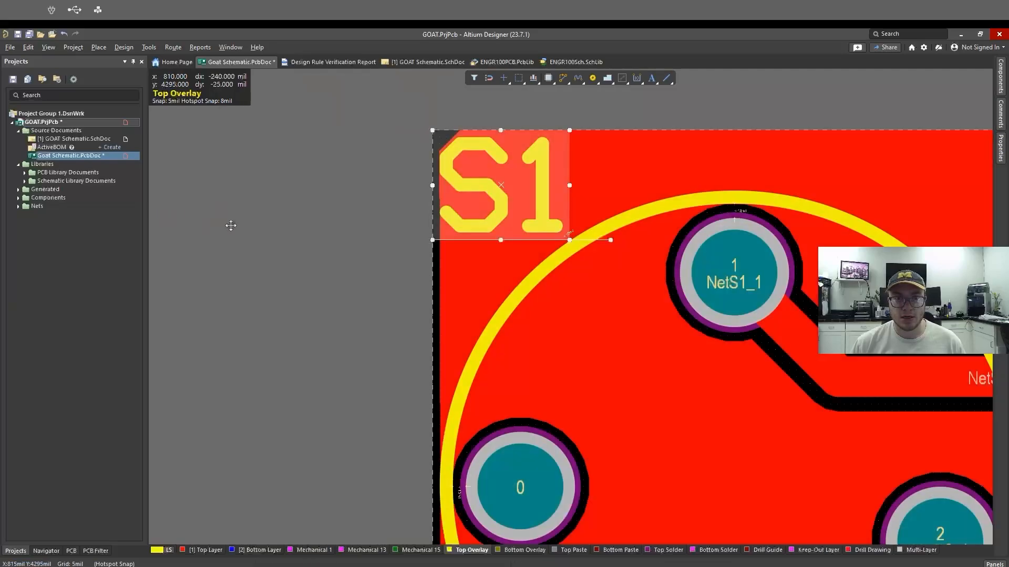
left_click(291, 229)
- Locate the Silk to Silk violation involving text U1 and move the U1 designator sideways, away from the S1 arc and the D3 label
left_click(333, 61)
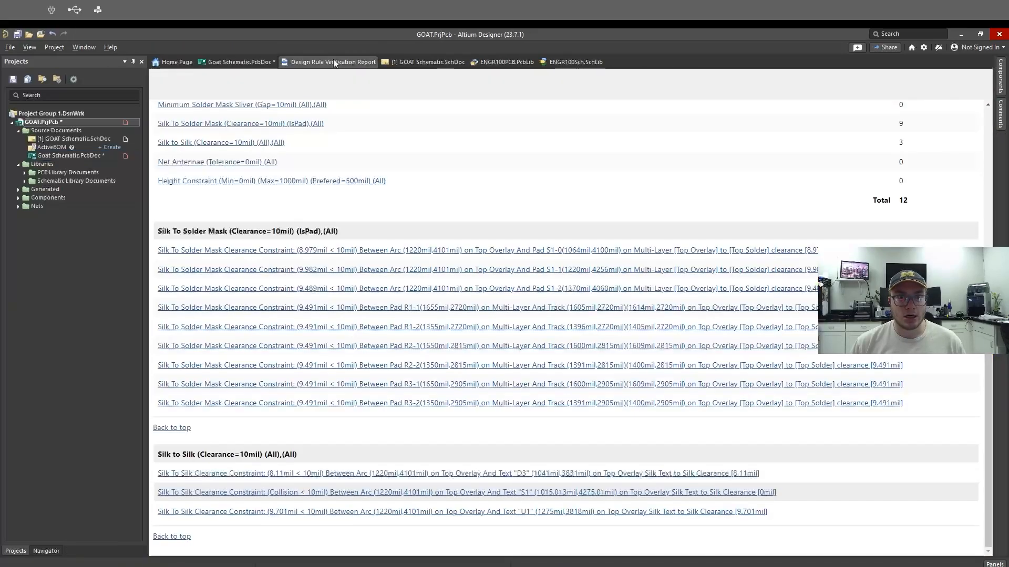
left_click(352, 511)
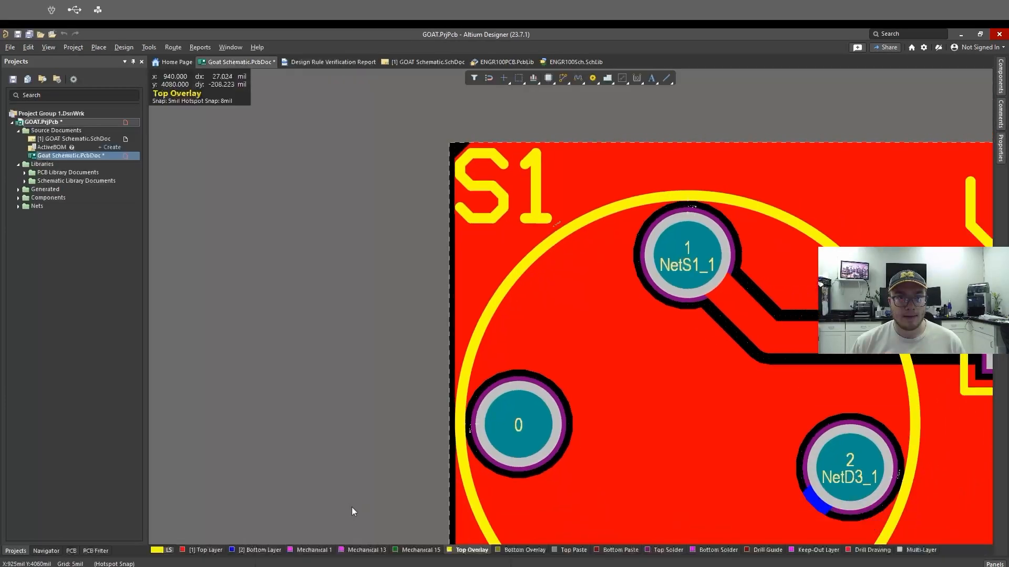
scroll(543, 401, "down", 8, "ctrl")
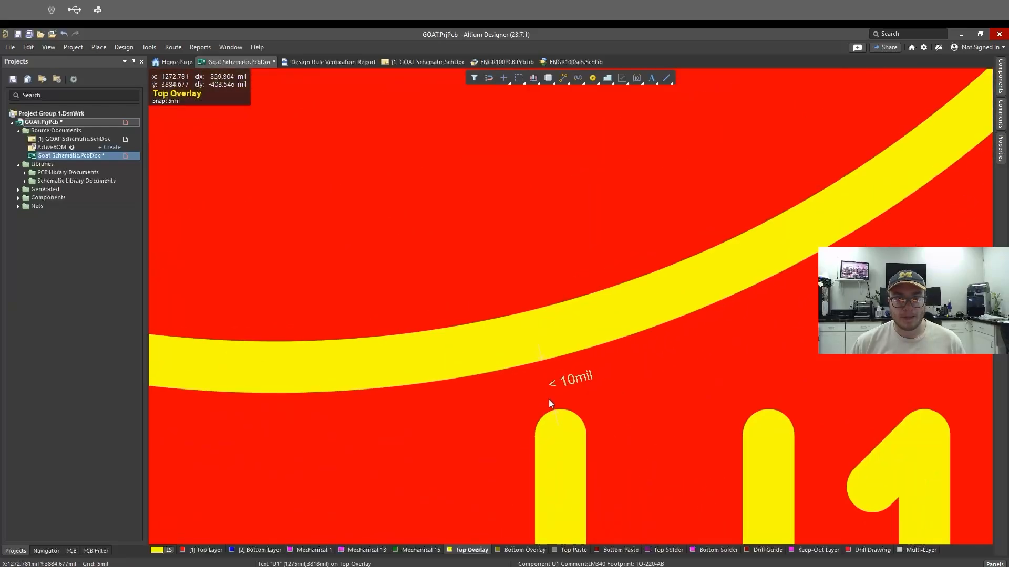
right_click_drag(678, 407, 597, 361)
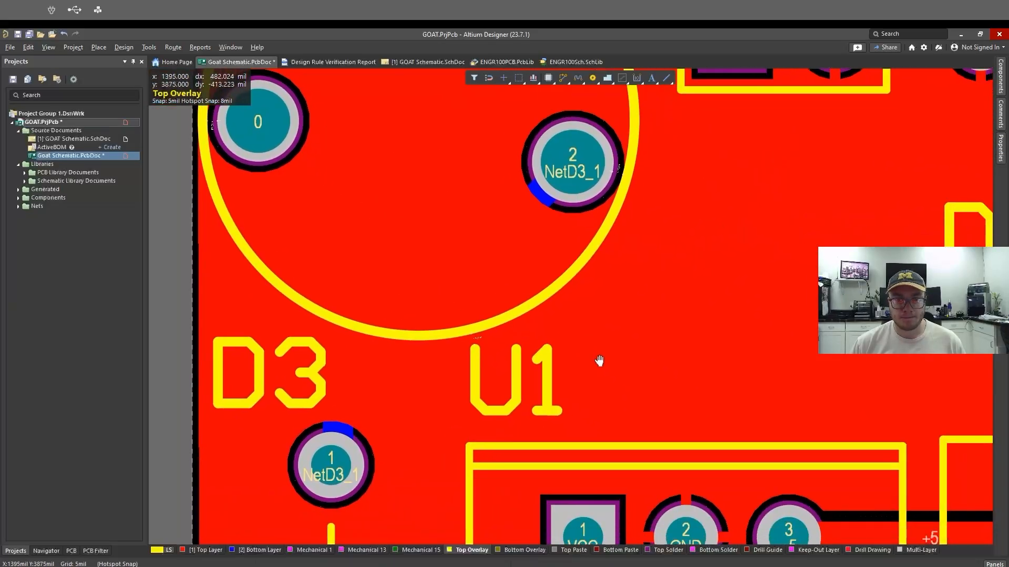
left_click(549, 381)
left_click_drag(548, 381, 629, 379)
scroll(361, 339, "down", 2, "ctrl")
left_click(244, 320)
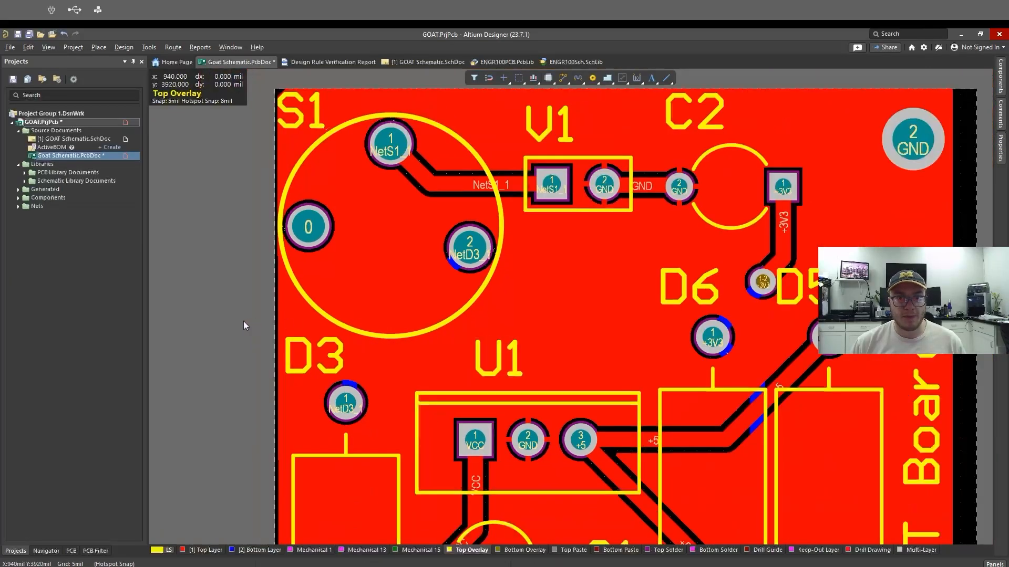
- Rerun the Design Rule Check after the designator moves and dismiss the messages list
left_click(149, 48)
left_click(173, 55)
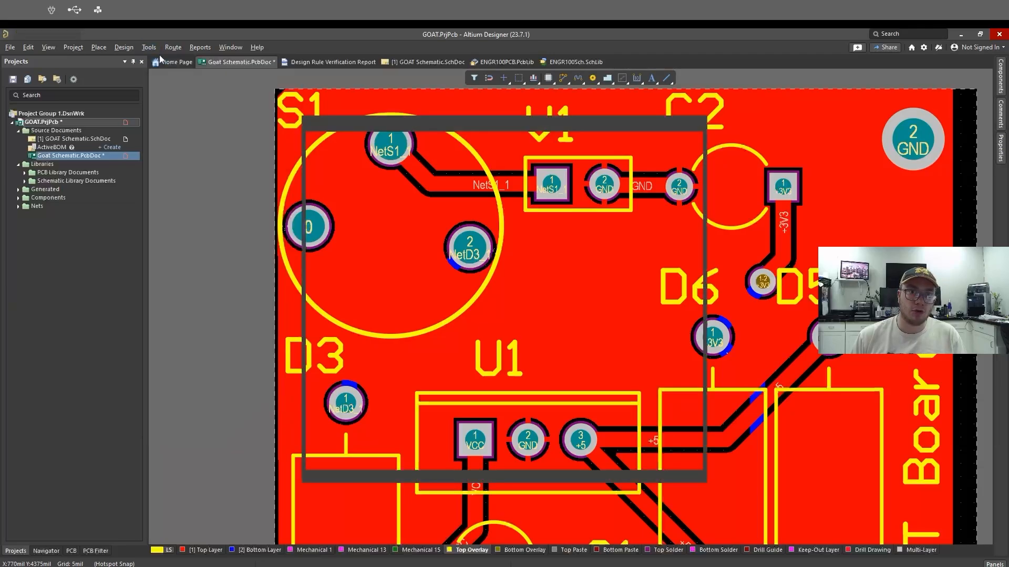
left_click(346, 473)
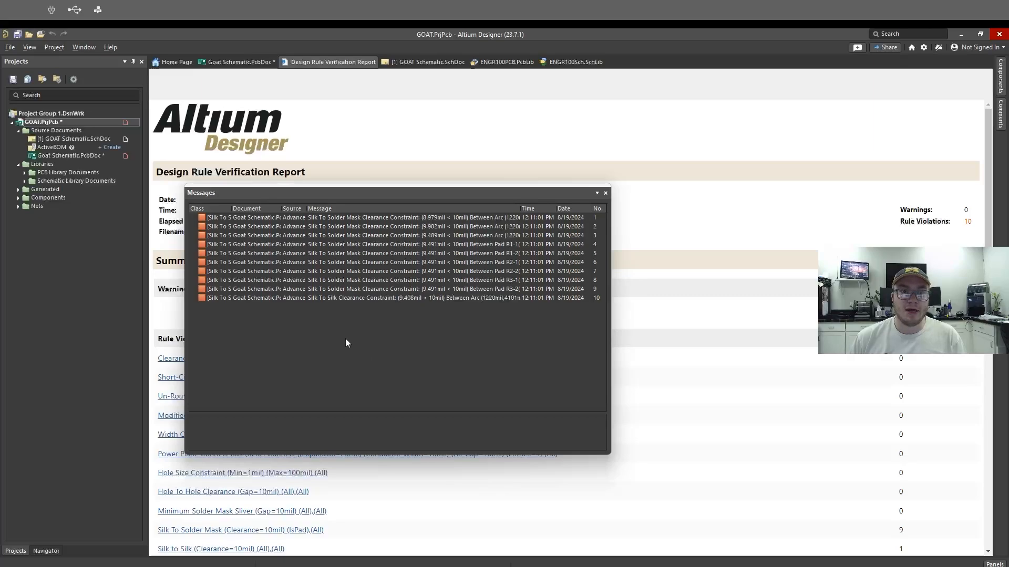
left_click(605, 193)
- Examine the updated violation report and inspect the Silk to Silk clearance between the S1 text and its arc on the board
scroll(646, 362, "down", 6)
scroll(586, 304, "up", 2)
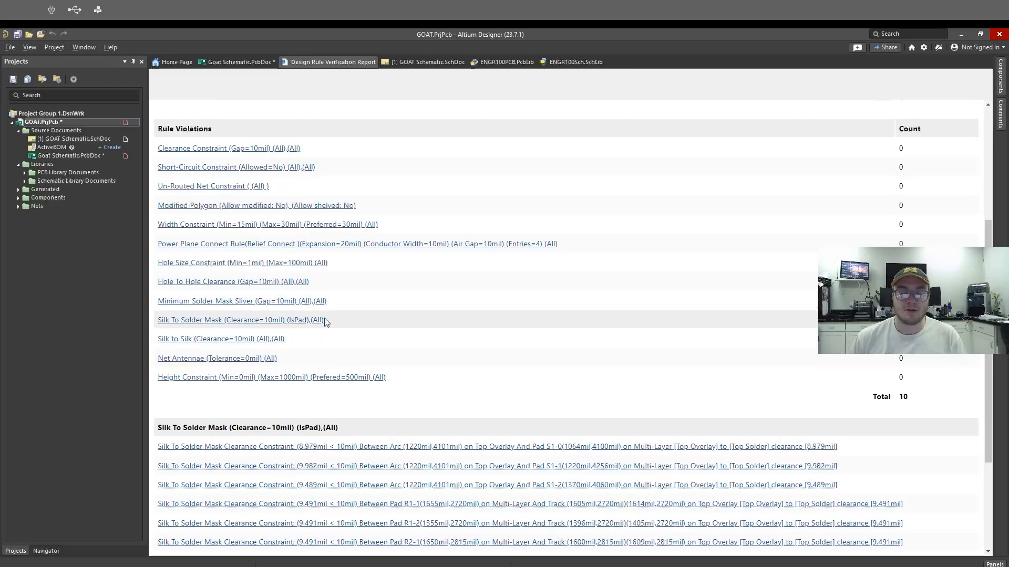
left_click(280, 339)
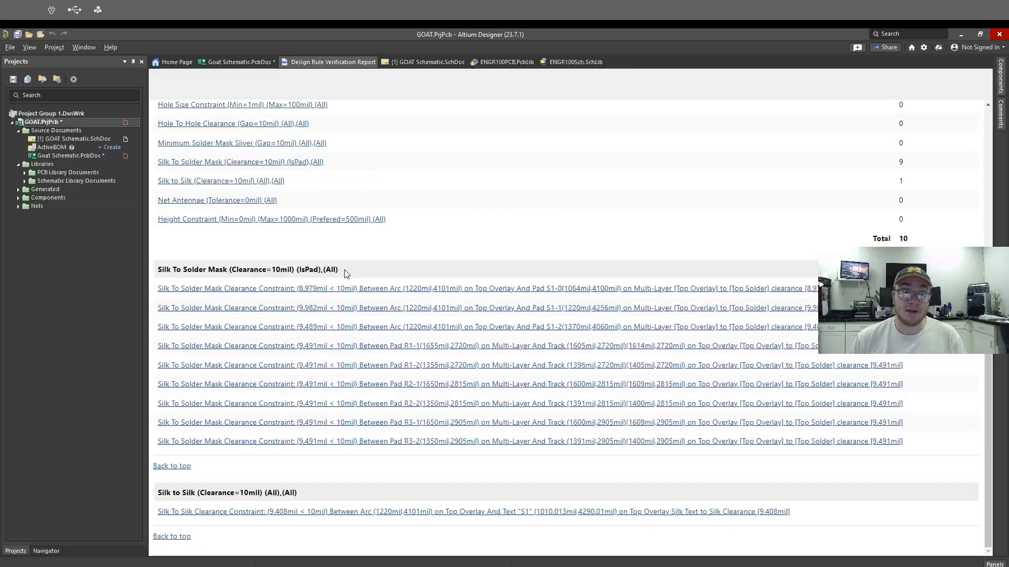
left_click(360, 513)
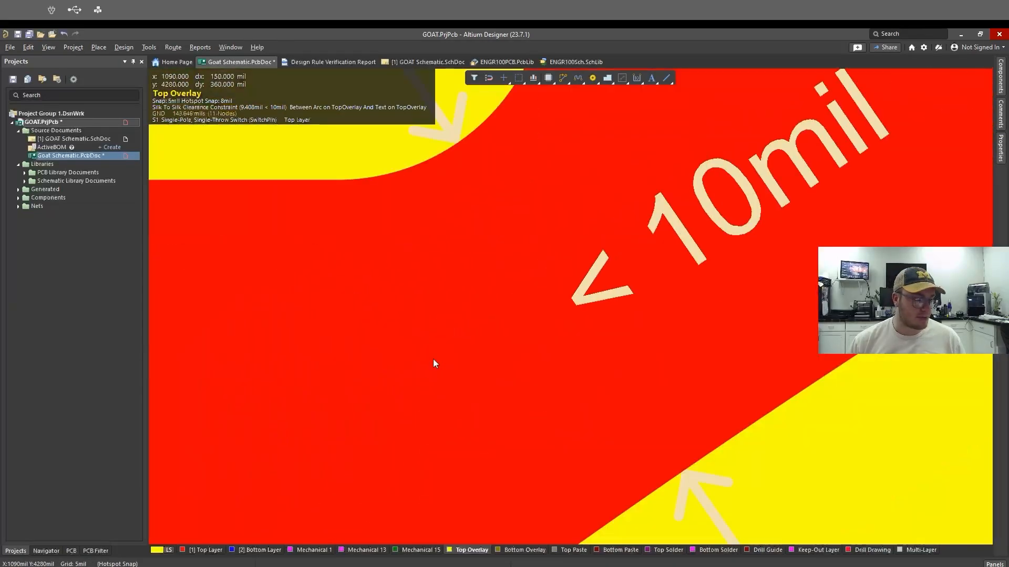
scroll(489, 305, "down", 8, "ctrl")
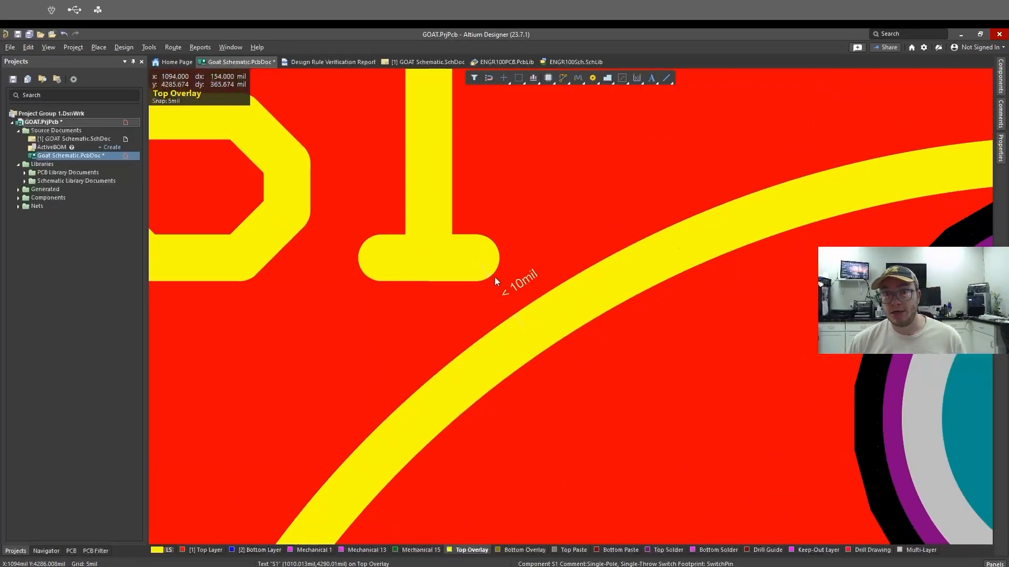
scroll(490, 279, "down", 4, "ctrl")
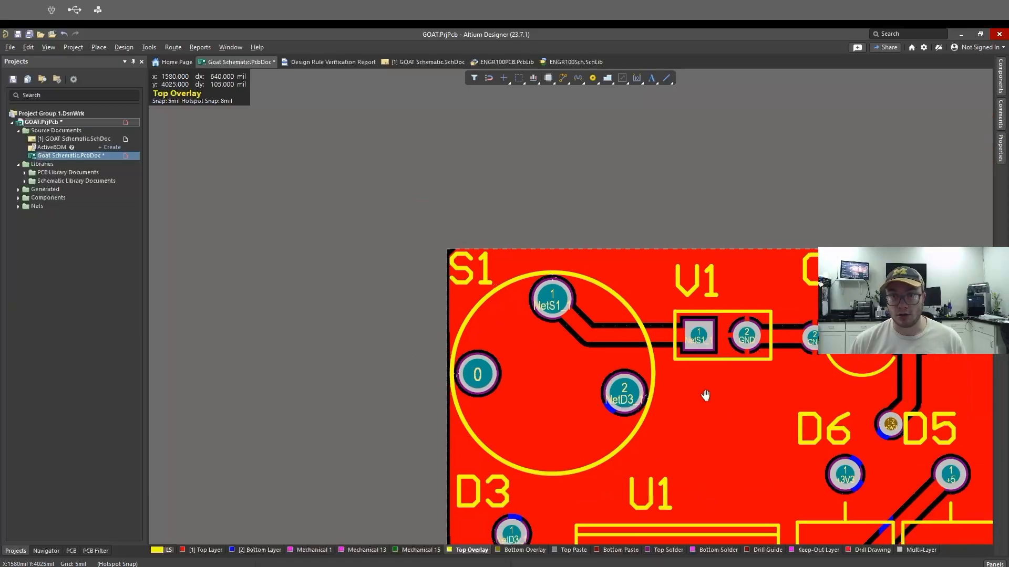
right_click_drag(703, 396, 554, 201)
scroll(654, 237, "down", 3)
scroll(658, 252, "down", 3, "ctrl")
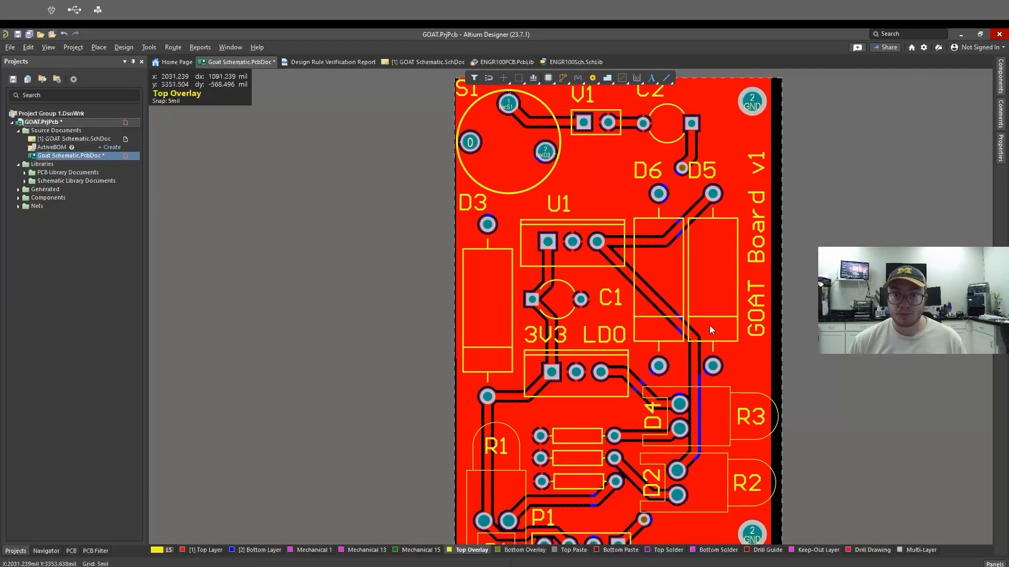
scroll(710, 326, "down", 2, "ctrl")
scroll(711, 327, "up", 1, "ctrl")
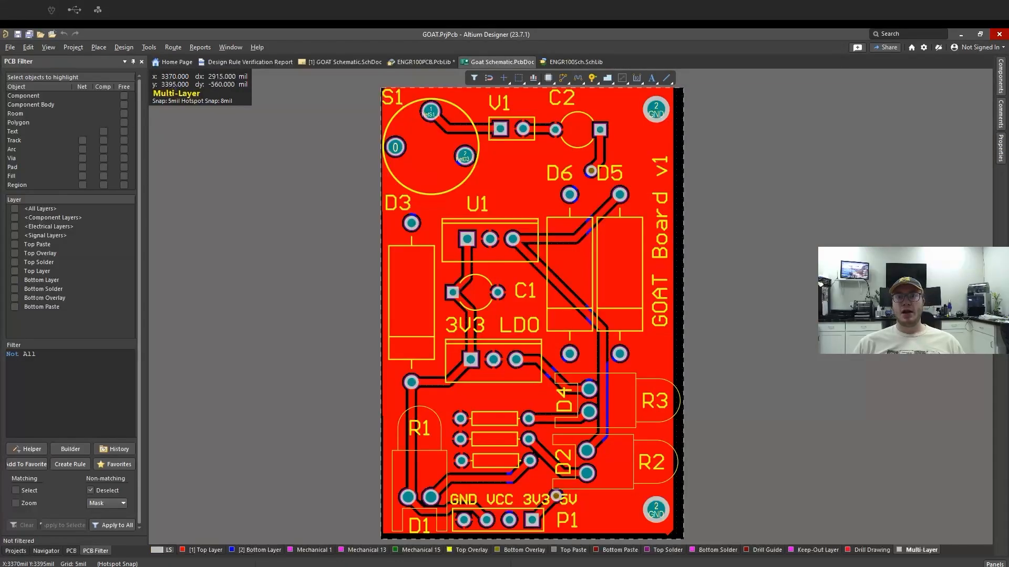
- Select the entire GOAT board and copy it, using the board corner beside S1 as the reference point
scroll(857, 304, "down", 2, "ctrl")
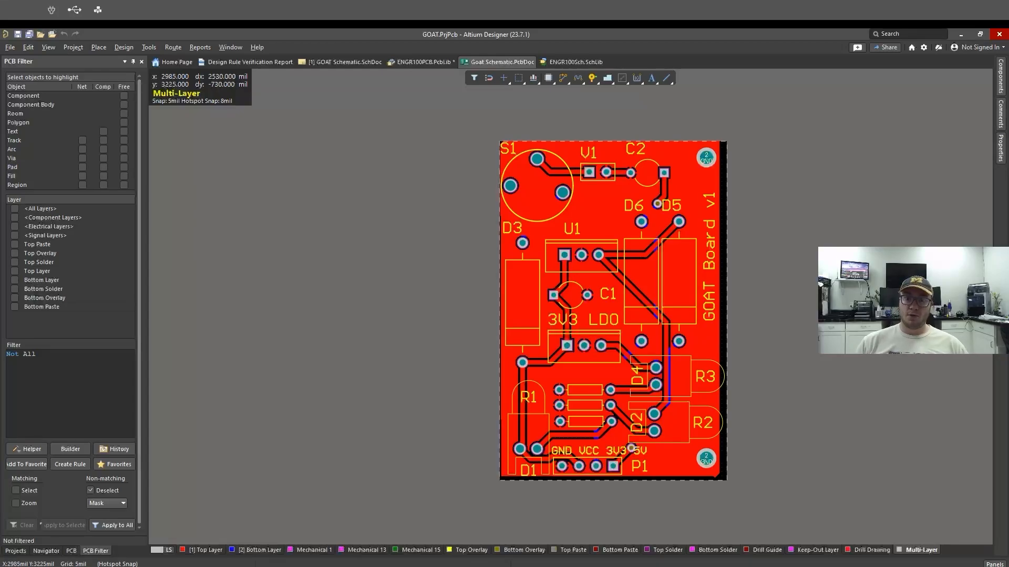
left_click(752, 498)
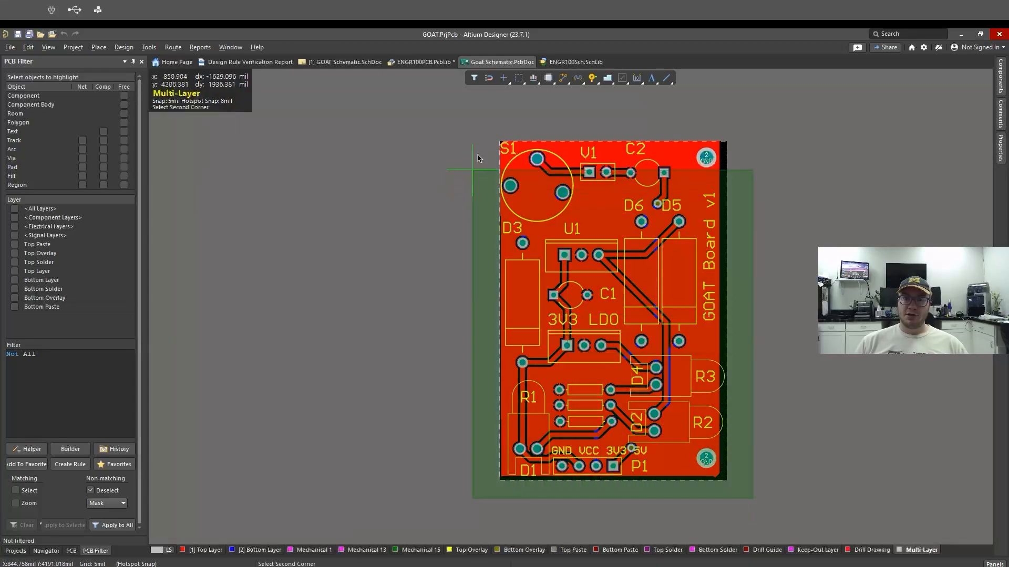
left_click(461, 93)
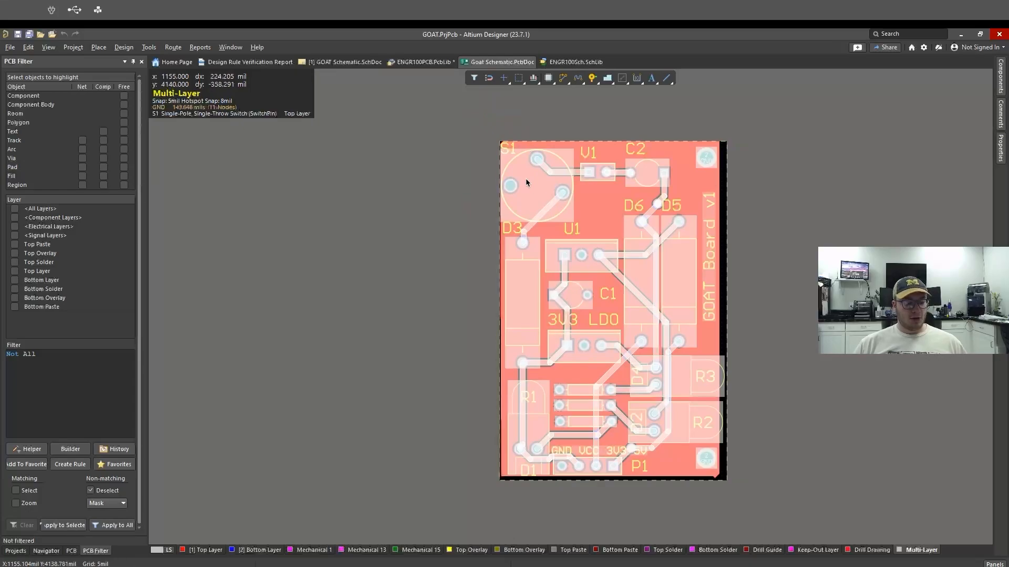
key("ctrl+c")
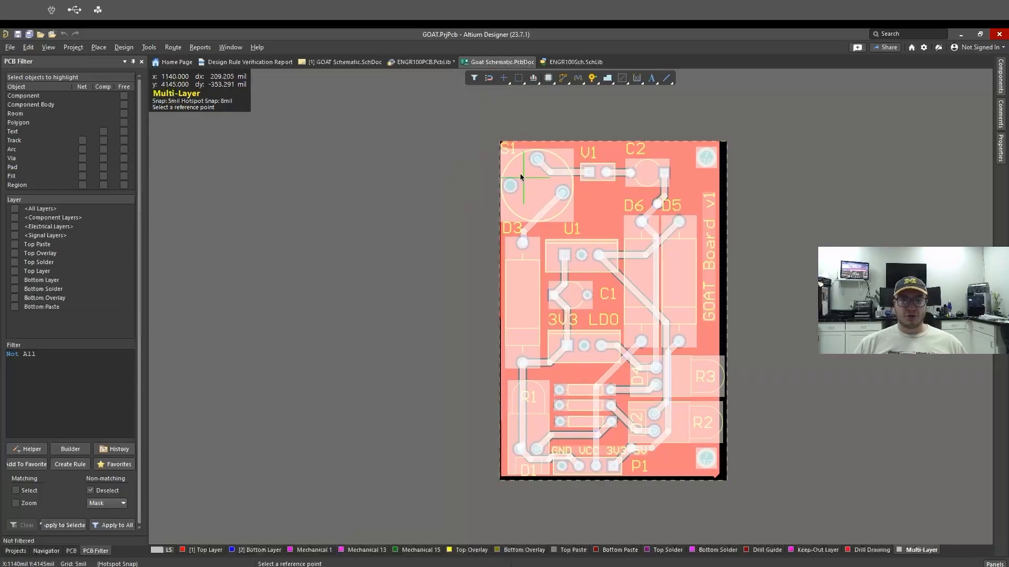
left_click(500, 142)
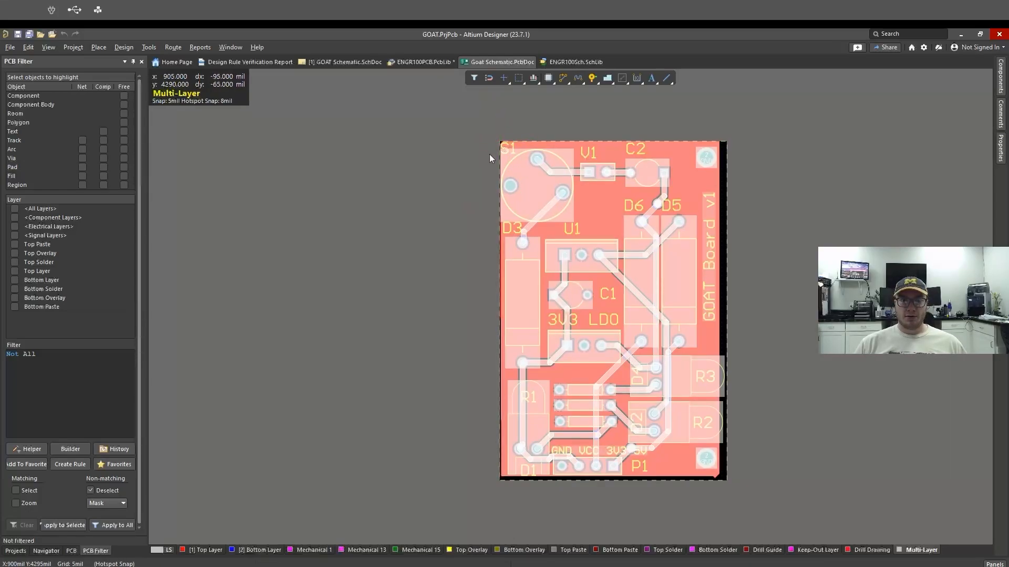
- Paste the copied board into the empty footprint PCBCOMPONENT_1 in the ENGR100PCB.PcbLib library
left_click(407, 62)
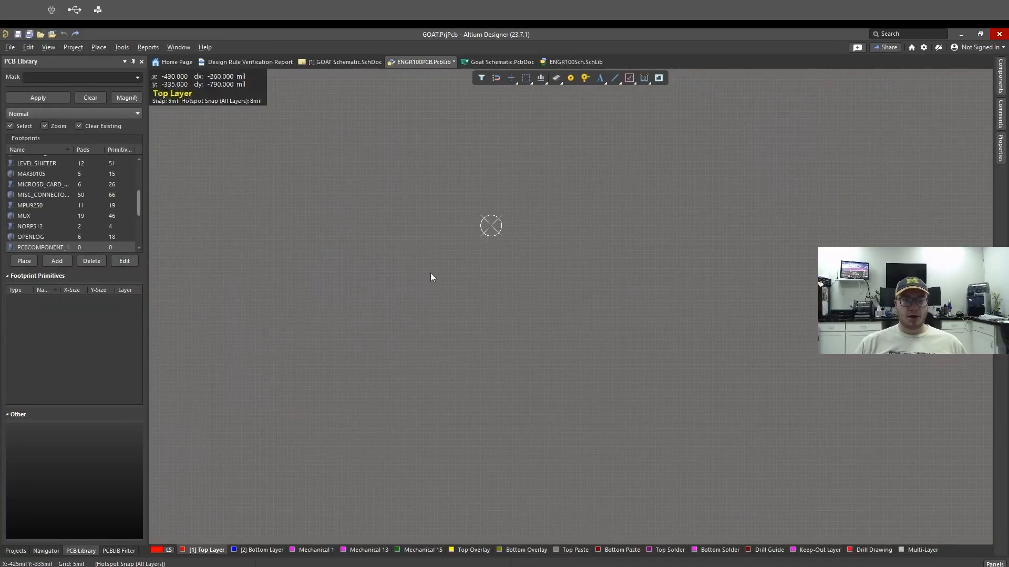
key("ctrl+v")
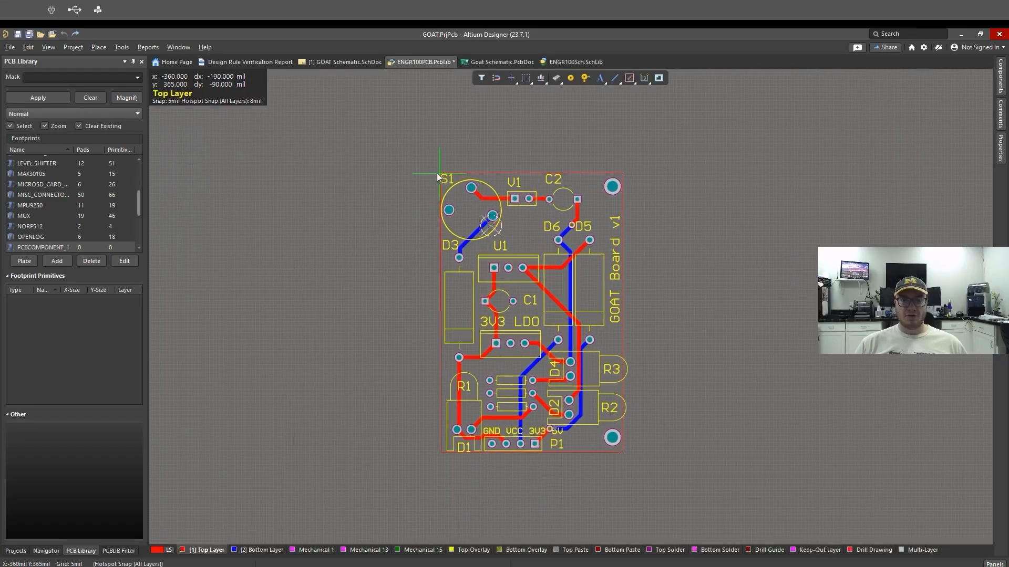
left_click(422, 154)
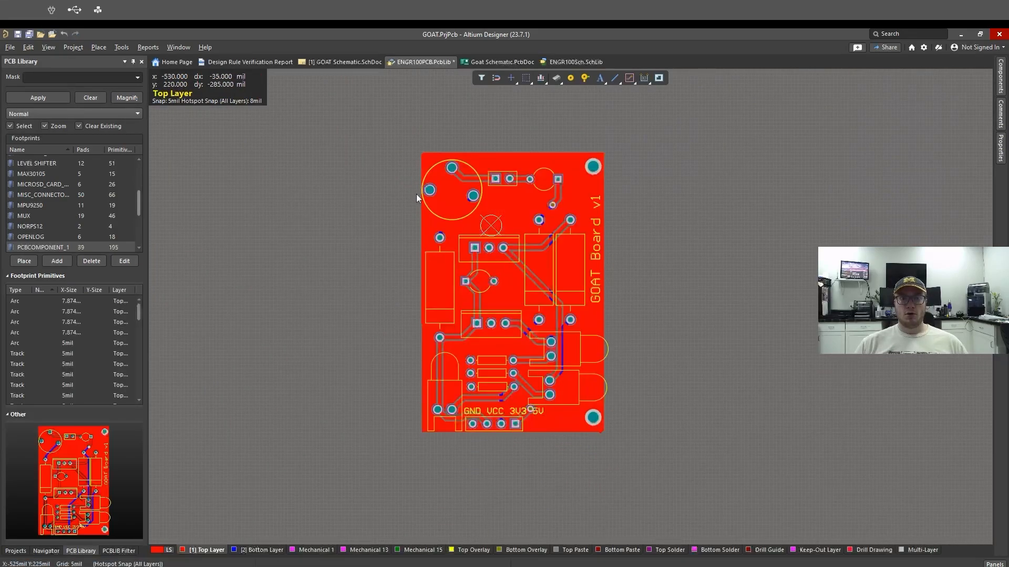
- Draw a rectangle about 1310 by 1980 mil on Top Overlay, enclosing the pasted board as its outline
left_click(473, 553)
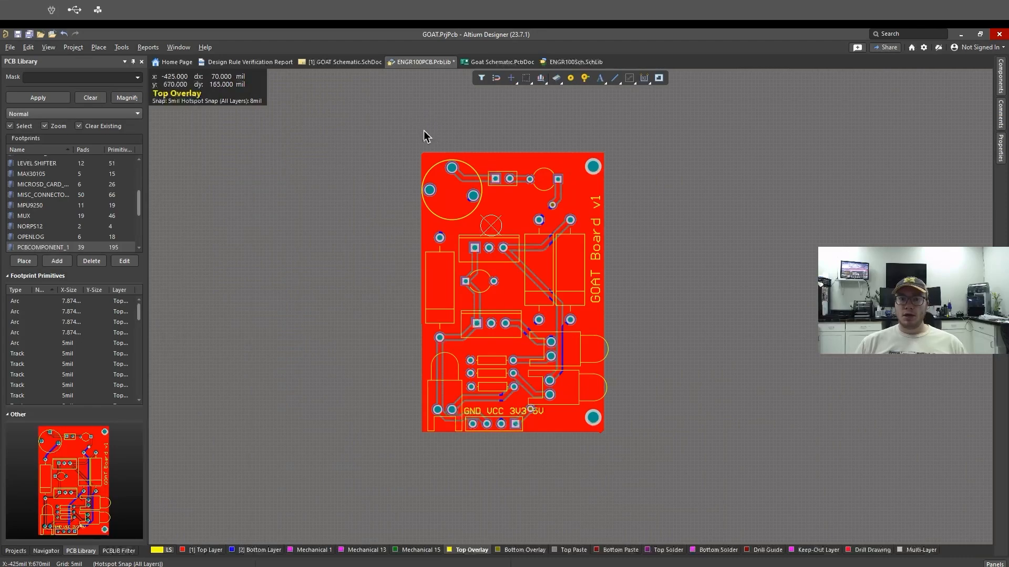
right_click(382, 140)
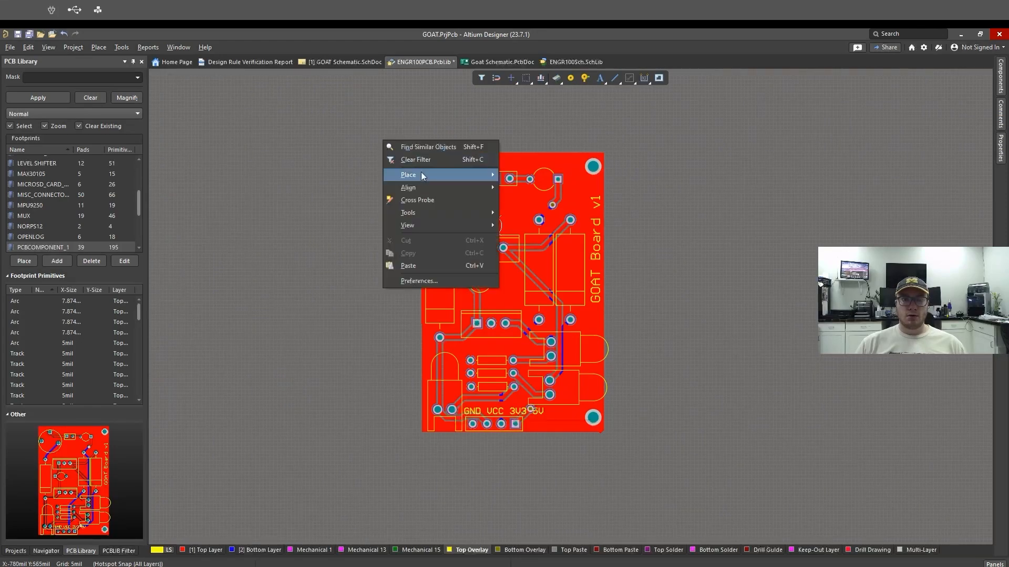
mouse_move(422, 174)
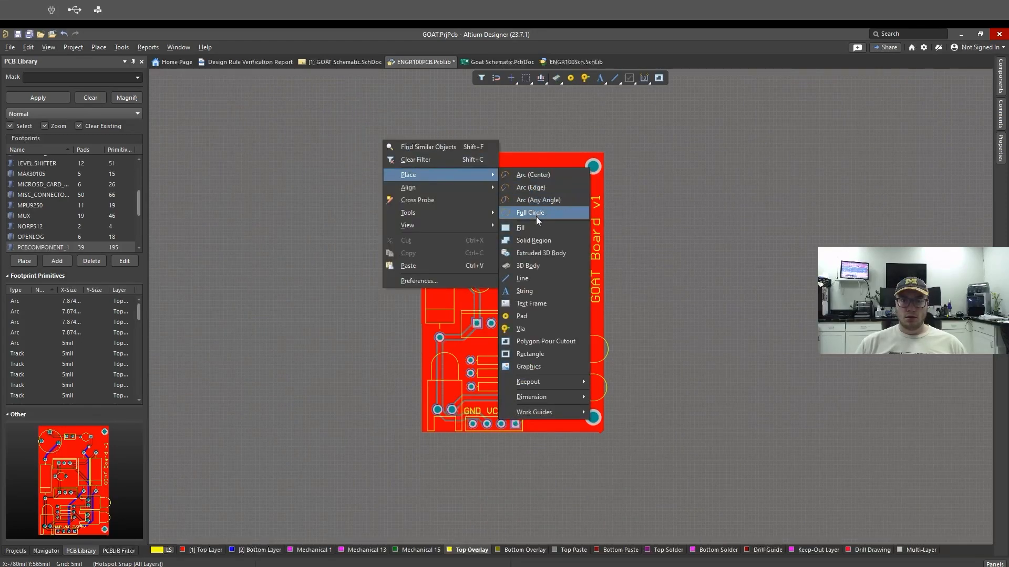
left_click(537, 353)
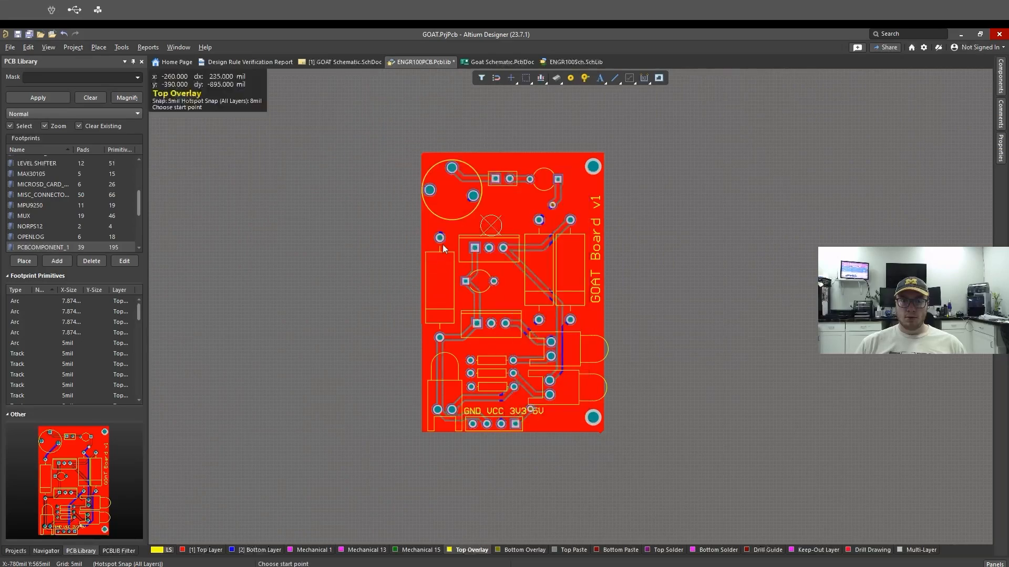
left_click(420, 153)
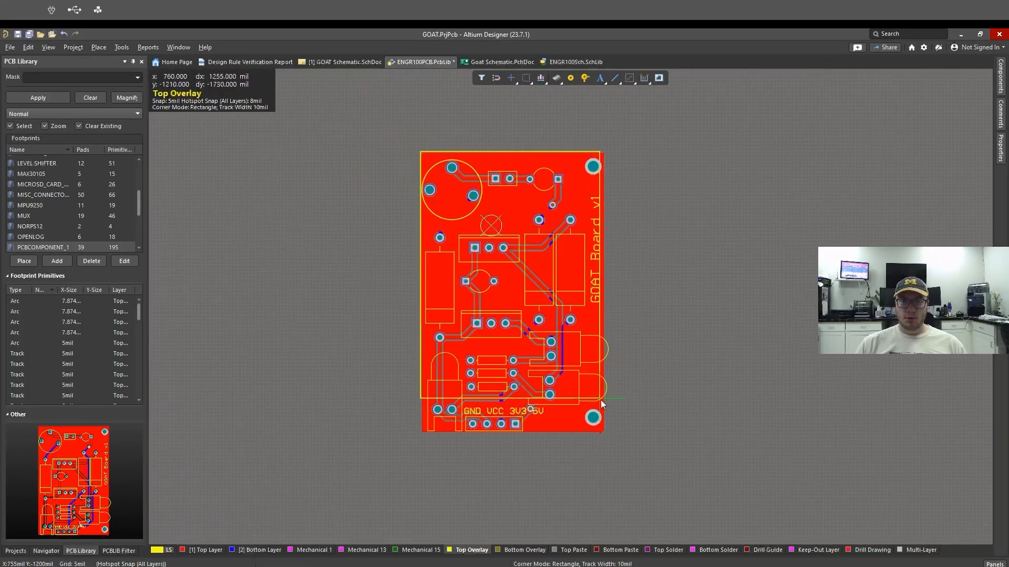
left_click(608, 434)
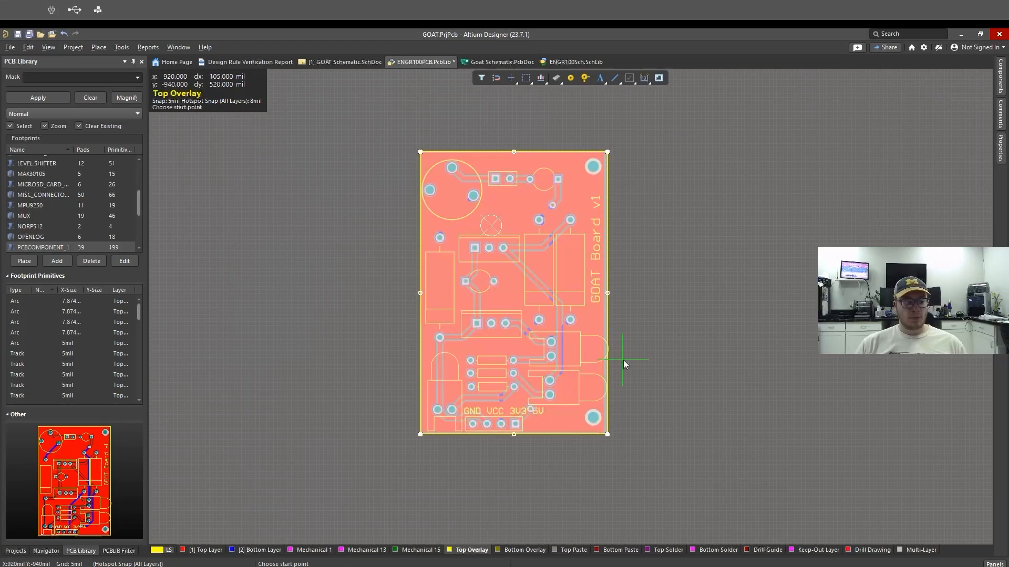
right_click(623, 361)
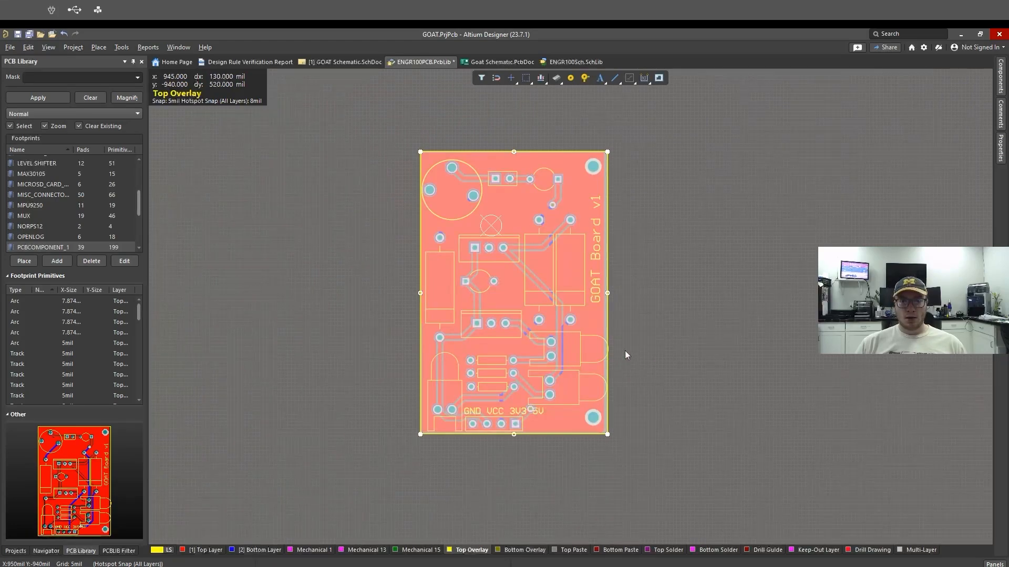
- Cut the Top Layer copper region that covers the pasted board from the footprint
left_click(526, 206)
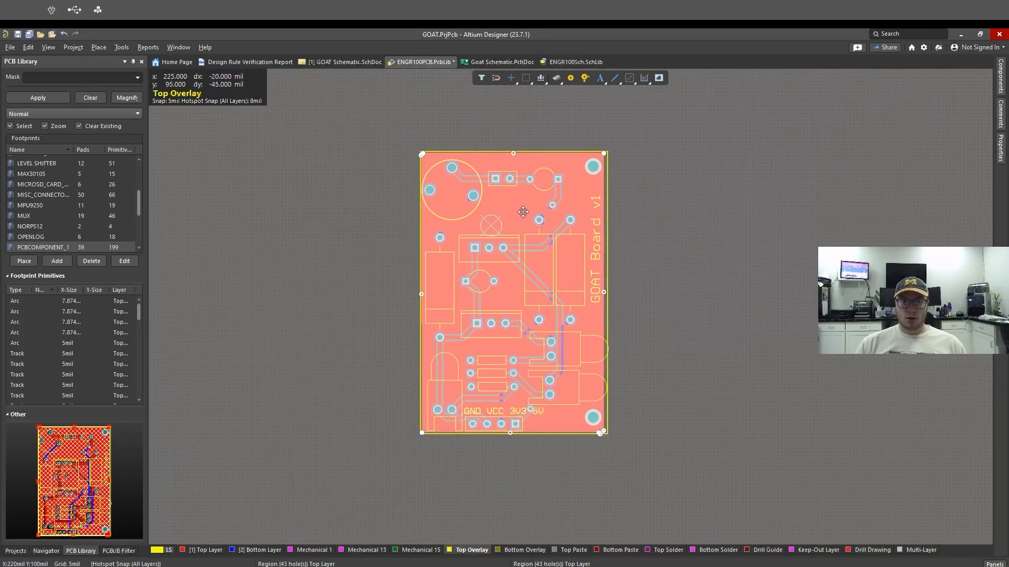
right_click(522, 211)
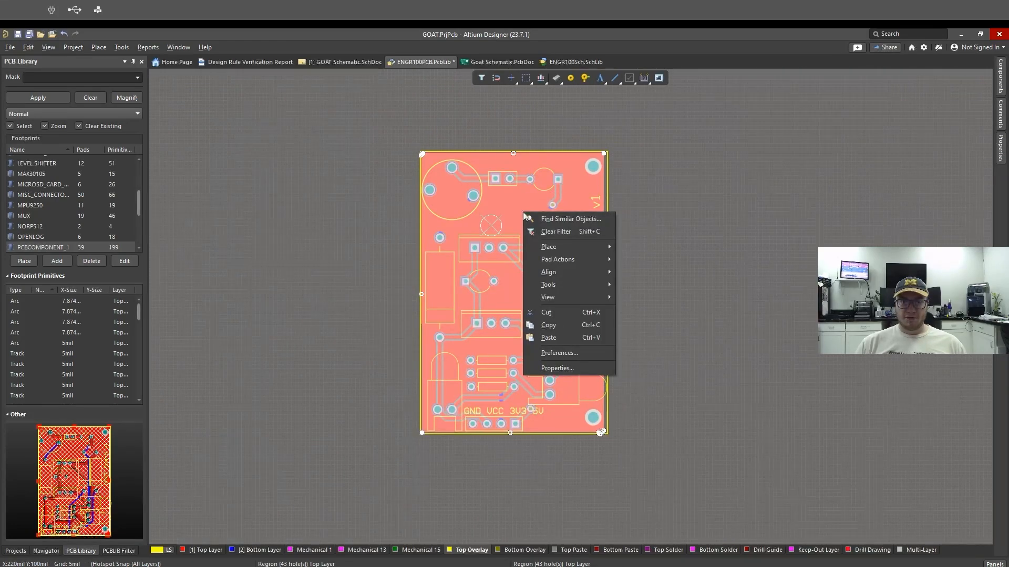
left_click(554, 315)
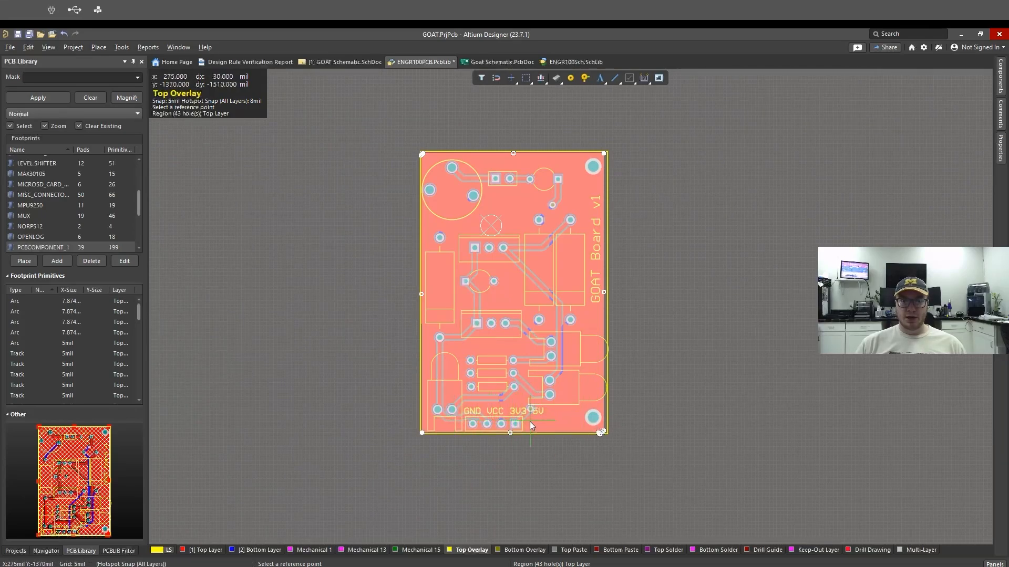
left_click(527, 200)
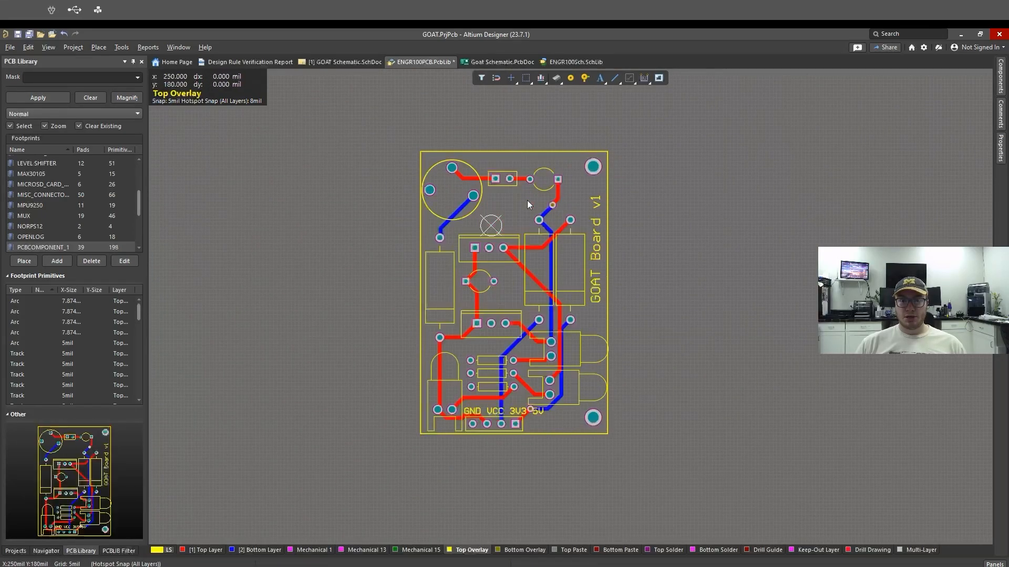
- Select the interior component pads, traces and overlay lines inside the board outline and delete them from the footprint
key("p")
key("f")
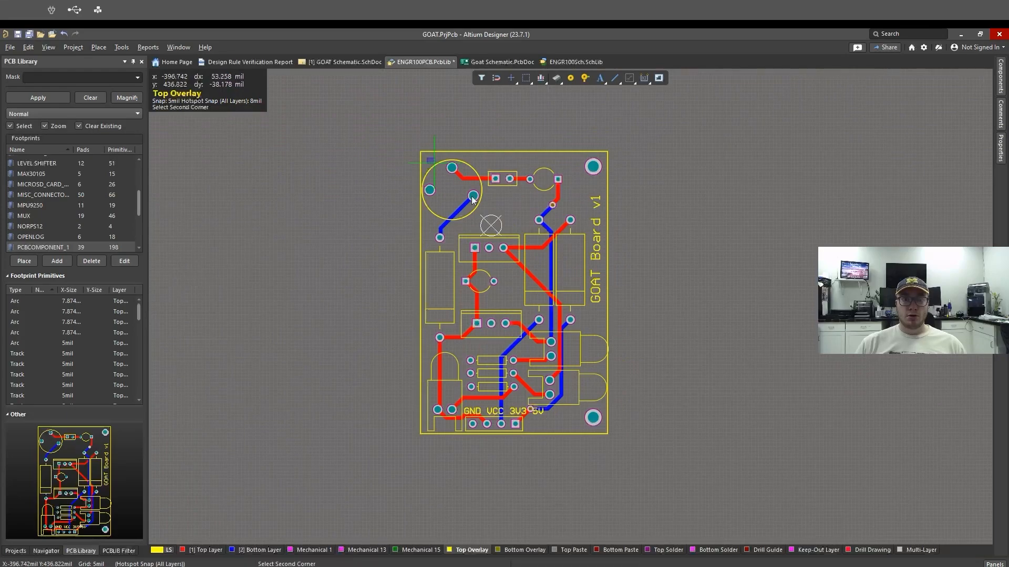
left_click(427, 158)
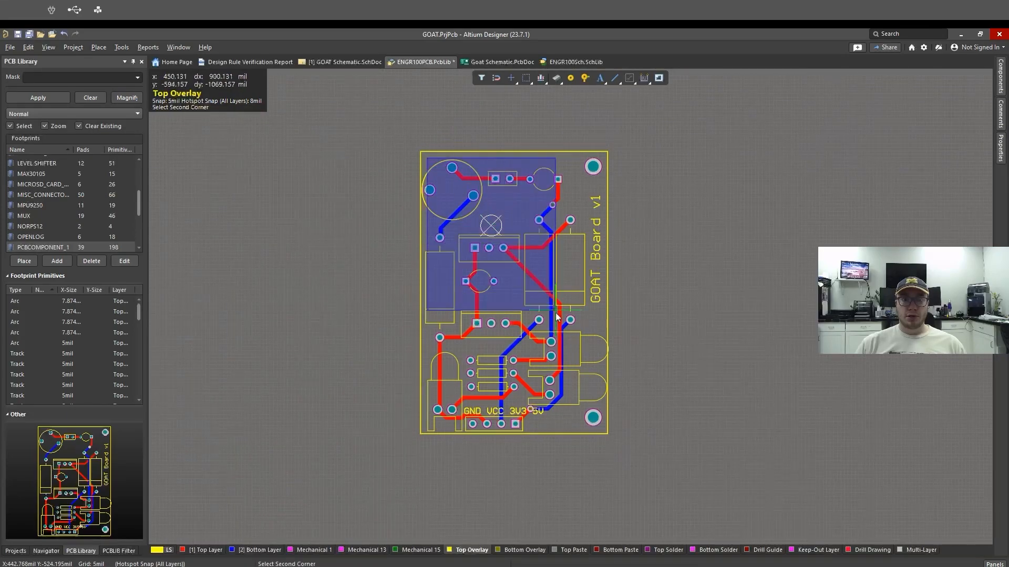
left_click(586, 406)
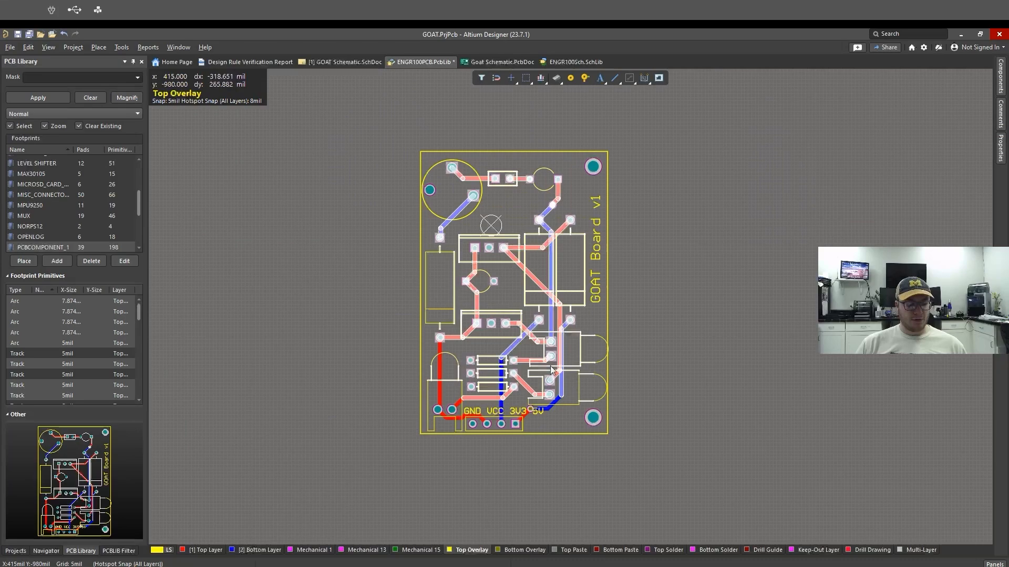
key("ctrl+c")
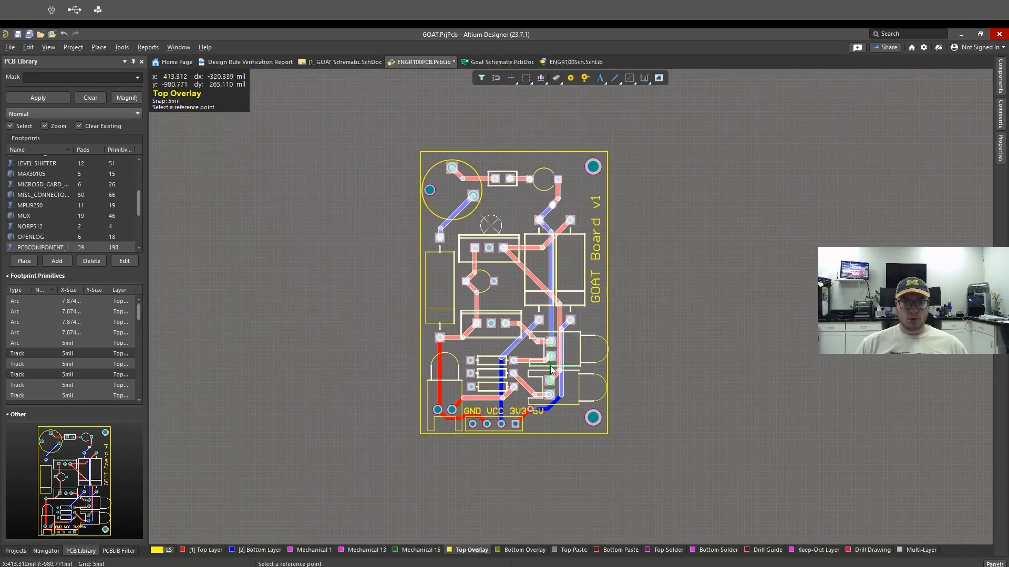
left_click(550, 369)
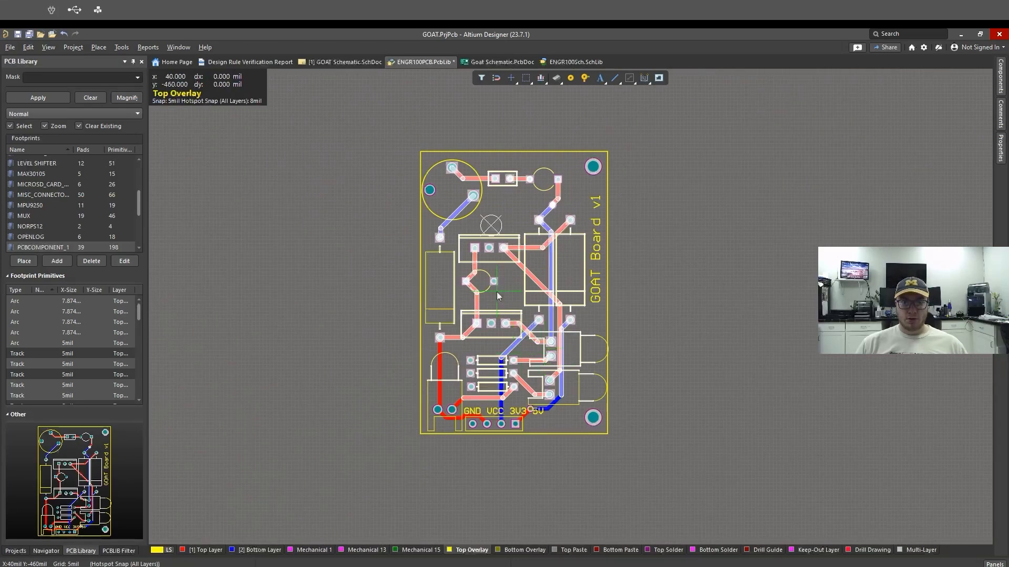
key("Delete")
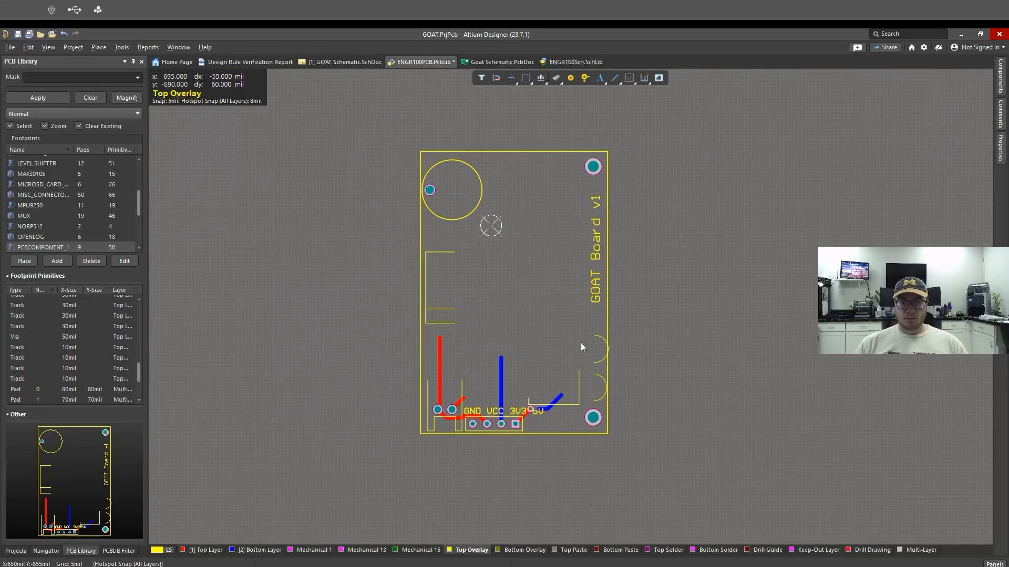
- Delete the two leftover LED arcs beside the board edge, between the GOAT Board v1 text and the corner pad
scroll(598, 365, "up", 2, "ctrl")
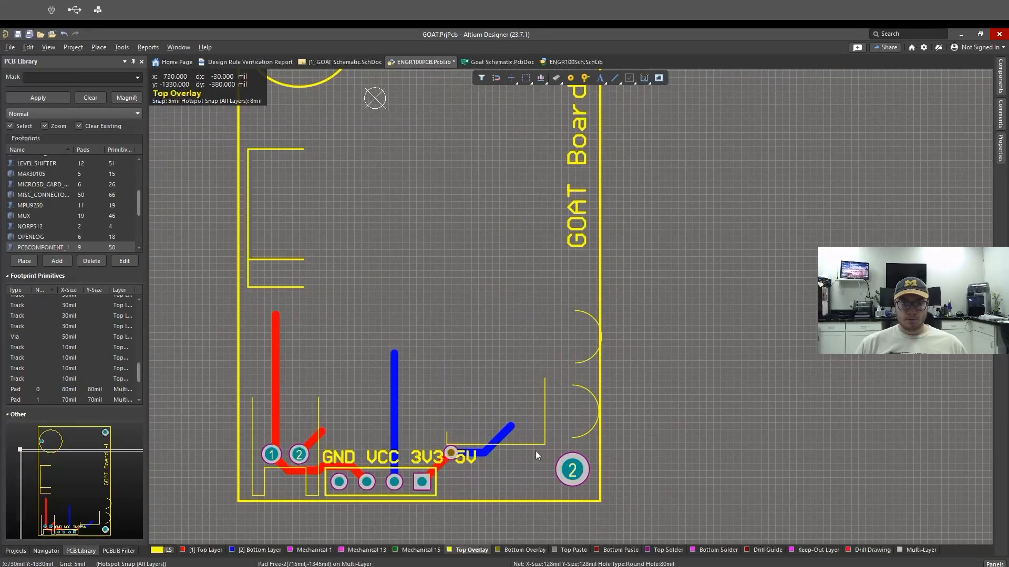
left_click_drag(590, 372, 574, 330)
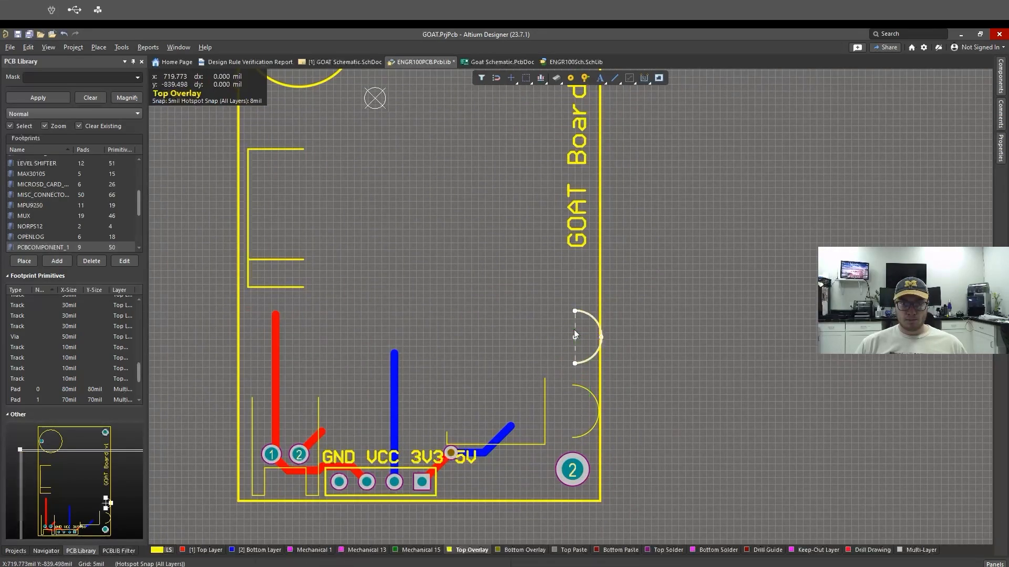
key("Delete")
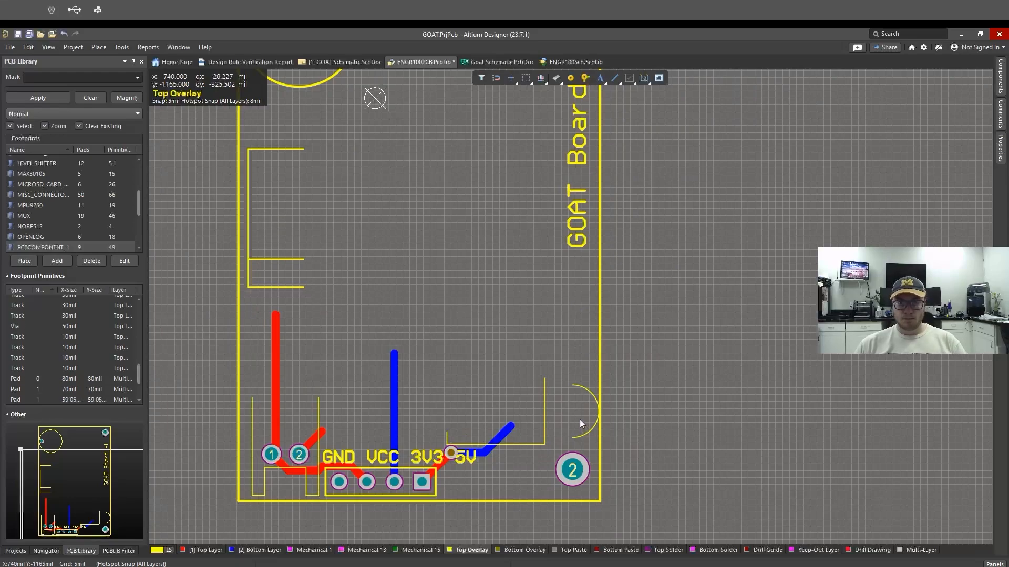
left_click_drag(583, 392, 570, 368)
key("Delete")
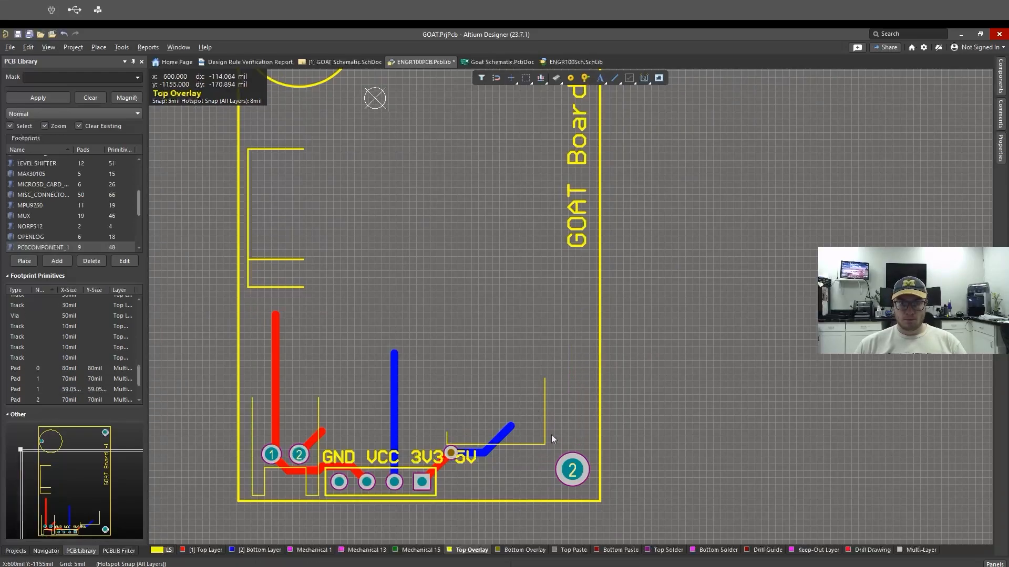
- Delete the leftover Bottom Layer trace segments and the long overlay lines between the 5V via and the corner pad
left_click_drag(526, 459, 496, 409)
key("Delete")
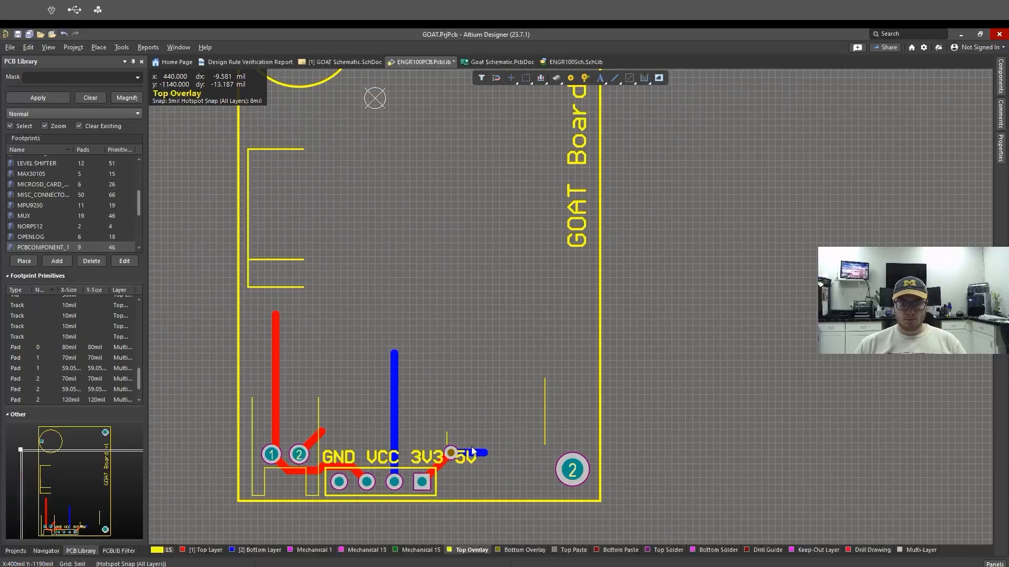
left_click(484, 455)
key("Delete")
left_click_drag(551, 426, 521, 379)
key("Delete")
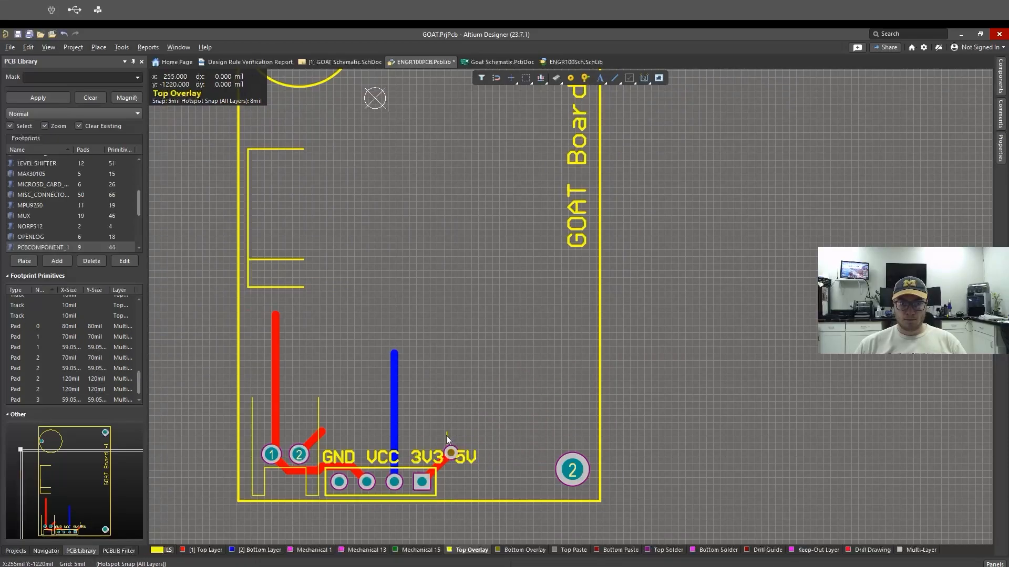
left_click(122, 47)
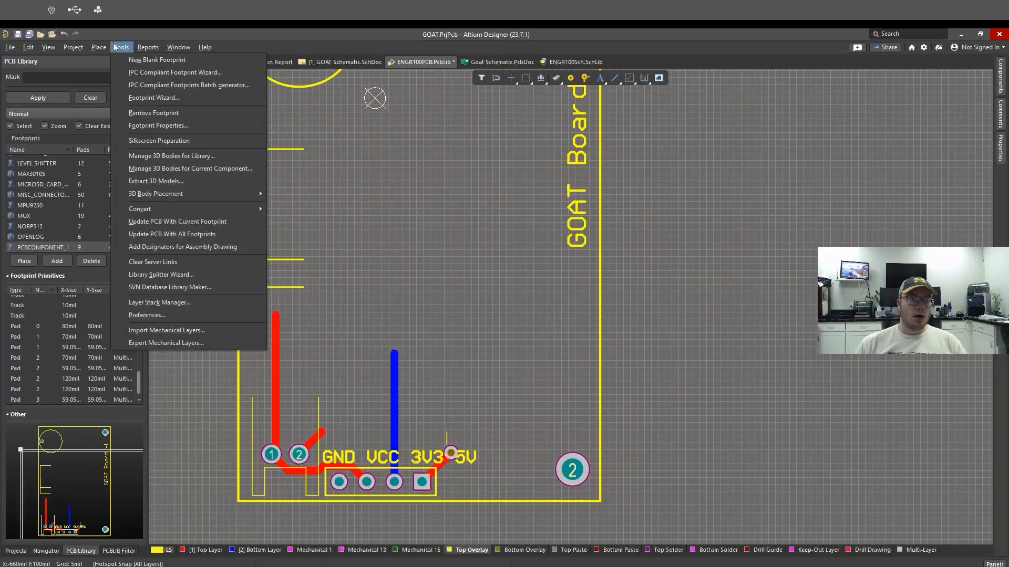
left_click(98, 47)
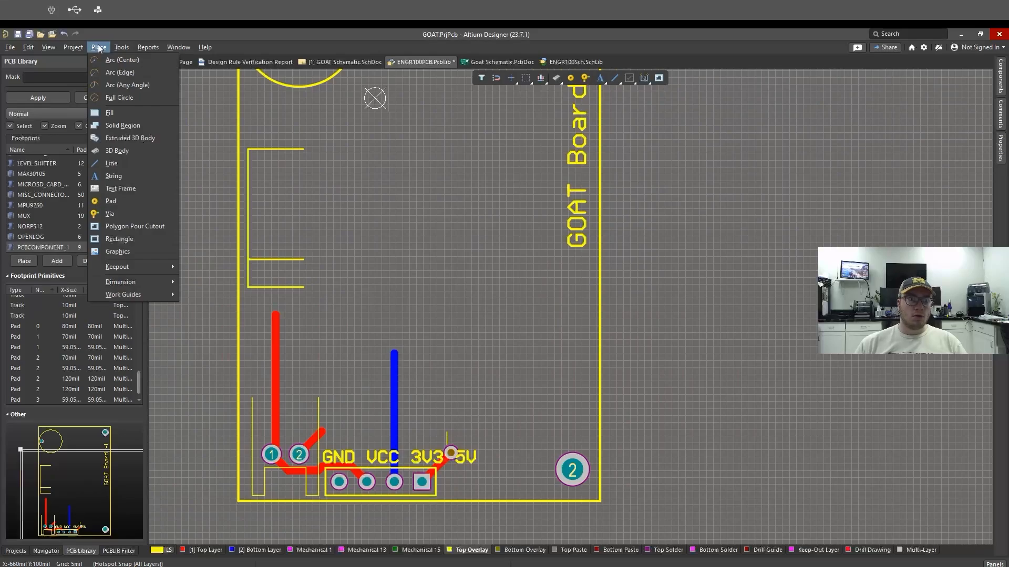
mouse_move(76, 46)
mouse_move(43, 49)
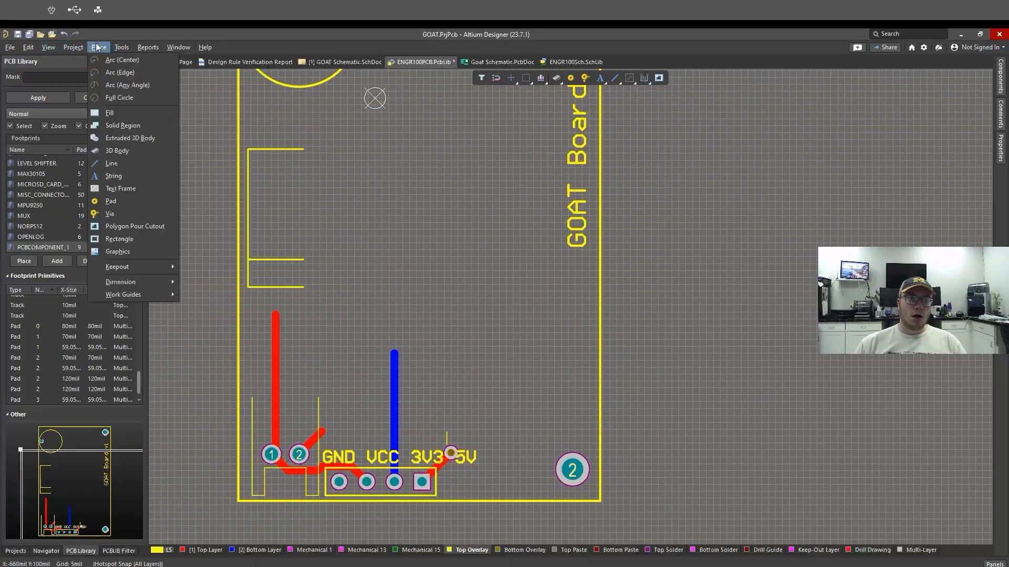
left_click(123, 49)
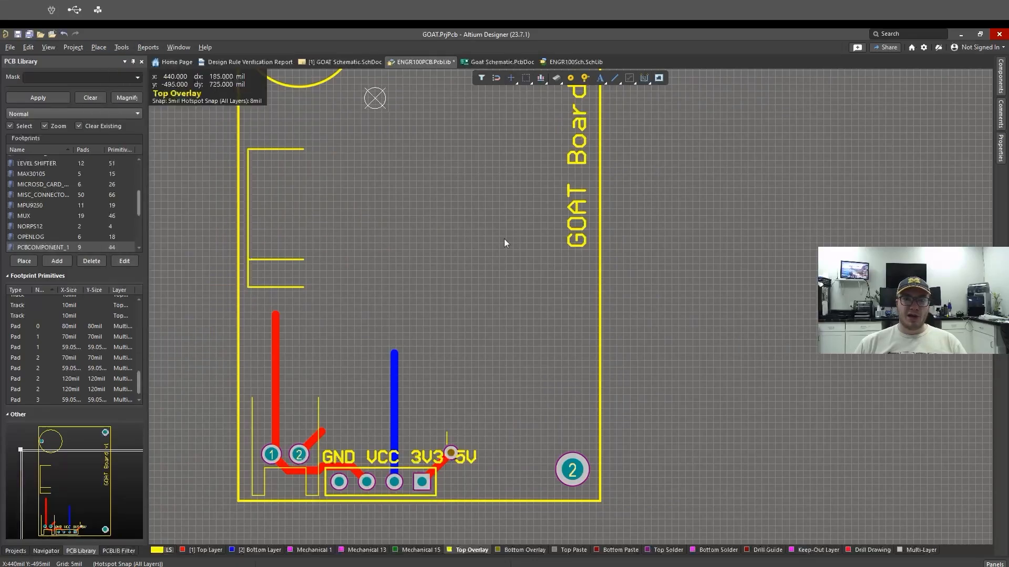
- Delete pad 0 and the large overlay circle around it in the upper corner of the board outline
scroll(503, 238, "up", 3)
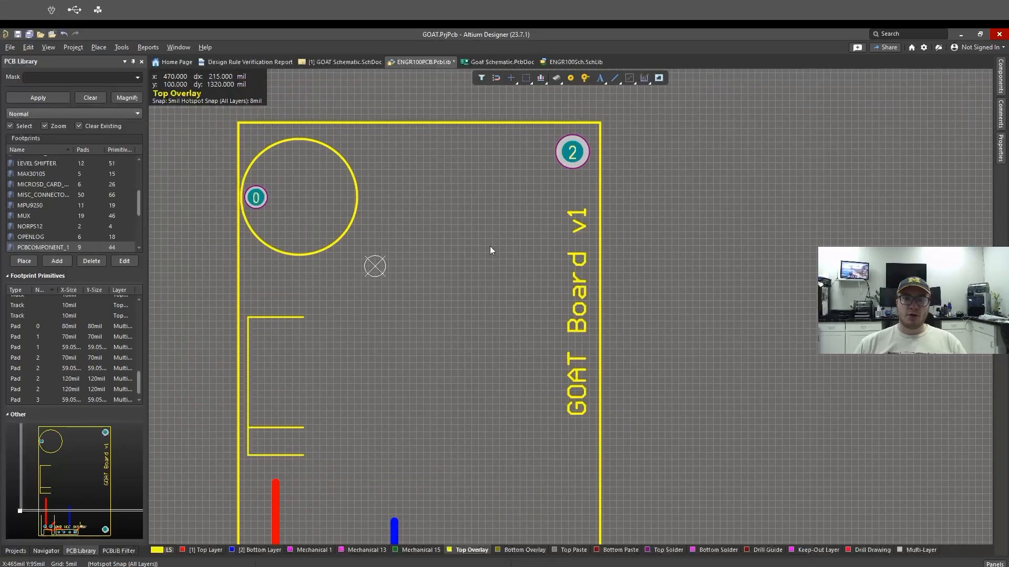
left_click(256, 198)
key("Delete")
left_click(313, 155)
key("Delete")
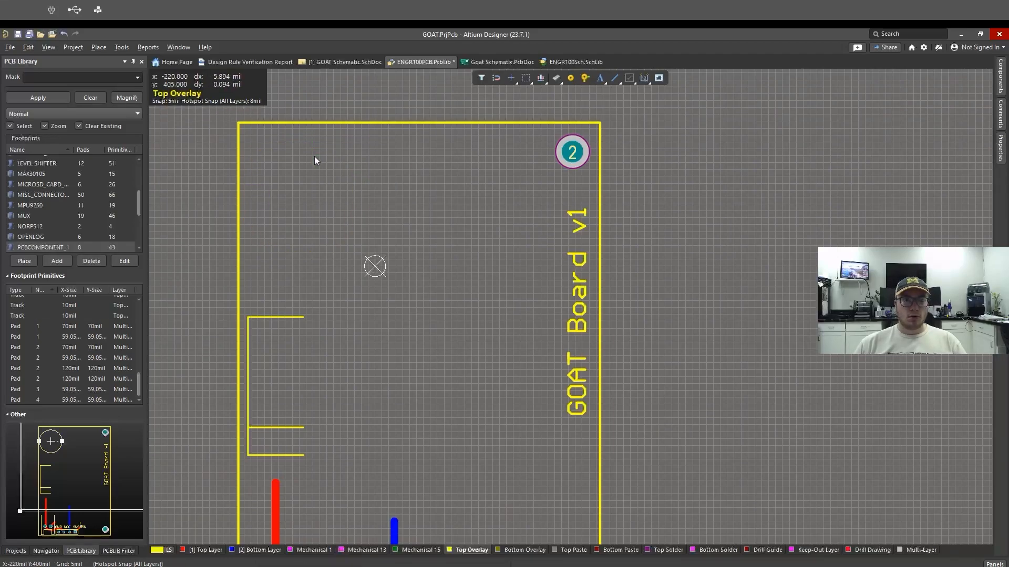
- Delete the bracket-shaped Top Overlay lines along the board outline's long edge, below the former circle
scroll(315, 331, "down", 3)
left_click_drag(301, 345, 267, 179)
key("Delete")
left_click(247, 232)
key("Delete")
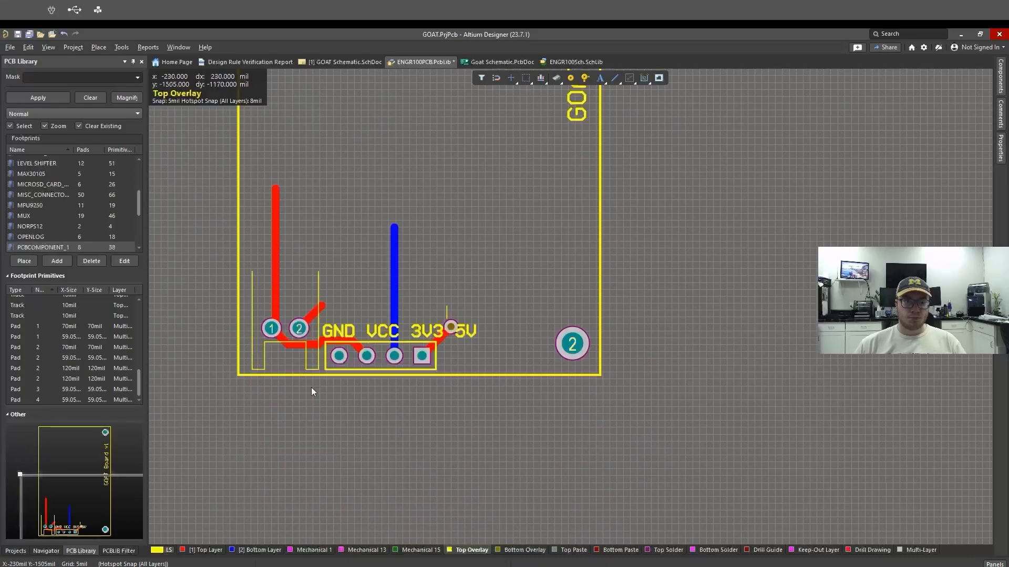
- Delete the two-pad terminal beside the GND label with its Top Layer traces and overlay lines, including the two short leftover segments
scroll(311, 387, "down", 3)
left_click_drag(320, 364, 251, 219)
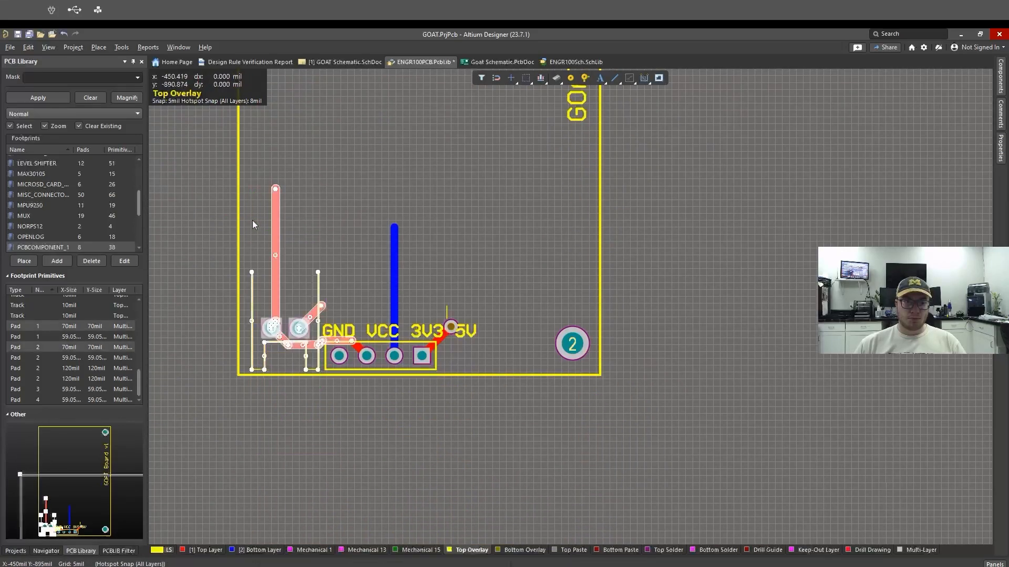
key("Delete")
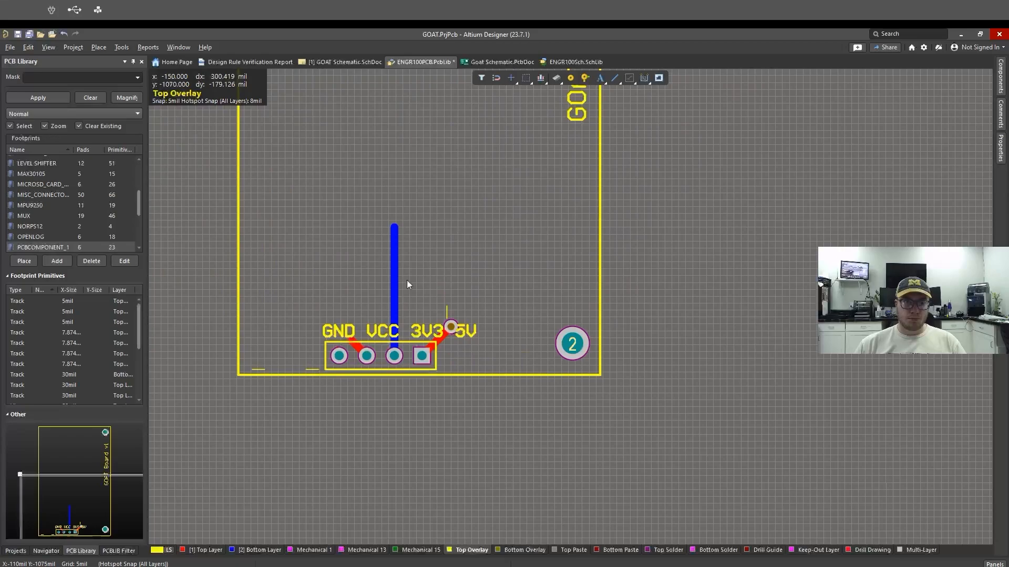
left_click(312, 370)
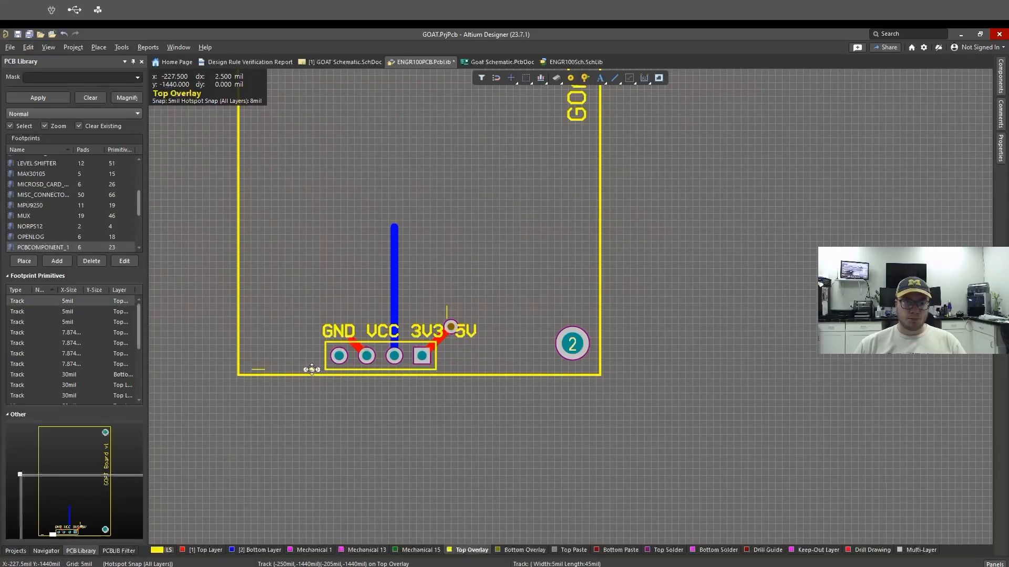
key("Delete")
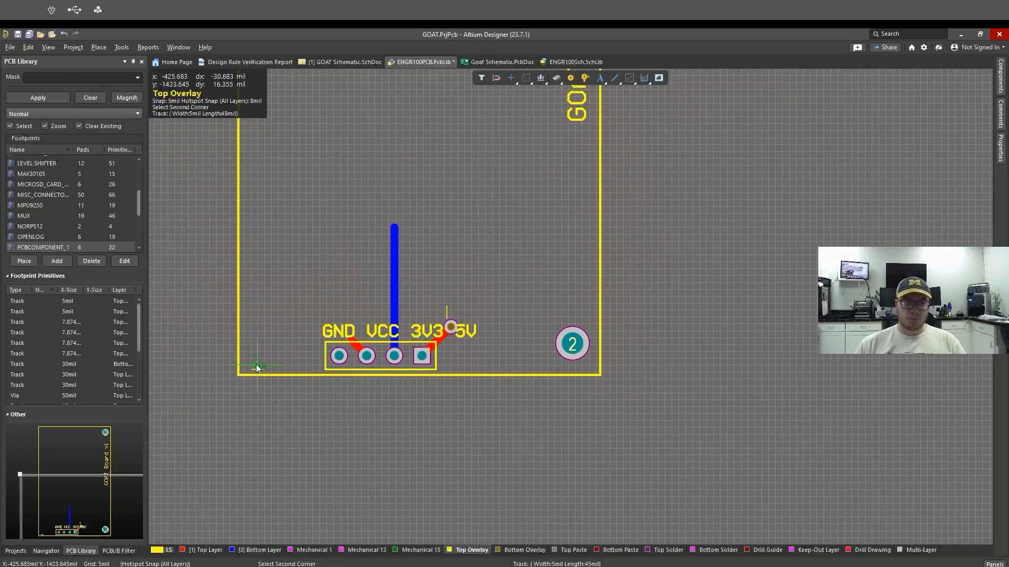
left_click(254, 366)
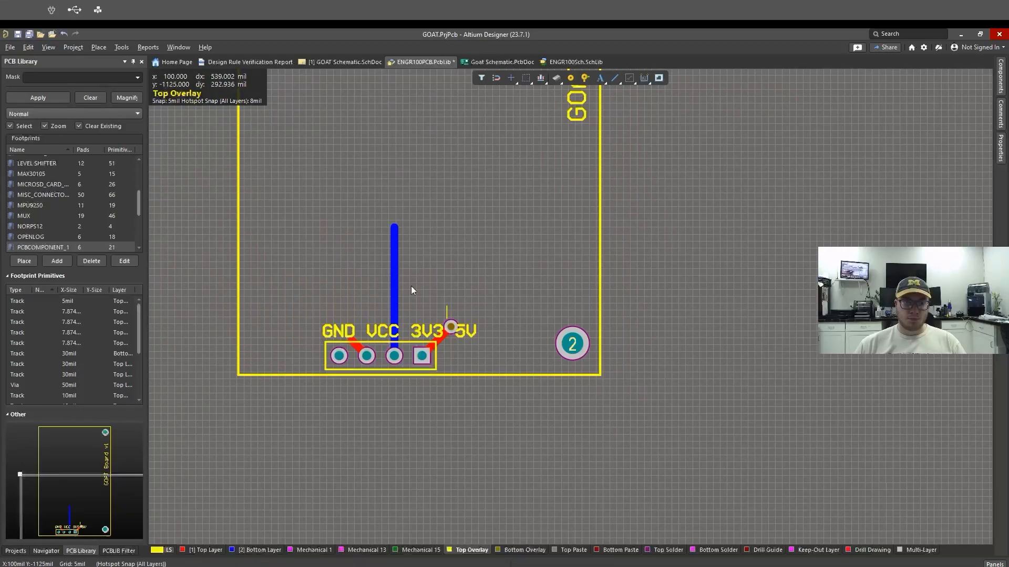
- Delete the long Bottom Layer trace and the short Top Layer trace that end at the four-pin header
left_click(394, 279)
key("Delete")
left_click(353, 346)
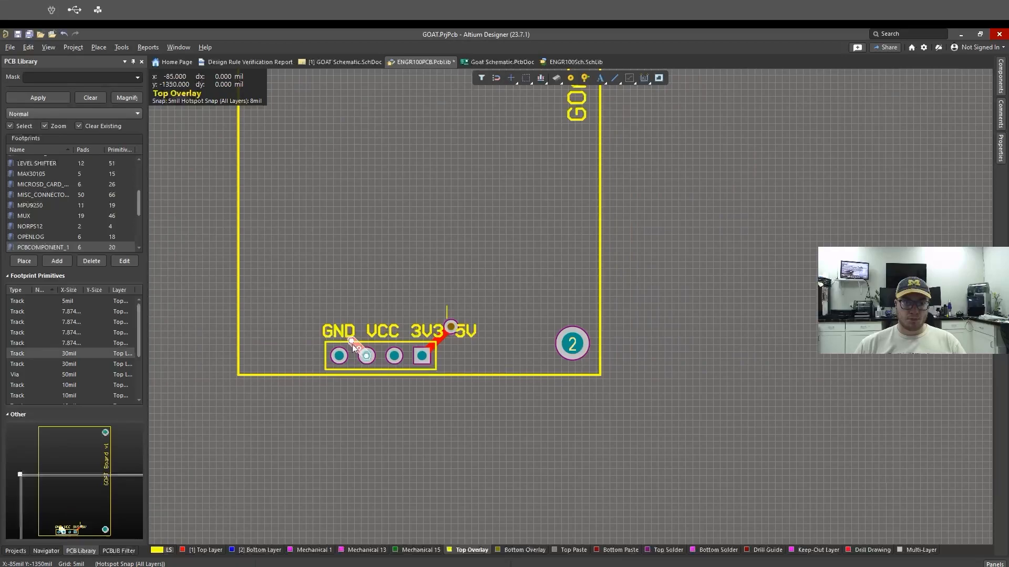
key("Delete")
left_click_drag(466, 342, 443, 310)
left_click(443, 310)
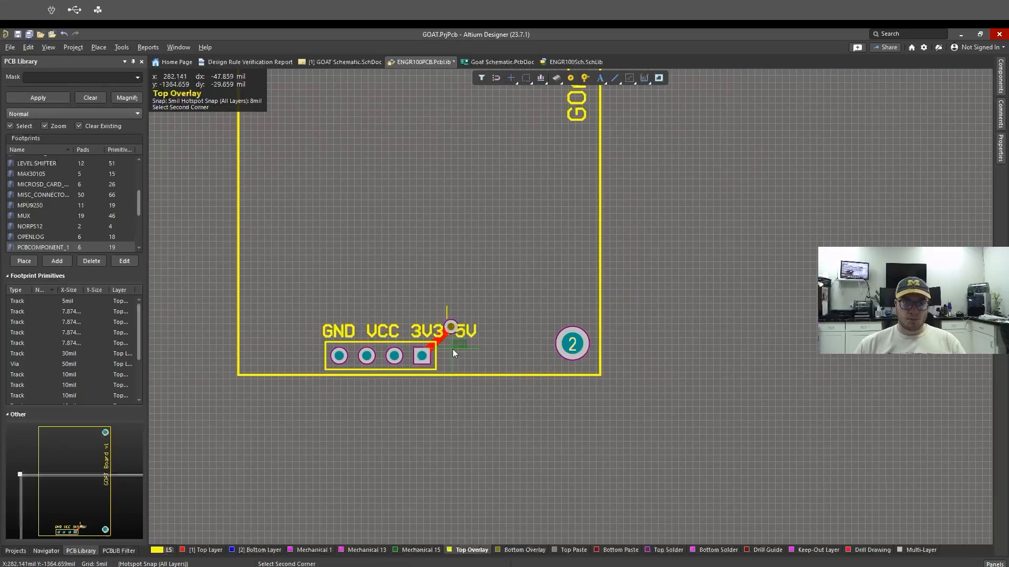
key("Delete")
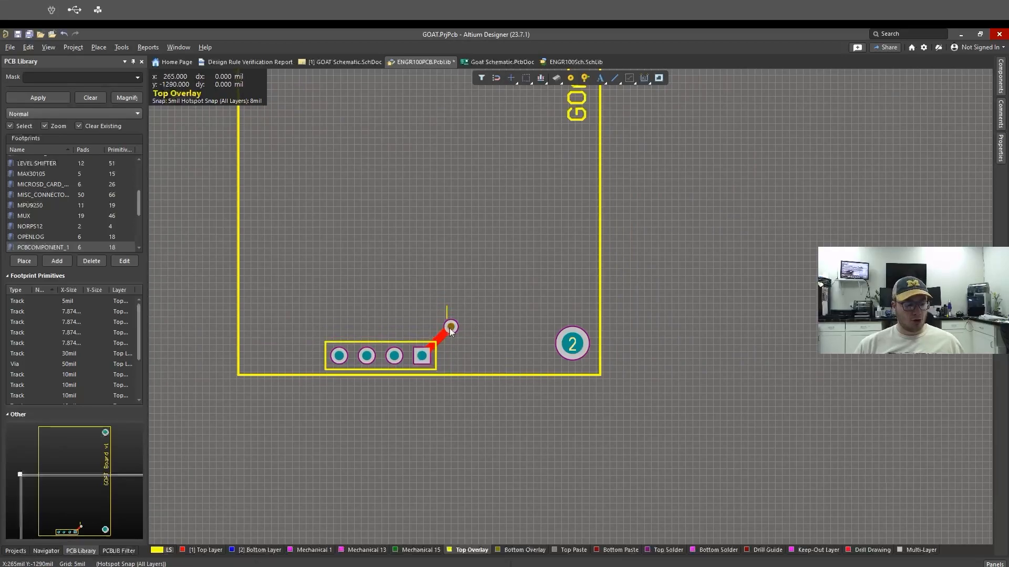
key("ctrl+z")
- Delete the via between the 3V3 and 5V labels, its trace to header pad 1 and the short overlay line above it
scroll(450, 329, "up", 3, "ctrl")
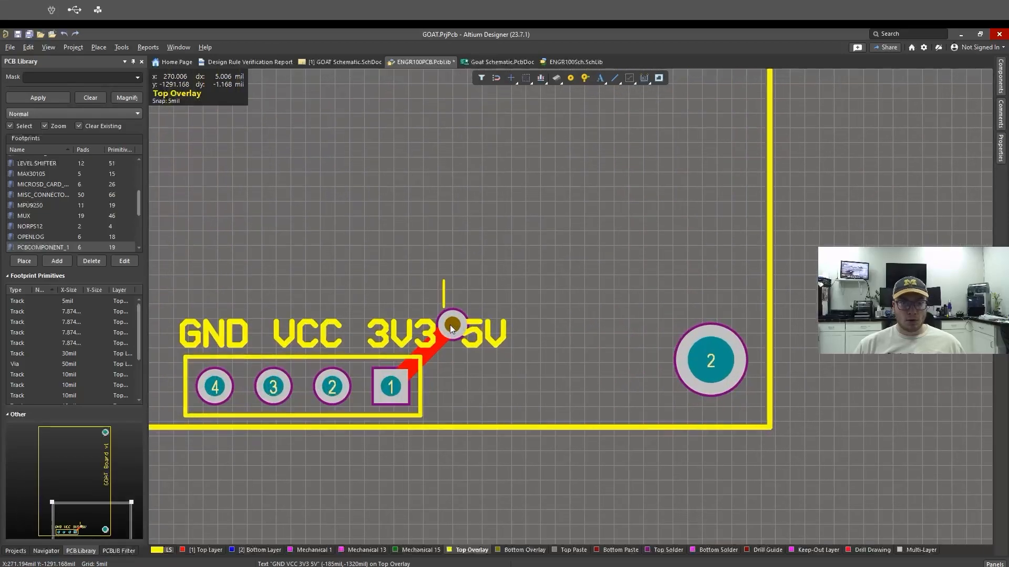
scroll(450, 324, "up", 1, "ctrl")
left_click(449, 310)
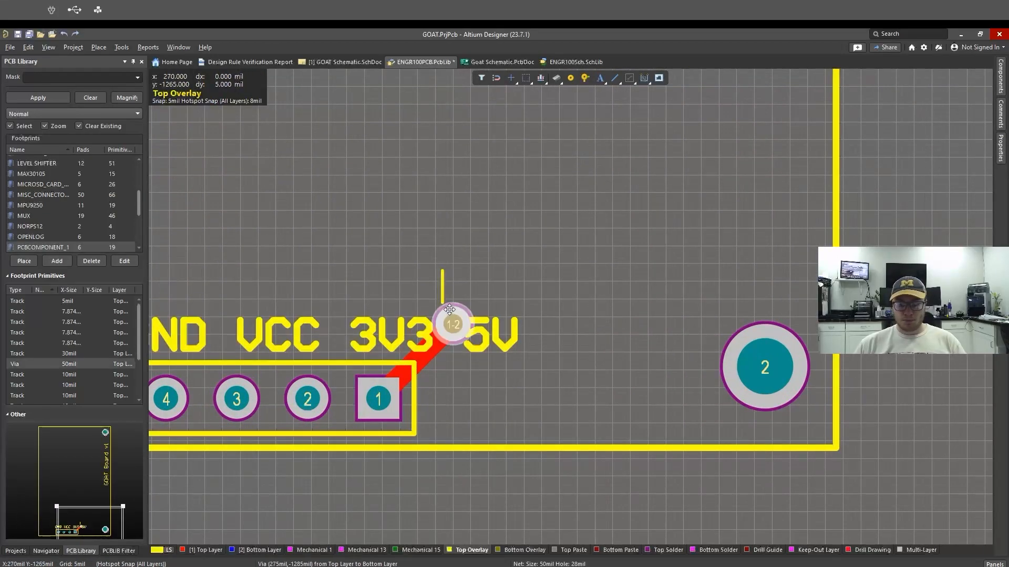
key("Delete")
left_click(401, 372)
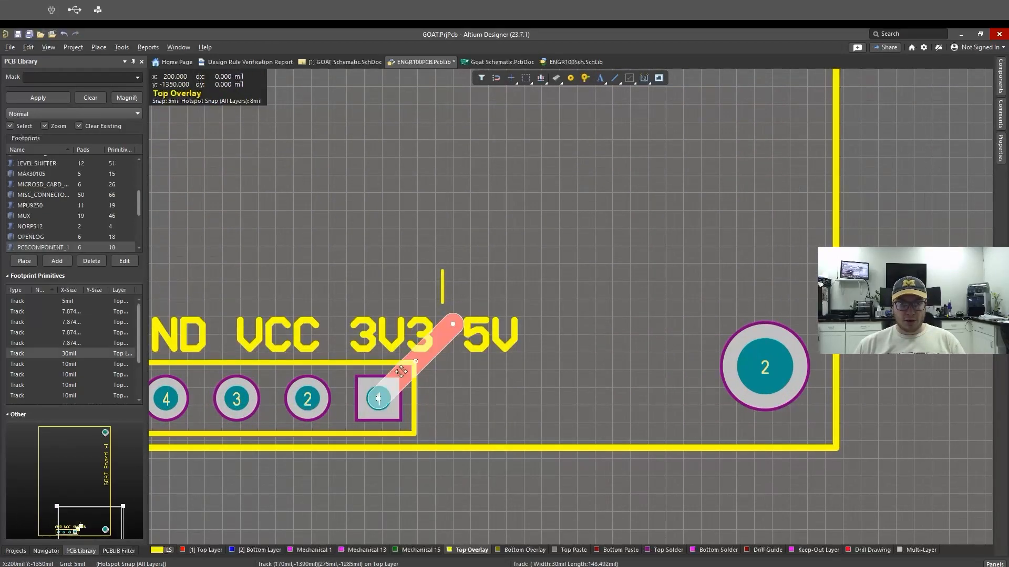
key("Delete")
left_click(443, 286)
key("Delete")
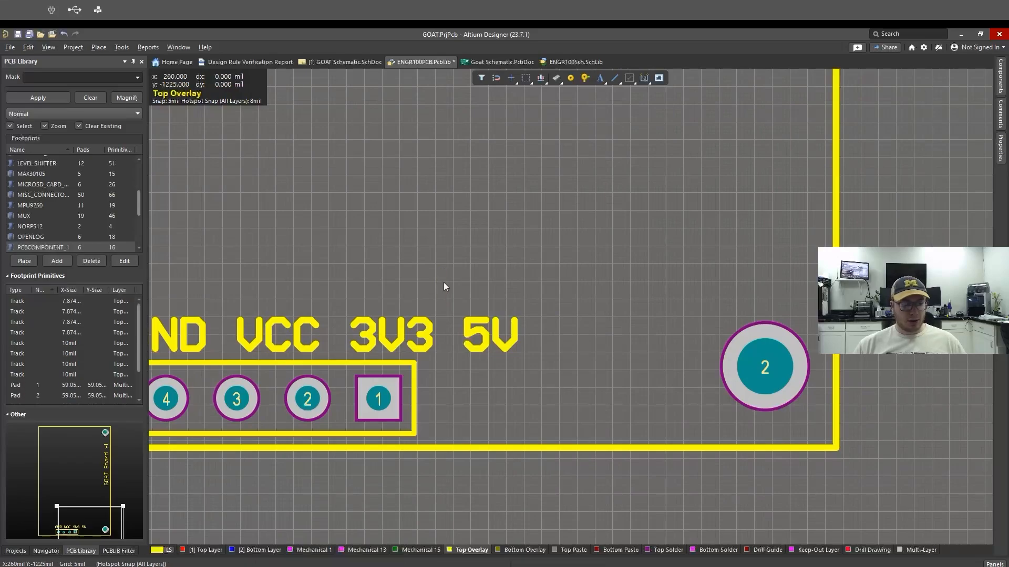
- Save the ENGR100PCB library with the cleaned-up board footprint
scroll(444, 279, "down", 6, "ctrl")
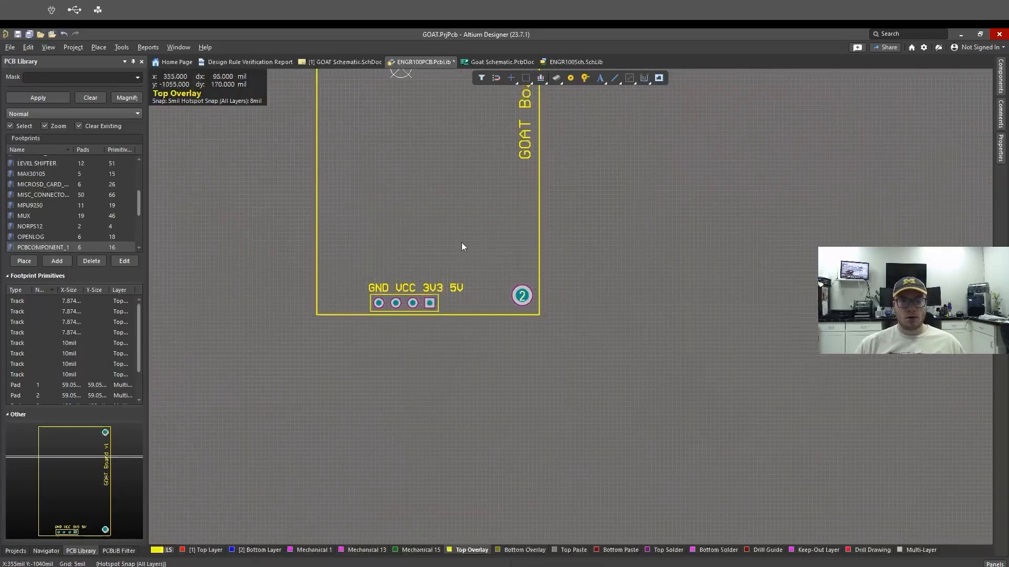
scroll(461, 247, "up", 3)
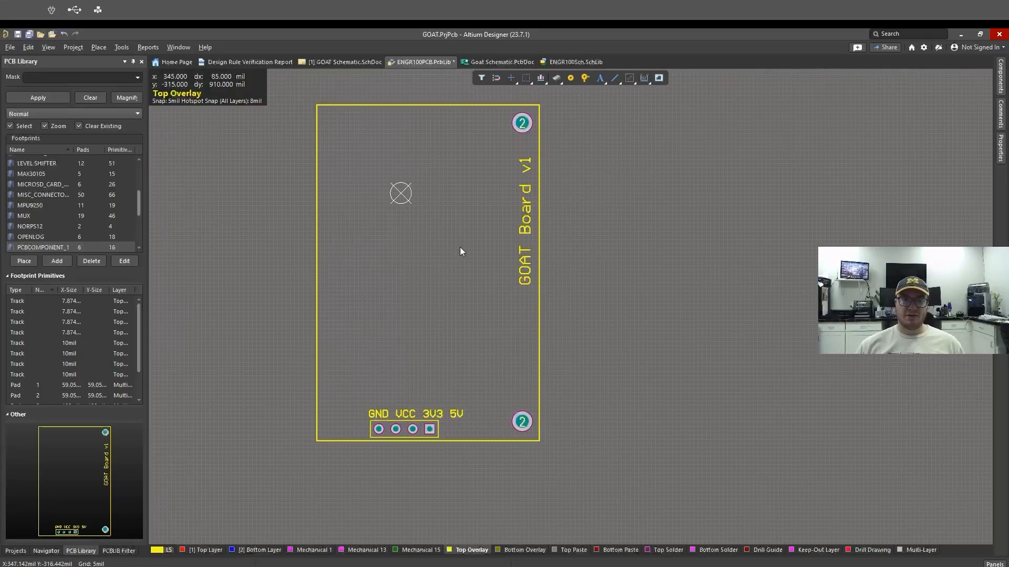
key("ctrl+s")
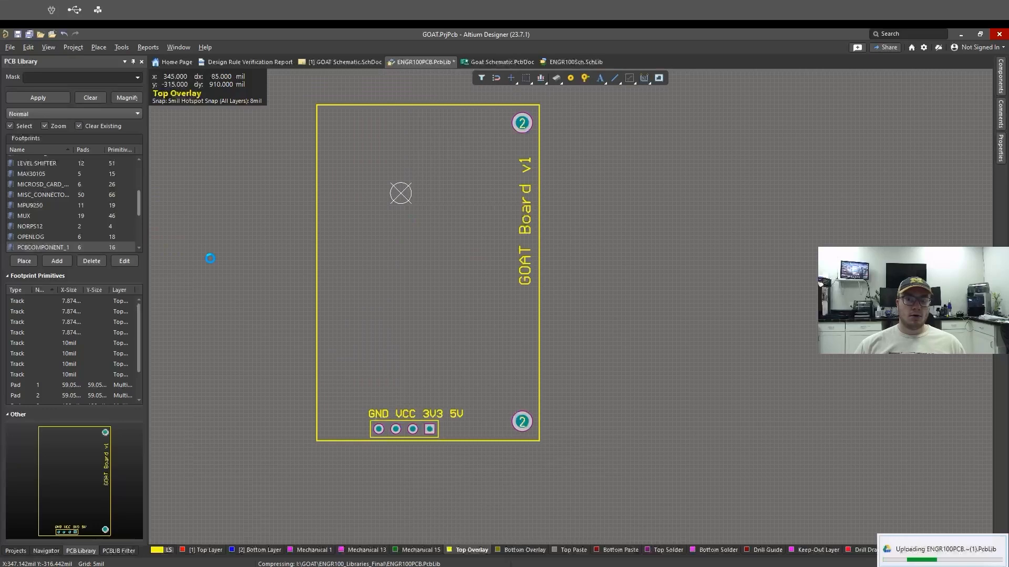
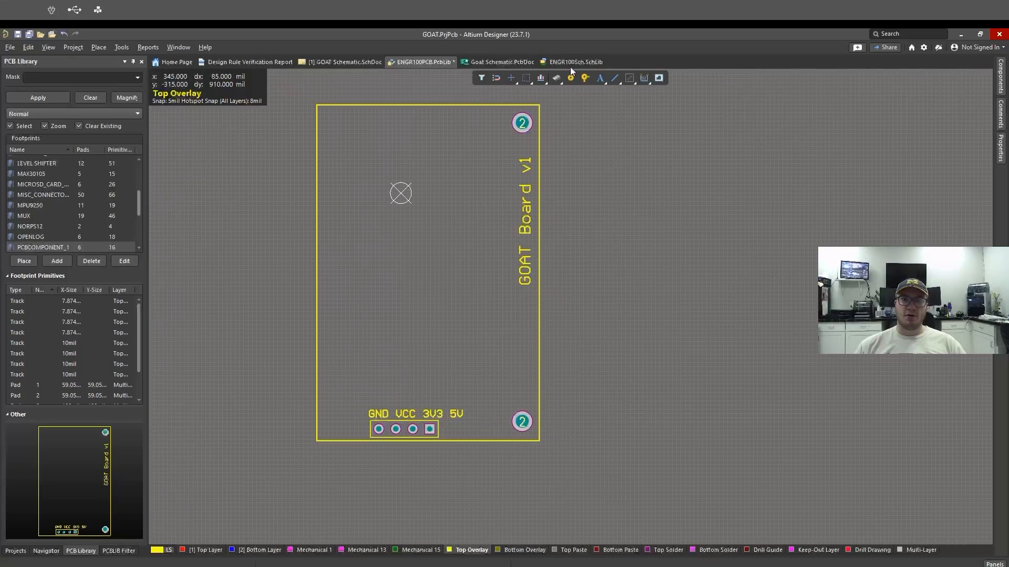
key("ctrl+s")
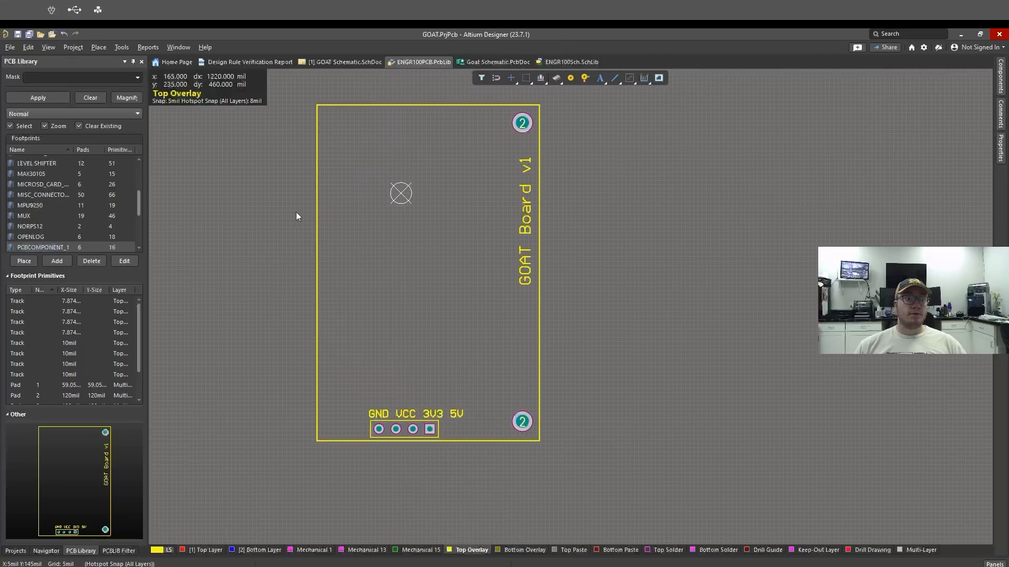
- Rename the PCBComponent_1 footprint as GOAT Board v1
left_click(125, 261)
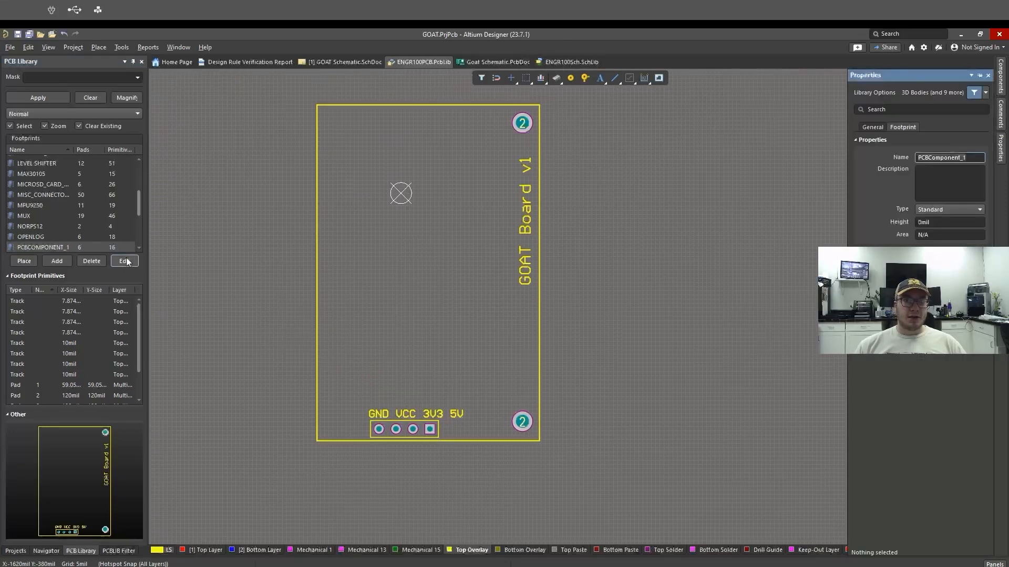
type("G")
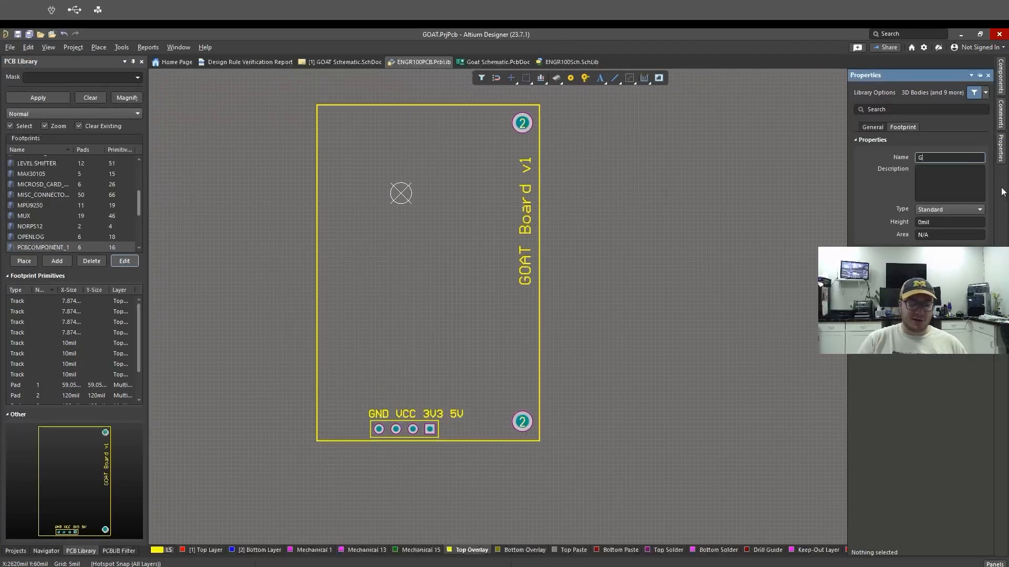
type("OAT Boa")
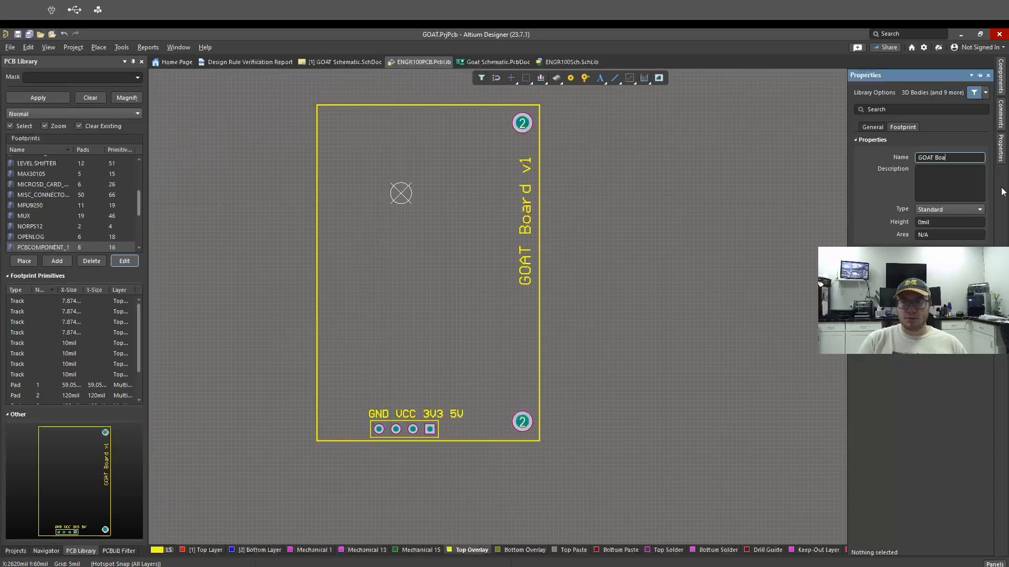
type("rd v1")
key("Return")
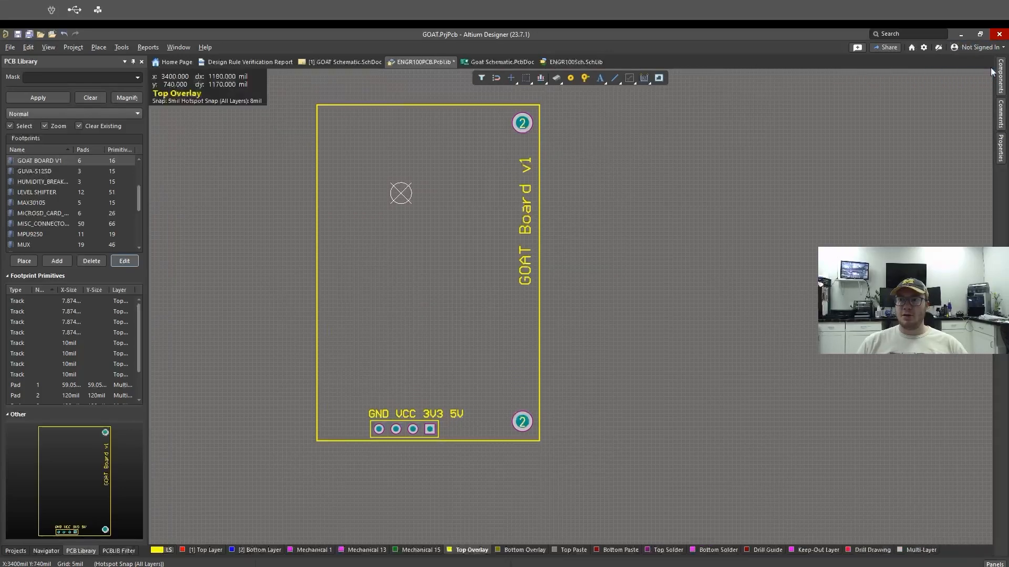
- Add a new component with the design item ID GOAT Board to the ENGR100Sch schematic library
left_click(578, 61)
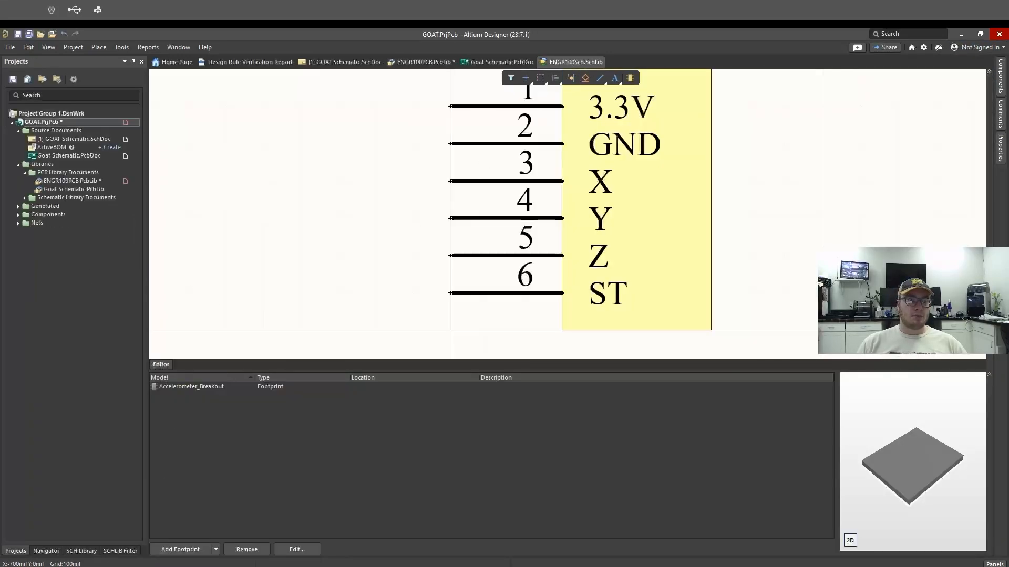
left_click(78, 550)
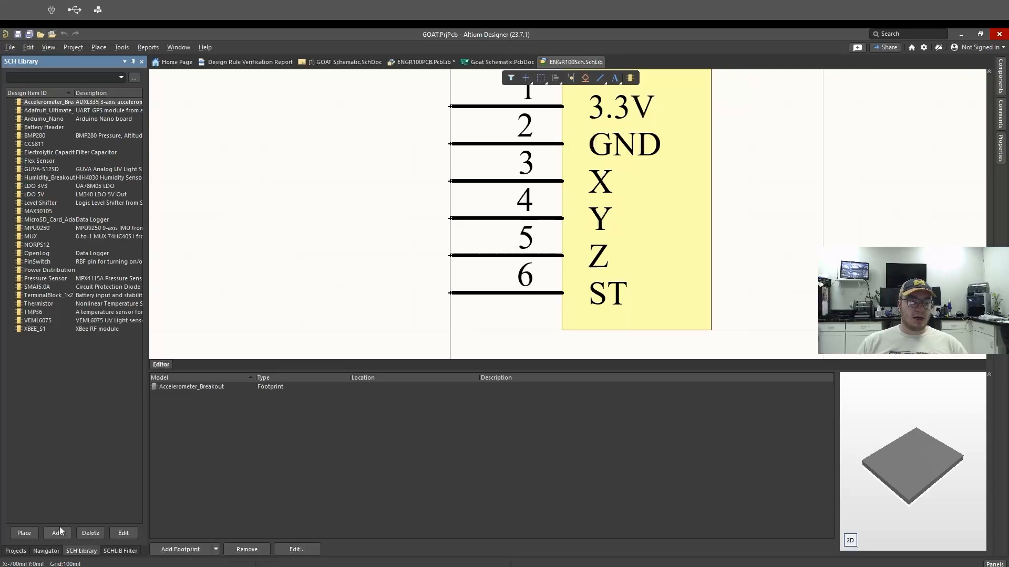
left_click(57, 533)
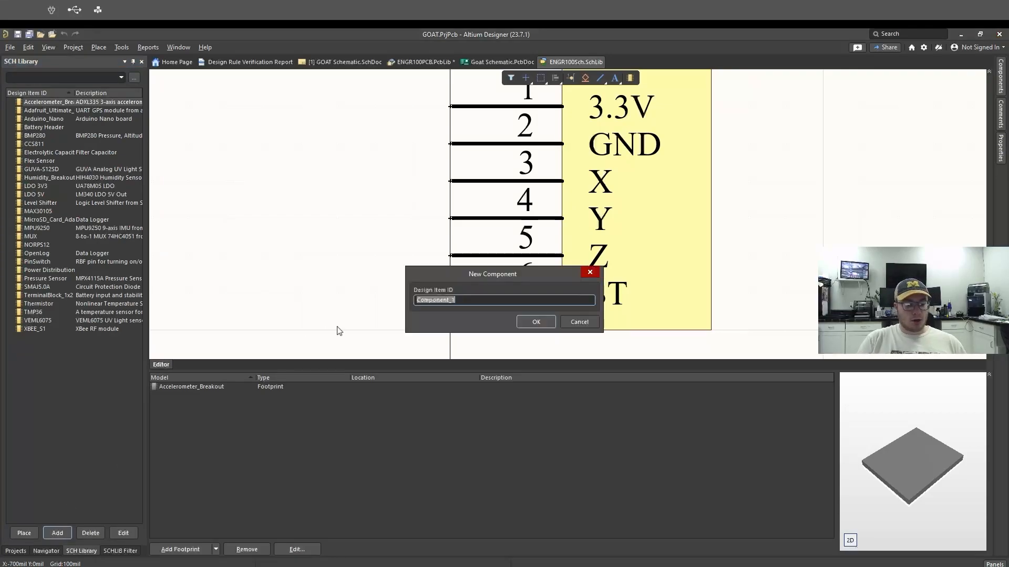
type("GOAT Board")
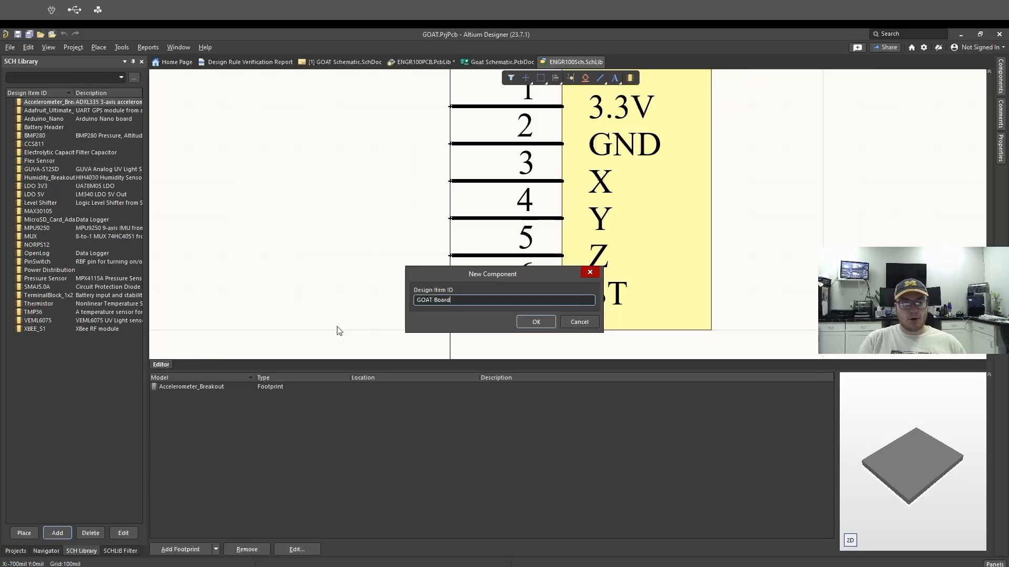
key("Return")
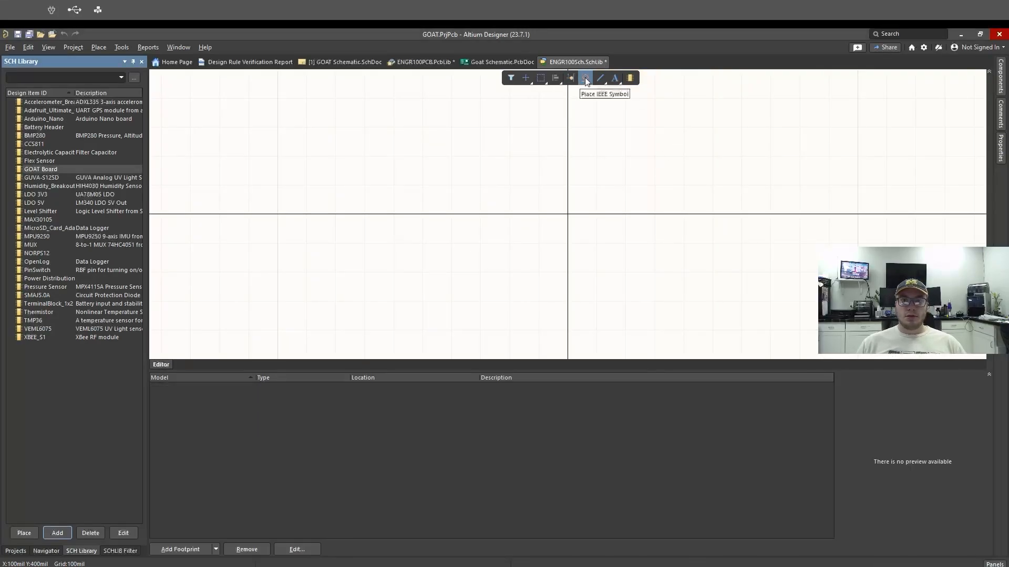
- Draw a rectangle about 700 mil square around the origin as the body of the GOAT Board symbol
right_click(482, 209)
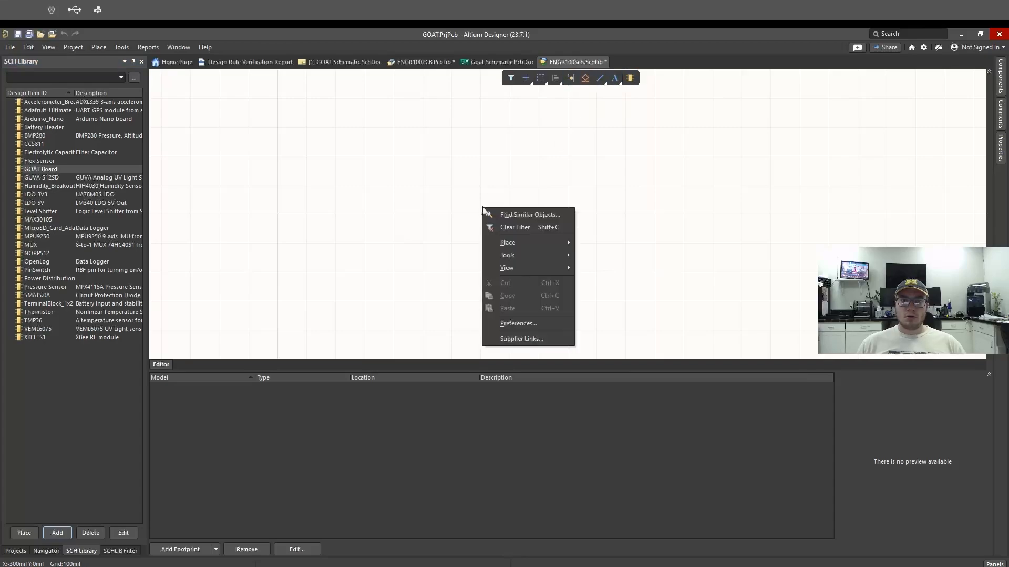
mouse_move(521, 242)
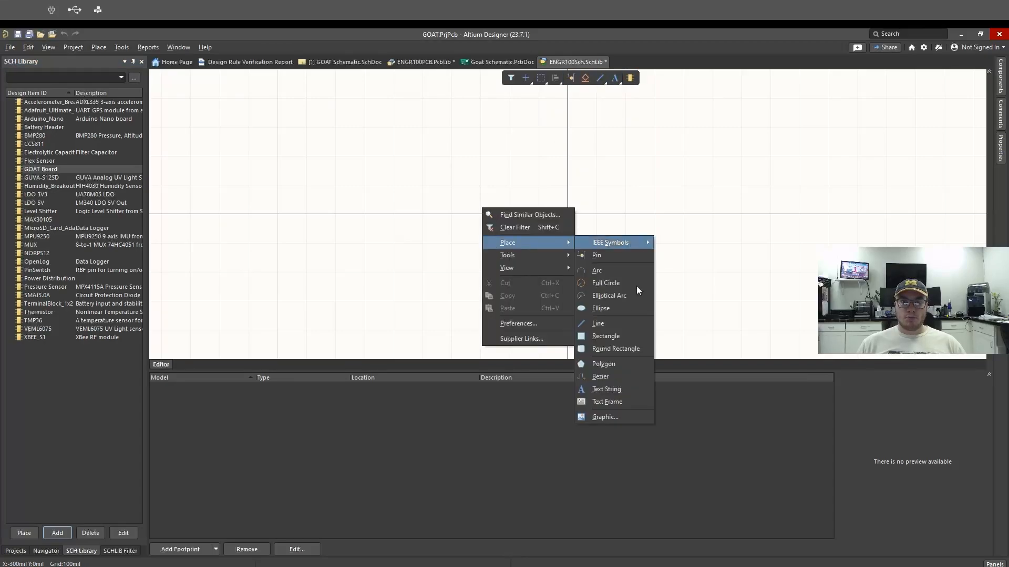
left_click(611, 338)
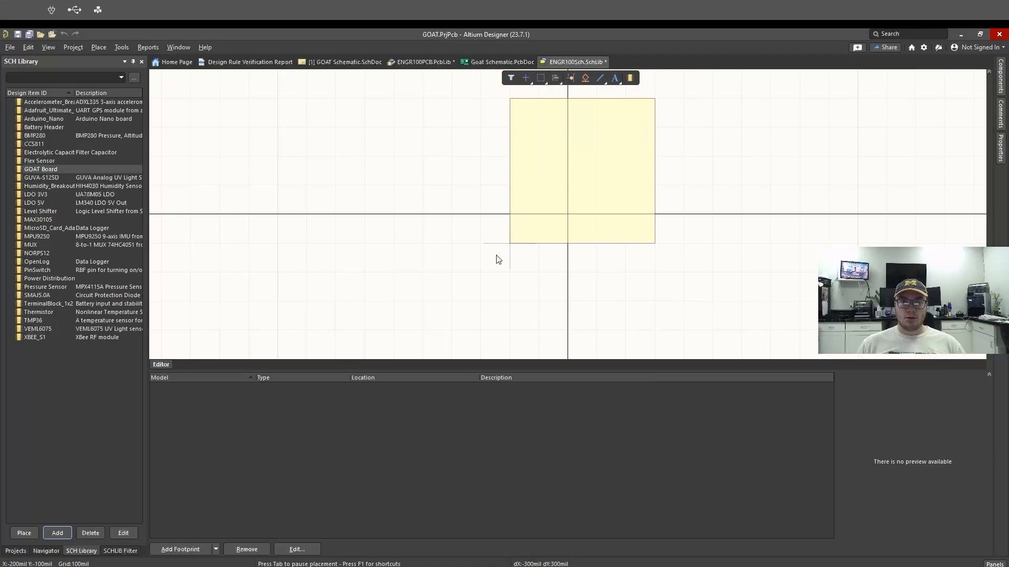
left_click(494, 292)
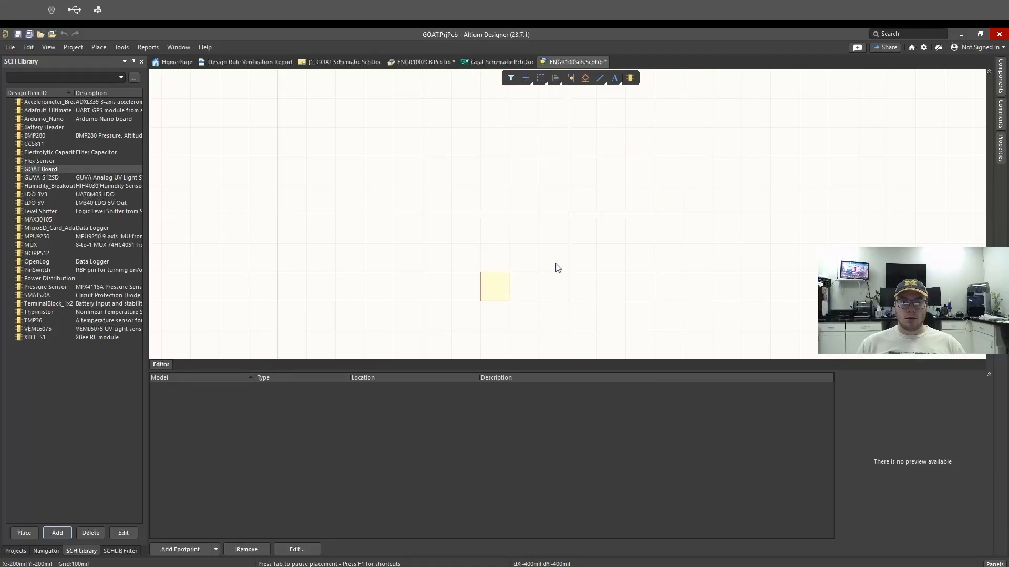
left_click(699, 111)
right_click(764, 180)
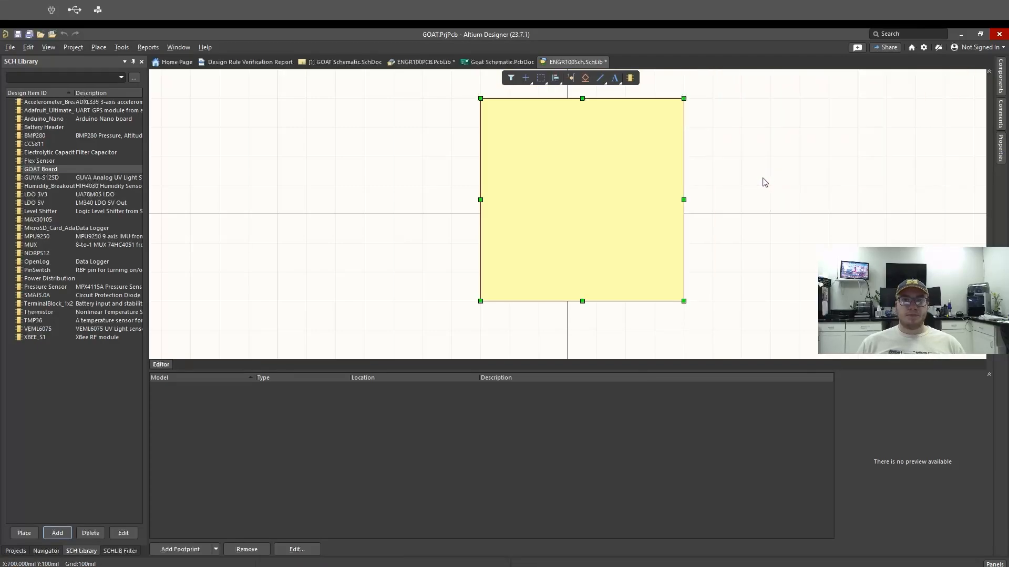
- Place four pins 200 mil apart along the rectangle's left edge and extend the rectangle's bottom edge down by 100 mil
left_click(571, 79)
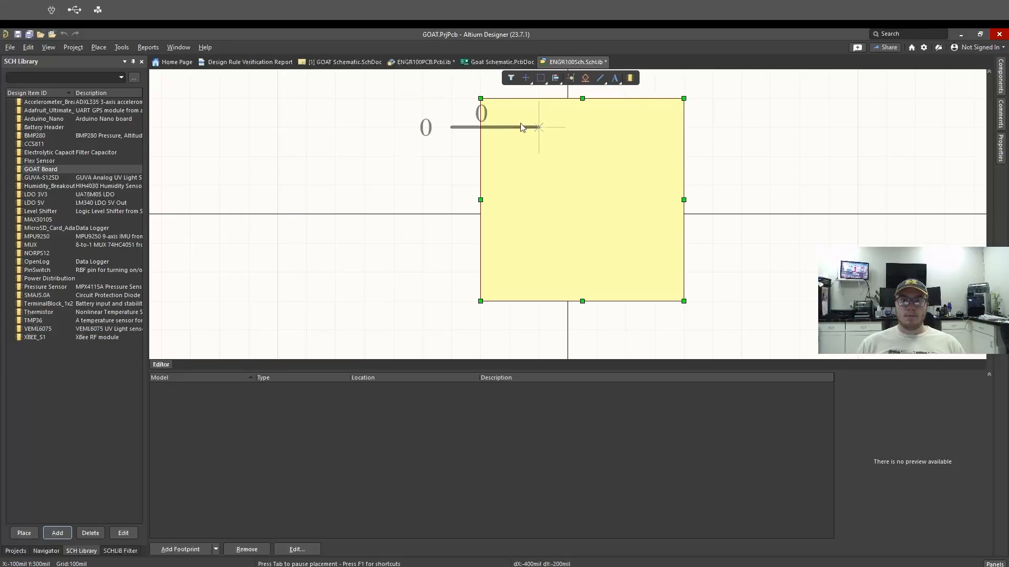
left_click(482, 127)
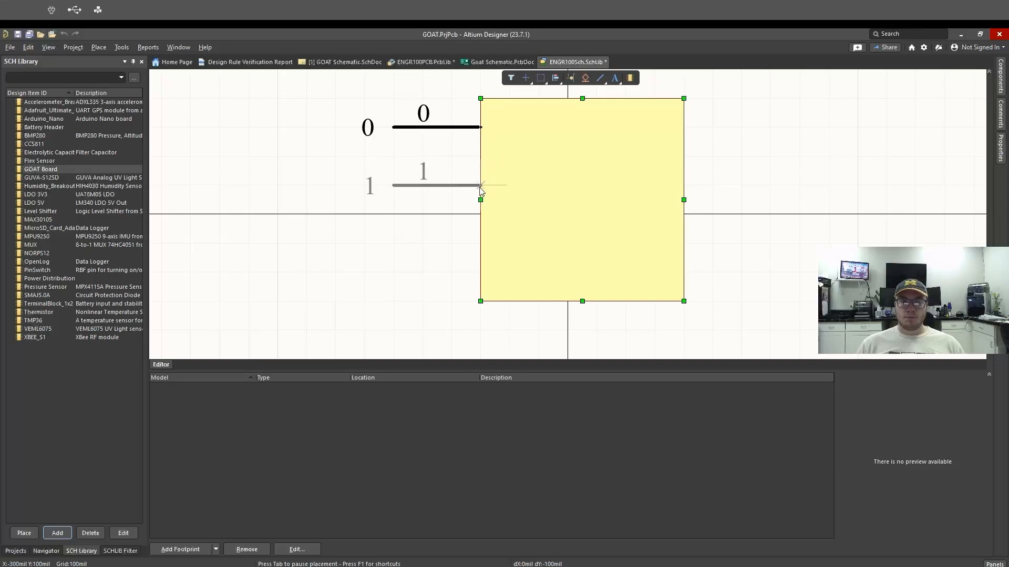
left_click(480, 185)
left_click(480, 243)
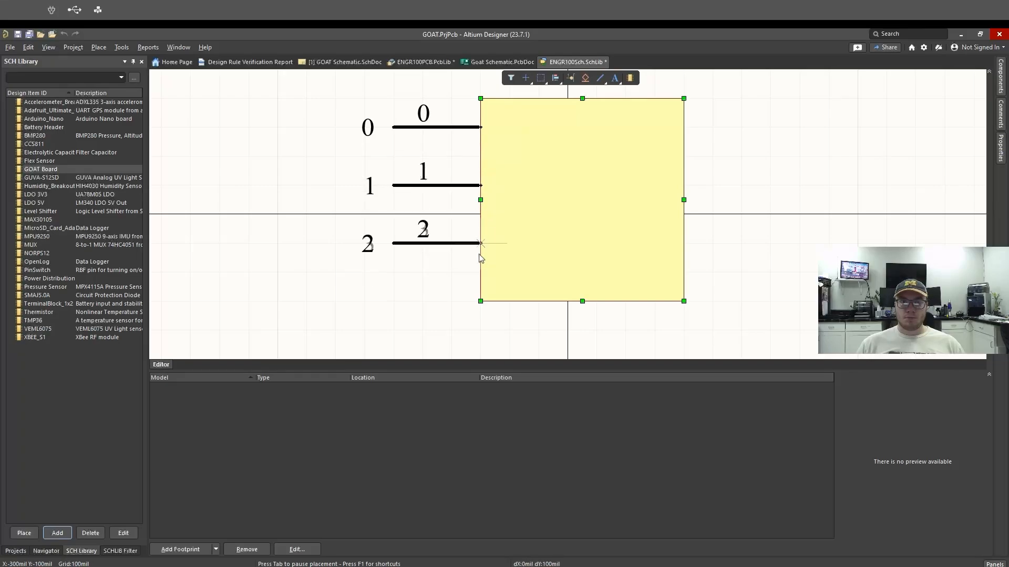
left_click(479, 301)
right_click(590, 315)
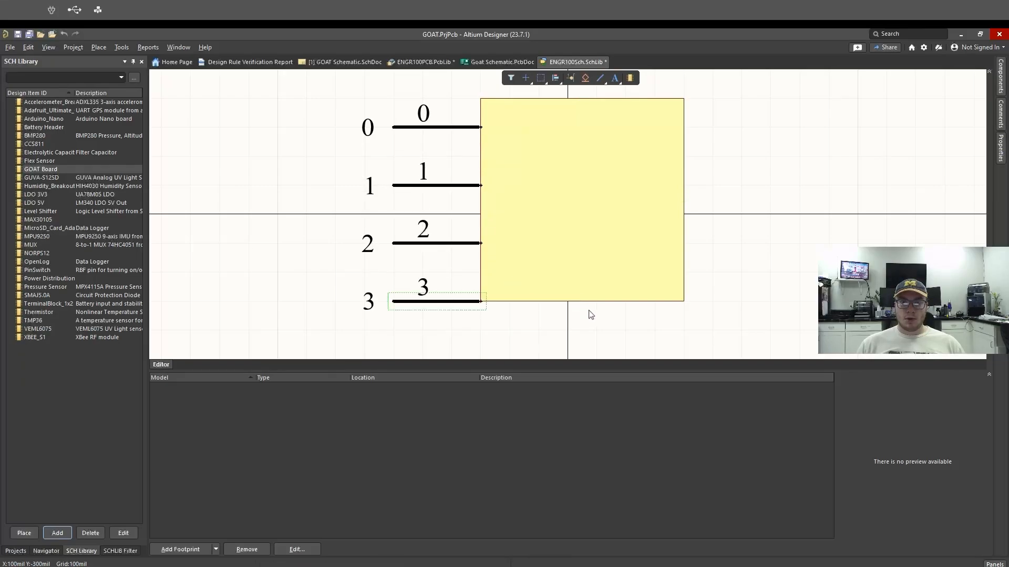
left_click(591, 292)
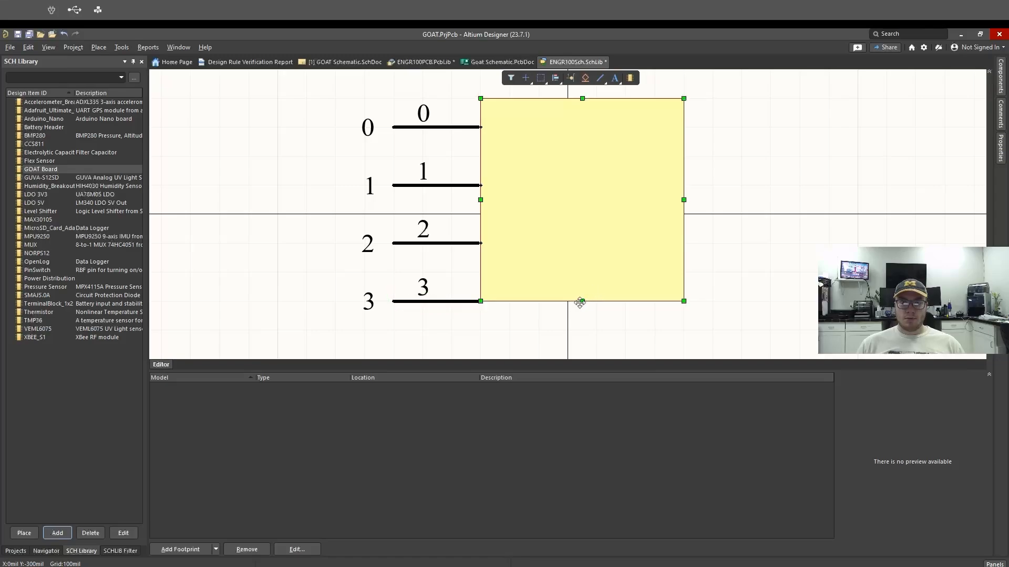
left_click_drag(580, 303, 580, 321)
- Set the designator of the symbol's topmost pin to 1
left_click(446, 129)
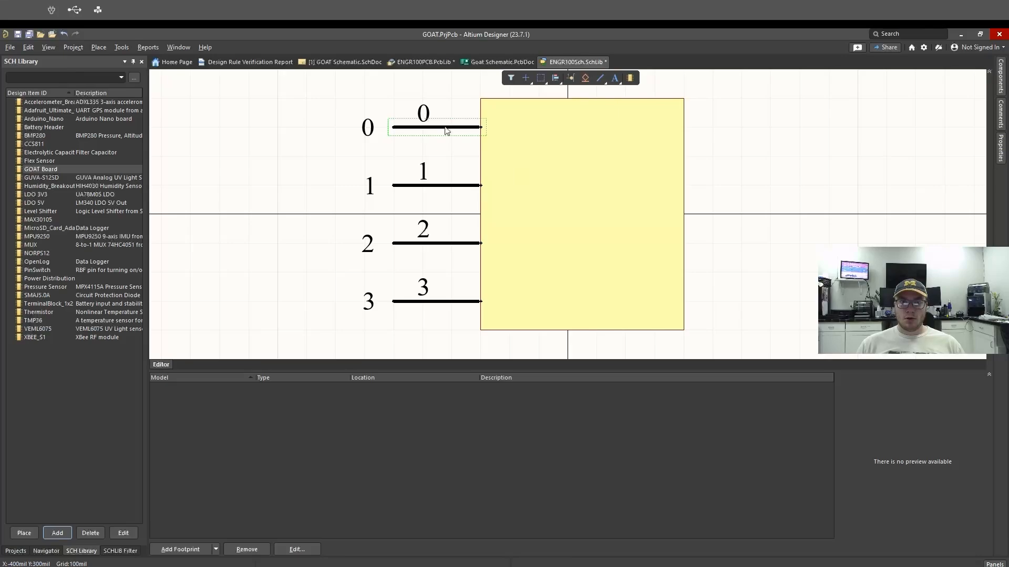
double_click(446, 130)
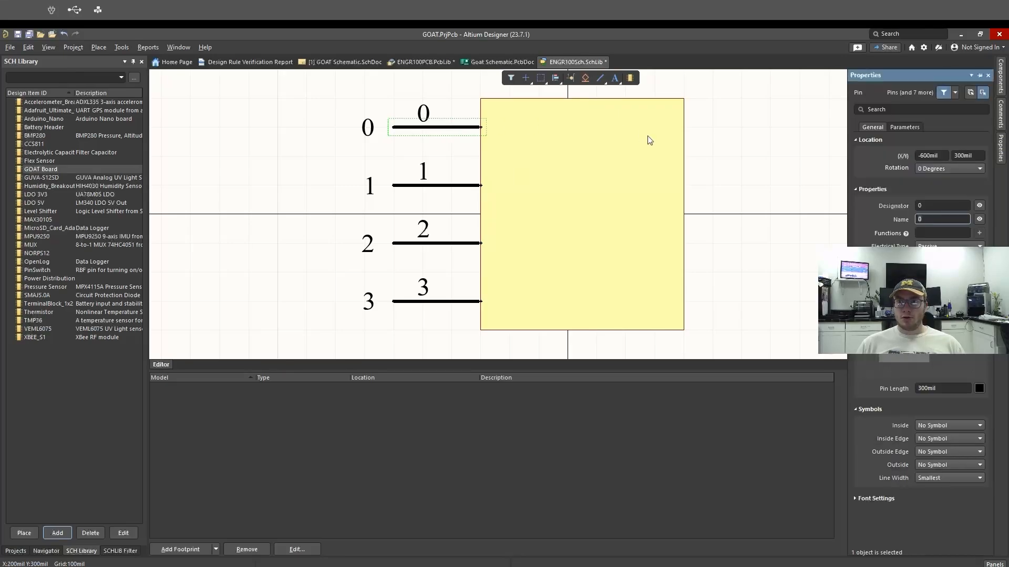
left_click(937, 206)
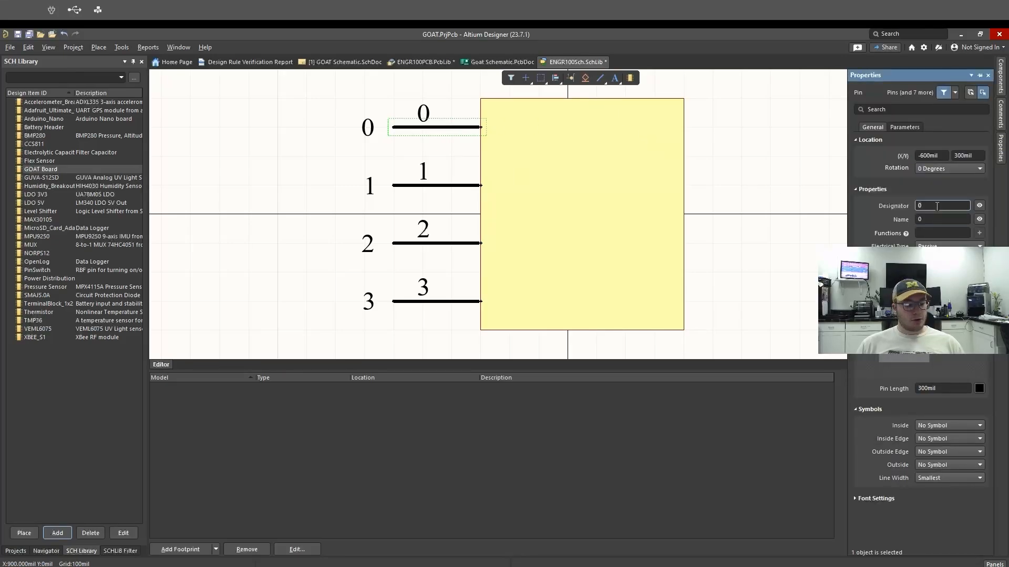
key("BackSpace")
type("1")
key("Tab")
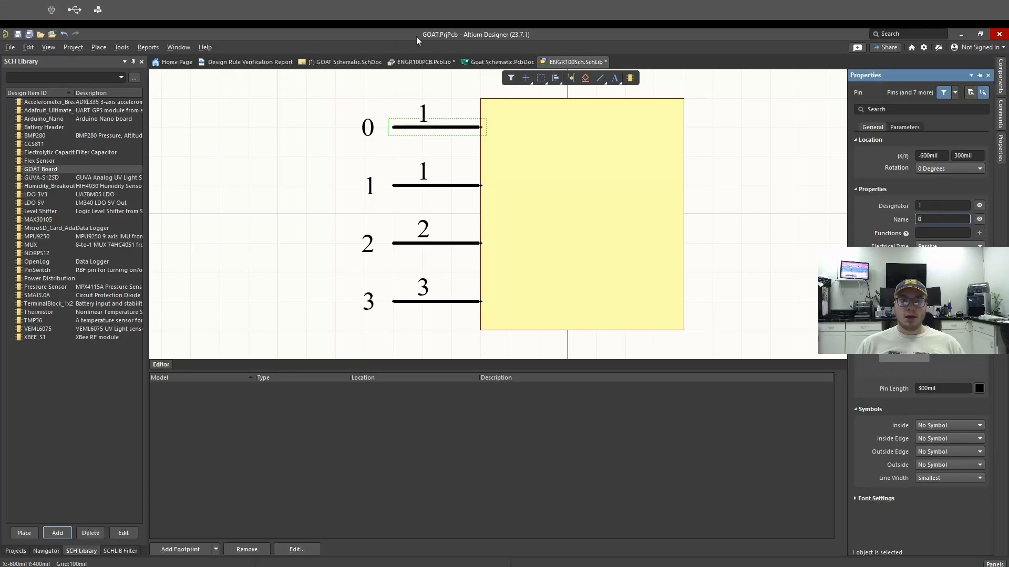
- Check the labels of header P1 on the Goat Schematic PCB and name the symbol's pin 1 as 5V
left_click(483, 64)
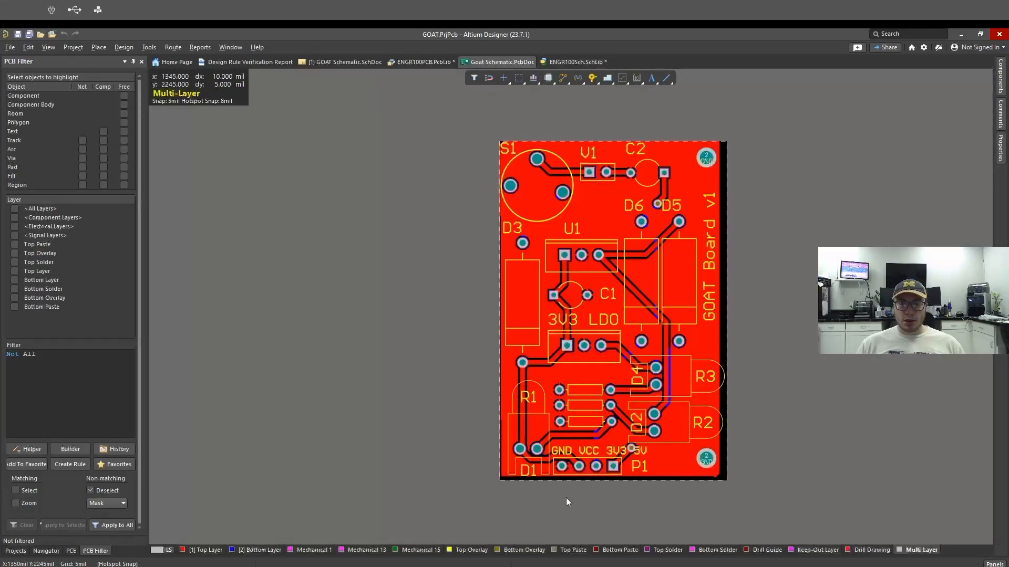
scroll(566, 473, "up", 5, "ctrl")
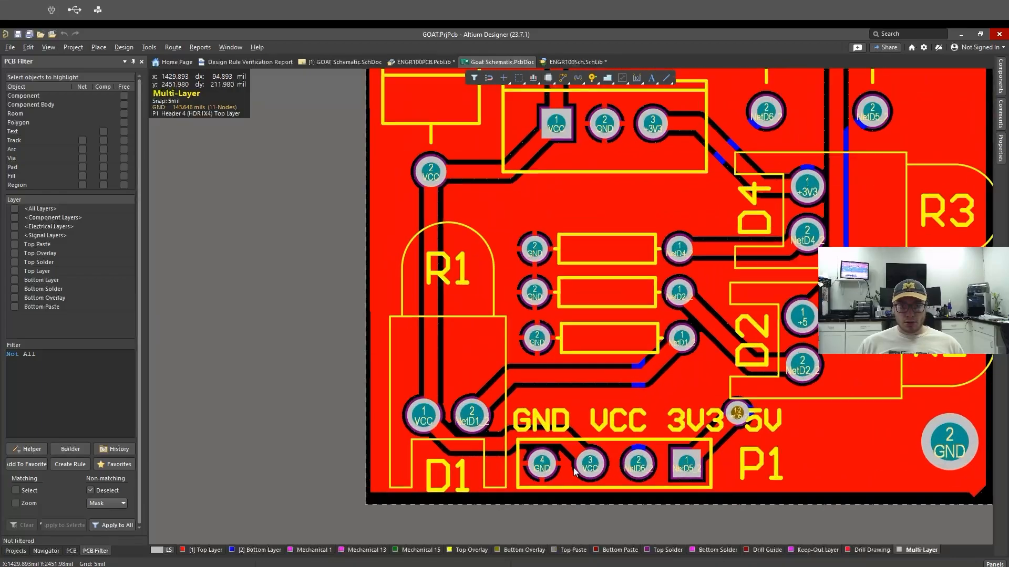
scroll(573, 470, "down", 2, "ctrl")
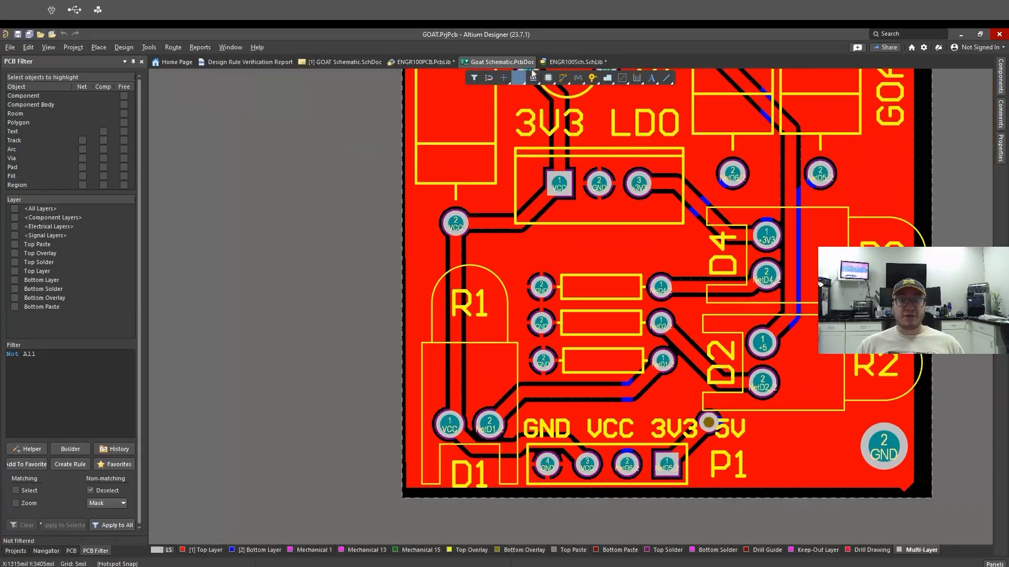
left_click(576, 61)
double_click(451, 127)
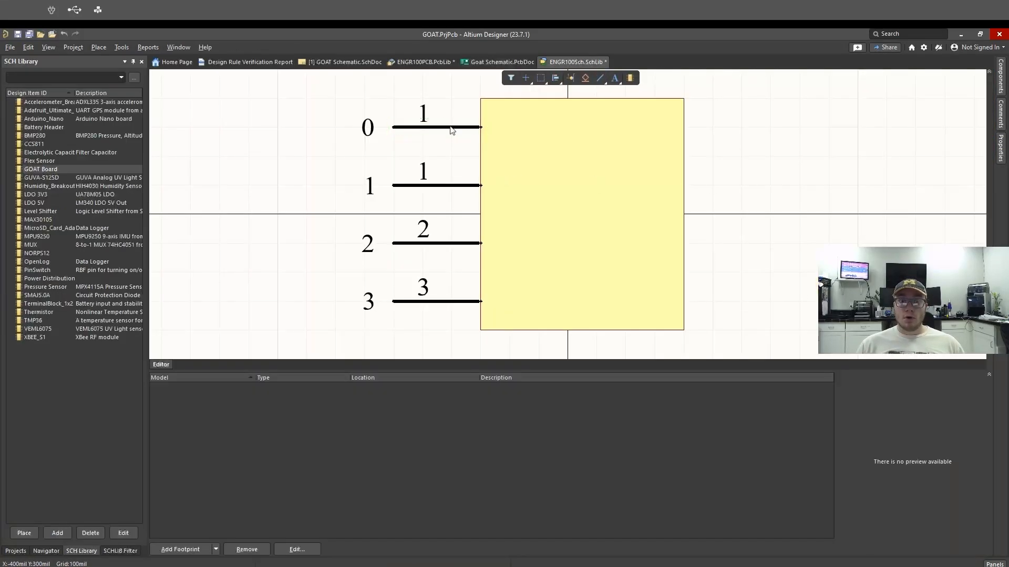
type("5")
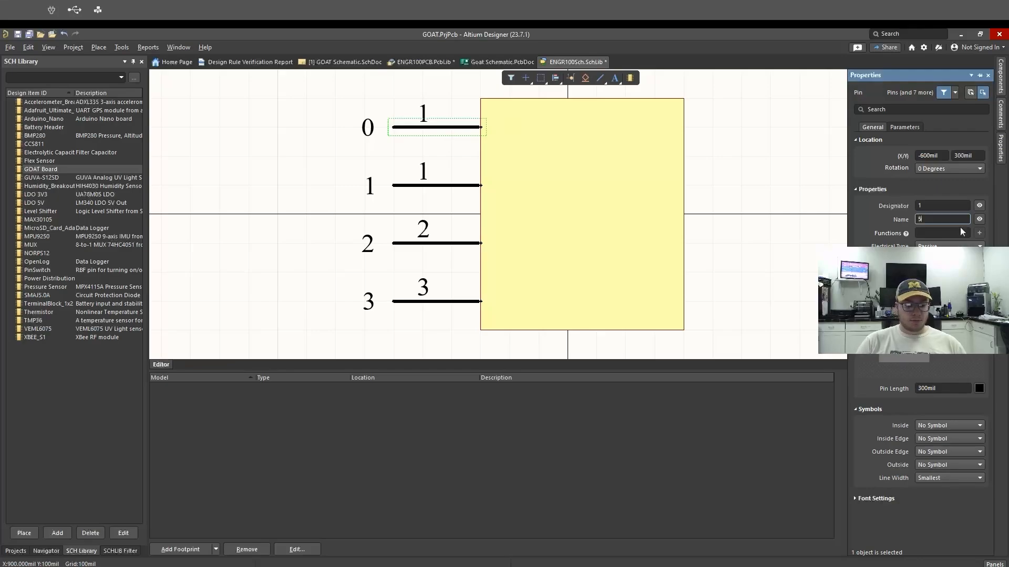
type("V")
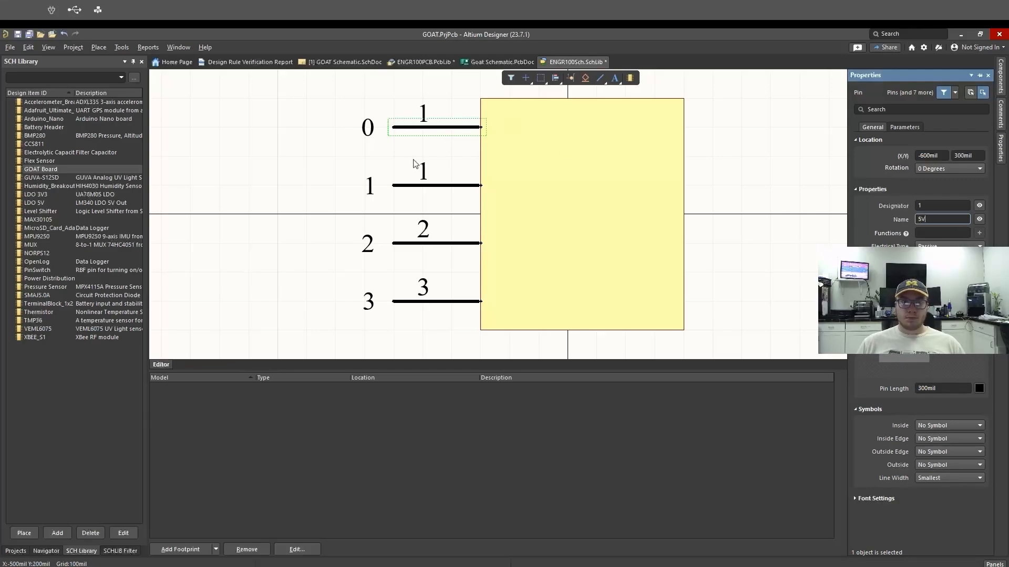
- Set the second pin's designator to 2 and its name to 3V3
left_click(425, 187)
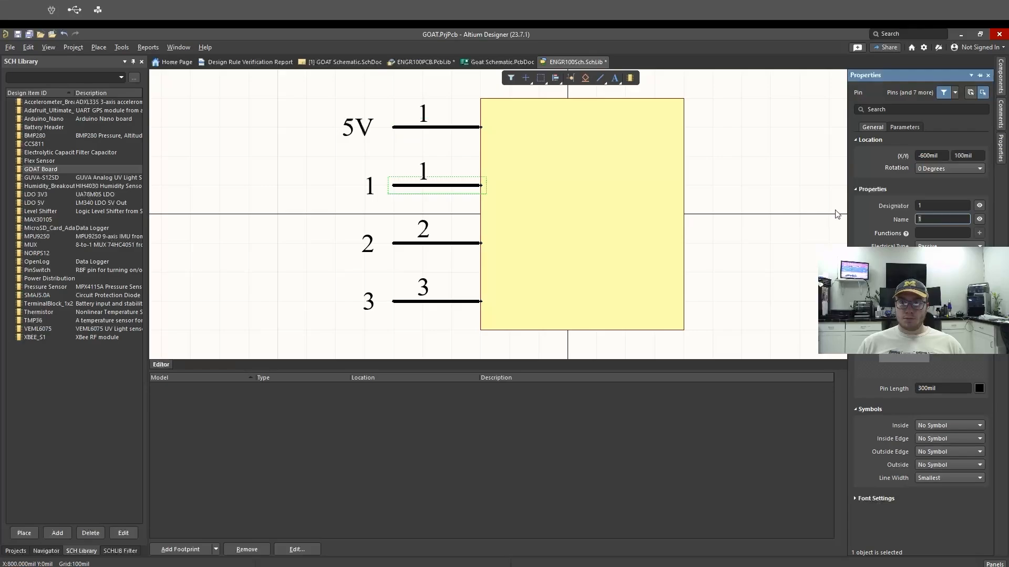
double_click(934, 206)
type("2")
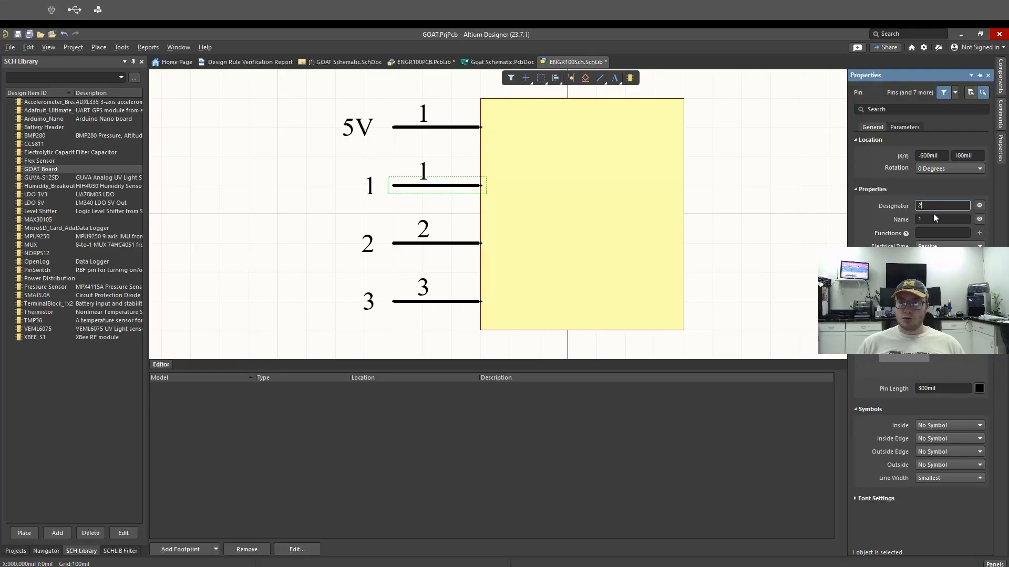
left_click(933, 218)
key("BackSpace")
type("3V")
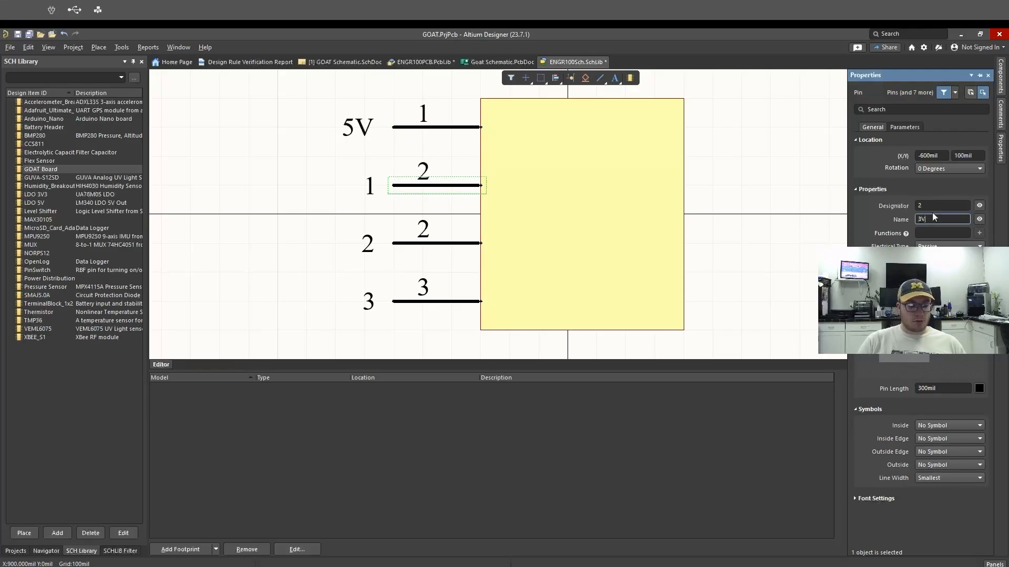
type("3")
key("Return")
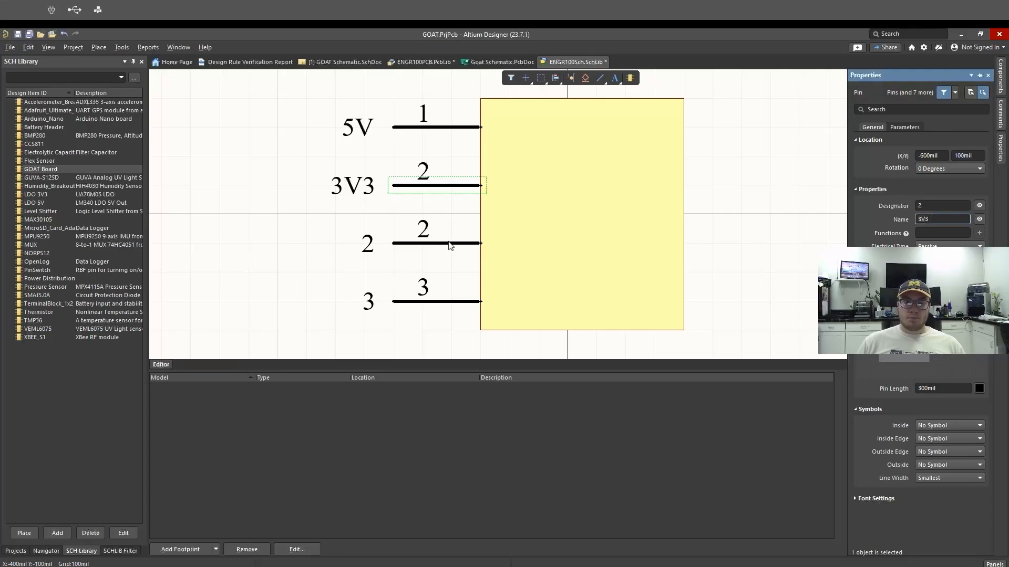
- Set the third pin's designator to 3 and its name to VCC
left_click(455, 237)
double_click(943, 205)
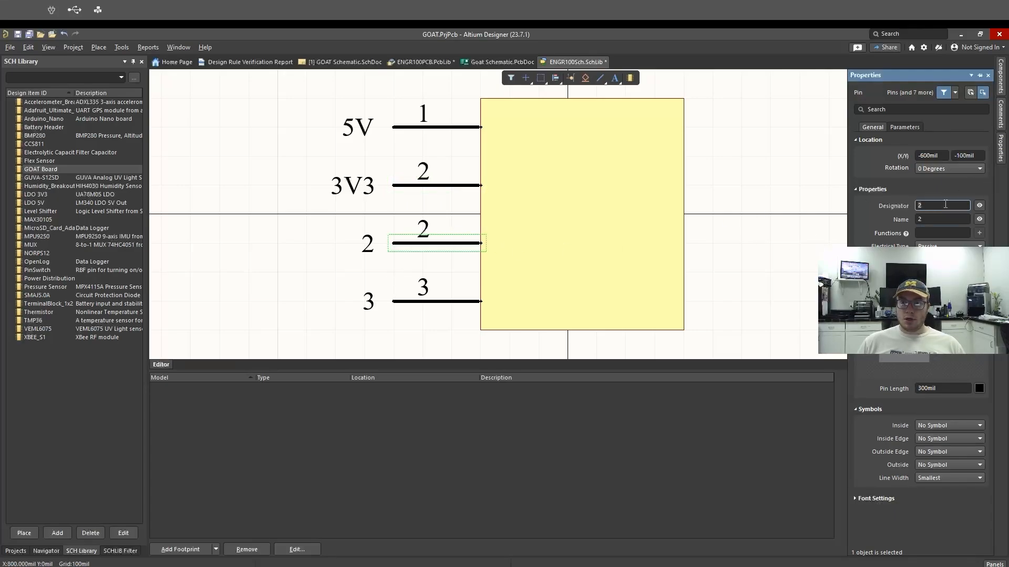
type("3")
left_click(940, 219)
key("BackSpace")
type("VCC")
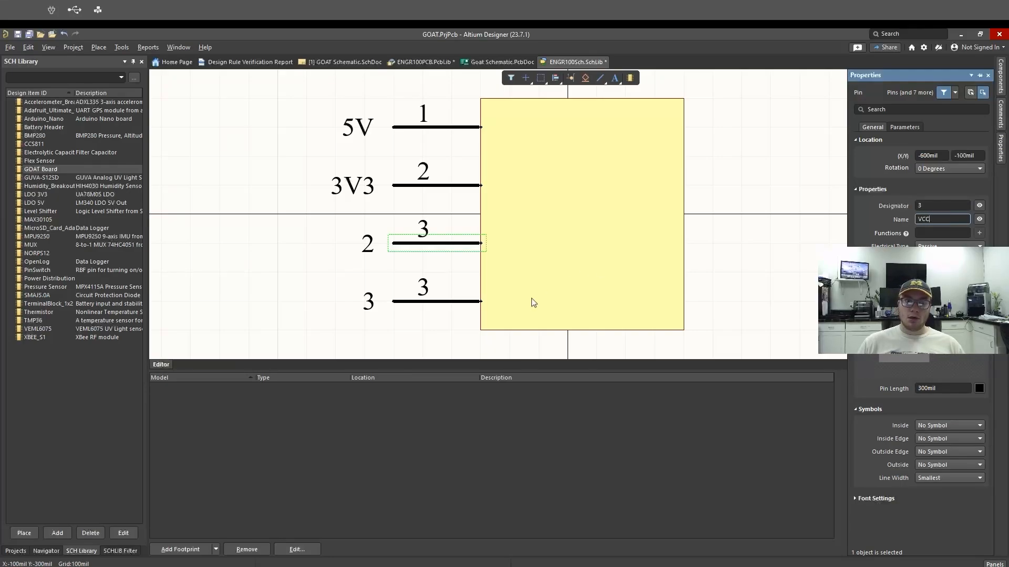
- Set the bottom pin's designator to 4 and its name to GND
left_click(454, 301)
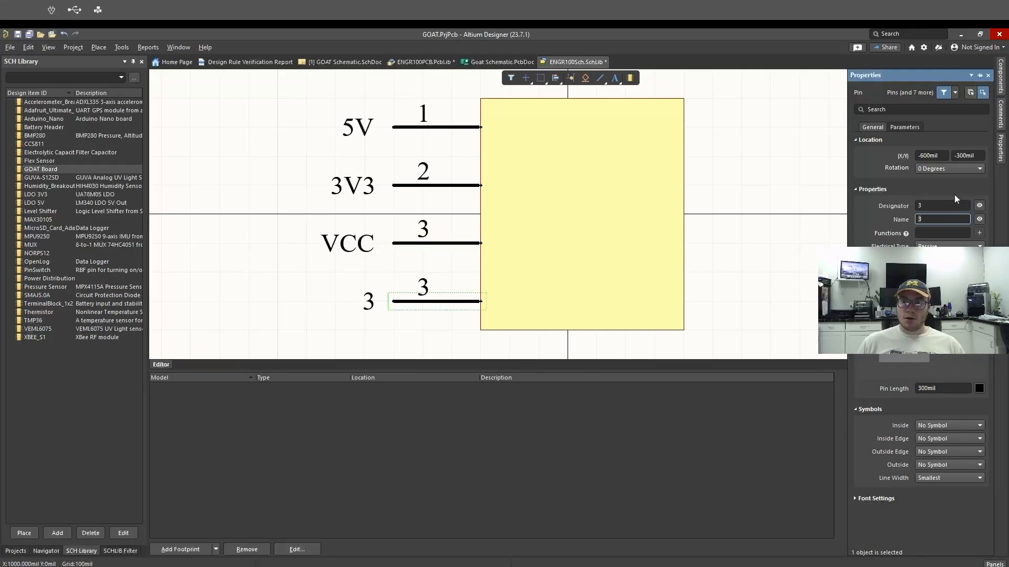
left_click(934, 204)
key("BackSpace")
type("4")
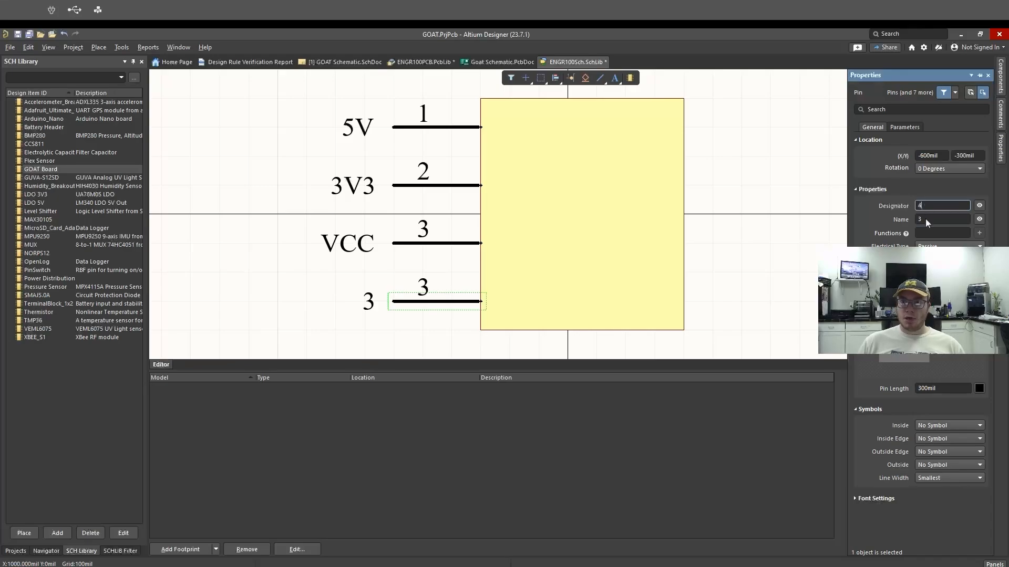
left_click(928, 219)
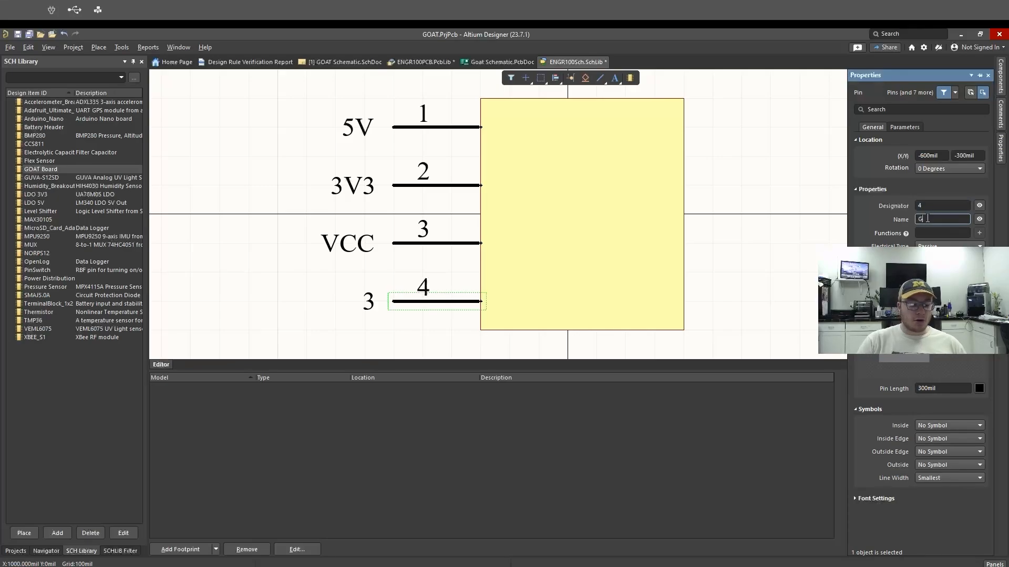
key("Return")
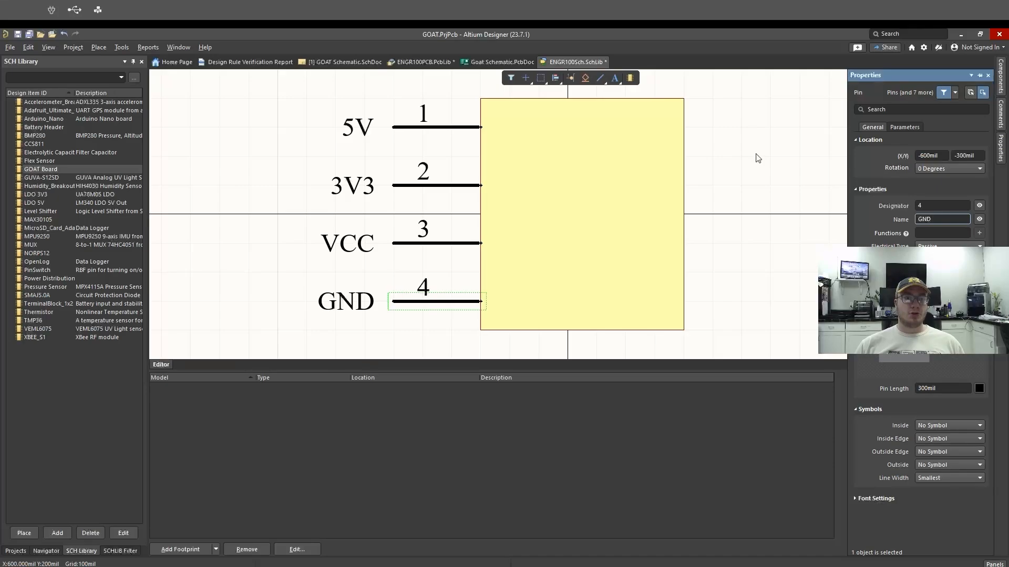
left_click(755, 168)
scroll(757, 169, "down", 5, "ctrl")
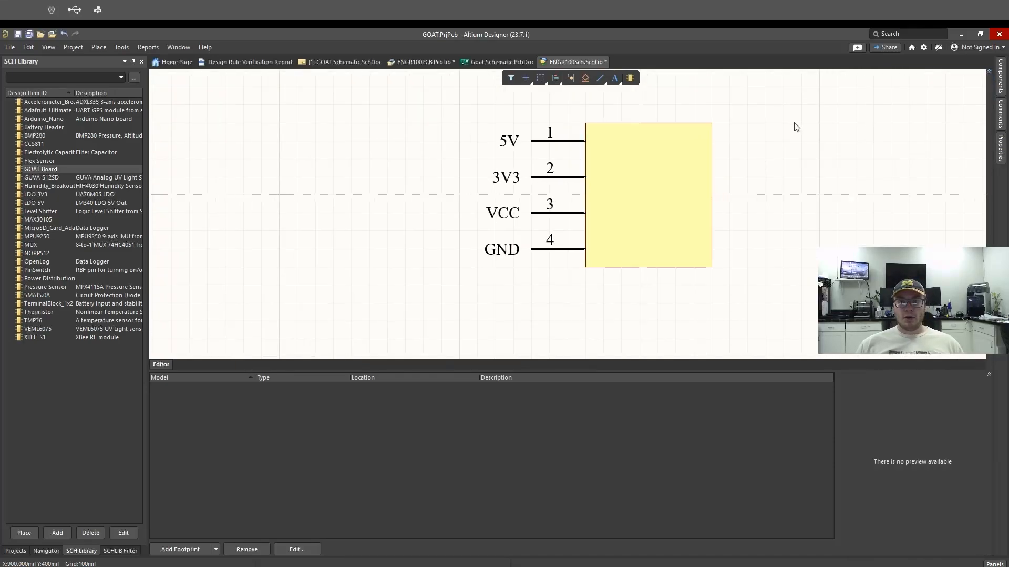
right_click_drag(782, 165, 745, 191)
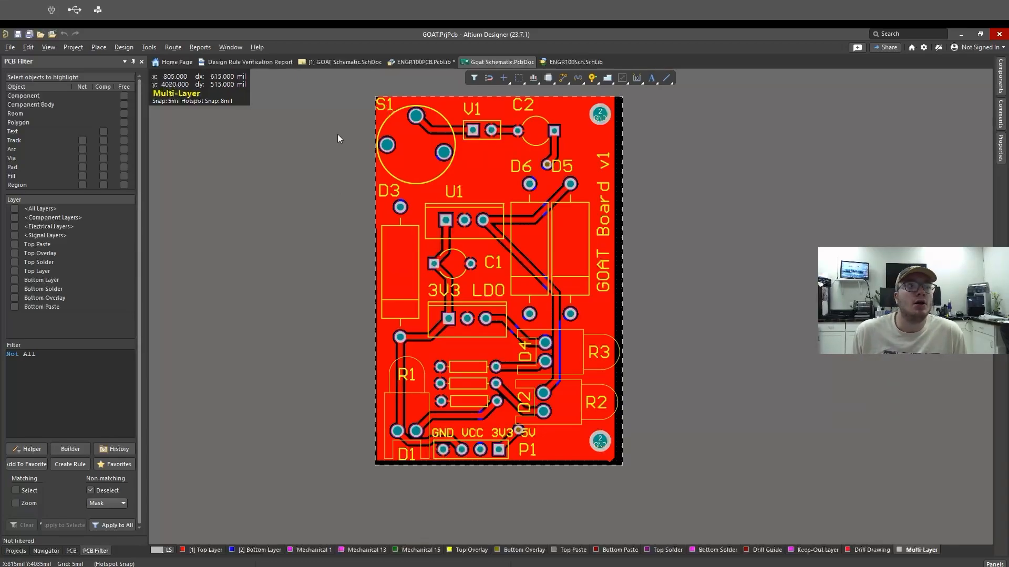
- Generate the Gerber files for the Goat Schematic PCB in millimetres with 0.0001 mm decimal precision and filename.* extensions
left_click(10, 47)
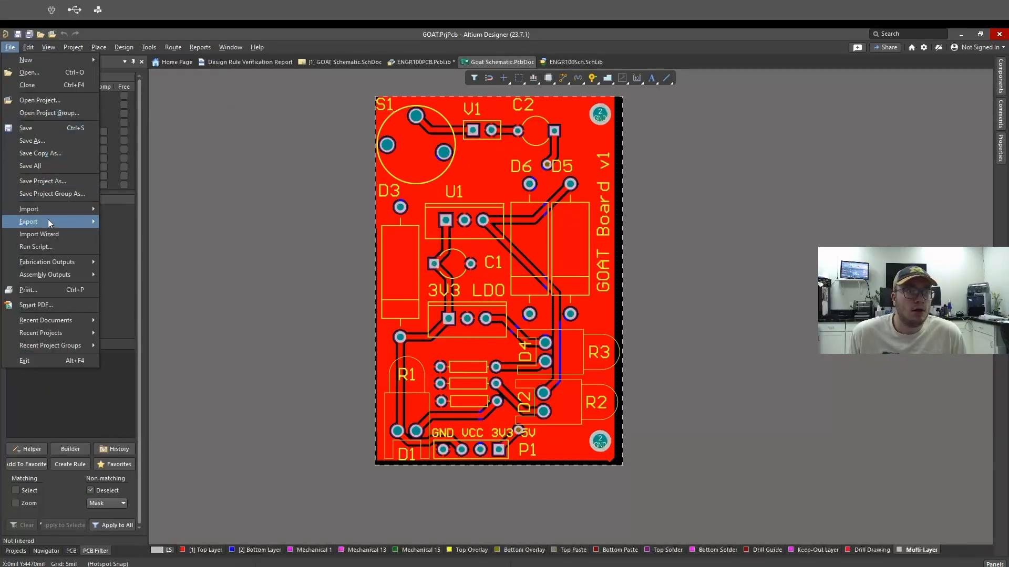
mouse_move(88, 262)
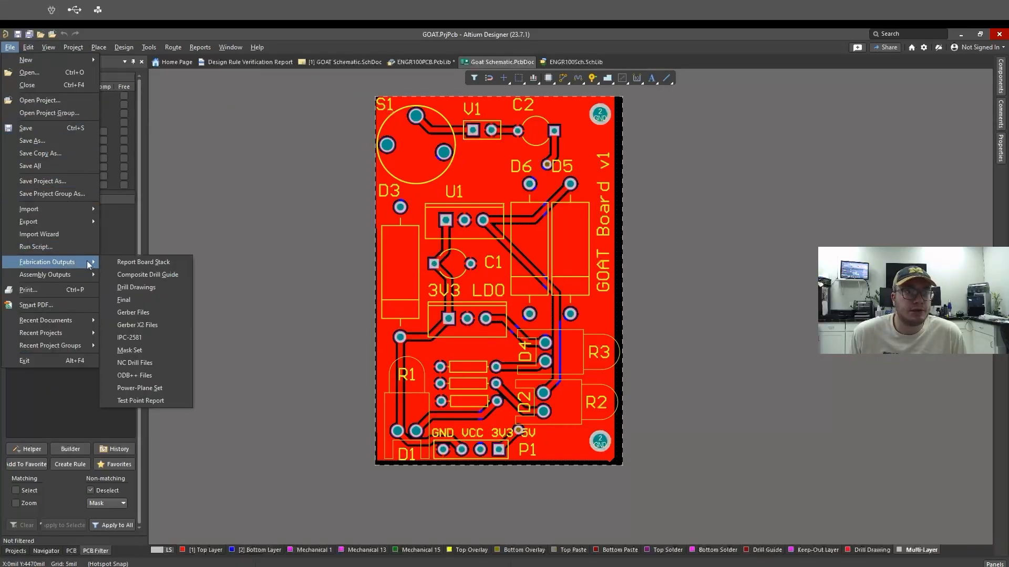
left_click(143, 309)
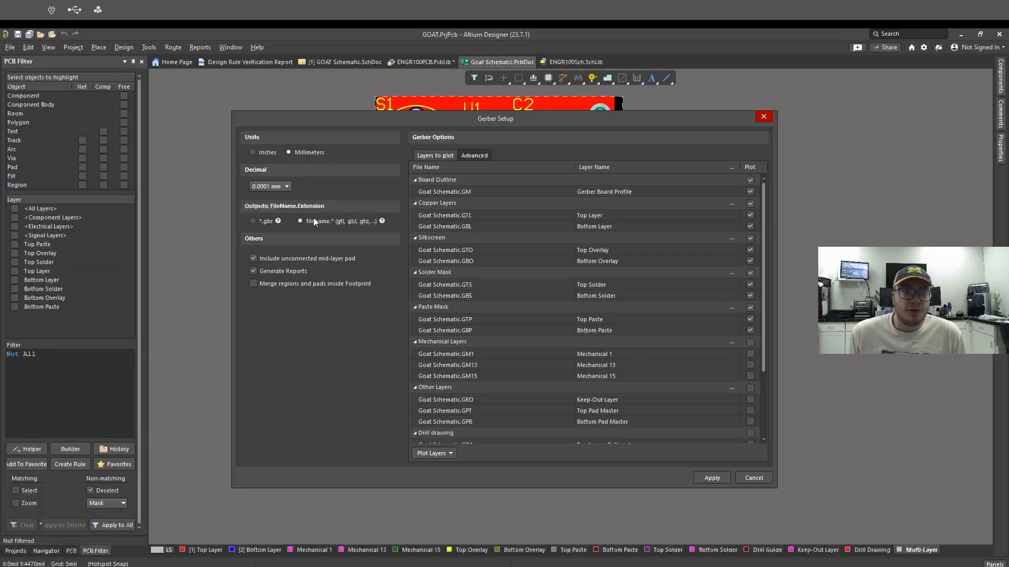
scroll(473, 210, "down", 3)
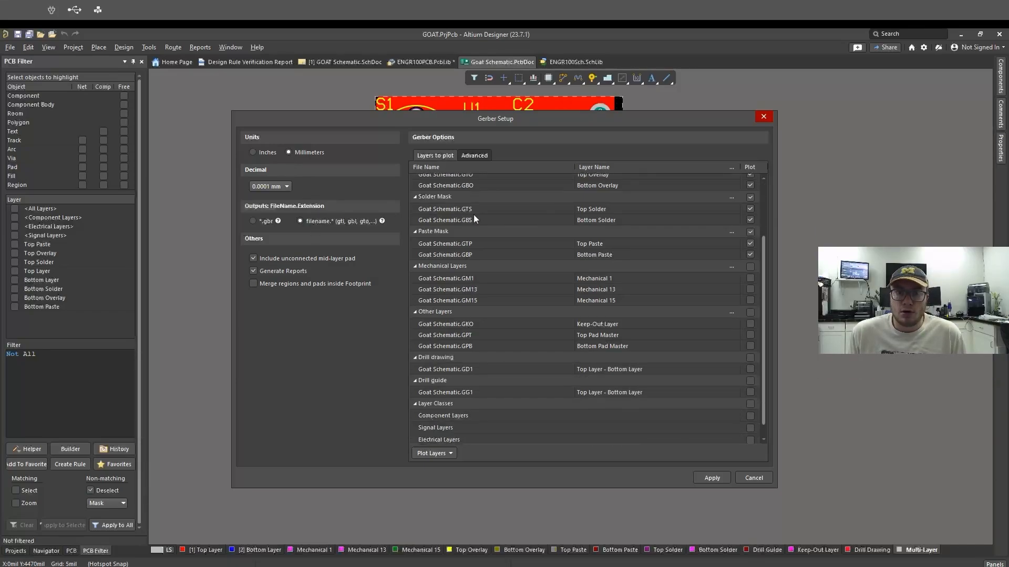
left_click(722, 478)
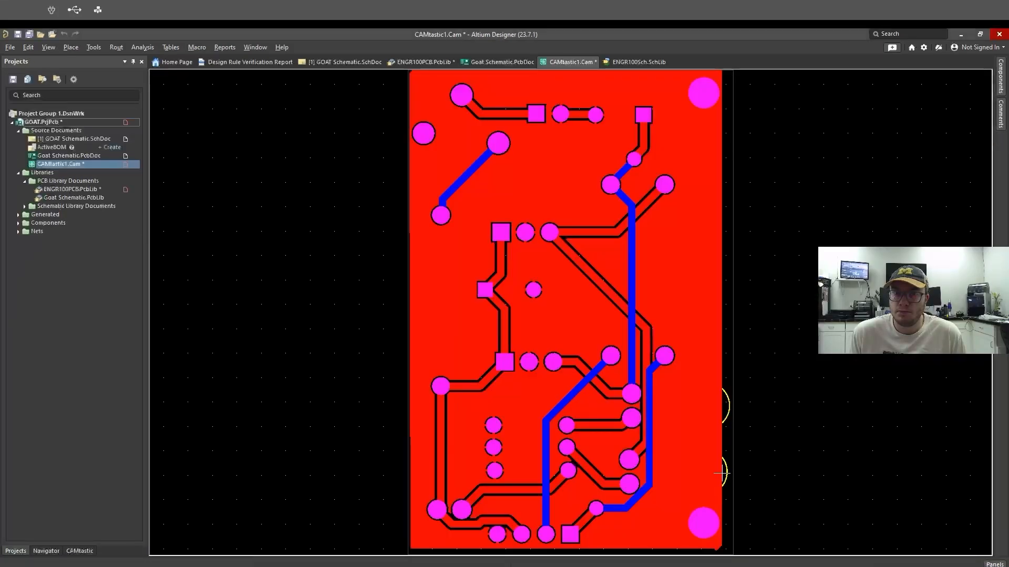
- Examine the generated Gerber artwork of the board and its list of CAM layers
scroll(484, 225, "down", 2)
scroll(489, 231, "up", 4)
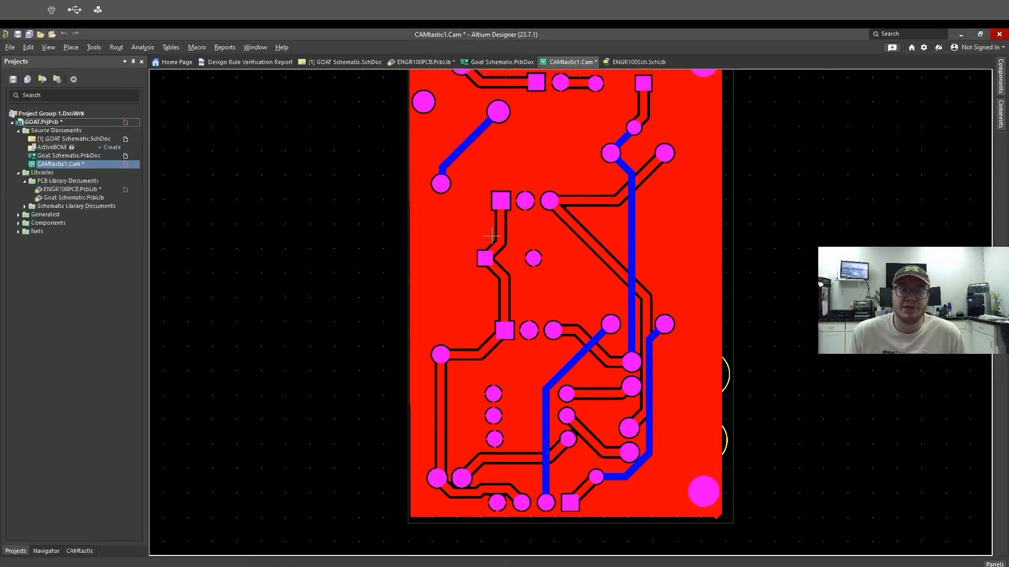
scroll(491, 236, "down", 3)
scroll(492, 234, "up", 2)
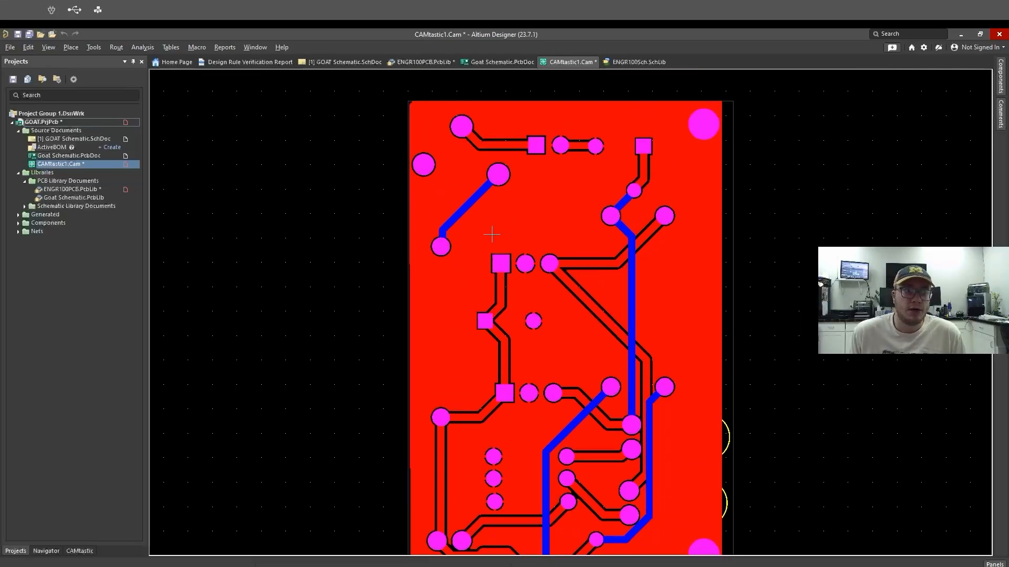
left_click(79, 551)
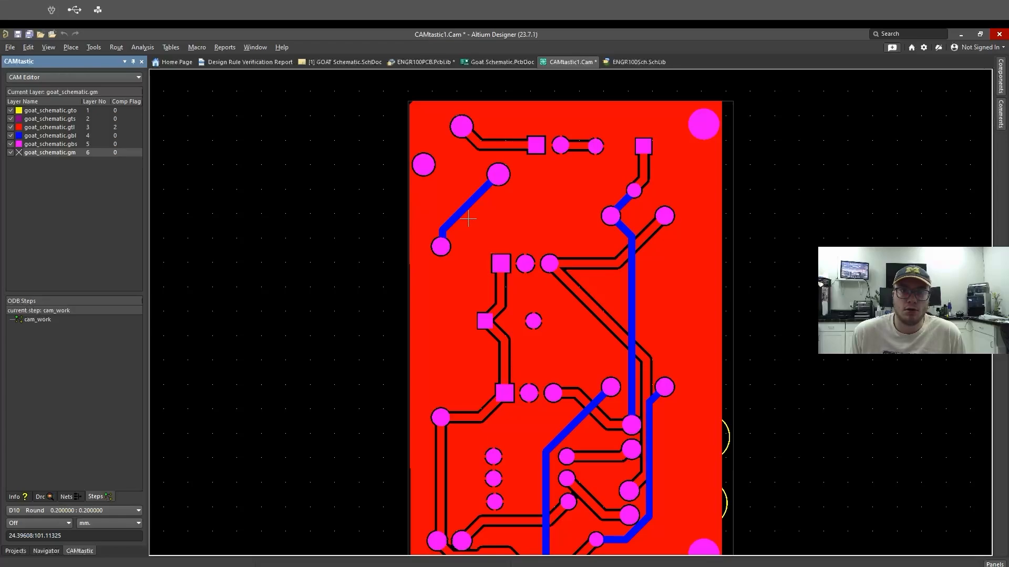
scroll(467, 225, "down", 2)
scroll(467, 224, "up", 1)
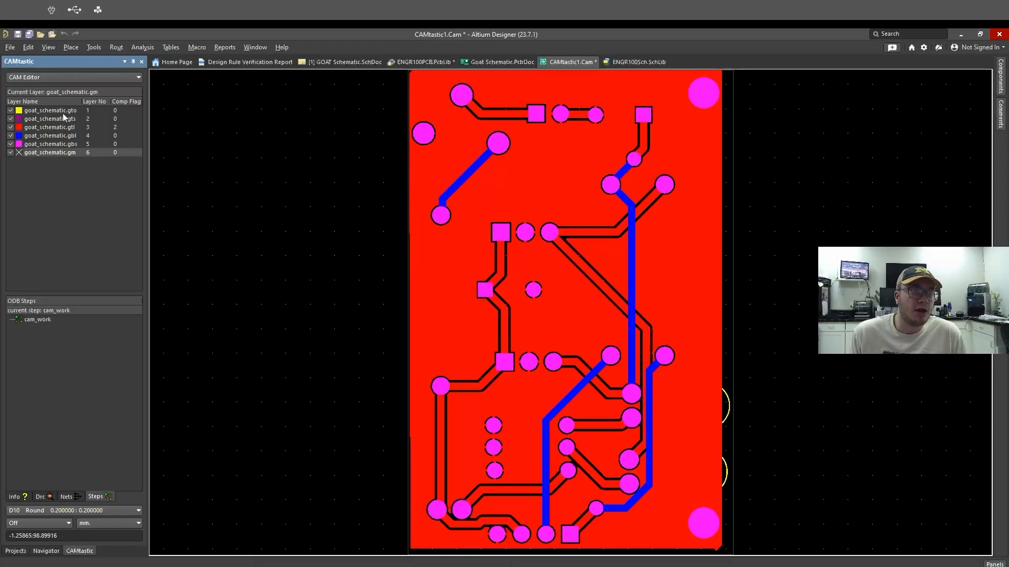
- Generate the PCB's NC drill files in millimetres, 4:3 format with suppressed trailing zeroes, and import the drill data with default settings
left_click(501, 67)
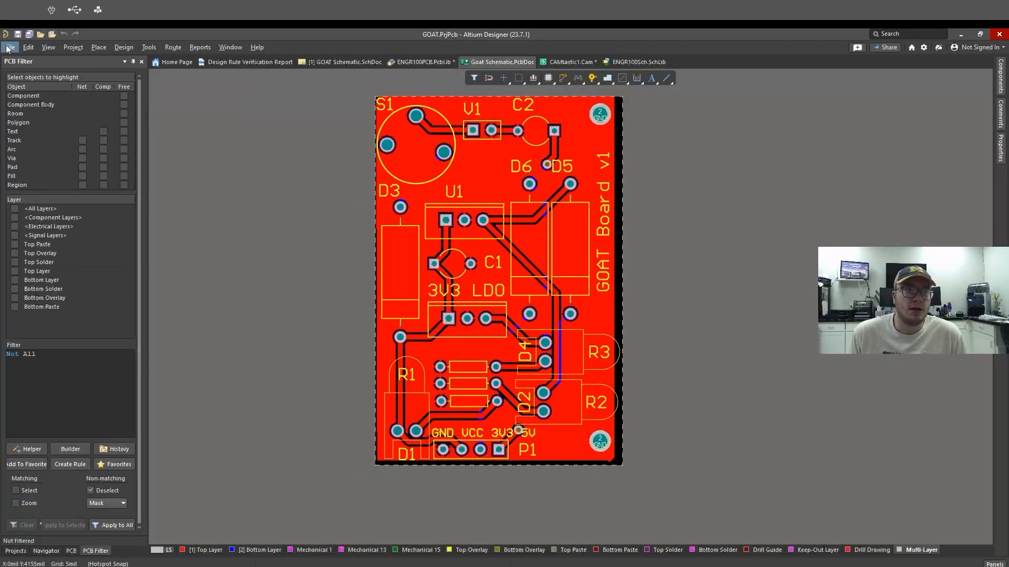
left_click(10, 47)
mouse_move(28, 48)
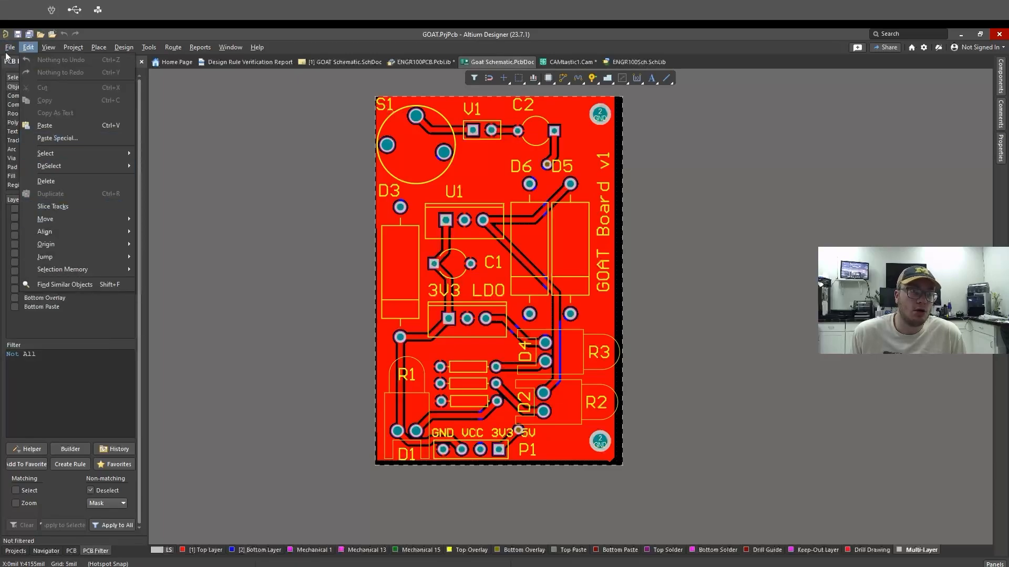
mouse_move(59, 263)
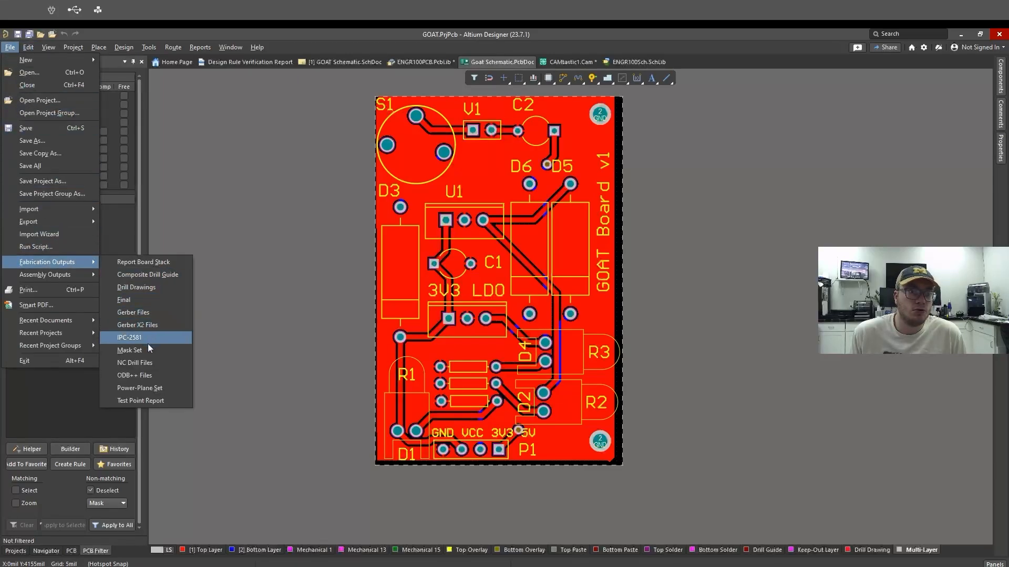
left_click(141, 361)
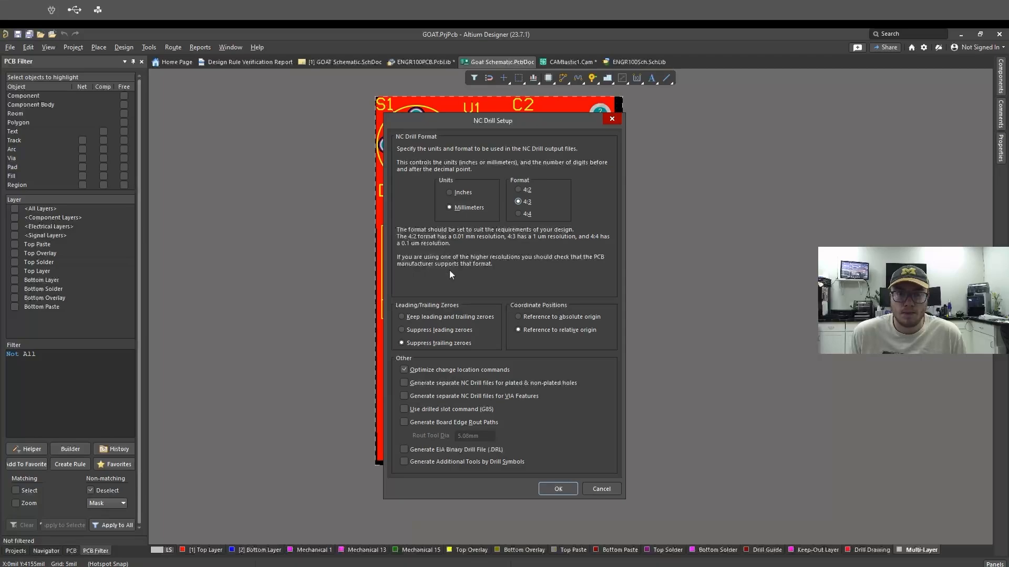
left_click(549, 490)
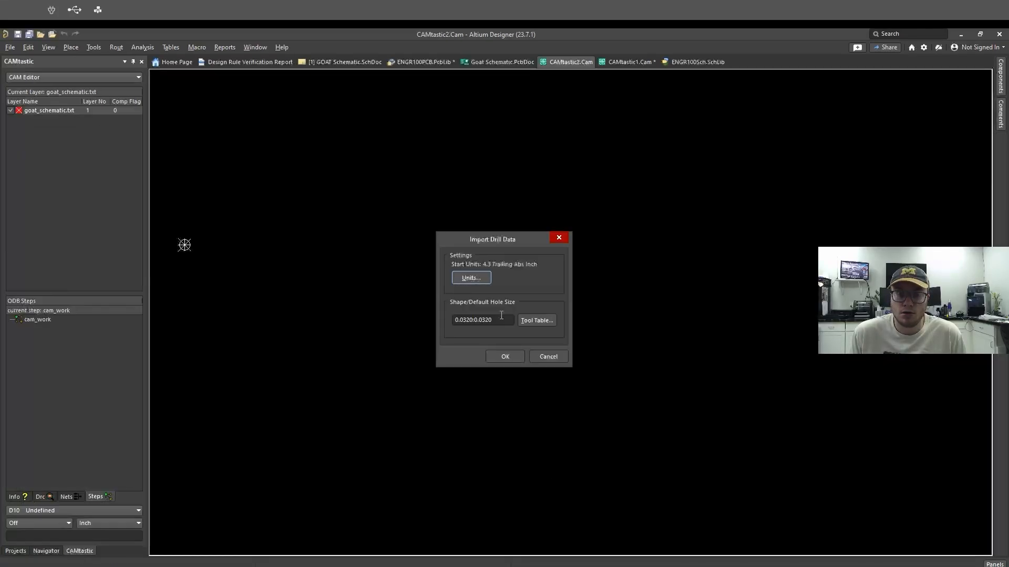
left_click(503, 357)
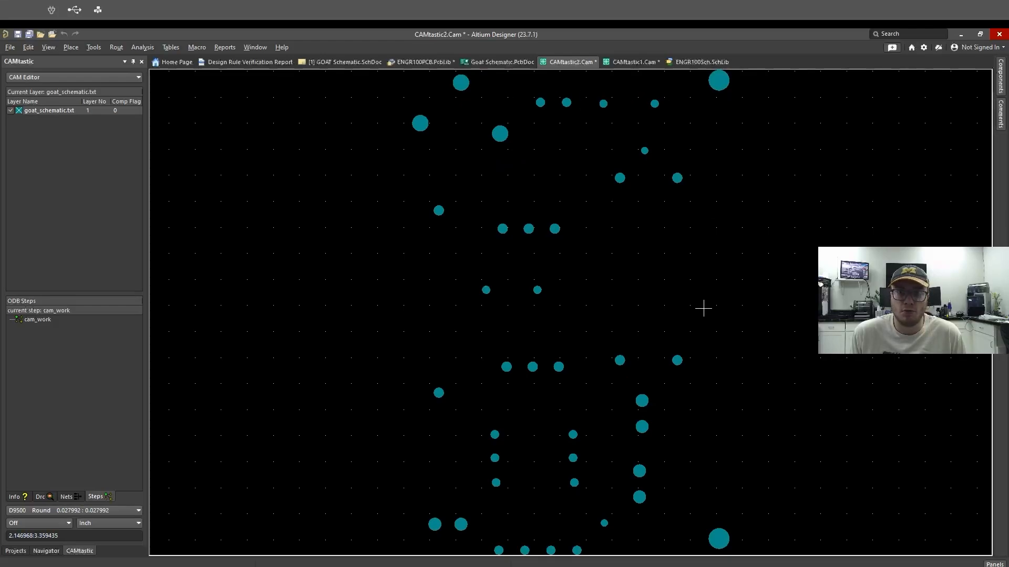
left_click(640, 68)
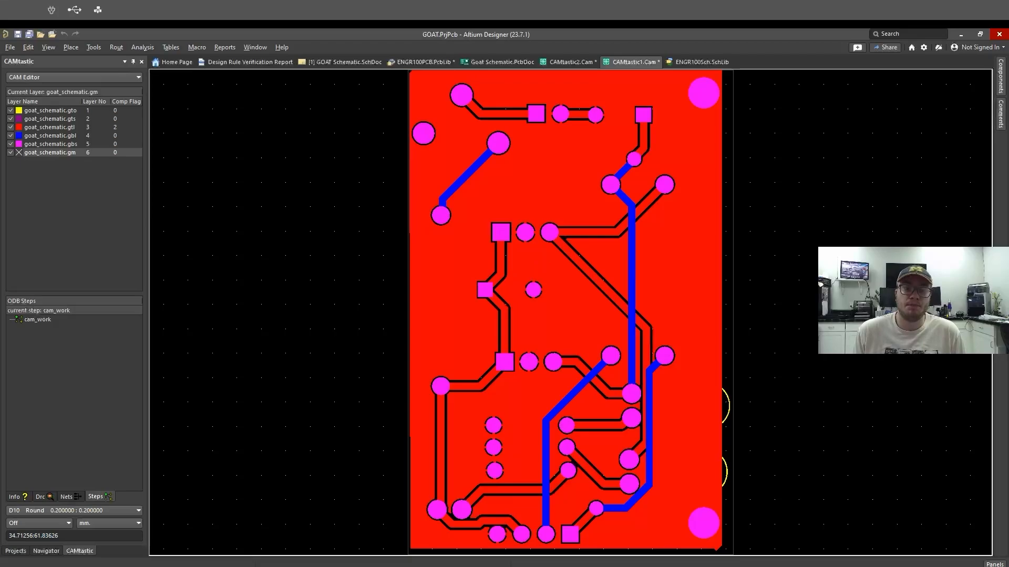
- Switch to File Explorer and look through the output files in the Project Outputs for GOAT folder
mouse_move(481, 565)
left_click(481, 525)
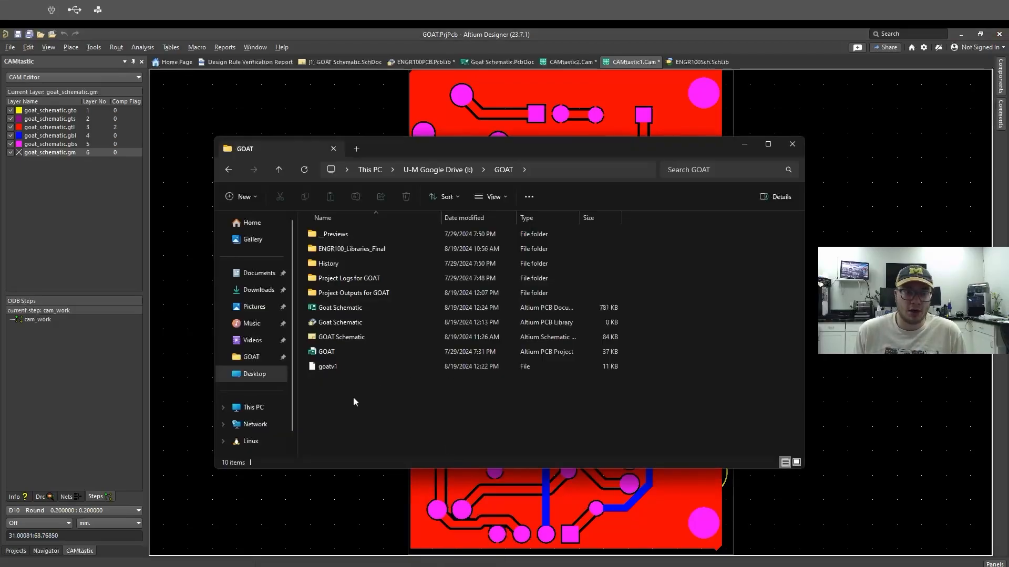
left_click(355, 292)
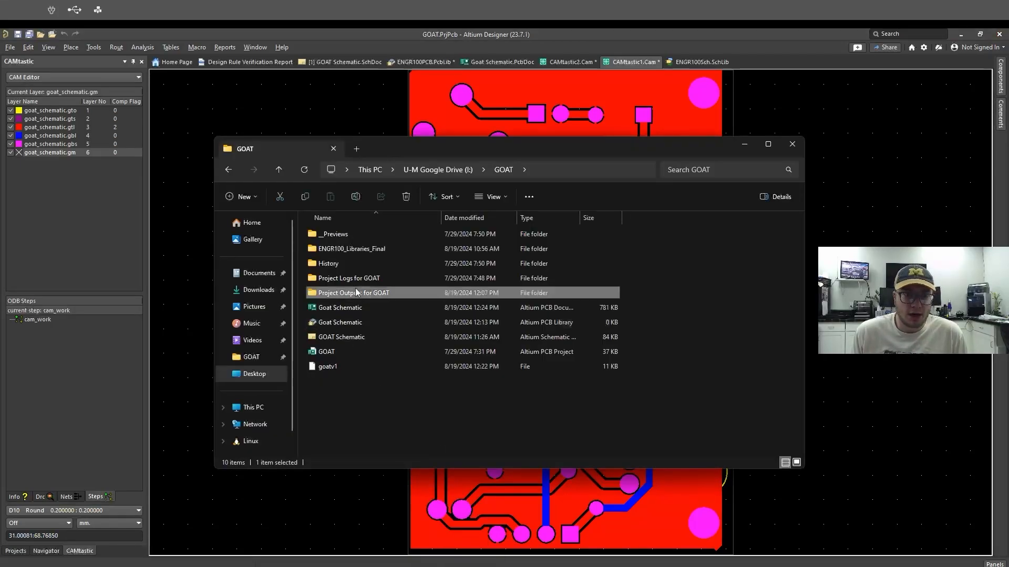
double_click(356, 292)
scroll(418, 268, "down", 1)
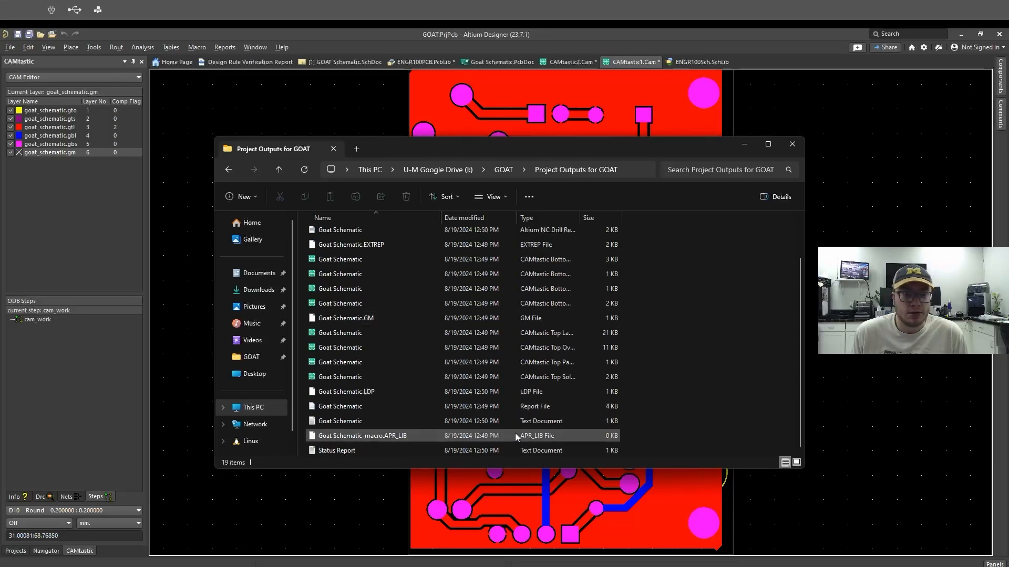
scroll(512, 408, "up", 1)
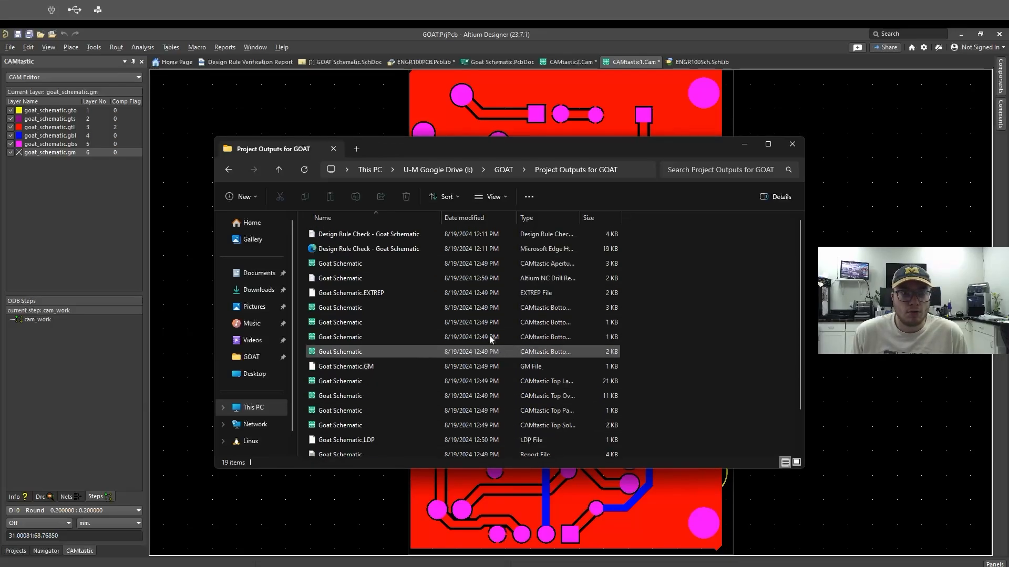
- Compress all output files except the two Design Rule Check reports into a ZIP file named production outputs
left_click_drag(597, 267, 458, 459)
scroll(446, 329, "up", 1)
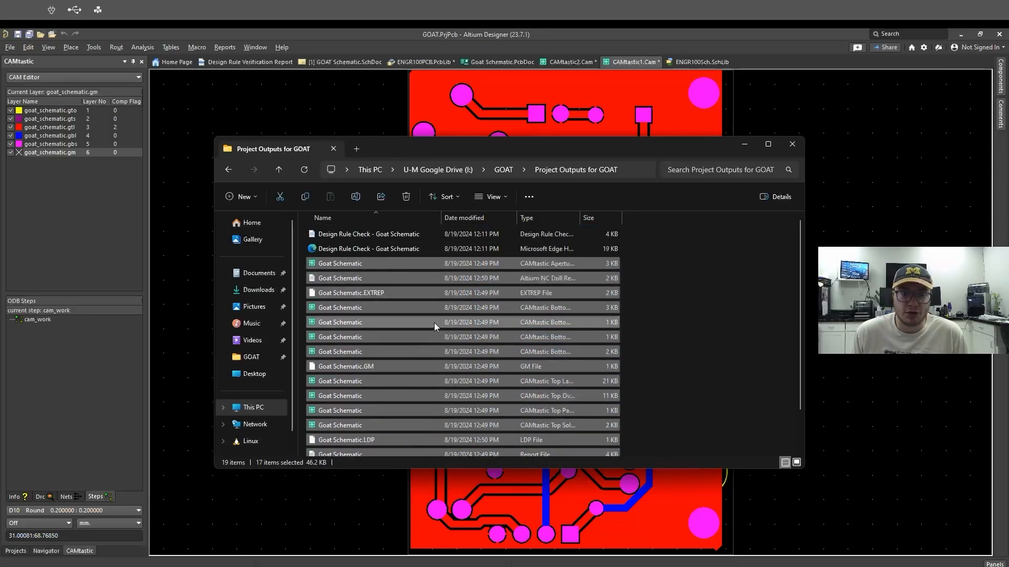
right_click(434, 322)
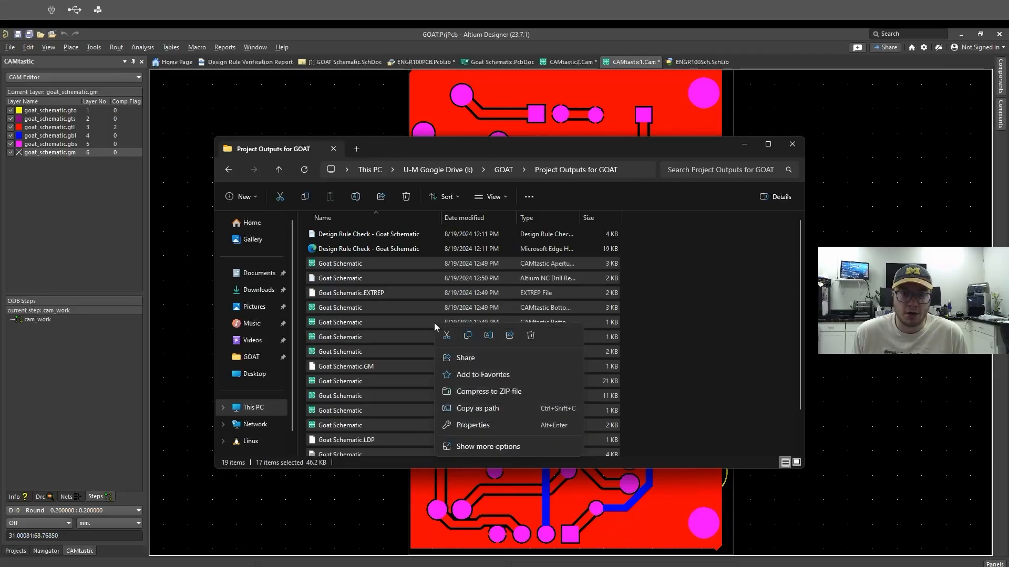
left_click(491, 392)
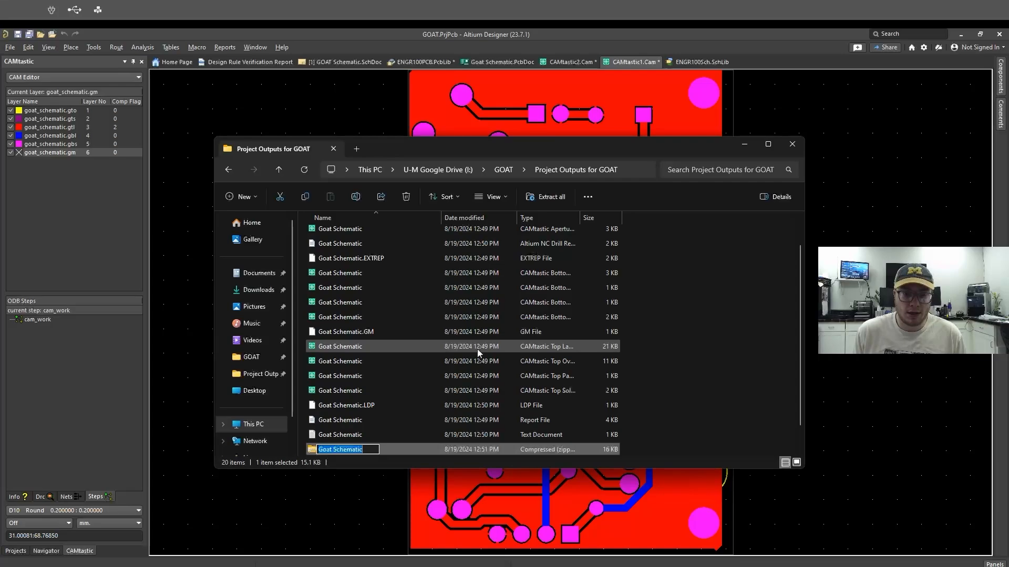
type("prod")
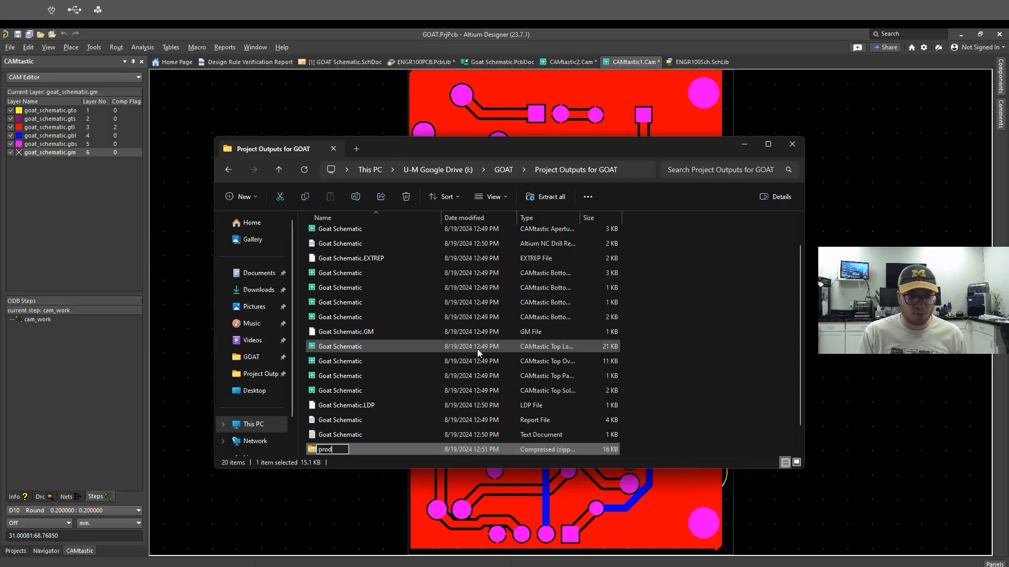
type("uction out")
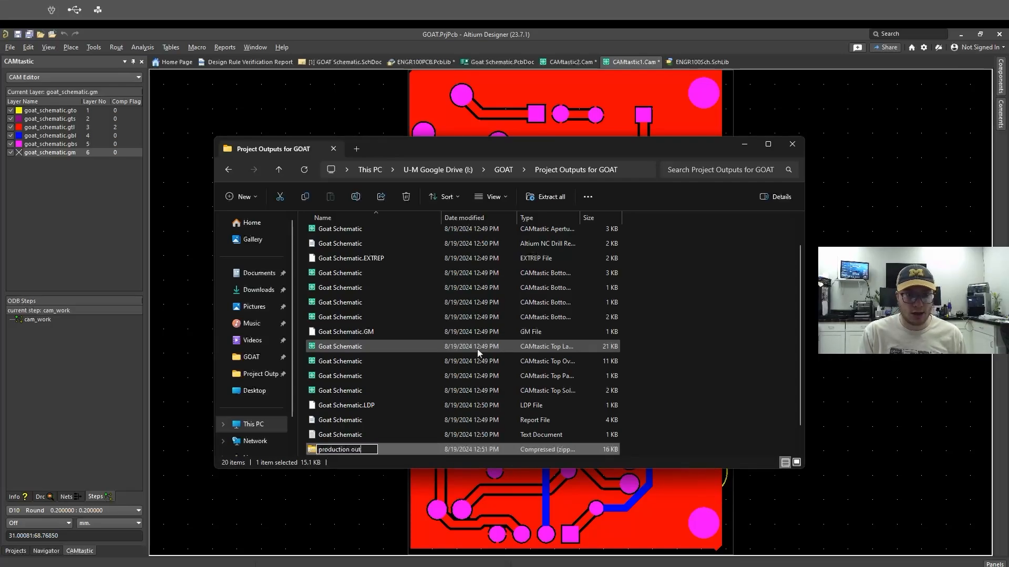
type("puts")
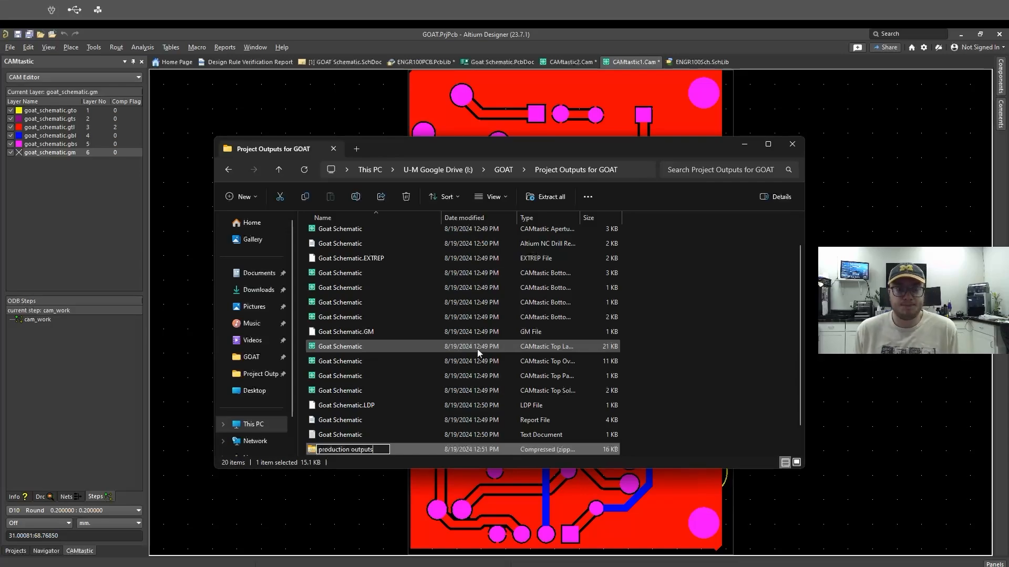
key("Return")
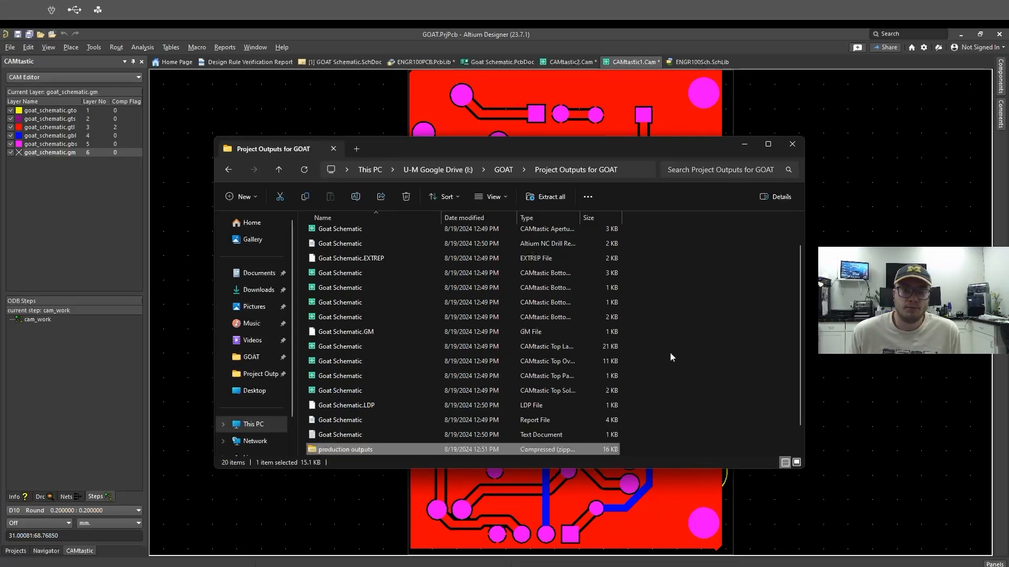
left_click(671, 352)
scroll(519, 379, "up", 1)
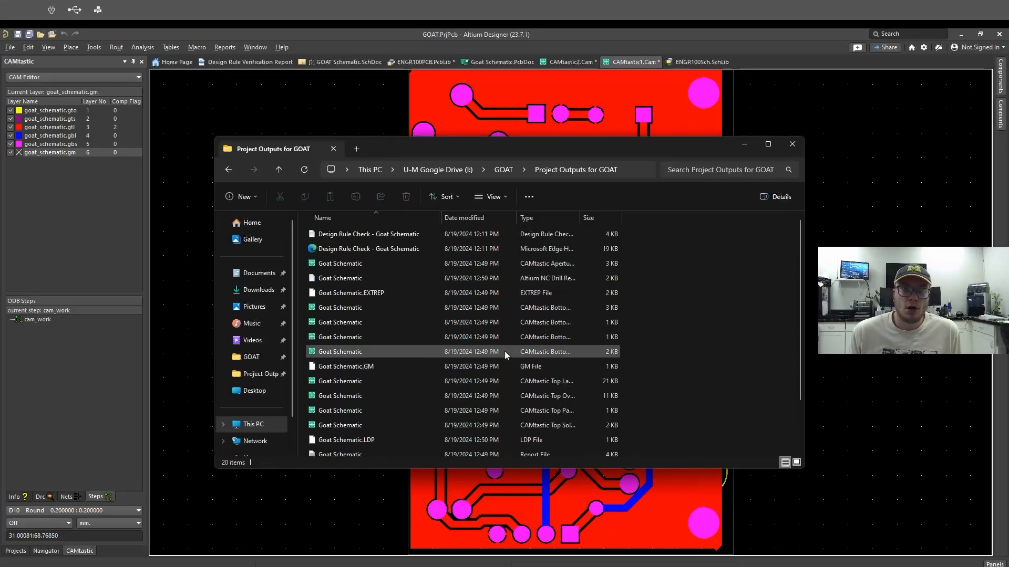
scroll(504, 351, "down", 2)
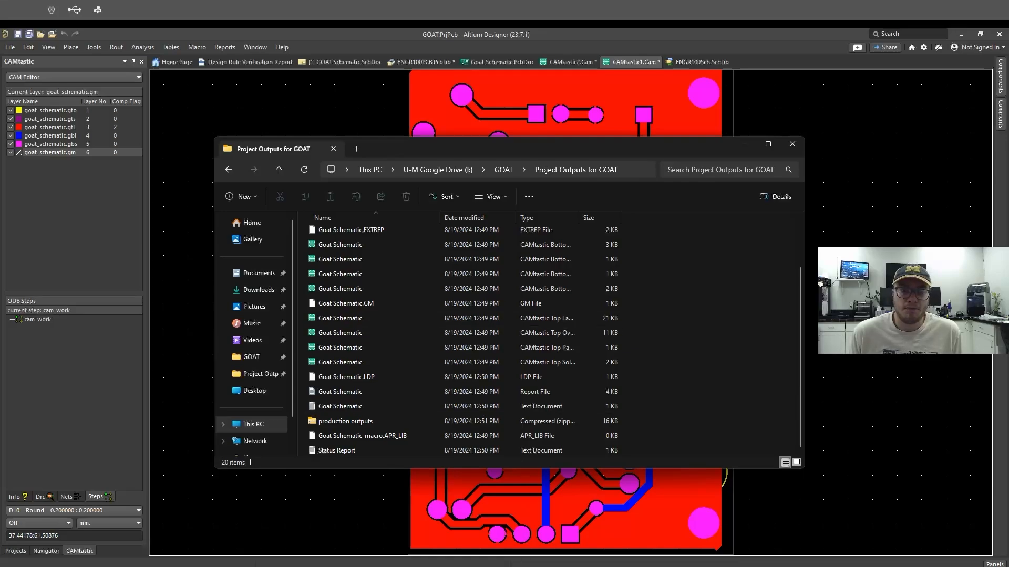
- Switch to Chrome, reach the JLCPCB website through a new-tab web search for jlcpcb, and accept only essential cookies
left_click(517, 566)
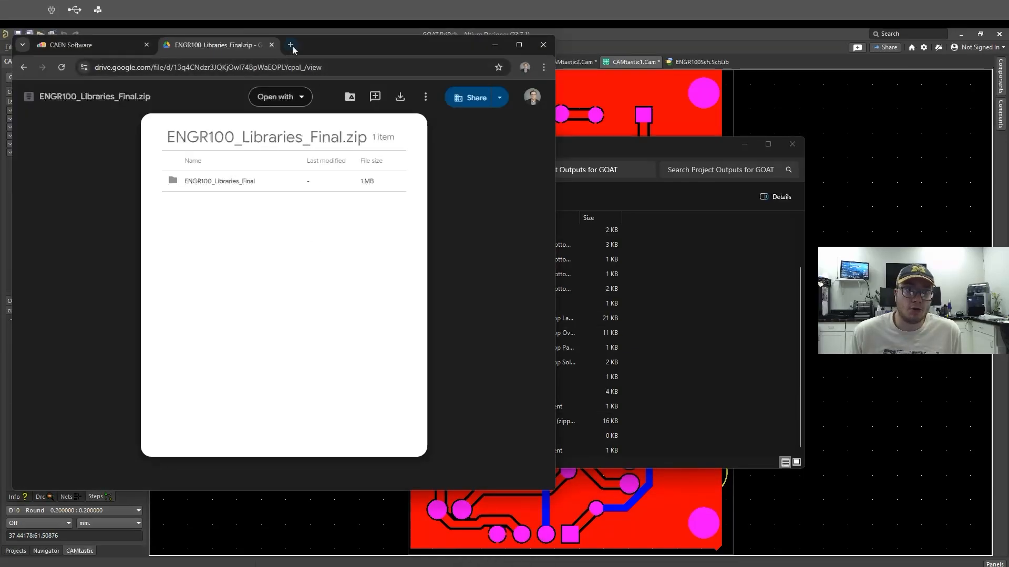
left_click(291, 45)
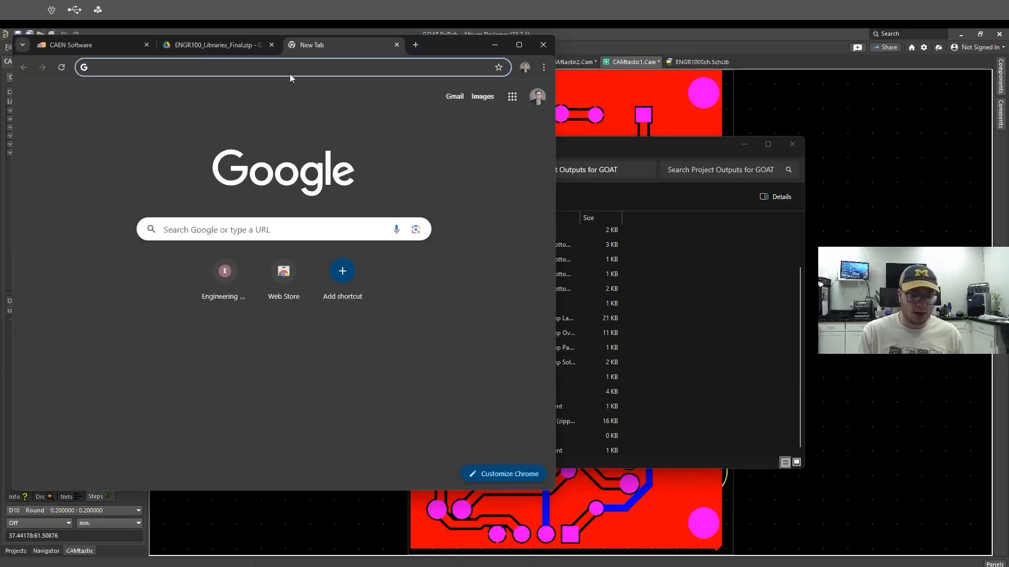
type("jlcpcb")
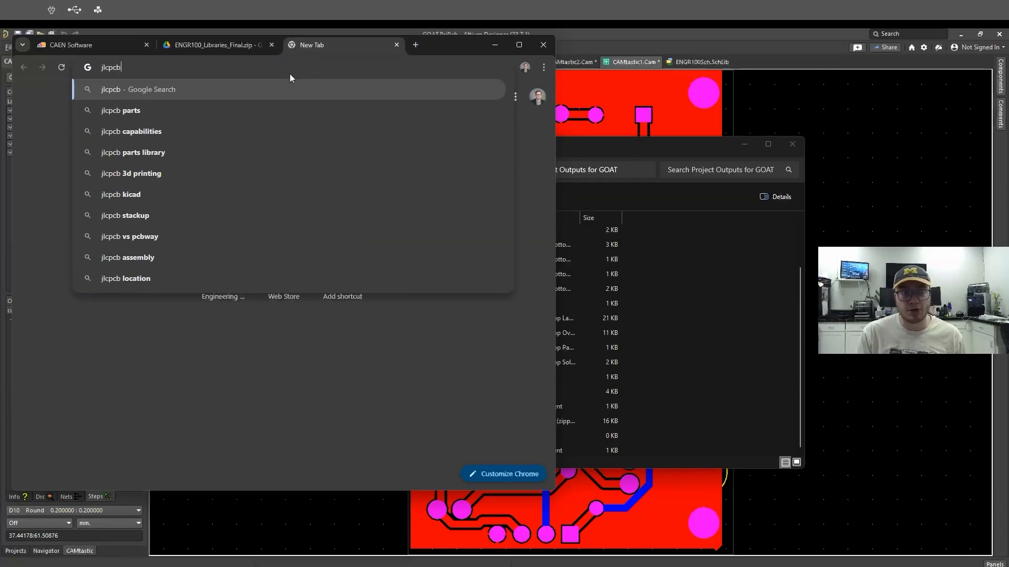
key("Return")
scroll(252, 292, "down", 4)
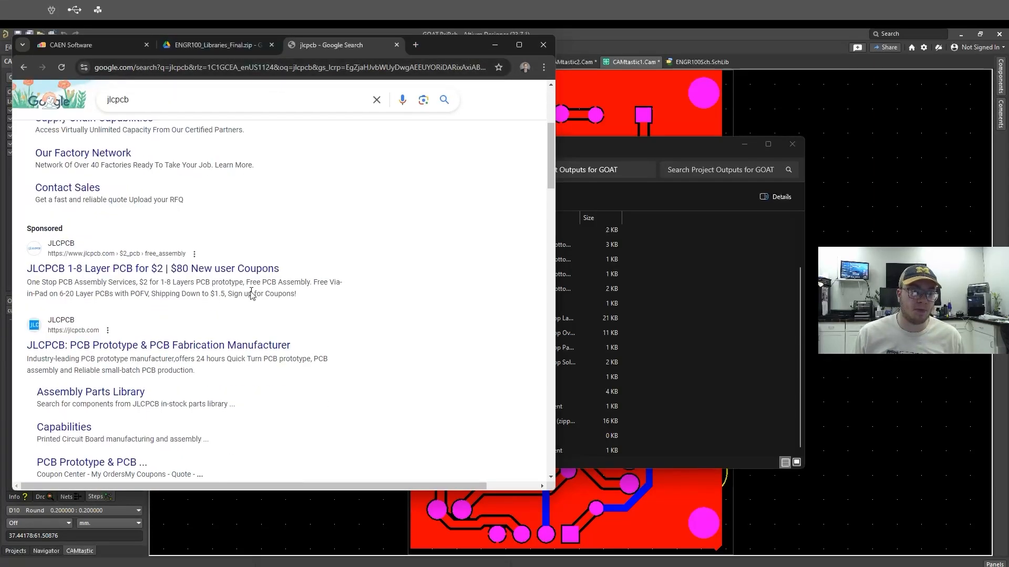
left_click(152, 345)
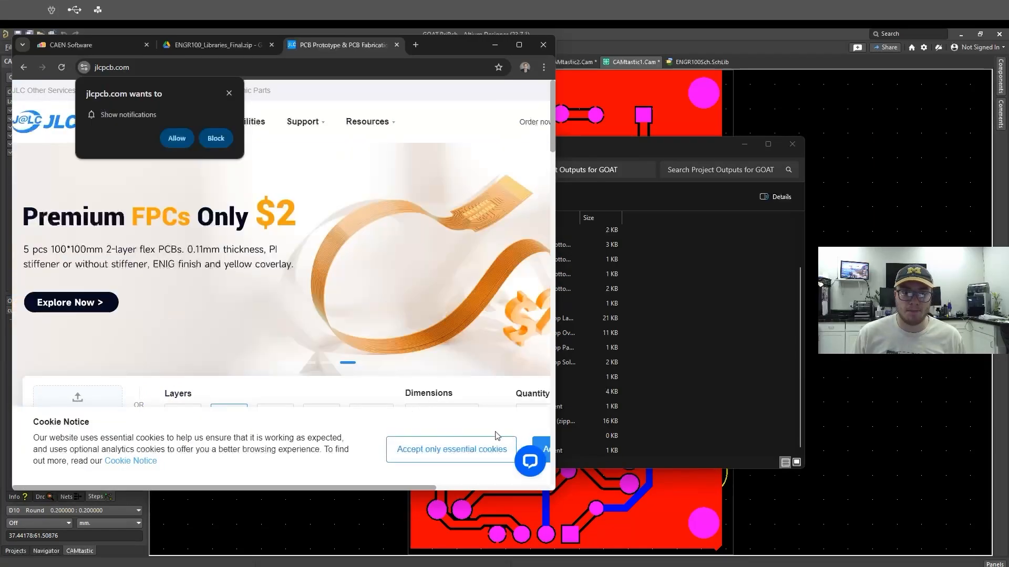
left_click(471, 448)
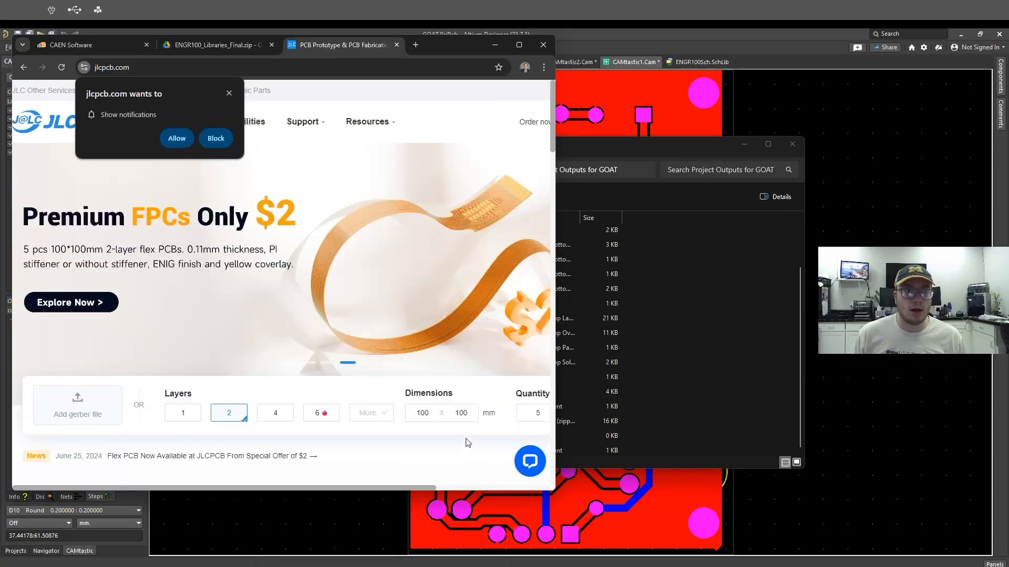
- Block the JLCPCB site's notifications and upload the production outputs ZIP from the Project Outputs for GOAT folder as the Gerber file
left_click(216, 139)
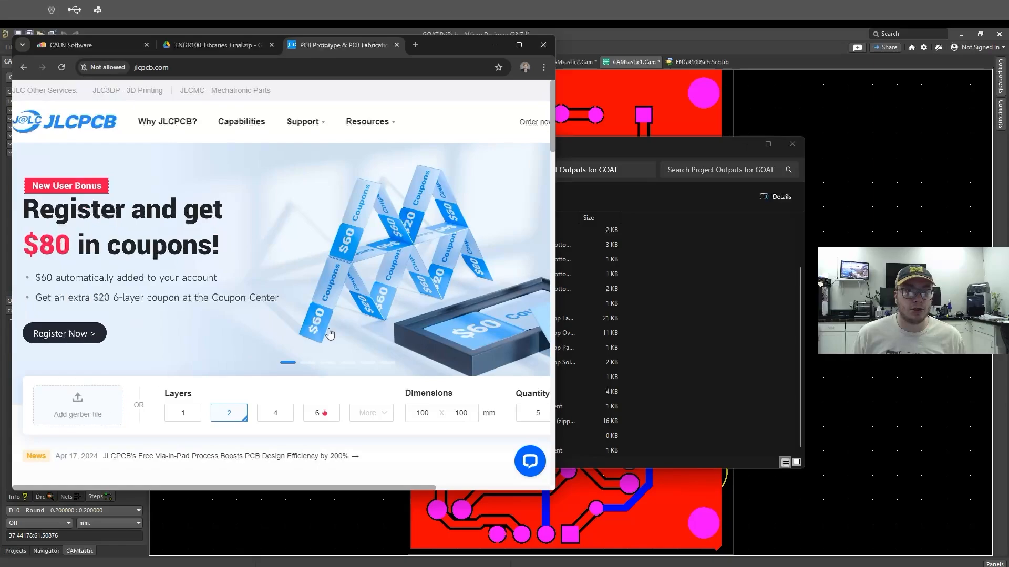
left_click(70, 407)
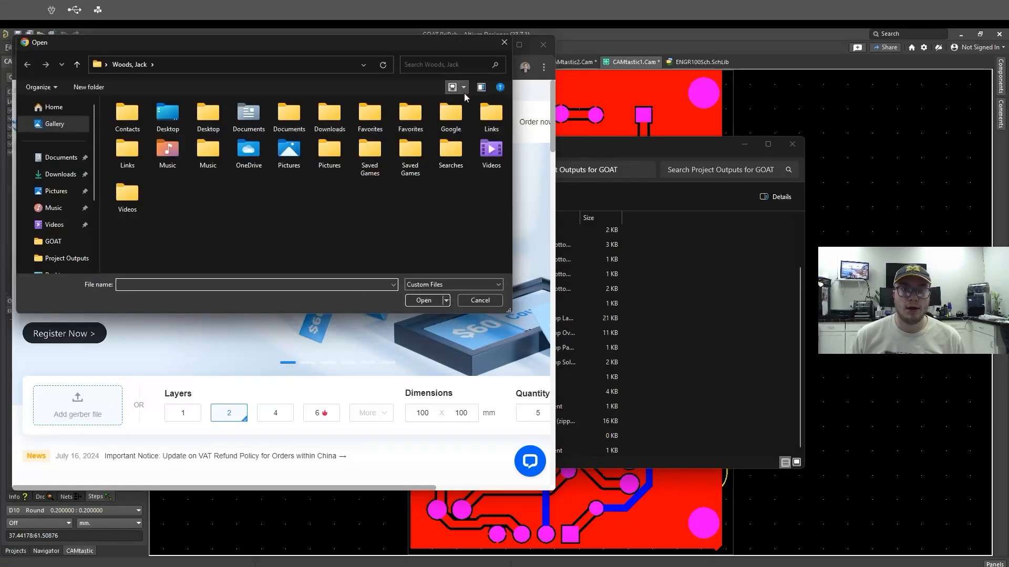
left_click(505, 42)
left_click(673, 264)
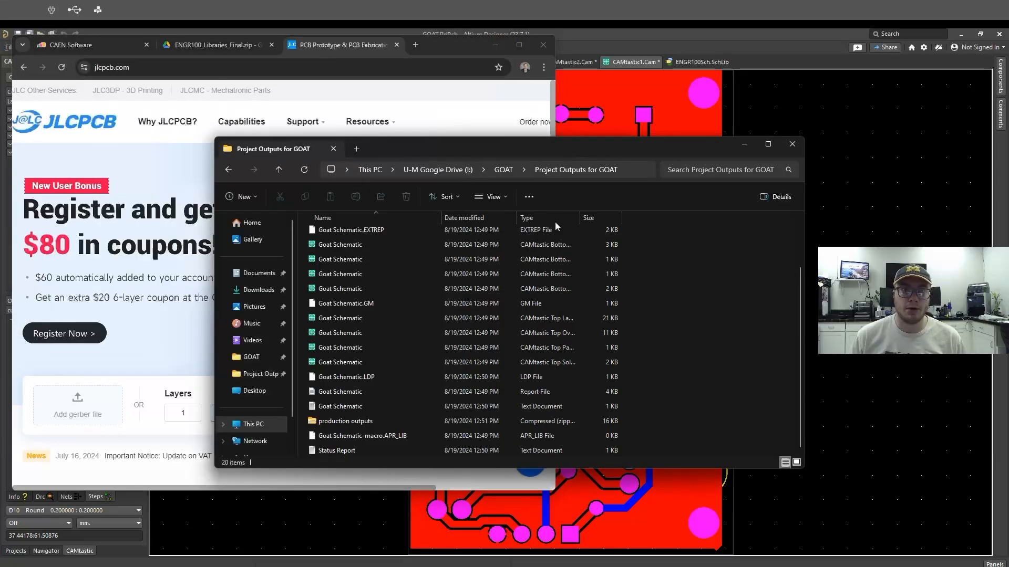
left_click_drag(526, 147, 602, 114)
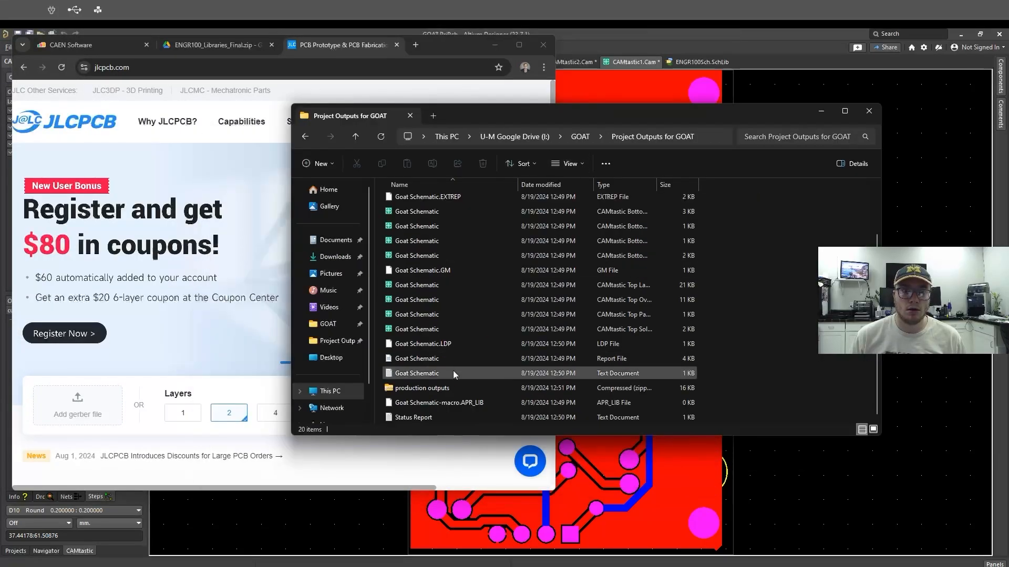
left_click(440, 391)
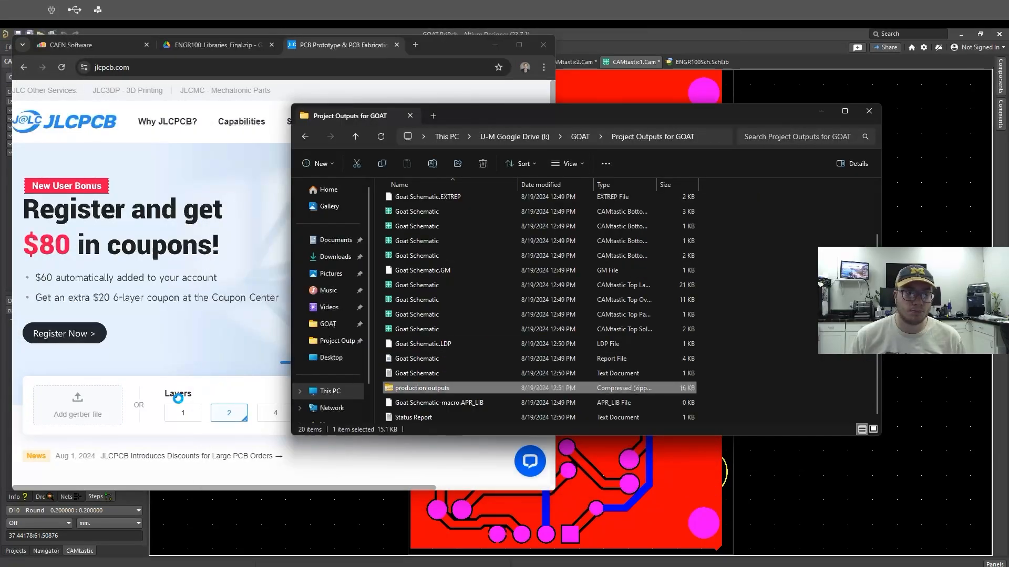
left_click_drag(83, 405, 80, 406)
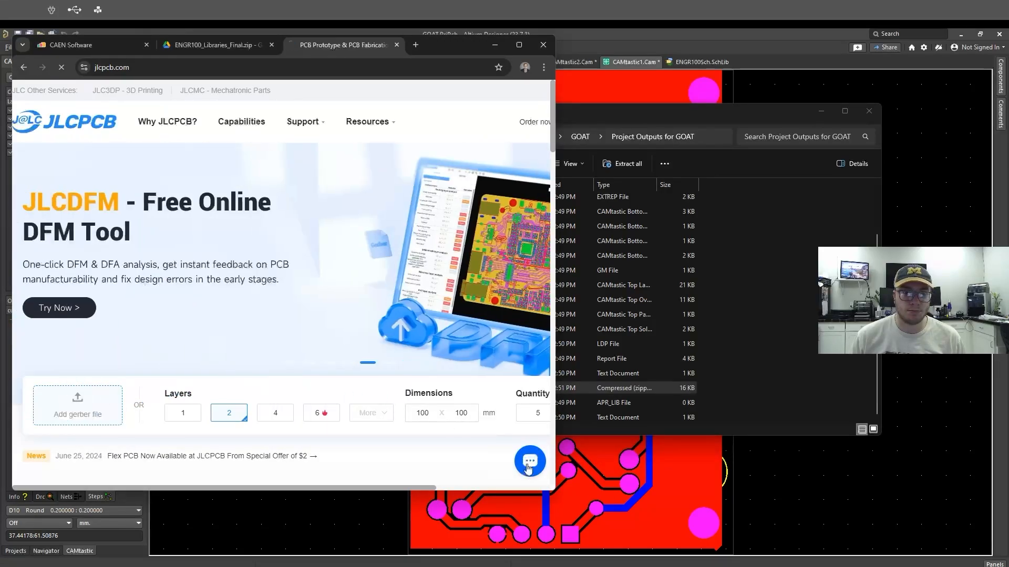
- Maximize the browser window and accept only essential cookies on the JLCPCB quote page
left_click(519, 45)
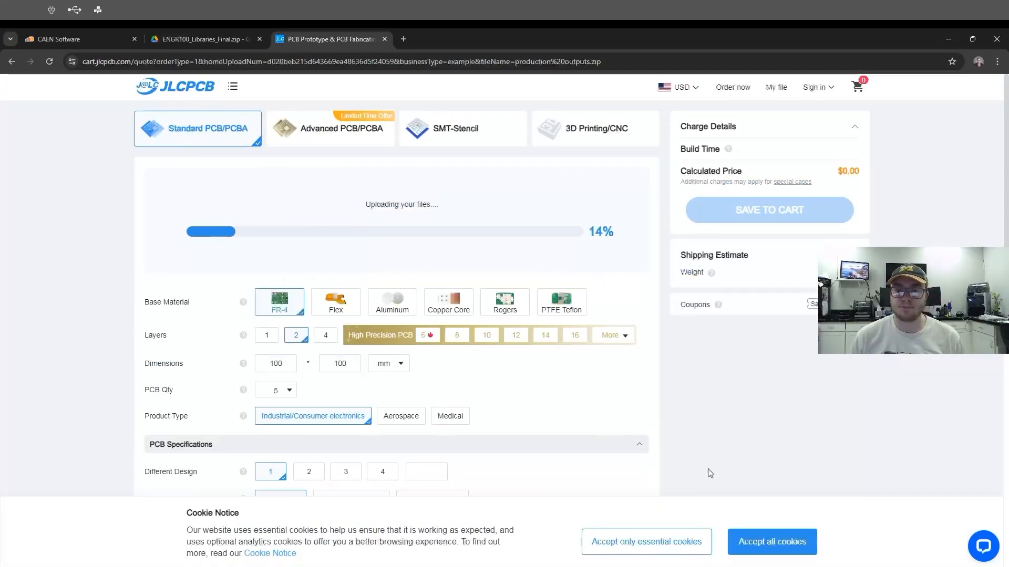
left_click(691, 541)
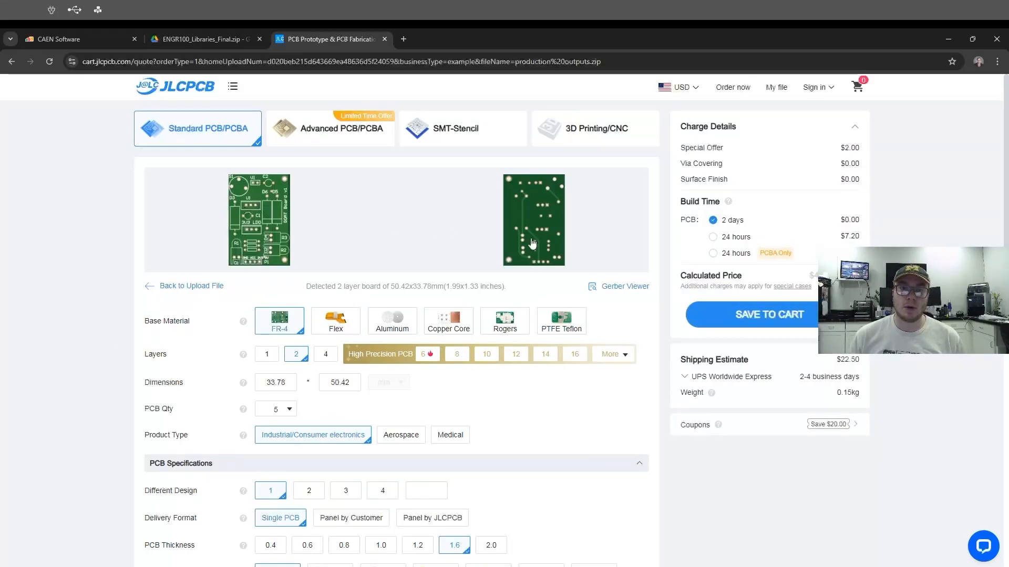
- Try to open the Gerber Viewer, return to the quote page, and review the PCB specifications, high-spec options and charge details
left_click(617, 288)
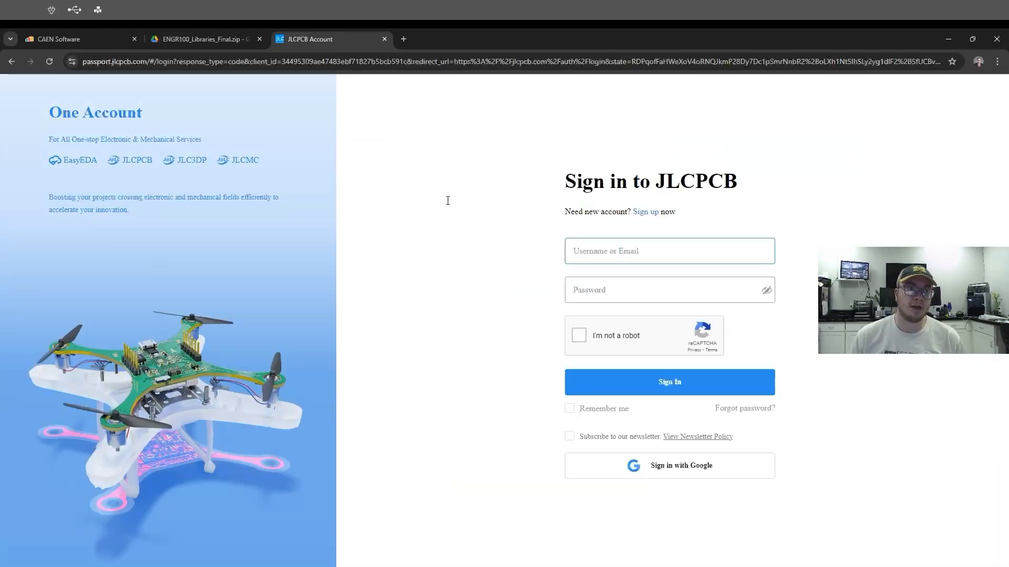
left_click(11, 62)
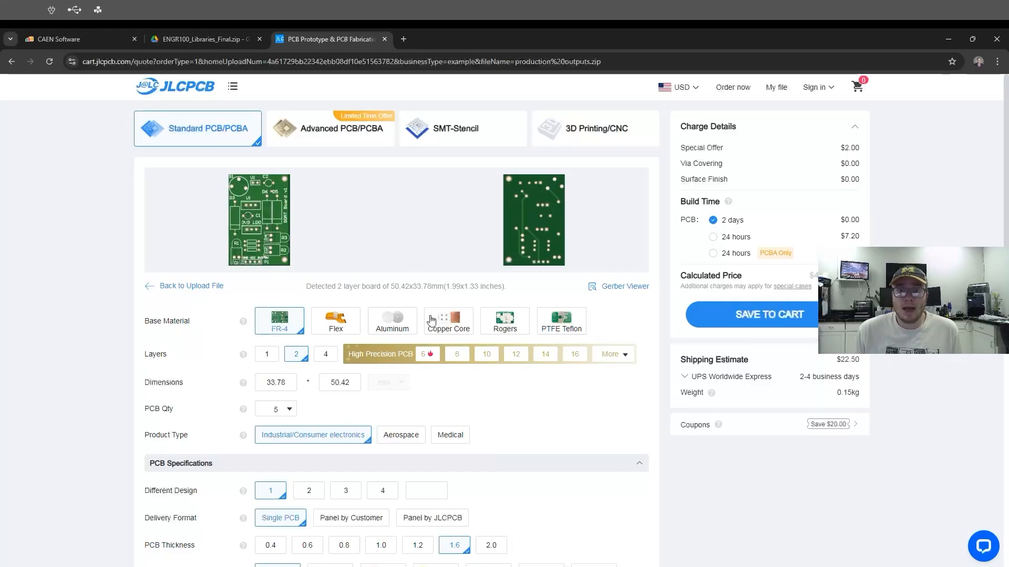
scroll(231, 335, "down", 6)
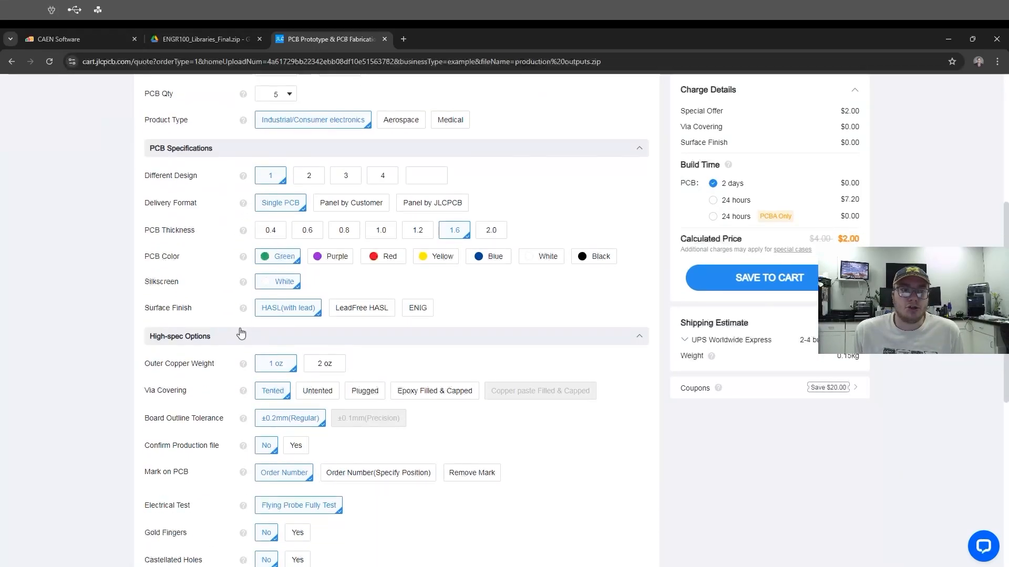
scroll(238, 334, "down", 3)
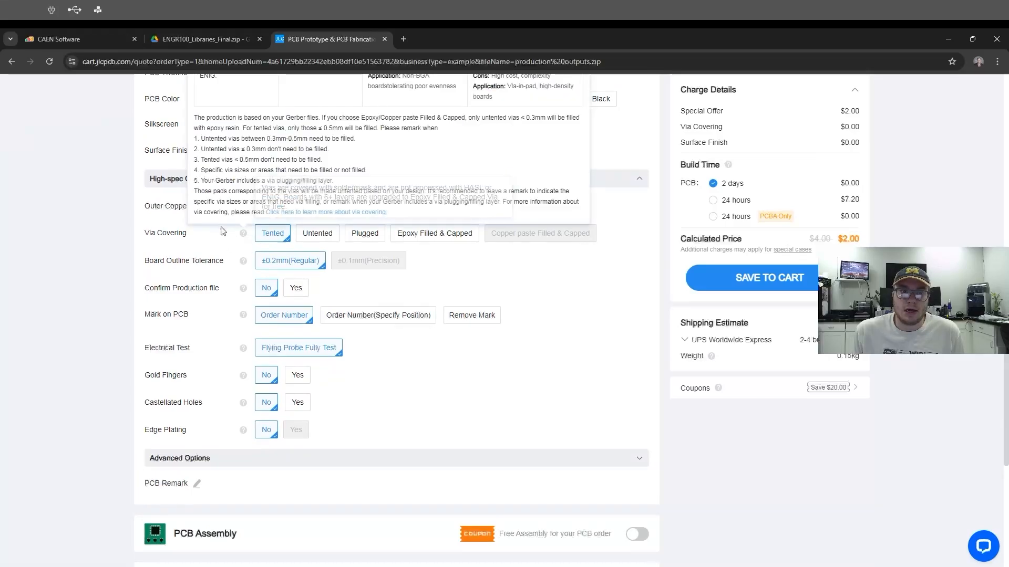
mouse_move(438, 237)
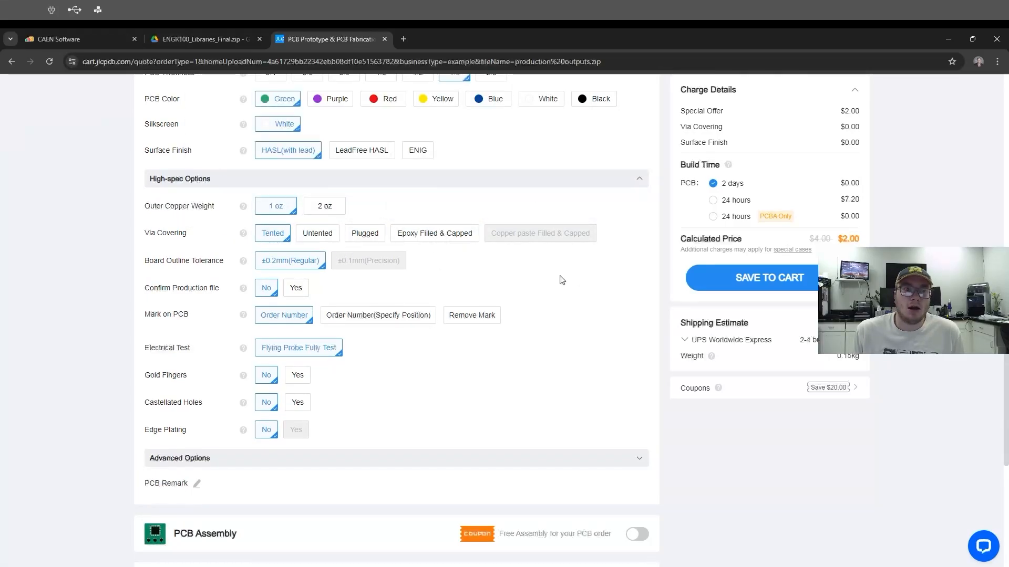
scroll(570, 277, "down", 2)
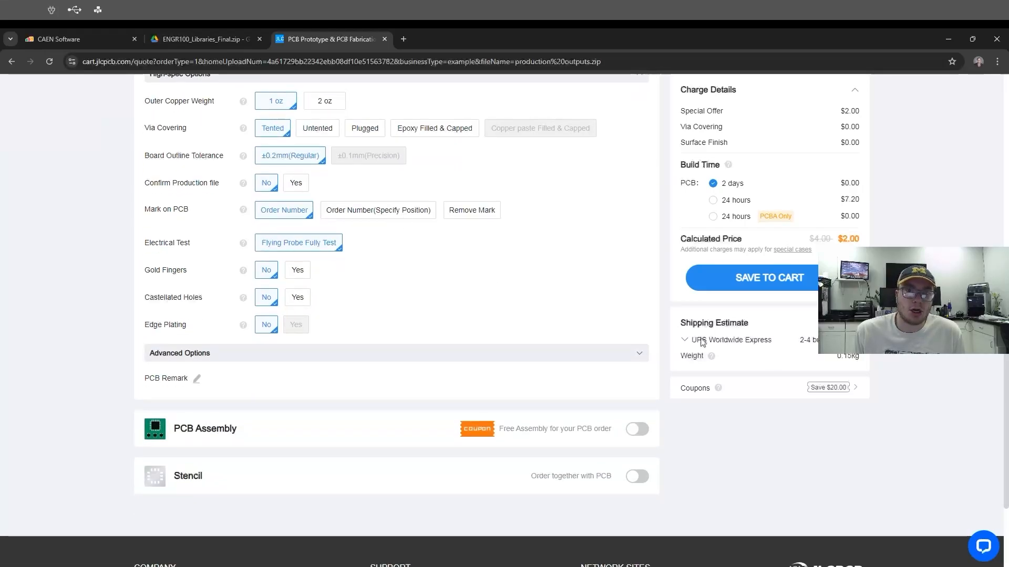
scroll(588, 320, "up", 10)
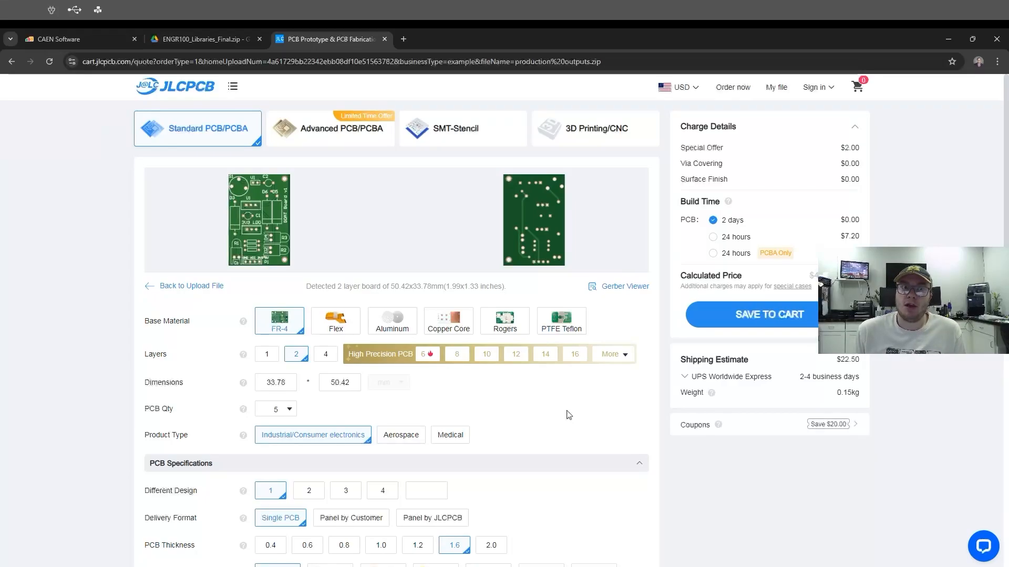
- Switch to Altium Designer and view the board layout in Goat Schematic.PcbDoc
left_click(573, 564)
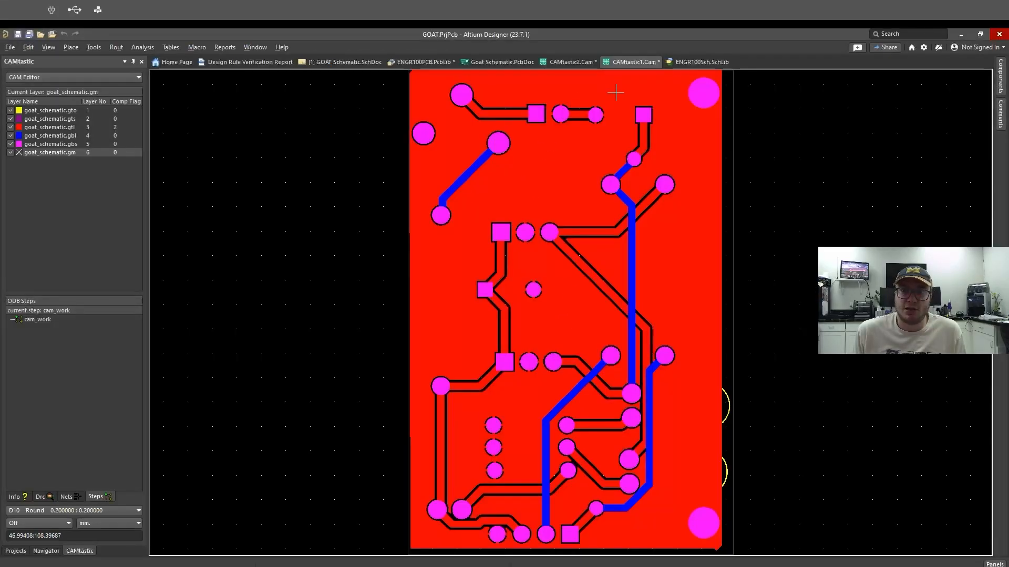
left_click(510, 62)
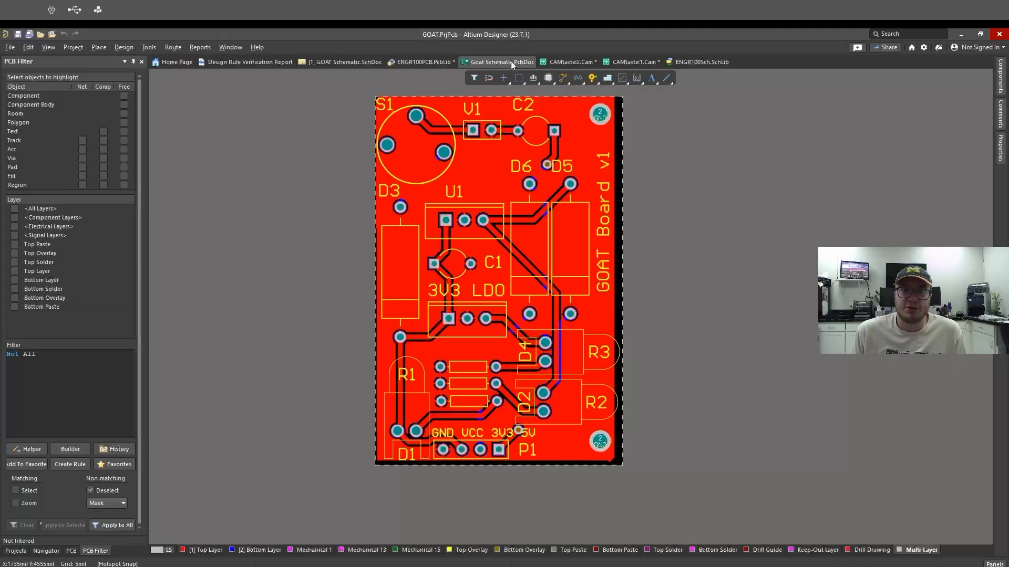
right_click_drag(311, 155, 341, 174)
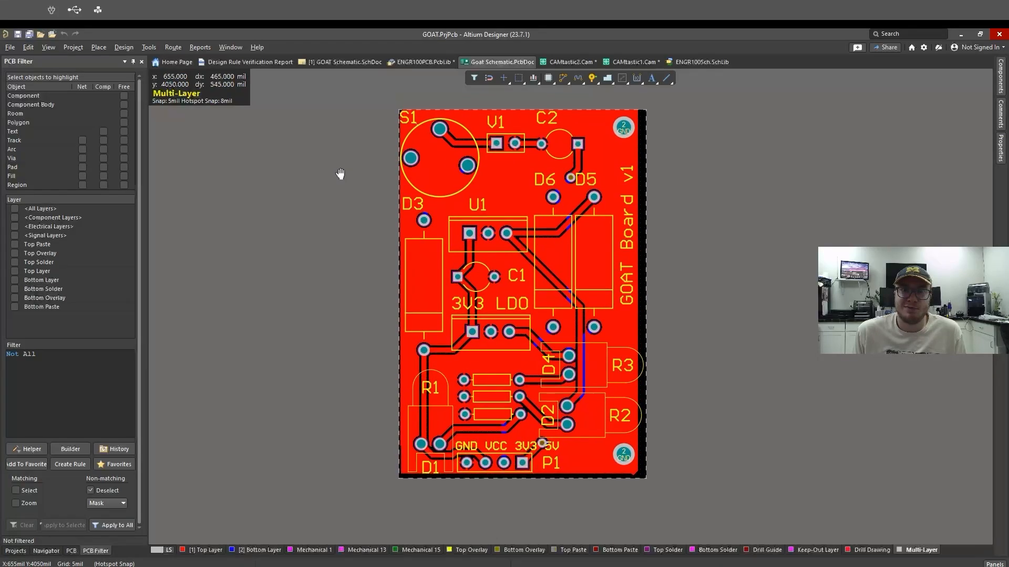